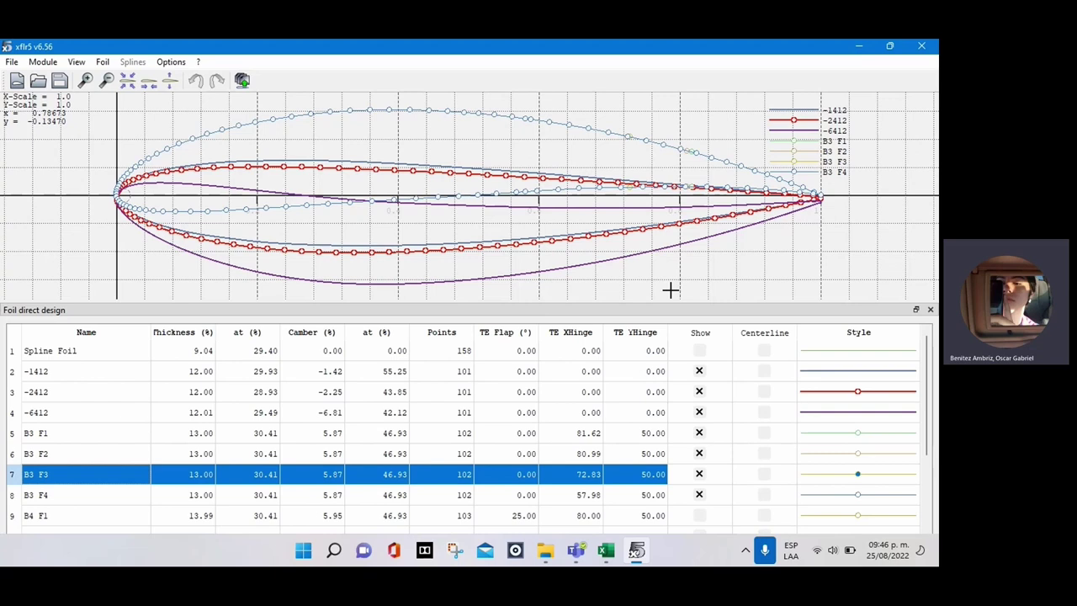
Step: Switch to the XFoil direct foil analysis view and open the multi-threaded batch analysis
click(351, 295)
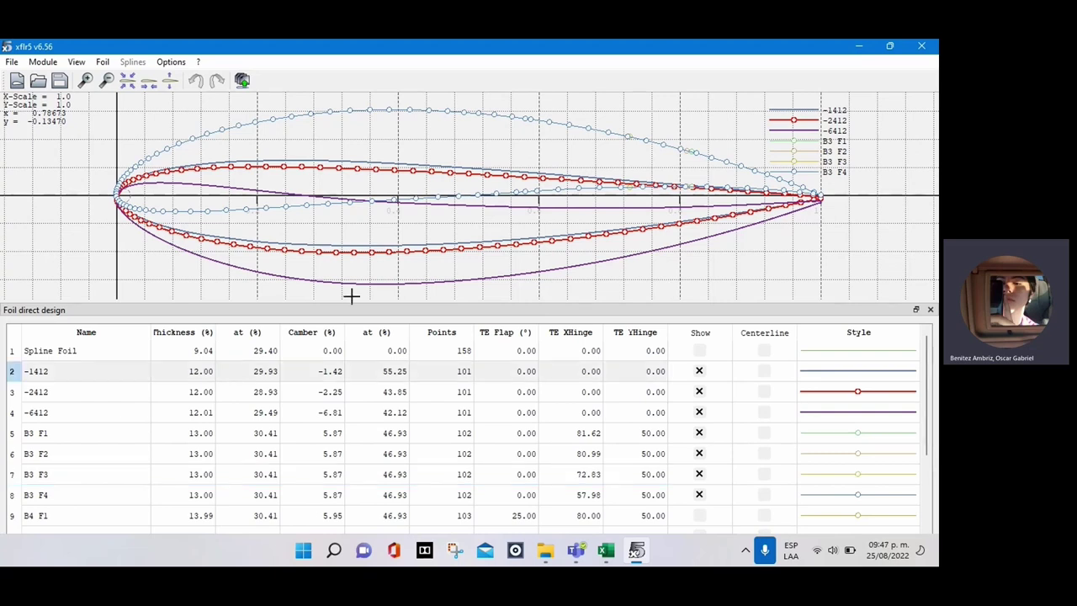
key(F5)
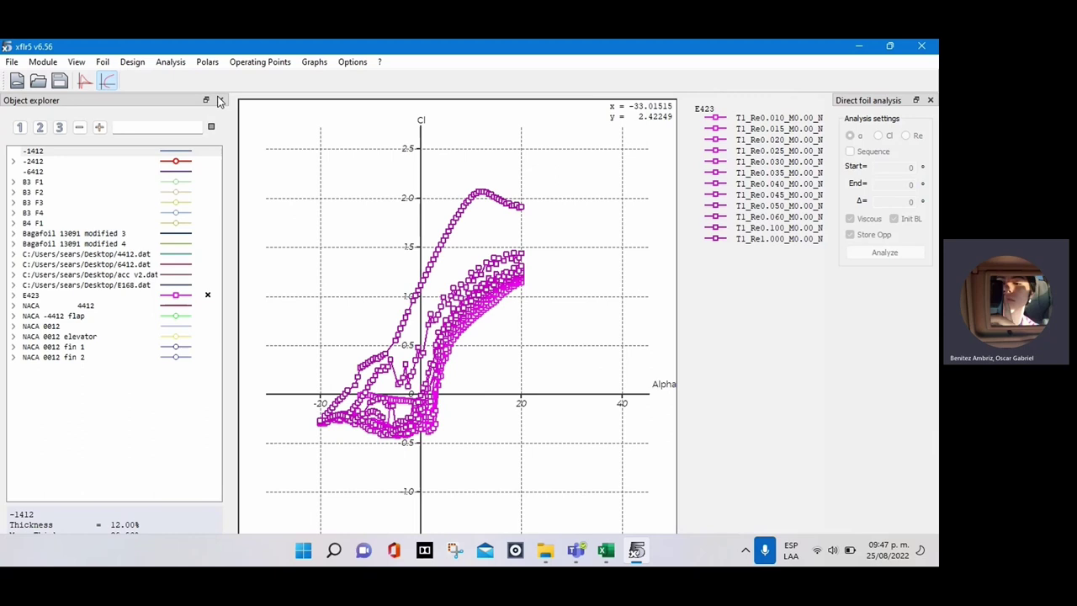
click(171, 63)
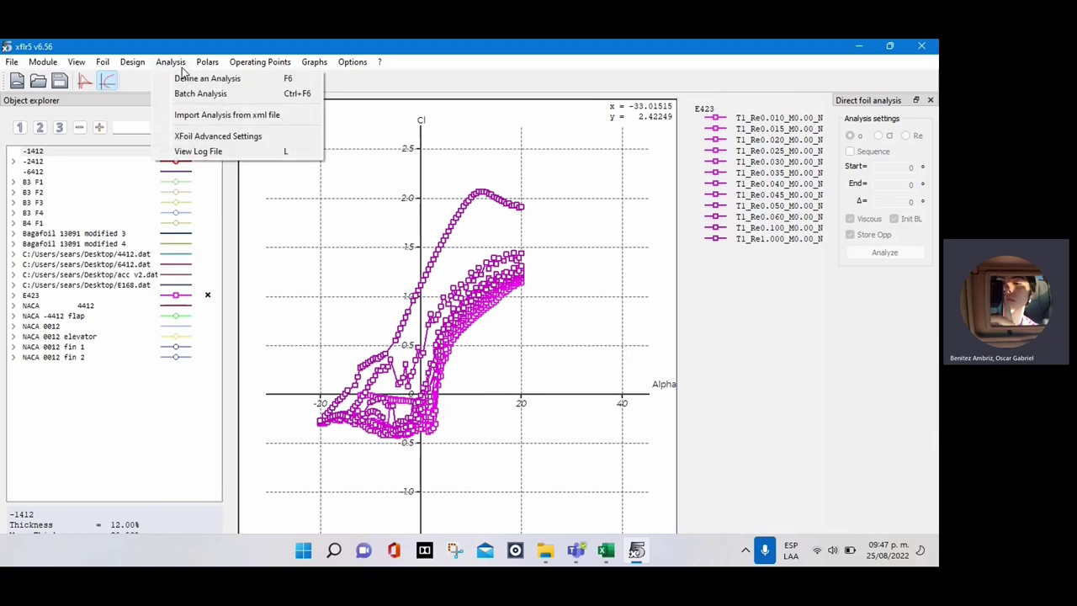
click(192, 95)
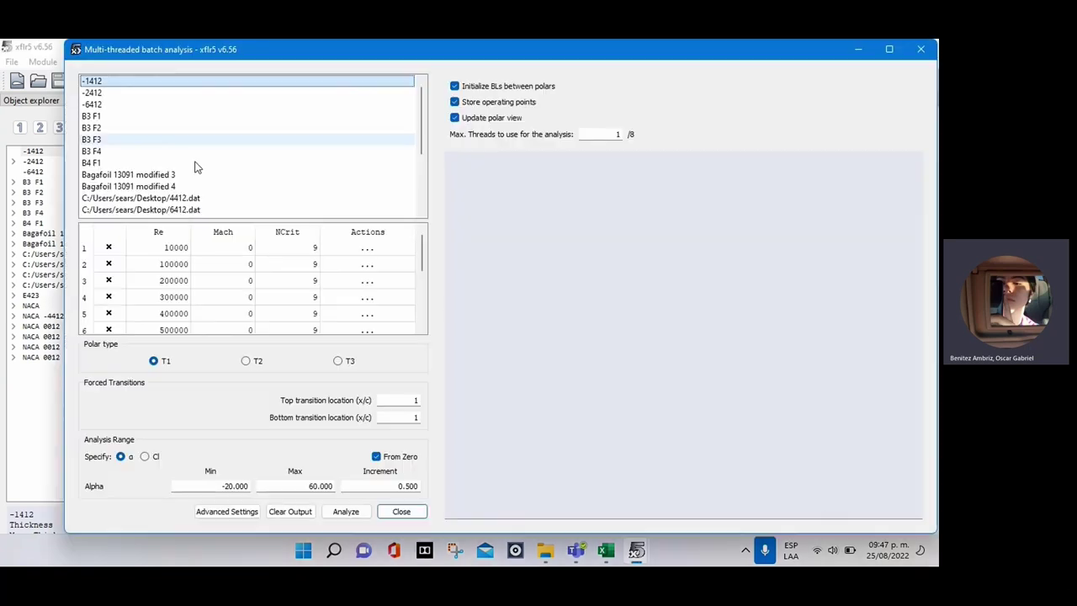
Step: Review the selectable foils and the Reynolds number list in the batch analysis settings, and close them without running an analysis
scroll(218, 291, down, 2)
scroll(189, 267, up, 2)
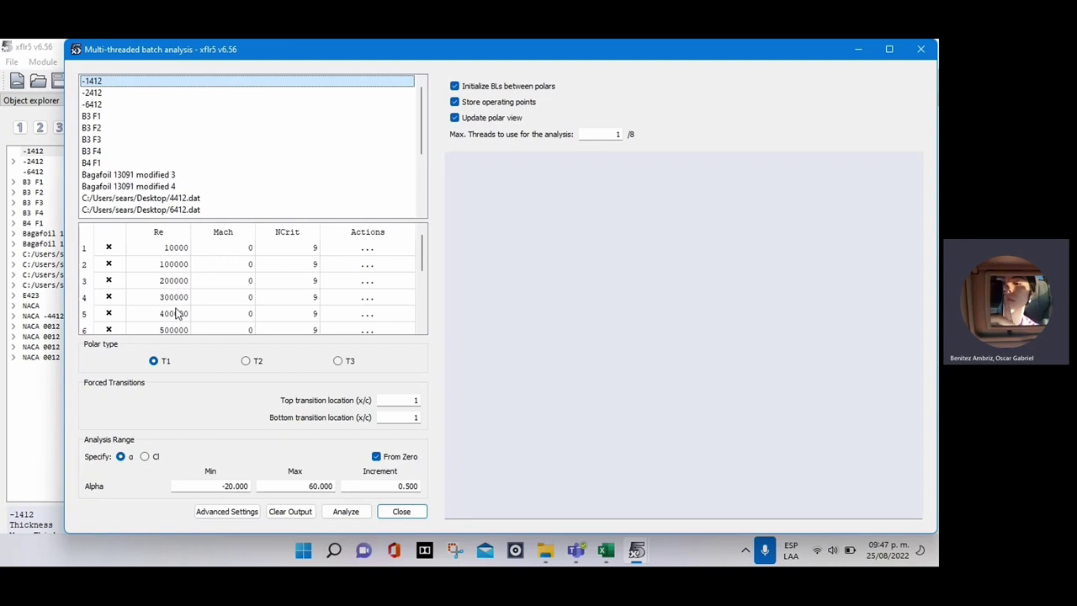
scroll(177, 313, down, 2)
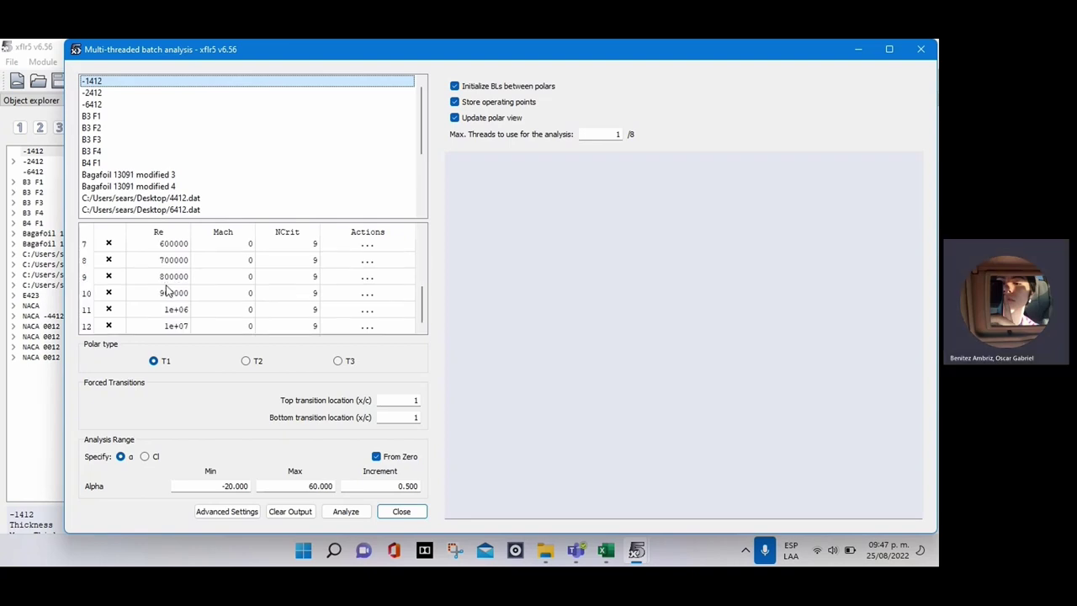
scroll(173, 276, up, 2)
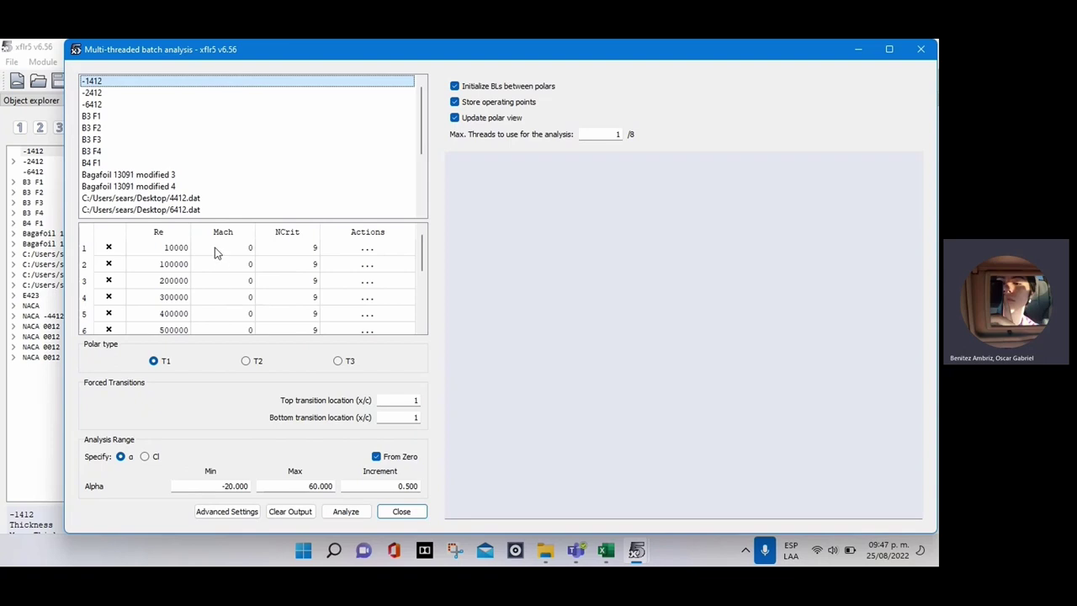
scroll(216, 253, down, 2)
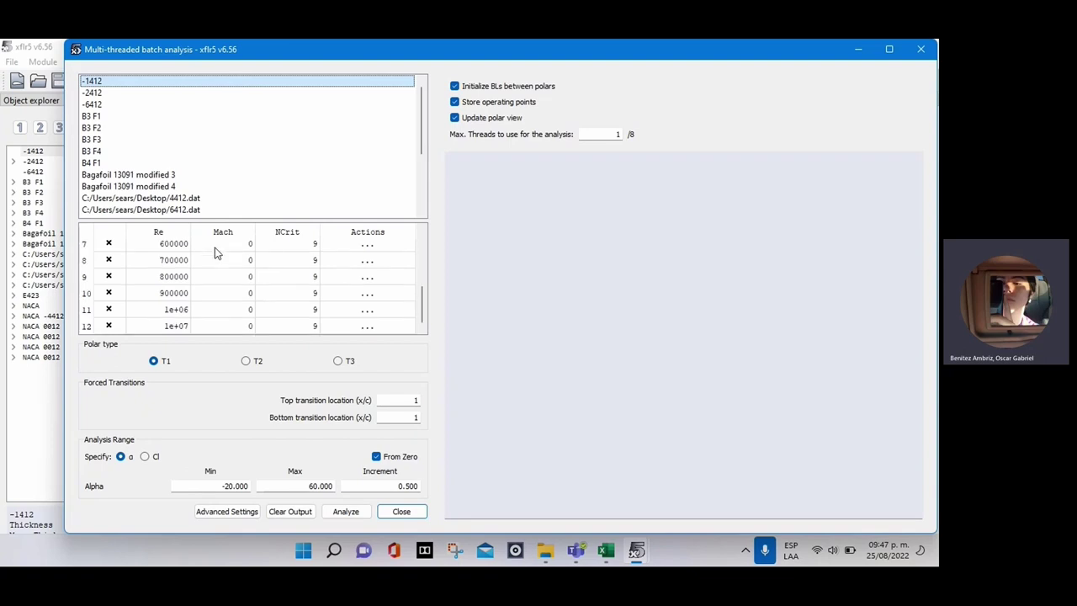
key(Escape)
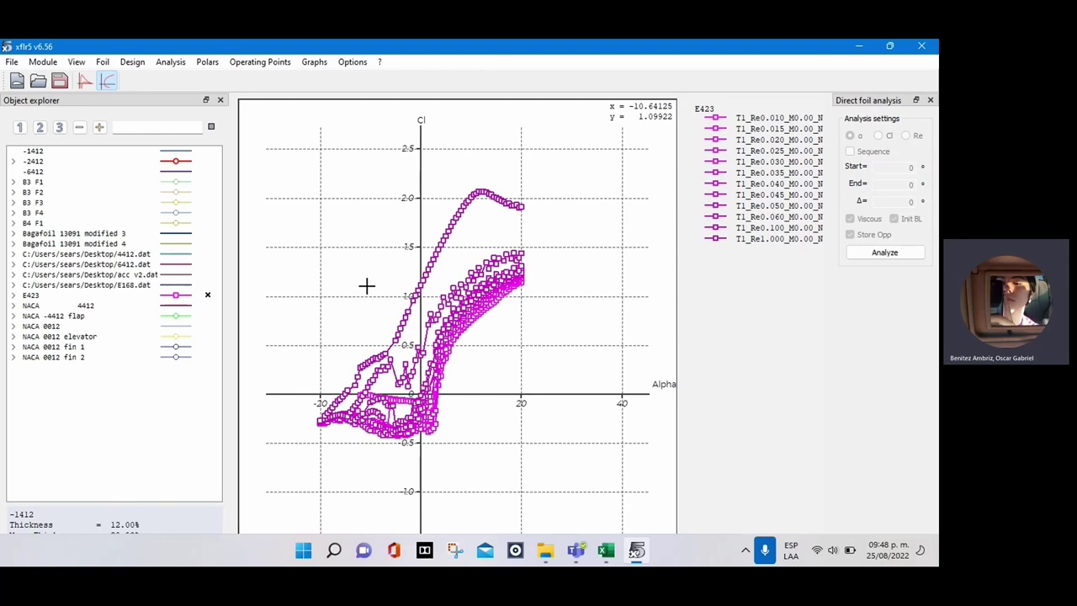
Step: Try exporting the T1_Re0.200_M0.00_N9.0 polar of Bagafoil 13091 modified 3 as CSV, browsing to the Resultados perfil folder
right_click(77, 235)
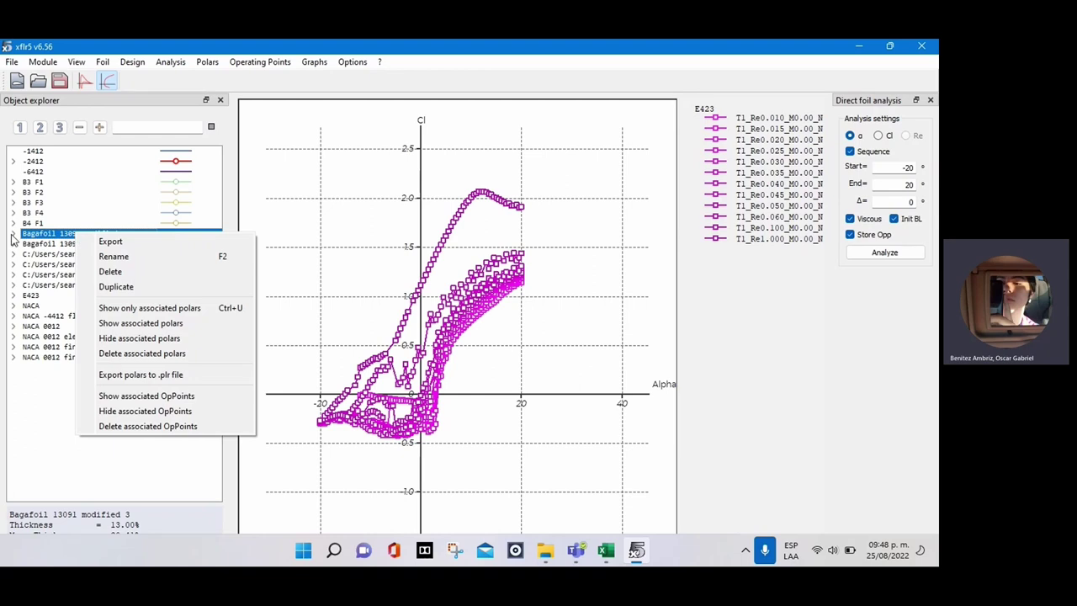
click(13, 233)
click(109, 264)
right_click(109, 264)
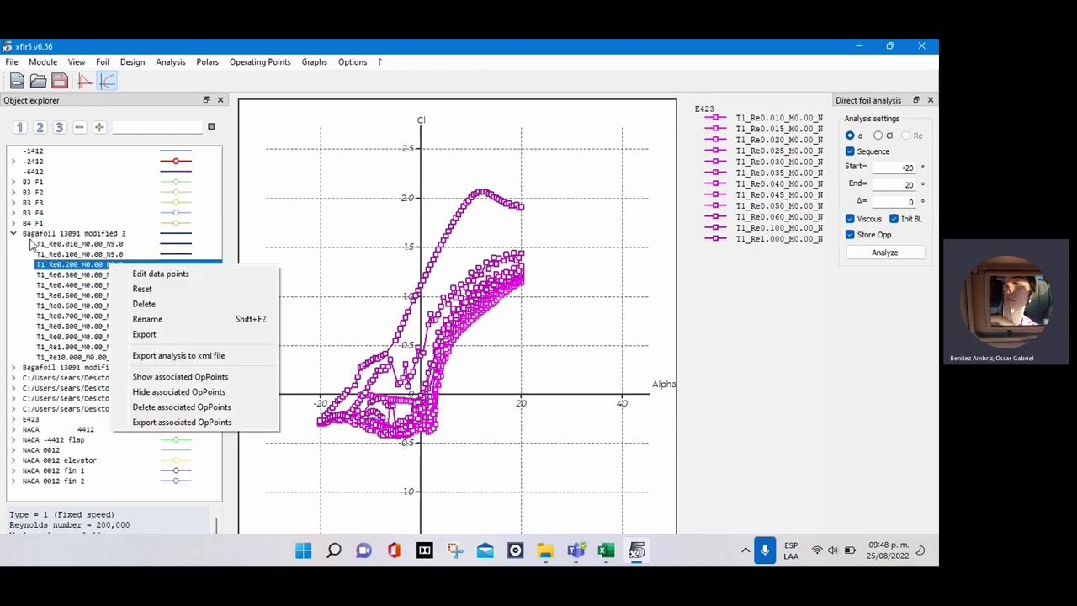
click(183, 336)
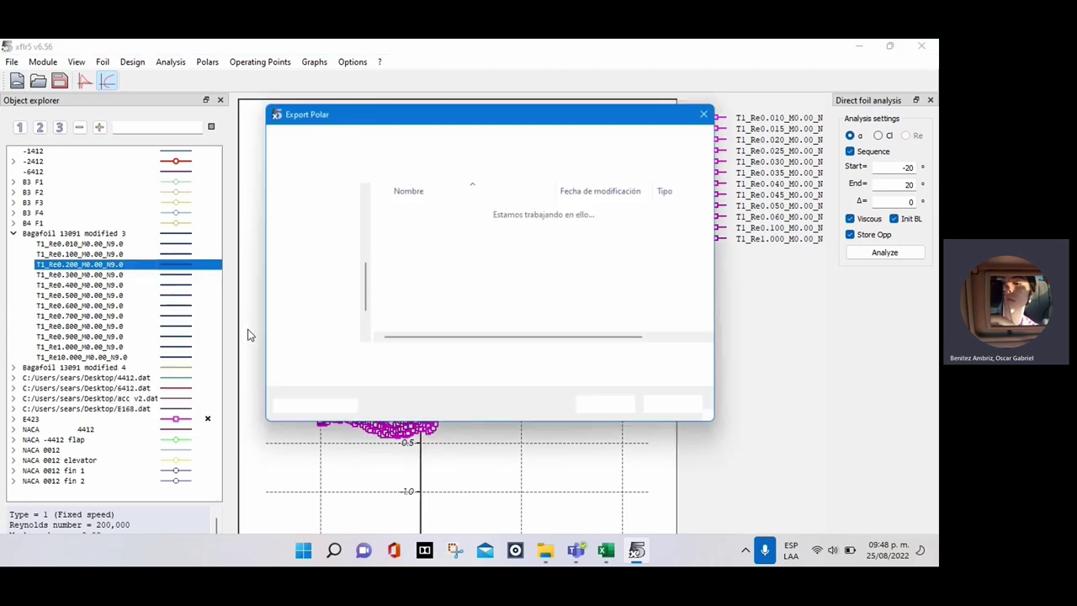
click(448, 213)
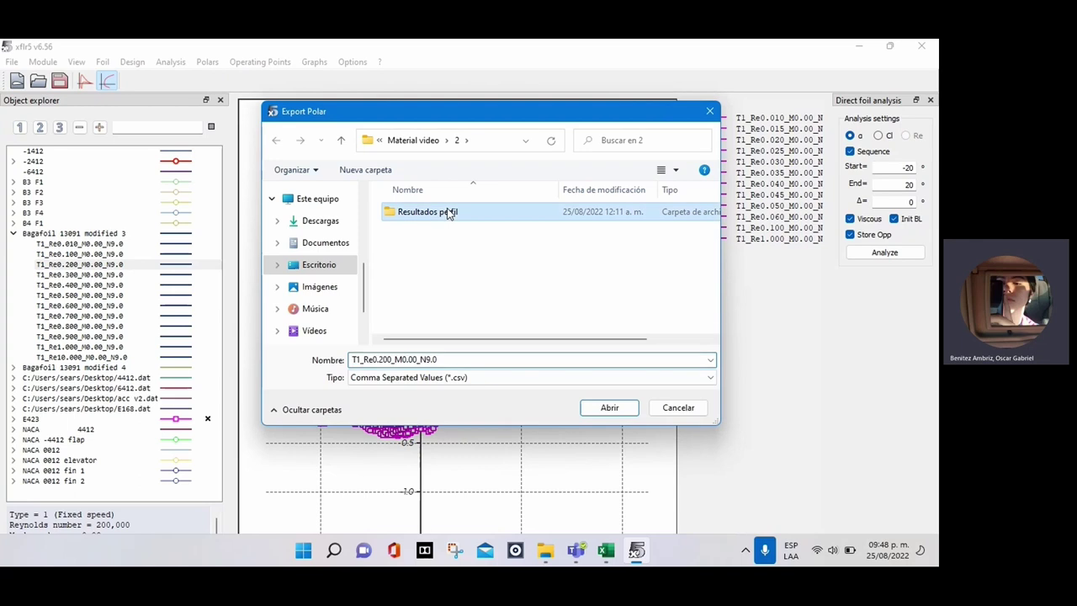
double_click(448, 213)
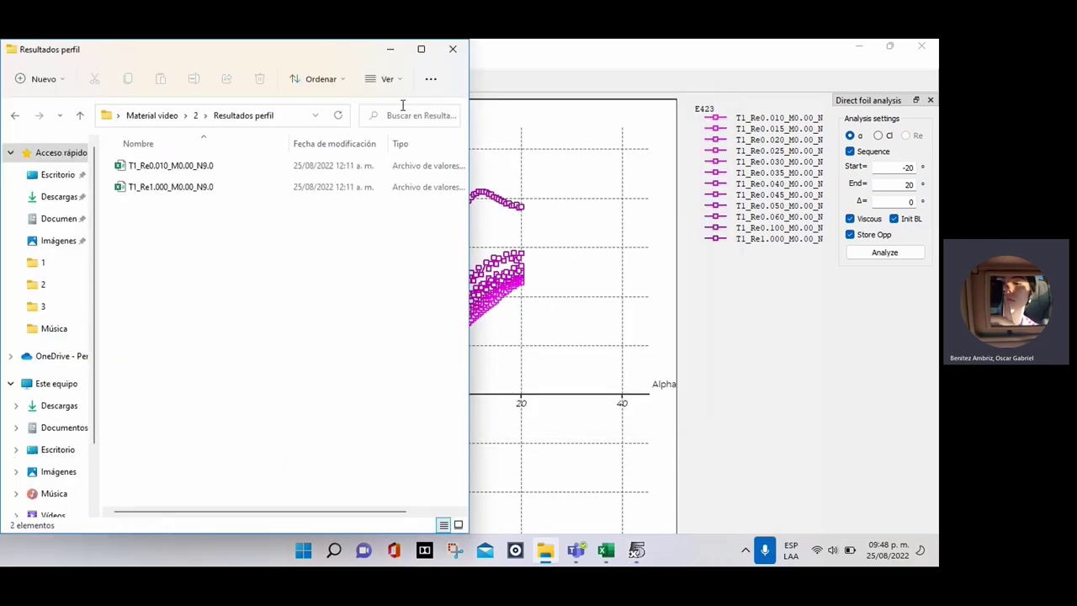
Step: Minimize the results folder and switch to the exported T1_Re1.000_M0.00_N9.0 polar in Excel, zoomed out to 85%
click(390, 48)
mouse_move(606, 551)
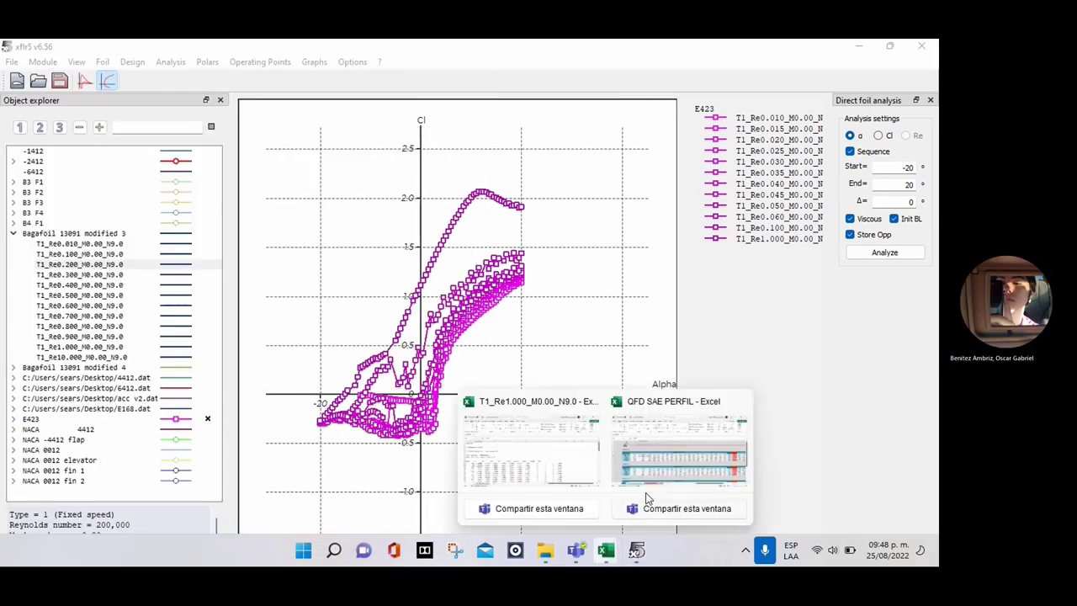
click(606, 550)
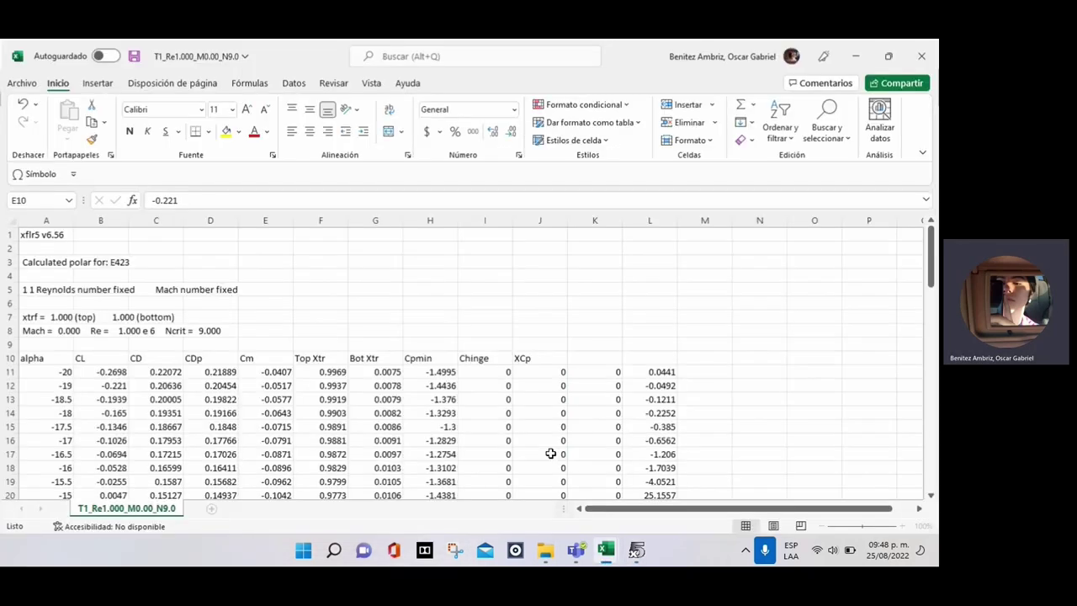
click(319, 324)
click(93, 325)
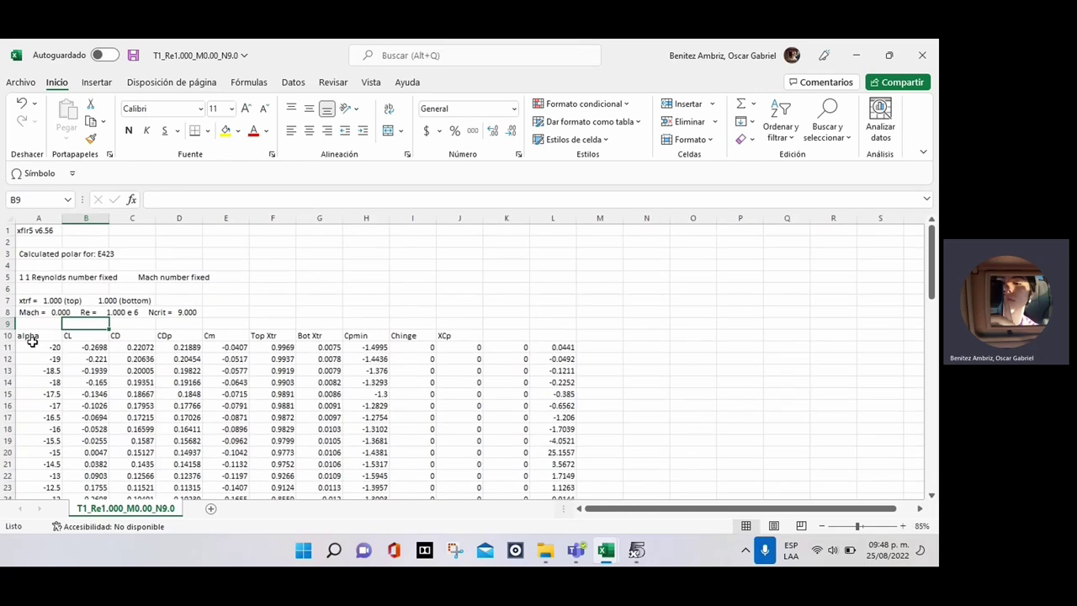
Step: Examine the alpha, CL and CD column headings and look through the alpha values down the exported polar table
click(50, 335)
key(Right)
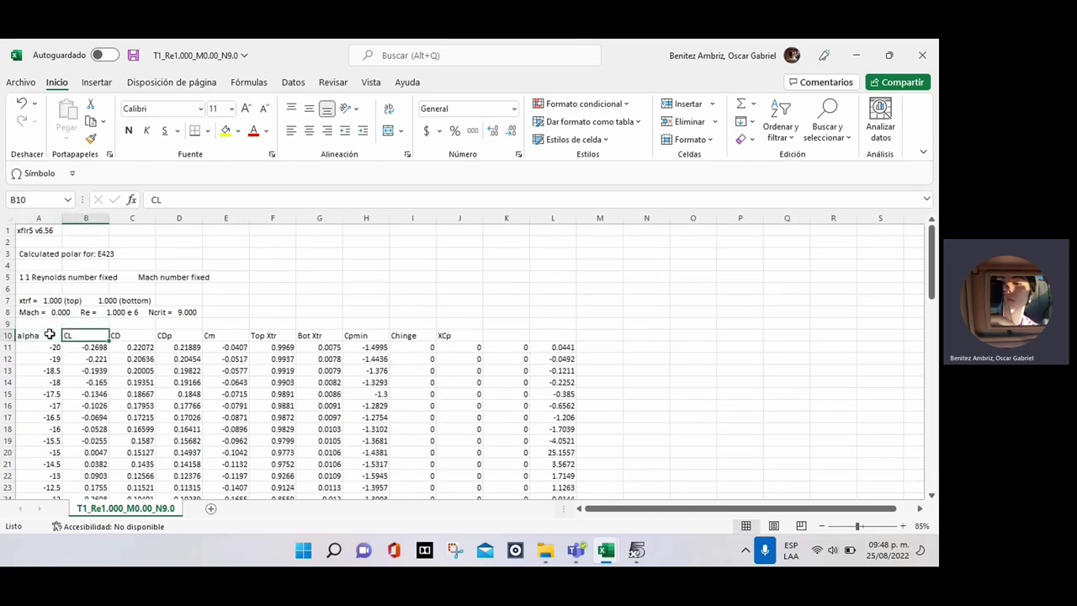
key(Right)
key(Left)
key(Left)
key(Down)
key(Down)
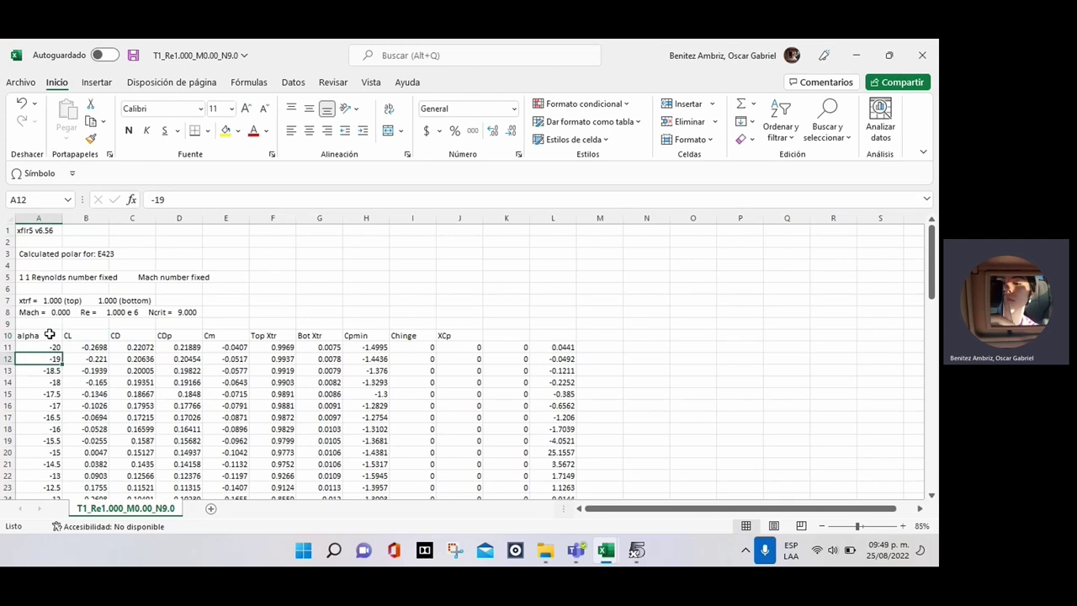
key(Page_Down)
key(Page_Down)
key(Page_Down)
key(Page_Down)
scroll(50, 335, up, 20)
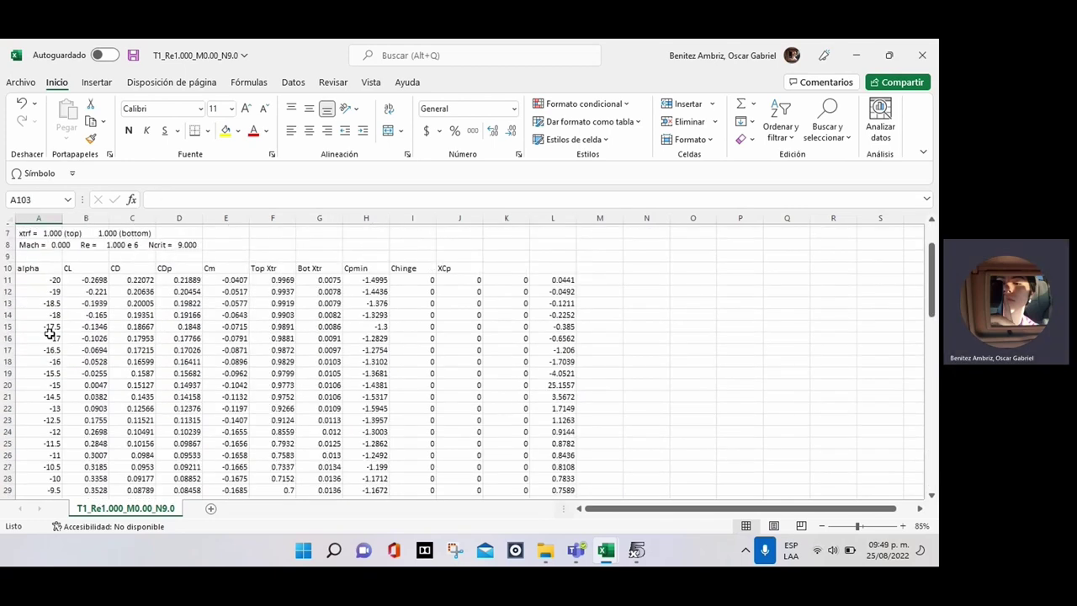
scroll(68, 345, up, 2)
Step: Examine the first data row of the polar across its coefficients, from CL and CD through Cm, Top Xtr, Bot Xtr, Cpmin, Chinge and XCp
click(95, 349)
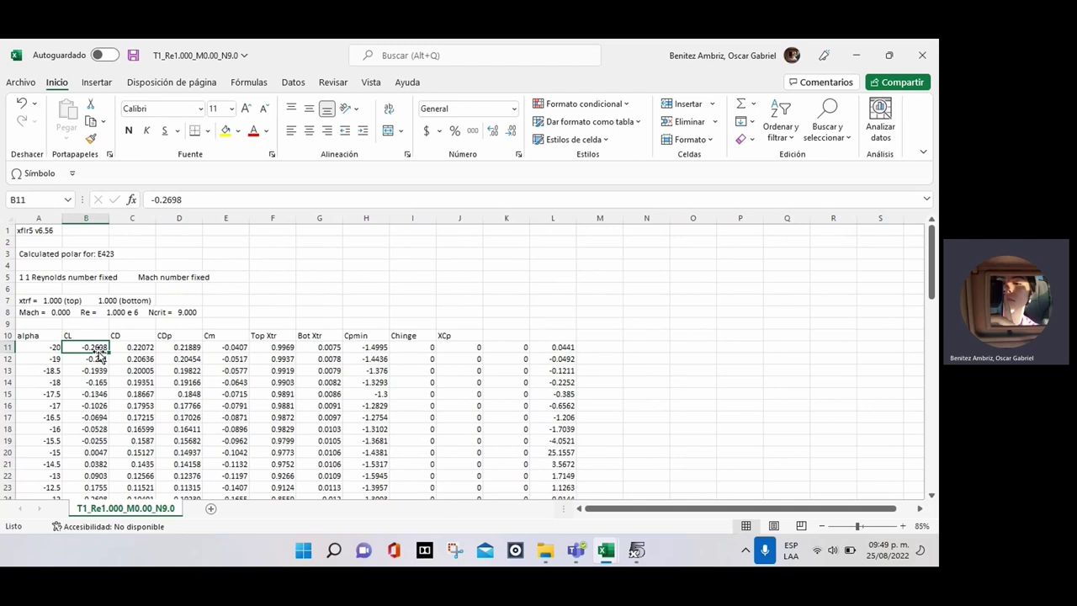
key(Right)
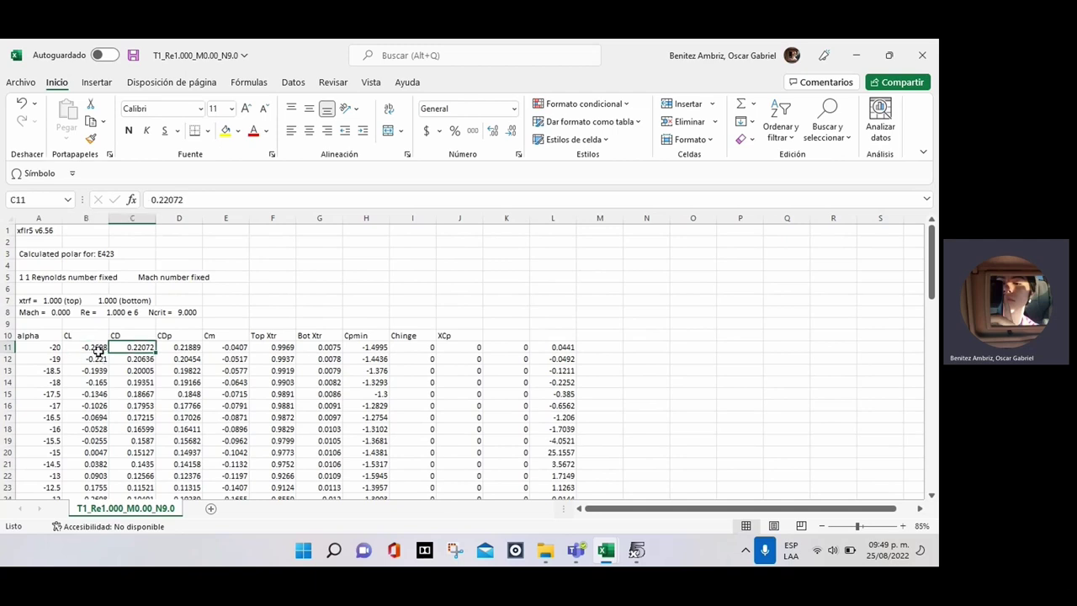
key(Right)
key(Right)
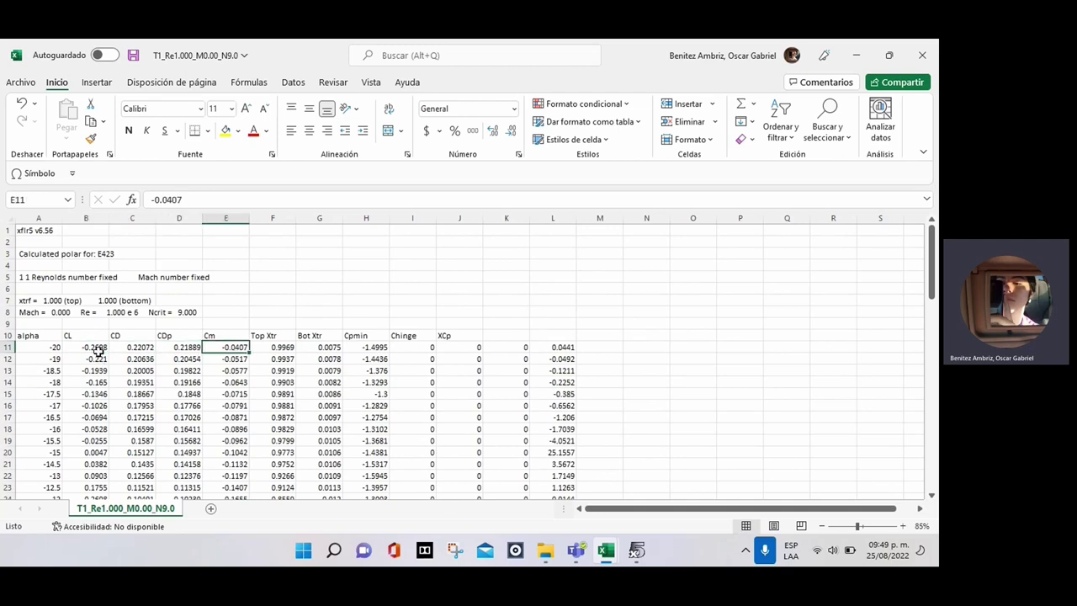
key(Right)
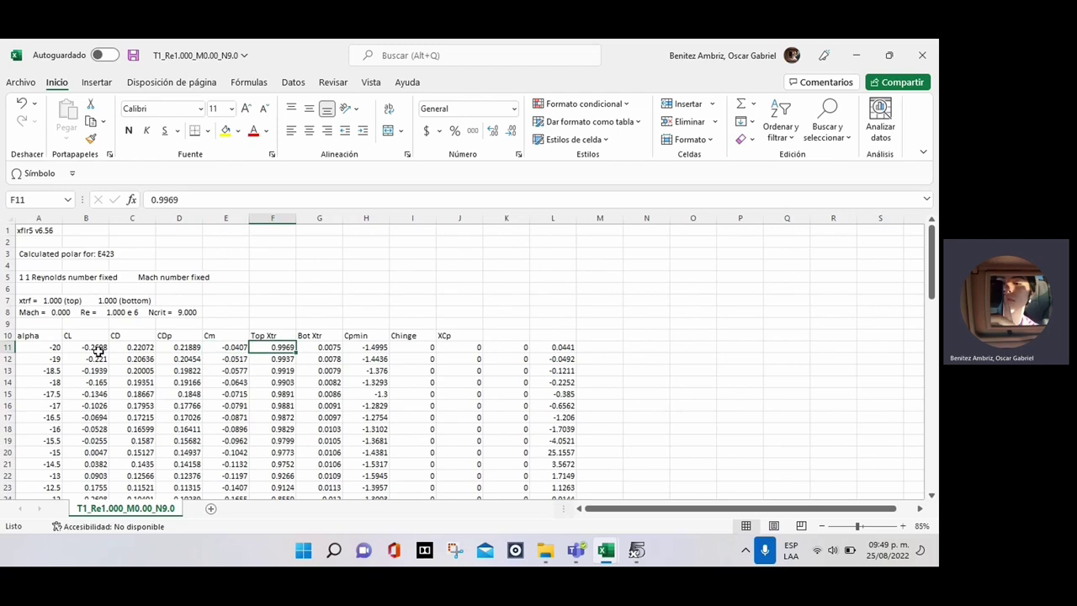
key(Right)
key(Left)
key(Right)
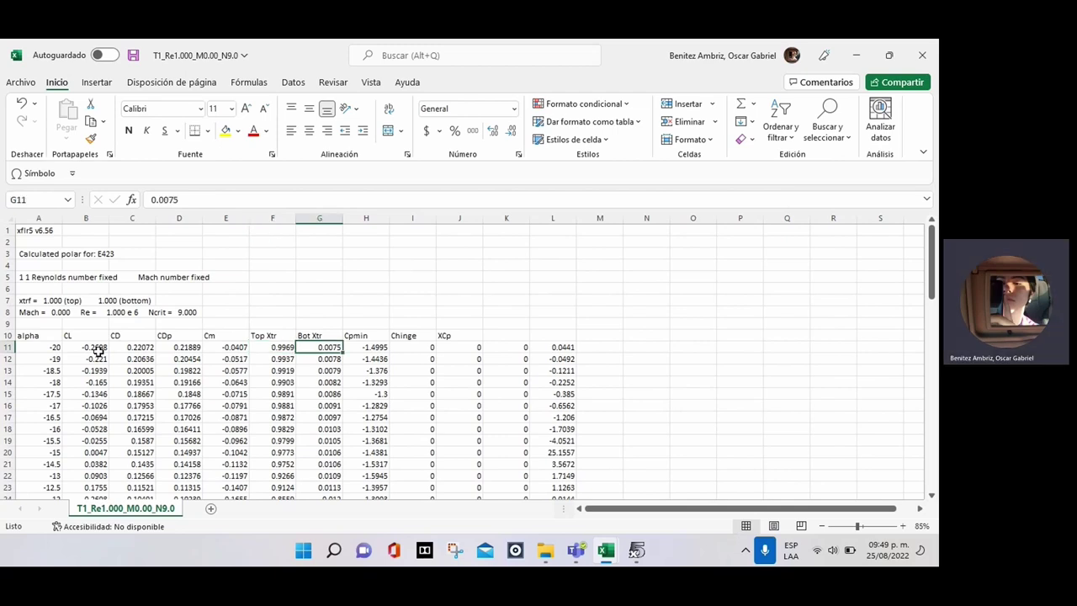
key(Right)
key(Right)
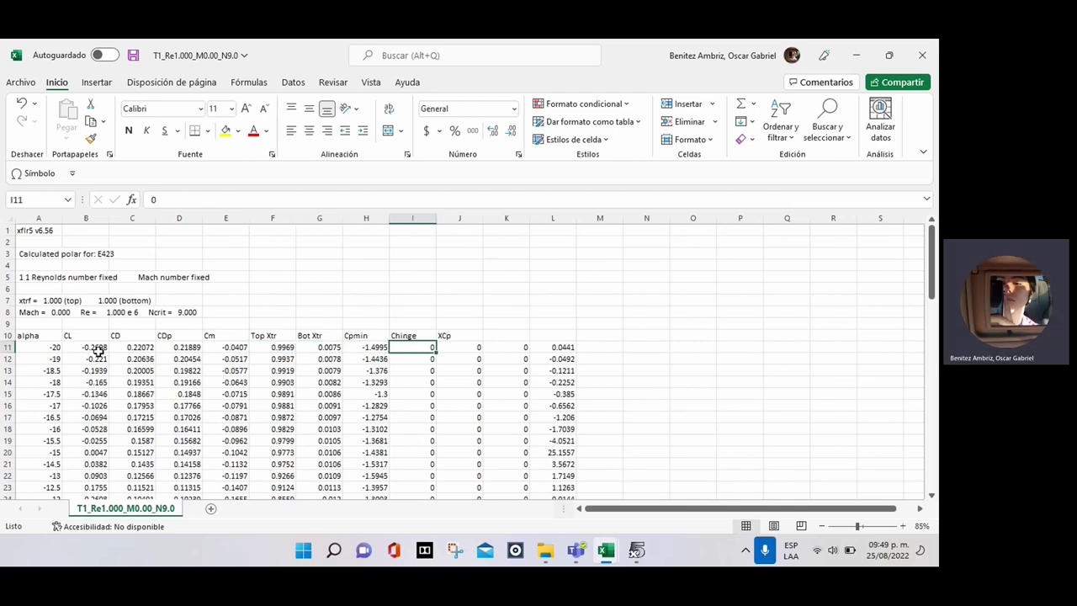
key(Right)
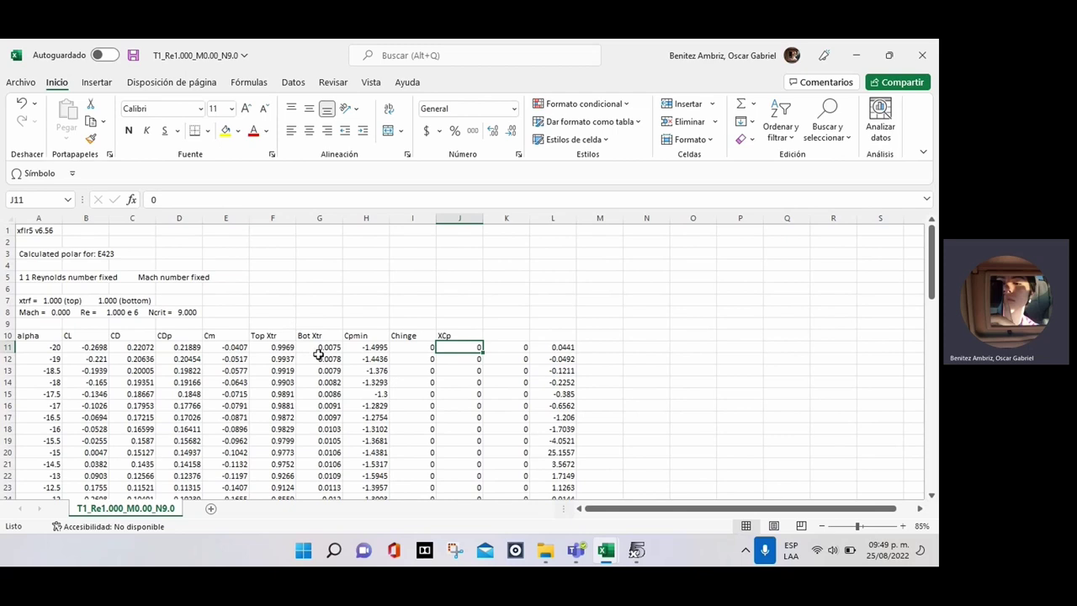
click(98, 347)
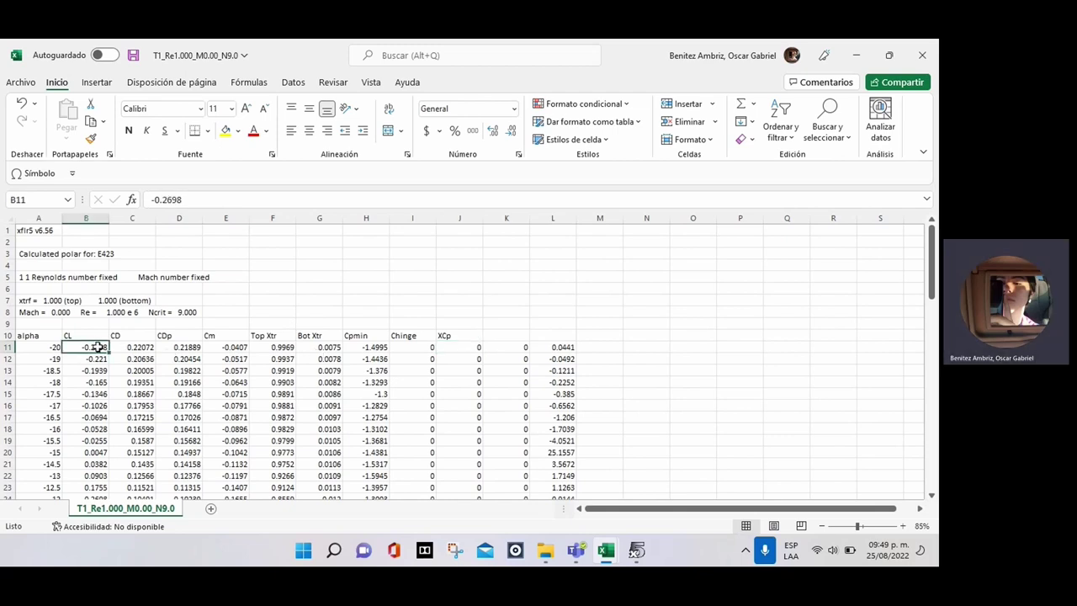
key(ctrl+shift+Down)
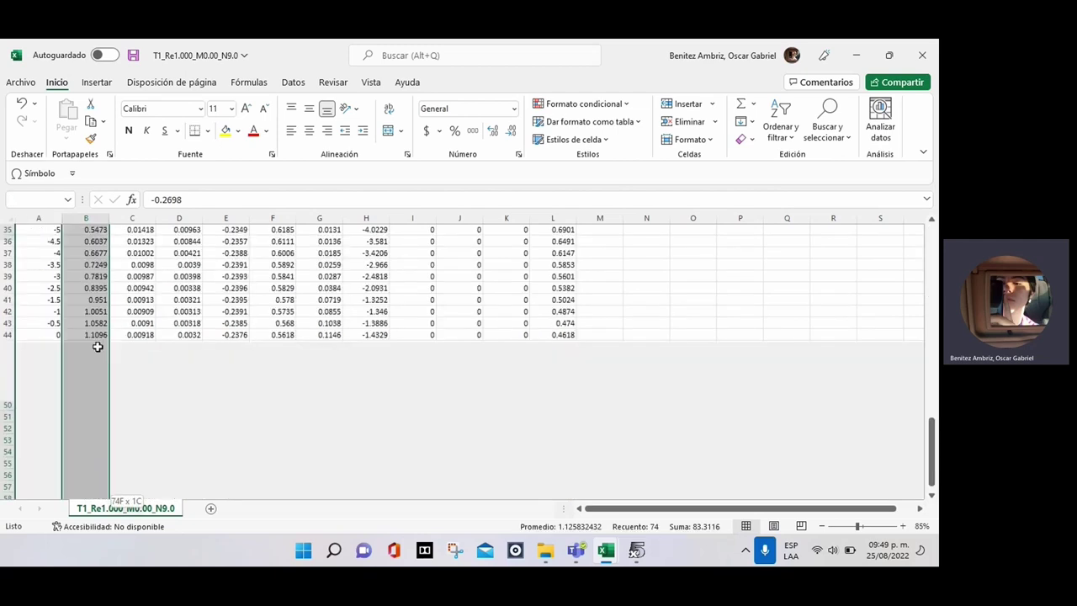
scroll(97, 347, up, 20)
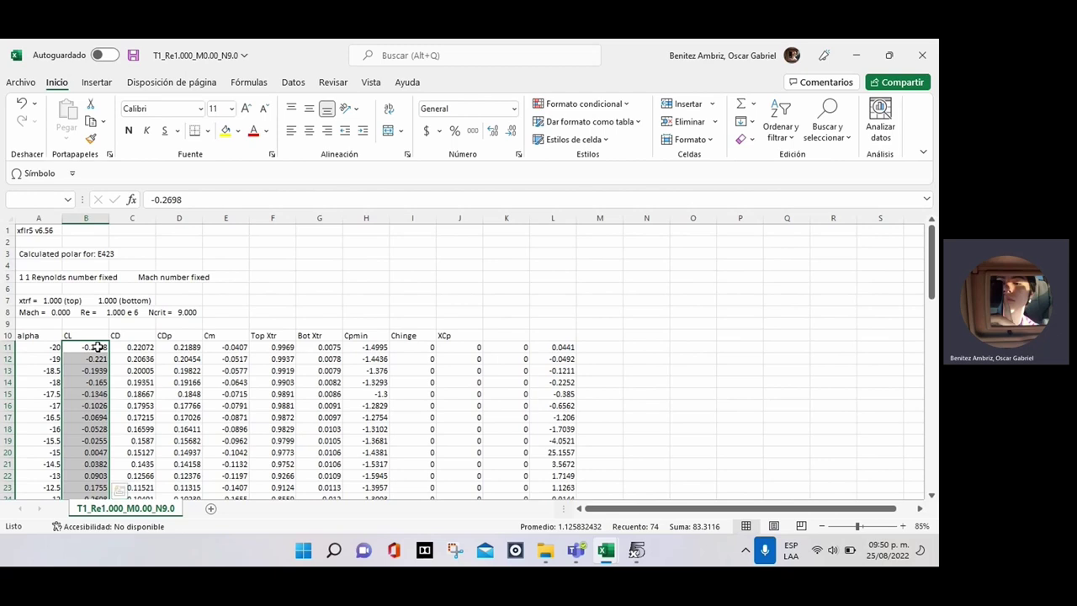
key(ctrl+q)
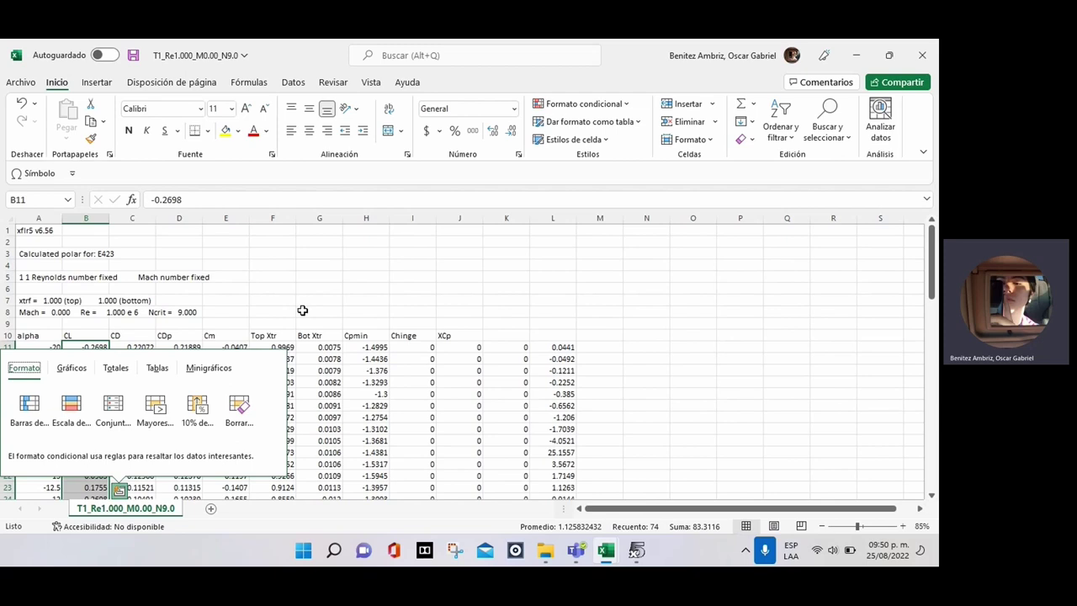
click(230, 304)
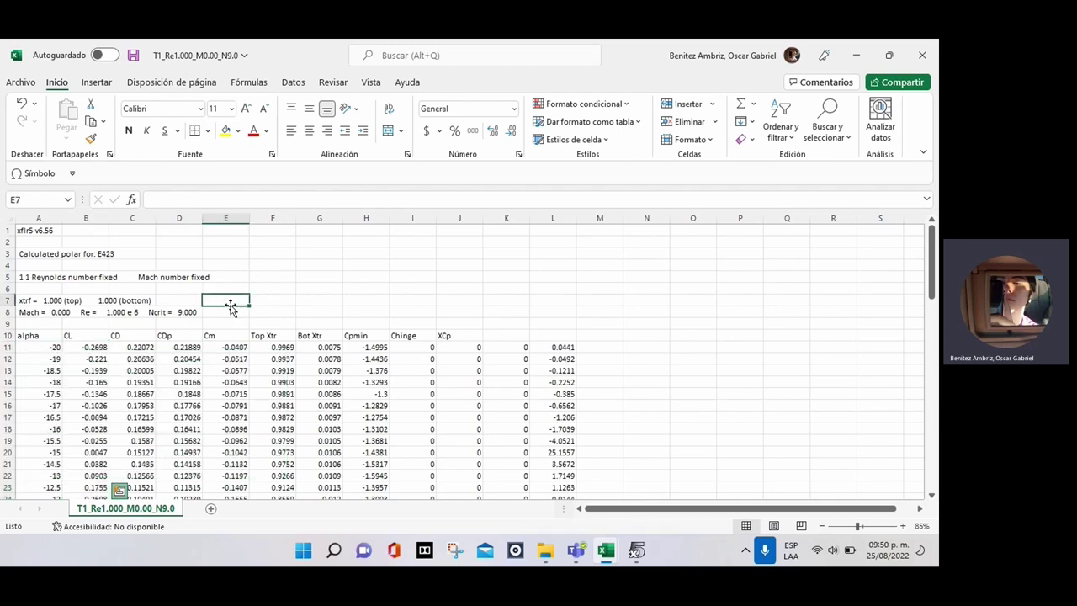
Step: Copy the polar's entire CL column of values from B11 down and paste it transposed along row 2, starting at G2
click(96, 348)
key(ctrl+shift+Down)
key(ctrl+c)
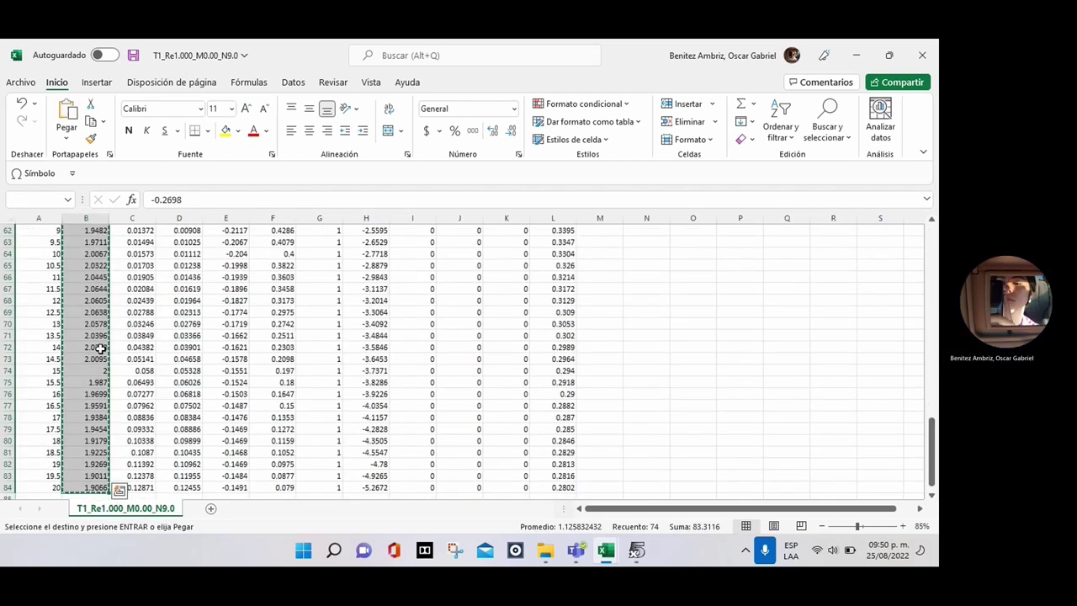
scroll(218, 294, up, 18)
click(337, 244)
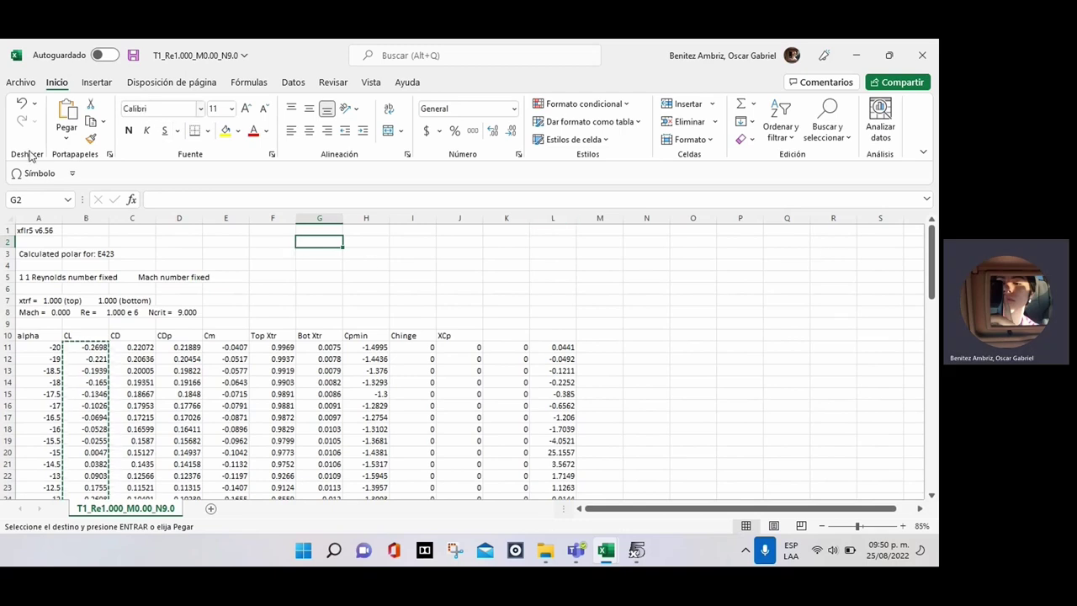
click(66, 140)
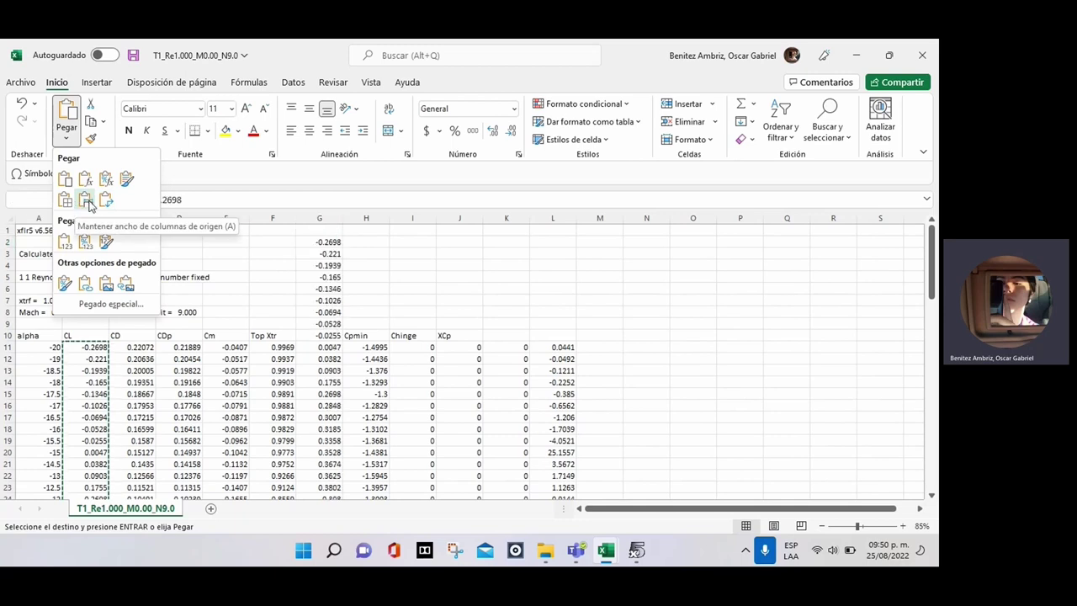
click(107, 203)
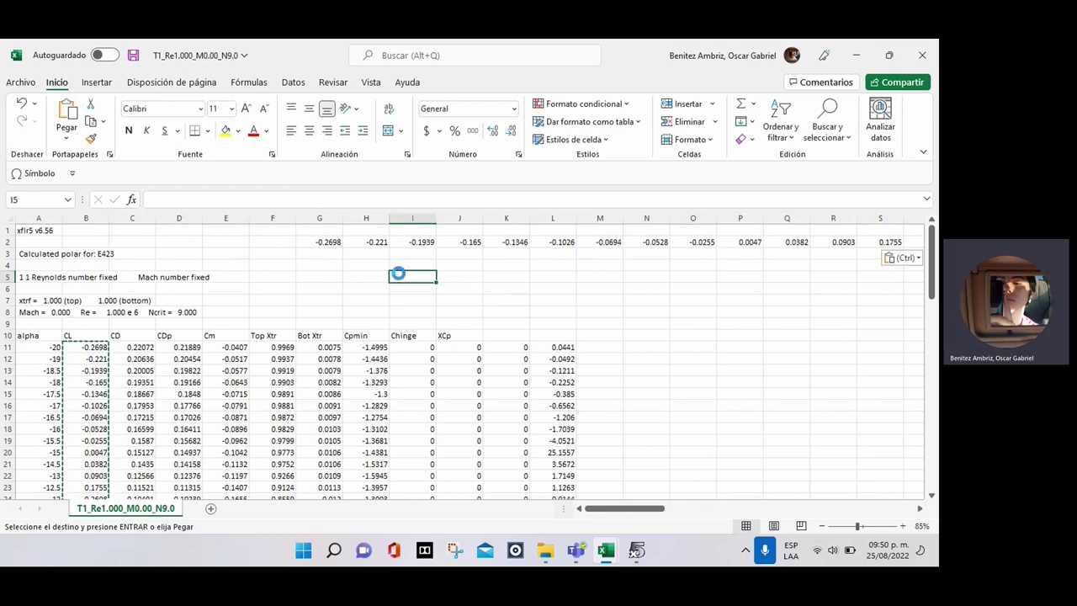
Step: Switch to the QFD SAE PERFIL workbook and examine the criteria importance and engineering challenge tables on the QFD sheet
click(609, 560)
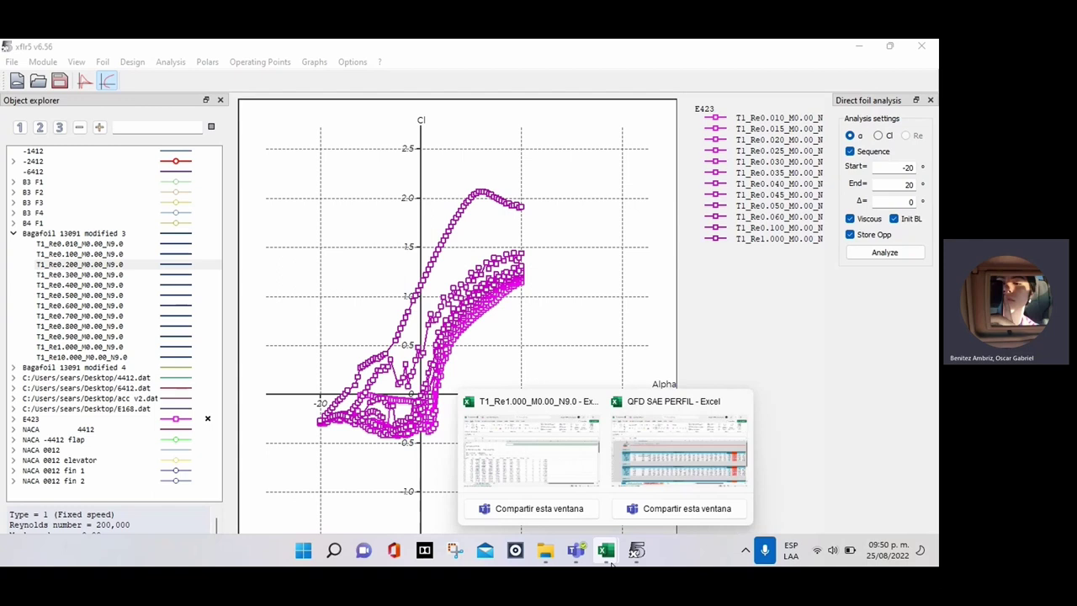
click(637, 457)
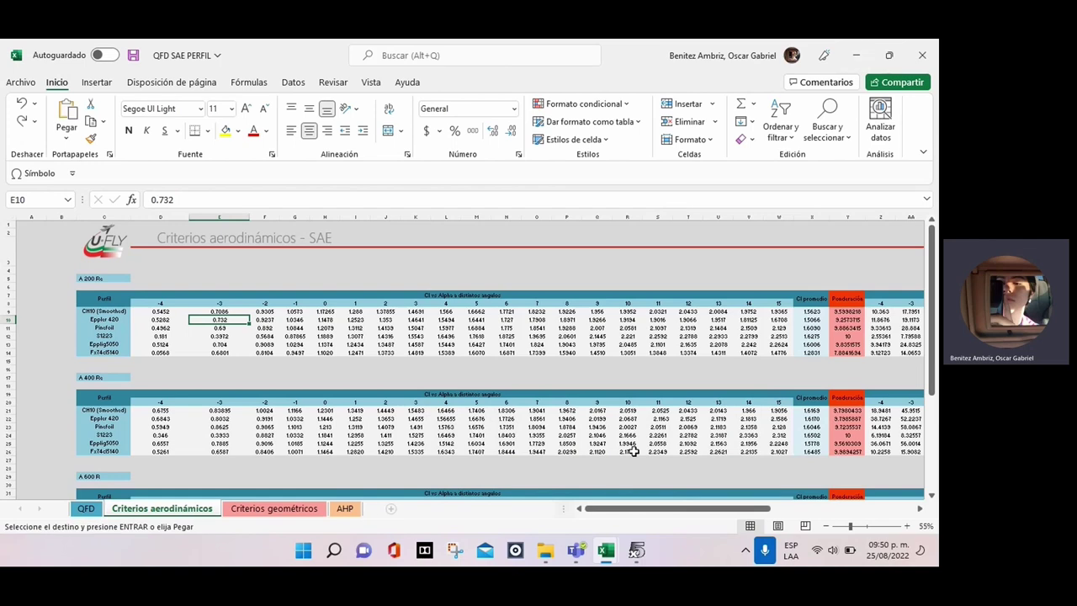
click(86, 508)
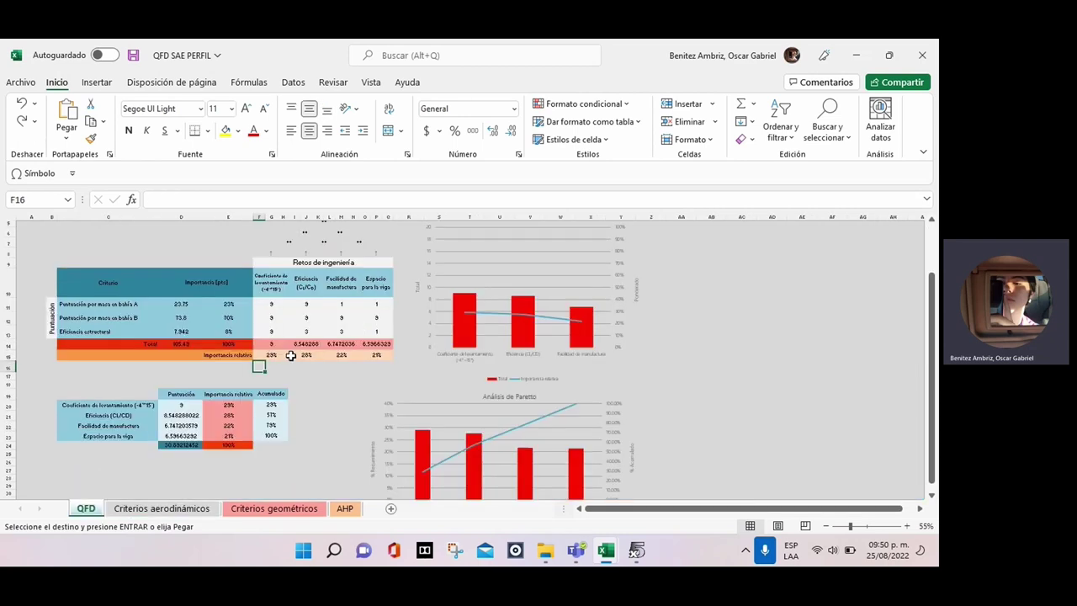
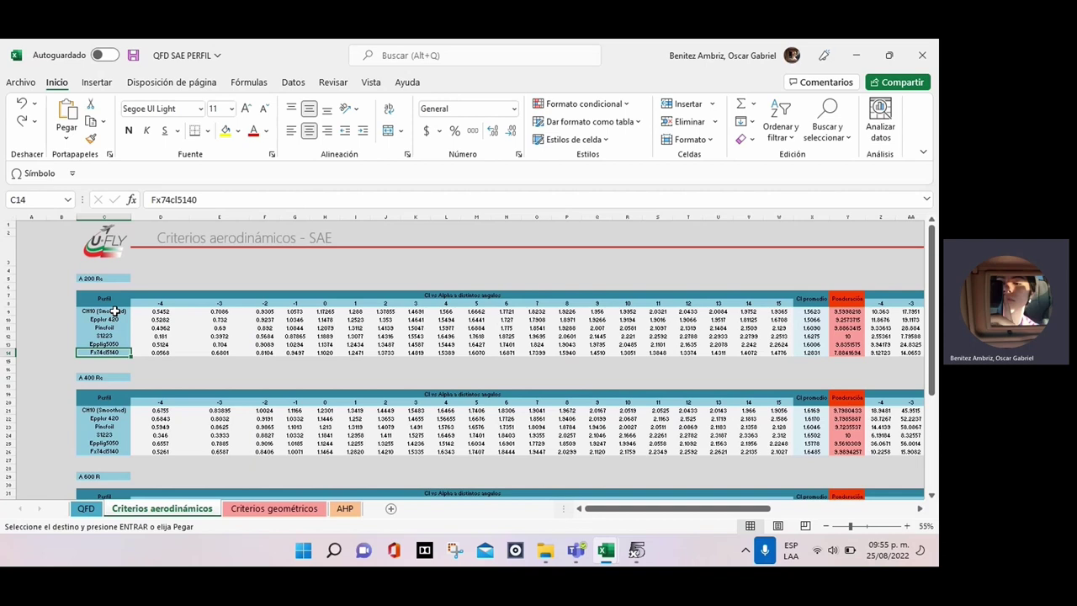
click(86, 509)
scroll(190, 385, up, 1)
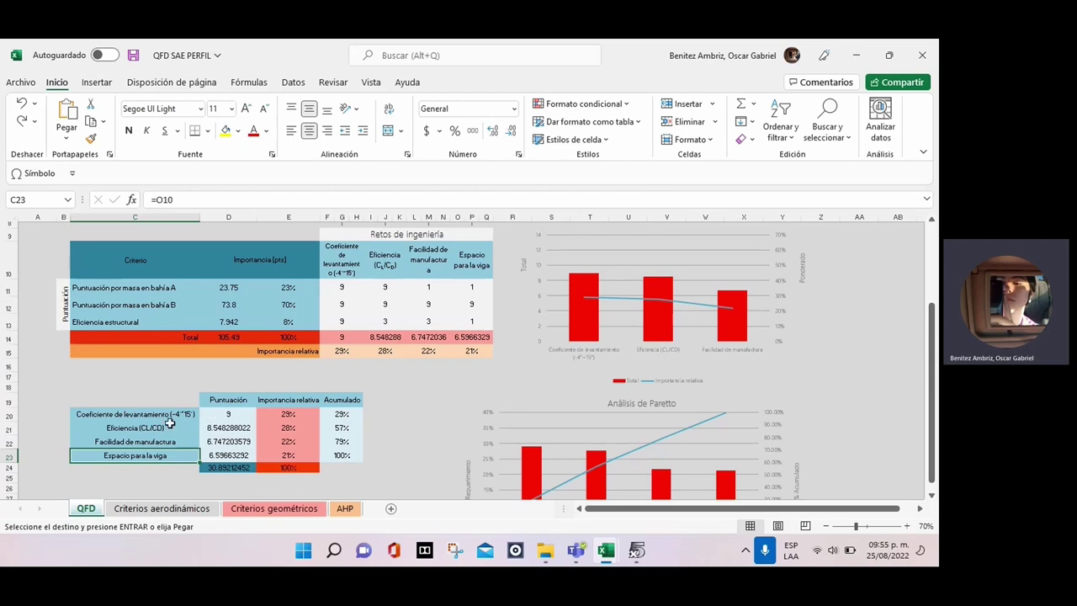
Step: Examine the airfoil list of the 200 Re table on the Criterios aerodinámicos sheet, from CH10 (Smoothed) to Epplig5050
click(180, 509)
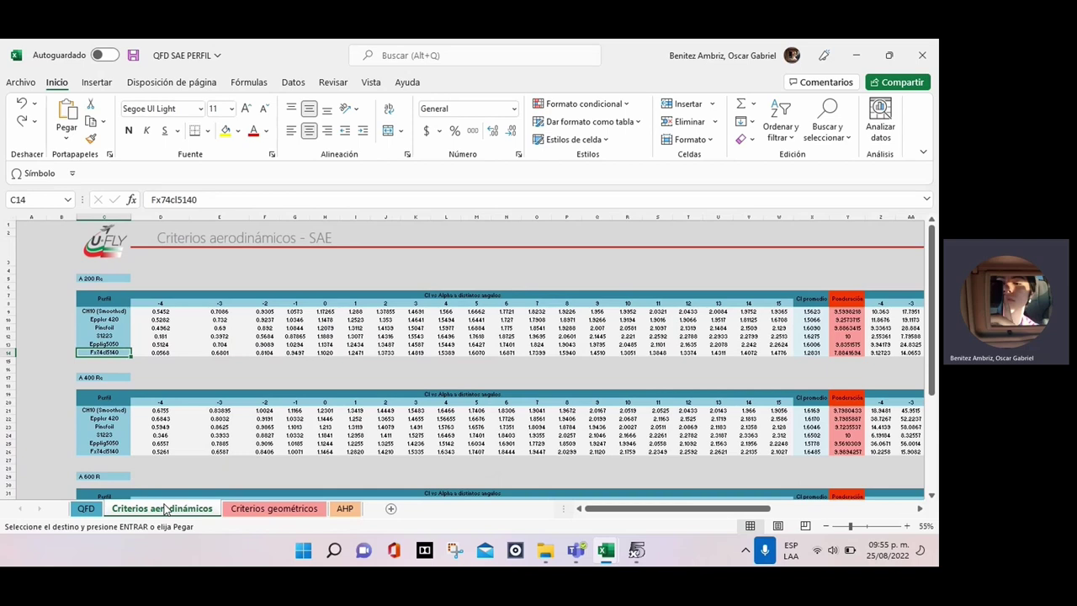
click(105, 313)
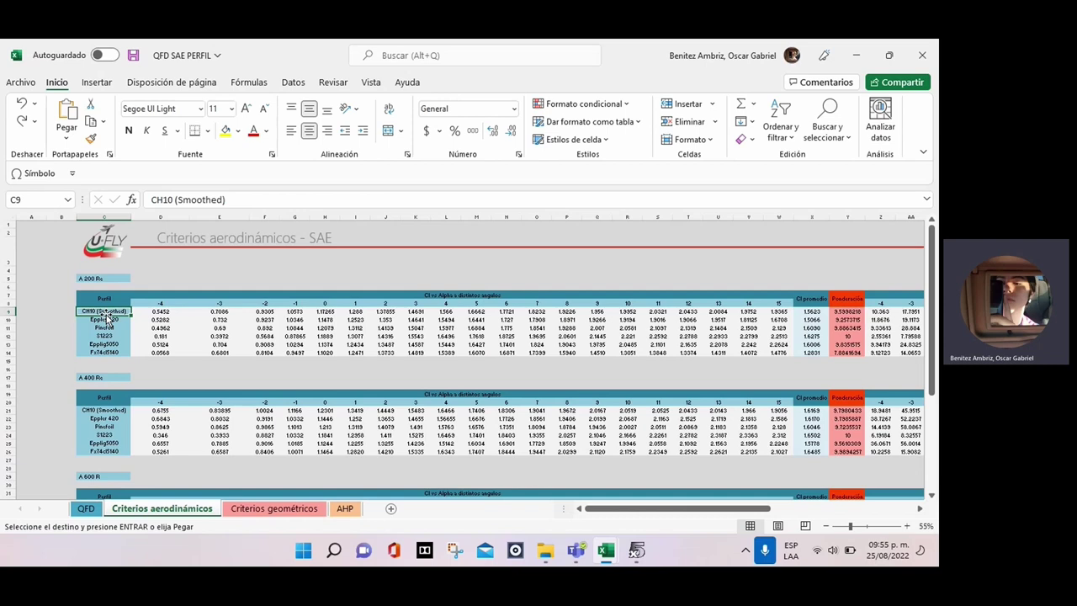
key(Right)
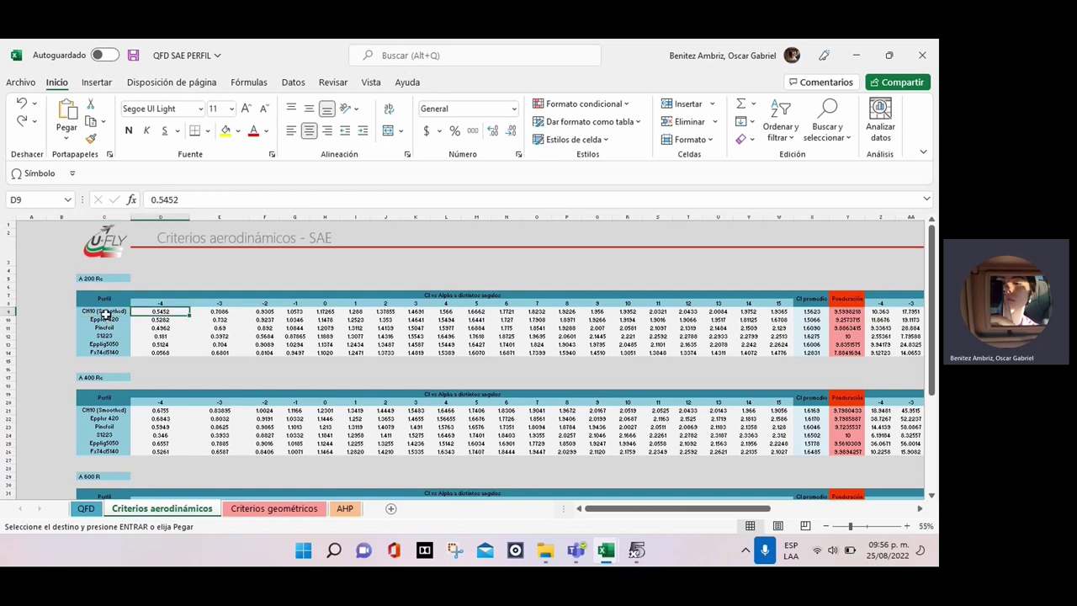
key(Left)
key(Down)
key(Down)
key(Down)
key(Down)
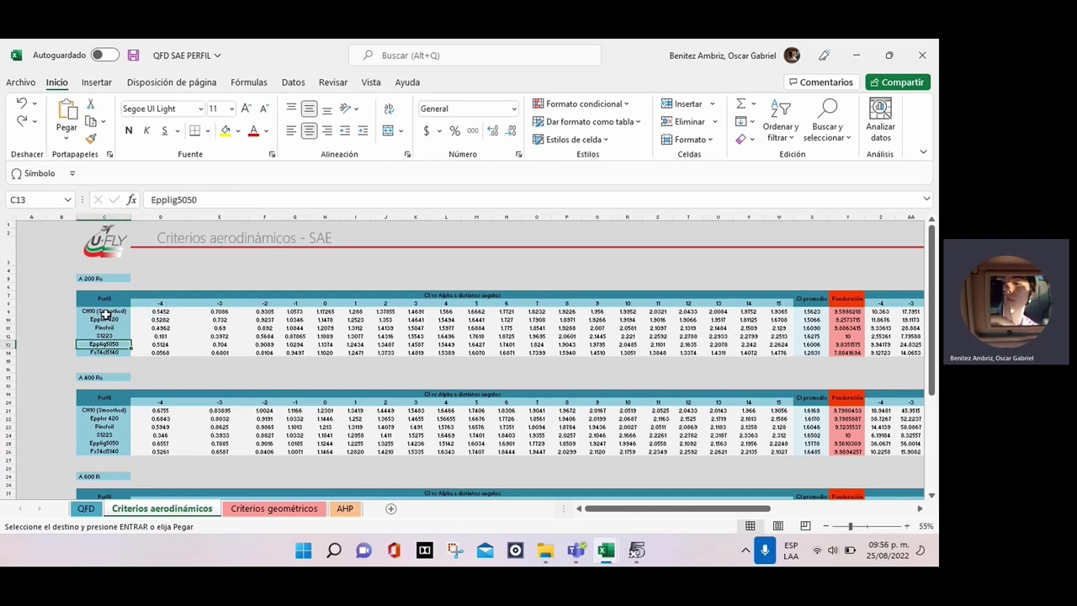
key(Up)
key(Up)
key(Up)
key(Up)
key(Right)
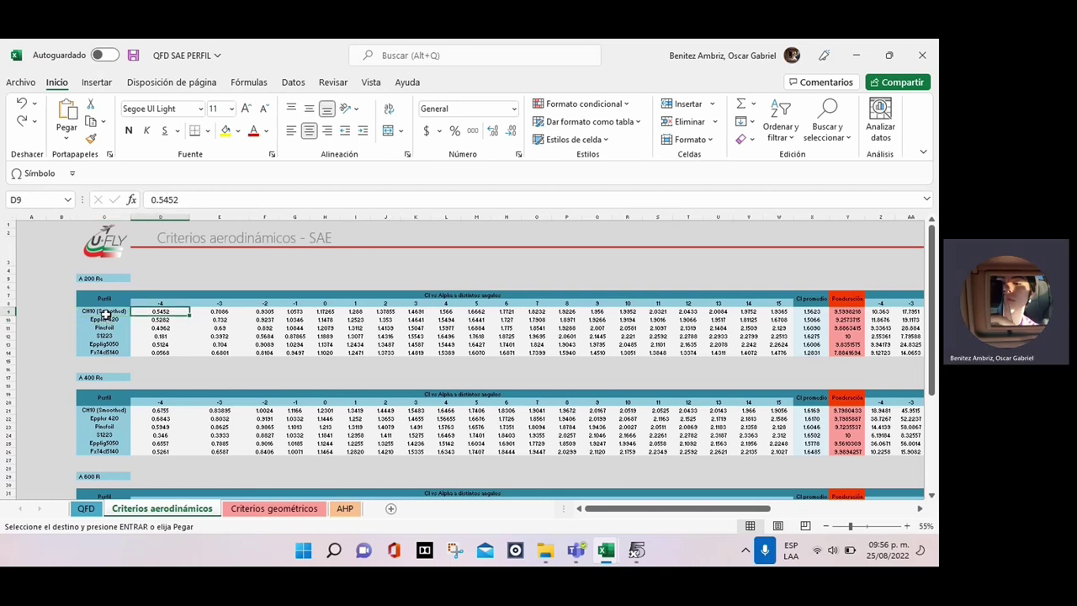
Step: Read across the CH10 (Smoothed) row at 200 Re, through the Cl values by alpha, Cl promedio and Ponderación
key(Right)
key(Right)
key(Right)
key(Right)
key(Right)
key(Right)
key(Right)
key(Right)
key(Right)
key(Right)
key(Right)
key(Right)
key(Right)
key(Right)
key(Right)
key(Right)
key(Right)
key(Right)
key(Right)
key(Right)
key(Right)
key(Right)
key(Right)
key(Right)
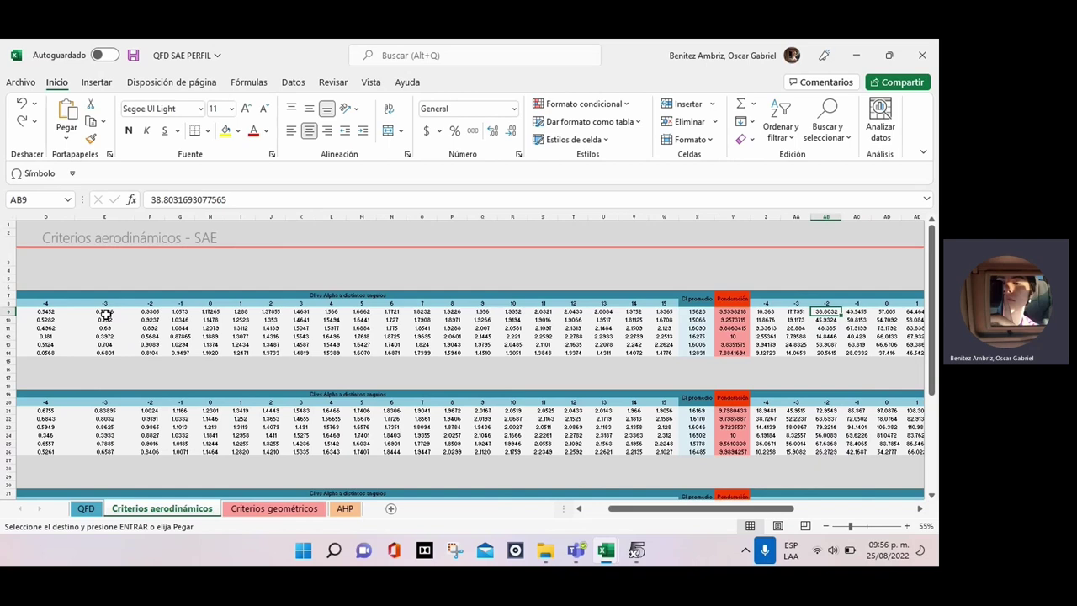
scroll(94, 326, left, 3)
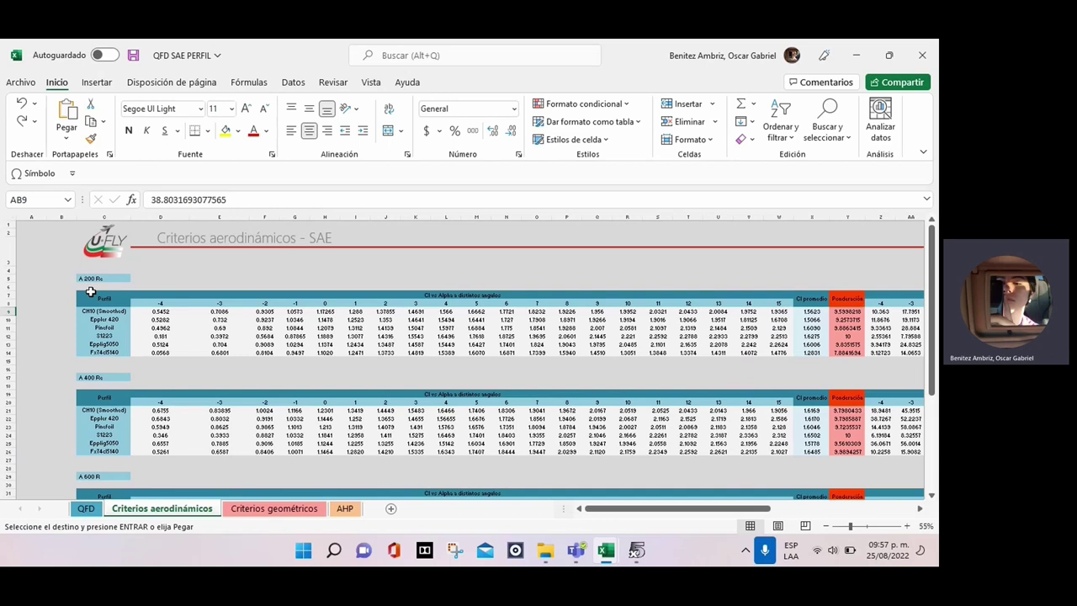
Step: Examine the 200 Re table's Cl/Cd section by alpha, through to the Cl/Cd promedio and its Ponderación
scroll(90, 292, right, 2)
click(82, 318)
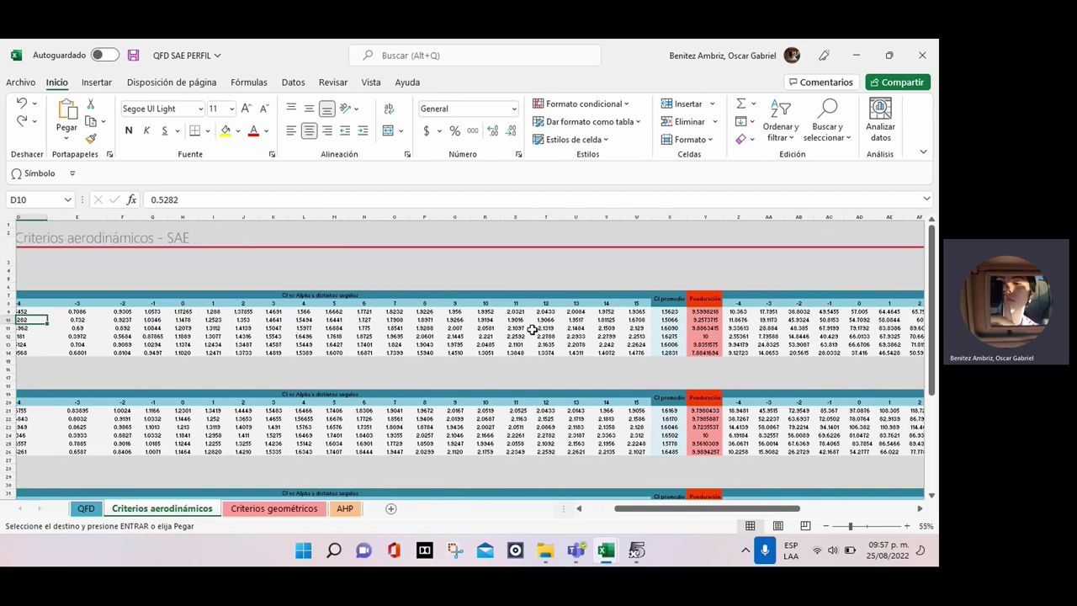
scroll(218, 320, left, 2)
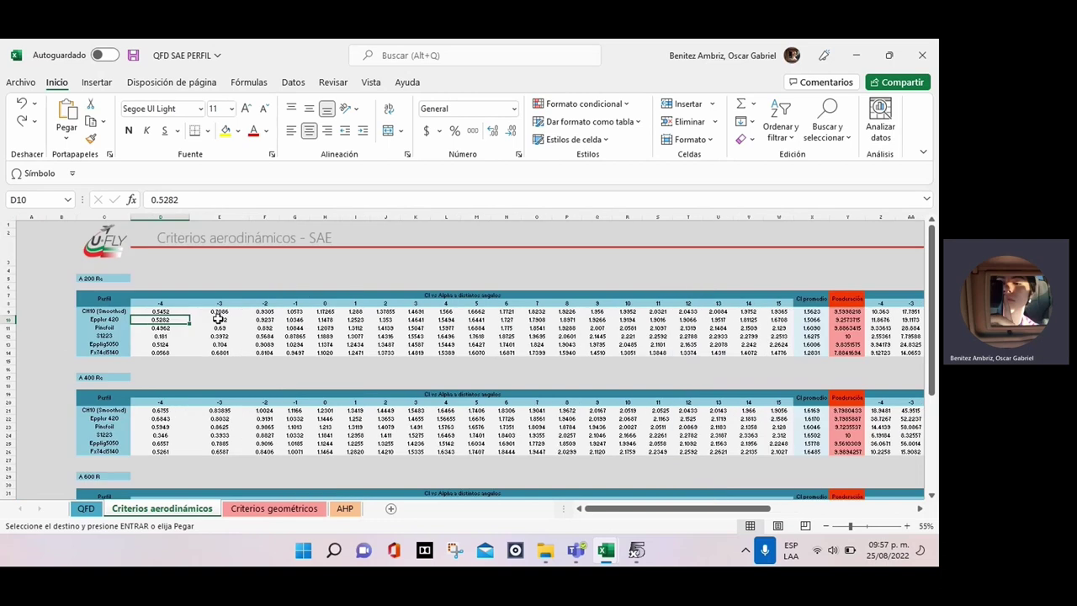
scroll(354, 314, right, 15)
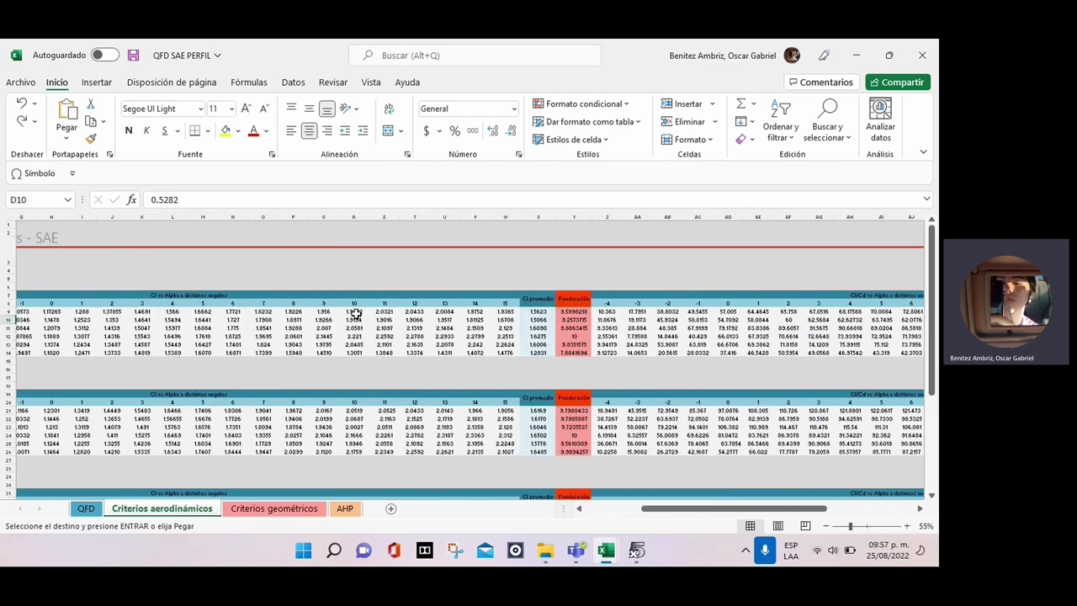
click(411, 312)
key(Right)
key(Right)
key(Right)
key(Right)
key(Right)
key(Right)
key(Right)
key(Right)
key(Right)
key(Right)
key(Right)
key(Right)
key(Right)
key(Right)
key(Right)
key(Right)
key(Right)
key(Right)
key(Right)
key(Right)
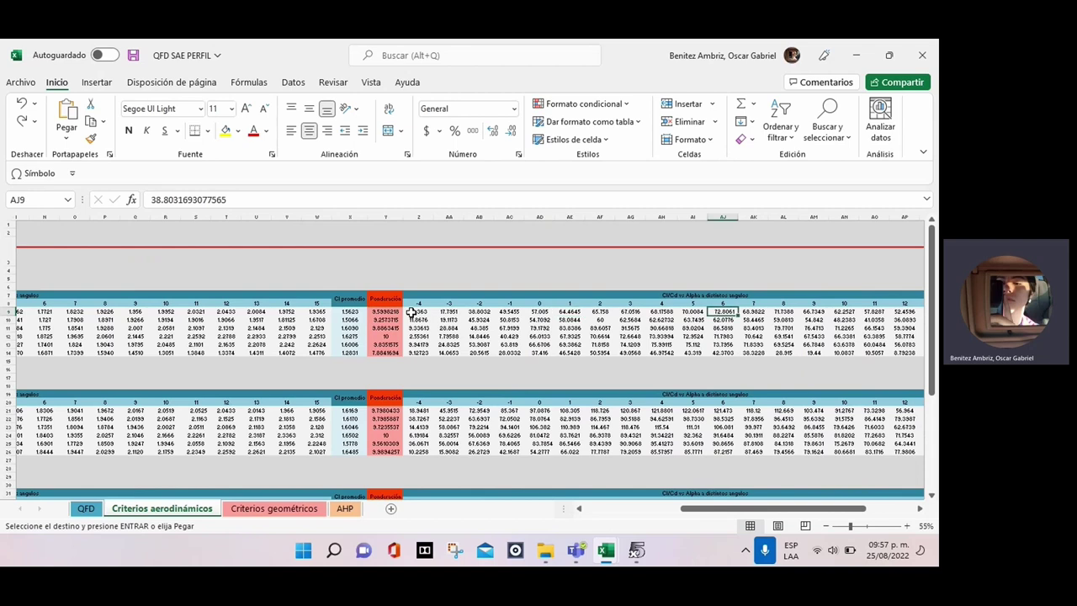
key(Right)
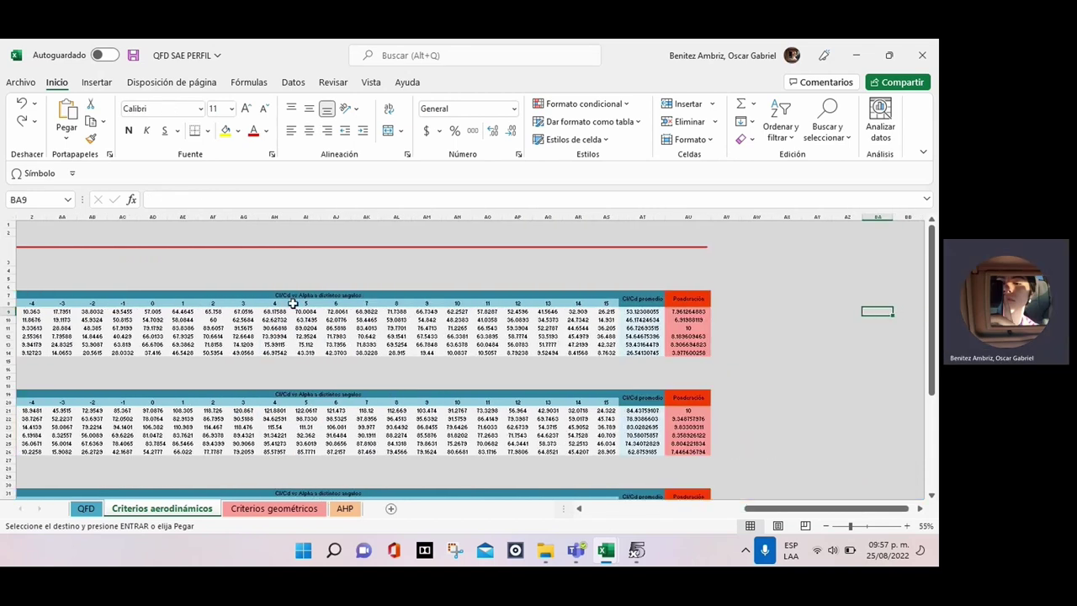
Step: Review the 400 Re and 600 R coefficient tables and the TOTAL table of Cl and Cl/Cd weightings
scroll(328, 305, left, 20)
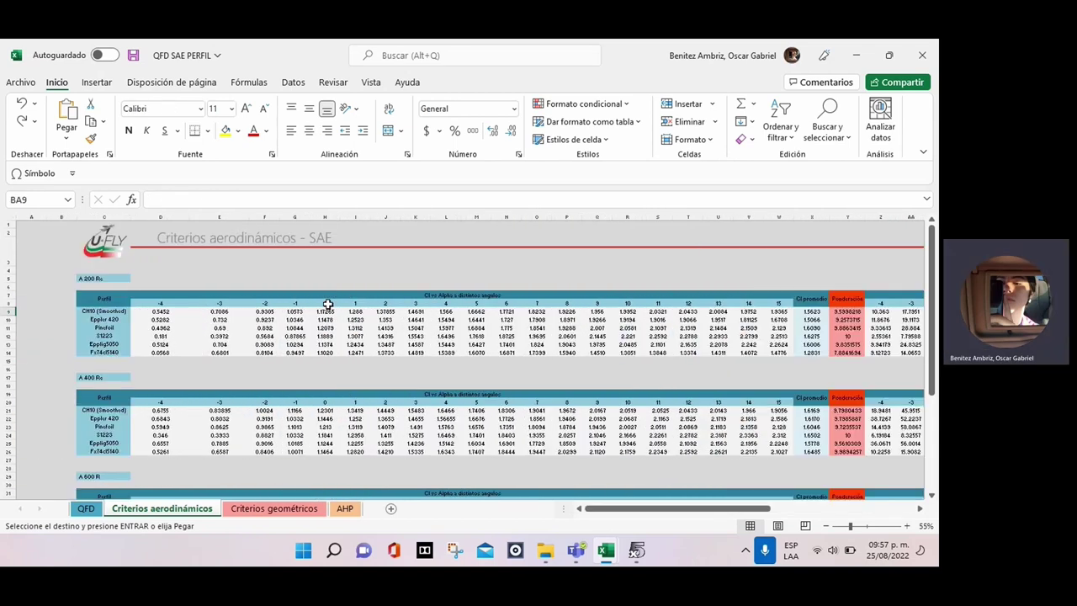
scroll(328, 305, down, 4)
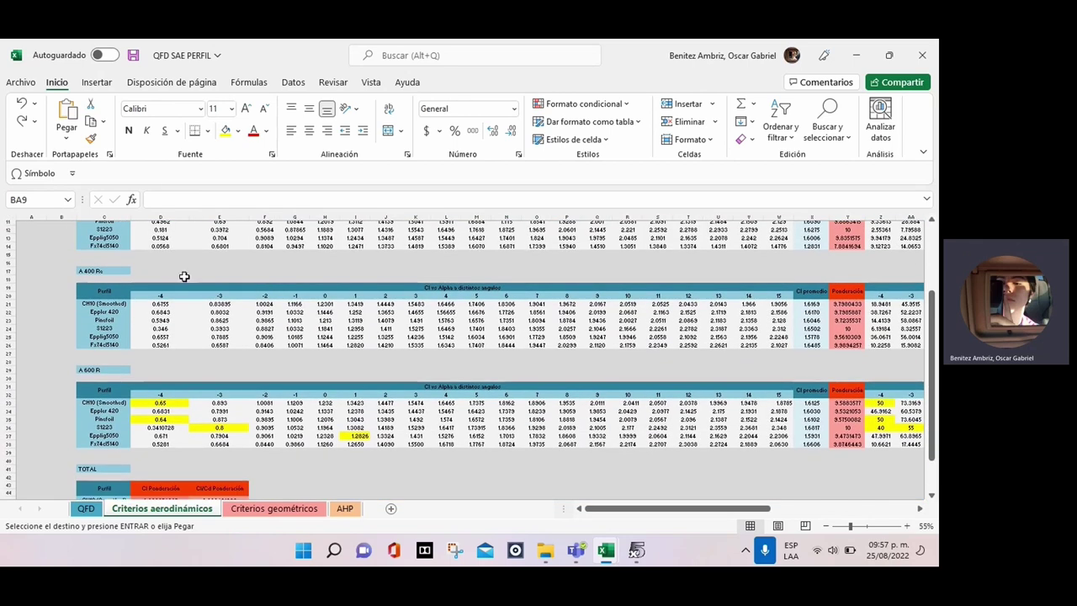
scroll(227, 412, down, 5)
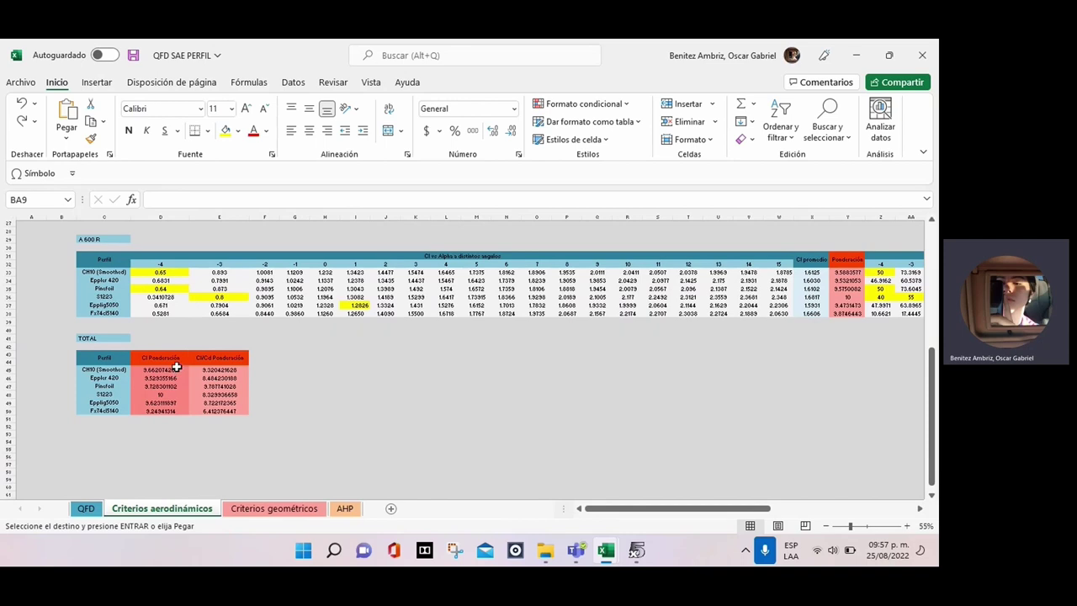
Step: Examine the thickness criteria on the Criterios geométricos sheet, comparing the % Cuerda values with the Ponderación formula
click(249, 507)
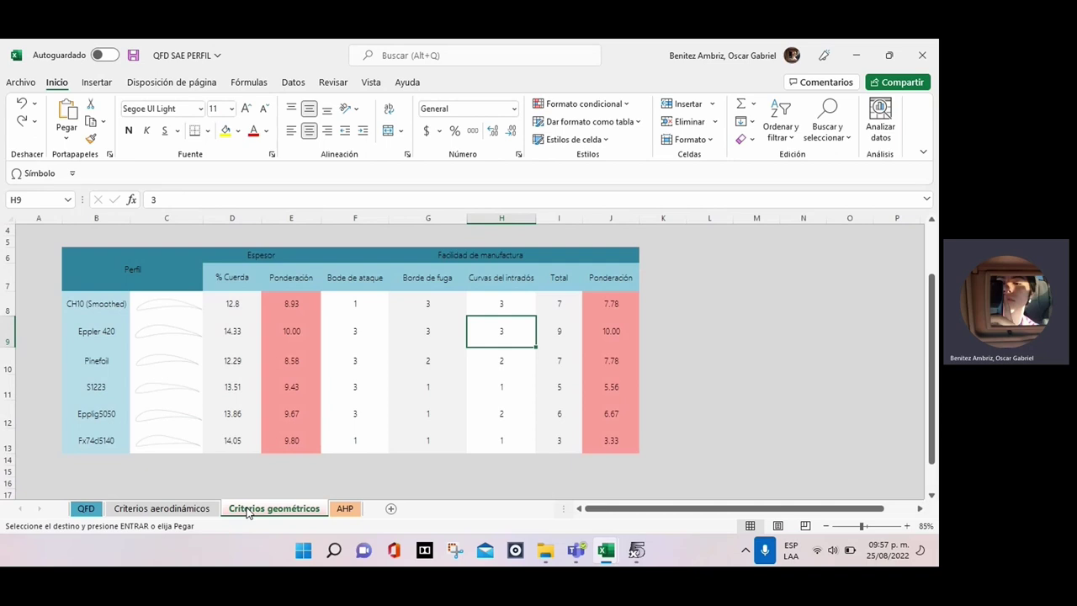
click(289, 313)
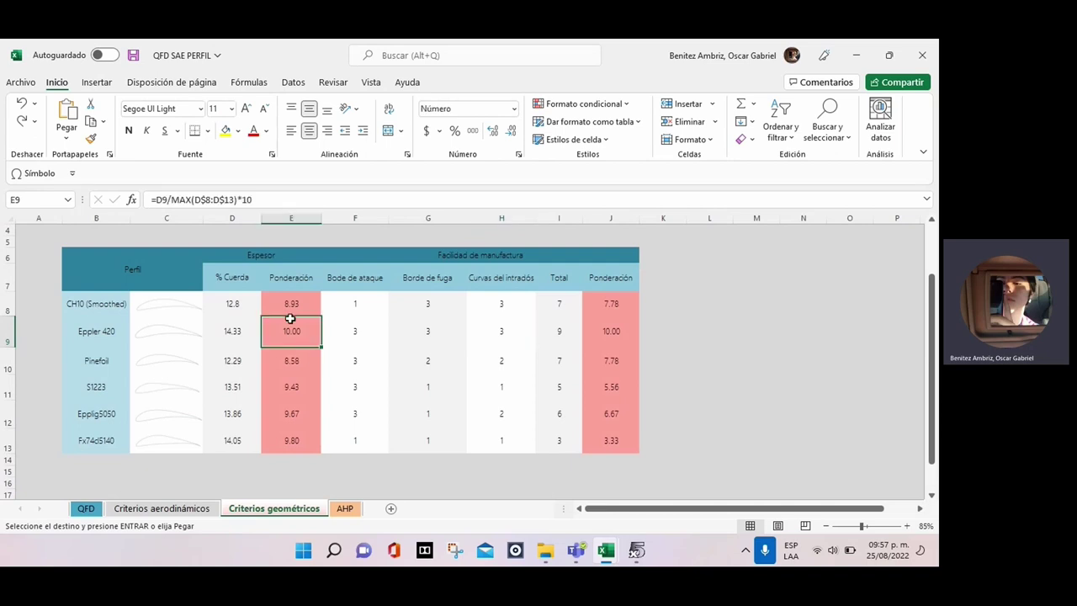
click(245, 296)
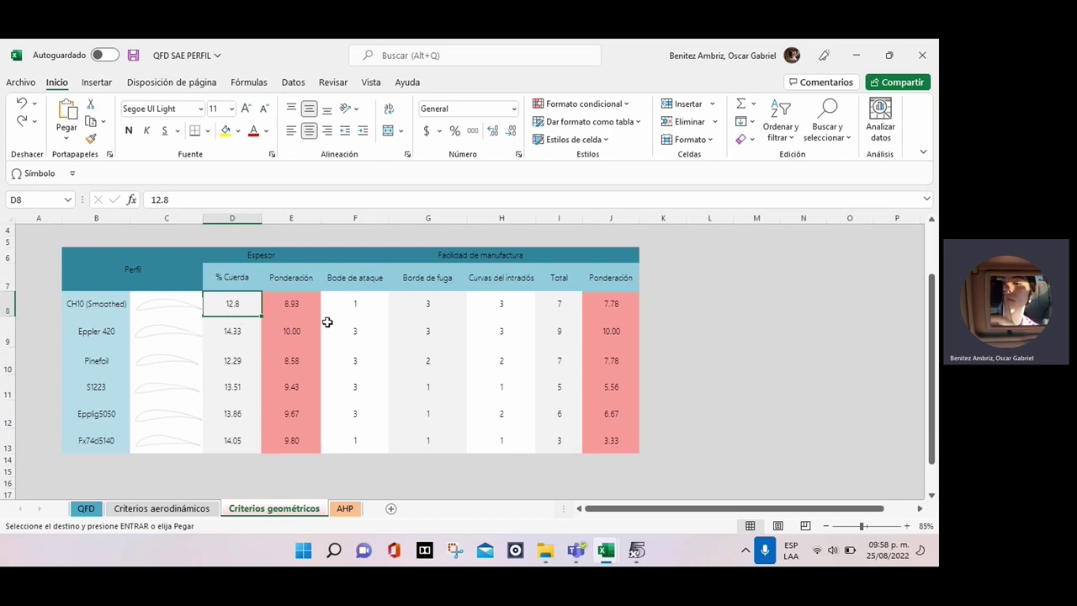
key(Down)
key(Right)
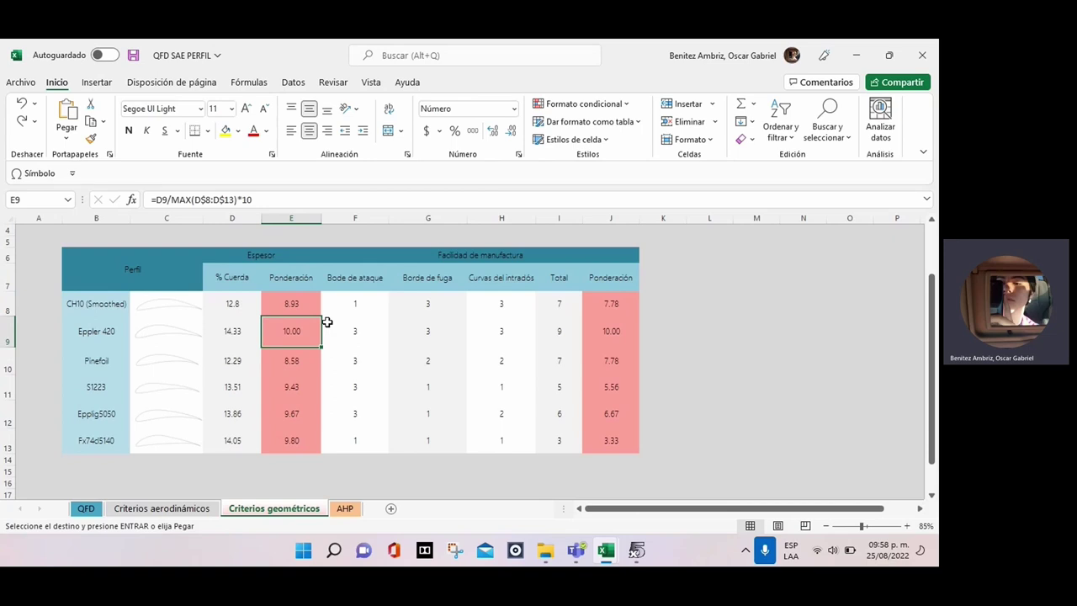
click(250, 332)
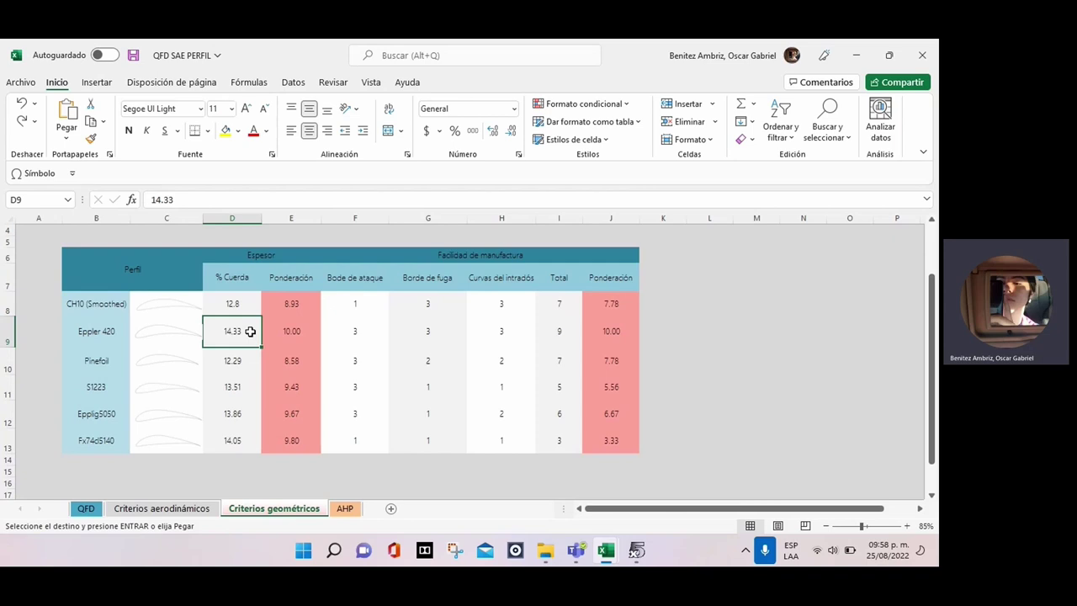
Step: Examine the Facilidad de manufactura criteria, from the leading edge, trailing edge and intrados headings to the Total and Ponderación formulas
key(Up)
key(Up)
key(Right)
key(Right)
key(Right)
key(Right)
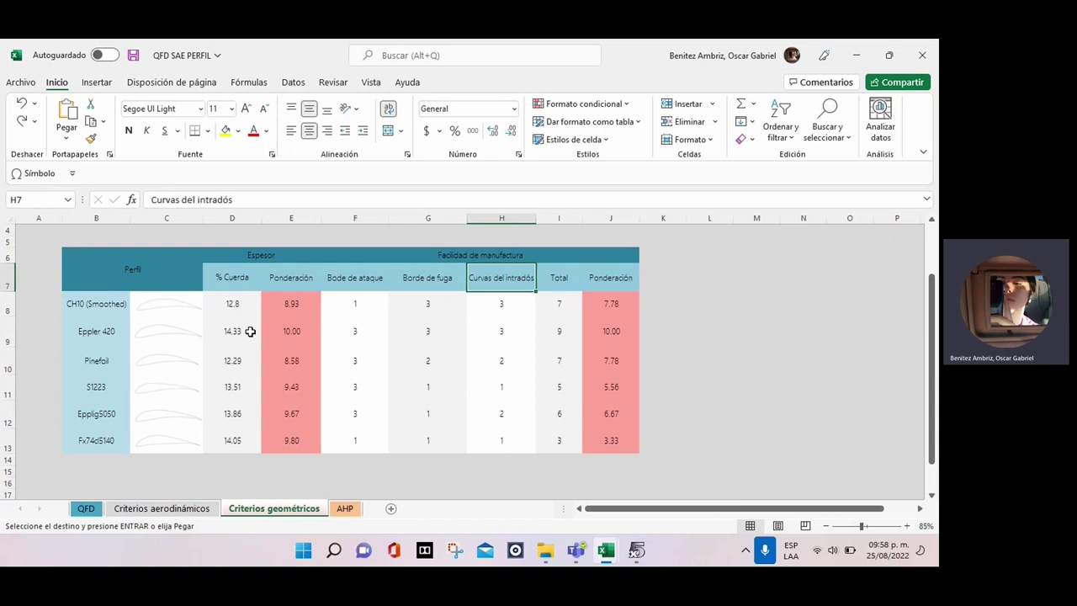
key(Right)
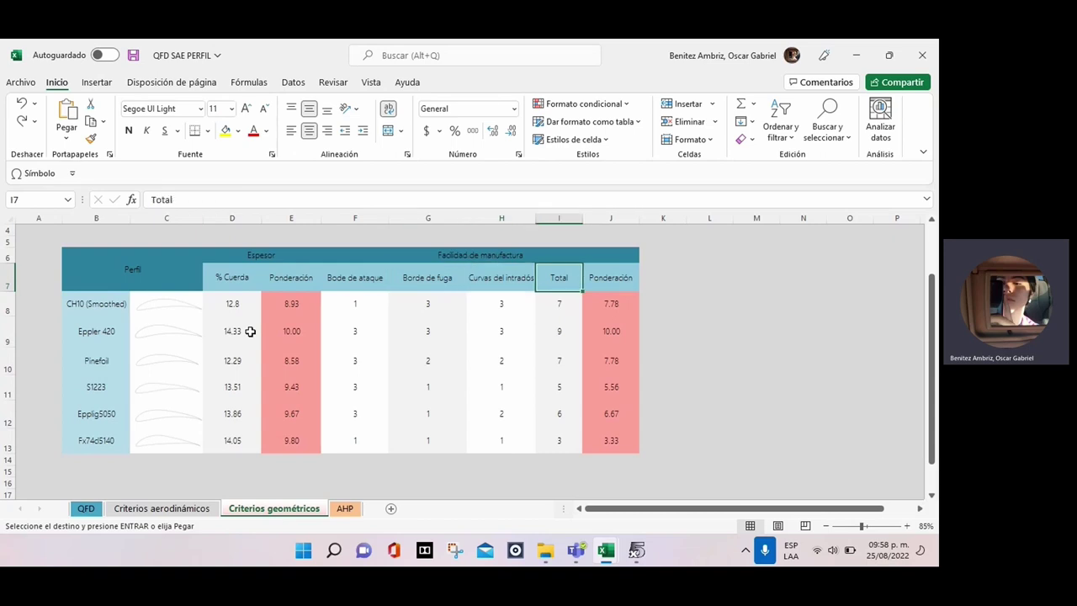
key(Down)
key(Right)
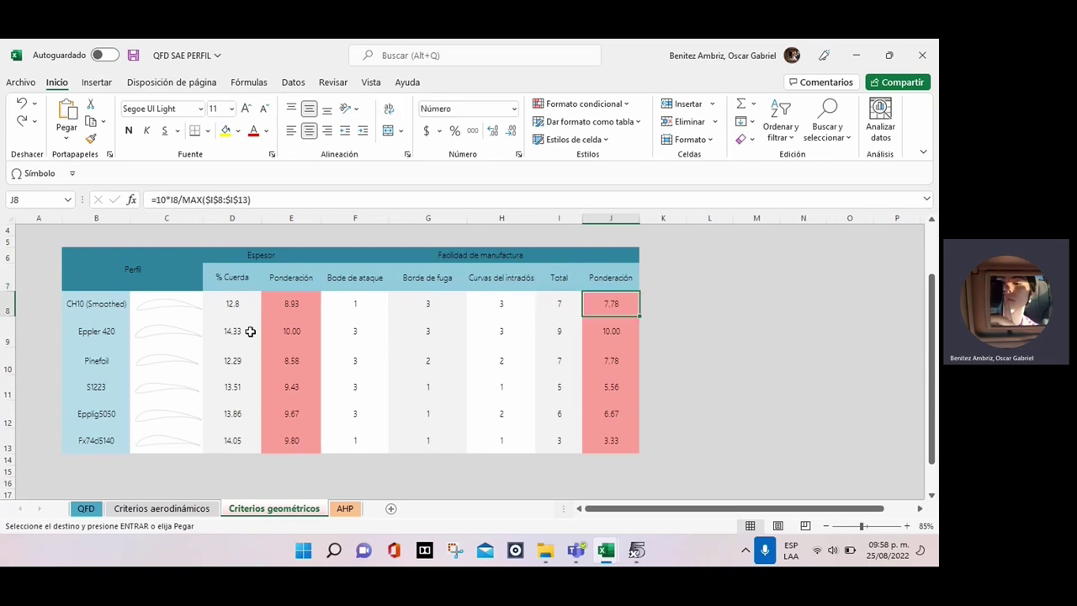
key(Down)
key(Down)
scroll(250, 331, down, 3)
scroll(250, 332, up, 4)
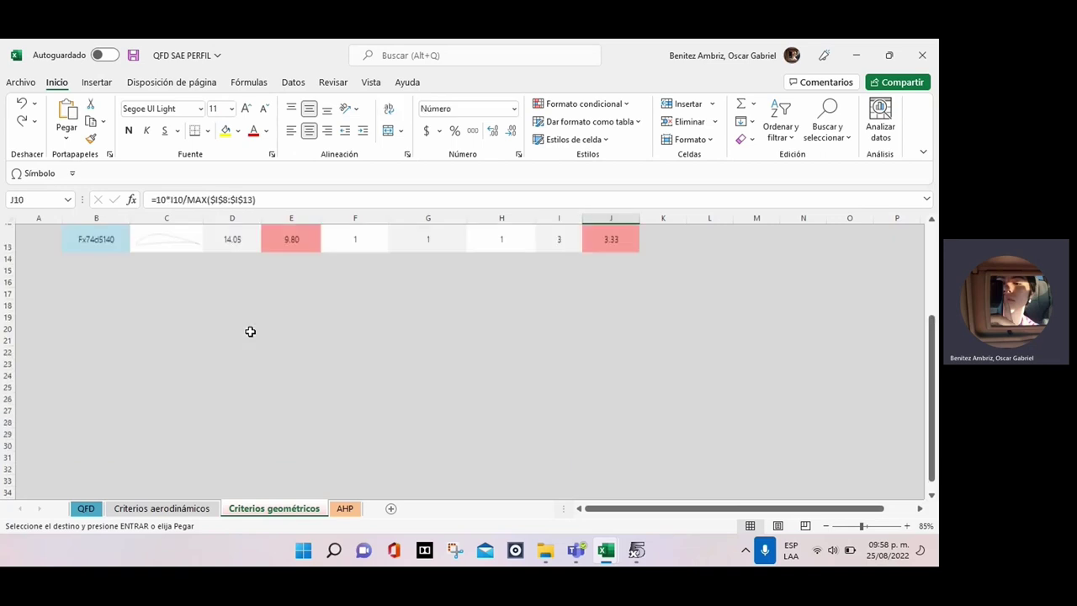
Step: Examine the AHP sheet's airfoil scores by criterion and the weighted total formulas for CH10 (Smoothed) and Eppler 420
click(345, 509)
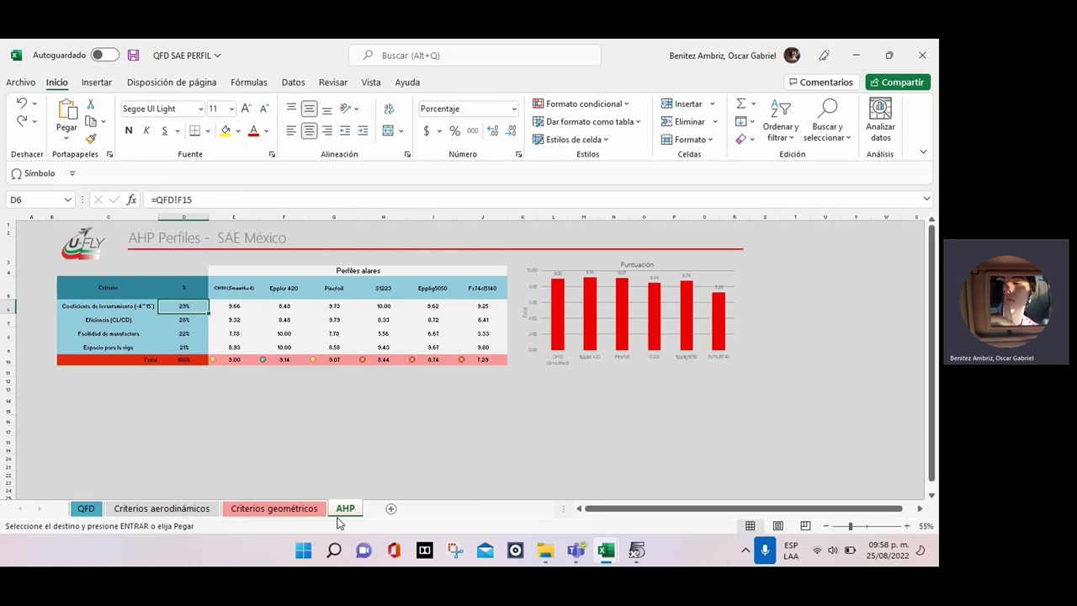
key(Right)
key(Down)
key(Down)
key(Down)
key(Down)
key(Right)
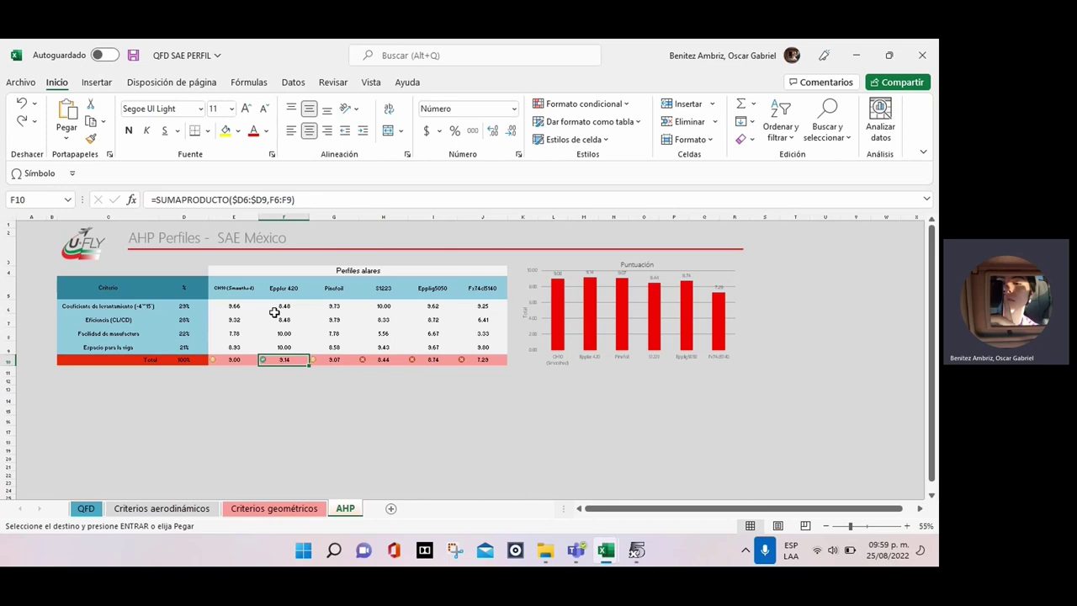
Step: Compare Eppler 420's criterion scores with its weighted total and that of CH10 (Smoothed) in the AHP table
drag(274, 312, 286, 335)
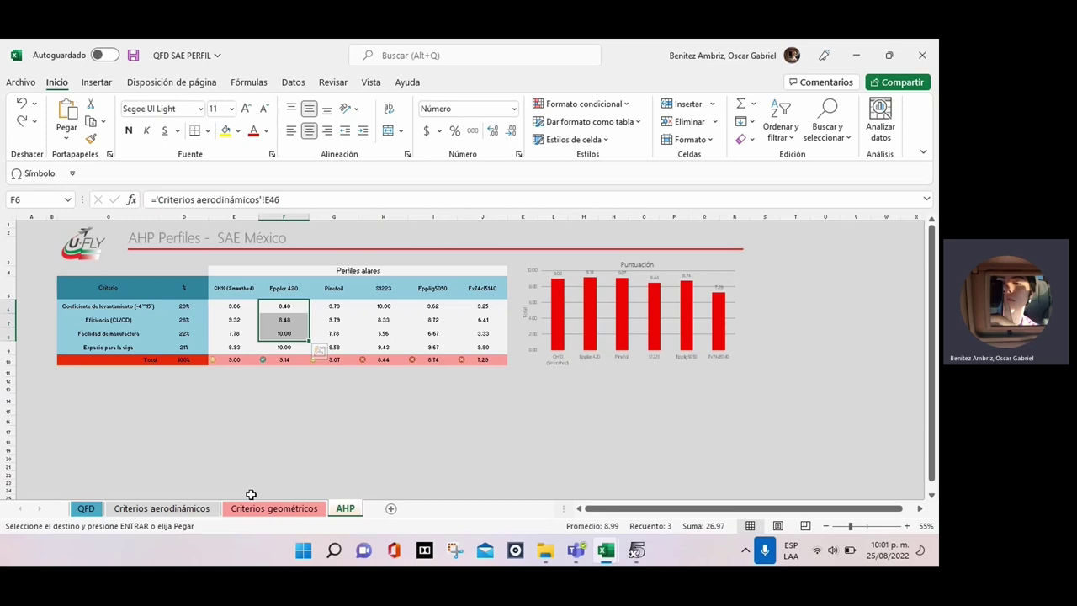
key(Down)
key(Down)
key(Down)
key(Down)
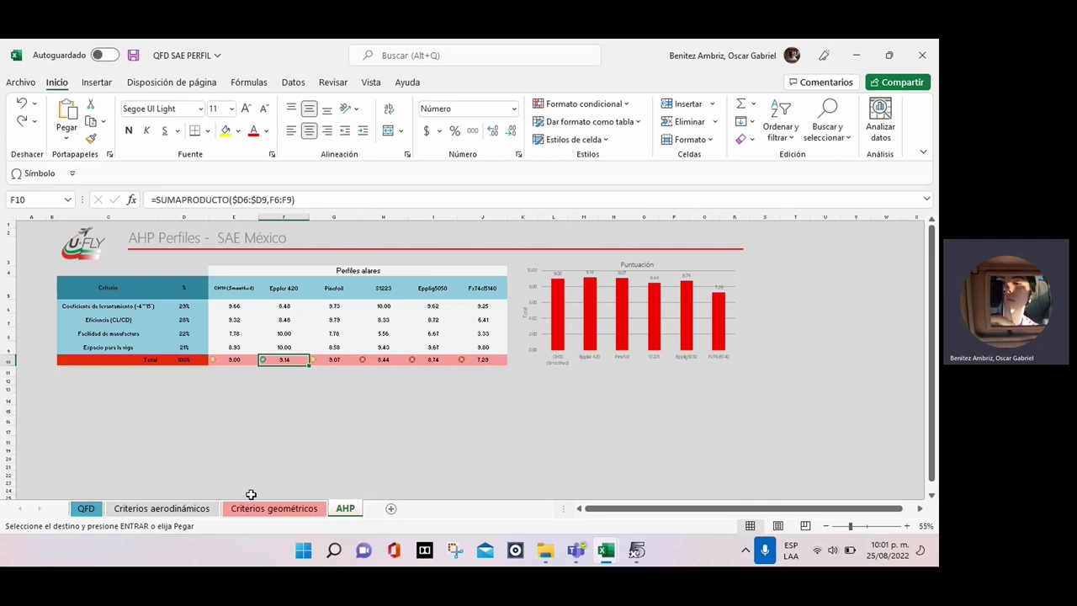
key(shift+Left)
key(ctrl+v)
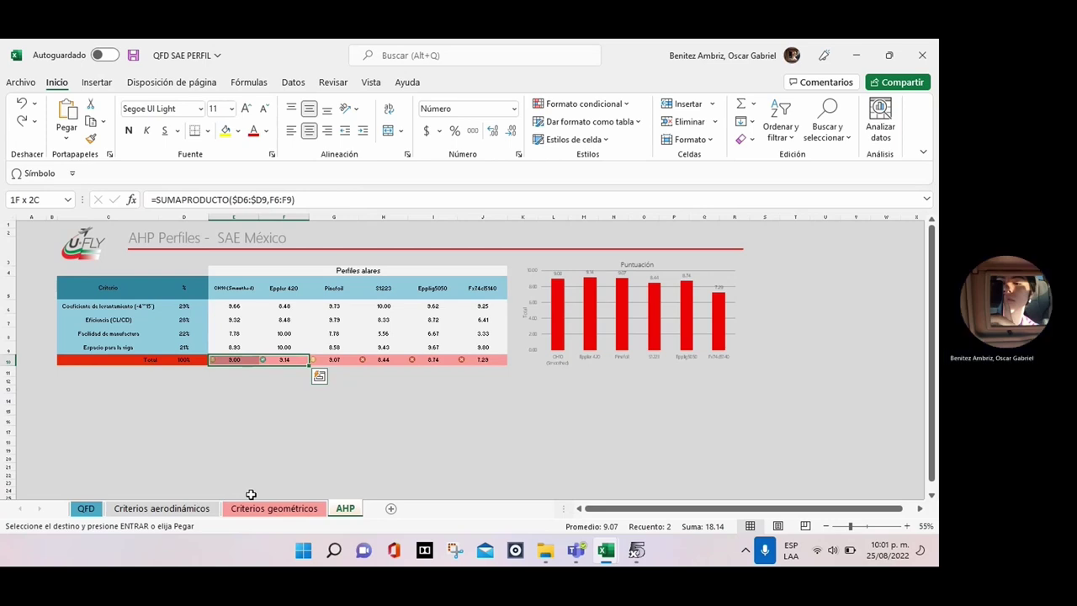
Step: Examine the linked score formulas for lift, efficiency and ease of manufacture behind the CH10 (Smoothed) and Eppler 420 totals
click(289, 319)
key(Up)
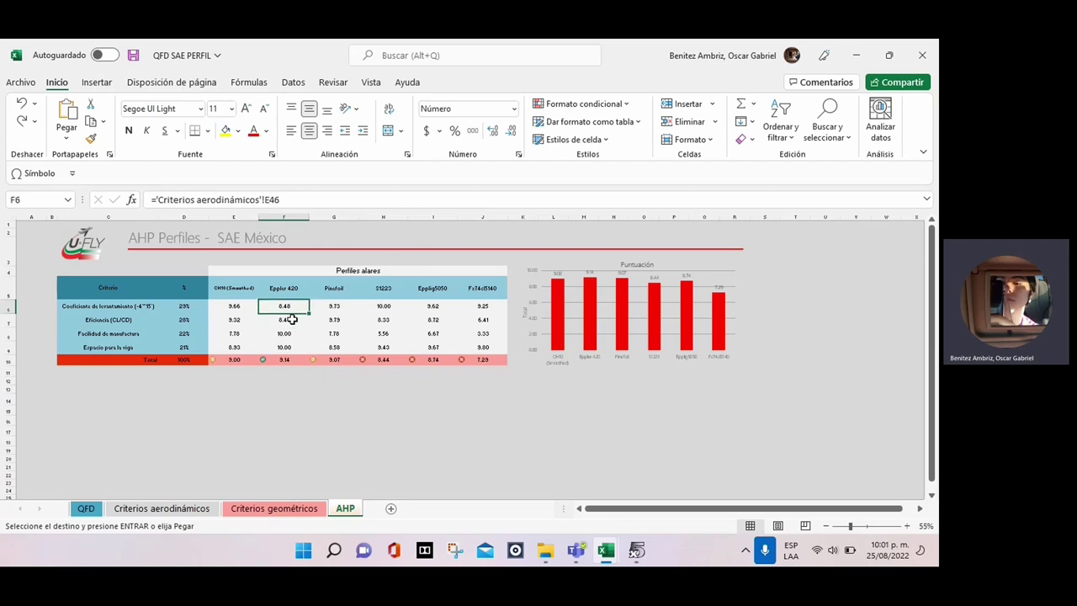
key(Down)
key(Left)
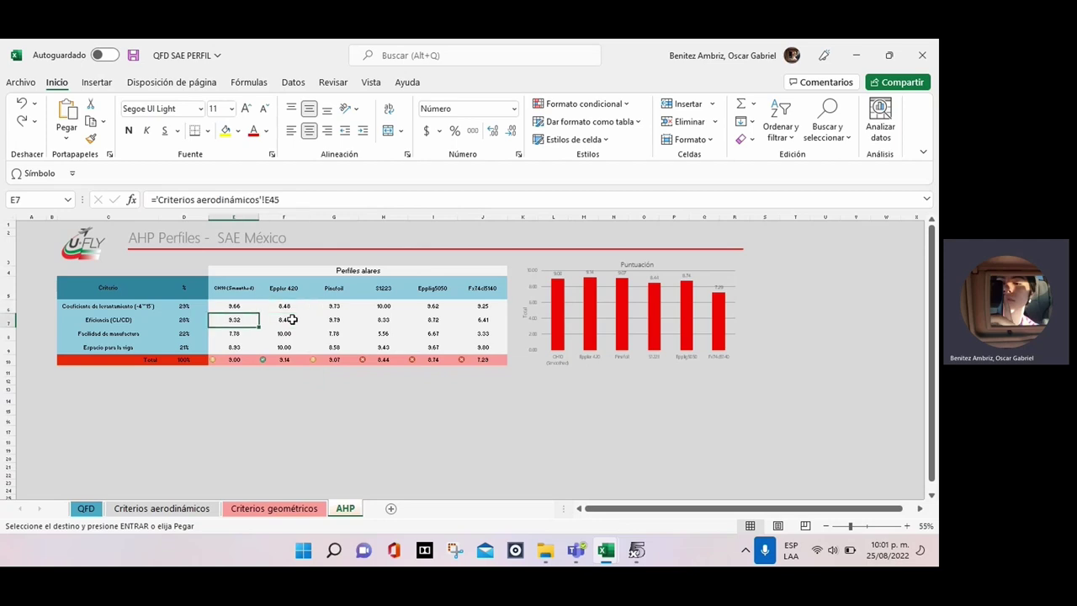
key(Right)
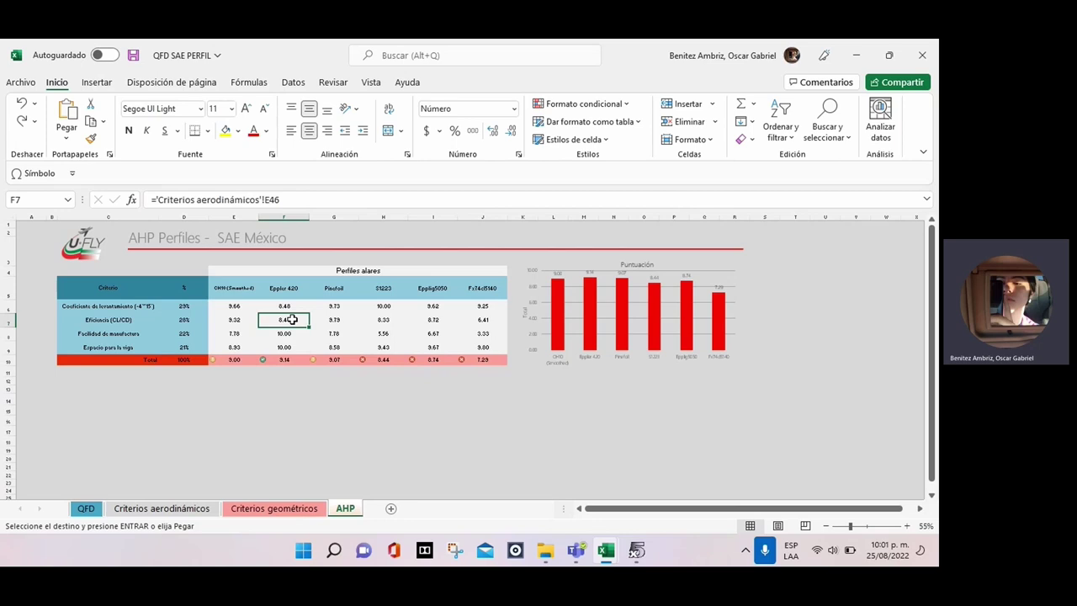
key(Left)
key(Down)
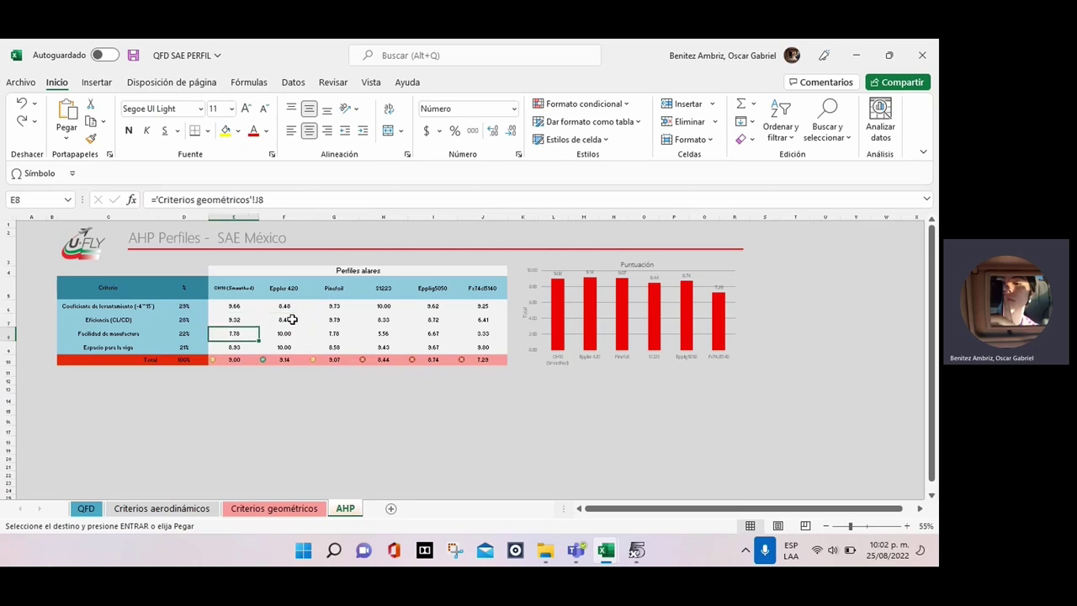
click(224, 361)
drag(258, 365, 276, 360)
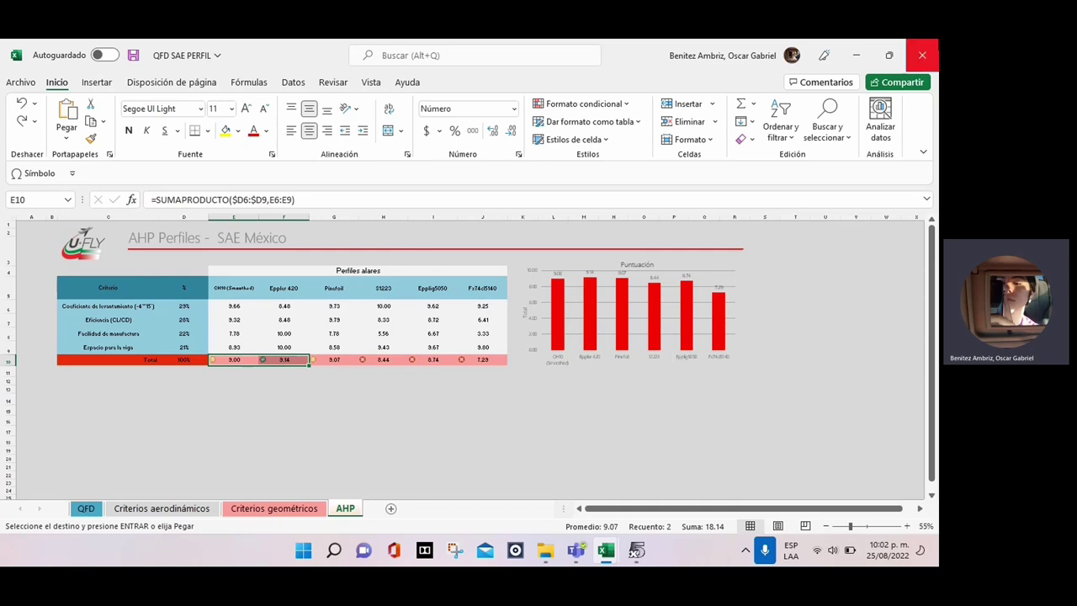
Step: Switch to xflr5, save the current project and open the one containing the Malcolm, NACA 6412 and NACA 7414 foils
click(637, 551)
click(12, 61)
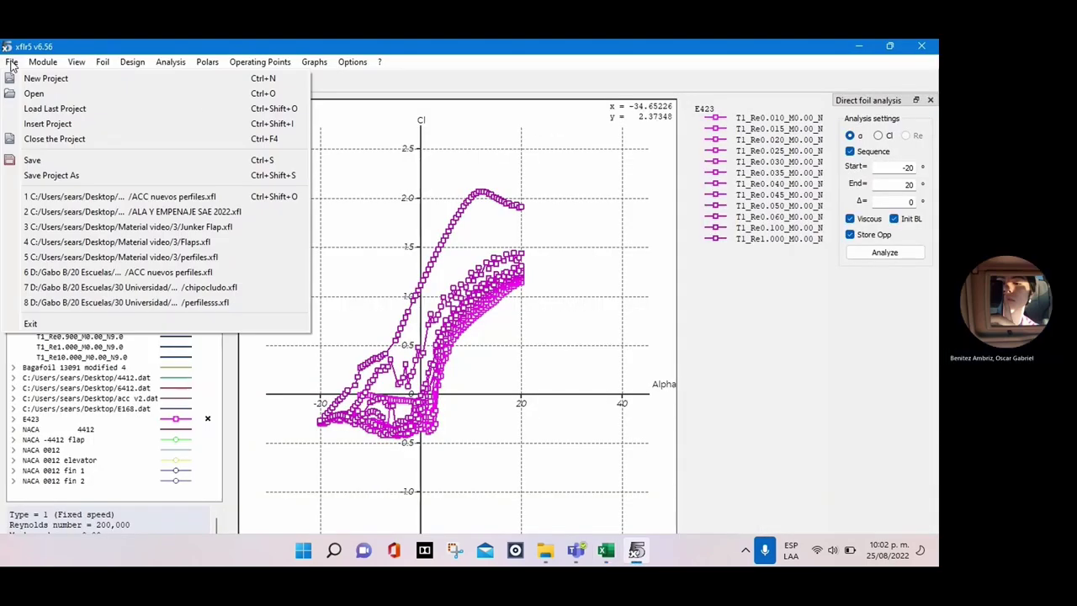
click(34, 93)
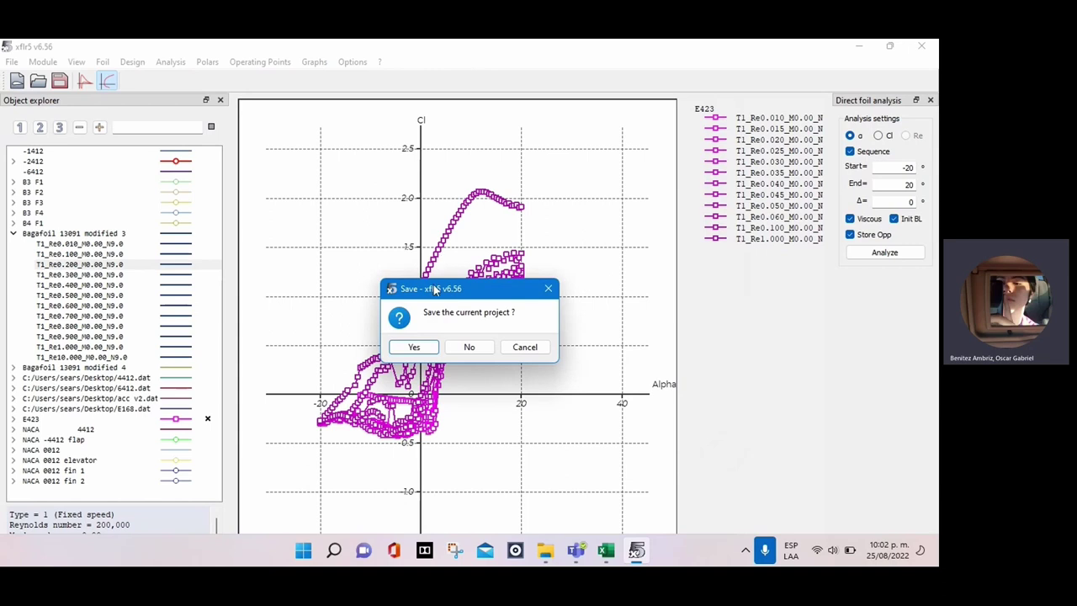
click(414, 346)
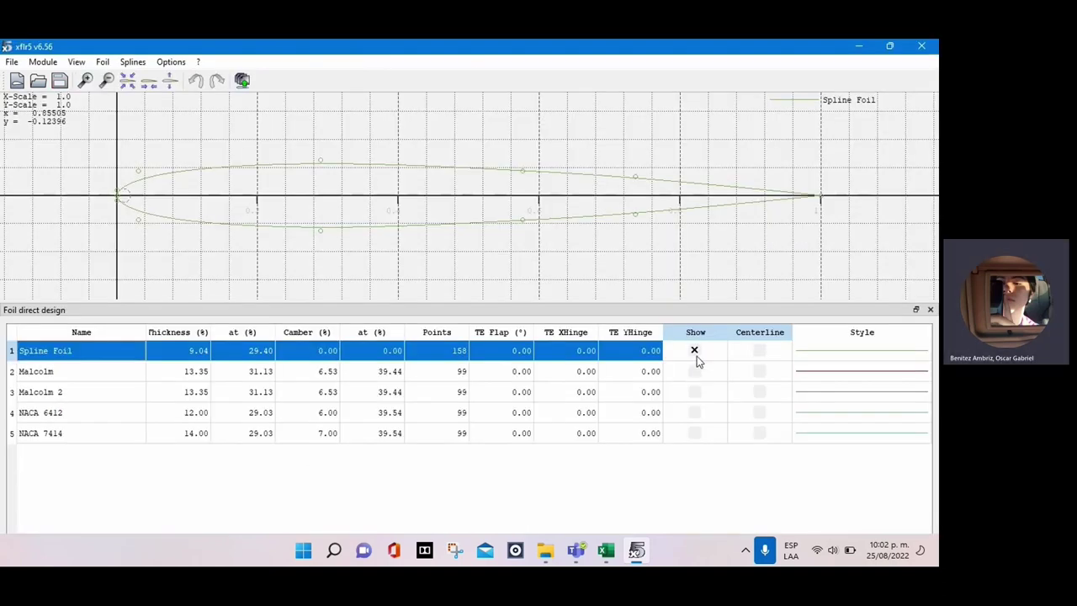
Step: Hide the Spline Foil and show NACA 6412 and NACA 7414 in the foil direct design view
click(696, 354)
click(695, 373)
click(694, 373)
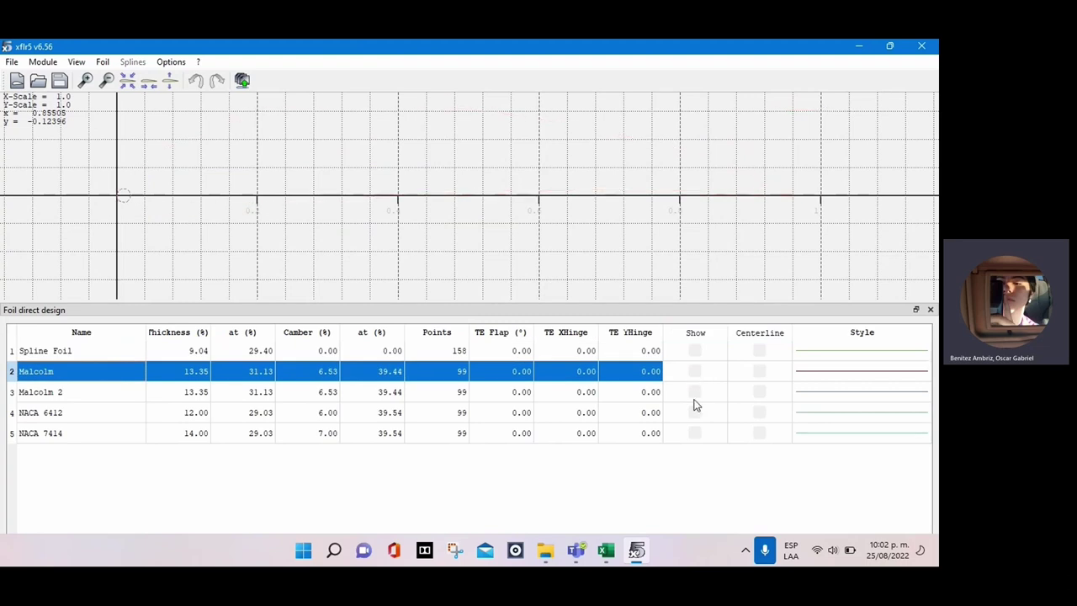
click(695, 412)
click(695, 433)
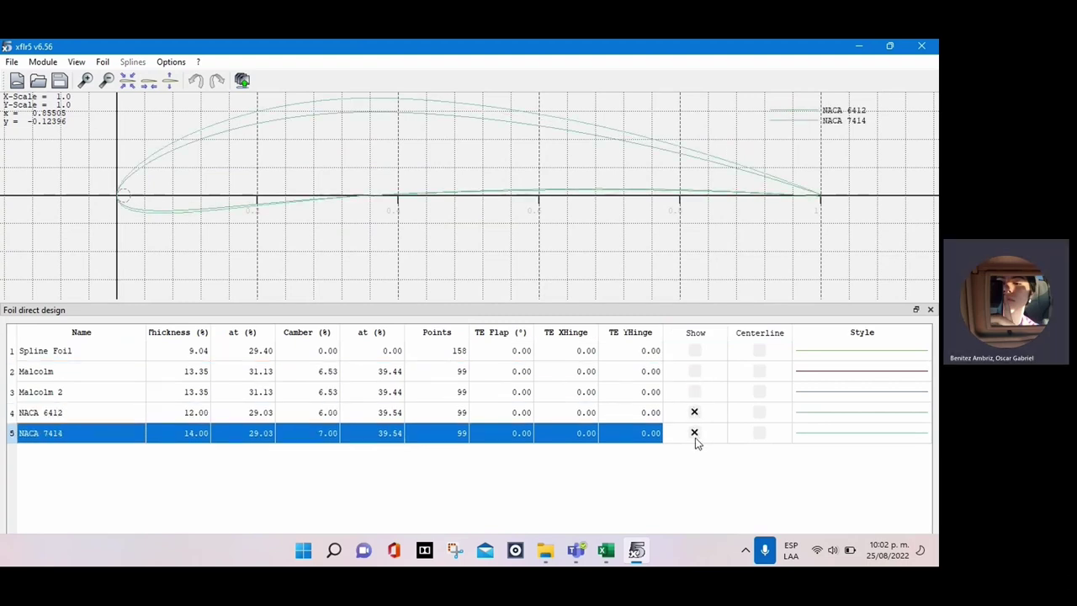
click(103, 62)
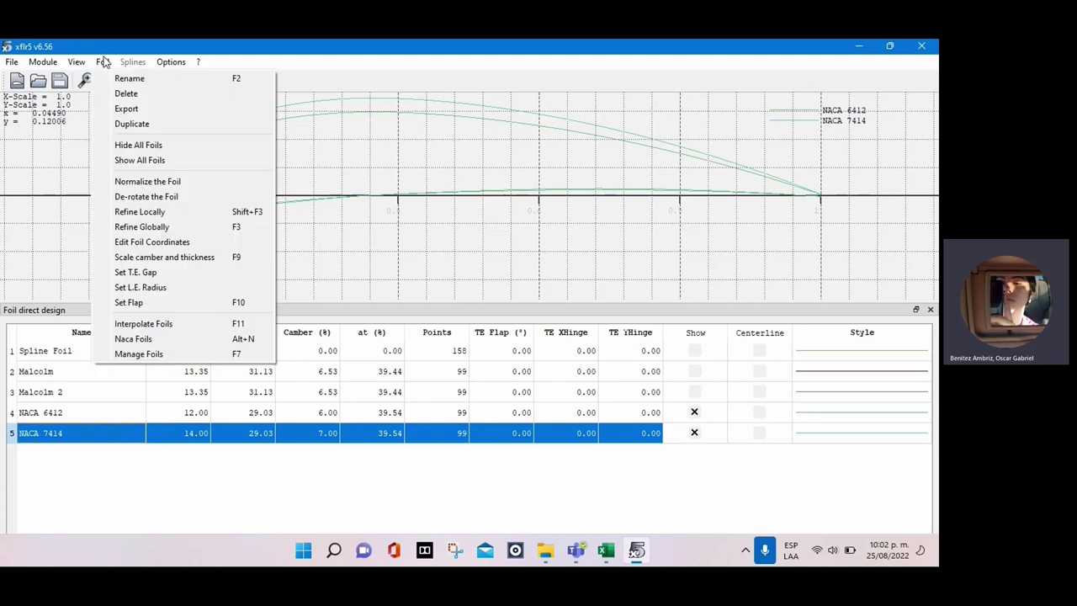
click(155, 338)
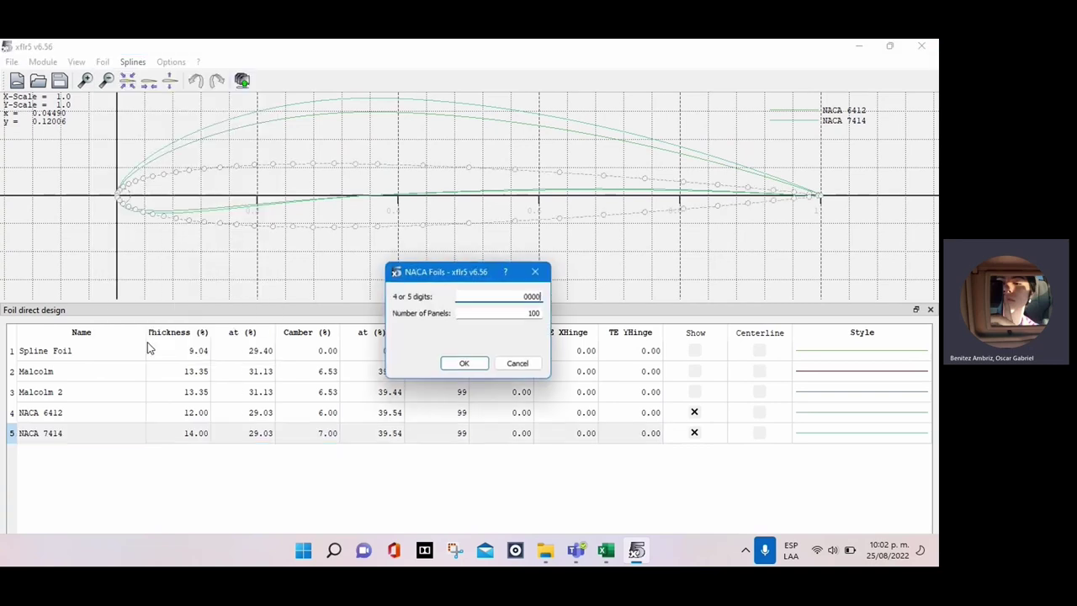
click(540, 270)
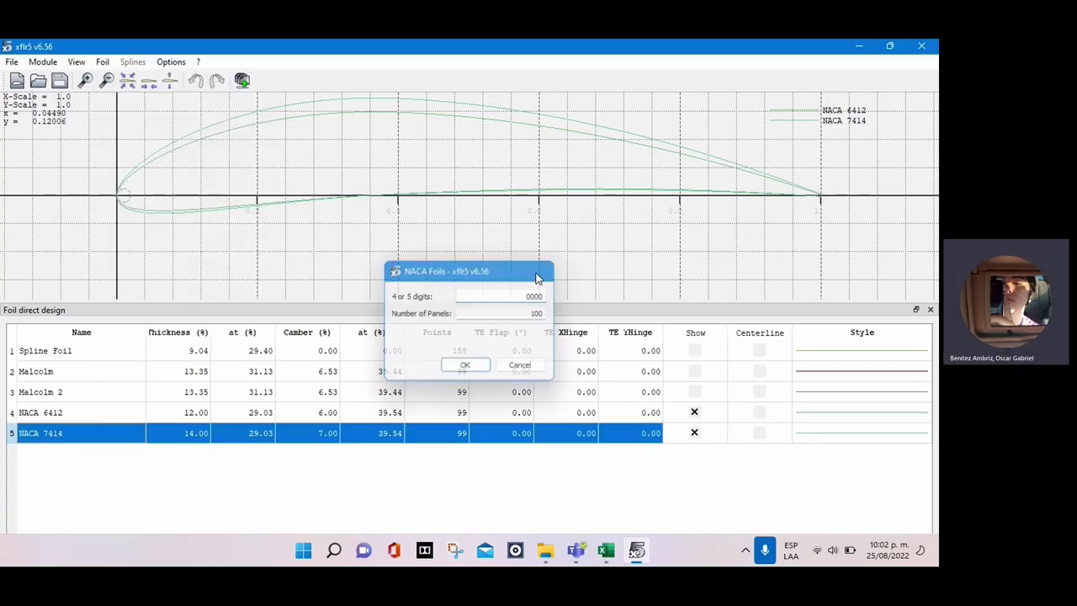
Step: Review the Cl versus Alpha polars of Malcolm and Malcolm 2, and the design operations available for the Malcolm foil
key(F6)
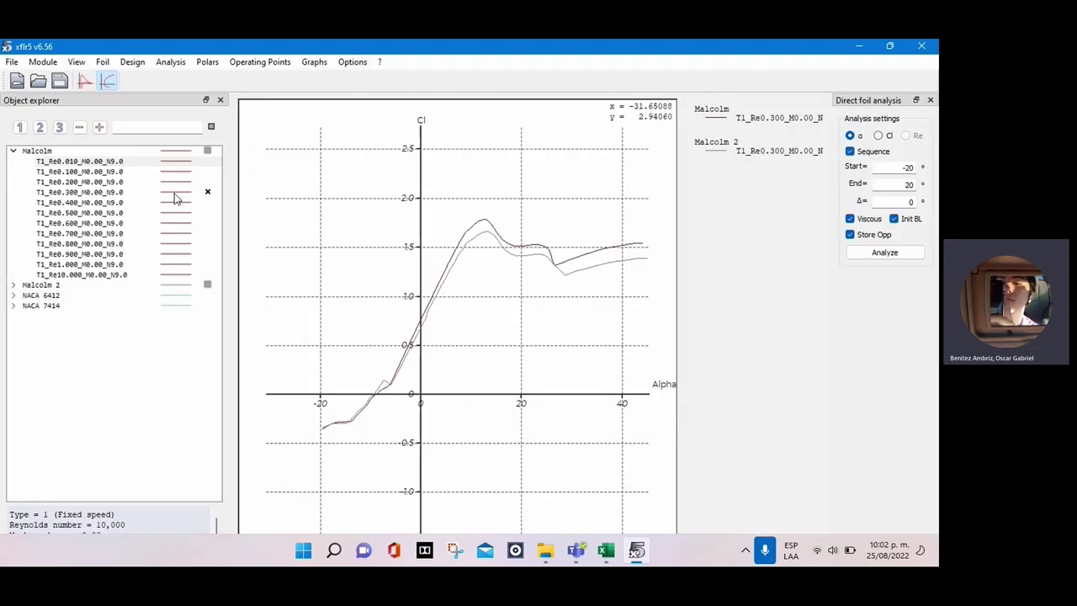
key(F3)
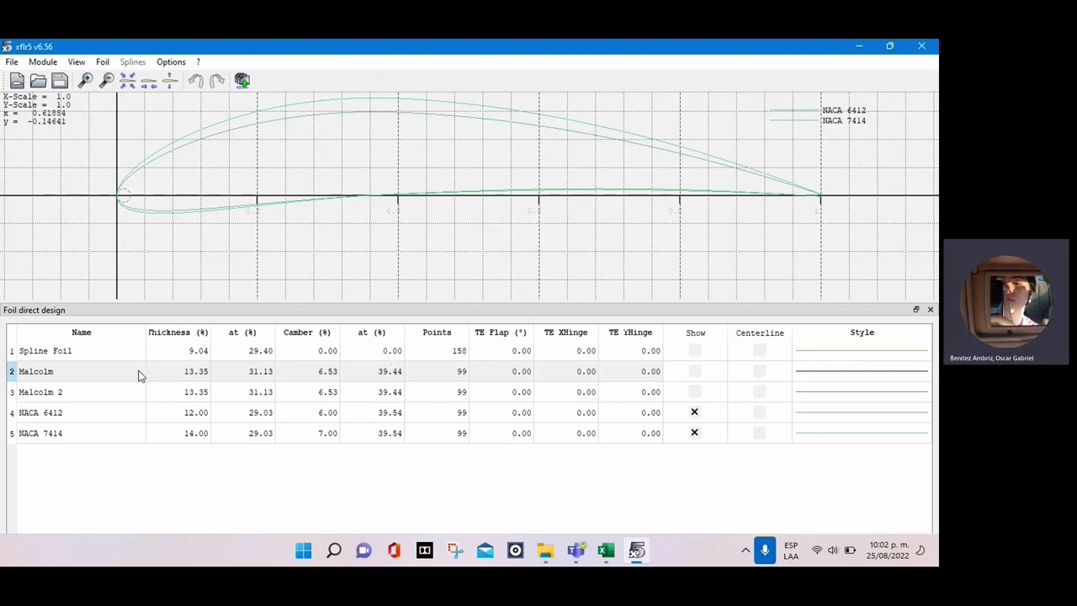
click(85, 376)
right_click(85, 377)
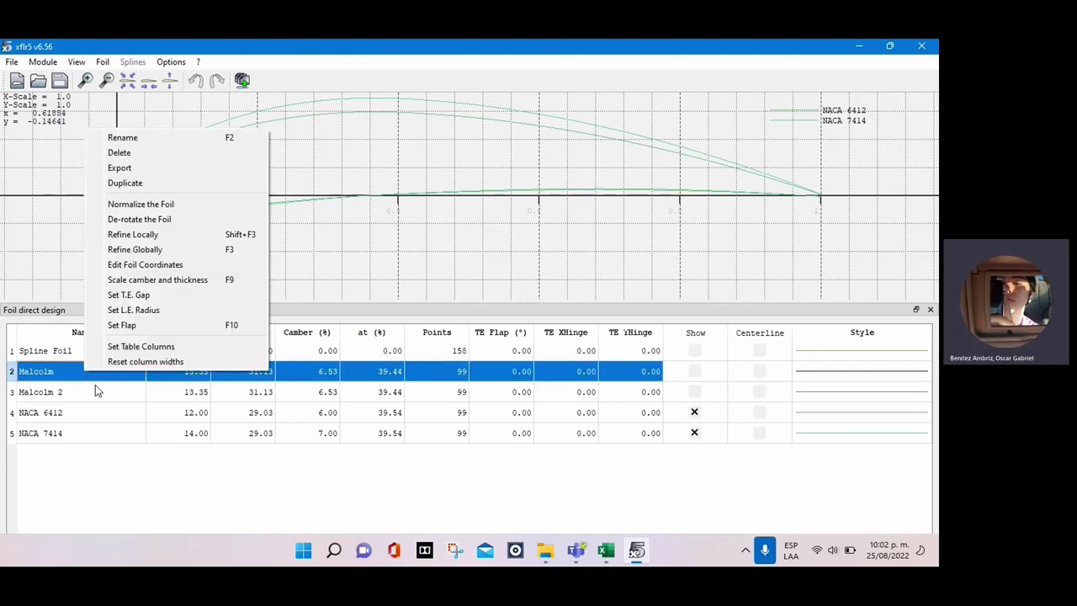
Step: Set up a foil interpolation between NACA 6412 and NACA 7414
click(68, 414)
right_click(378, 239)
mouse_move(391, 245)
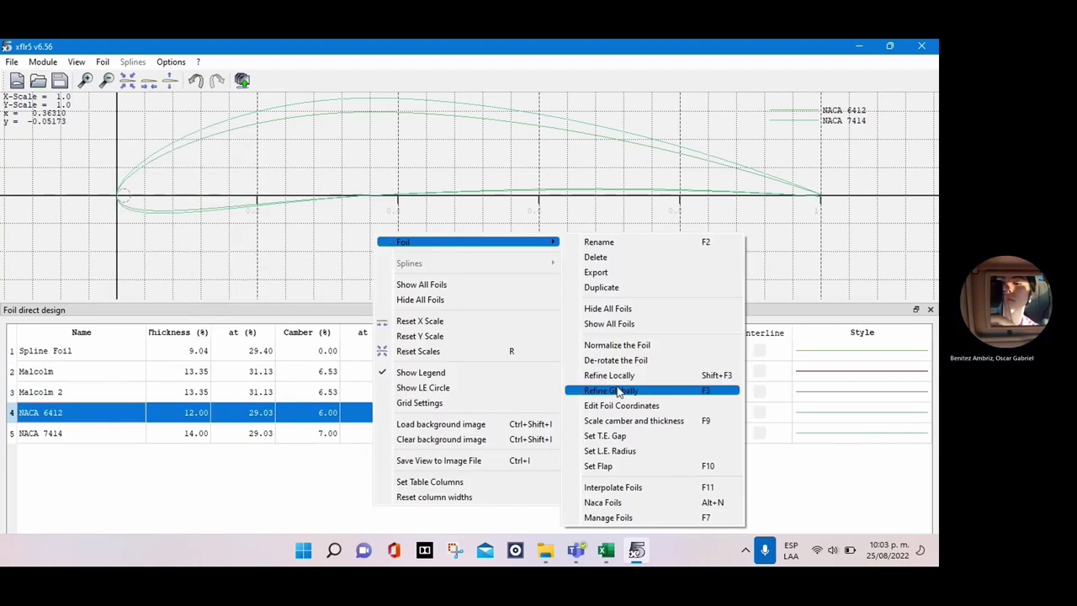
click(612, 488)
click(351, 174)
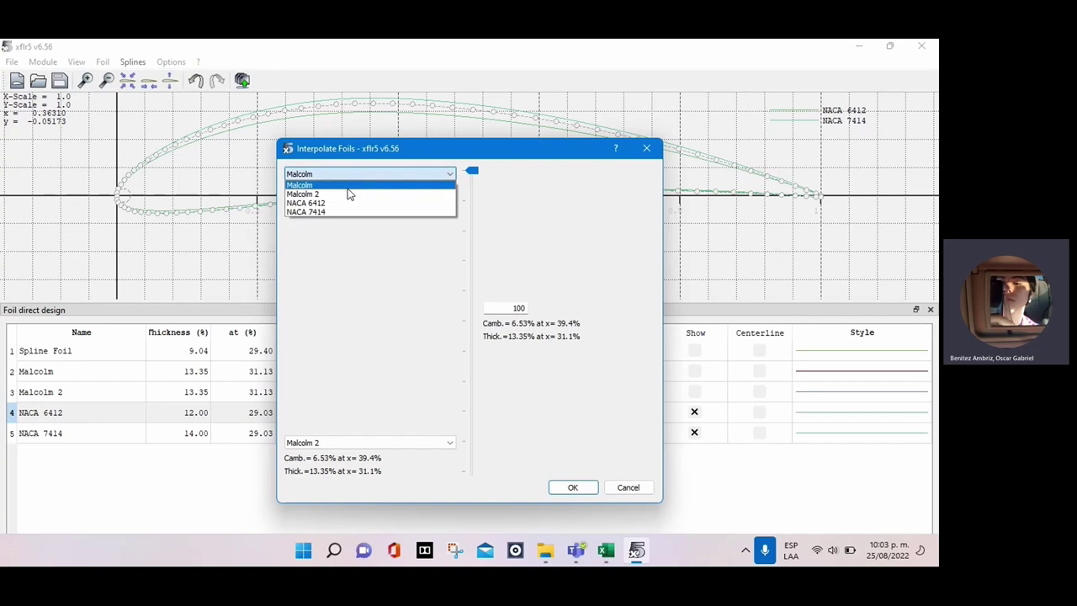
click(329, 203)
click(343, 446)
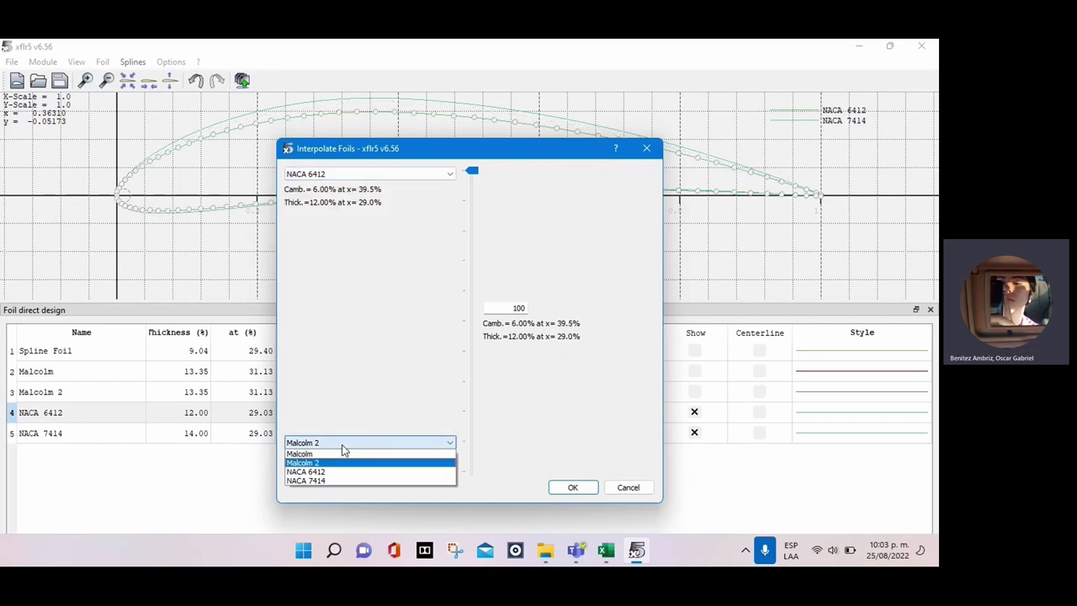
click(337, 480)
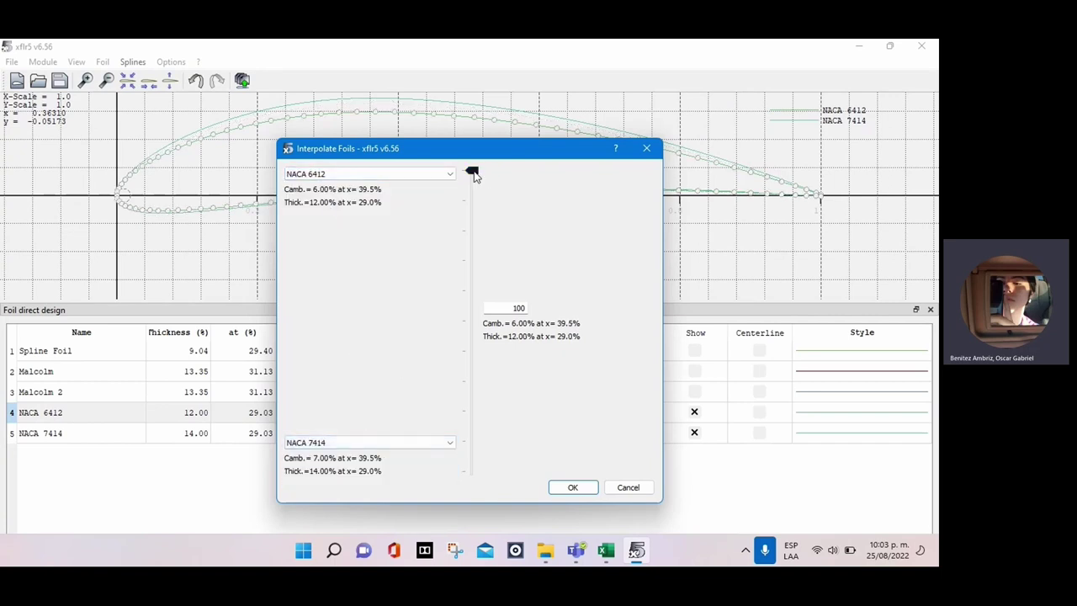
Step: Try different interpolation mixes of the two NACA foils, entering a fraction of 50, and discard the interpolation
drag(473, 174, 469, 445)
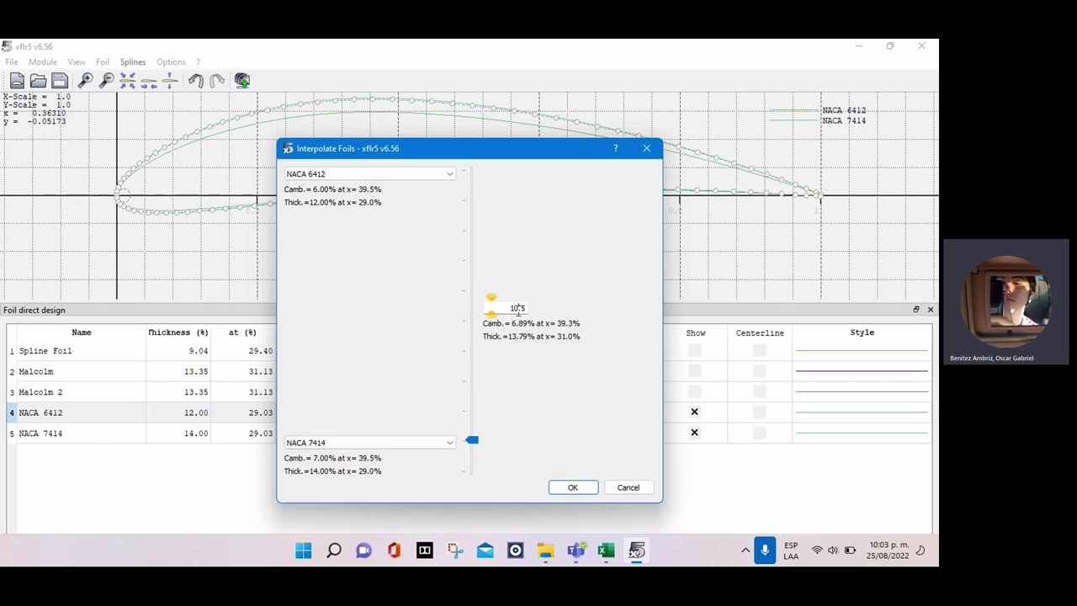
text(50)
click(625, 487)
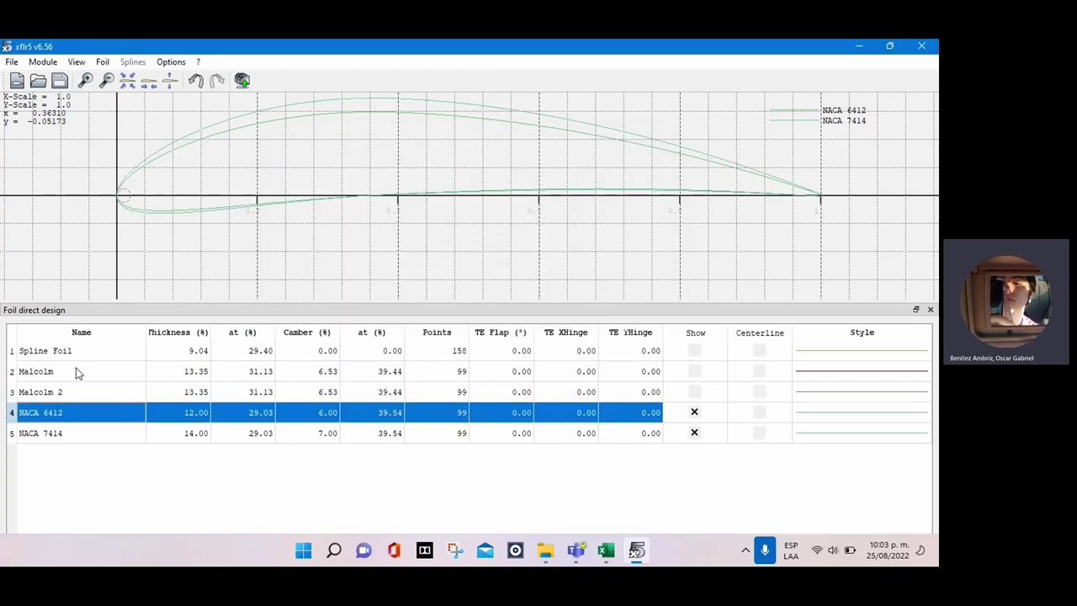
Step: Hide NACA 7414 and NACA 6412 and show only the Malcolm foil
click(76, 373)
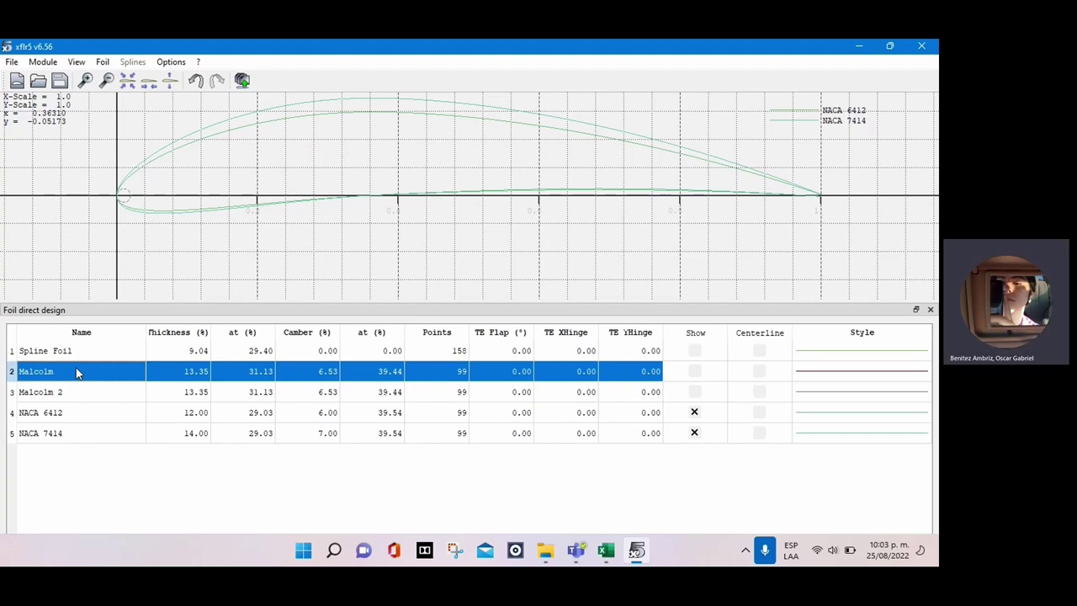
drag(351, 219, 139, 275)
scroll(447, 243, up, 5)
drag(483, 241, 367, 216)
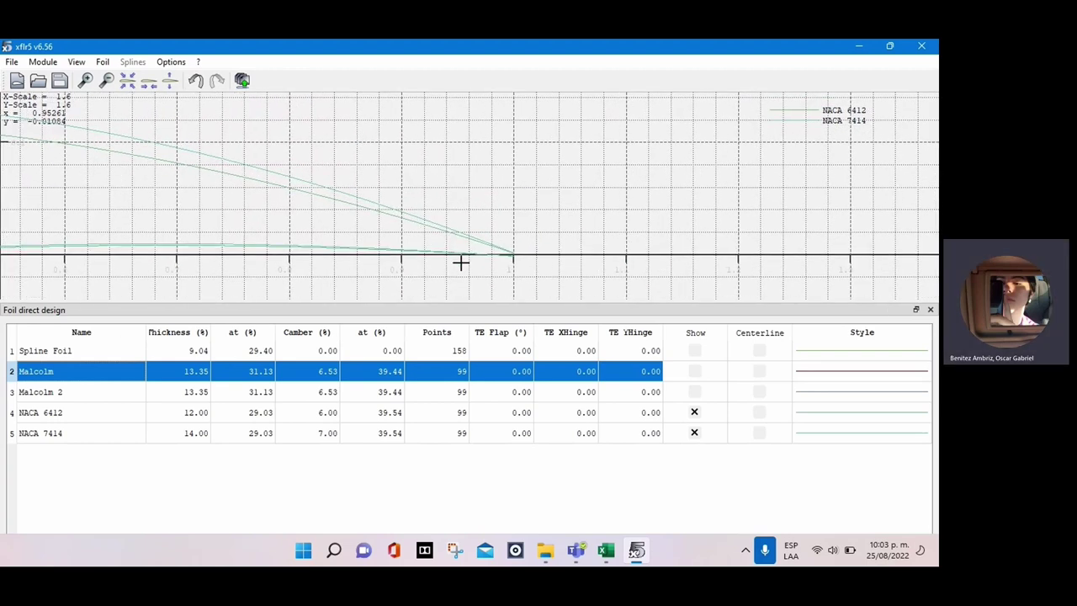
click(694, 433)
click(695, 413)
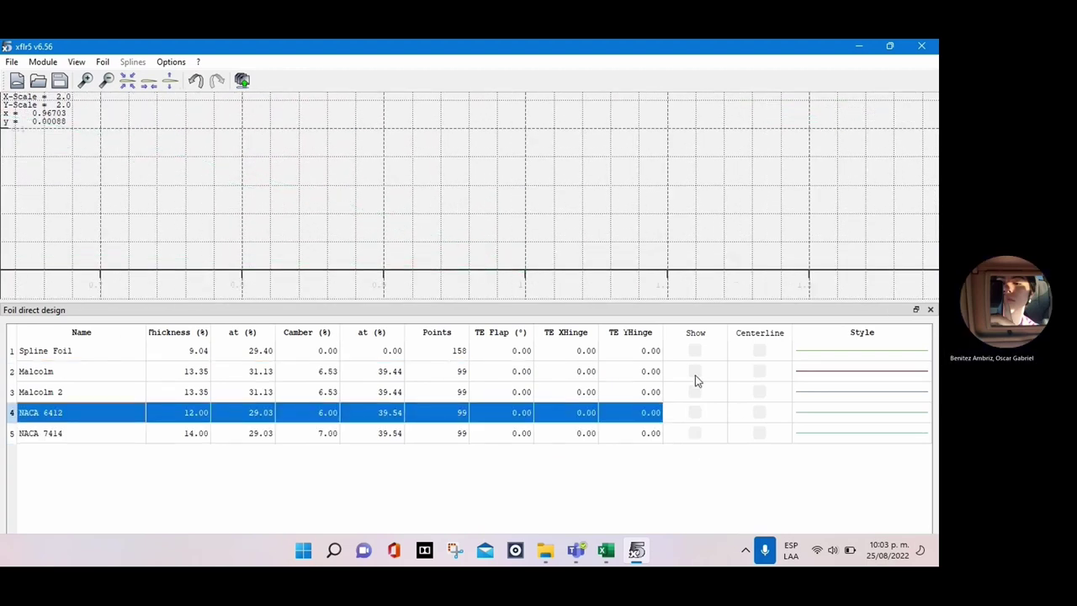
click(694, 372)
Step: Examine the Malcolm foil's trailing edge up close, checking the gap between its upper and lower surfaces
scroll(534, 290, up, 4)
drag(534, 282, 418, 182)
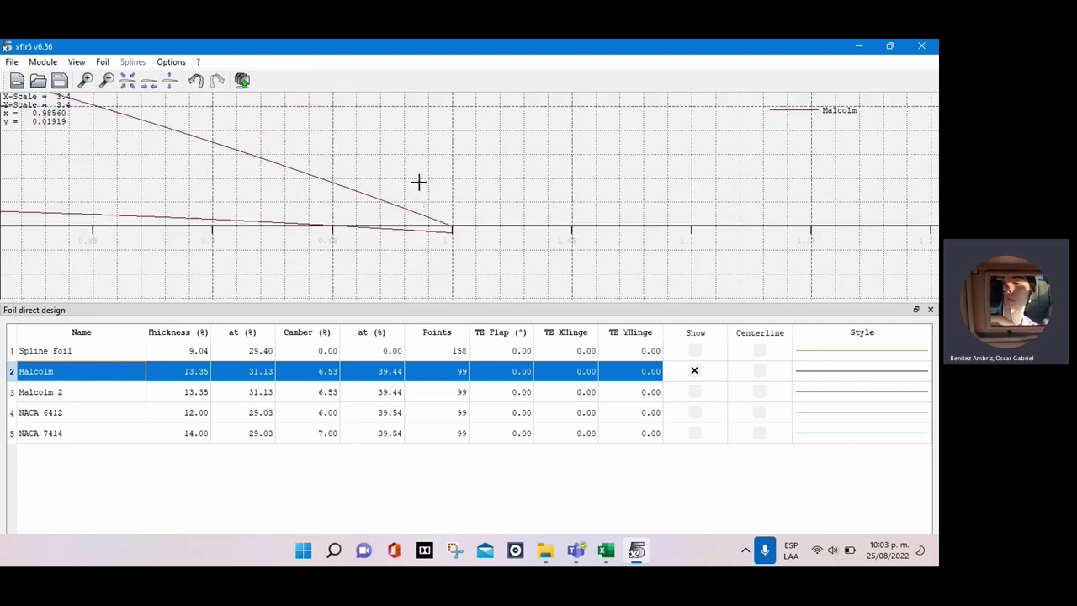
scroll(468, 255, up, 8)
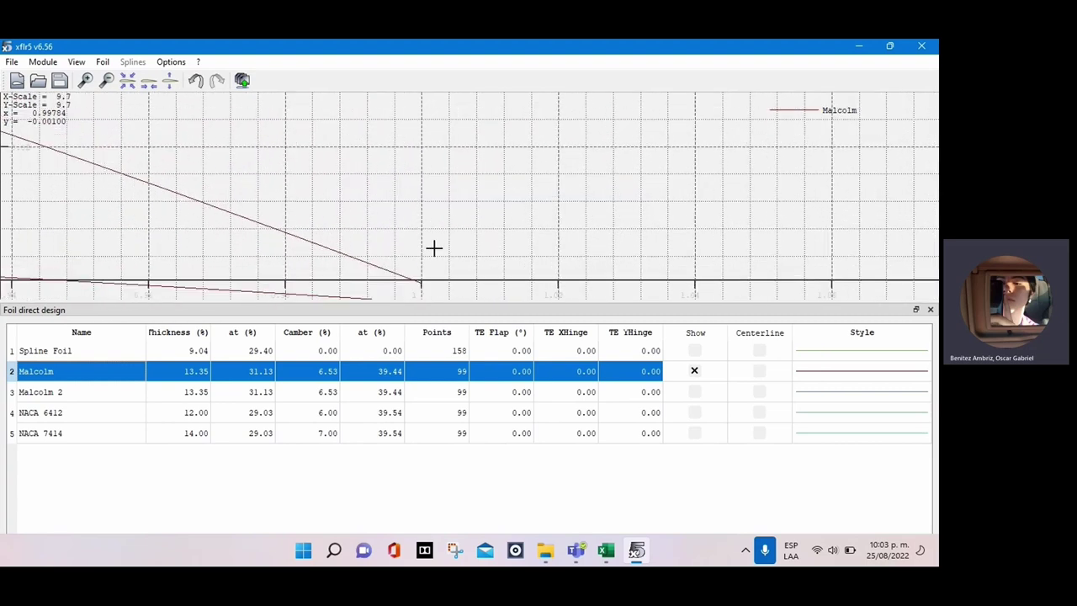
drag(429, 248, 392, 180)
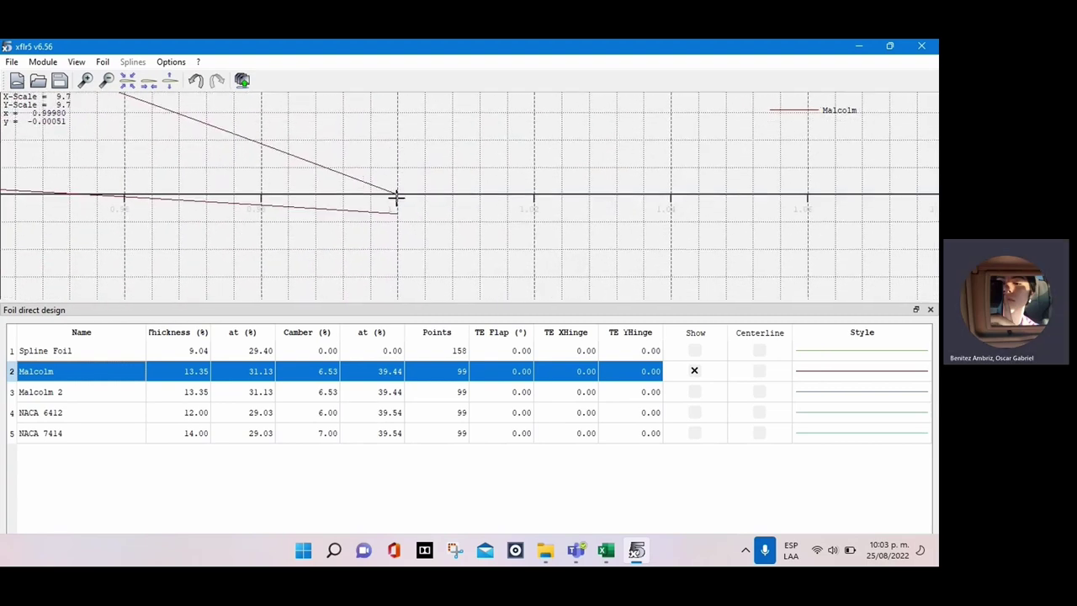
scroll(397, 198, up, 4)
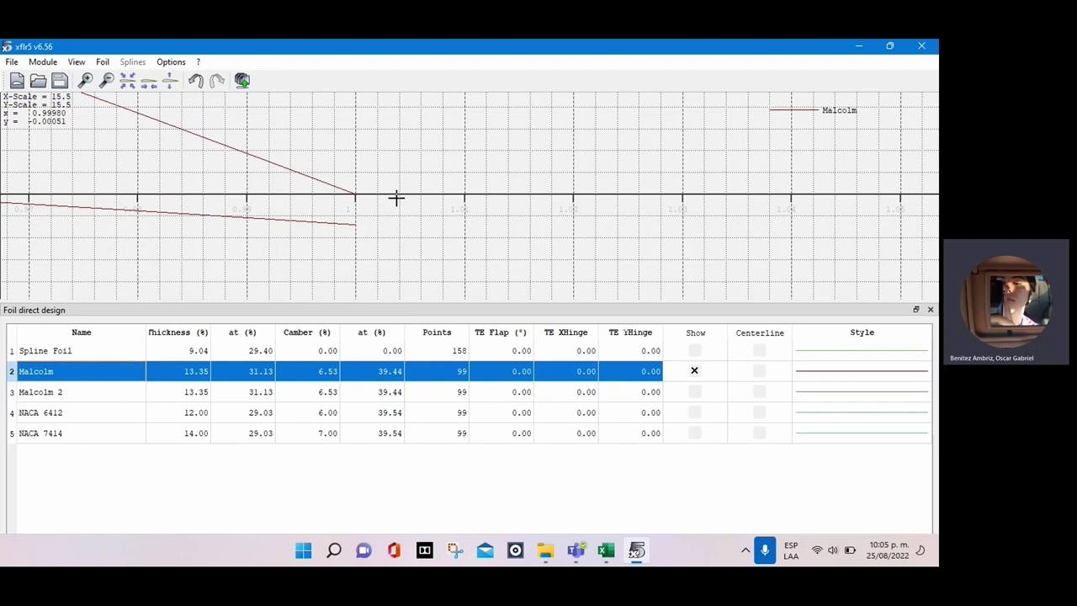
scroll(204, 123, down, 3)
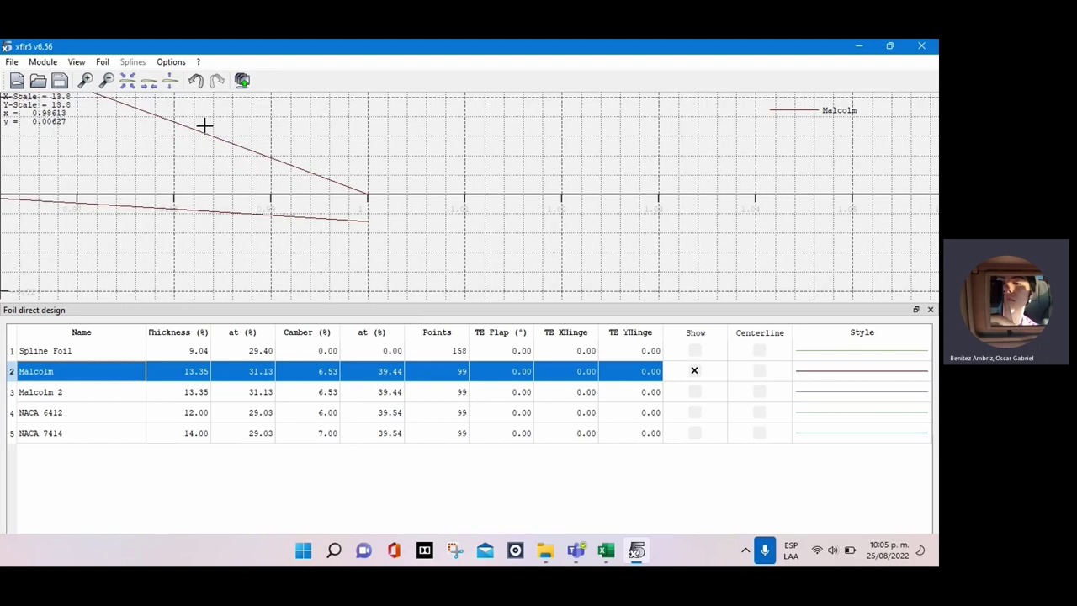
drag(199, 127, 270, 211)
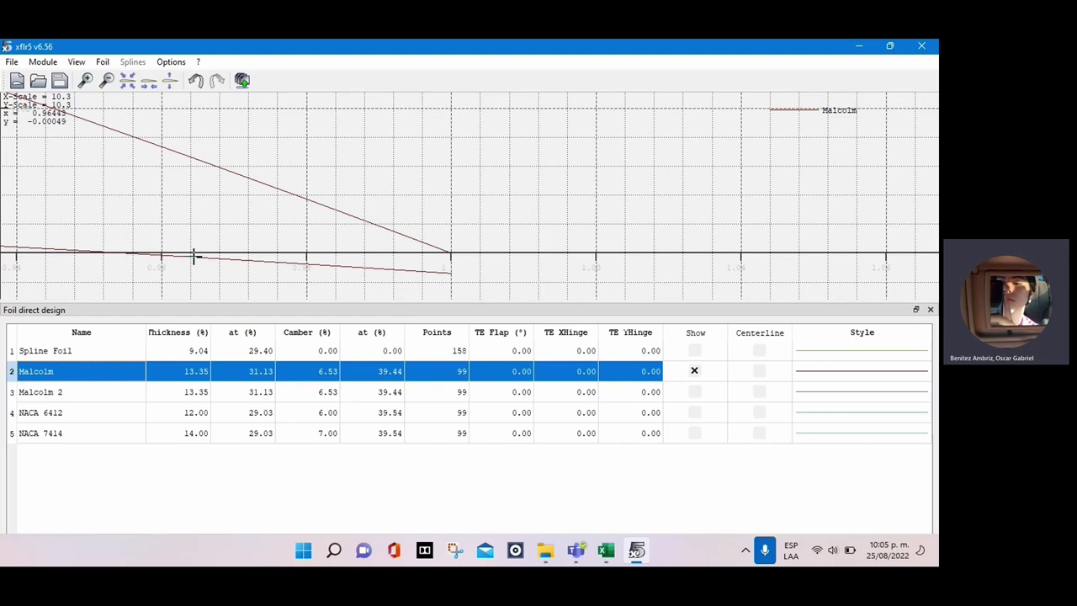
drag(257, 244, 527, 255)
scroll(552, 255, down, 2)
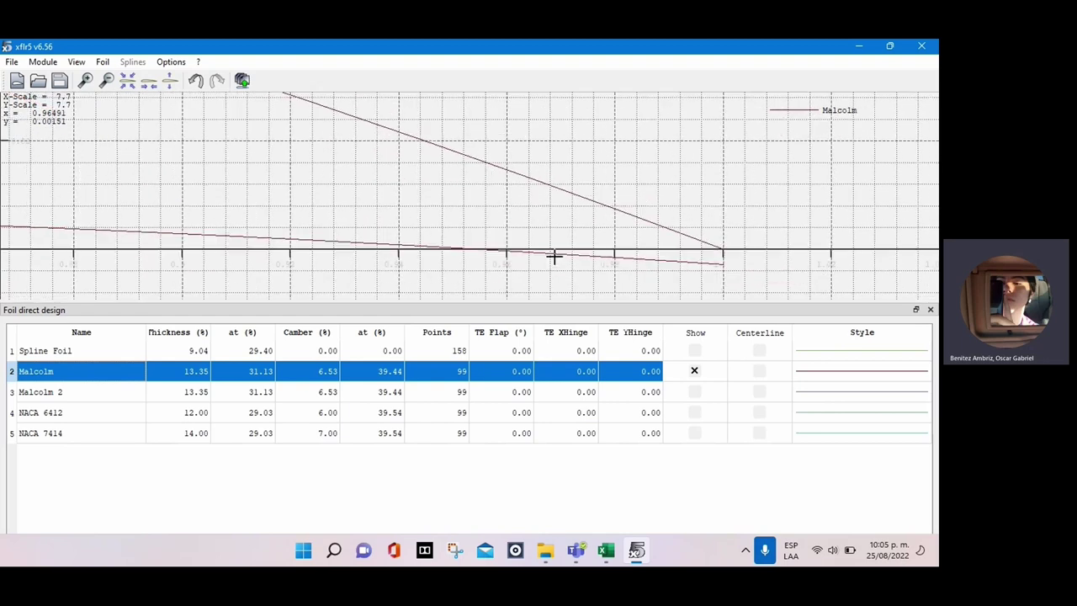
Step: Show Malcolm 2 and toggle its visibility against Malcolm's to compare the two foils' trailing edges, ending with both displayed
click(701, 393)
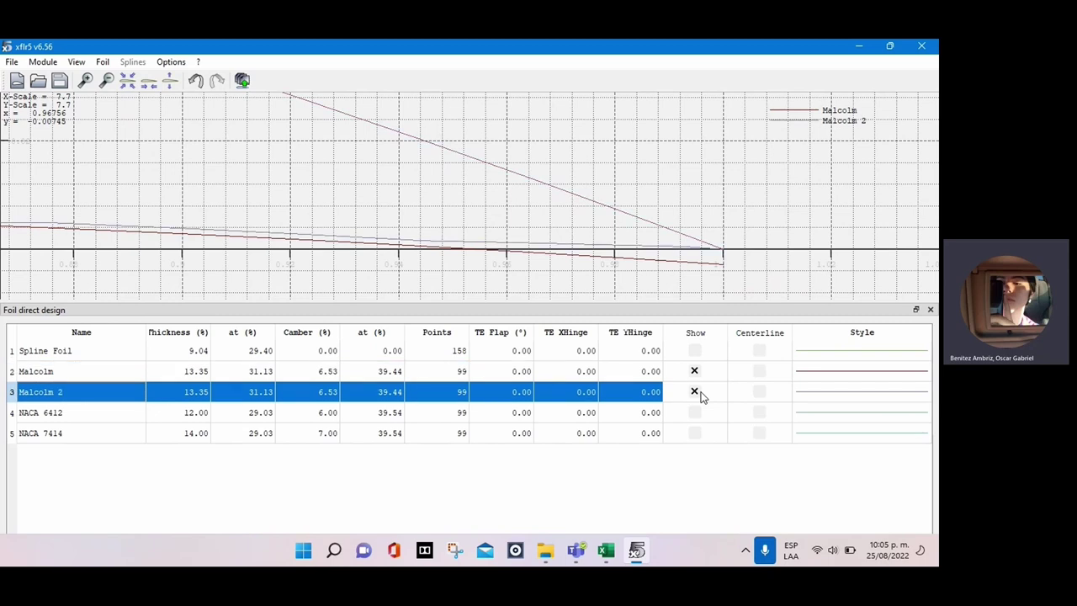
click(696, 372)
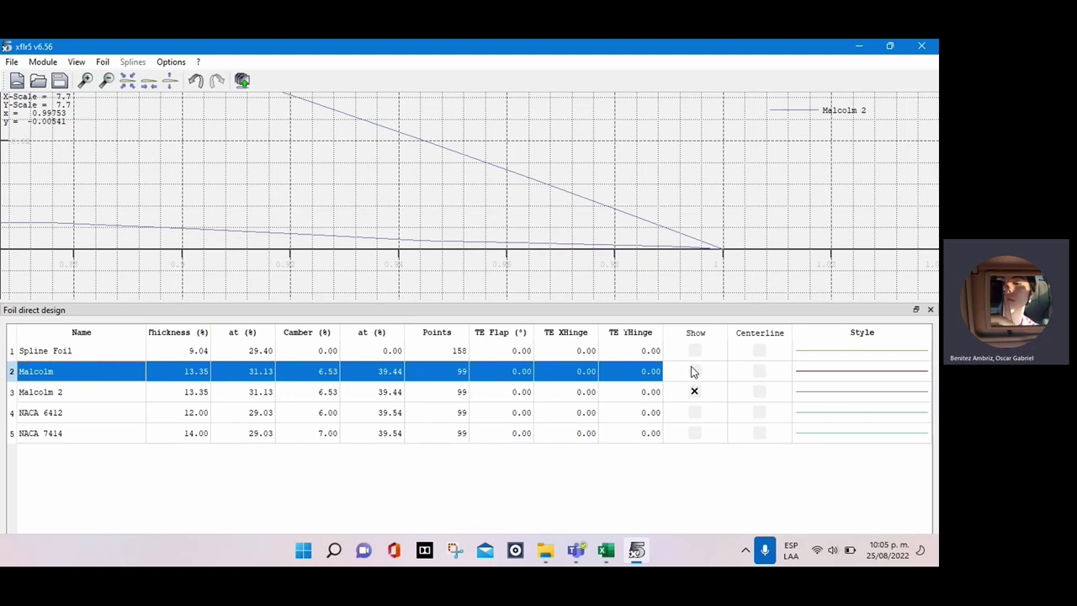
click(694, 371)
click(695, 392)
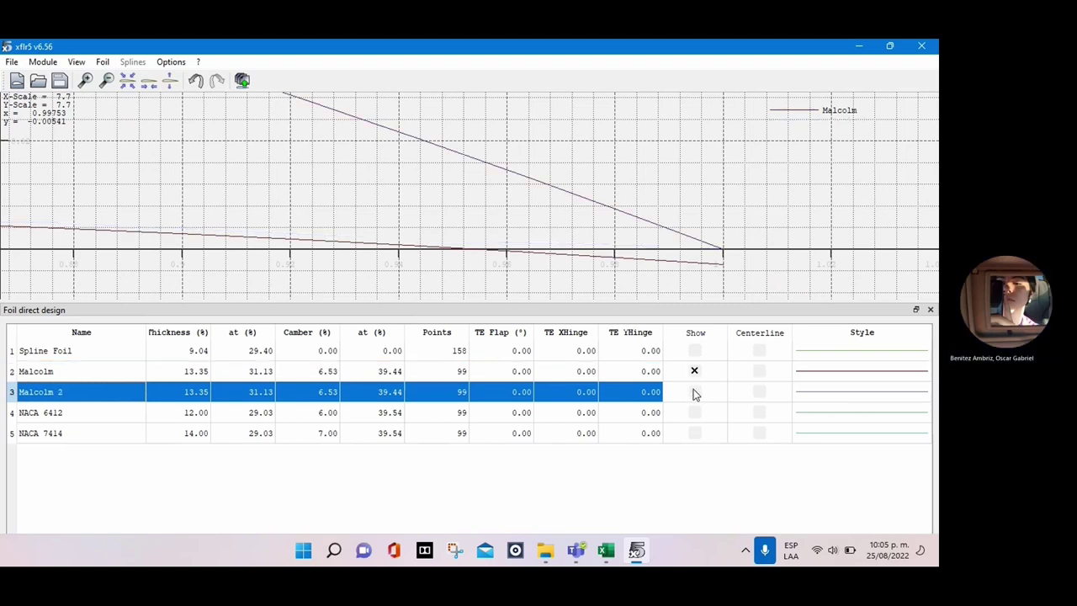
click(694, 392)
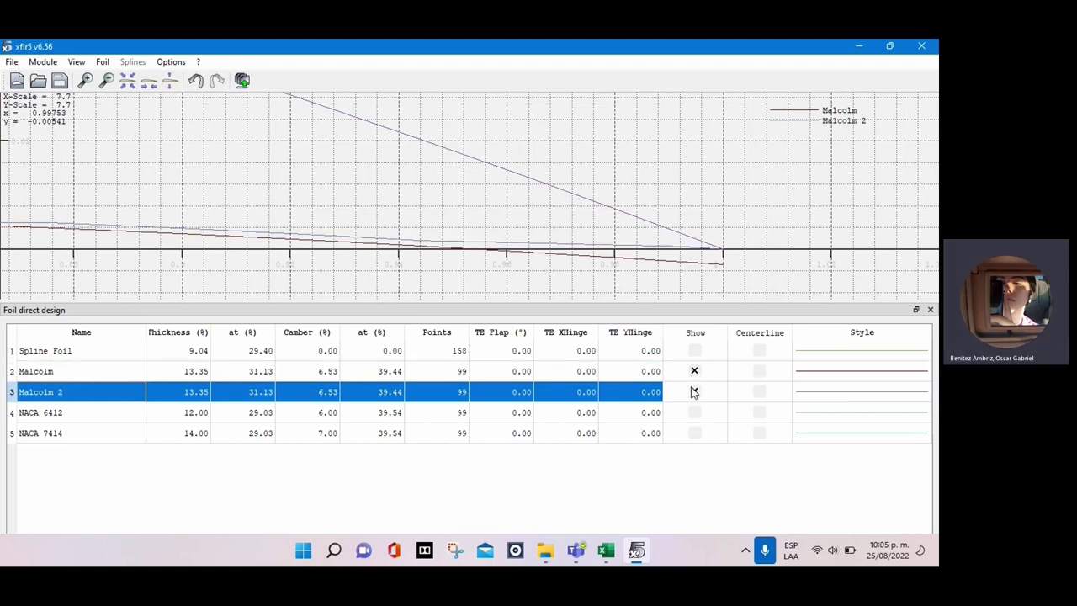
Step: Edit Malcolm's foil coordinates, trying a Y value of 0 for the last lower-surface point at X 1.00000
right_click(87, 371)
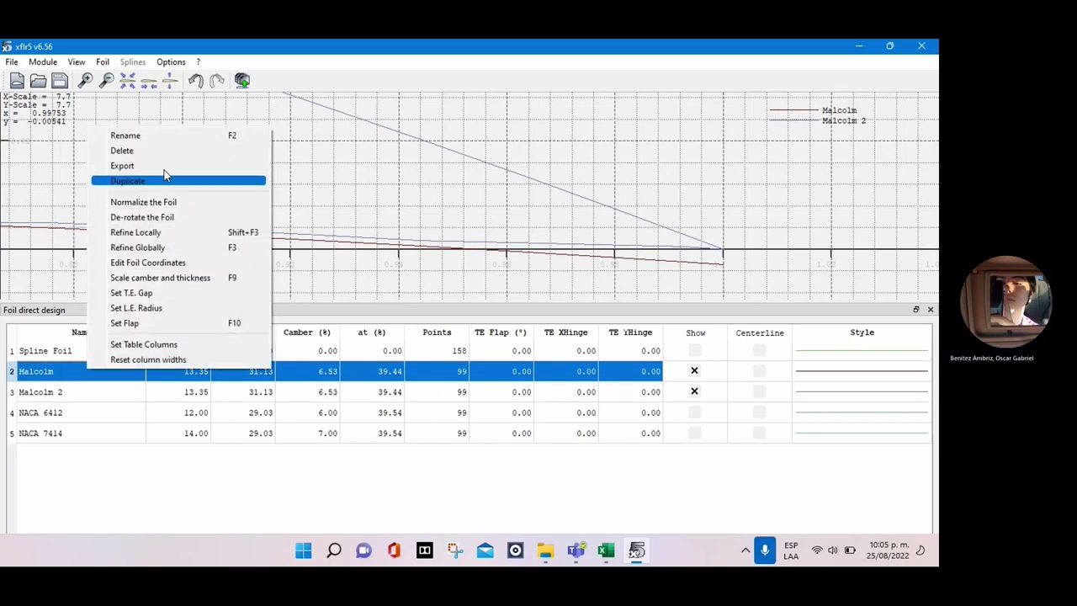
click(169, 262)
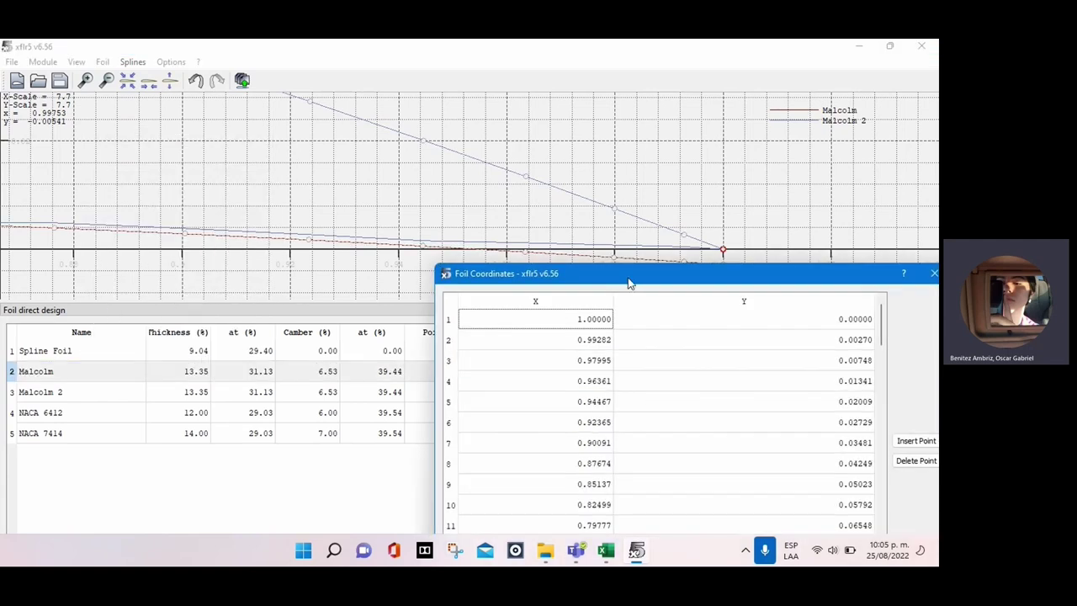
drag(631, 278, 134, 114)
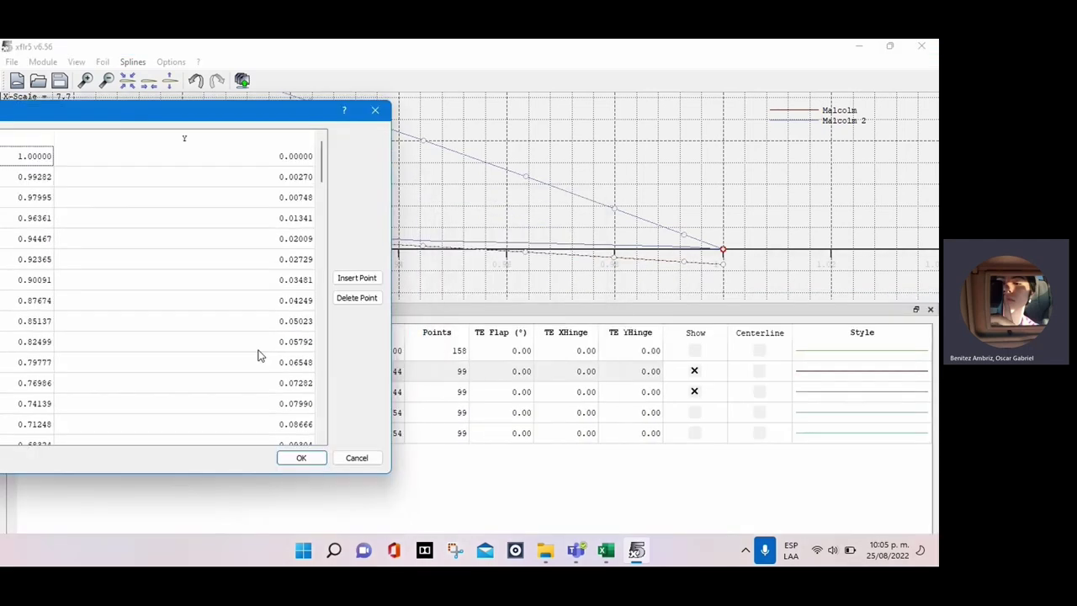
scroll(262, 362, down, 20)
click(301, 416)
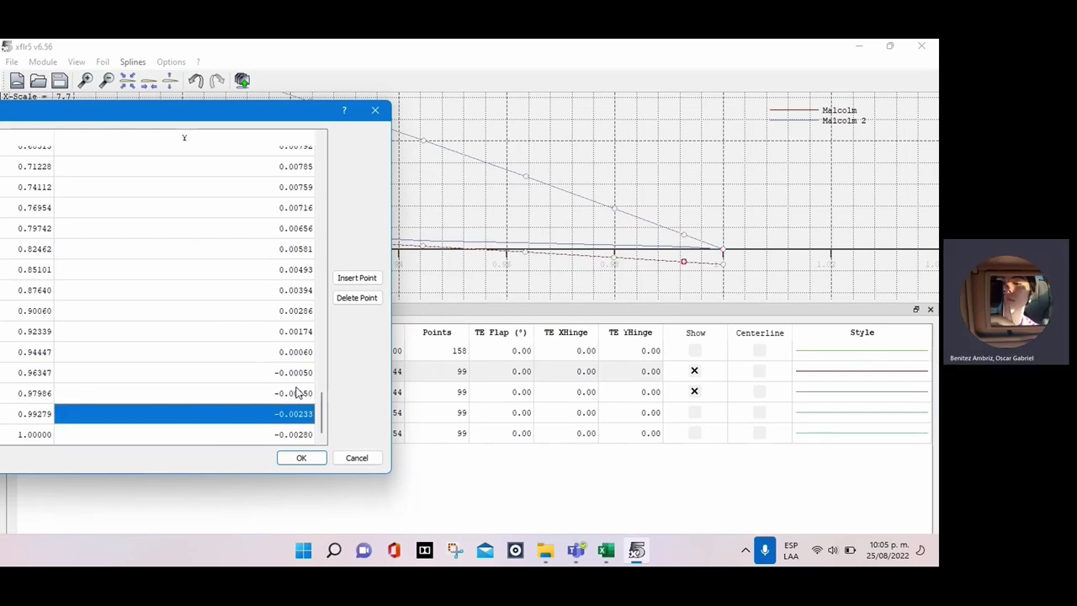
click(301, 433)
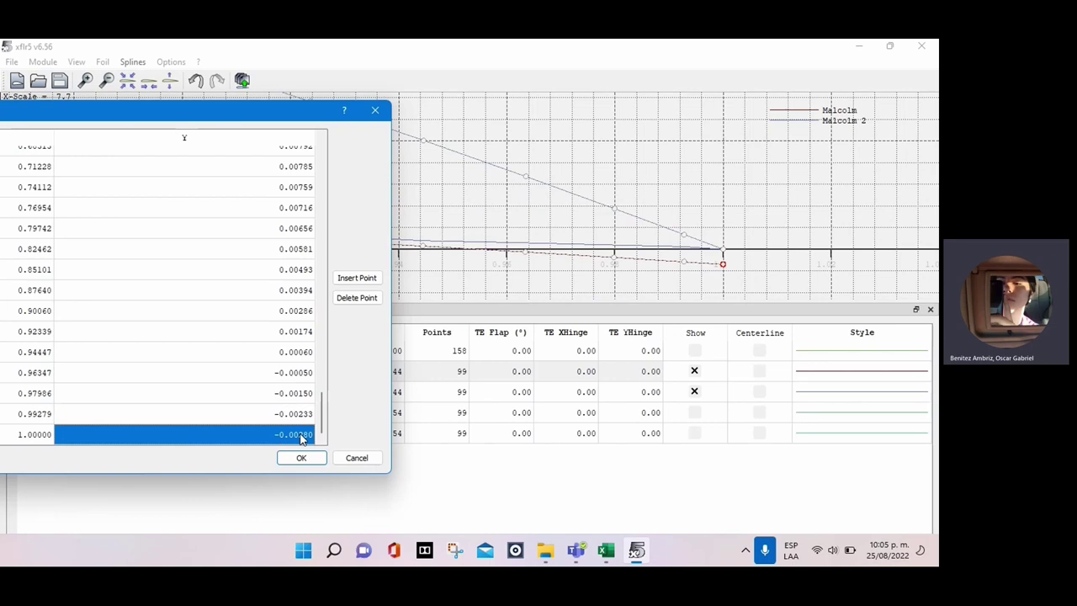
double_click(301, 435)
text(0)
key(Return)
Step: Try Y values of 0 for Malcolm's lower-surface points at X 0.99279 and 0.97986, and discard all the coordinate edits
click(309, 411)
double_click(309, 410)
text(00)
key(Return)
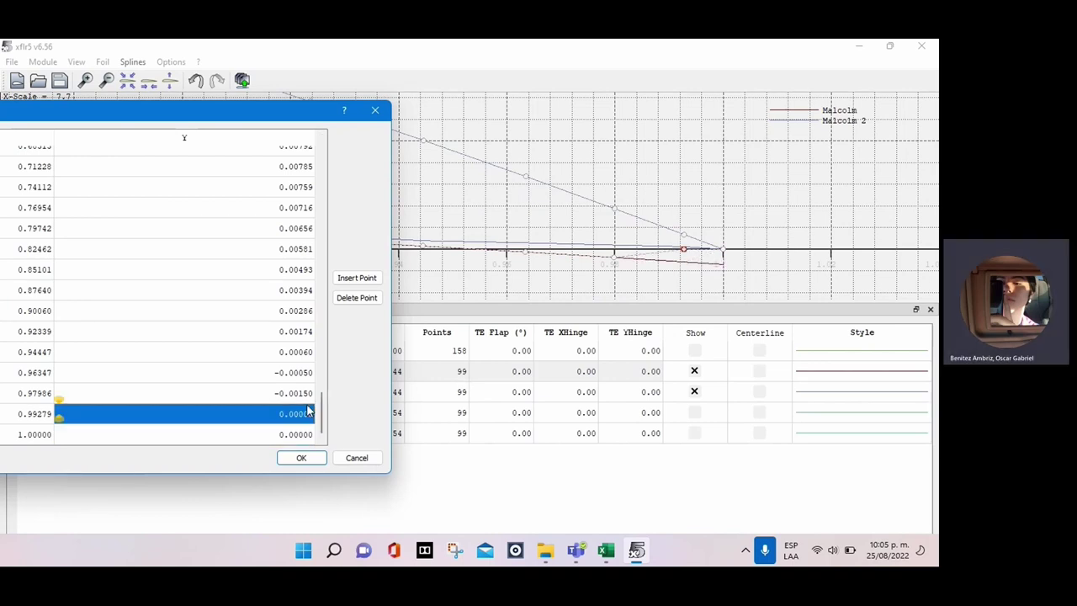
click(304, 392)
double_click(301, 391)
text(0)
key(Return)
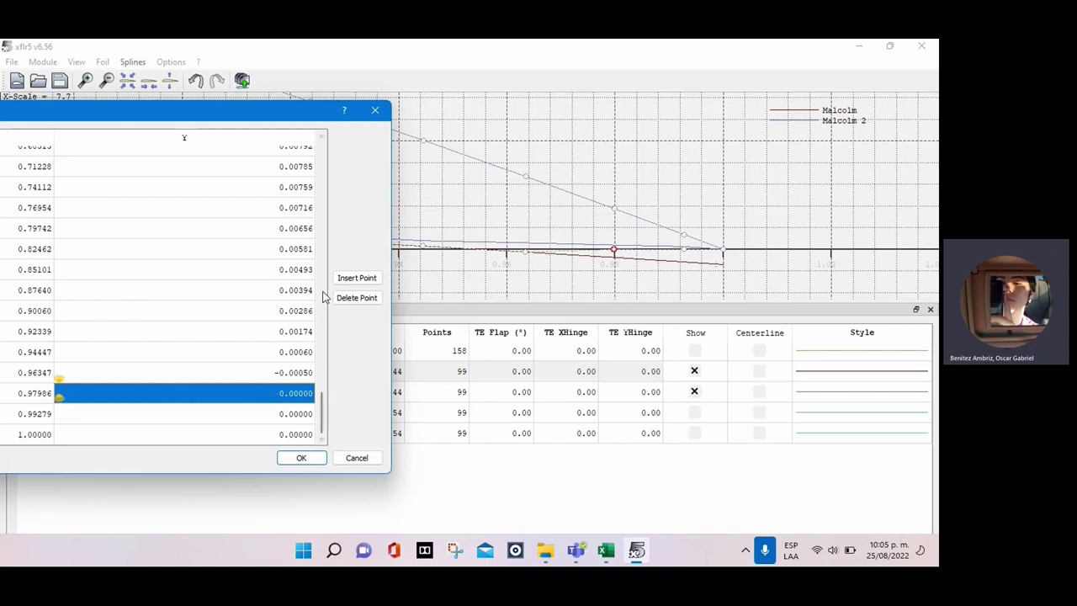
click(361, 455)
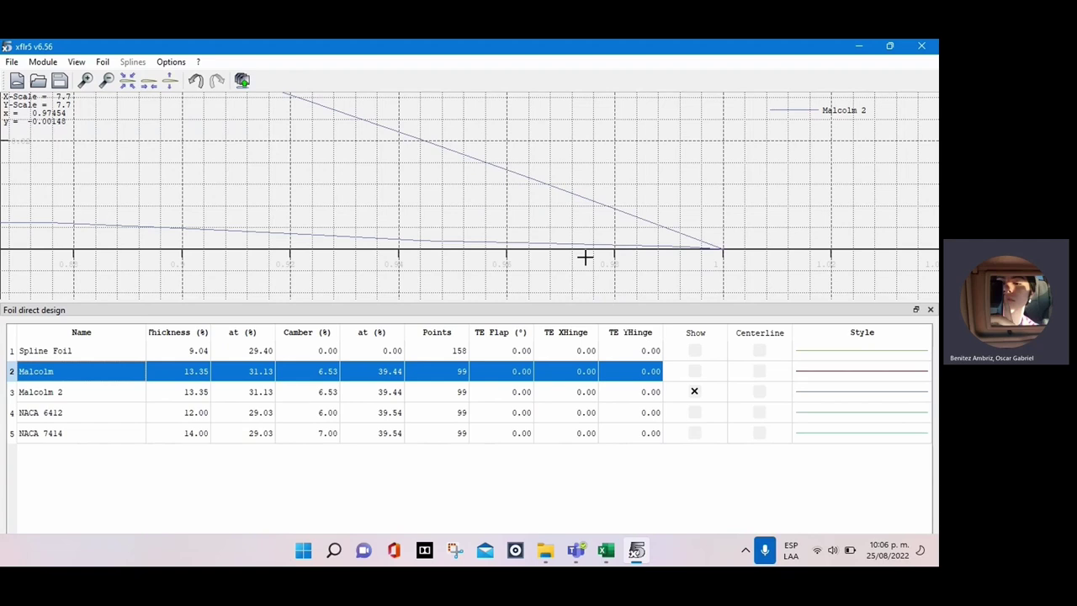
Step: Switch to inverse foil design and examine Malcolm's Q/Vinf distribution together with its full profile
key(ctrl+3)
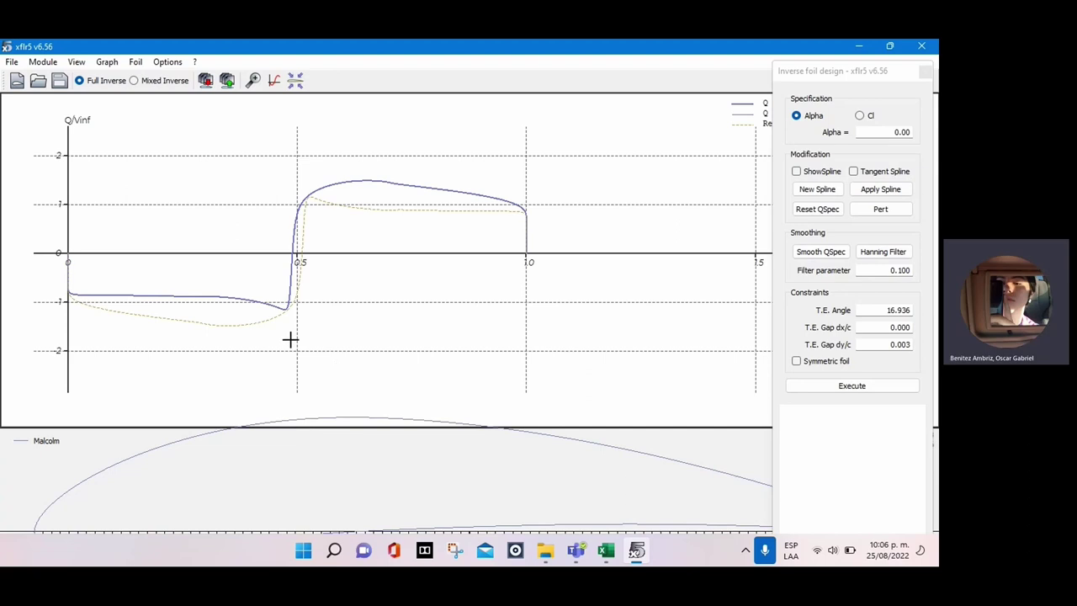
drag(290, 339, 288, 282)
scroll(260, 456, down, 2)
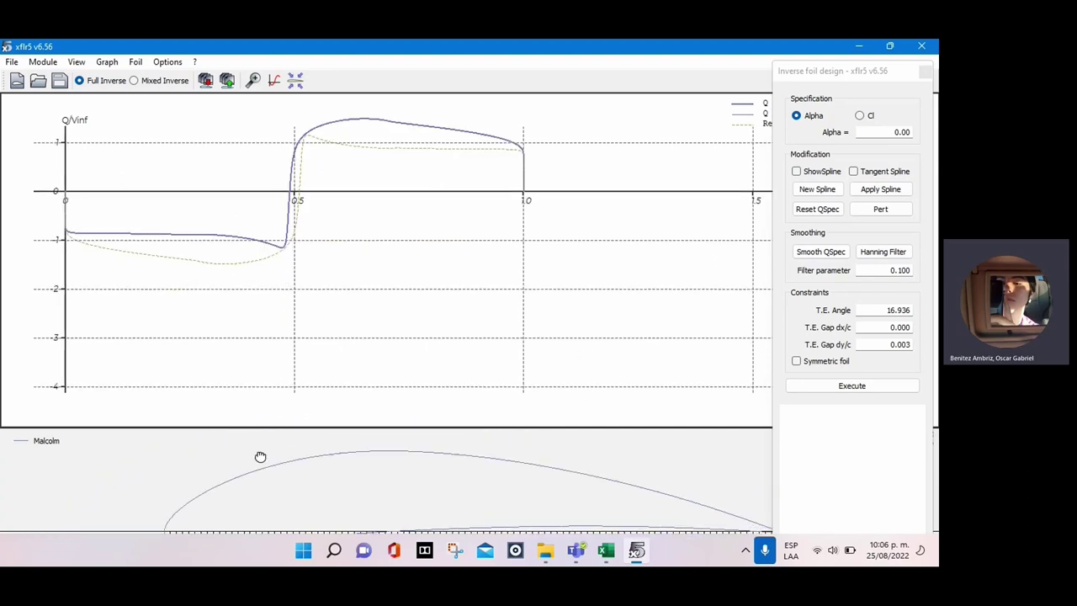
drag(260, 456, 145, 428)
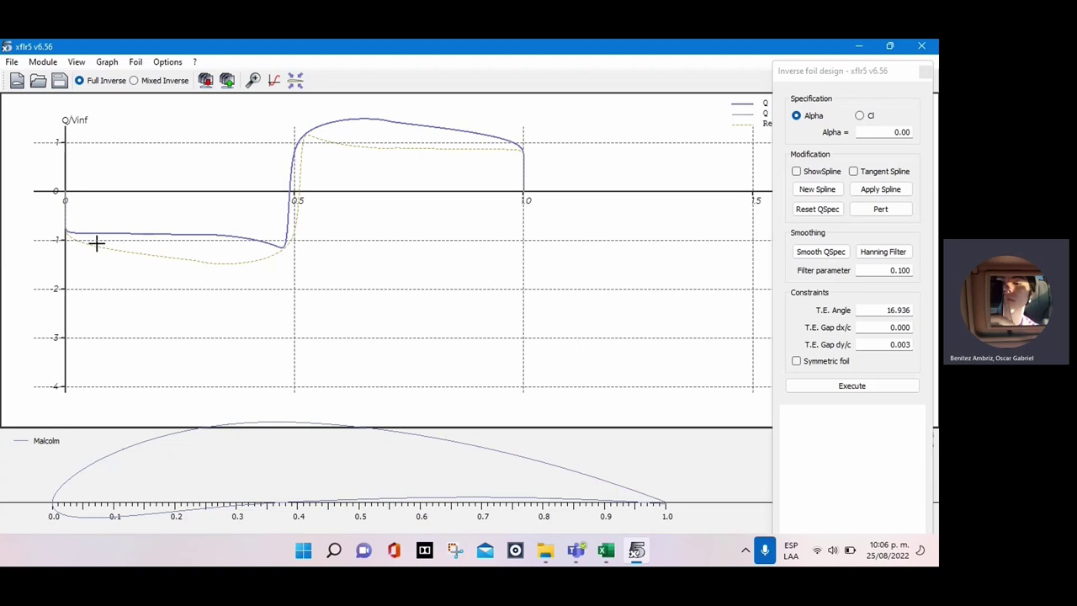
drag(313, 213, 310, 217)
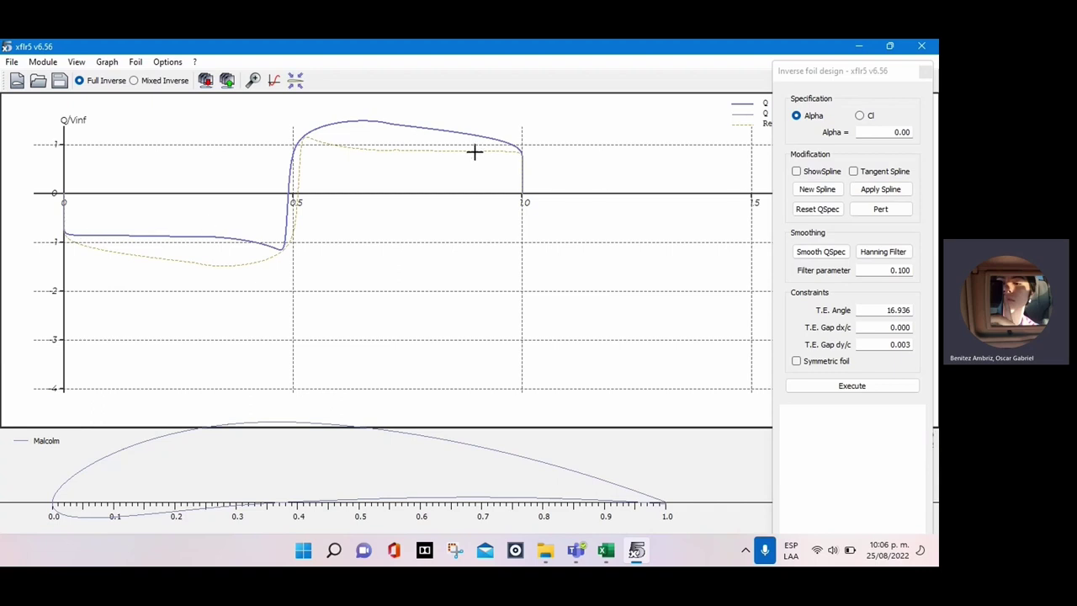
drag(392, 180, 391, 195)
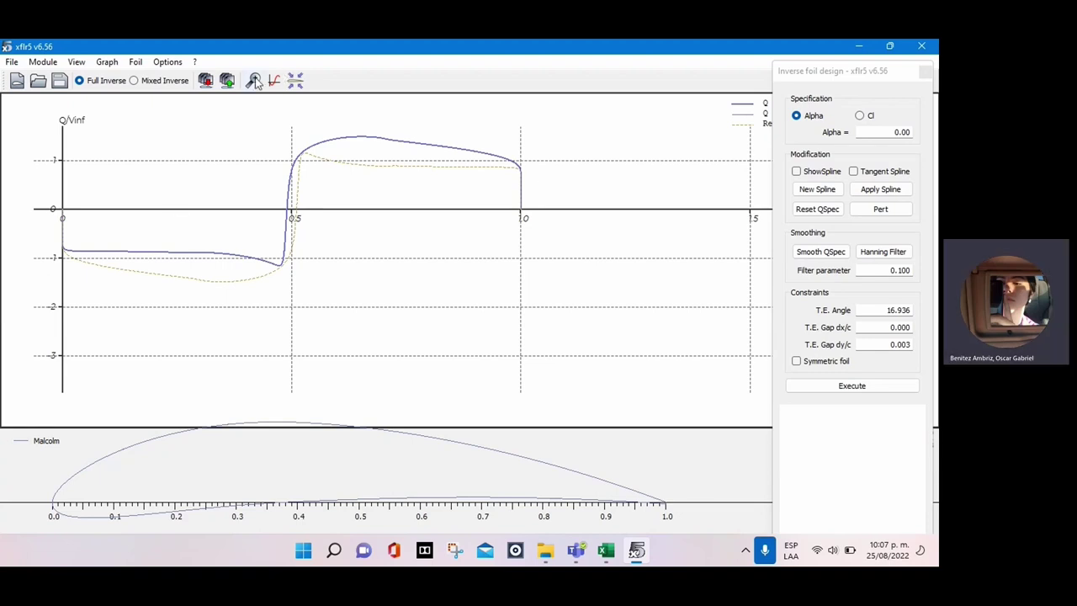
scroll(189, 475, down, 2)
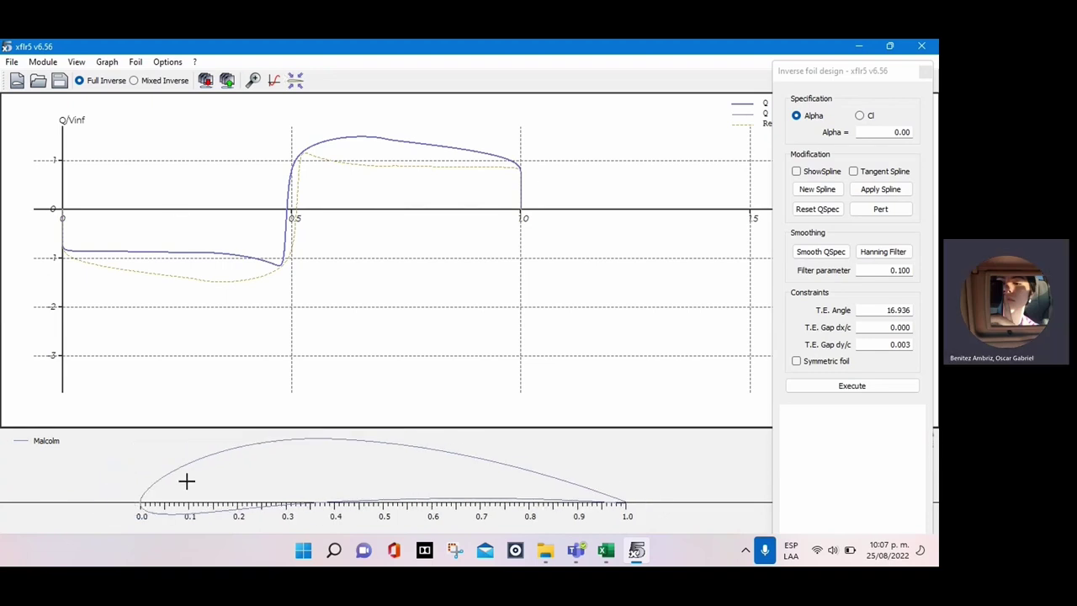
drag(266, 480, 231, 486)
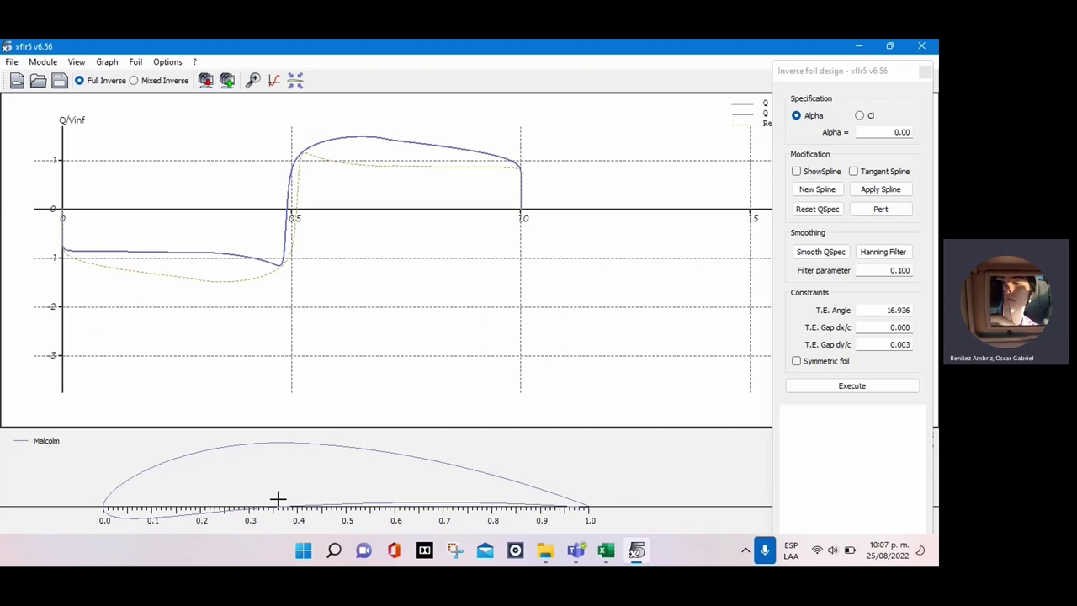
Step: Load Malcolm 2 as the foil for inverse design and inspect its Q/Vinf curve up close near x = 0
click(206, 81)
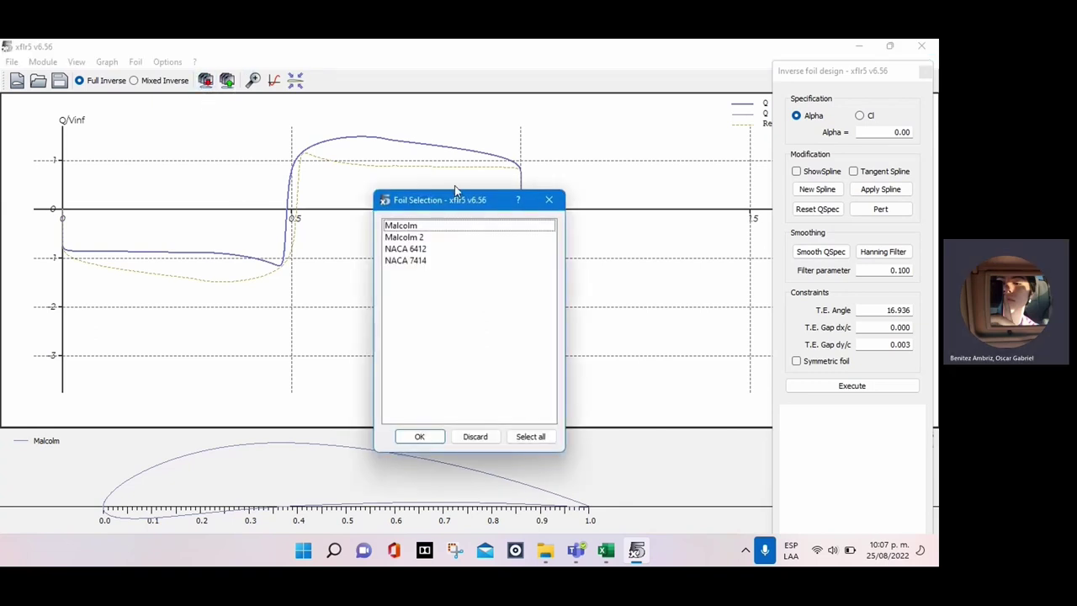
click(420, 238)
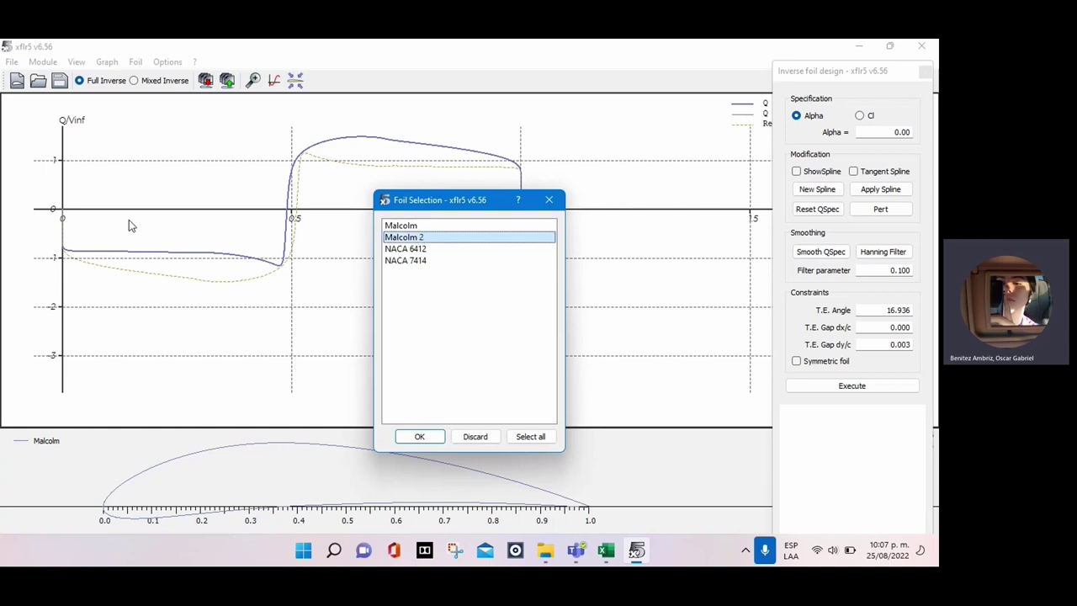
click(430, 442)
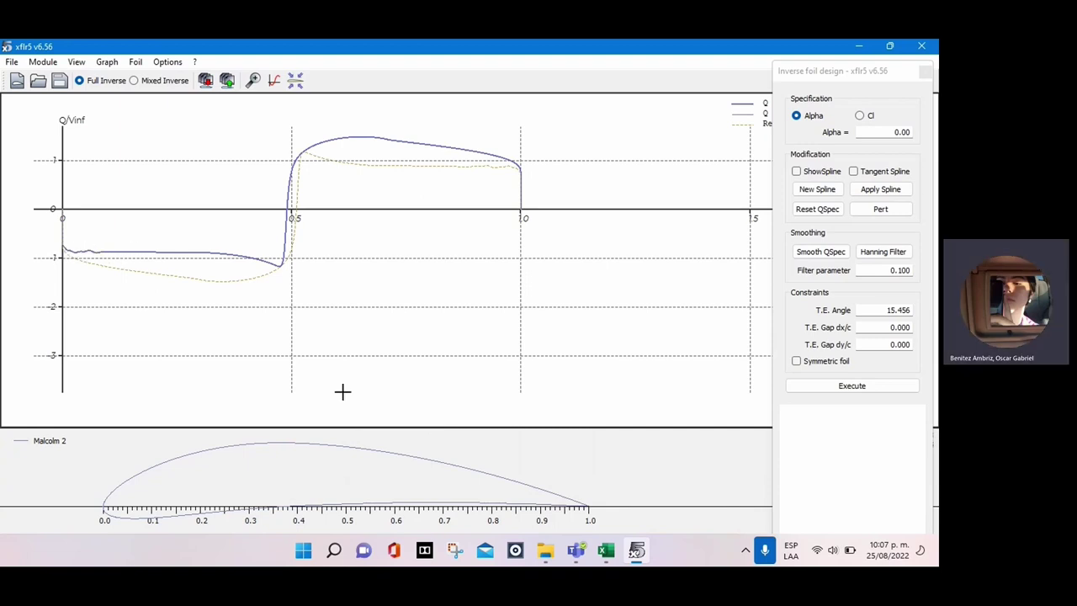
scroll(87, 283, up, 10)
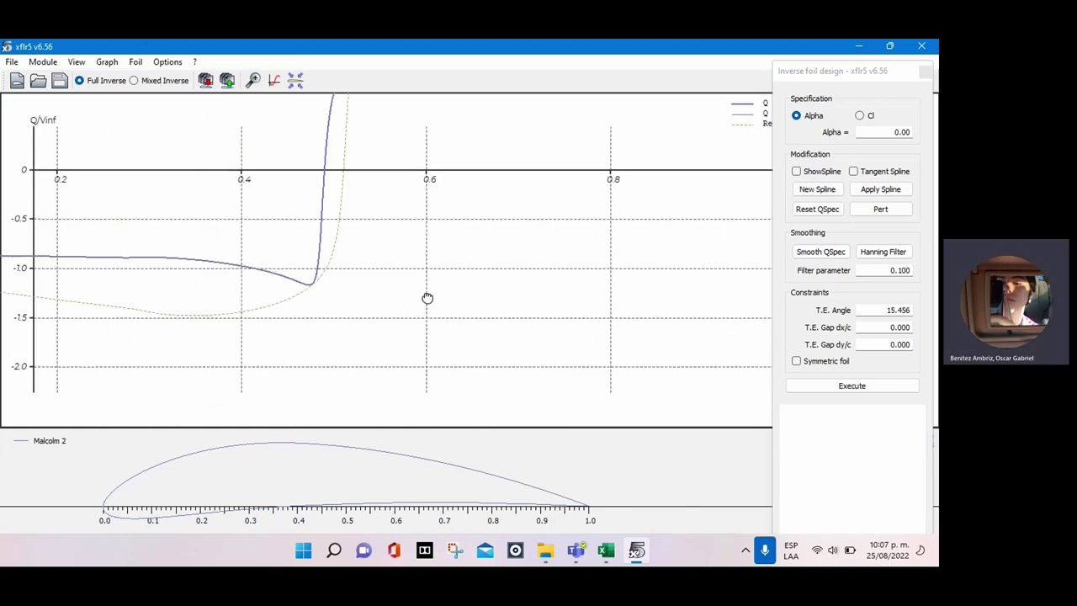
drag(137, 281, 359, 283)
scroll(328, 286, up, 3)
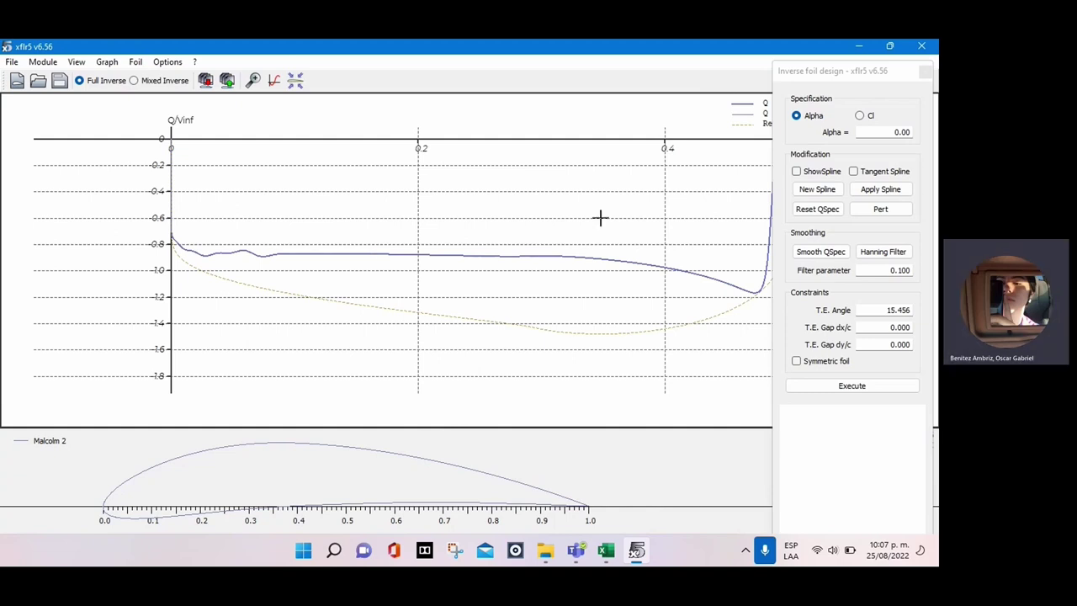
Step: Preview the mixed inverse mode, return to full inverse, and look over Malcolm 2's whole Q/Vinf curve
click(134, 80)
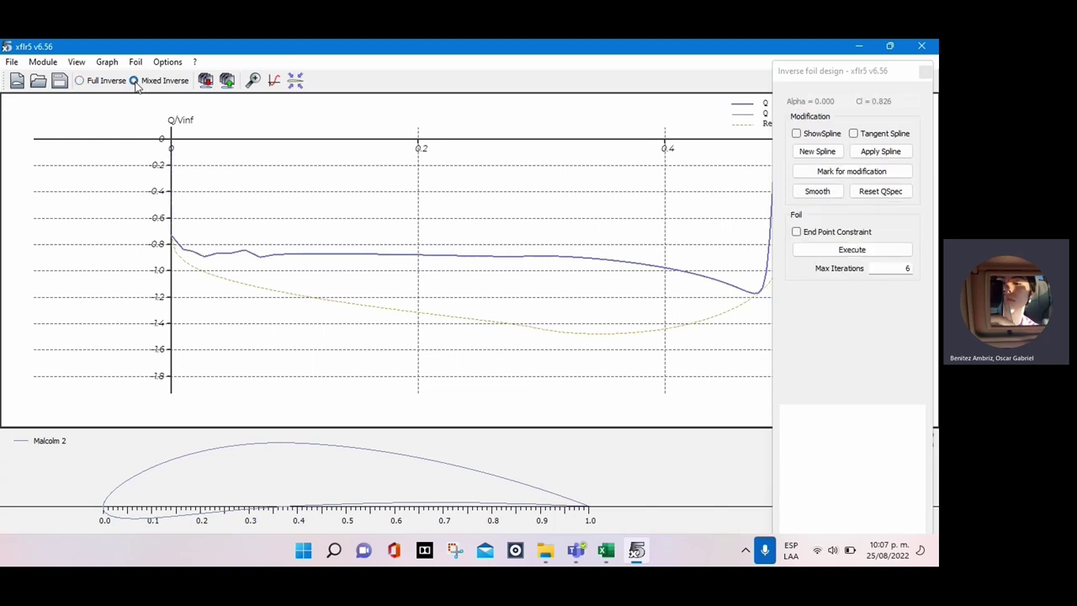
click(80, 81)
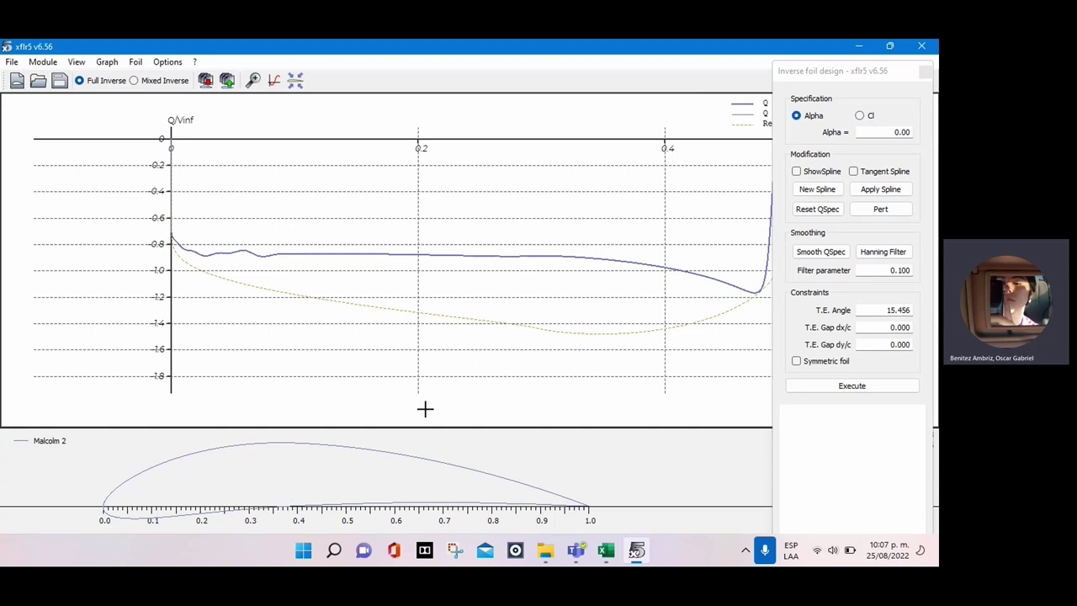
drag(396, 339, 221, 370)
scroll(221, 370, down, 5)
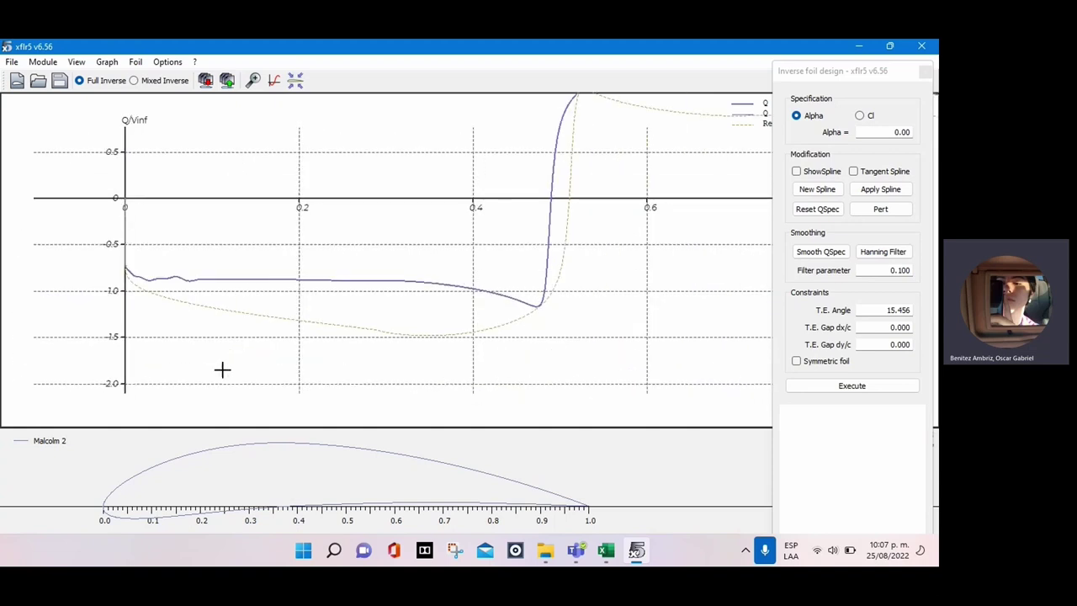
key(r)
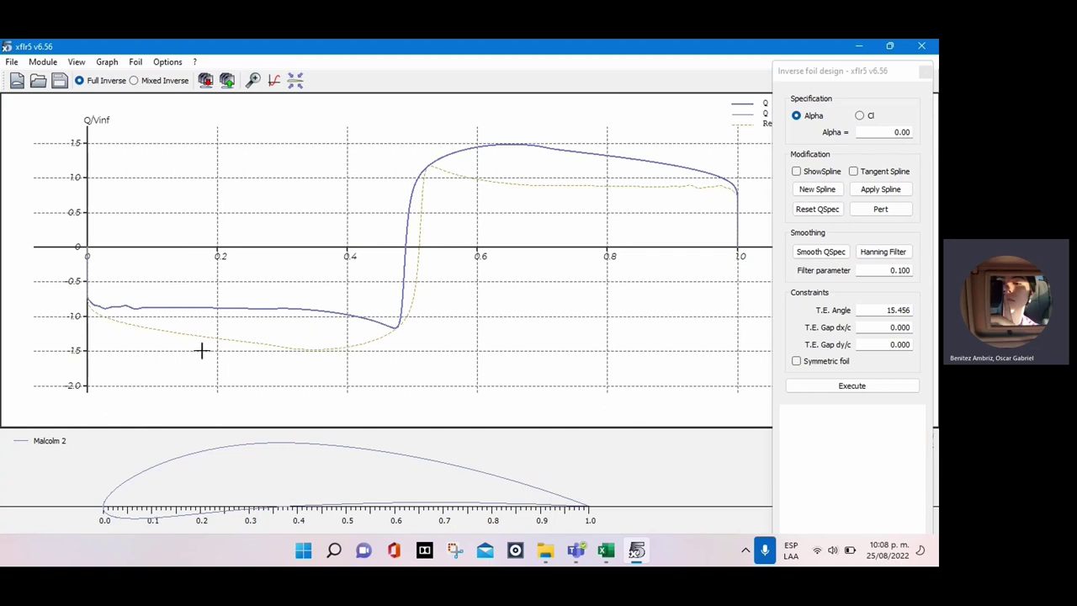
drag(202, 351, 193, 351)
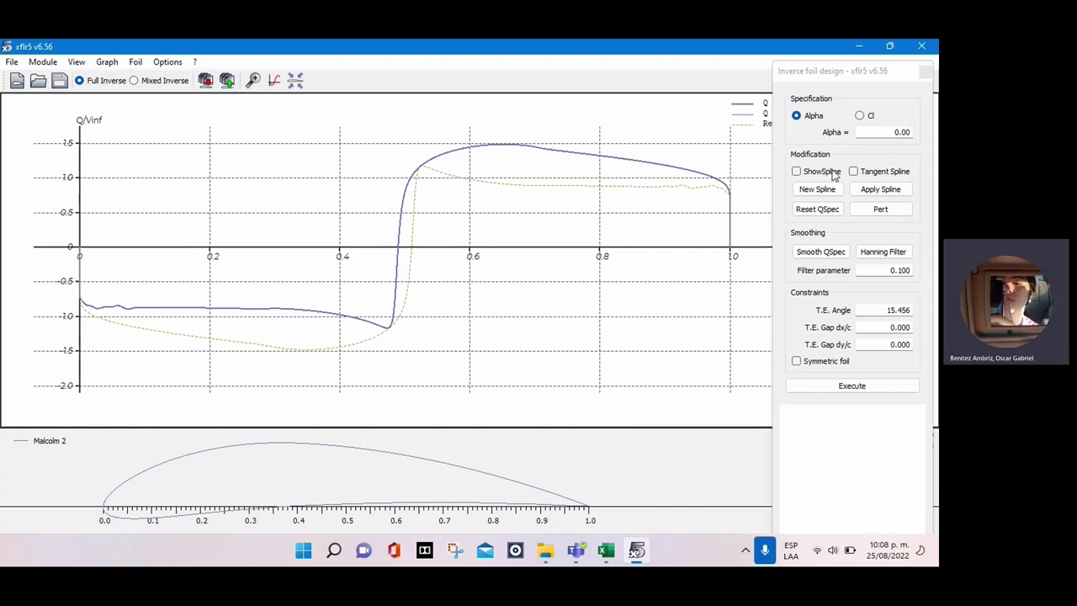
Step: In mixed inverse mode, show the spline and create a new one across the wavy Q/Vinf stretch from about x 0.01 to 0.10
click(151, 82)
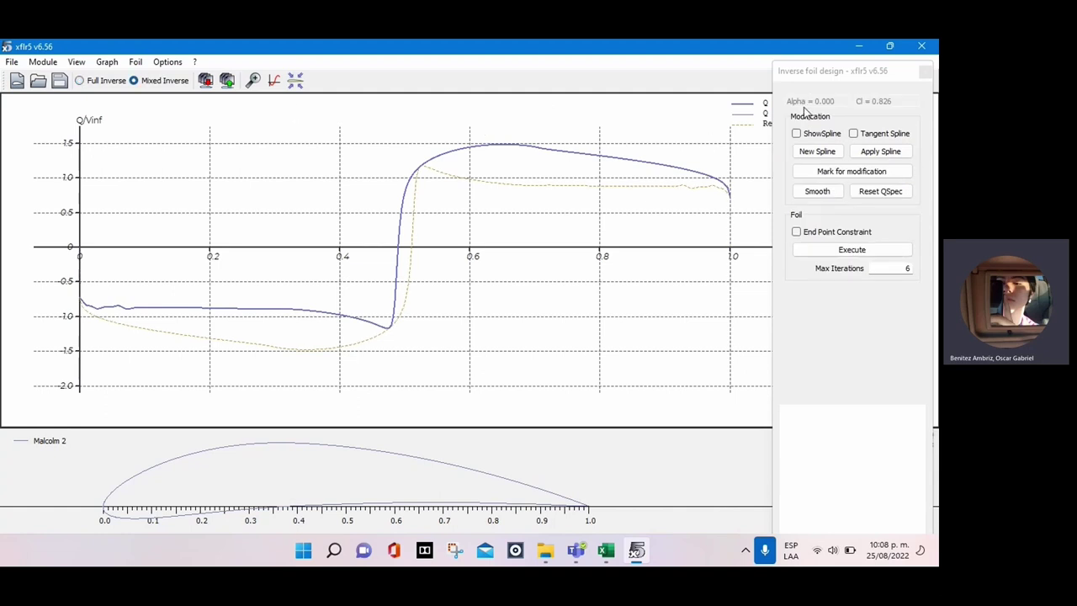
click(797, 135)
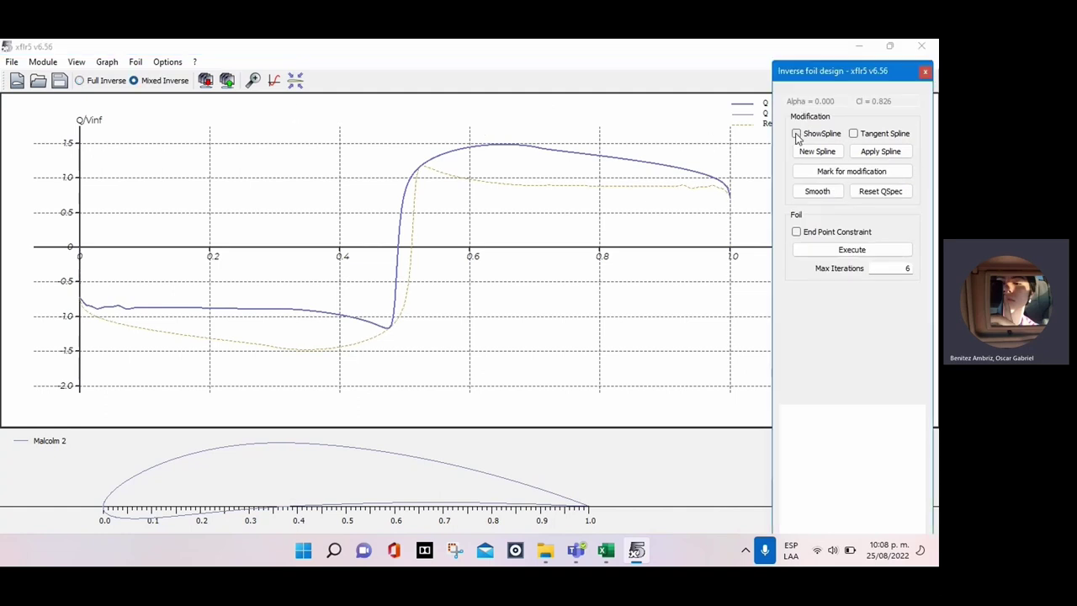
click(836, 155)
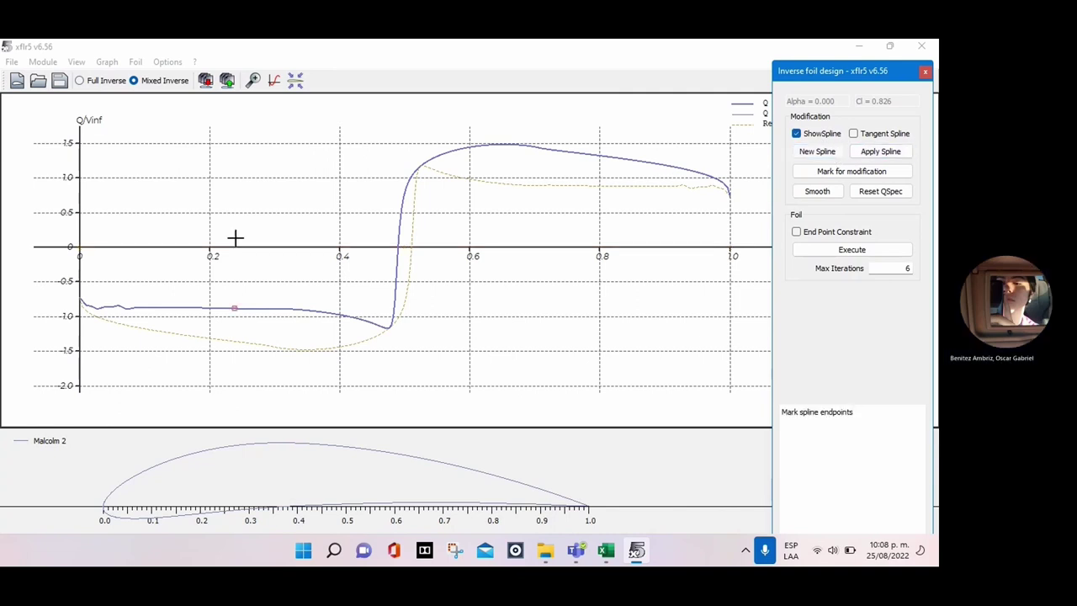
click(85, 303)
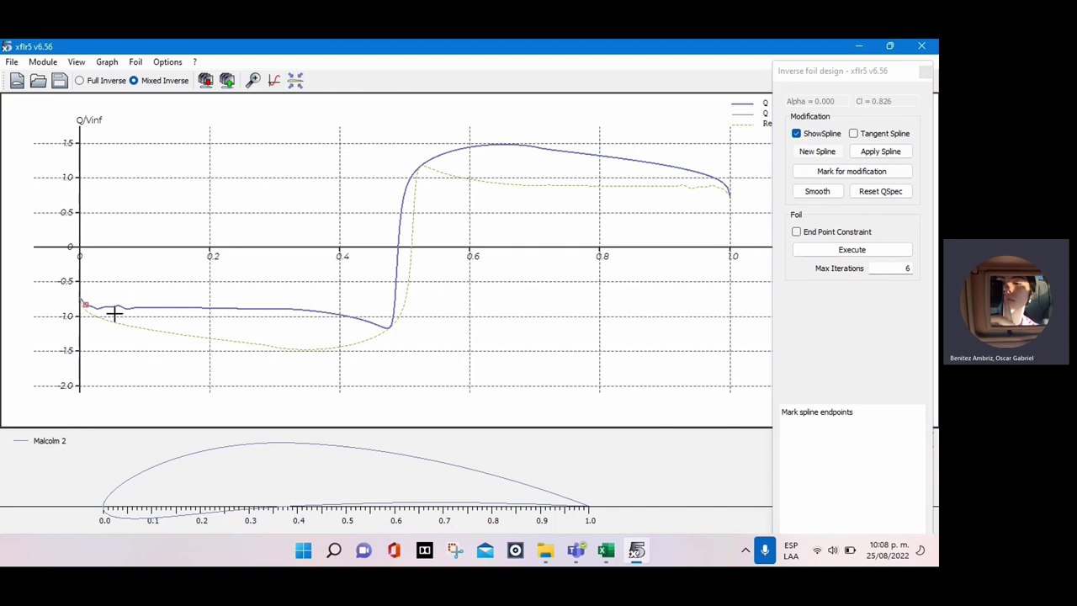
click(140, 311)
scroll(99, 311, up, 2)
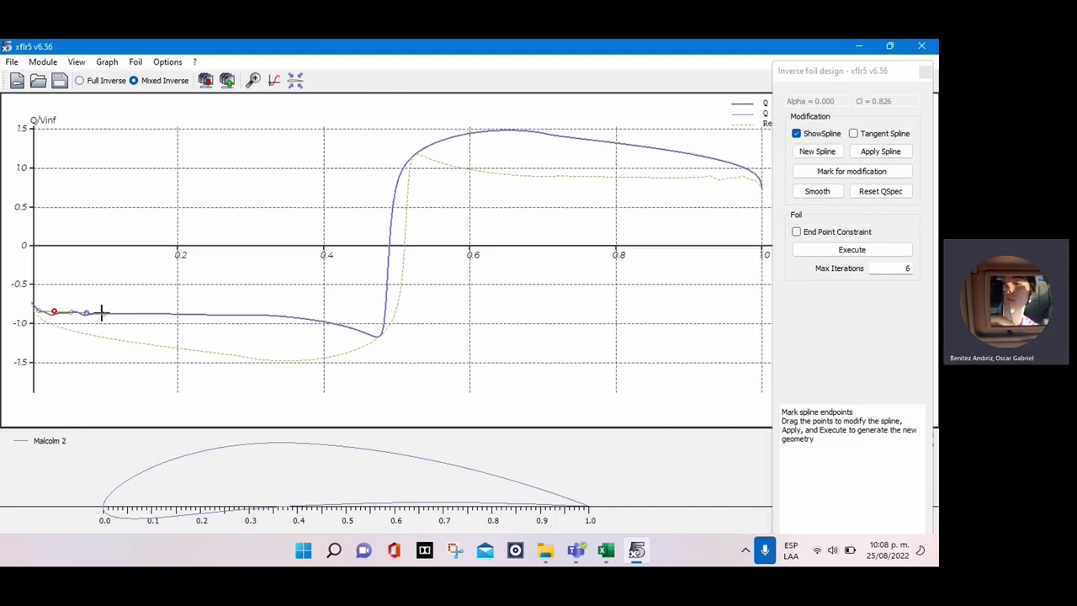
drag(101, 312, 367, 292)
scroll(349, 303, up, 4)
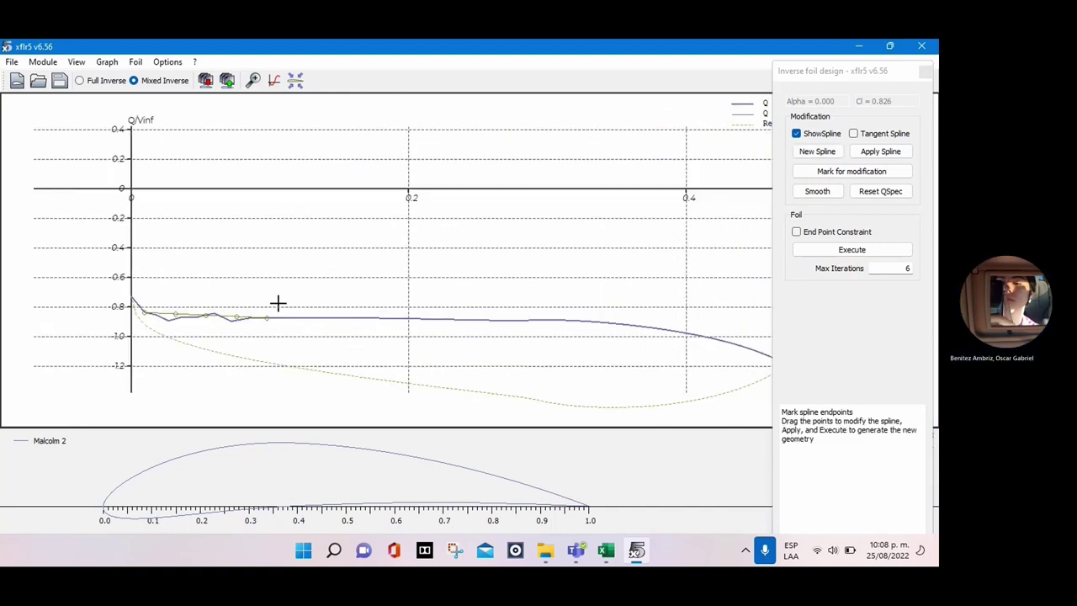
Step: Reshape the spline's inner control points into a smooth curve near Q/Vinf -0.88 over the wavy stretch and apply the spline
drag(208, 285, 329, 240)
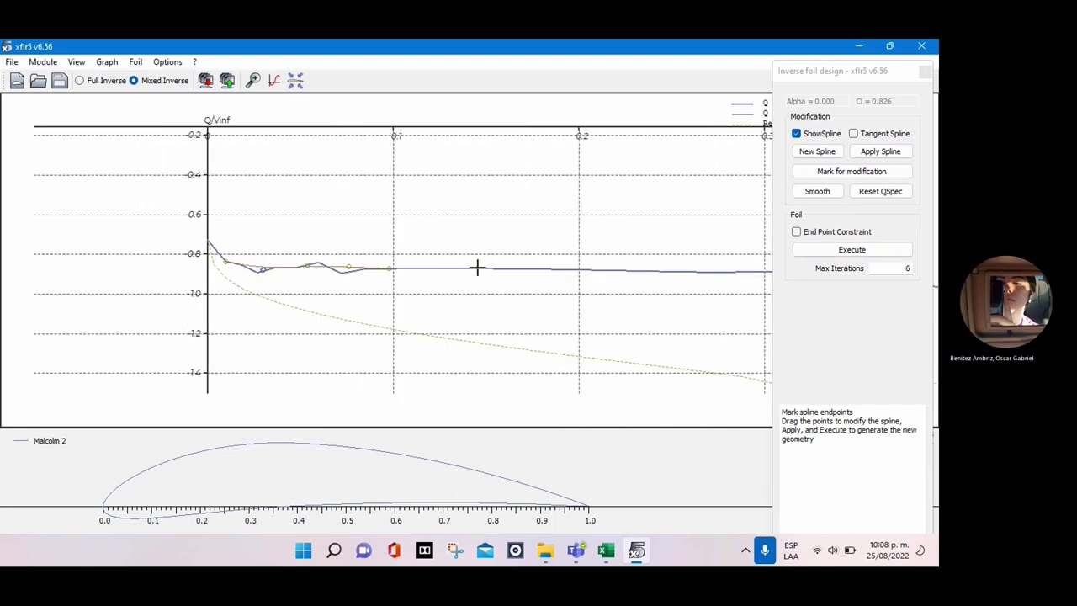
drag(344, 268, 308, 272)
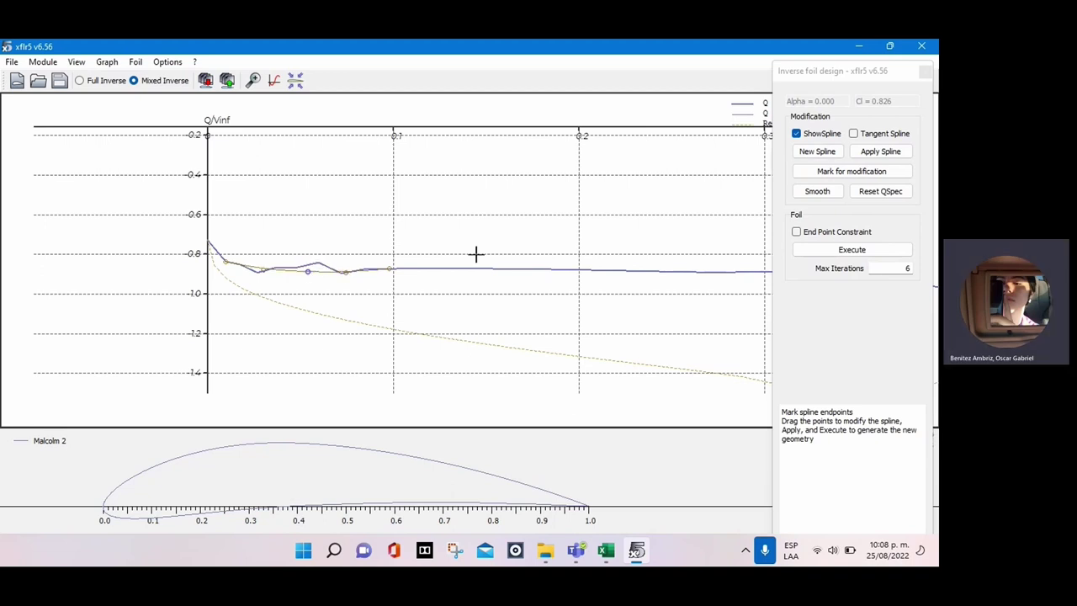
click(870, 153)
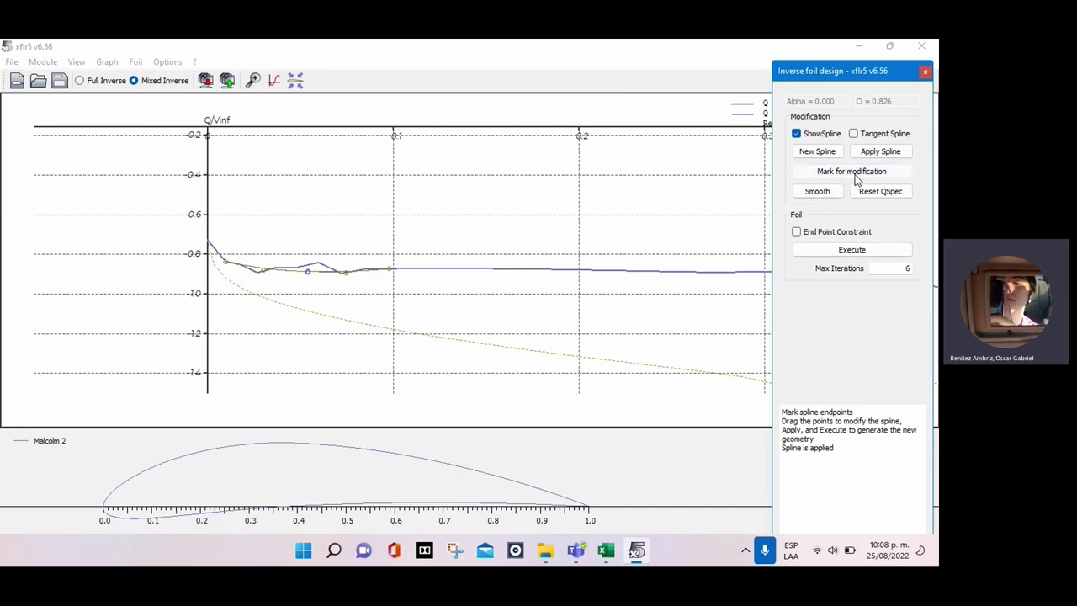
Step: Mark the Q/Vinf stretch from about x 0.01 to 0.10 for modification, check the End Point Constraint option and set 15 maximum iterations
click(857, 172)
drag(379, 270, 225, 258)
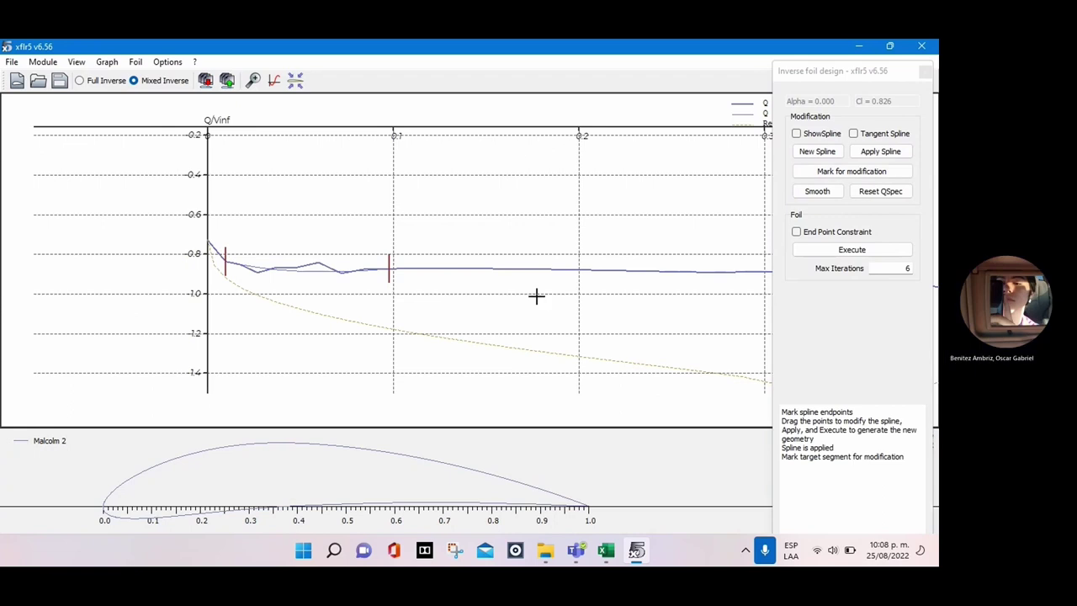
click(796, 234)
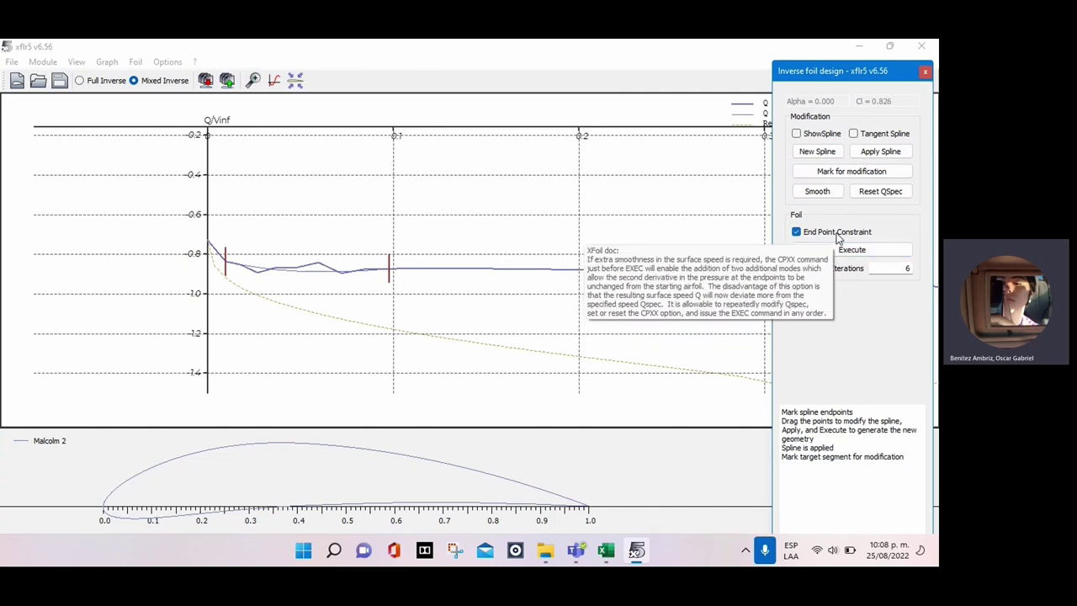
click(797, 234)
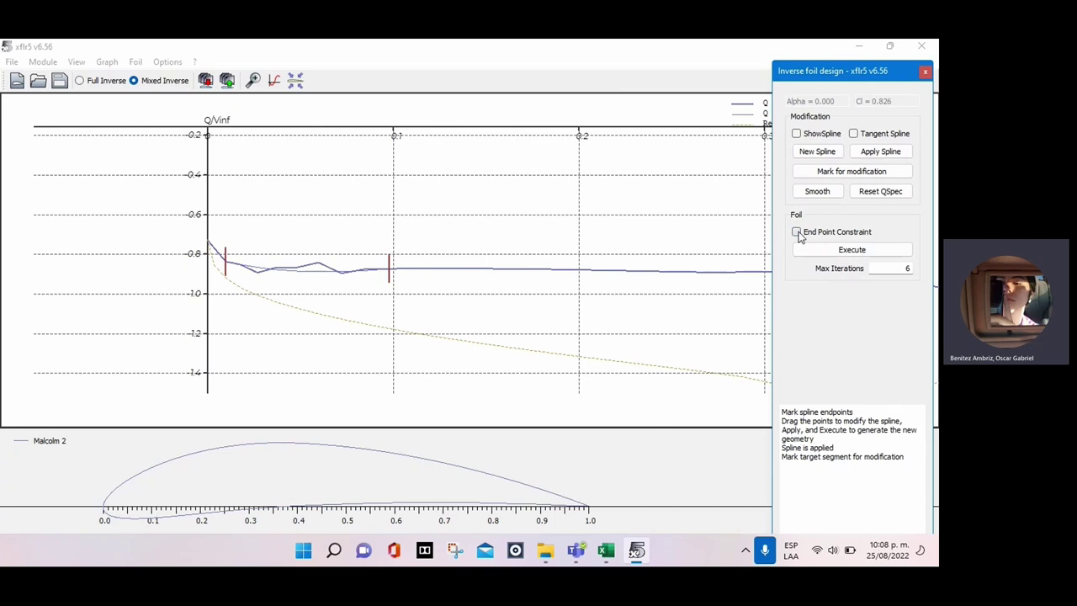
click(868, 267)
text(15)
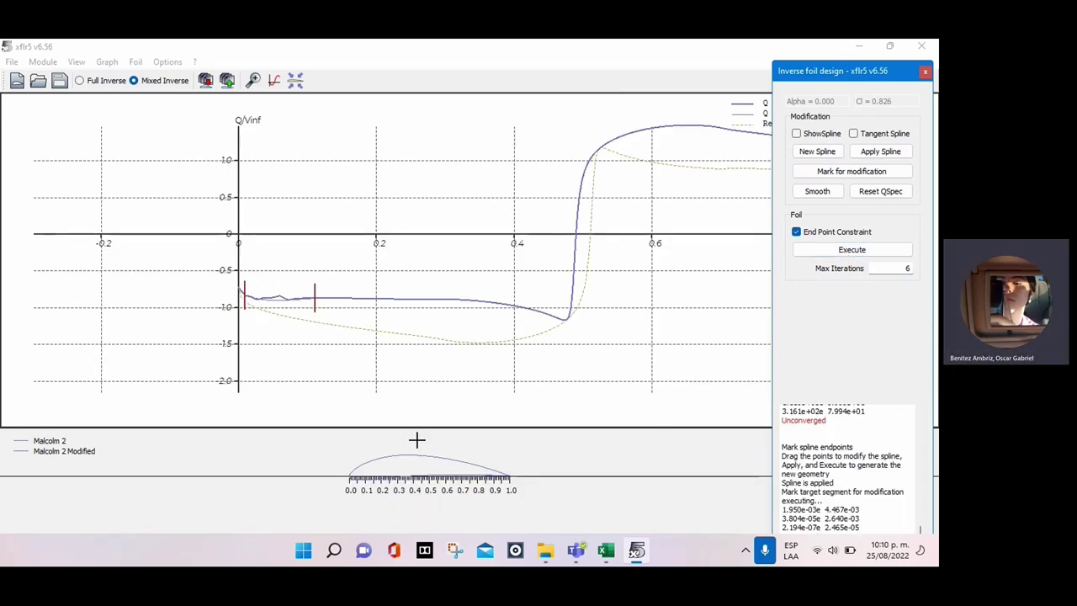
Step: Examine the modified Q/Vinf curve up close between the two segment markers near x = 0
scroll(288, 310, up, 3)
click(288, 310)
scroll(287, 309, up, 4)
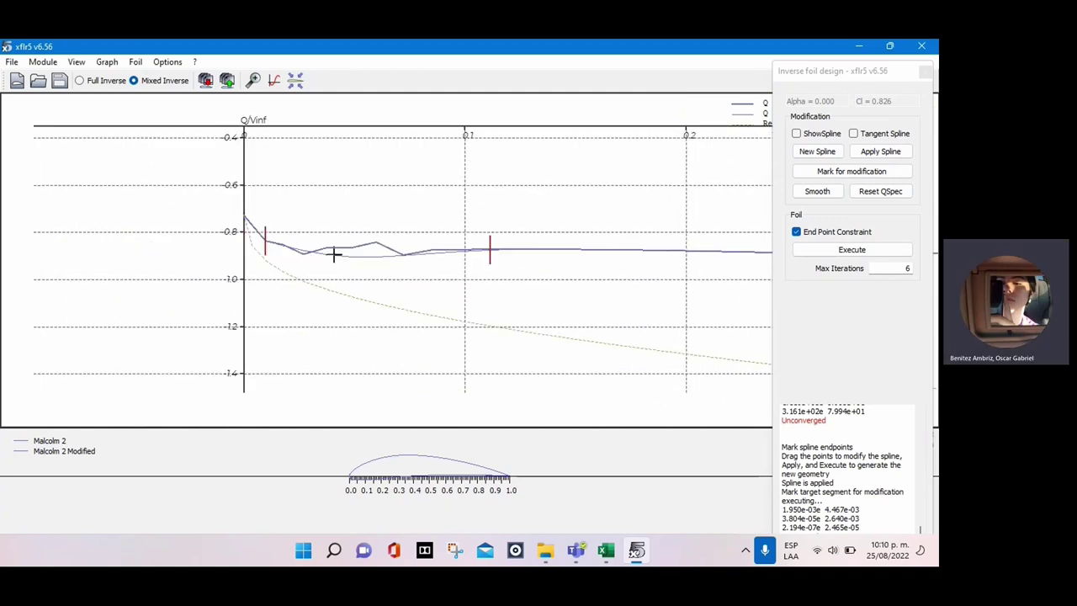
scroll(414, 248, up, 1)
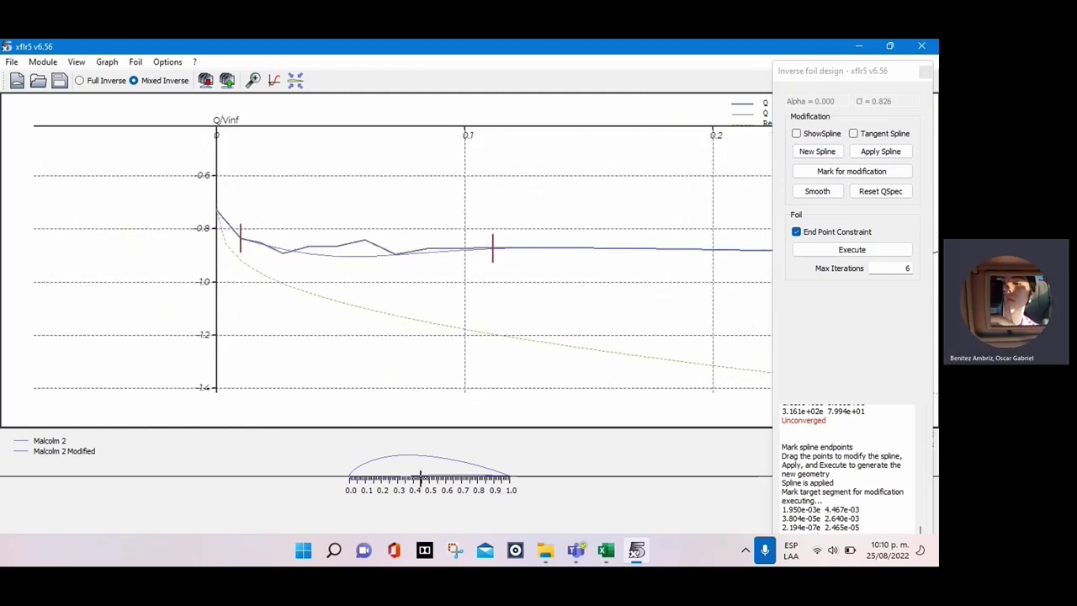
Step: Compare the Malcolm 2 and Malcolm 2 Modified profiles near the trailing edge, from about x 0.8 to 1.0, and as a whole
scroll(463, 487, up, 4)
scroll(489, 476, up, 6)
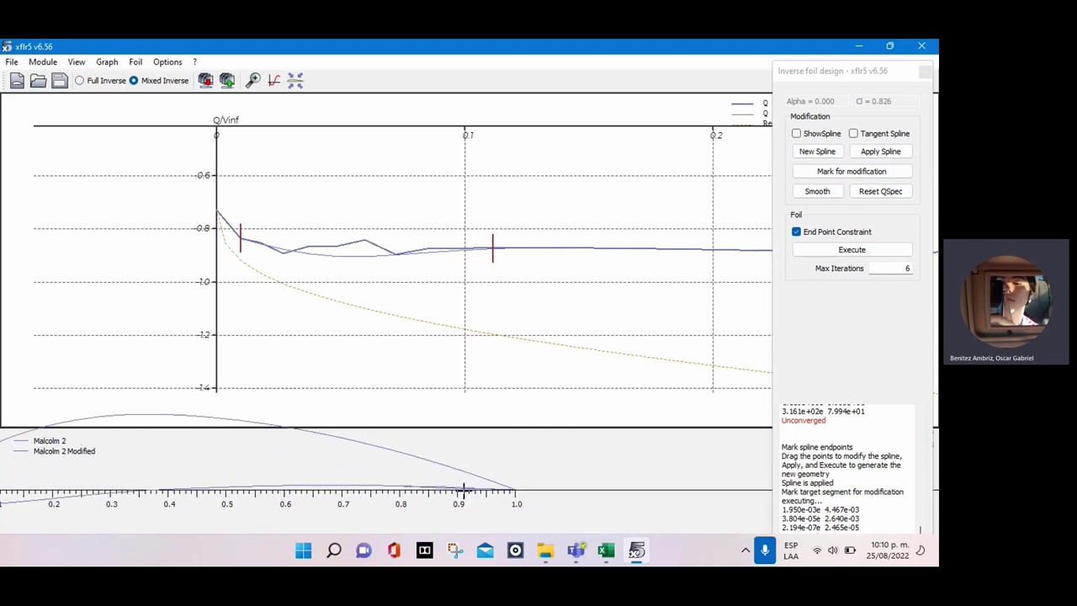
scroll(365, 483, up, 4)
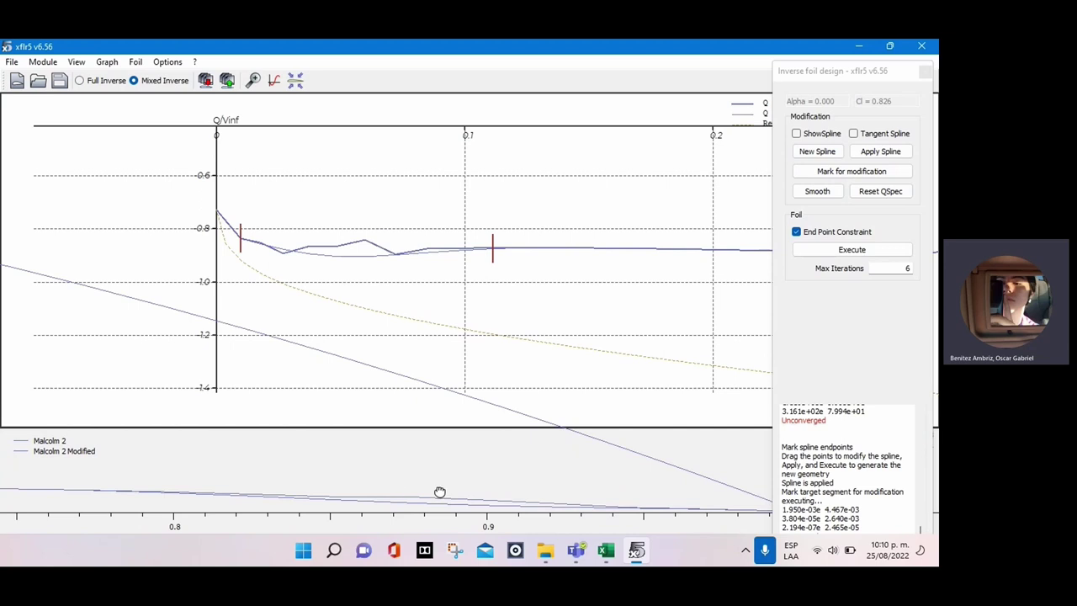
scroll(334, 483, down, 2)
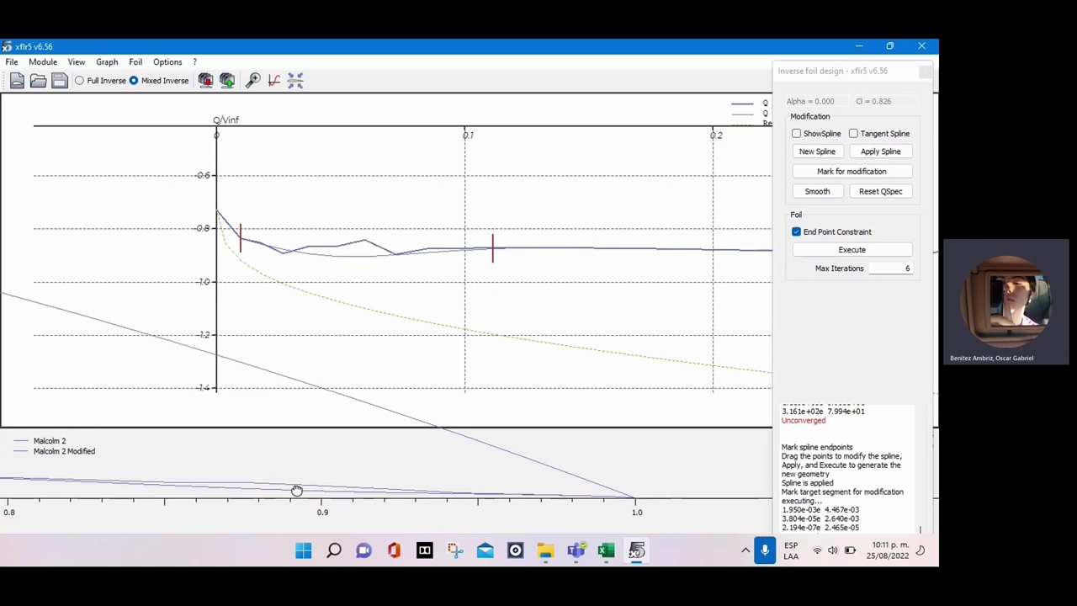
drag(295, 491, 260, 487)
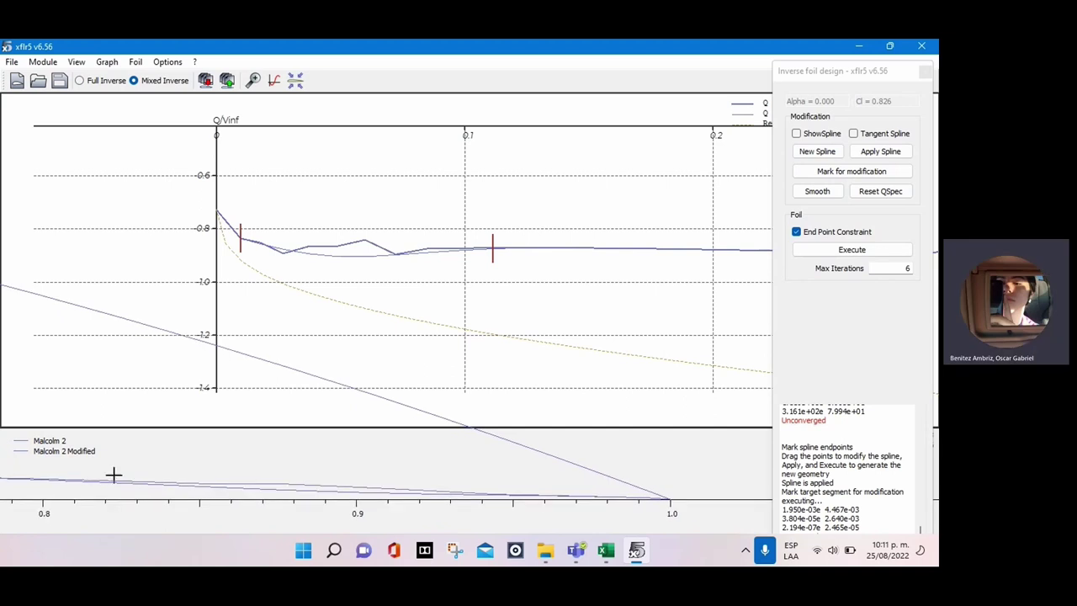
drag(320, 469, 396, 468)
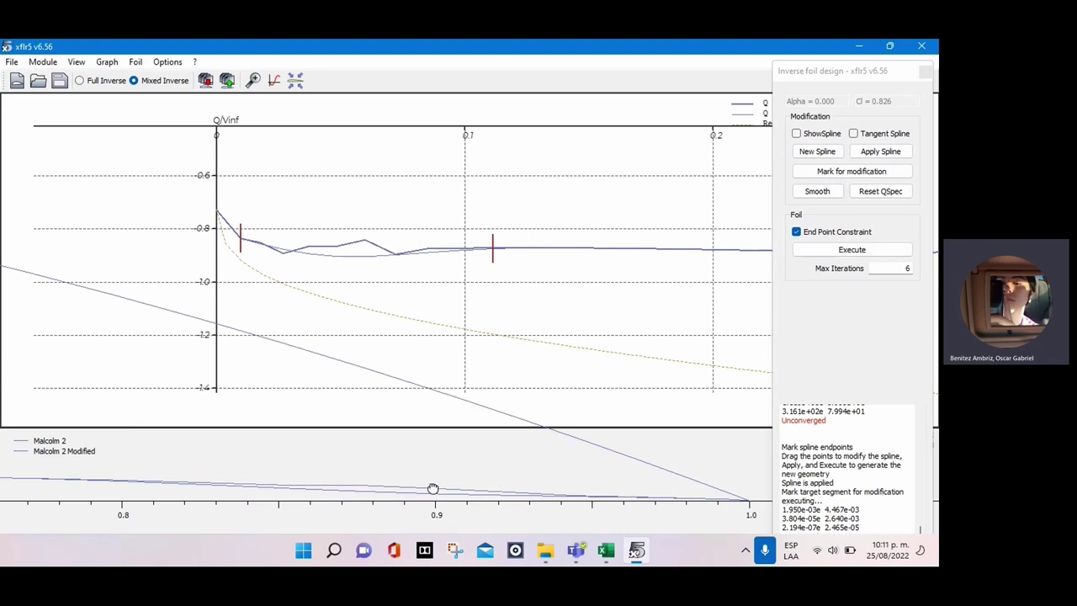
drag(432, 490, 375, 480)
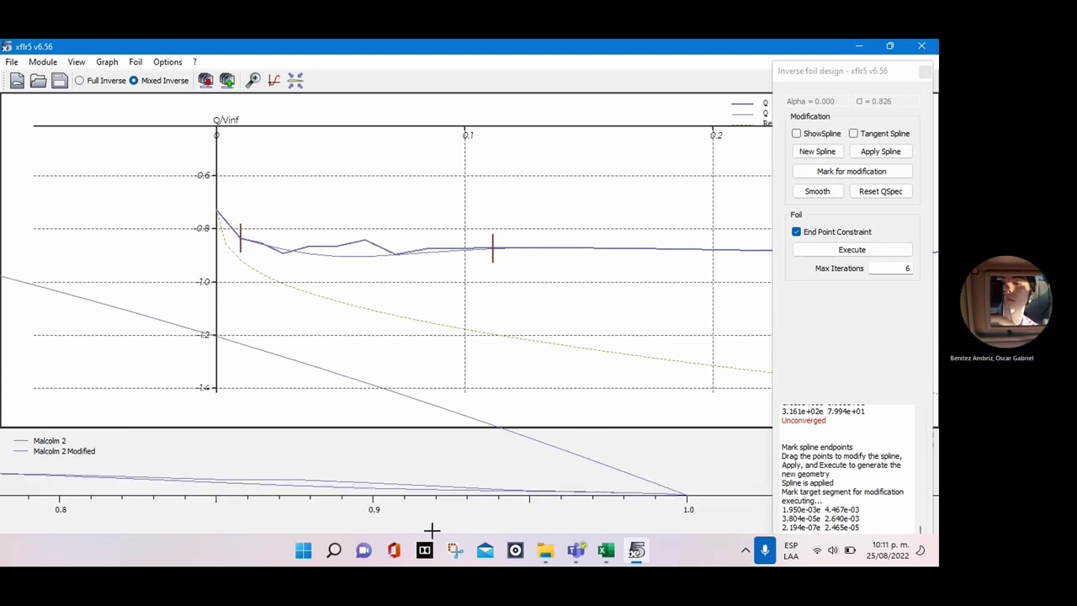
scroll(529, 479, down, 2)
scroll(529, 482, down, 2)
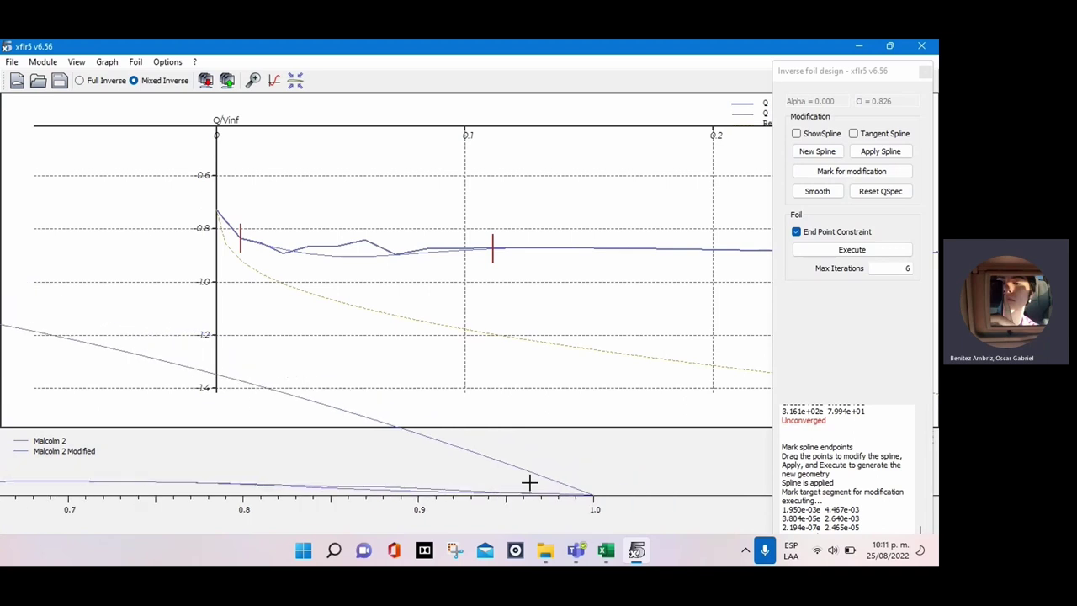
scroll(458, 481, down, 2)
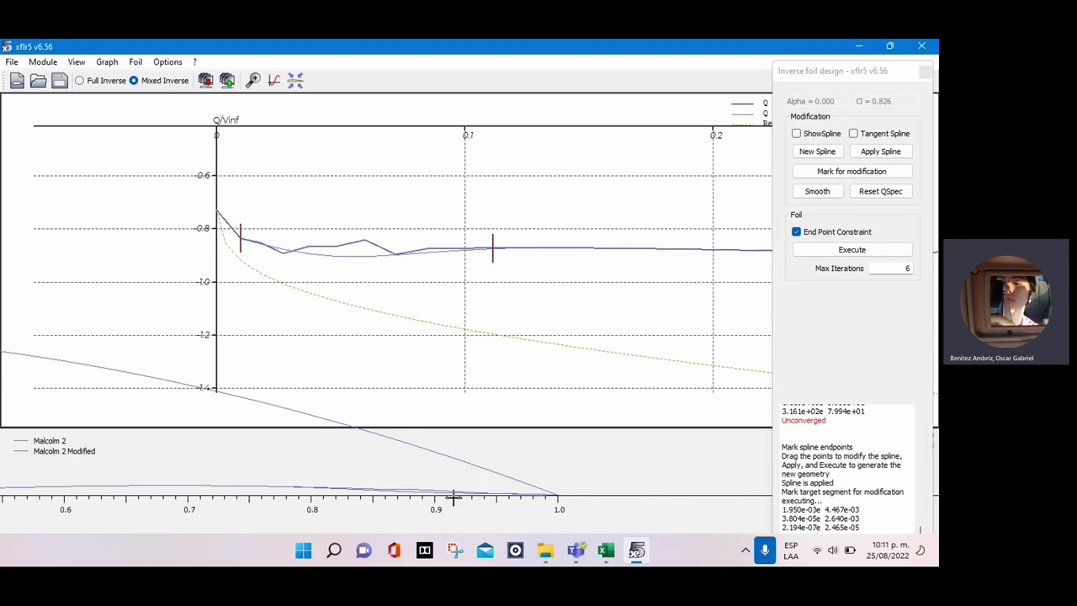
scroll(472, 480, down, 5)
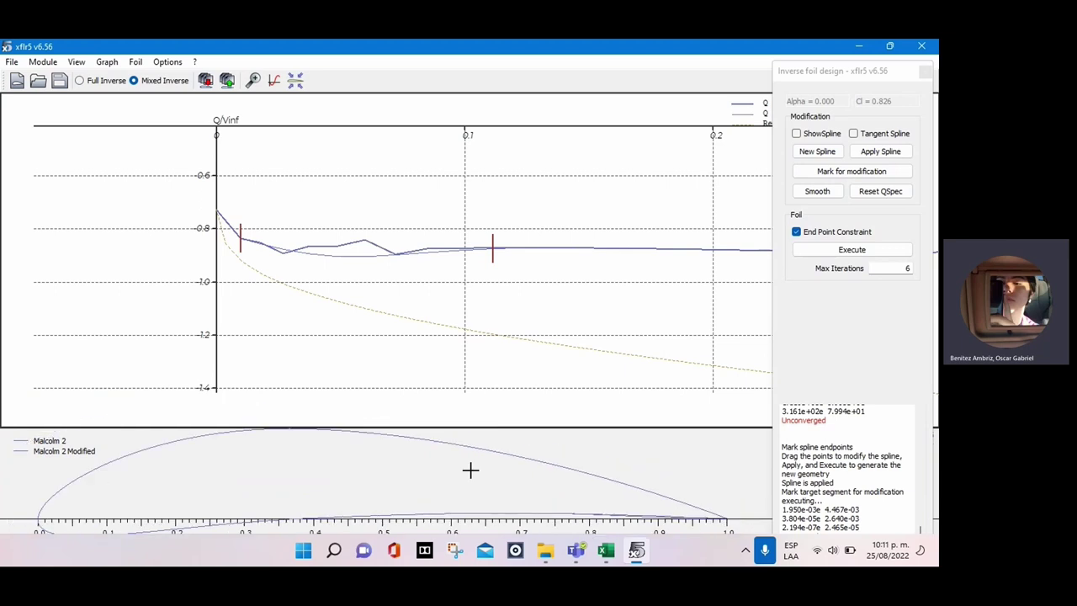
scroll(504, 481, down, 2)
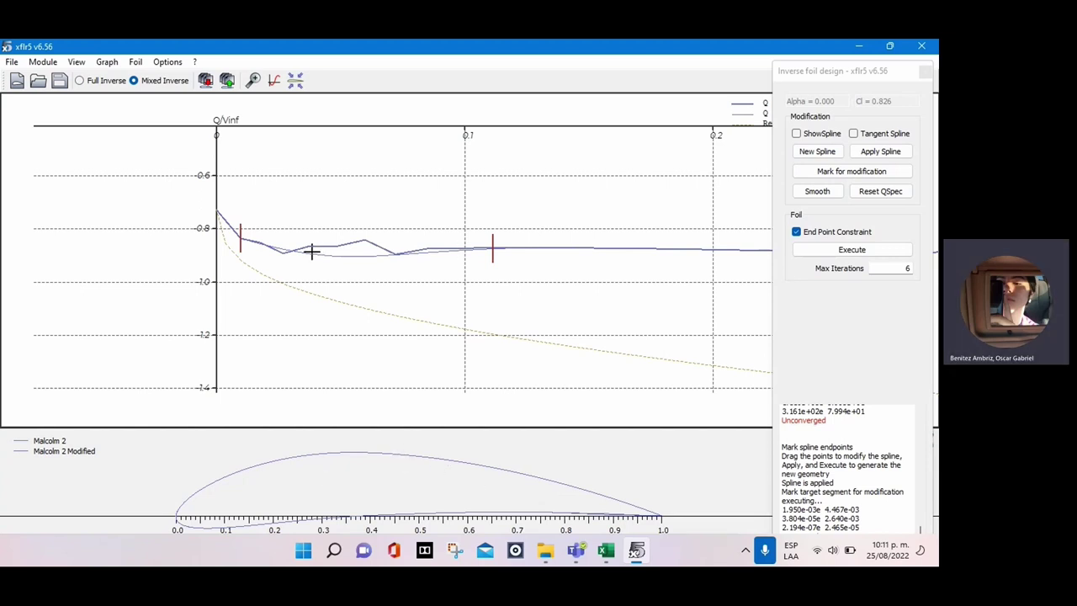
Step: Store the modified foil under the name Malcolm 3
click(227, 80)
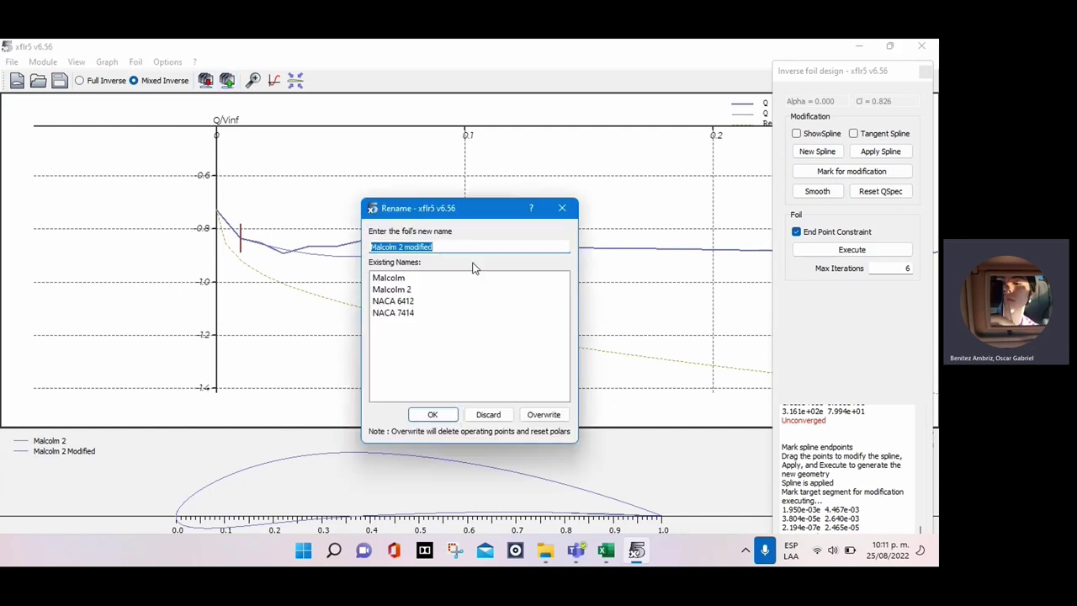
click(445, 252)
key(BackSpace)
key(BackSpace)
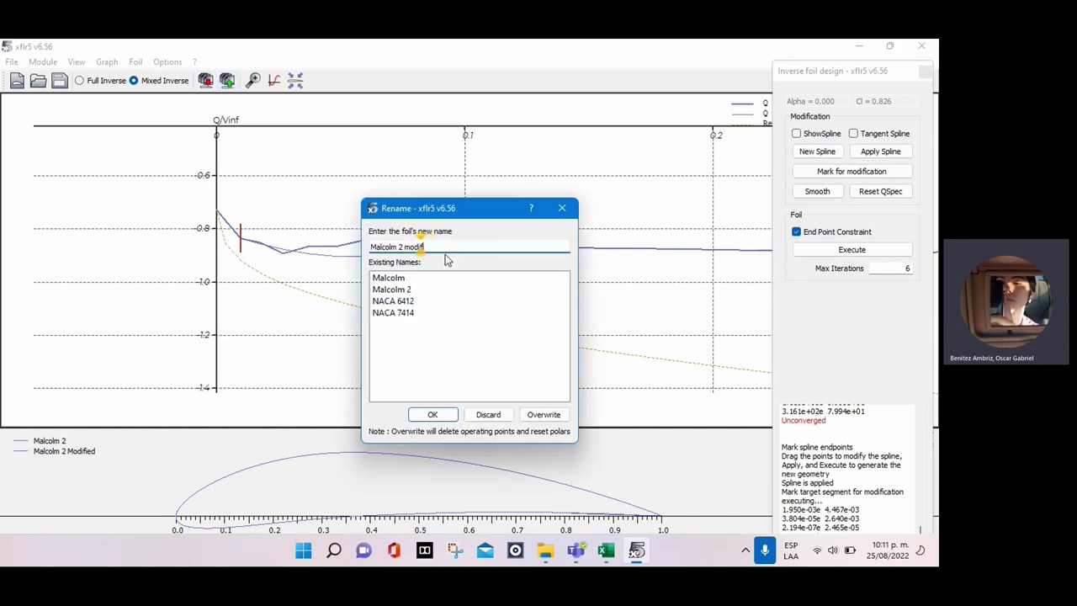
key(BackSpace)
key(BackSpace)
key(BackSpace)
key(BackSpace)
key(BackSpace)
key(BackSpace)
key(BackSpace)
key(BackSpace)
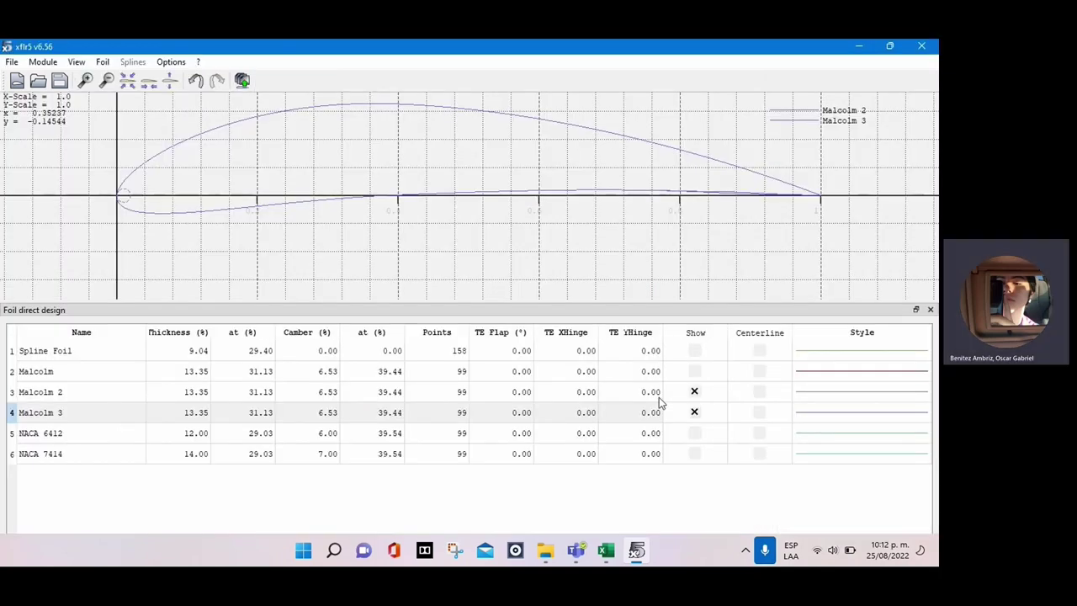
Step: Switch to direct foil analysis and open the multi-threaded batch analysis for Malcolm 3
key(F5)
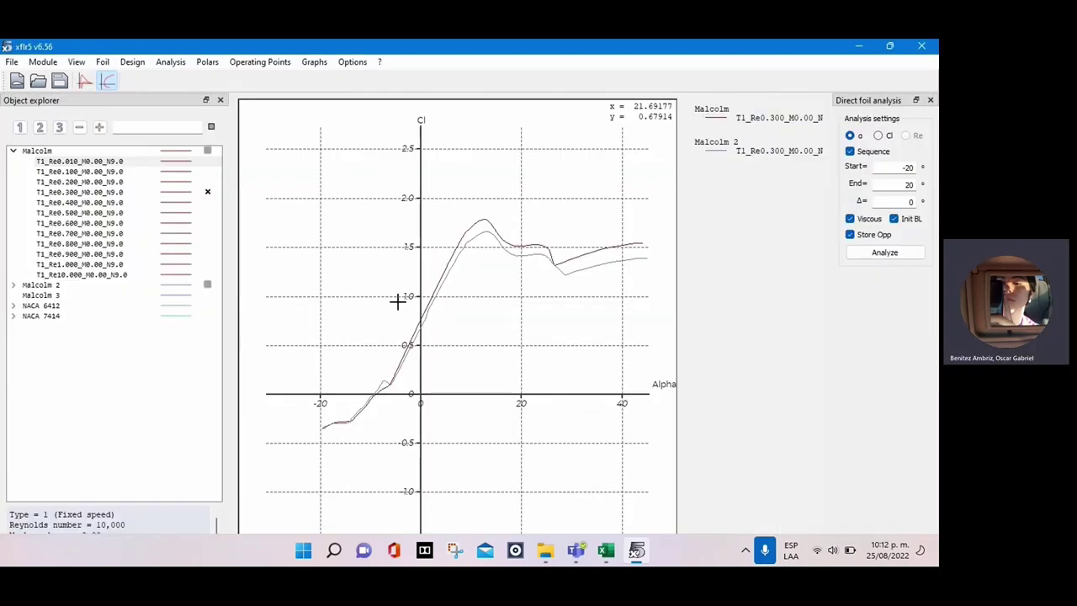
click(60, 296)
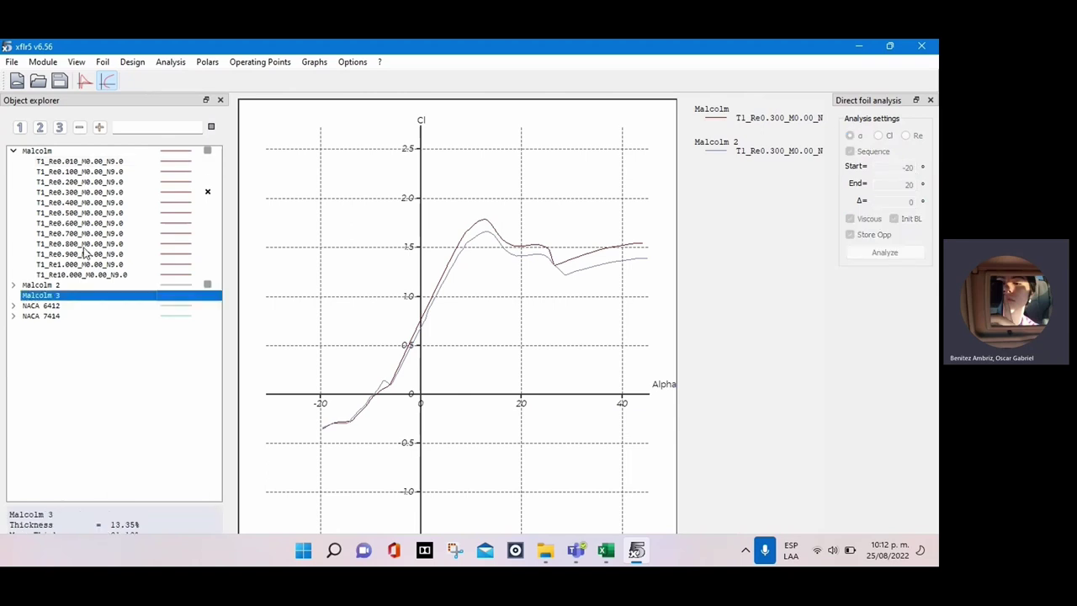
click(170, 62)
click(221, 99)
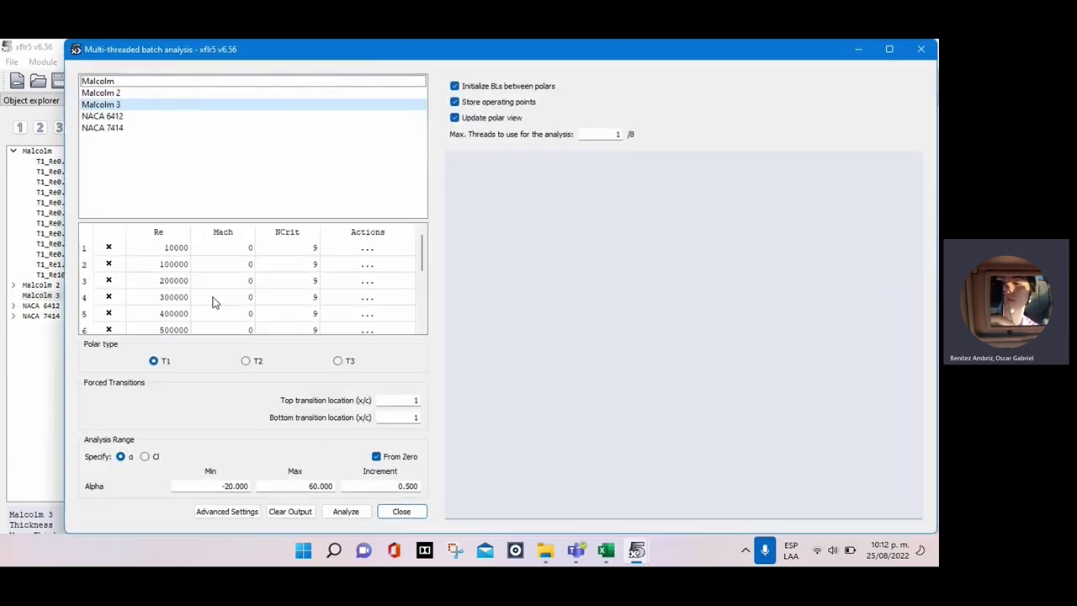
Step: Exclude every Reynolds number except 200000 and run the batch analysis for Malcolm 3 with alpha from -20 to 60 in 0.5 increments
click(107, 248)
click(109, 265)
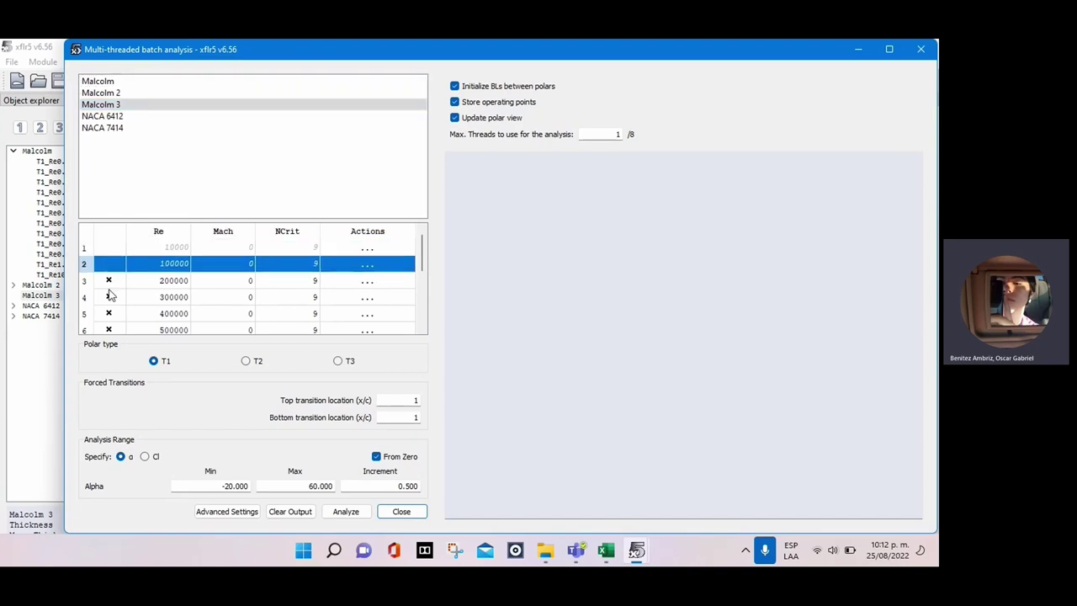
click(110, 296)
click(113, 313)
scroll(116, 324, down, 2)
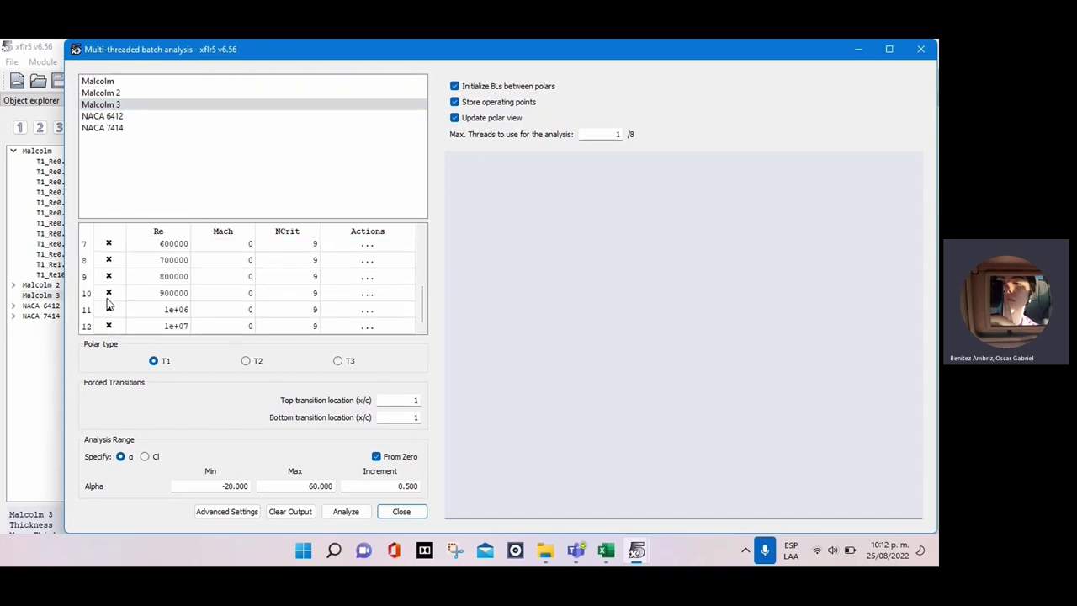
click(107, 311)
click(107, 324)
click(107, 293)
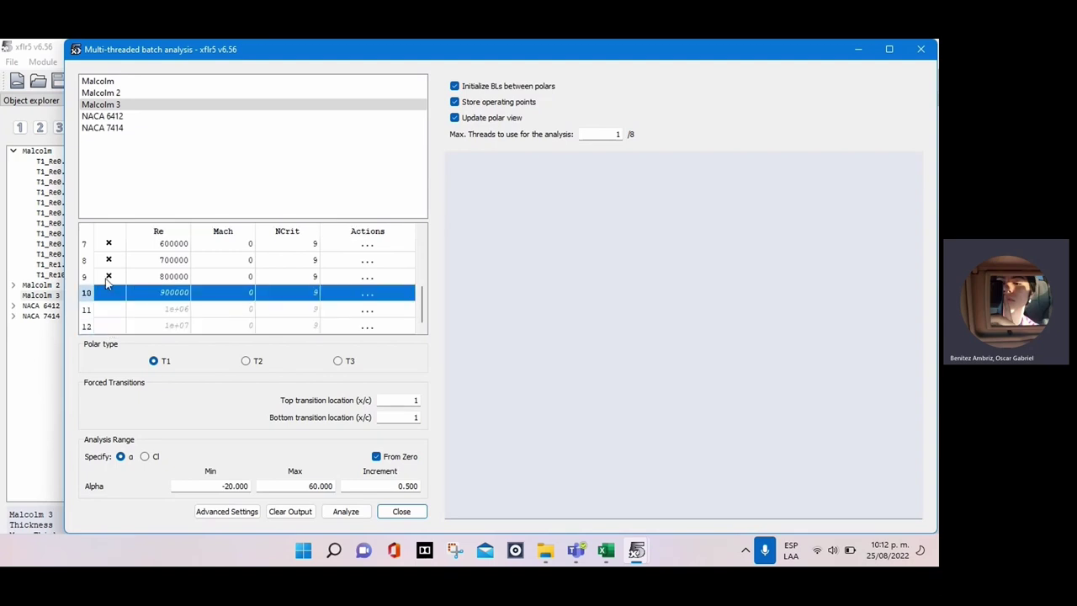
click(107, 276)
click(107, 259)
scroll(107, 275, up, 2)
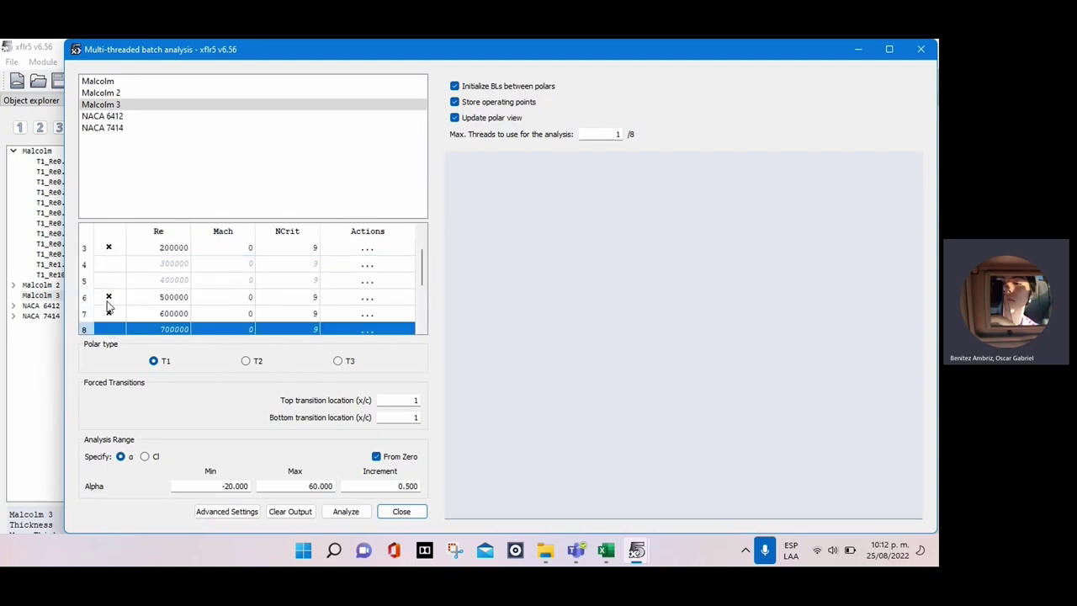
click(108, 299)
click(107, 314)
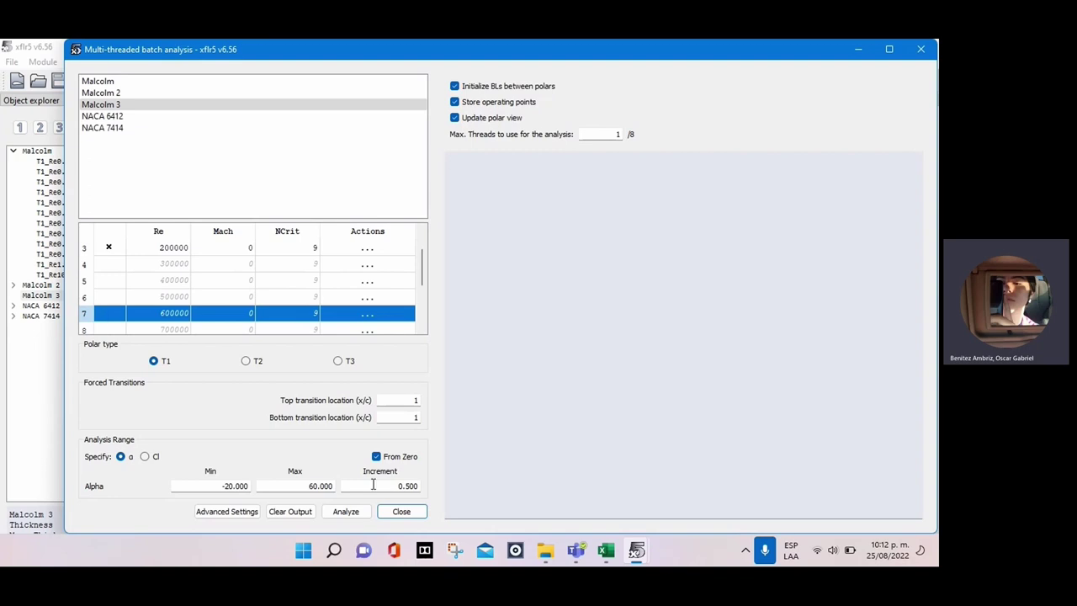
click(354, 511)
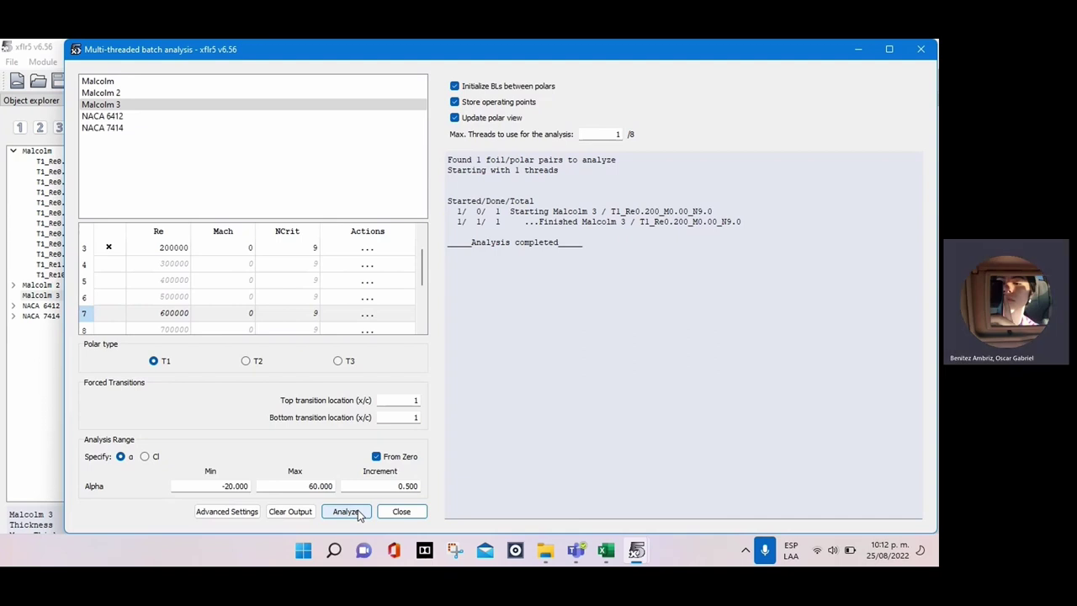
click(393, 511)
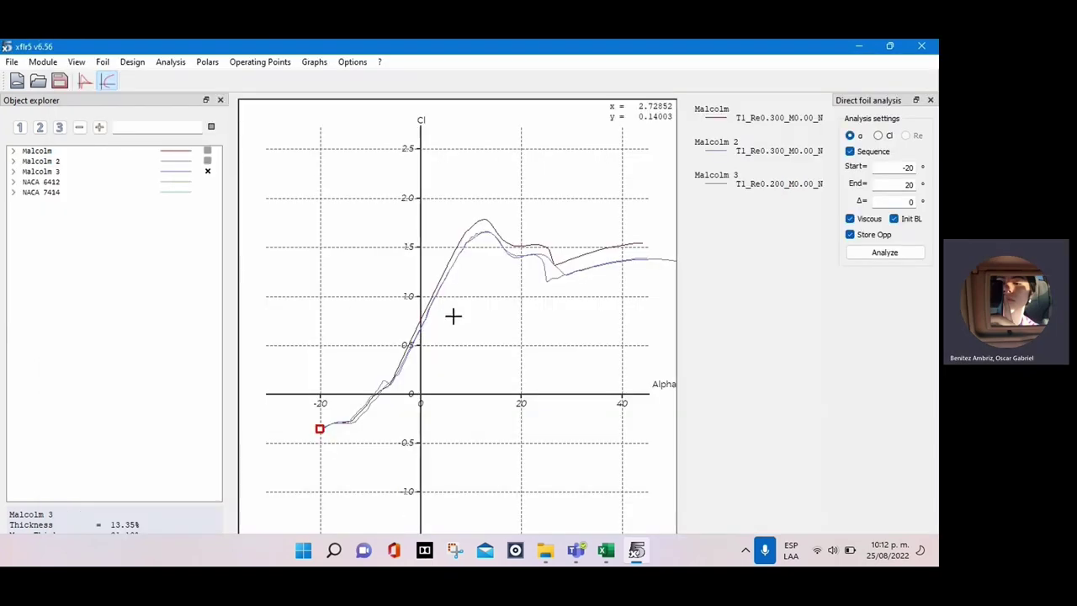
Step: Plot only the Re 200000 polar for Malcolm 2 and hide all Malcolm polars, leaving Malcolm 2 and Malcolm 3 on the Cl graph
scroll(424, 216, up, 6)
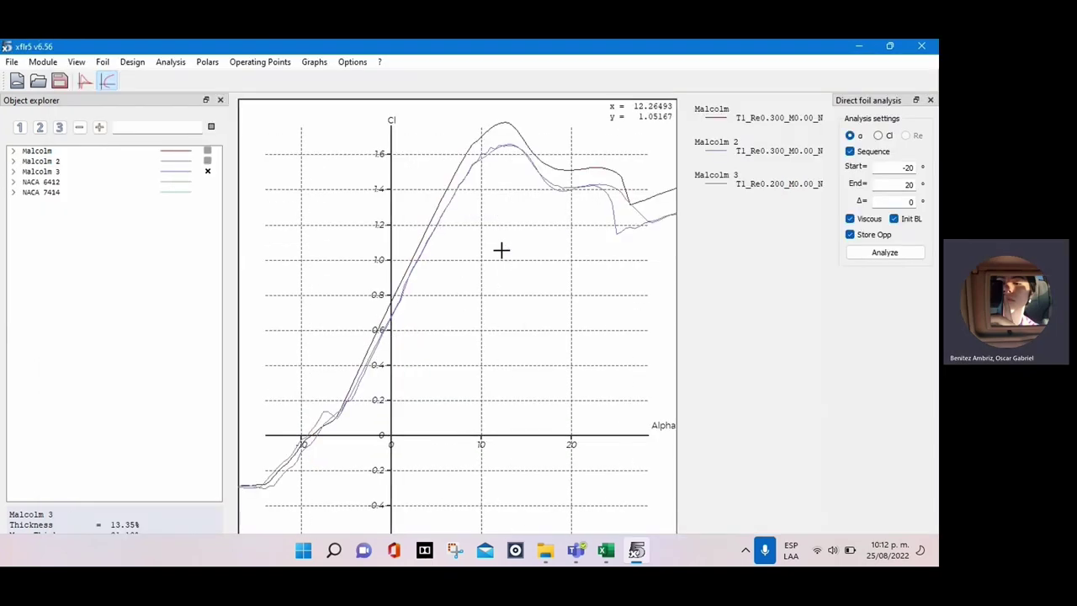
drag(396, 303, 450, 330)
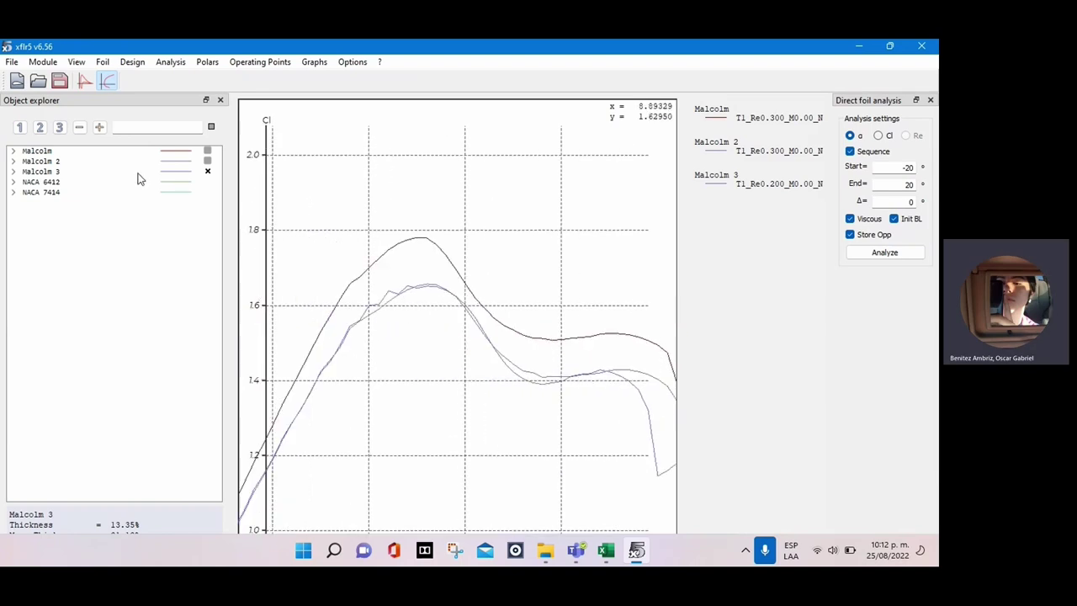
click(14, 161)
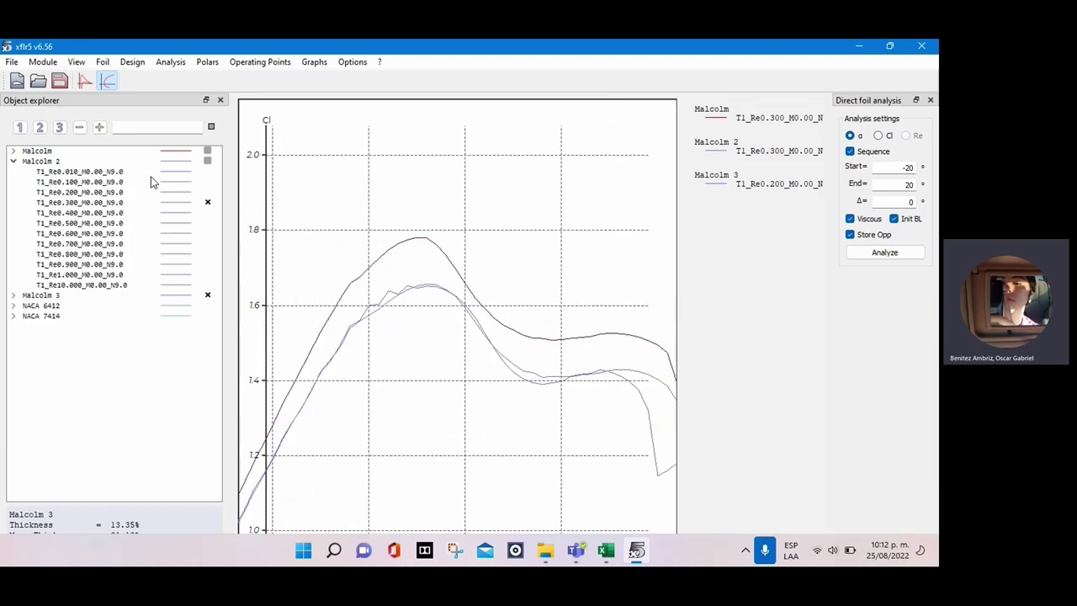
click(208, 194)
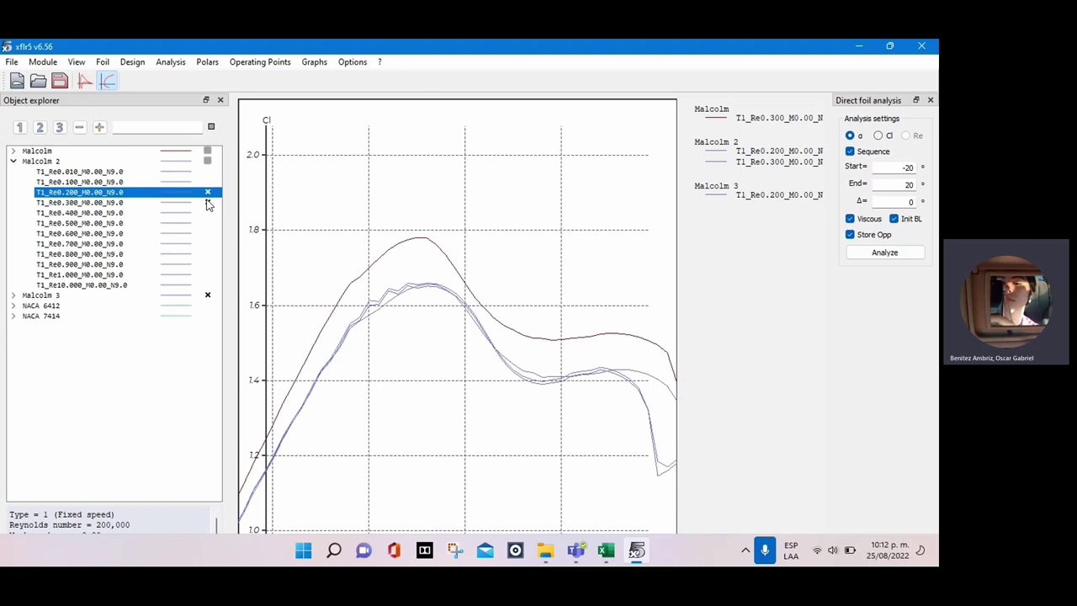
click(207, 202)
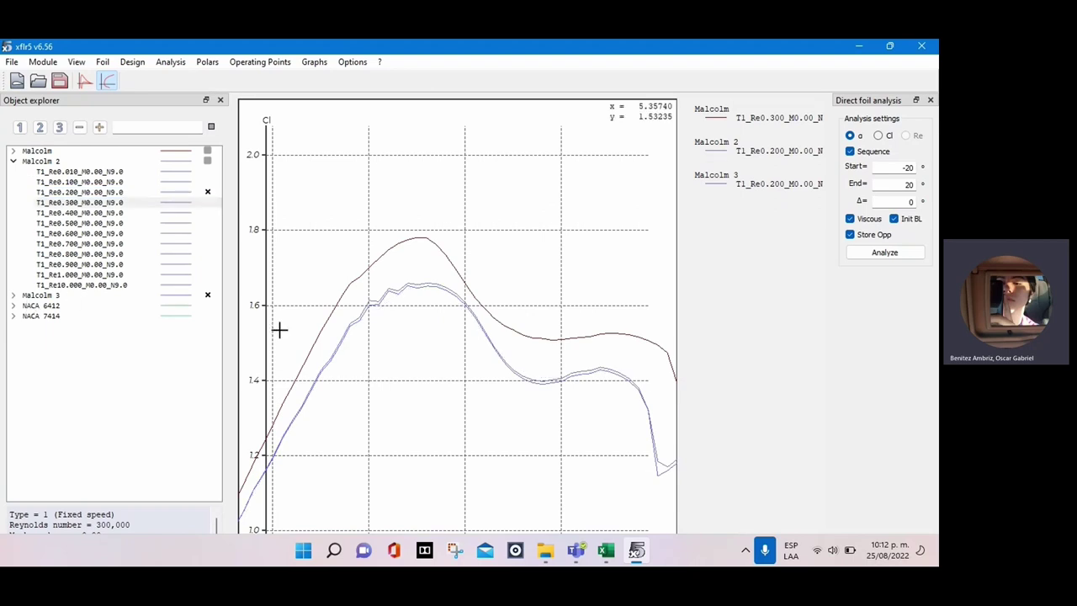
click(208, 151)
click(208, 152)
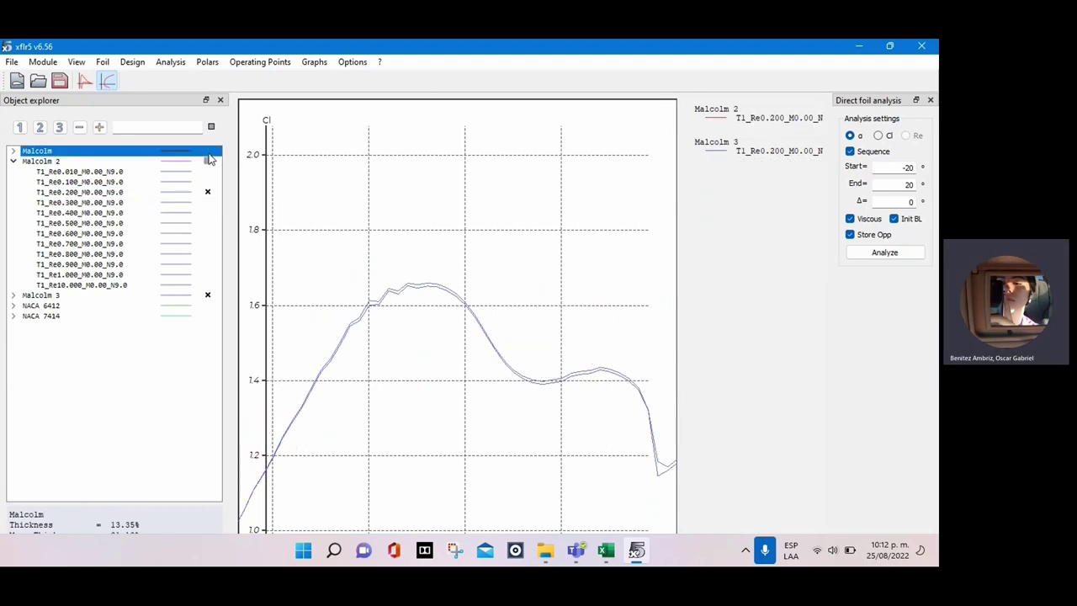
Step: Change the curve colour of Malcolm 3 to yellow
key(r)
scroll(403, 362, up, 2)
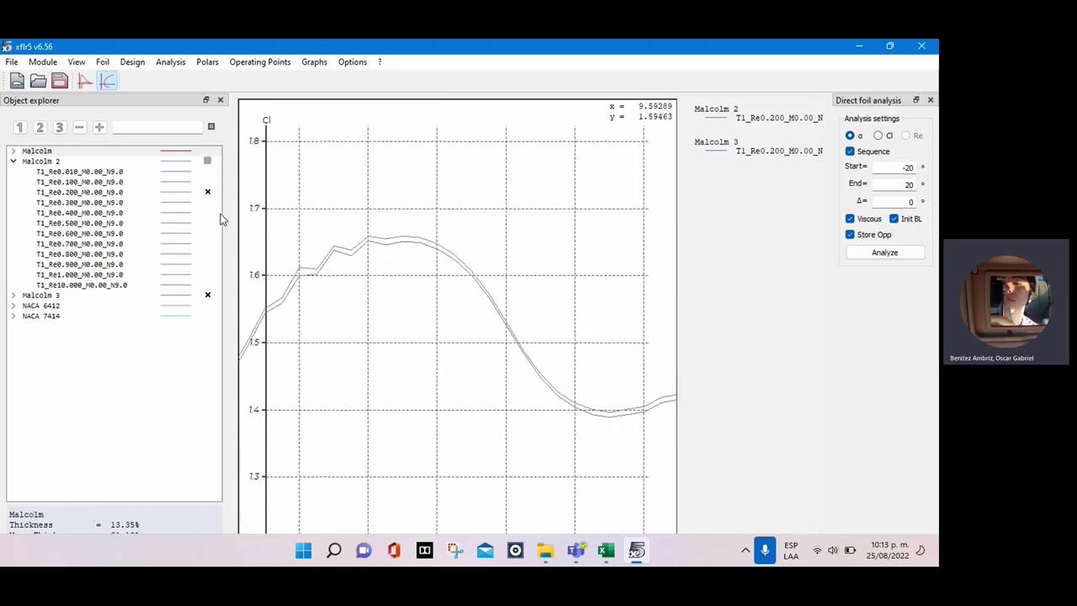
right_click(174, 297)
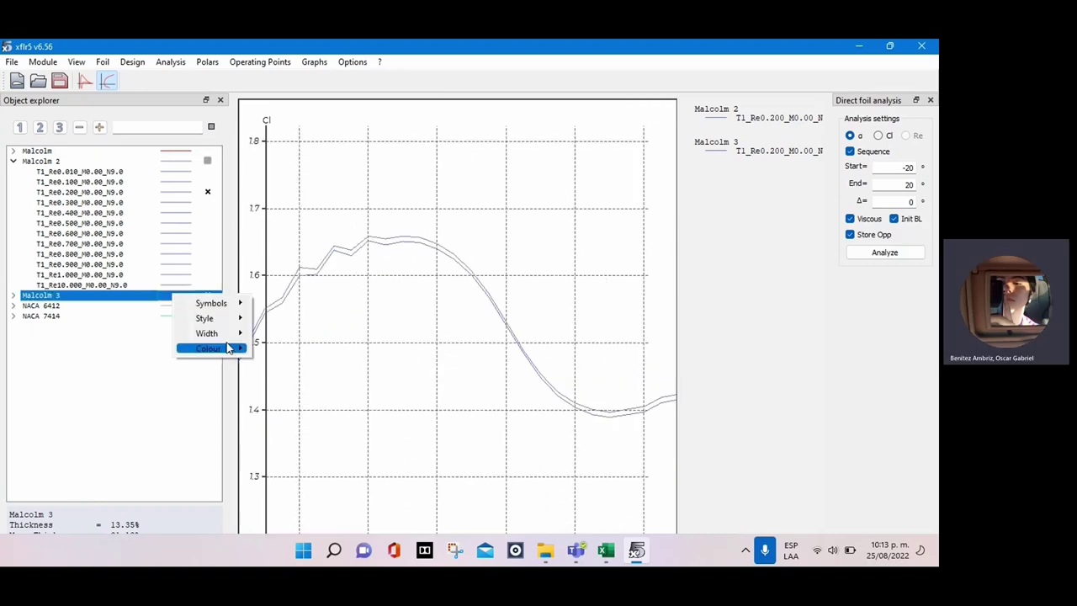
mouse_move(229, 349)
click(329, 359)
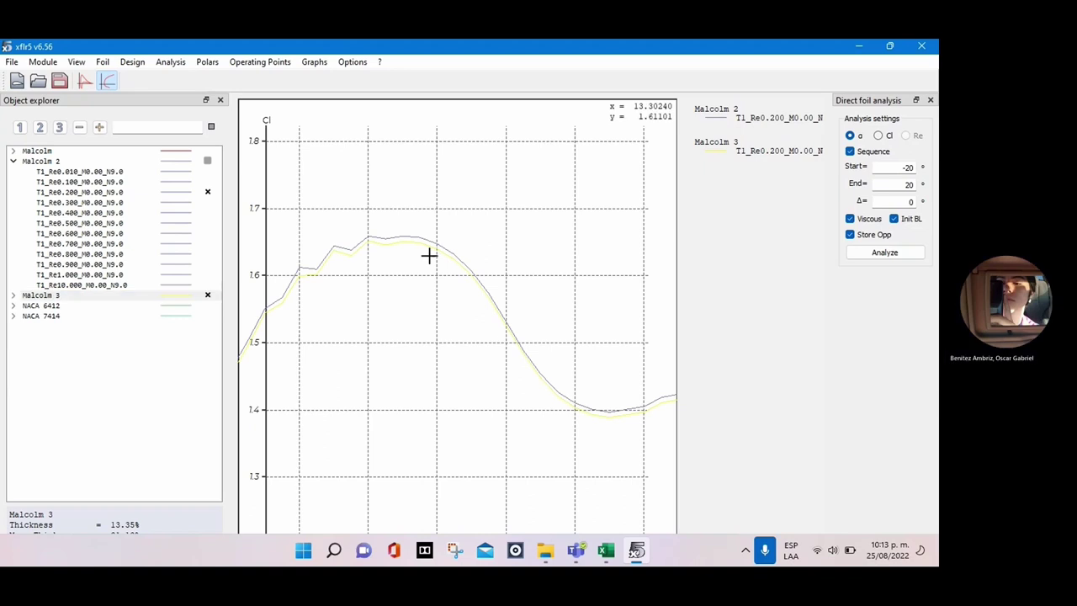
Step: Compare the Malcolm 2 and Malcolm 3 curves around the Cl peak and around the minimum of the Cd graph
scroll(415, 258, down, 1)
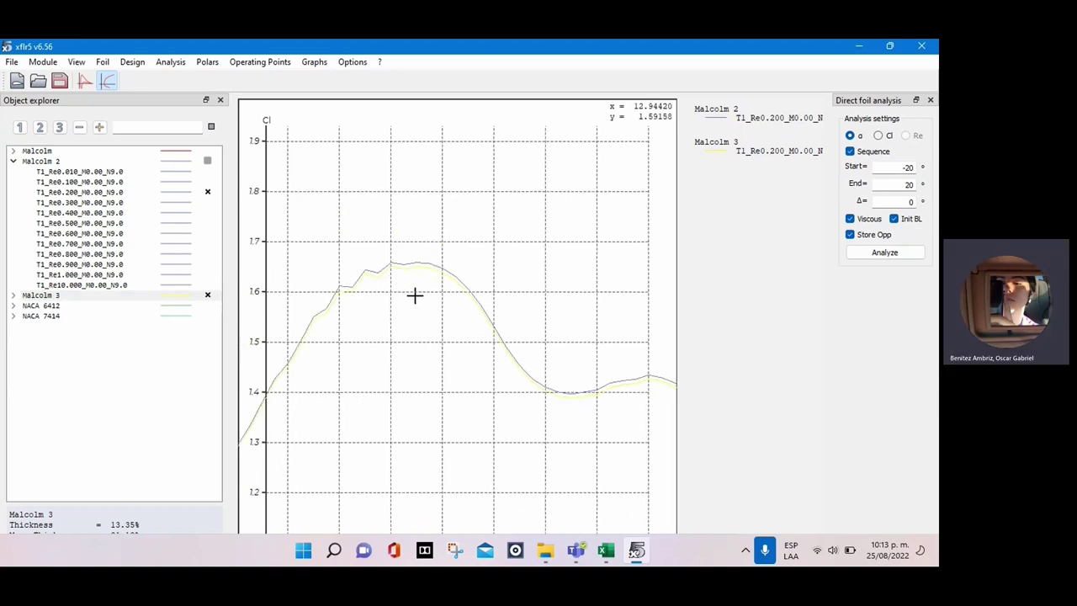
scroll(410, 301, up, 2)
drag(392, 294, 501, 354)
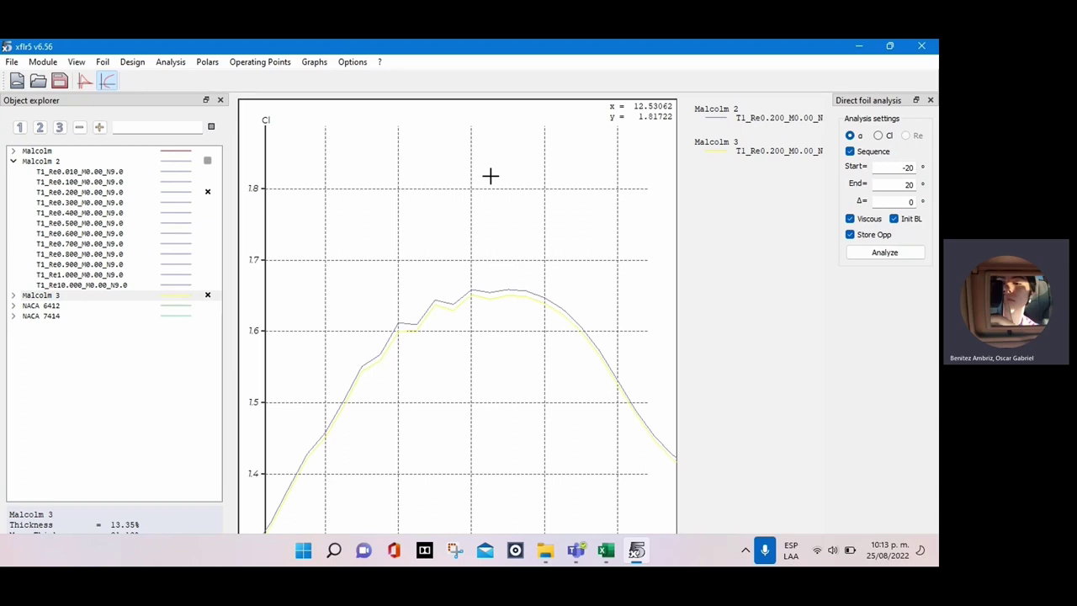
key(2)
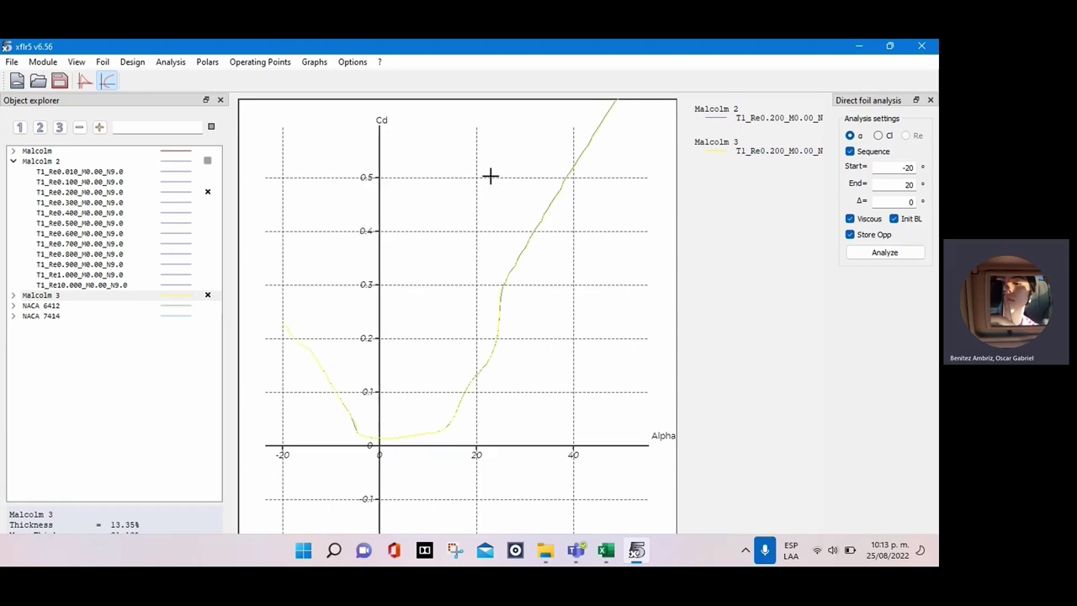
scroll(381, 431, up, 10)
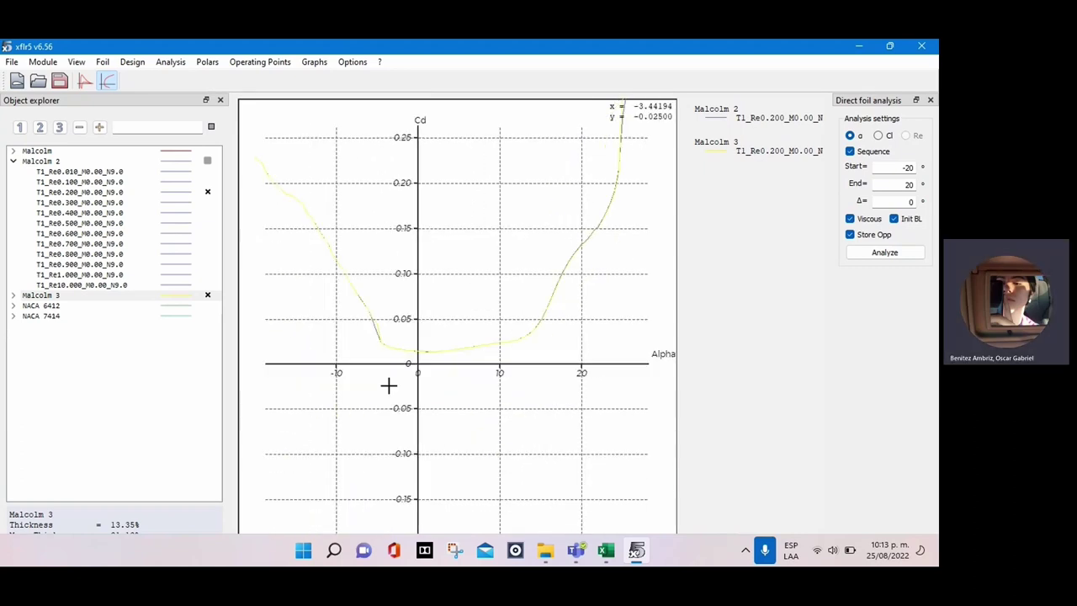
scroll(356, 392, up, 5)
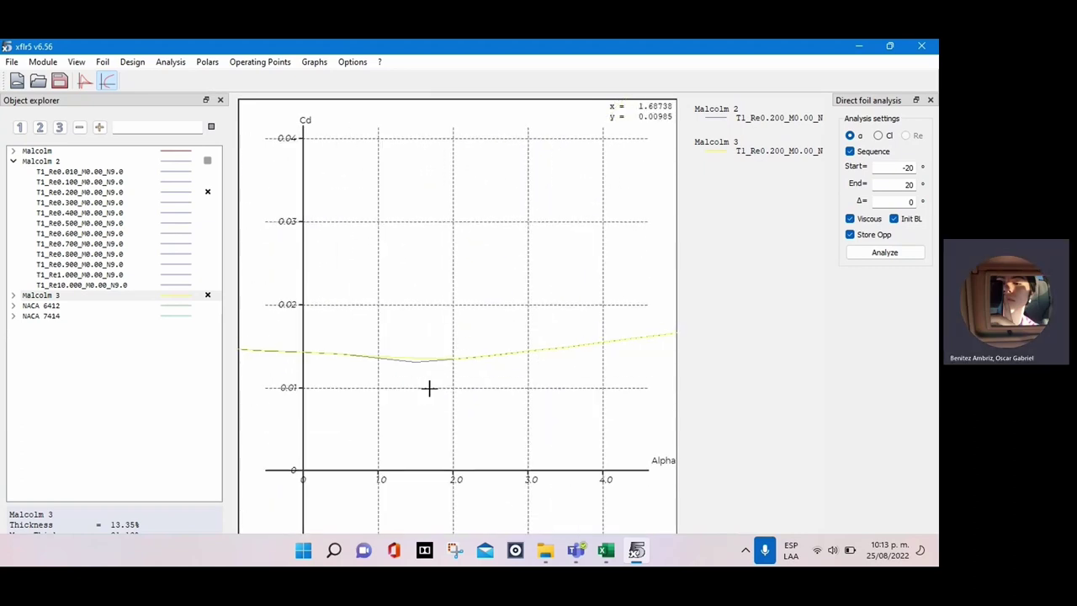
scroll(392, 381, up, 1)
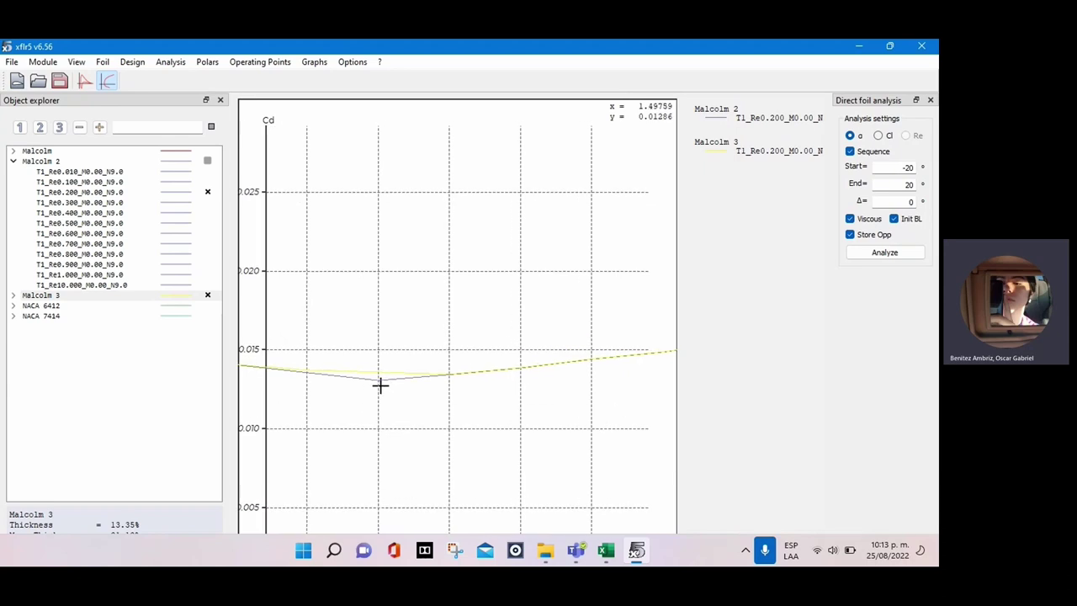
scroll(384, 388, down, 10)
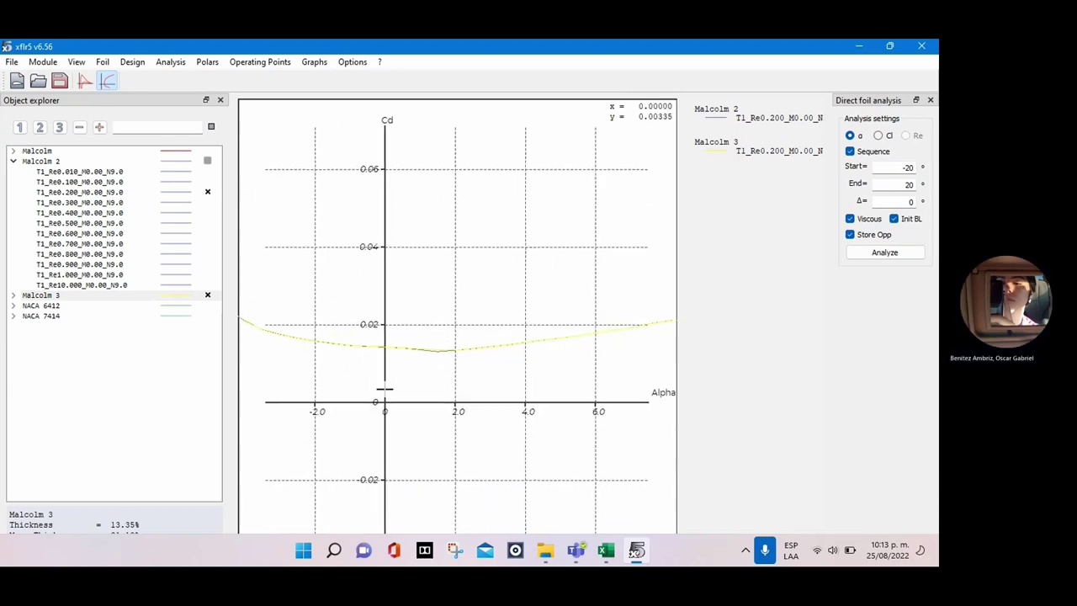
Step: Compare the Cm and Cl/Cd curves of Malcolm 2 and Malcolm 3 against alpha
key(3)
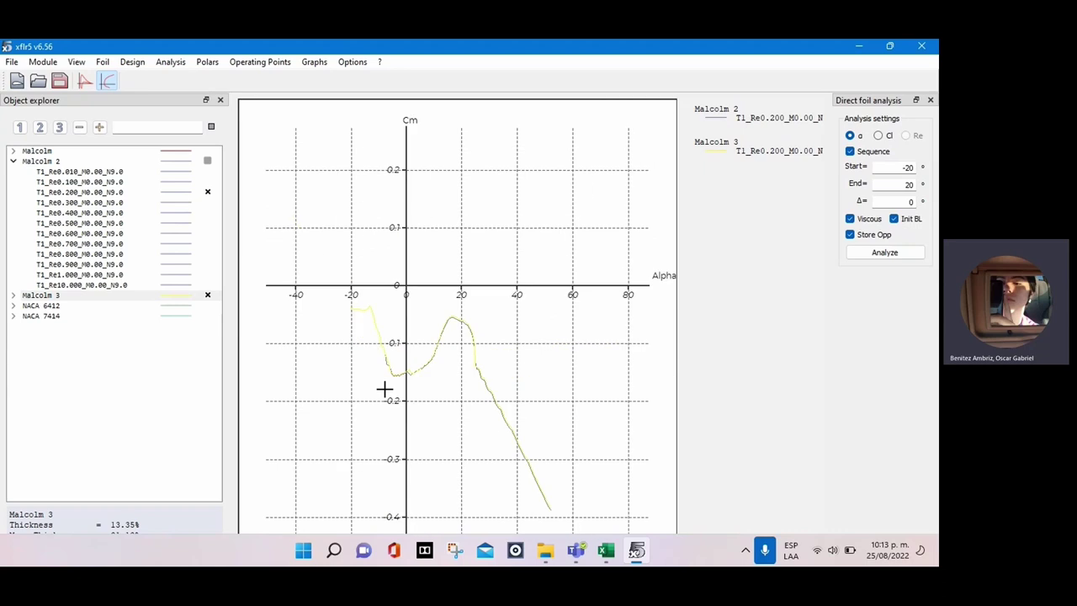
key(5)
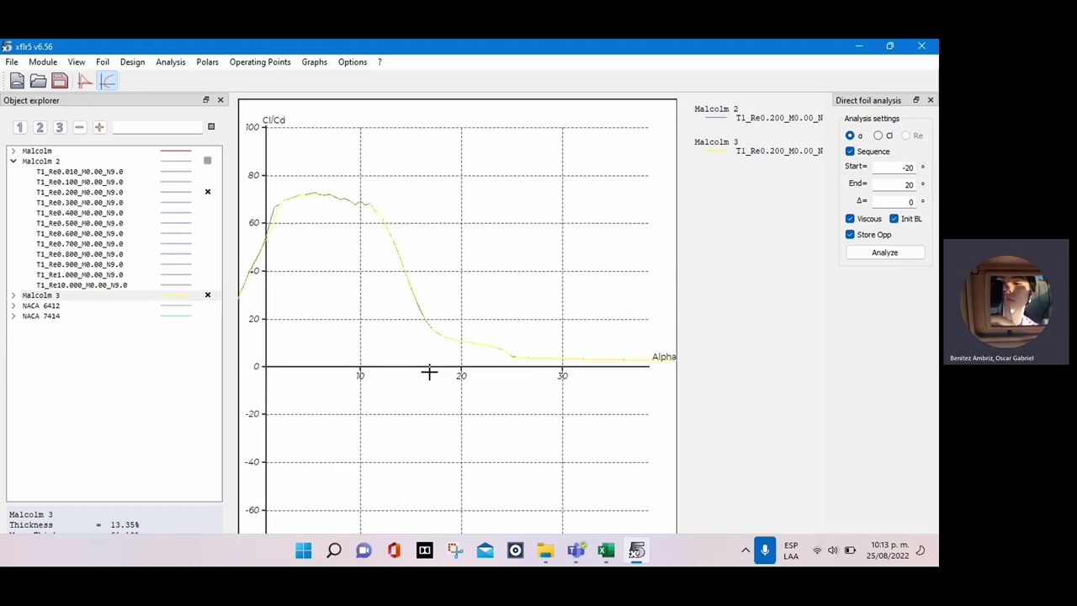
scroll(505, 353, down, 5)
scroll(401, 266, up, 15)
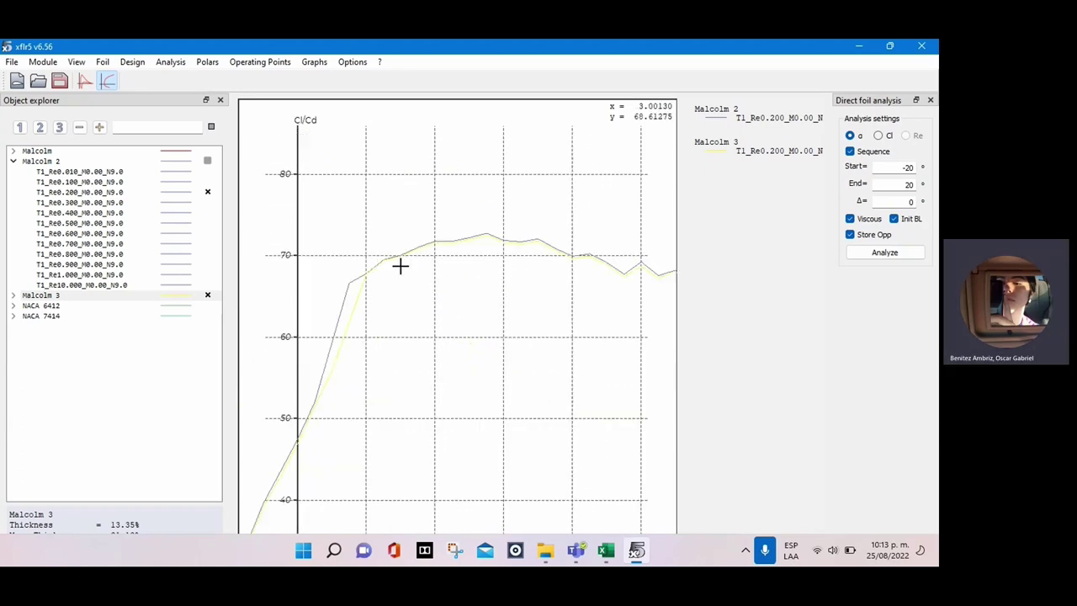
Step: Switch to inverse foil design for the Malcolm foil and select the Full Inverse method
key(F6)
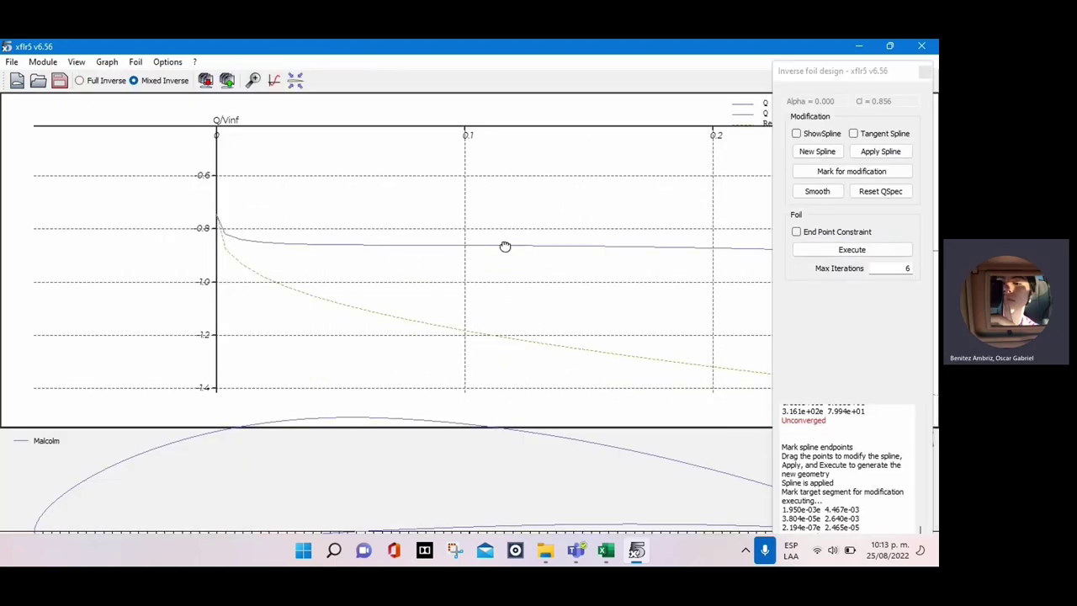
scroll(288, 267, down, 4)
drag(365, 267, 173, 279)
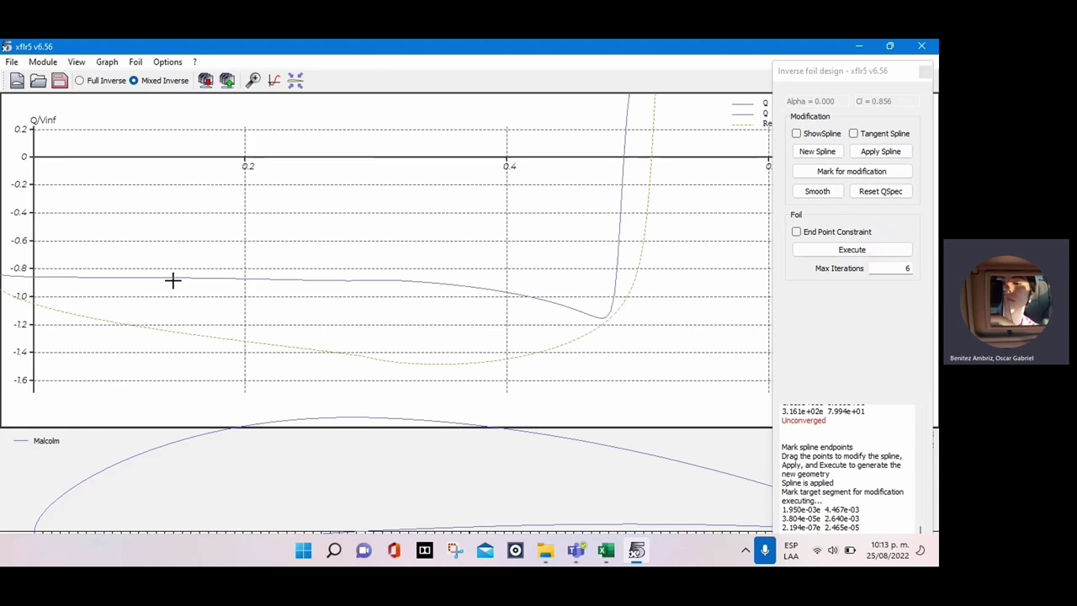
scroll(325, 289, down, 4)
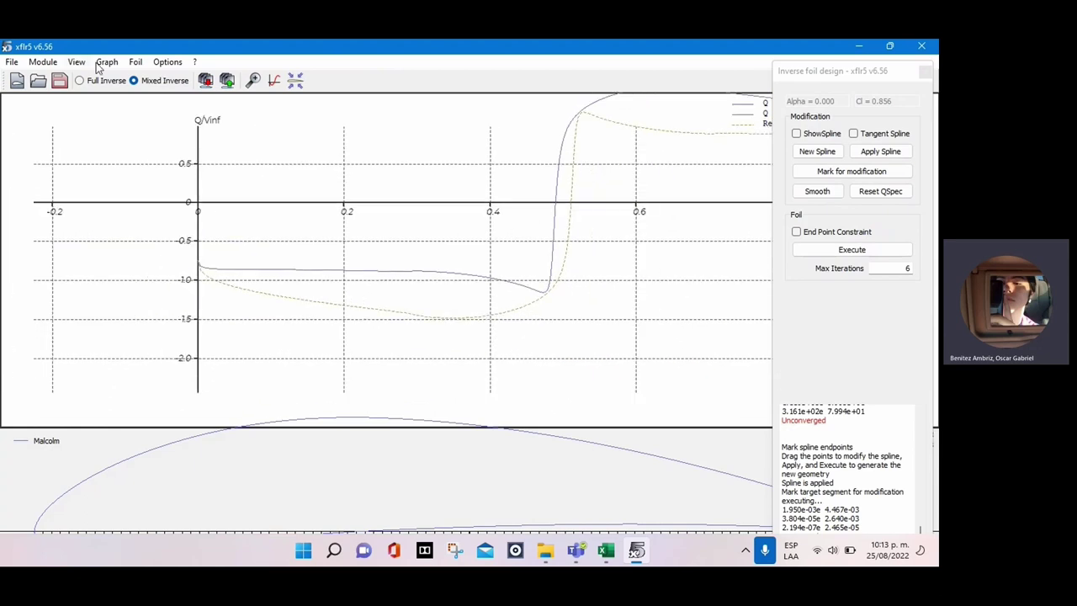
click(80, 81)
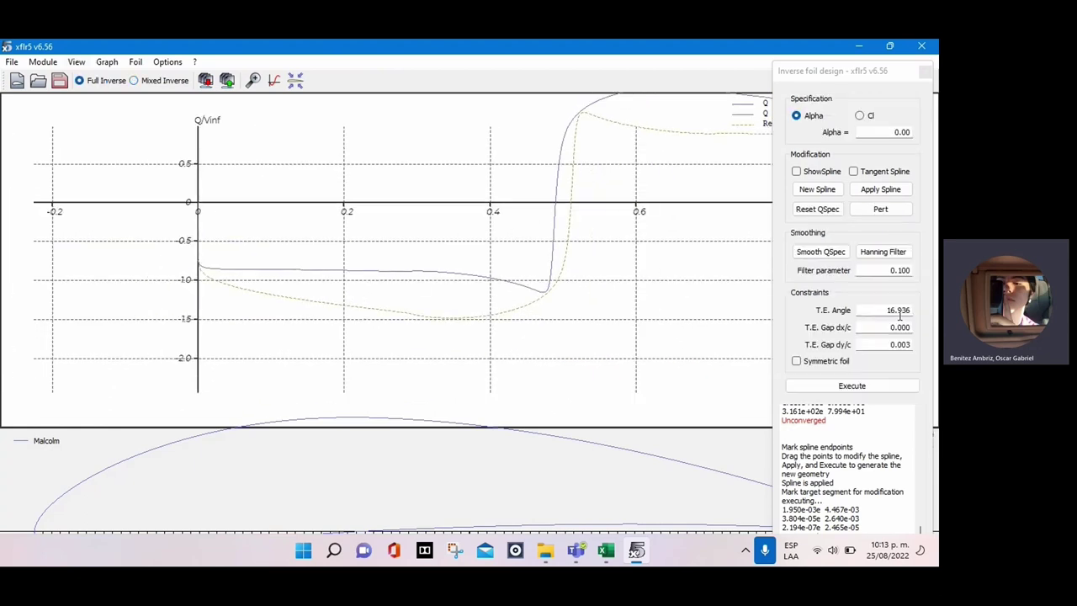
scroll(457, 469, down, 5)
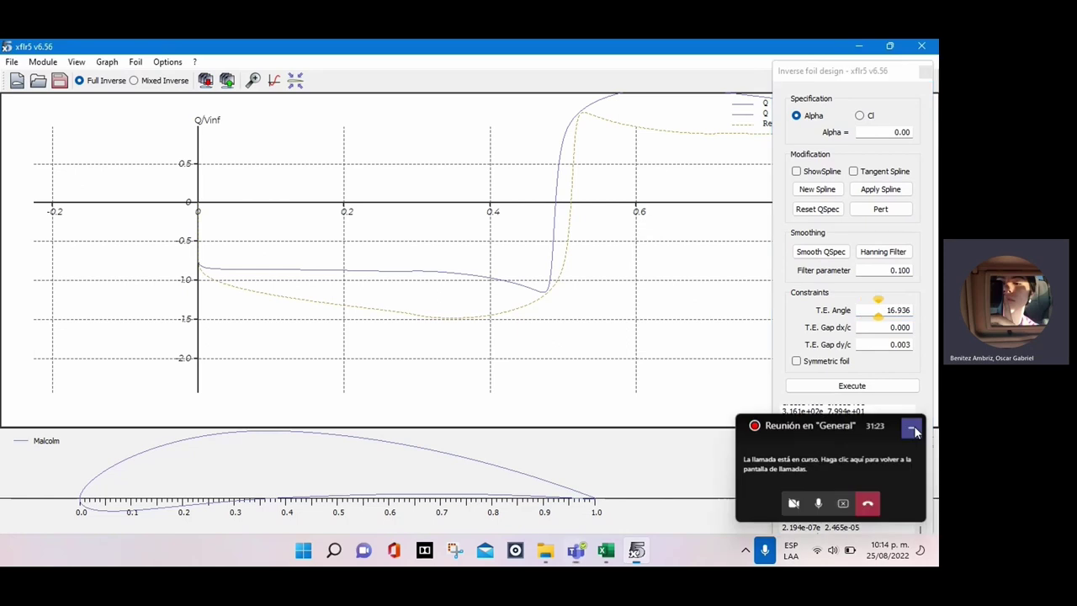
Step: Set the trailing edge angle constraint to 5.936 and execute the full inverse design on Malcolm
click(912, 429)
click(892, 310)
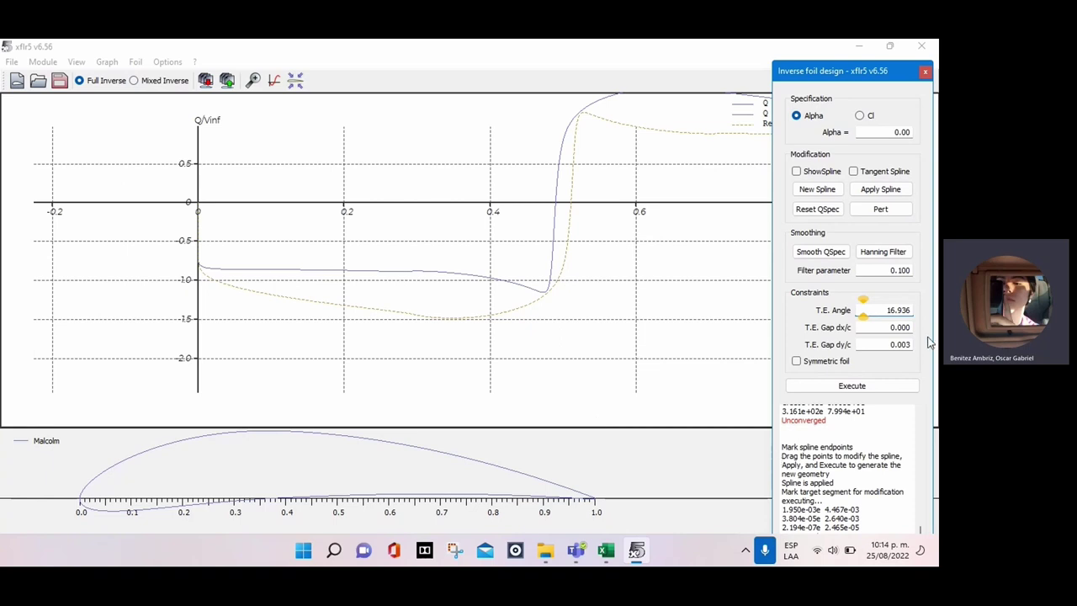
key(BackSpace)
text(5)
click(858, 388)
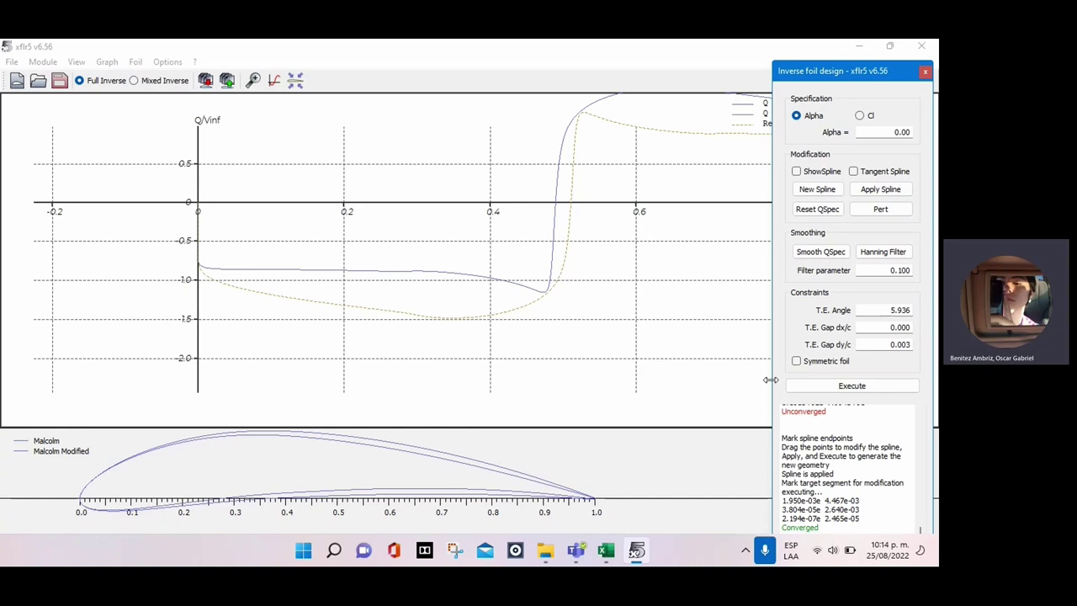
Step: Store the modified foil under the name Malcolm 4
click(234, 80)
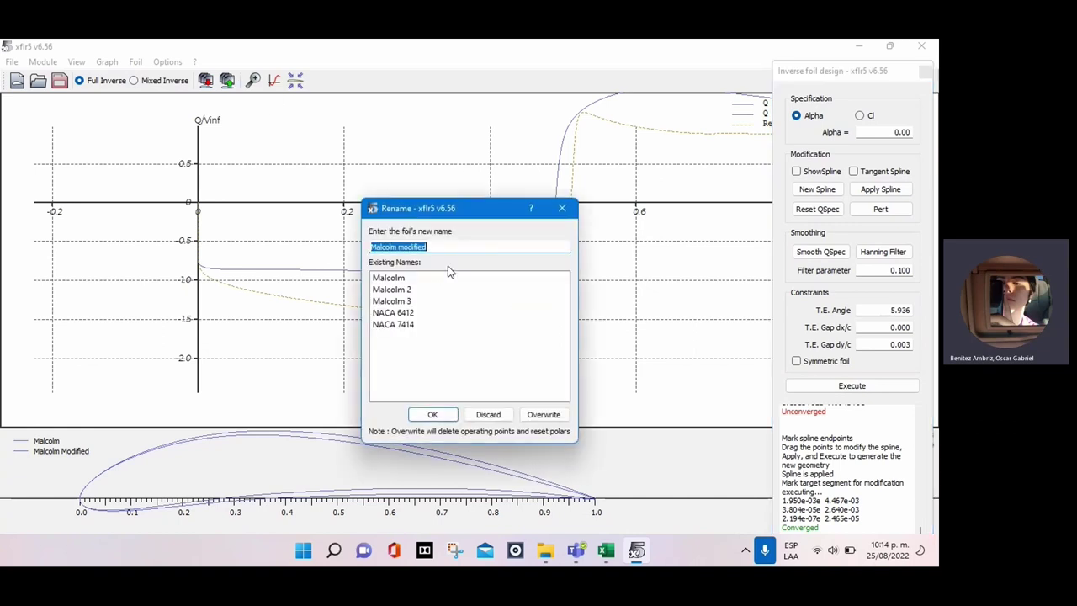
text(Malcom)
key(BackSpace)
text(lm 4)
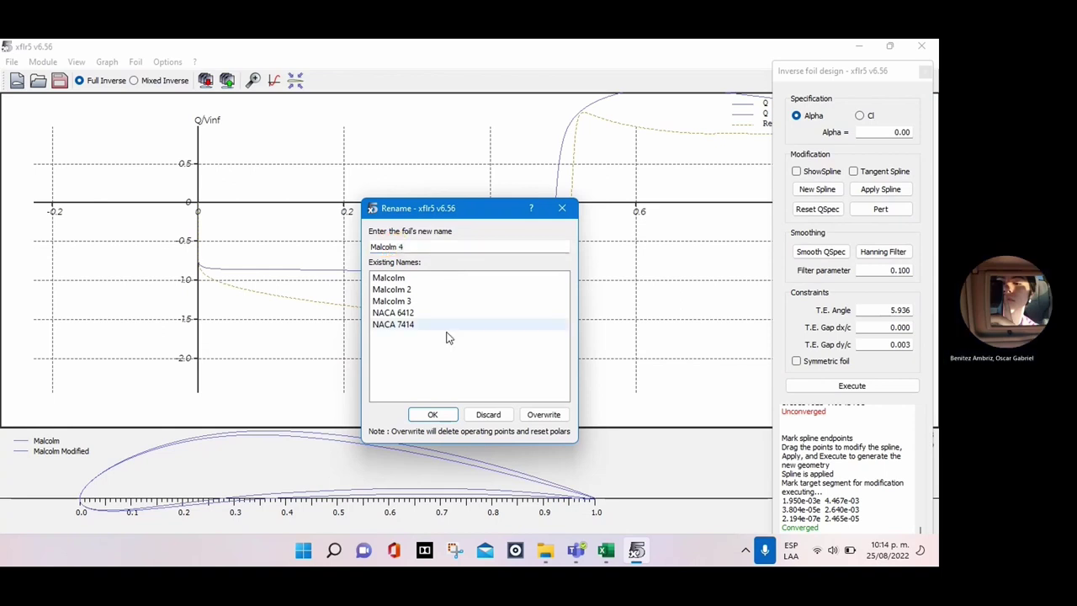
click(425, 414)
Step: Return to direct foil analysis and run the multi-threaded batch analysis for Malcolm 4 at Re 200000, alpha -20 to 60 in 0.5 increments
key(F6)
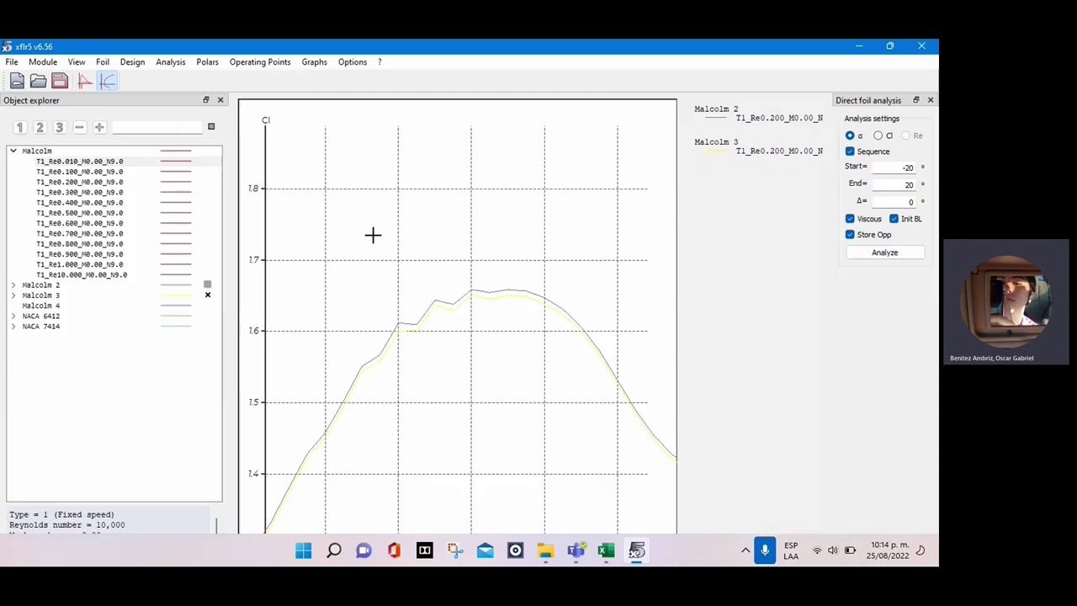
key(ctrl+F6)
click(126, 82)
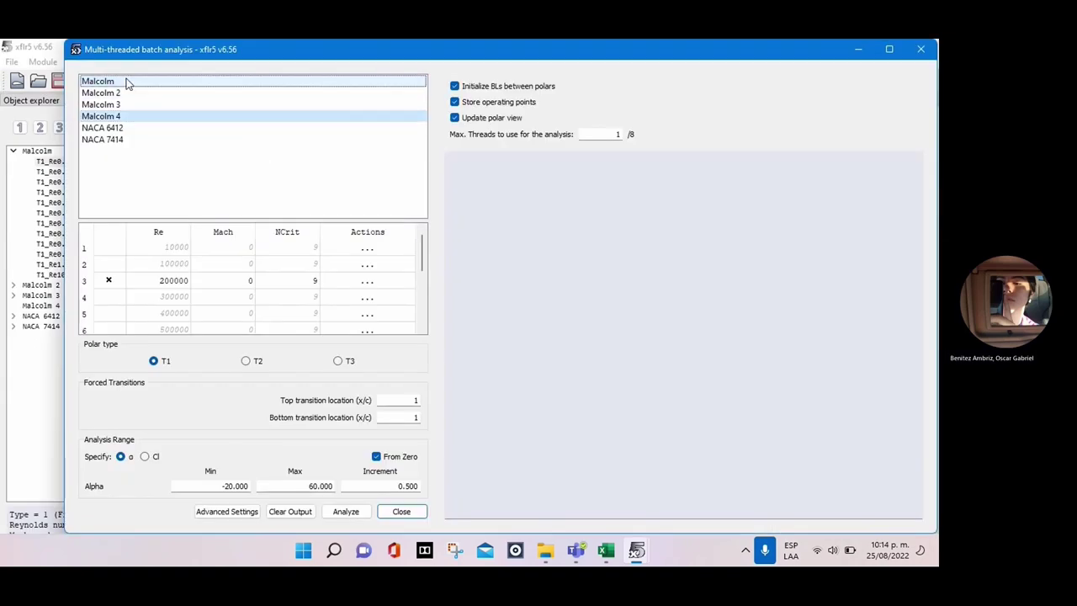
click(345, 511)
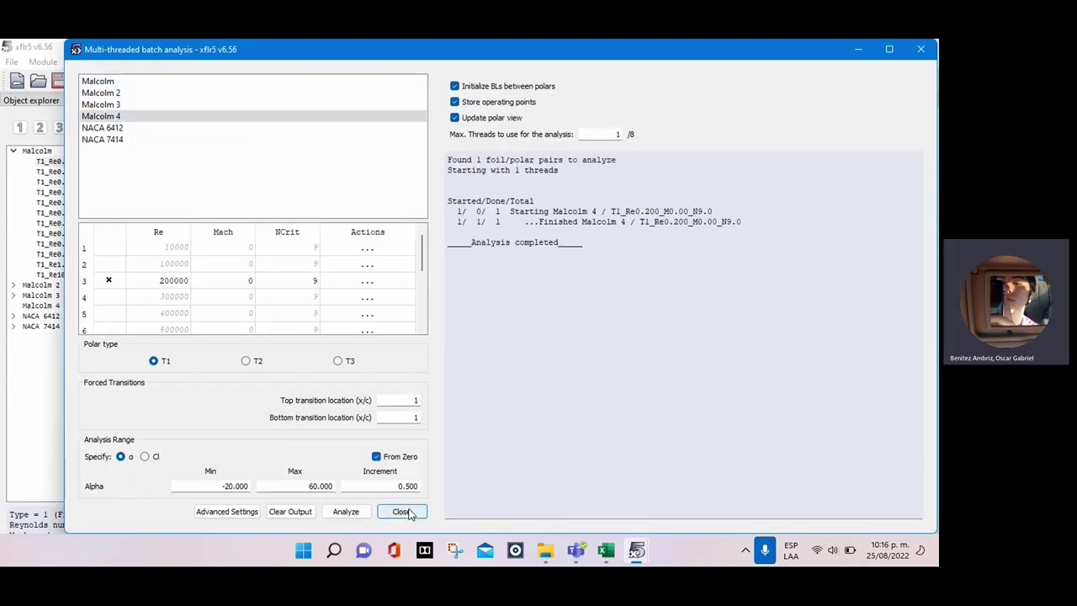
click(409, 513)
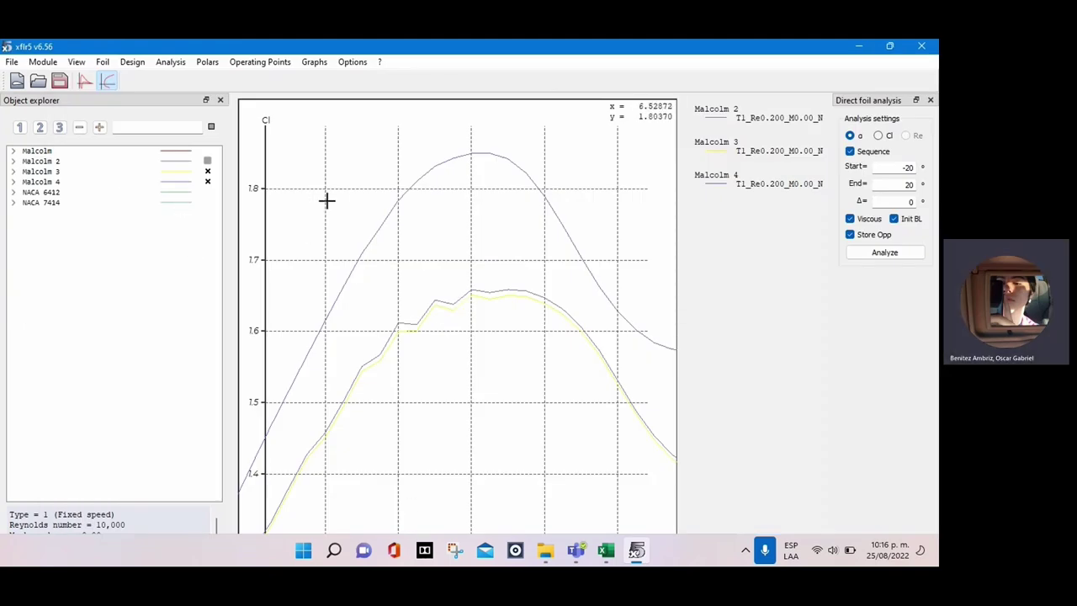
Step: Compare the Cl curve of Malcolm 4 with Malcolm 2 and Malcolm 3, temporarily showing all the Malcolm polars as well
scroll(437, 314, down, 1)
scroll(437, 314, down, 3)
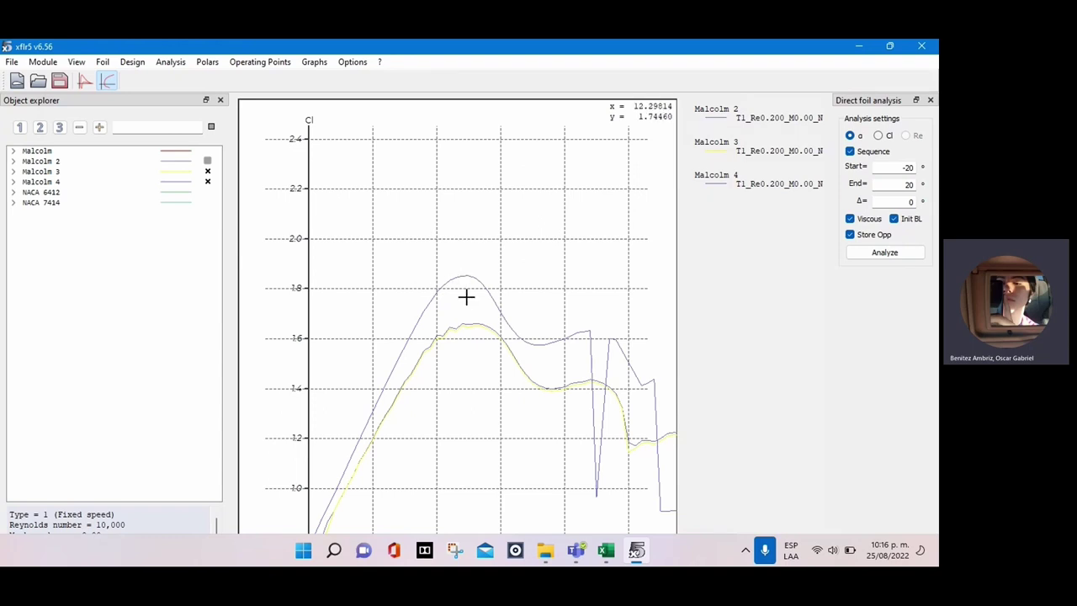
click(210, 151)
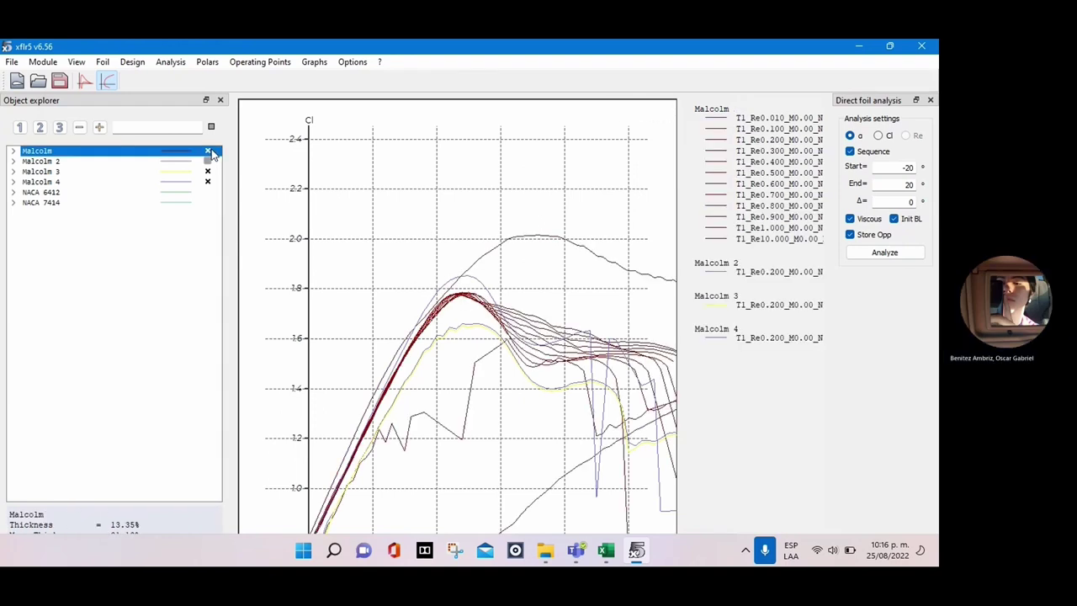
click(209, 151)
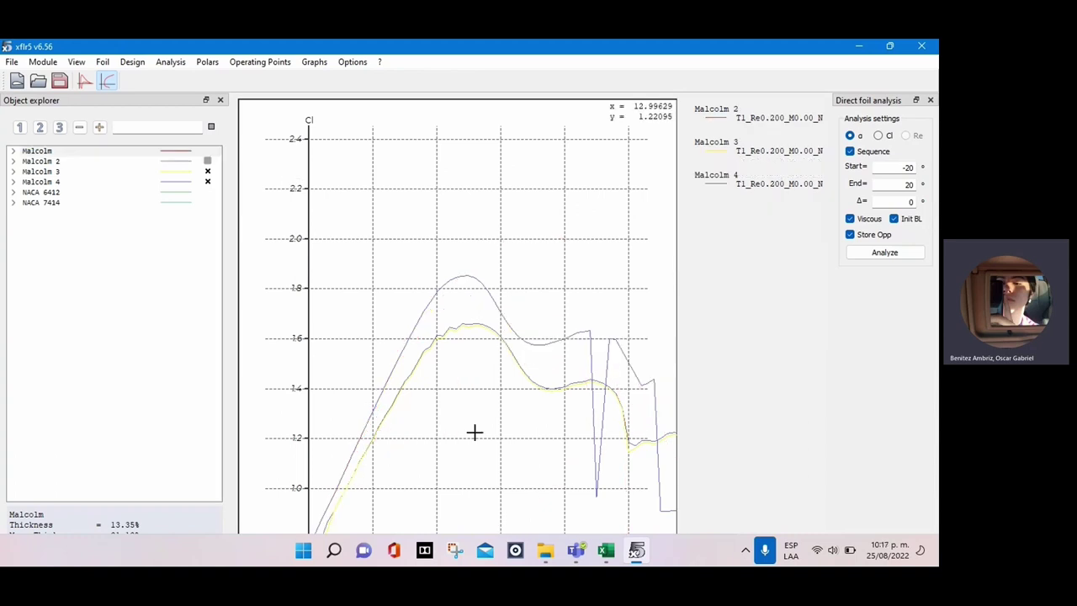
Step: Load the Malcolm 4 foil in full inverse design and examine its shape near the trailing edge
key(ctrl+3)
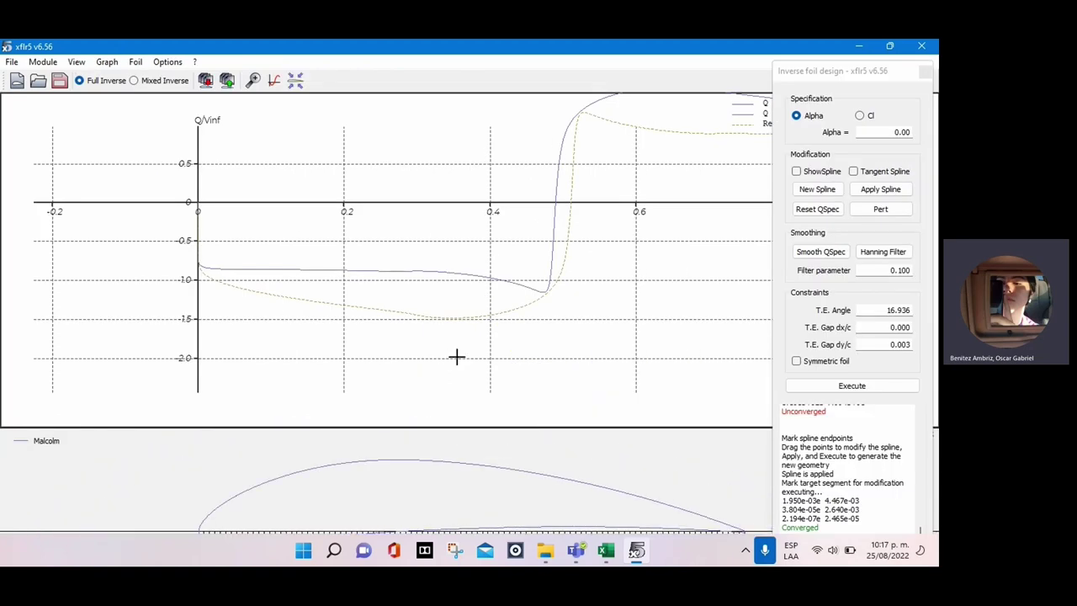
drag(457, 356, 319, 326)
drag(393, 501, 365, 472)
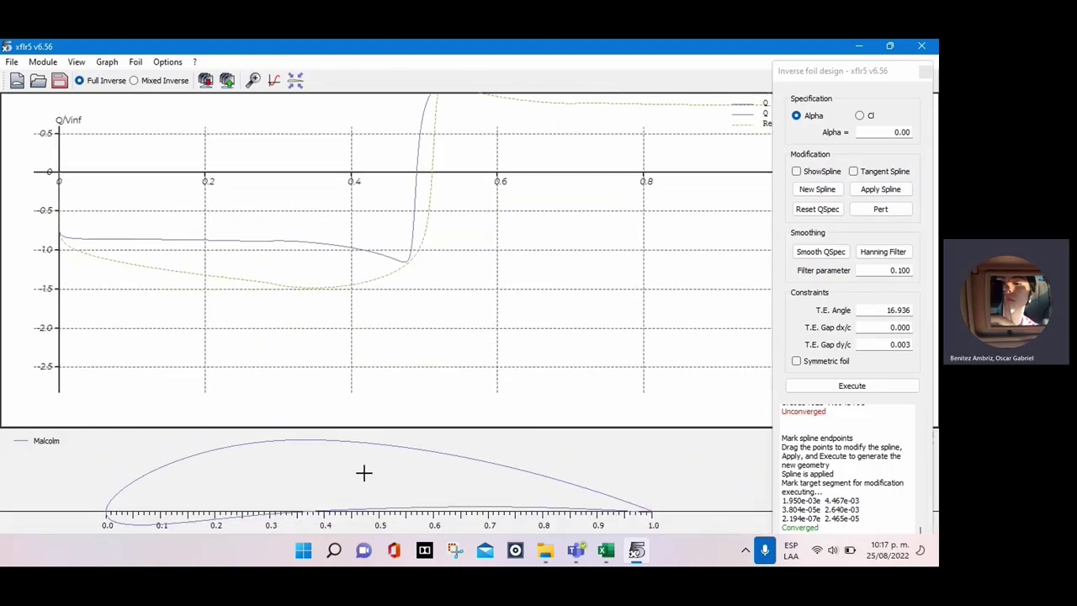
click(209, 83)
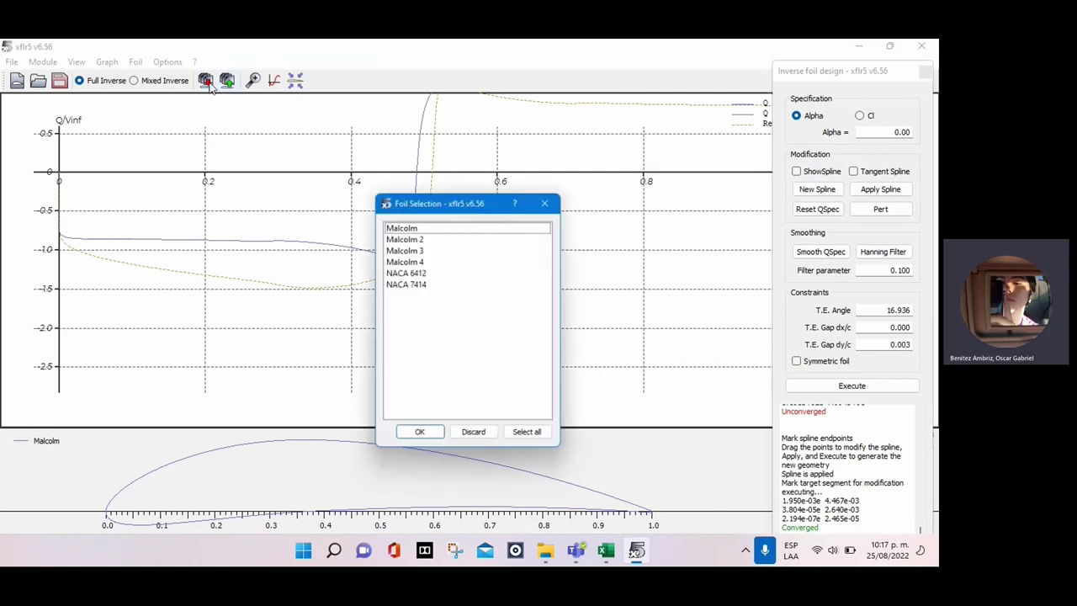
click(416, 261)
click(429, 437)
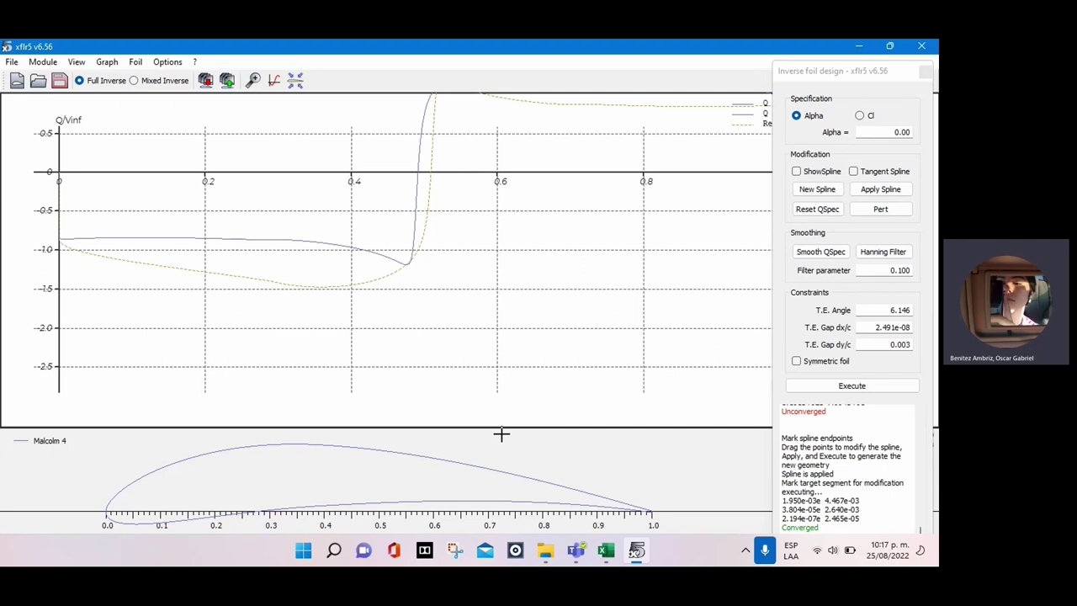
drag(623, 508, 457, 457)
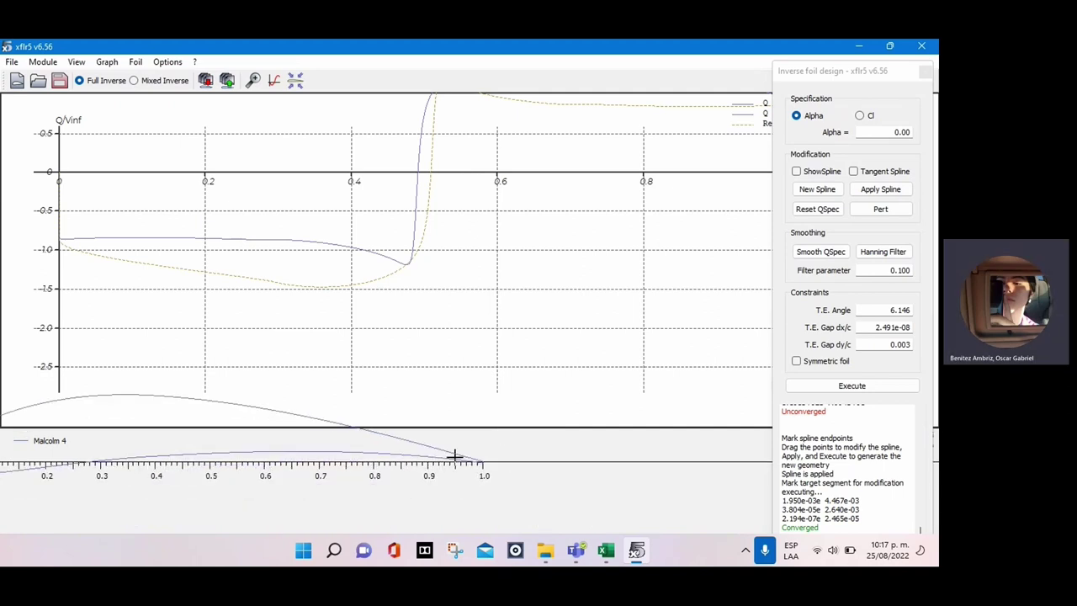
key(r)
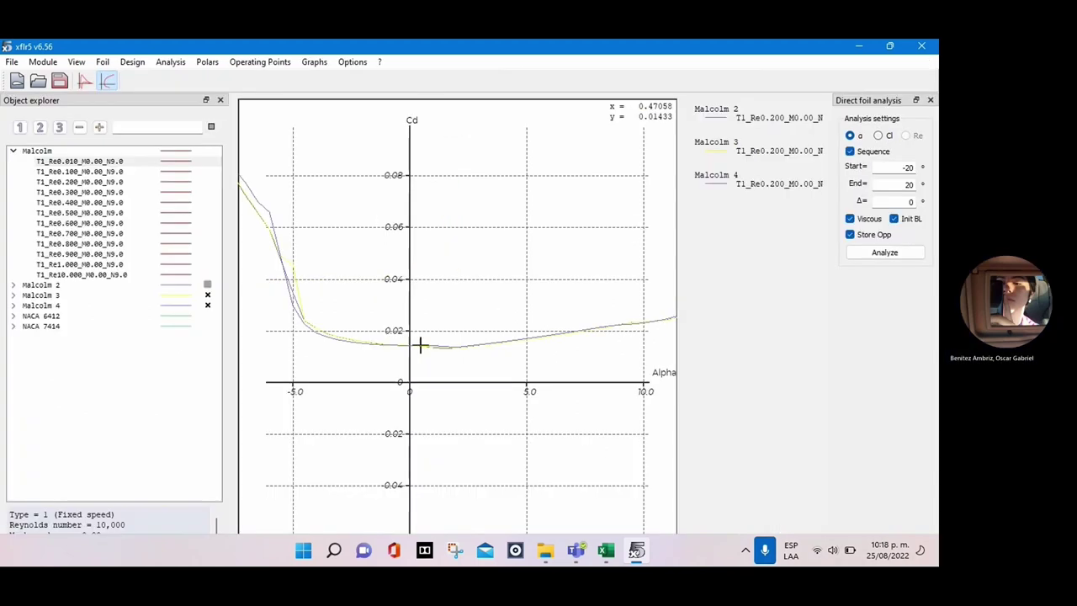
Step: Compare the Cd and Cl/Cd curves of Malcolm 2, Malcolm 3 and Malcolm 4 against alpha
scroll(421, 344, up, 5)
scroll(413, 364, up, 1)
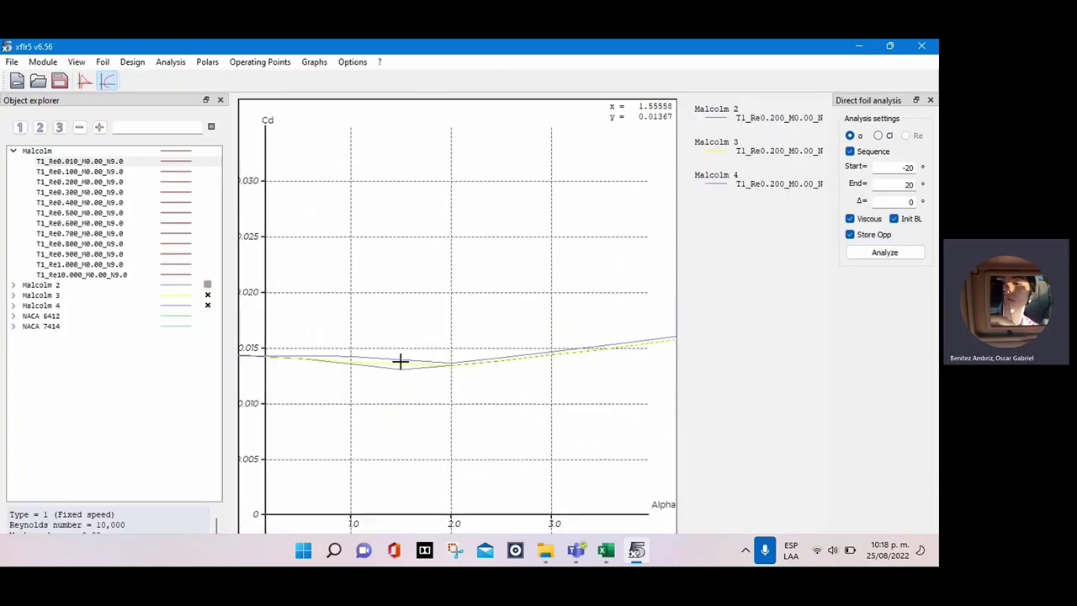
scroll(383, 370, up, 2)
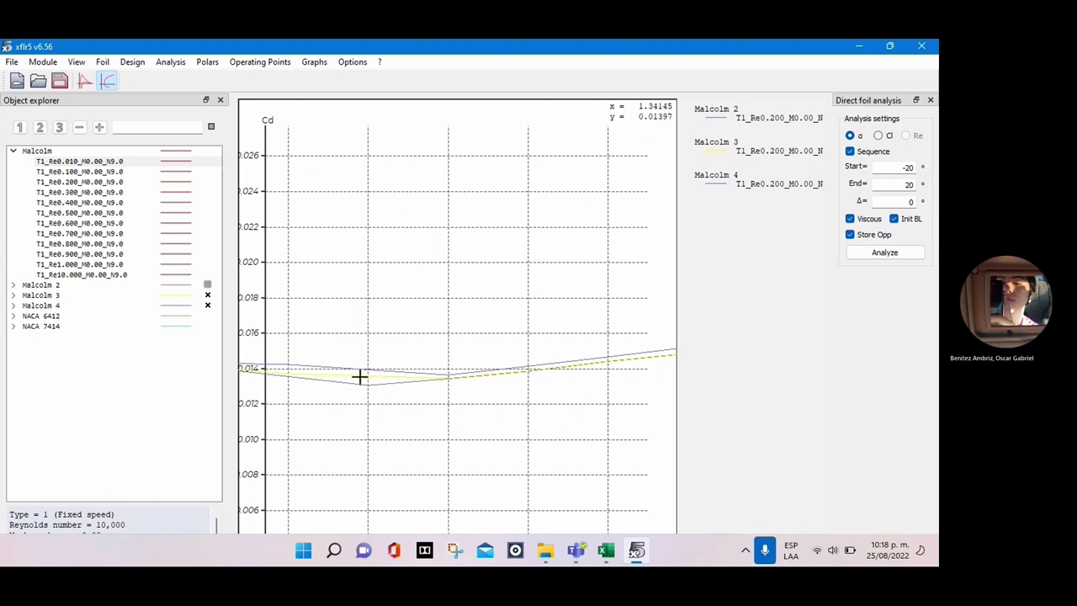
key(3)
key(4)
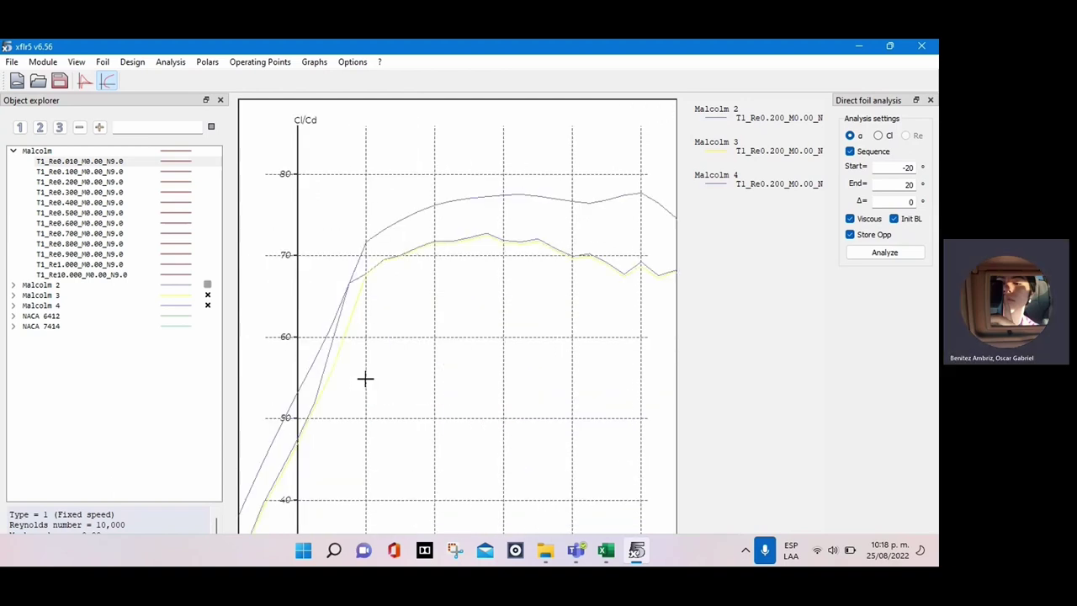
scroll(464, 219, down, 2)
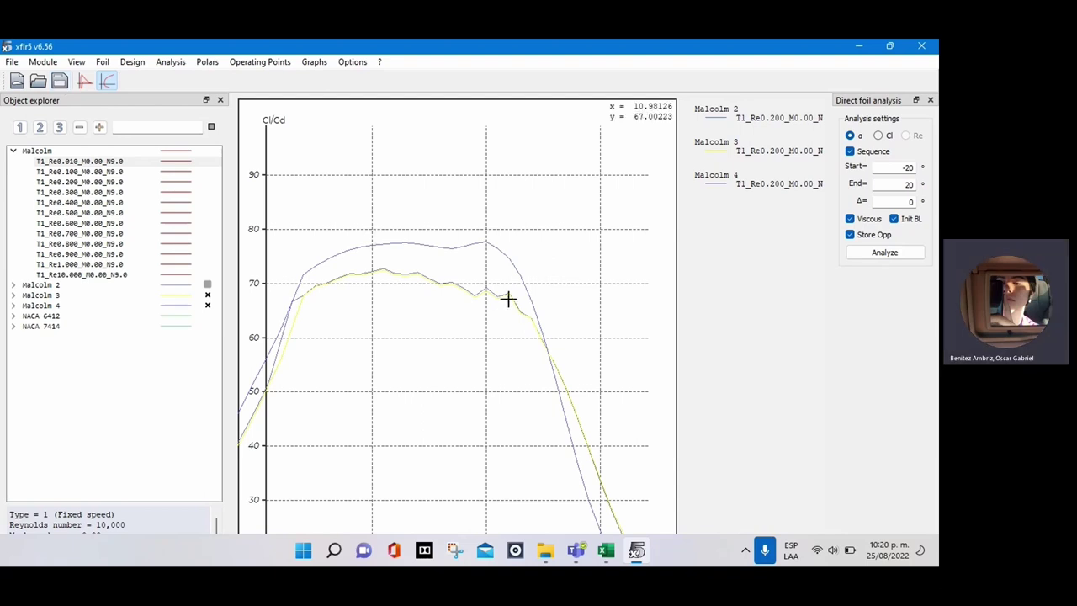
Step: Open the project file Flaps.xfl from folder 3 of Material video
click(12, 64)
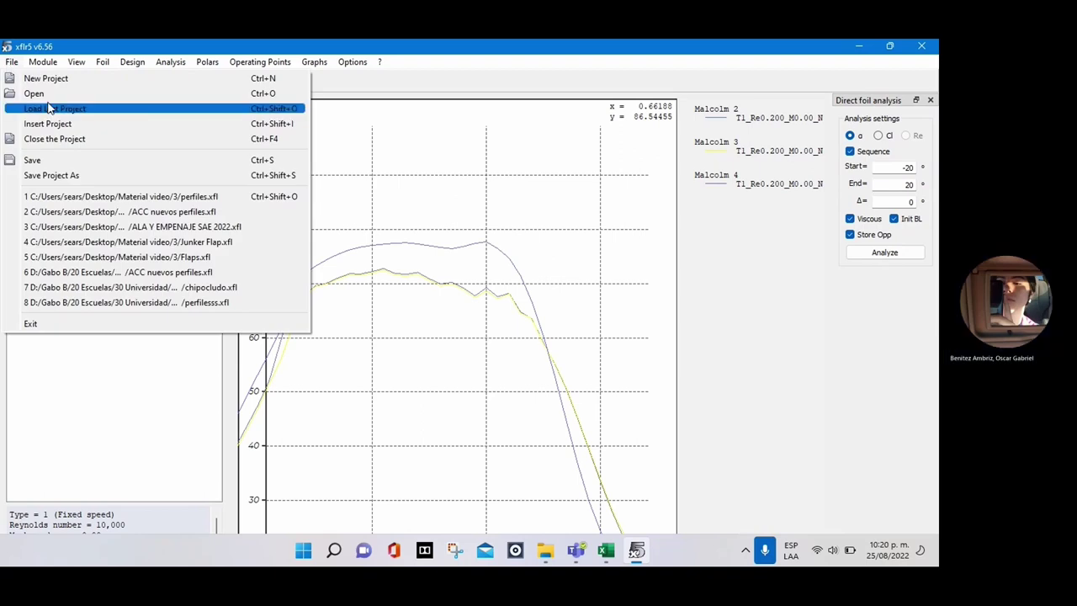
click(50, 93)
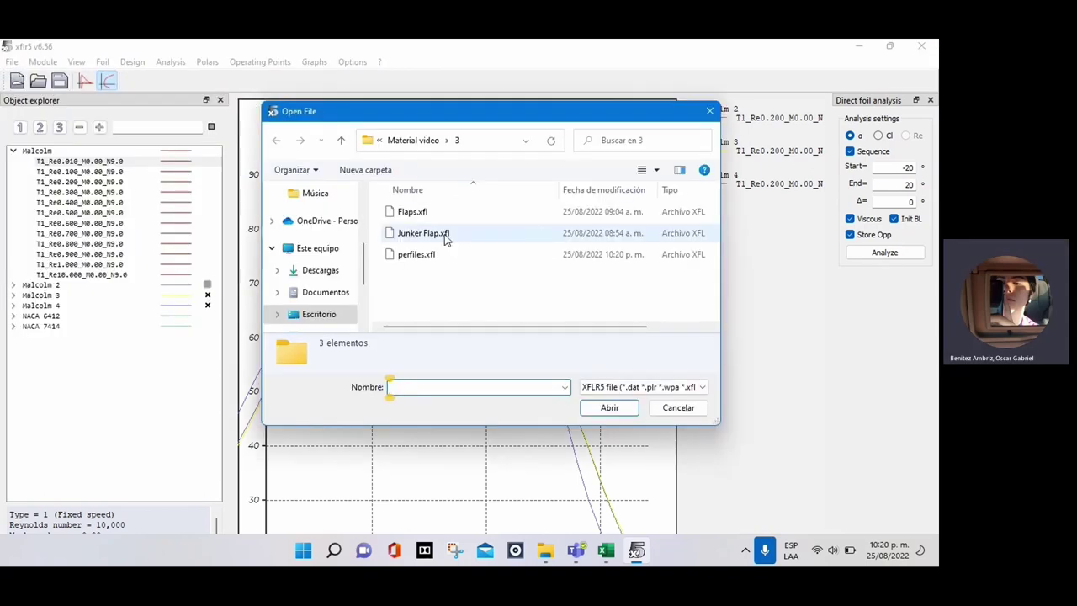
click(431, 255)
key(Up)
key(Up)
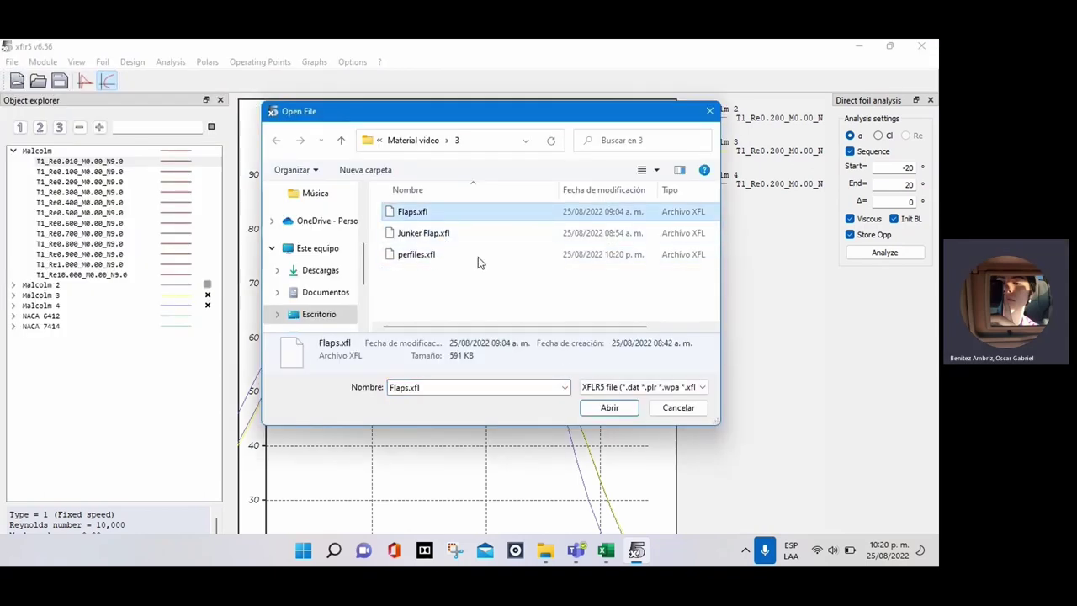
click(594, 407)
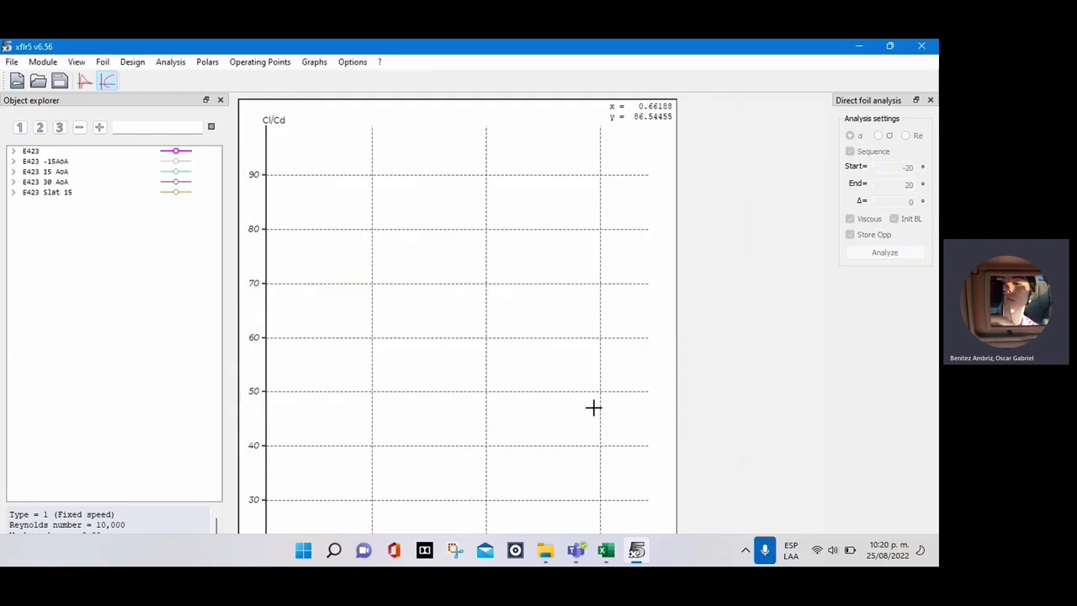
Step: In direct foil design, show E423 and its -15, 15, 30 AoA and Slat 15 variants, and hide E423 and E423 -15AoA again
key(F3)
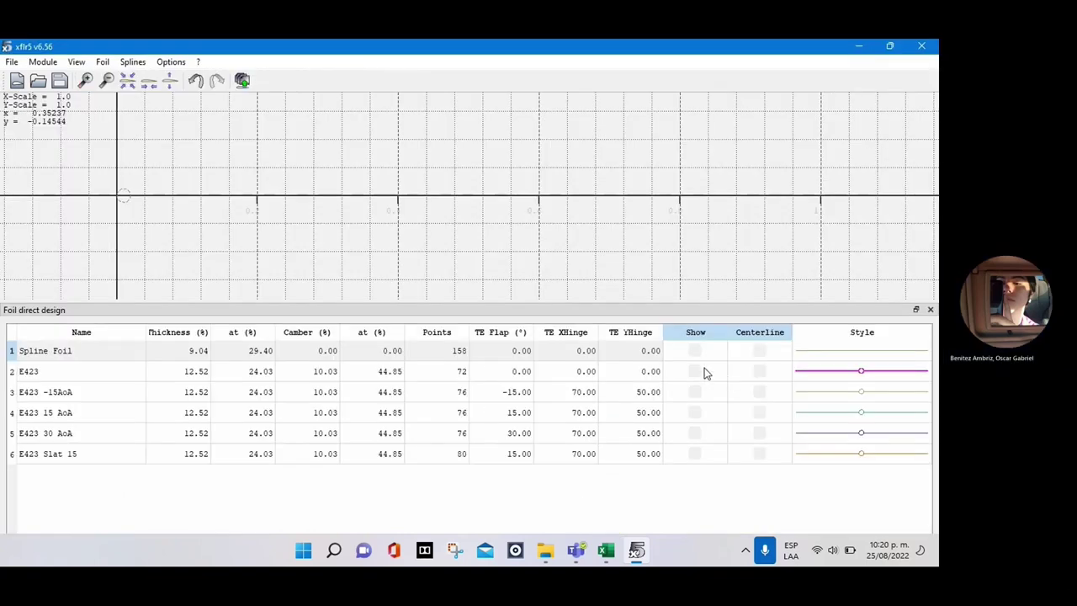
click(695, 371)
drag(481, 250, 474, 278)
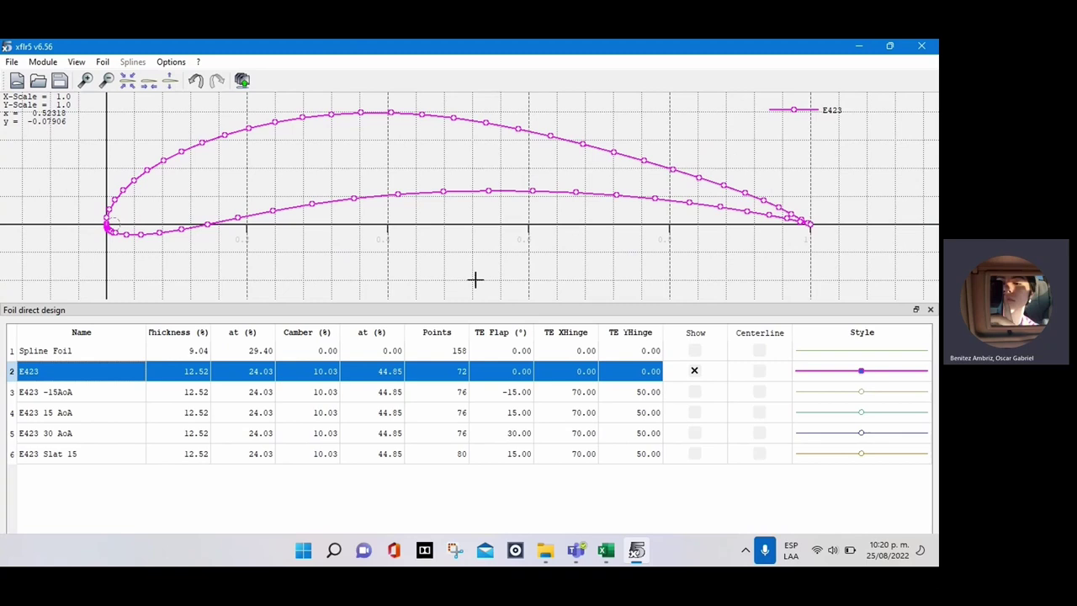
click(695, 393)
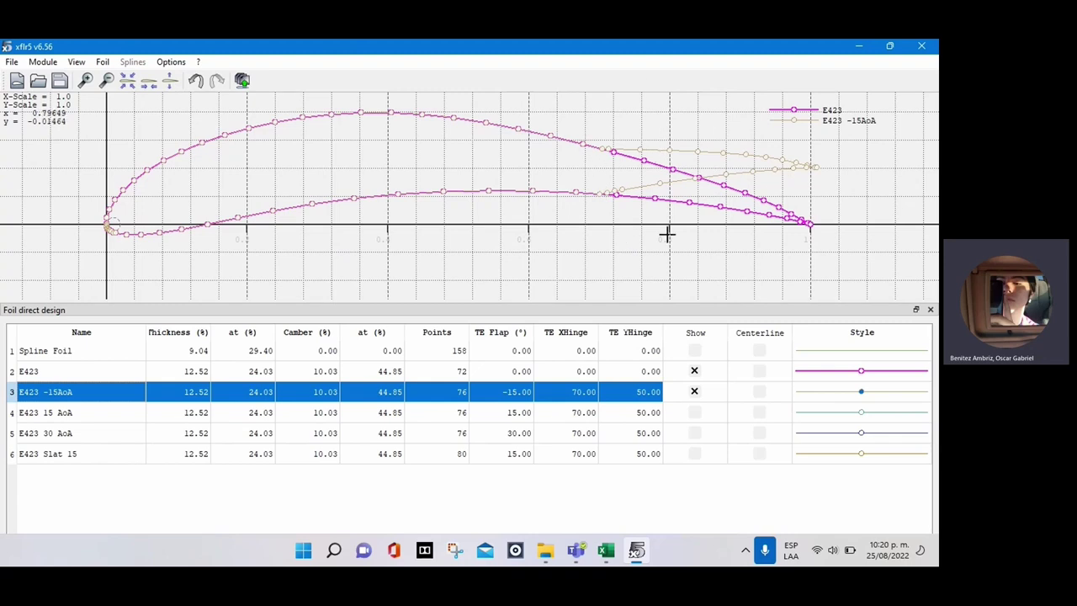
click(693, 414)
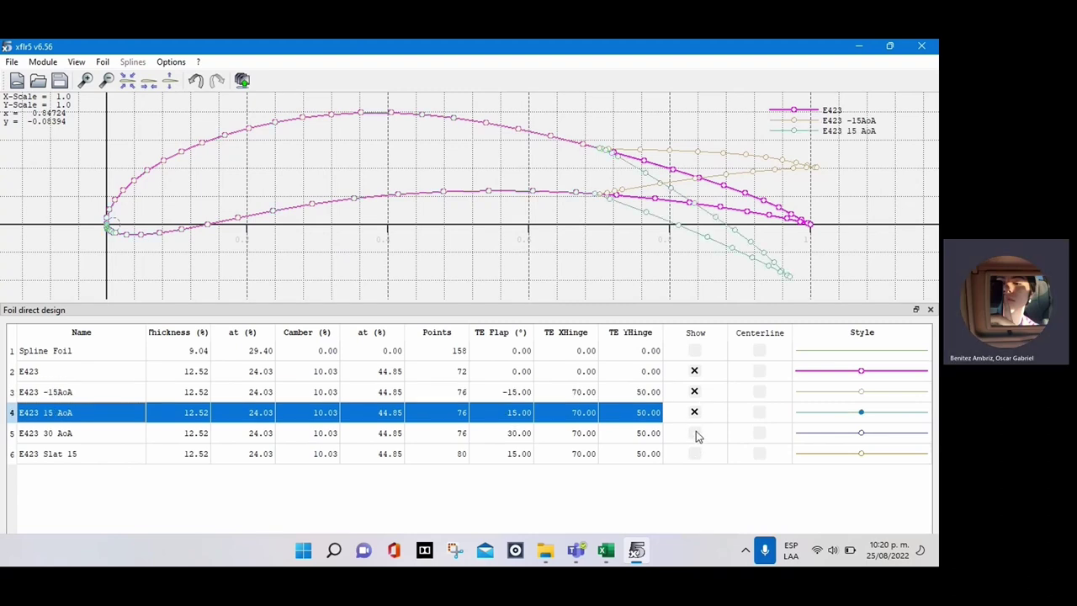
click(695, 434)
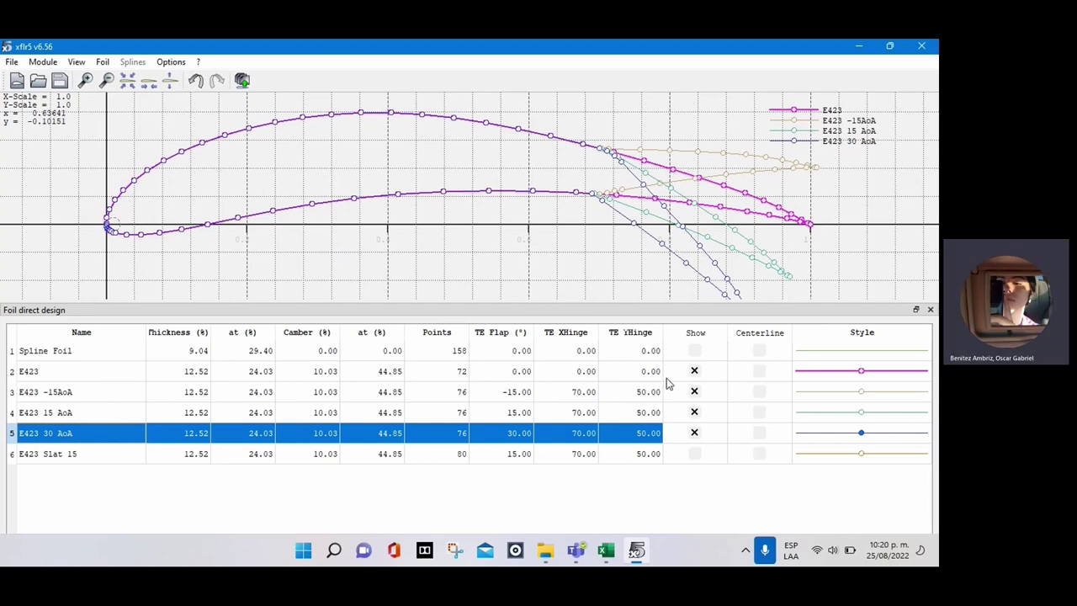
click(695, 455)
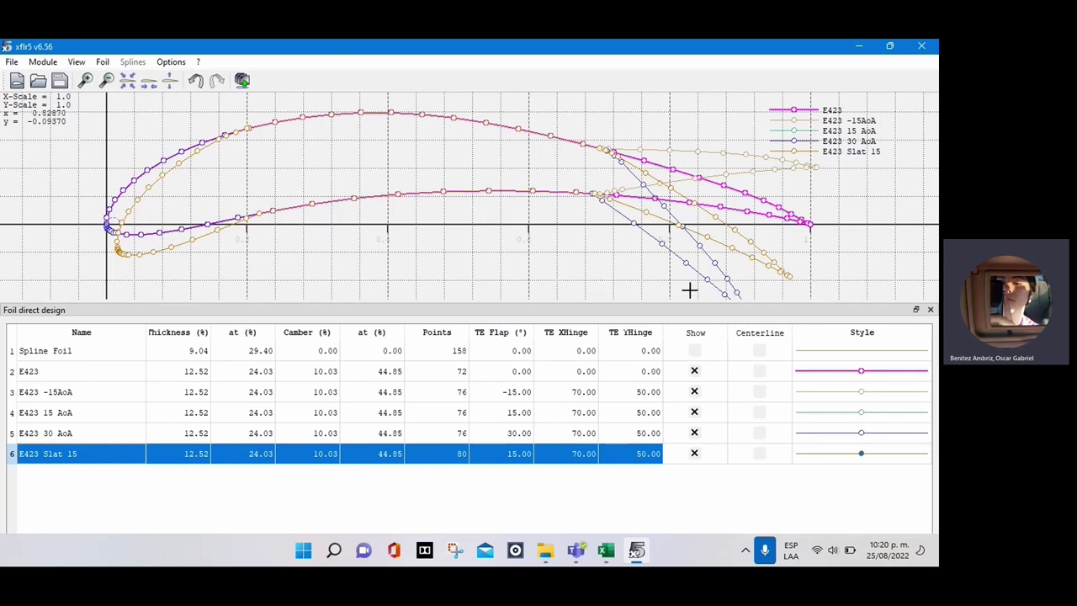
click(696, 371)
click(695, 393)
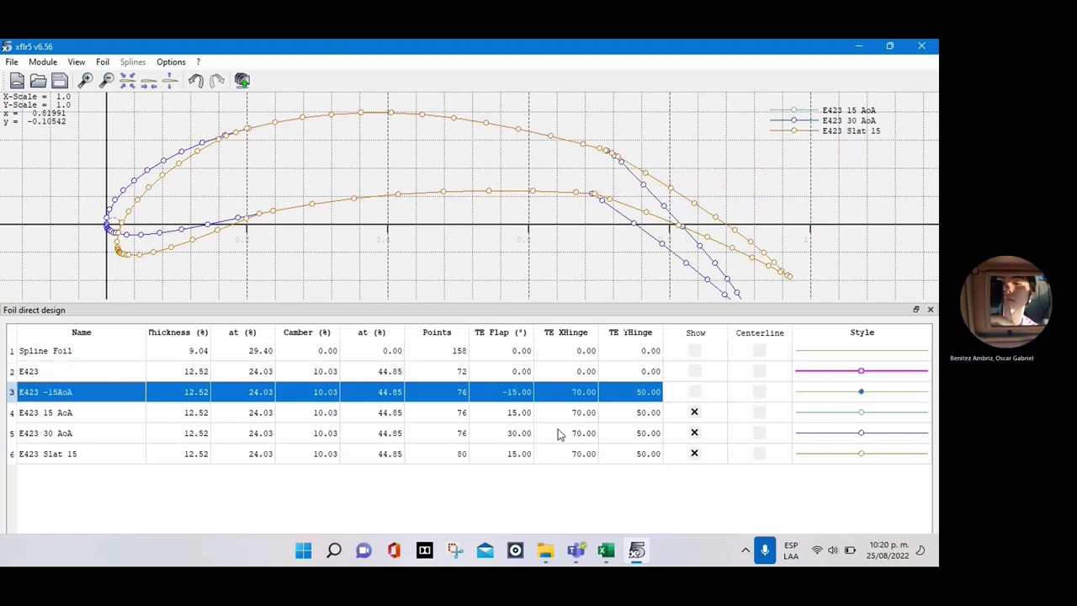
Step: Try flap settings on E423 -15AoA with the leading-edge flap enabled and trailing-edge hinge Y at 60% thickness, and discard them
click(102, 61)
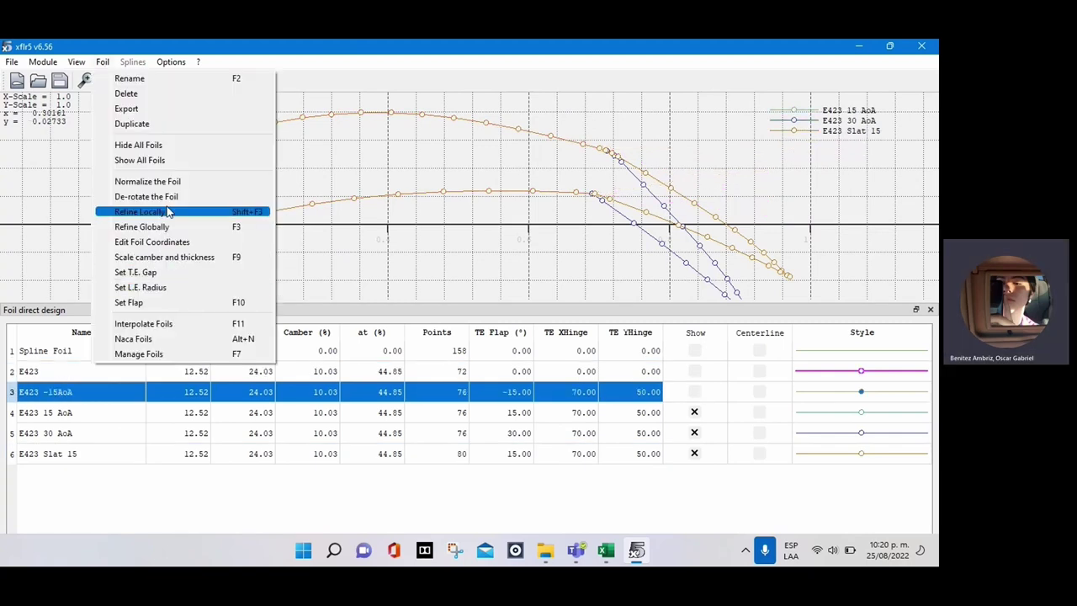
click(160, 302)
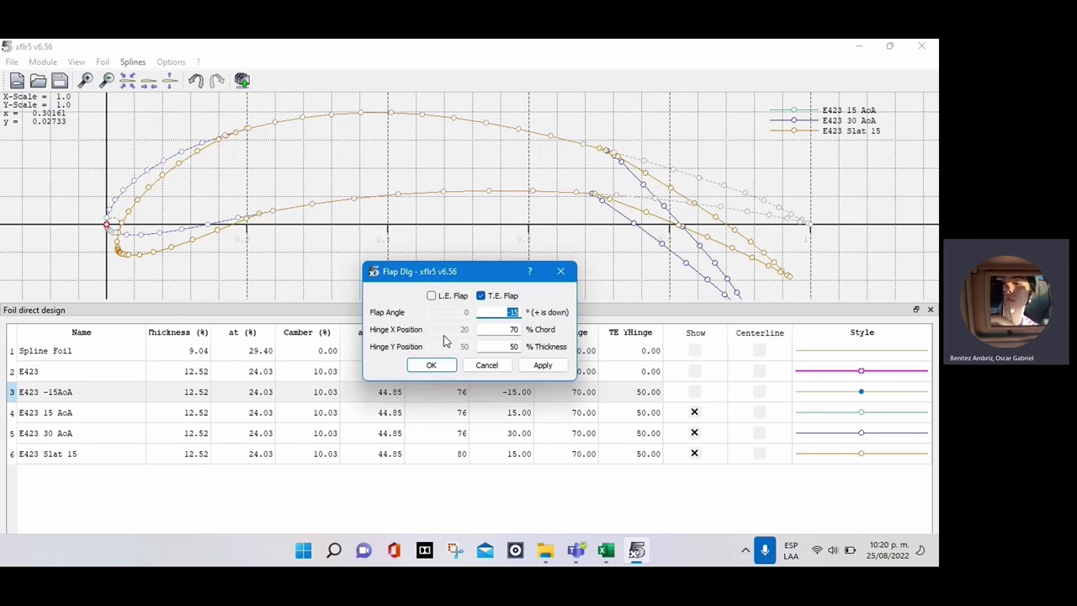
click(437, 300)
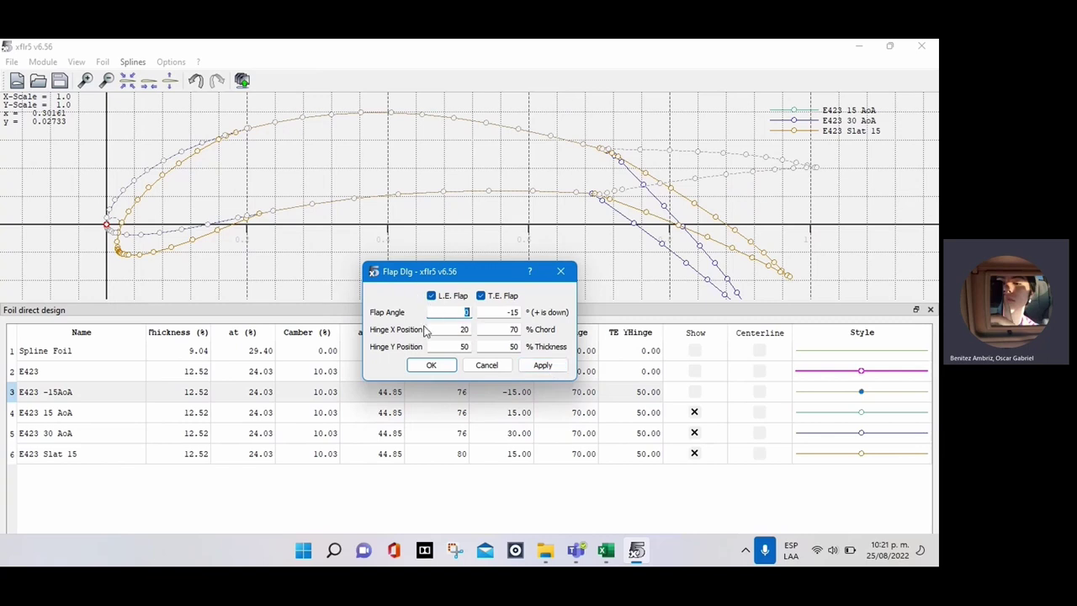
click(469, 331)
click(514, 331)
click(532, 364)
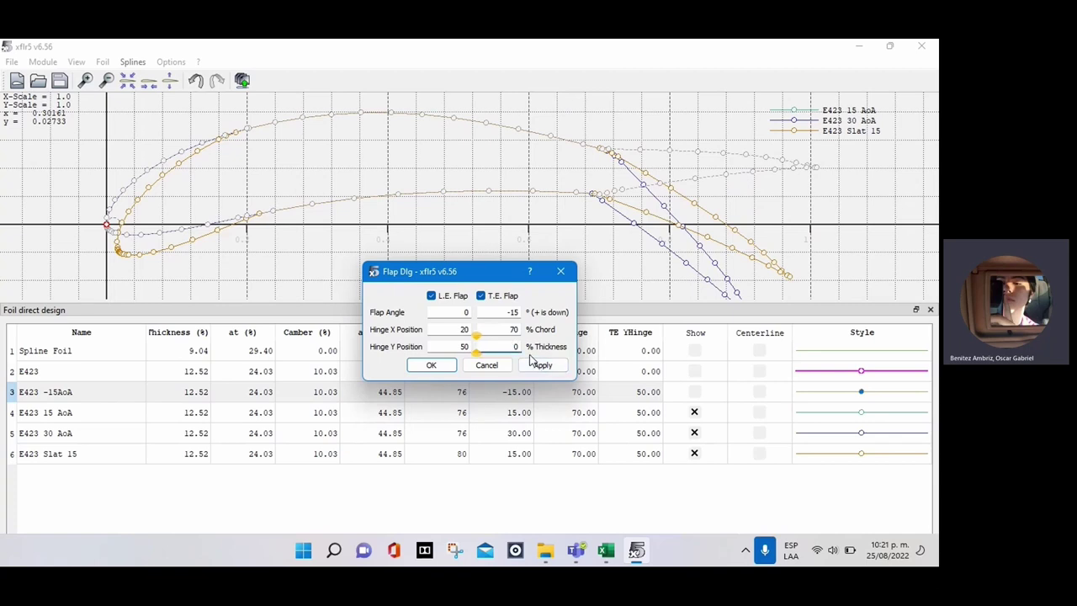
text(6)
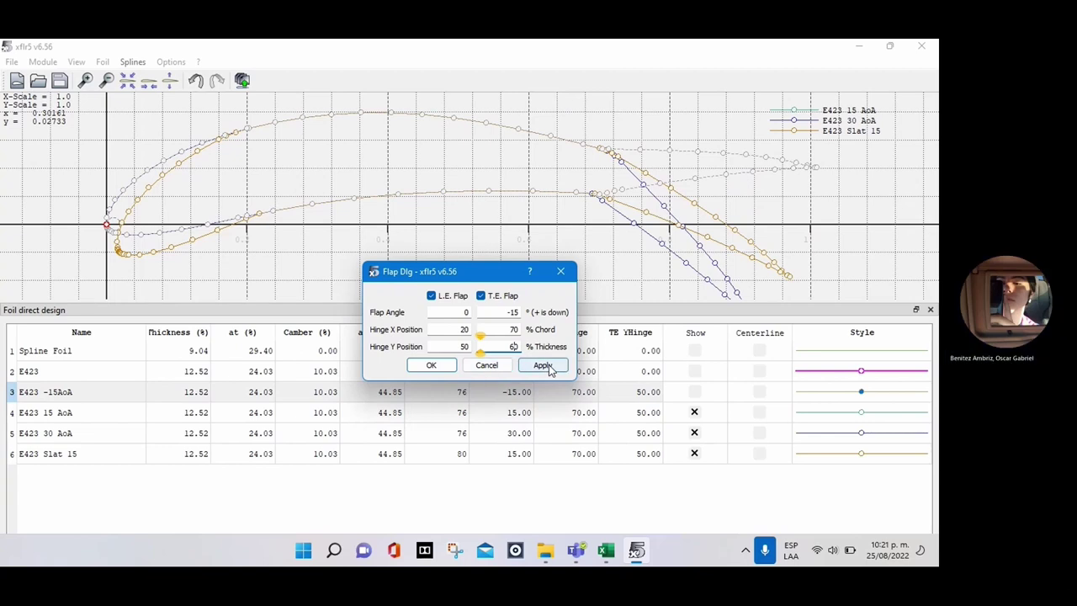
click(547, 367)
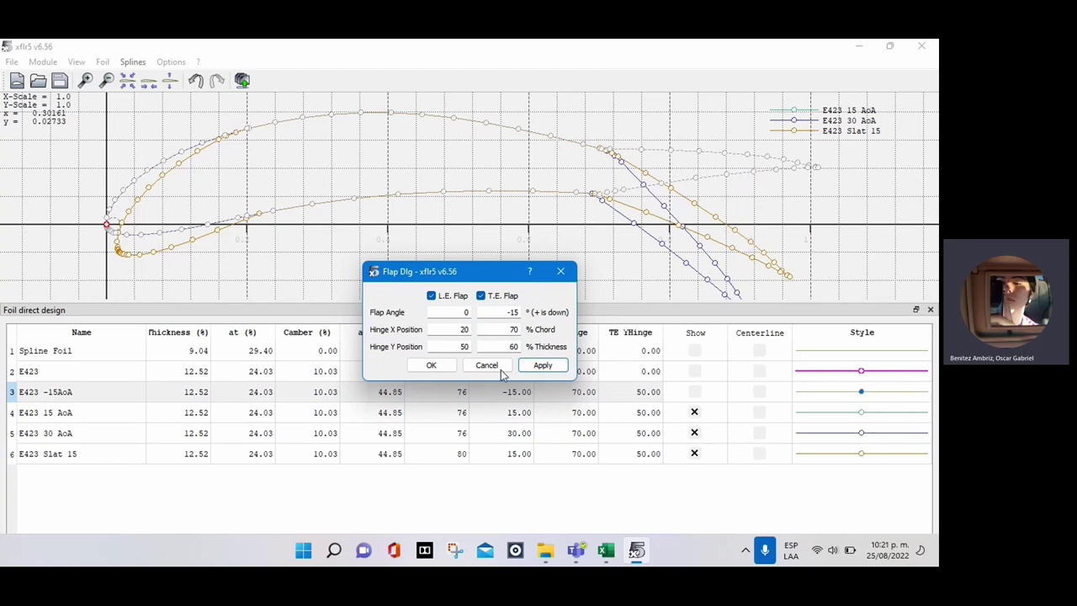
click(560, 271)
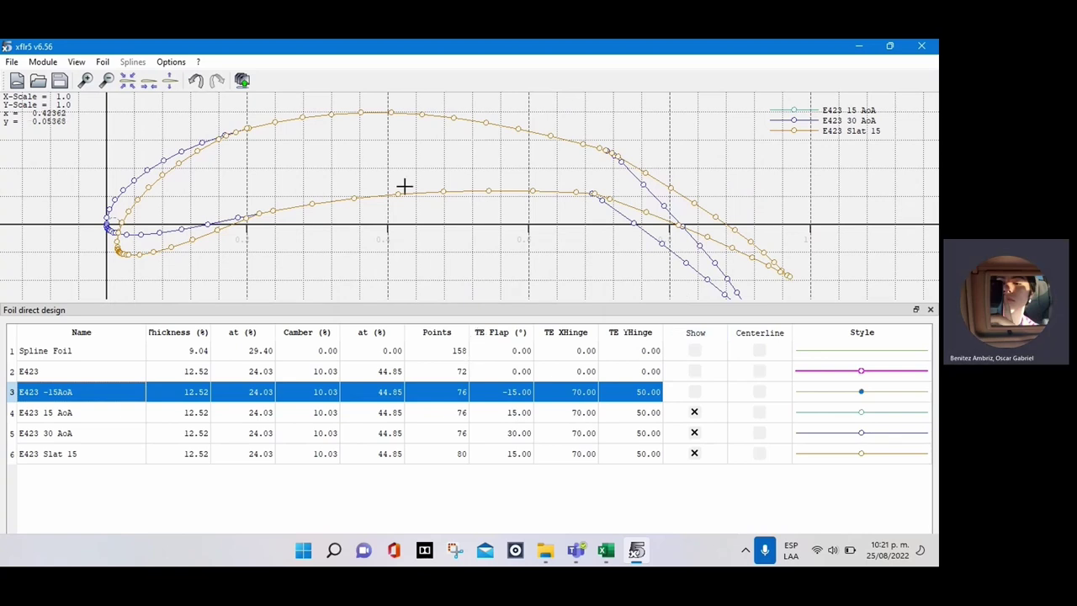
Step: Return to direct foil analysis and list the polars stored under E423 -15AoA
key(F5)
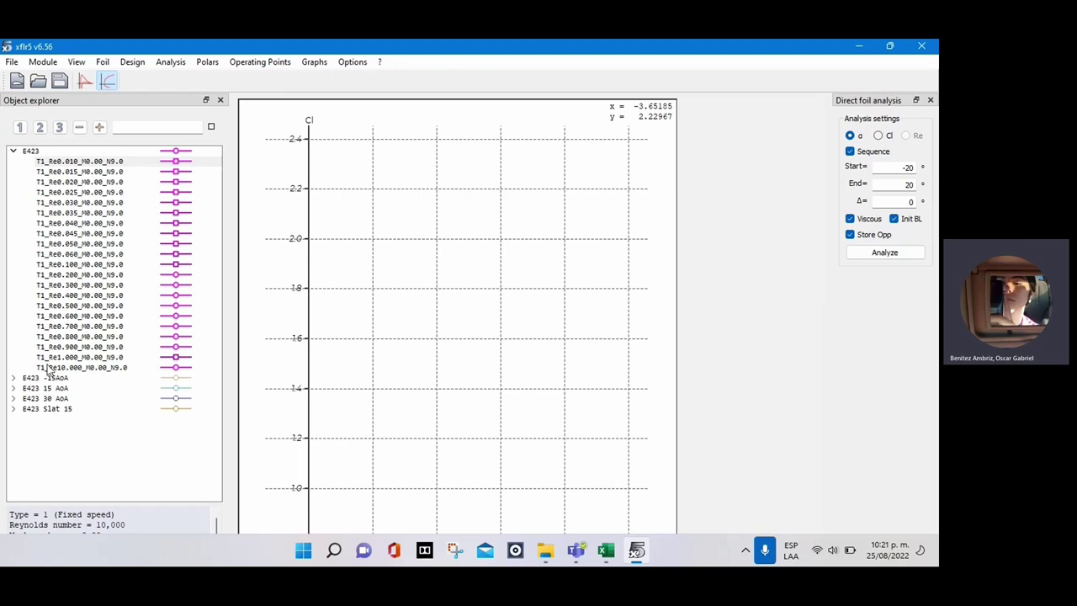
click(28, 378)
click(13, 378)
scroll(74, 404, down, 2)
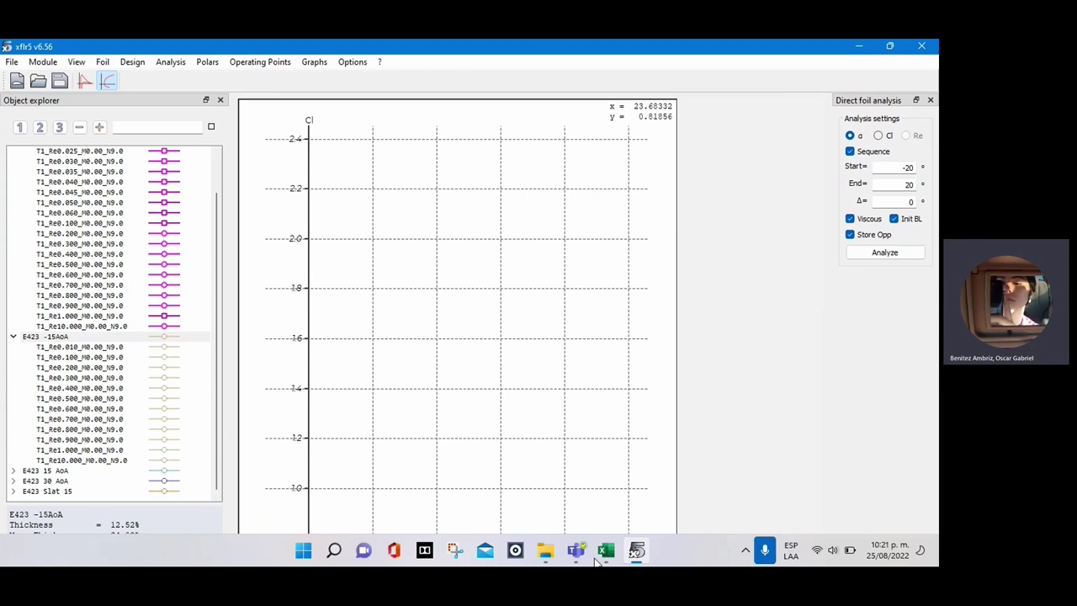
Step: Switch to File Explorer, browse to folder 3 of Material video and open the exported polar file E423 FLAP 15 RE 300
click(544, 553)
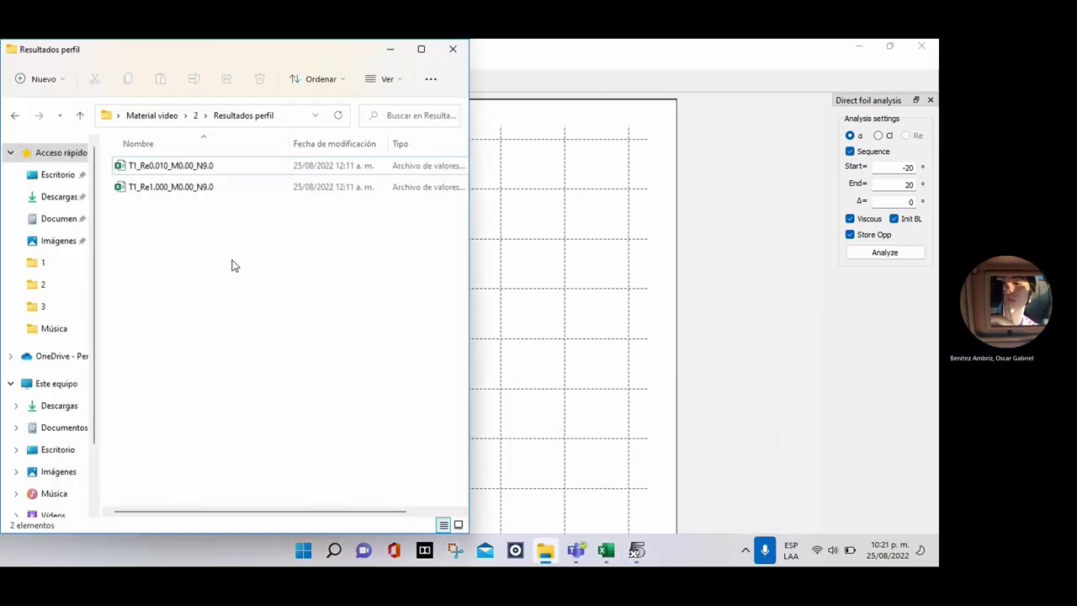
click(196, 119)
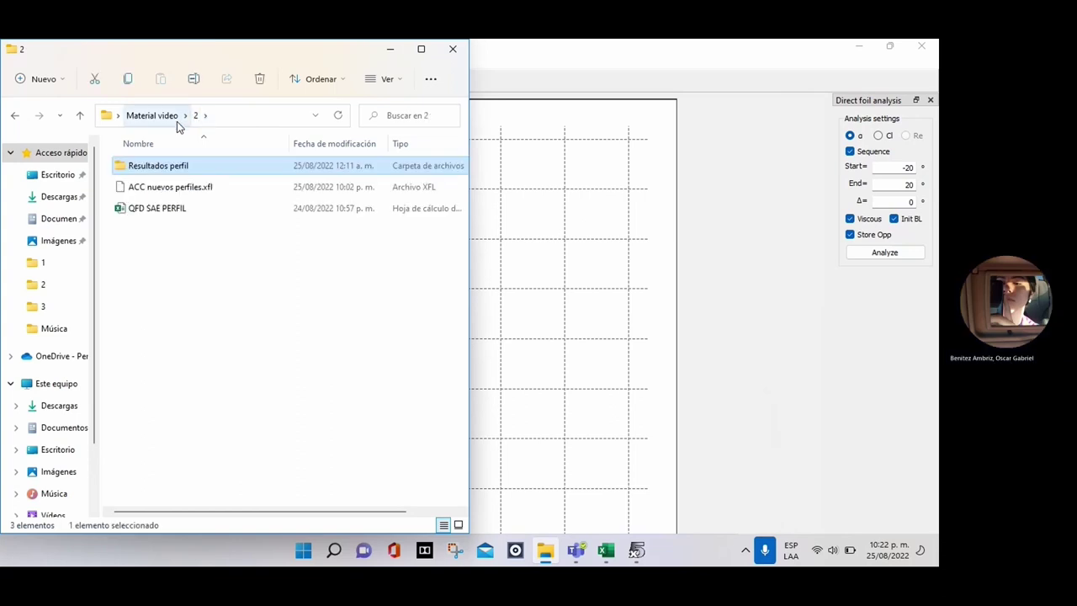
click(163, 118)
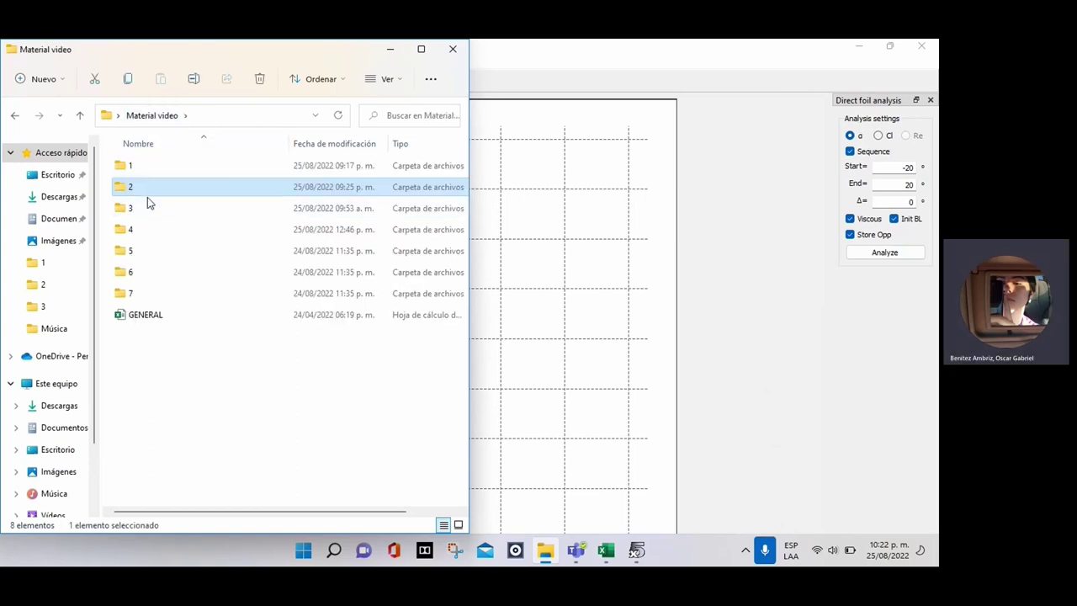
double_click(147, 207)
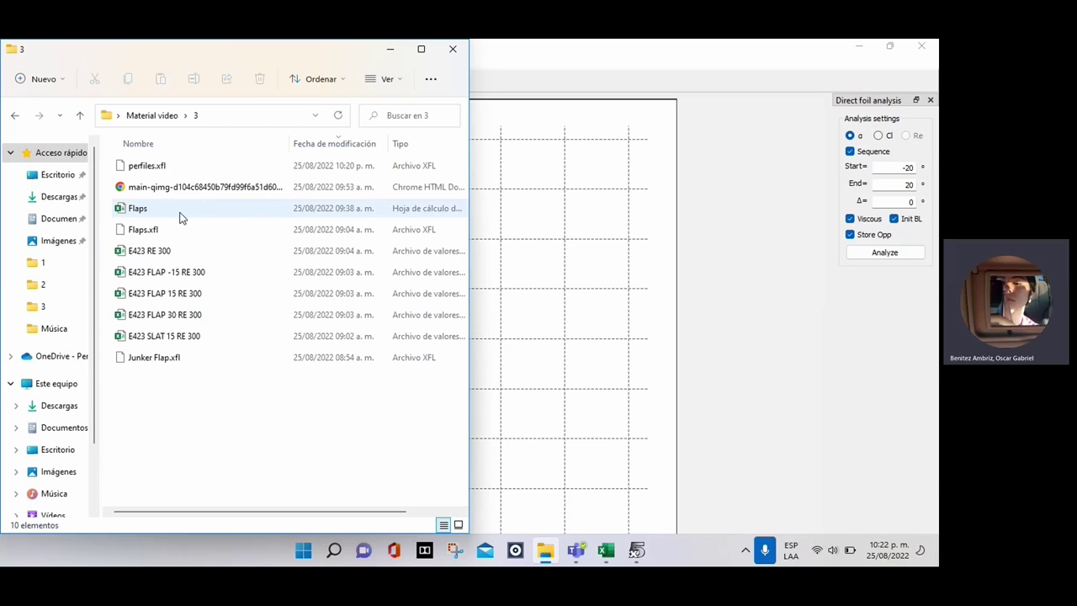
double_click(167, 298)
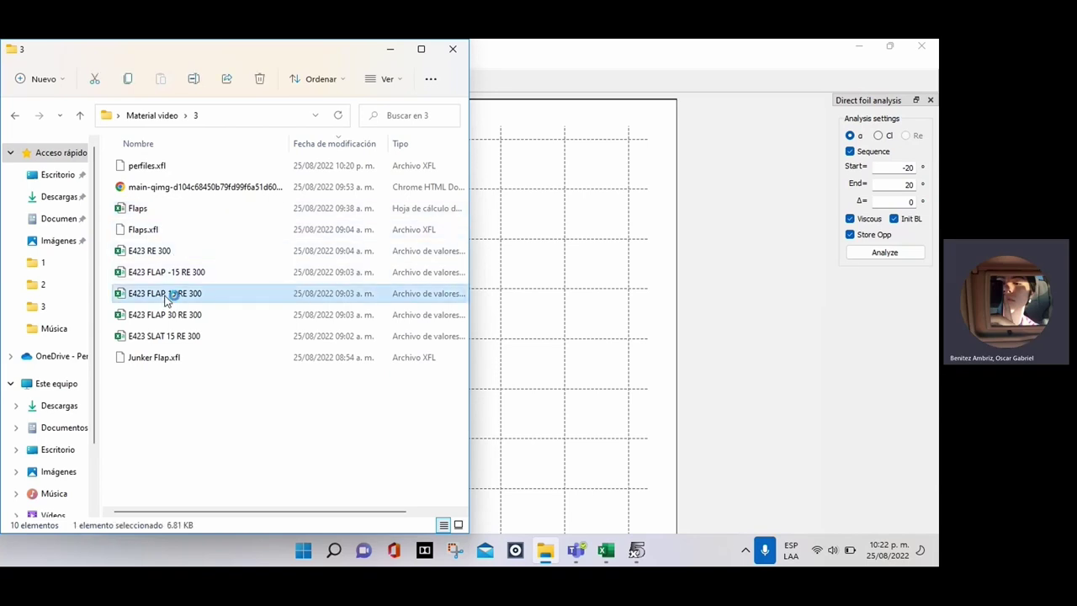
Step: Examine the alpha column of the E423 FLAP 15 RE 300 polar for skipped angles, around -20 to -16 and -12 to -8
scroll(140, 362, down, 1)
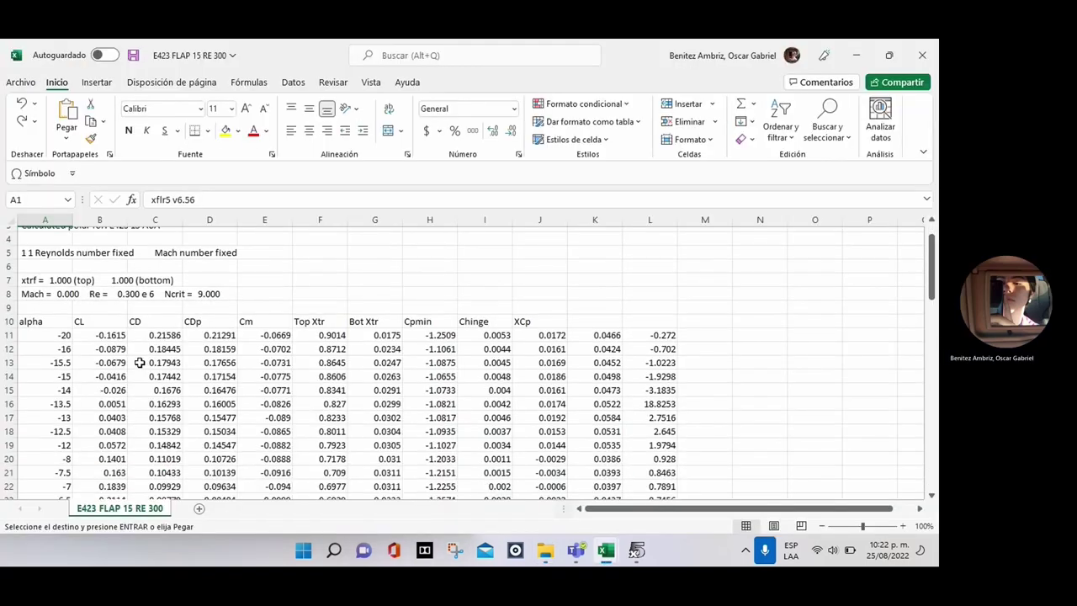
scroll(73, 364, down, 2)
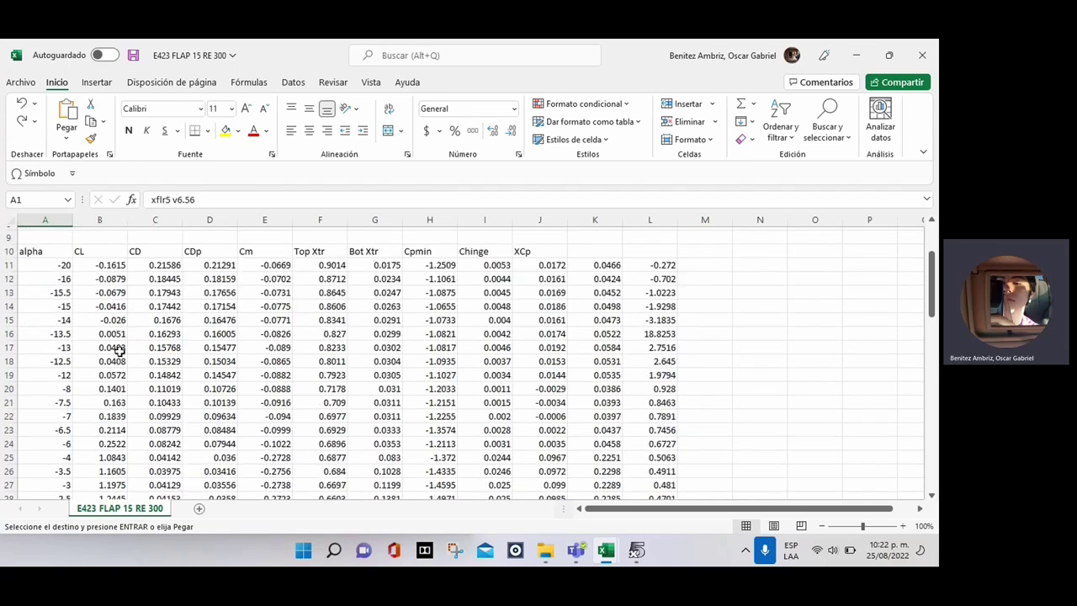
click(120, 278)
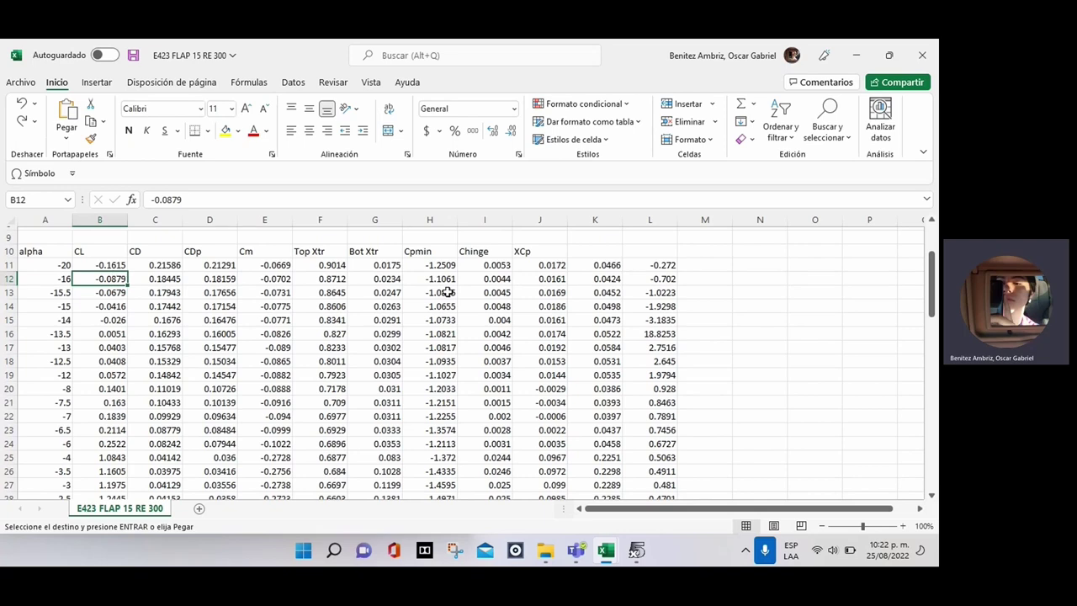
key(Up)
key(Left)
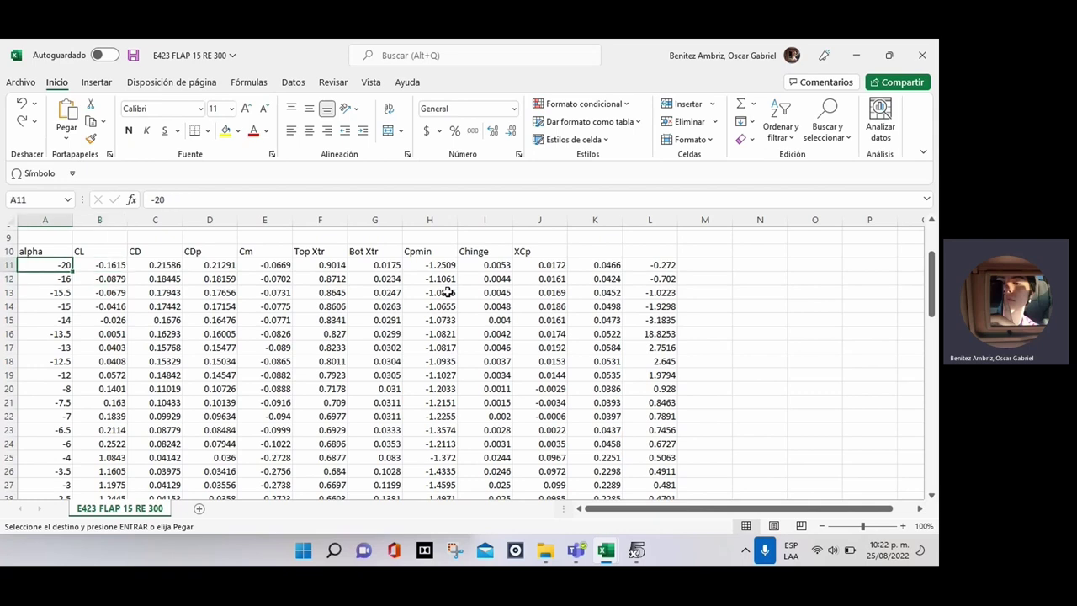
key(Down)
key(Up)
key(Down)
key(Up)
click(66, 402)
click(67, 392)
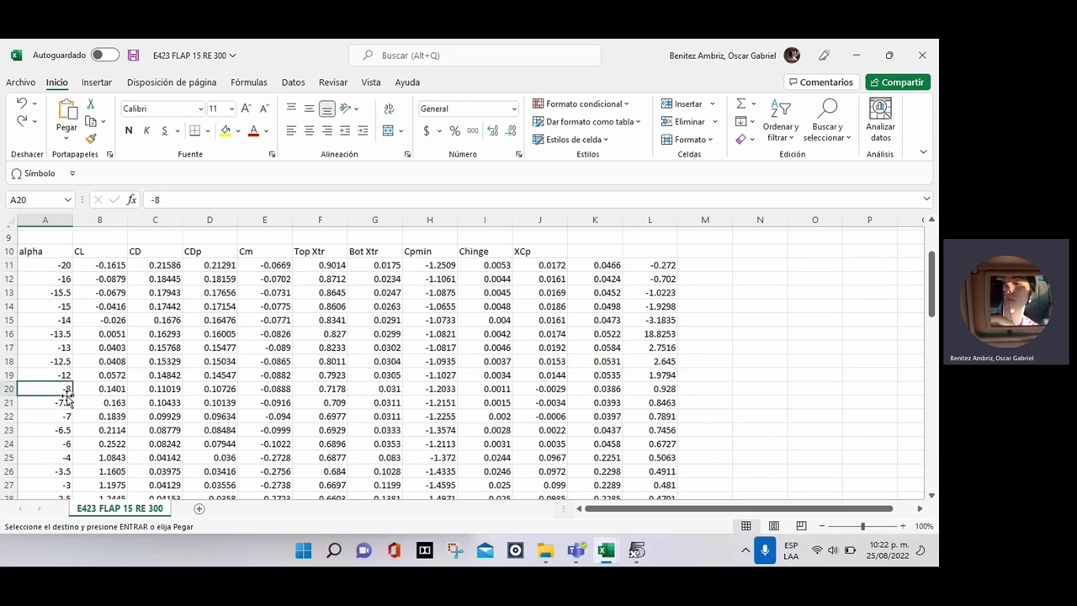
key(Up)
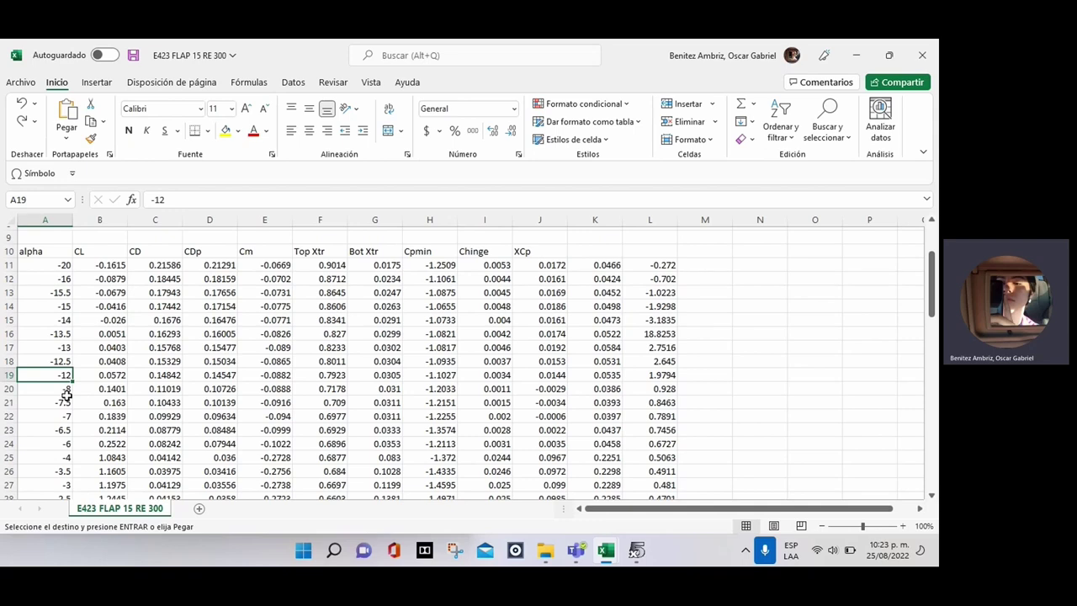
Step: Review the CL values from alpha -16 to -13.5 and close the E423 FLAP 15 RE 300 file
click(82, 281)
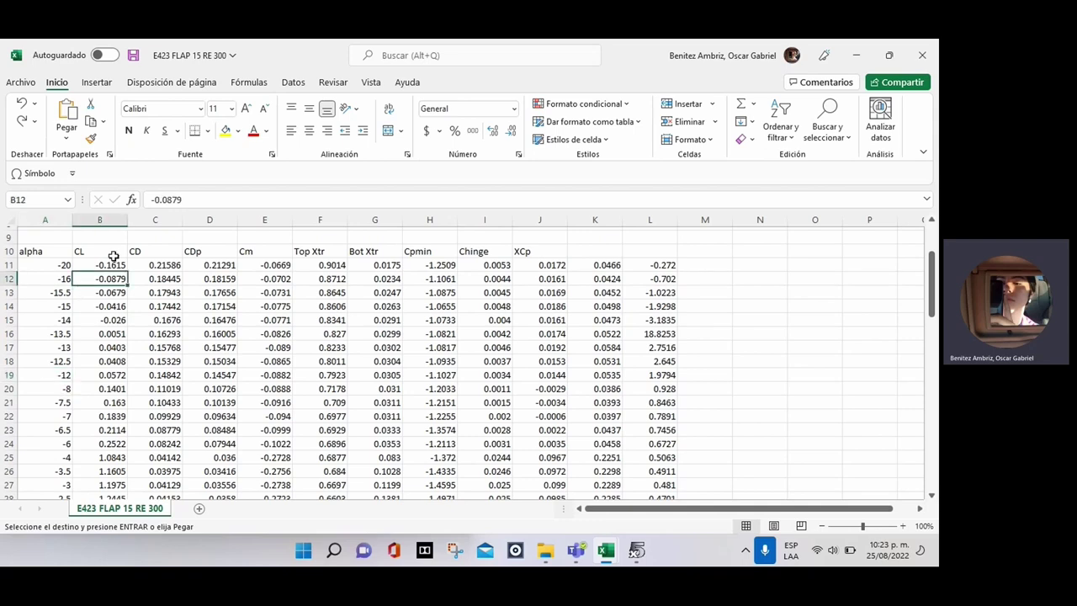
key(Down)
key(Down)
key(Down)
key(Down)
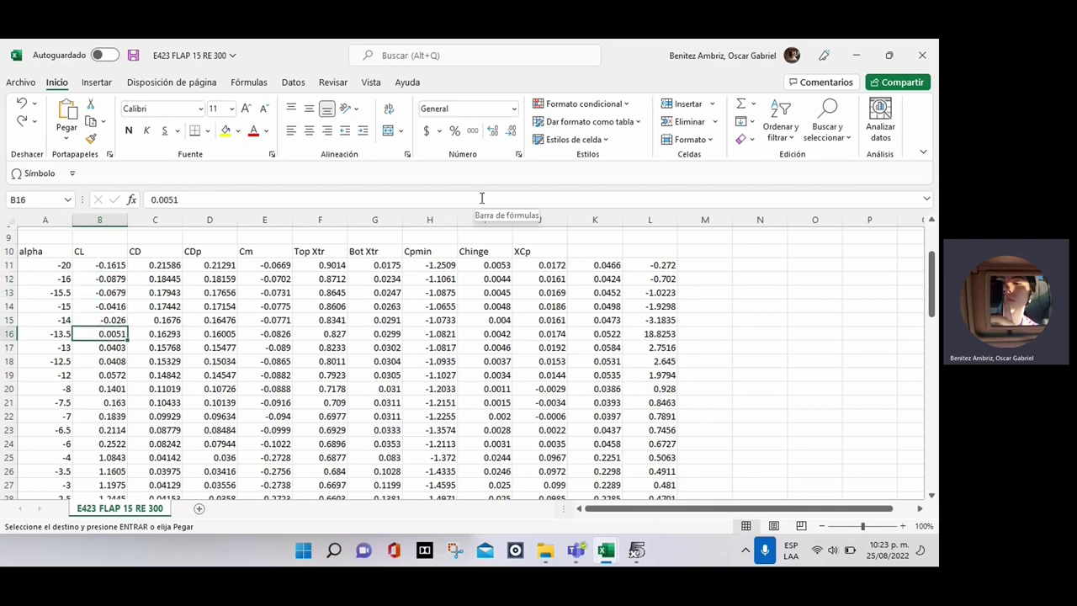
click(922, 55)
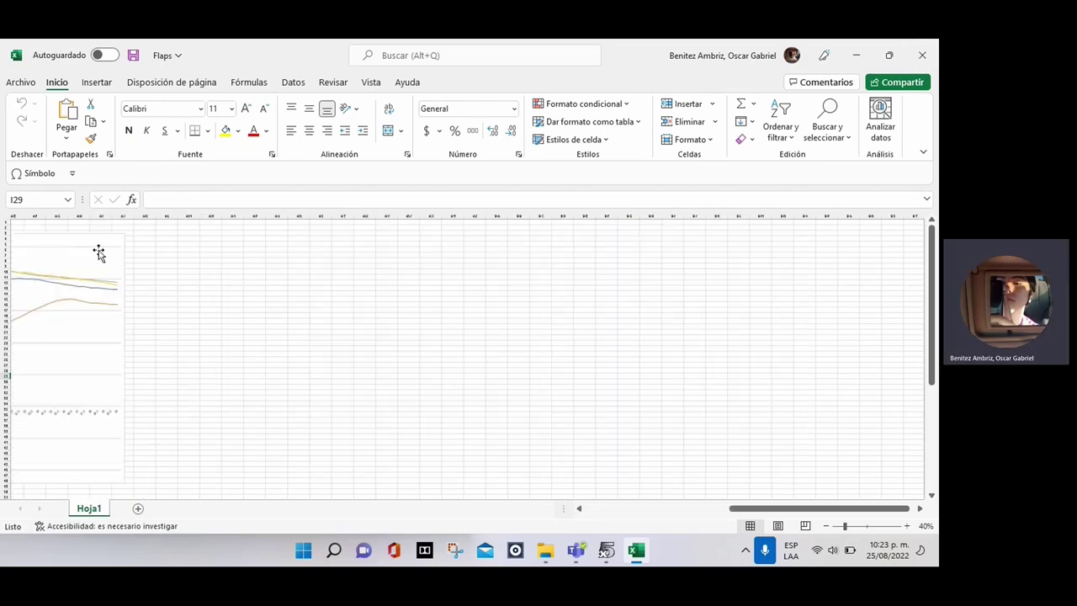
Step: In the Flaps workbook, examine the start of the CL table across the E423 no-flap and flap columns
ctrl+scroll(99, 250, up, 3)
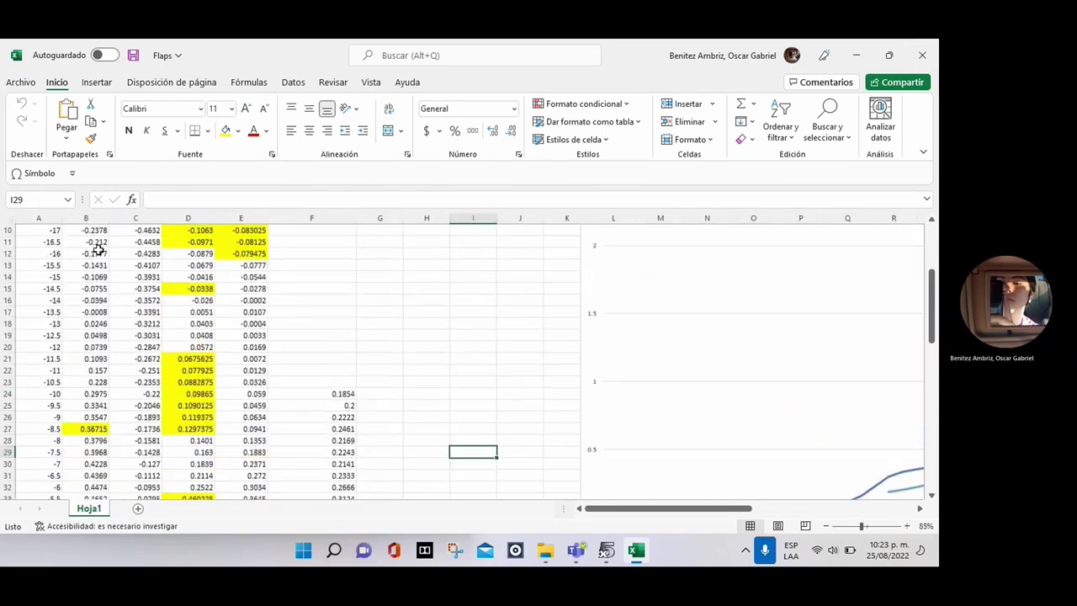
scroll(98, 249, up, 3)
click(98, 253)
click(99, 262)
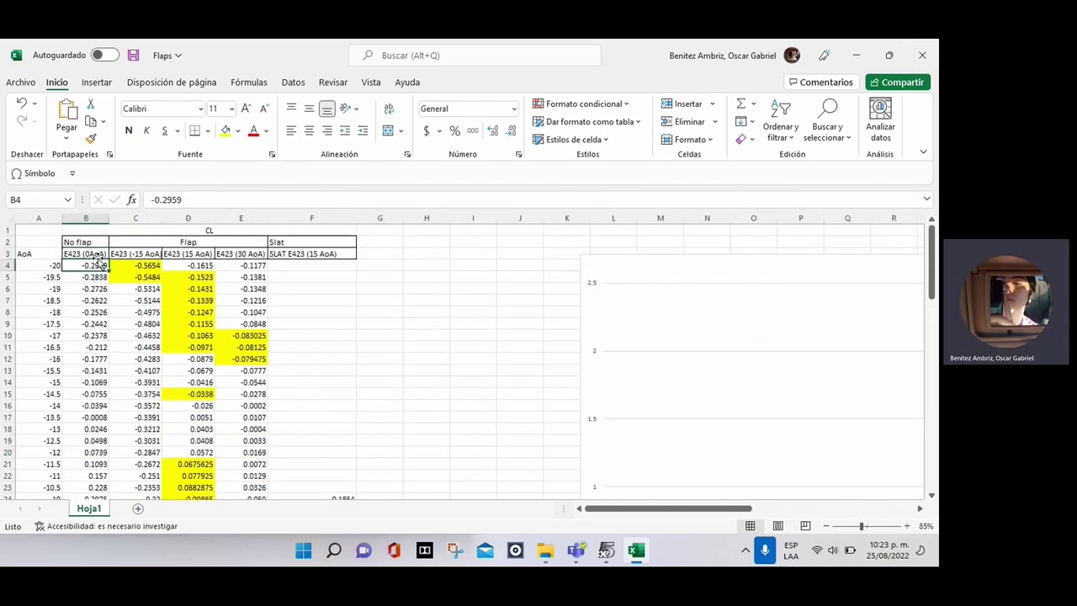
click(99, 257)
click(99, 261)
click(99, 254)
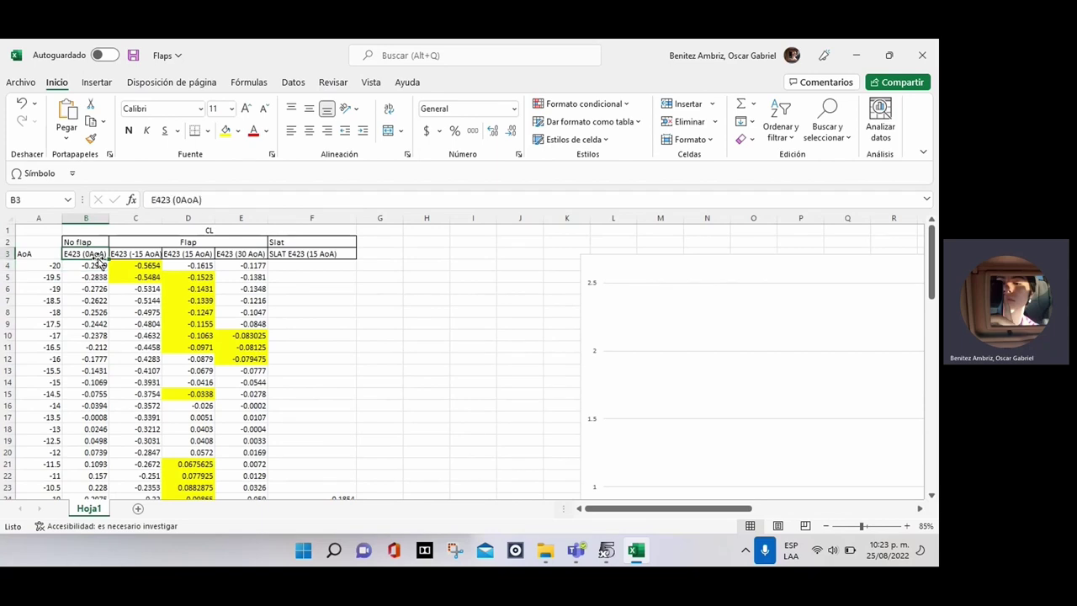
click(99, 244)
click(98, 254)
click(98, 262)
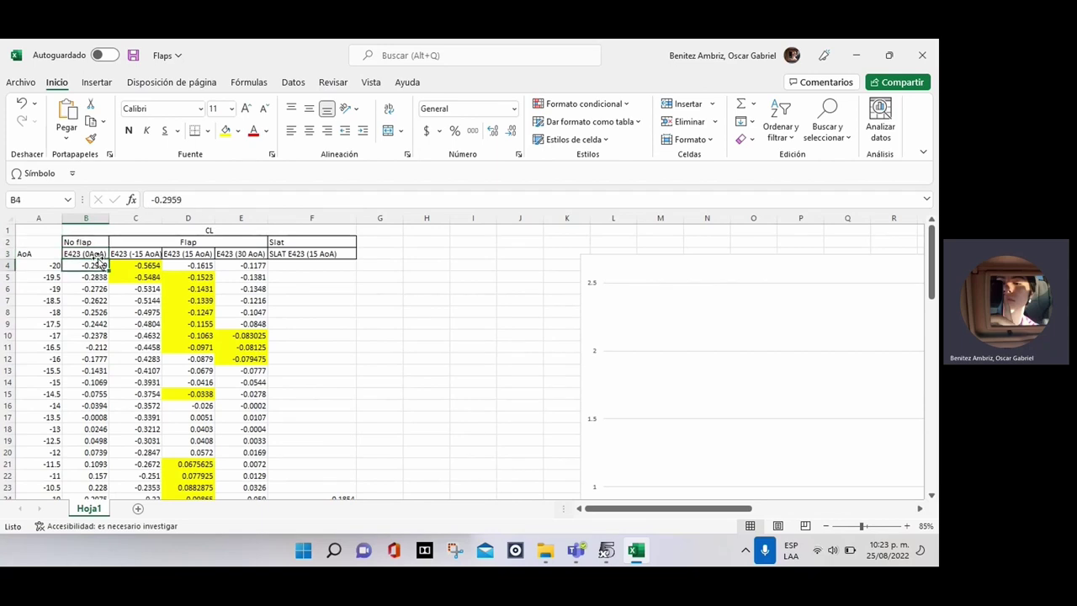
drag(99, 262, 98, 273)
click(98, 262)
key(shift+Down)
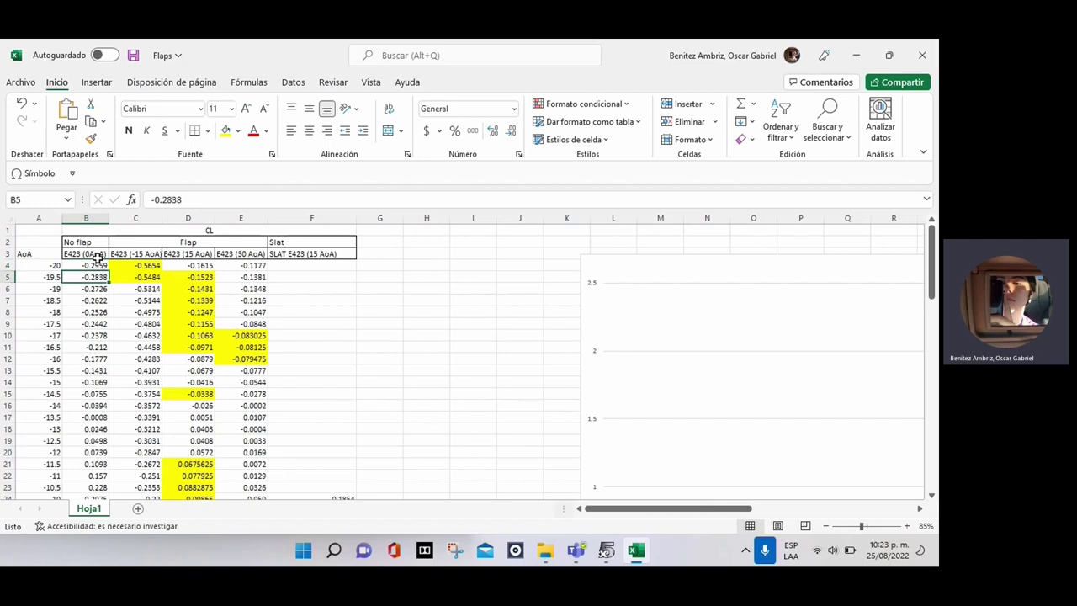
key(Down)
key(Right)
key(Up)
key(Right)
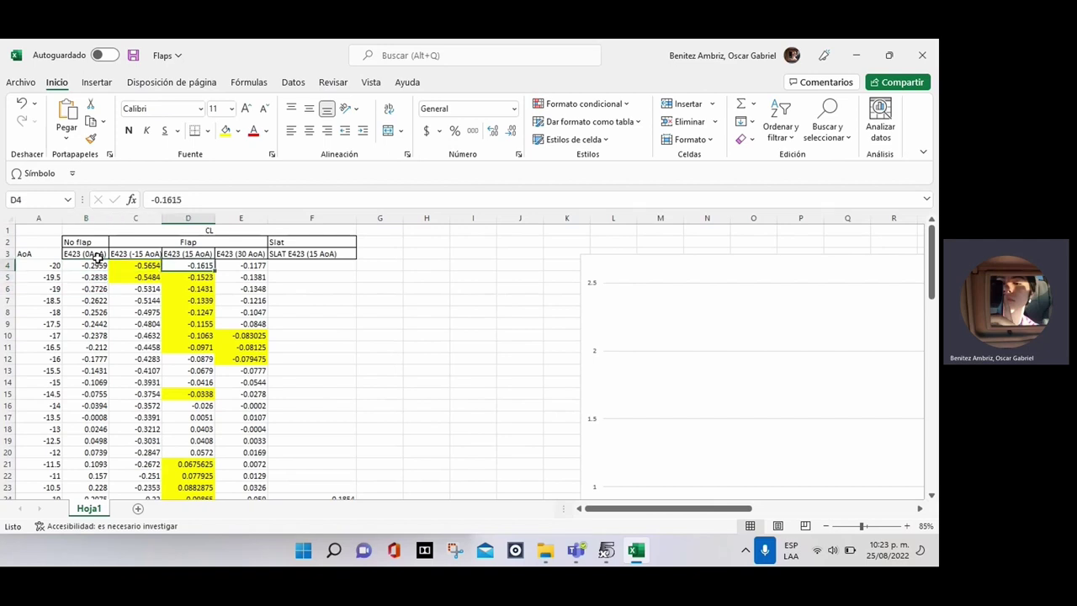
key(Right)
key(Left)
scroll(132, 316, down, 2)
scroll(133, 318, up, 2)
Step: Review the E423 (-15 AoA) CL column downward from row 5 to row 48
click(158, 273)
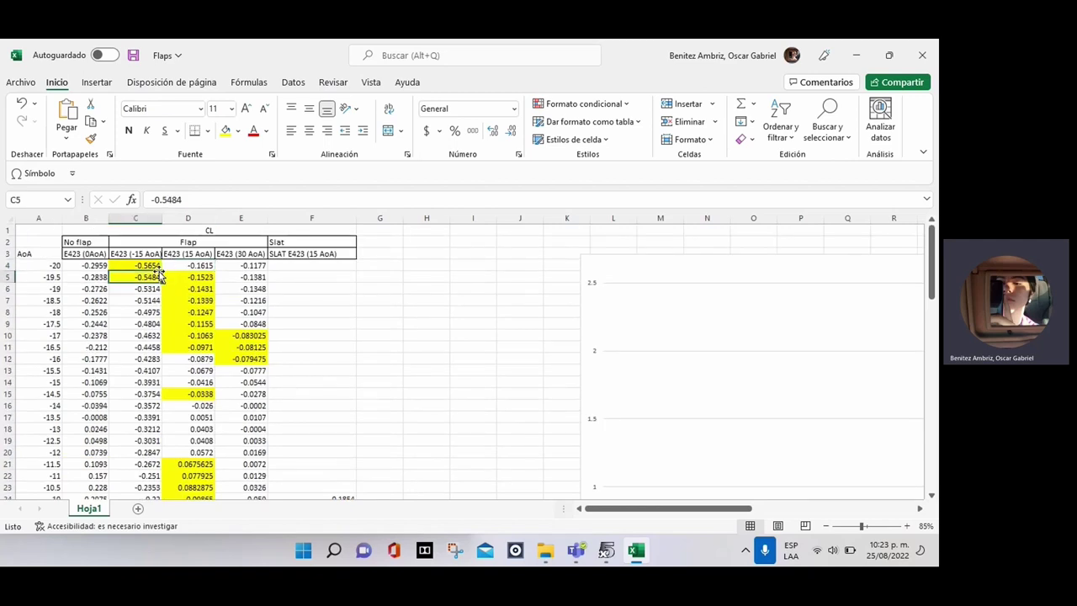
key(Down)
key(Down)
key(Down)
key(Down)
key(Down)
key(Down)
key(Down)
key(Down)
key(Down)
key(Down)
key(Down)
key(Down)
key(Down)
key(Down)
key(Down)
key(Down)
key(Down)
key(Down)
key(Down)
key(Down)
key(Down)
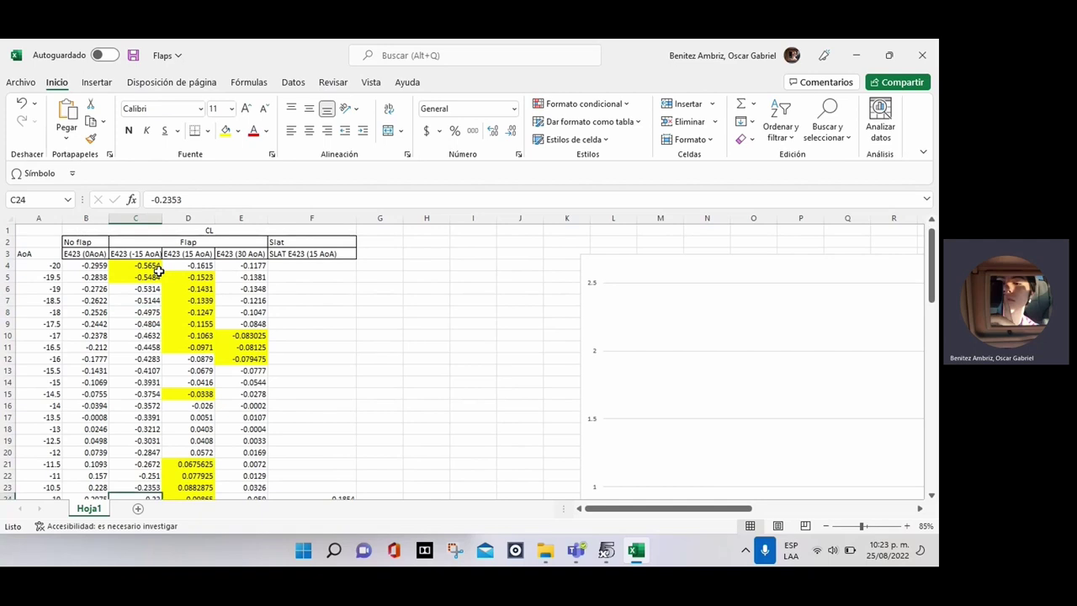
key(Down)
key(Down)
key(Down)
key(Down)
key(Down)
key(Down)
key(Down)
key(Down)
key(Down)
key(Down)
key(Down)
key(Down)
key(Down)
key(Down)
key(Down)
key(Down)
key(Down)
key(Down)
key(Down)
key(Down)
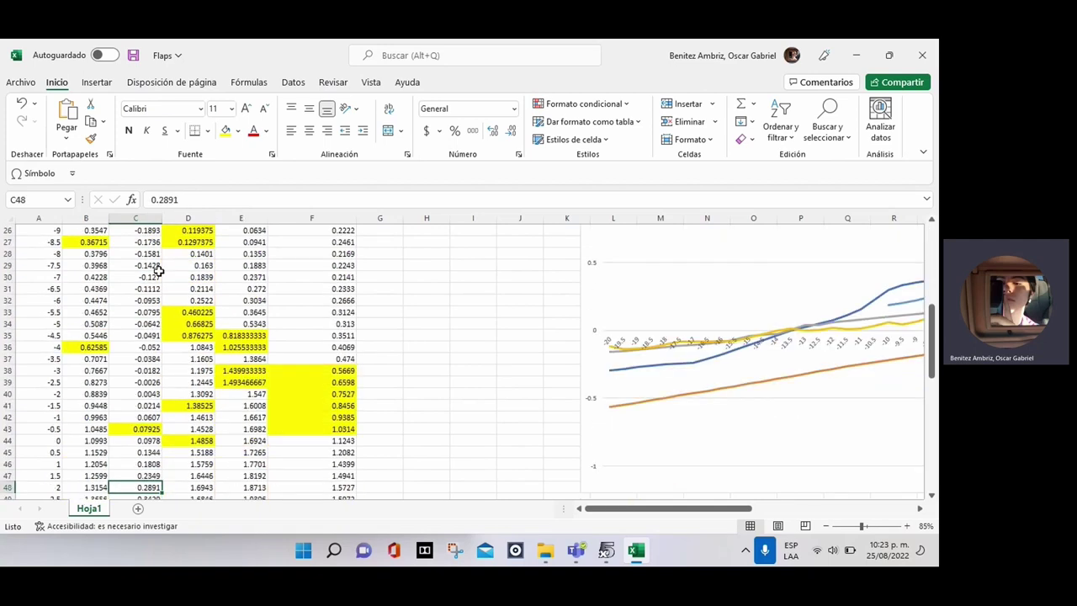
Step: Examine how the highlighted CL value in C43 is averaged from its neighbours C42 and C44
click(132, 336)
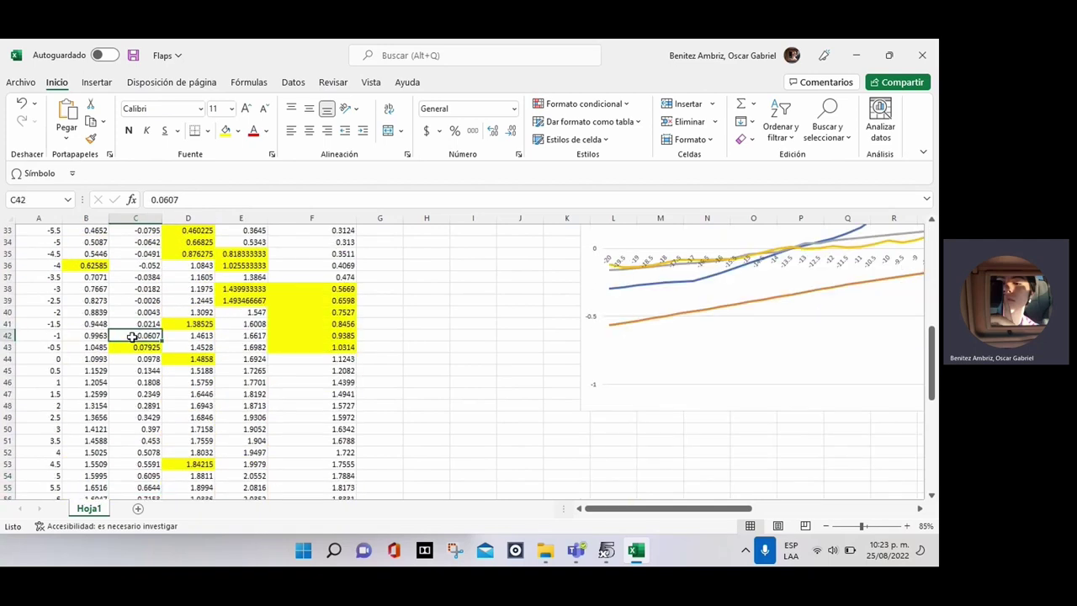
key(Down)
key(Down)
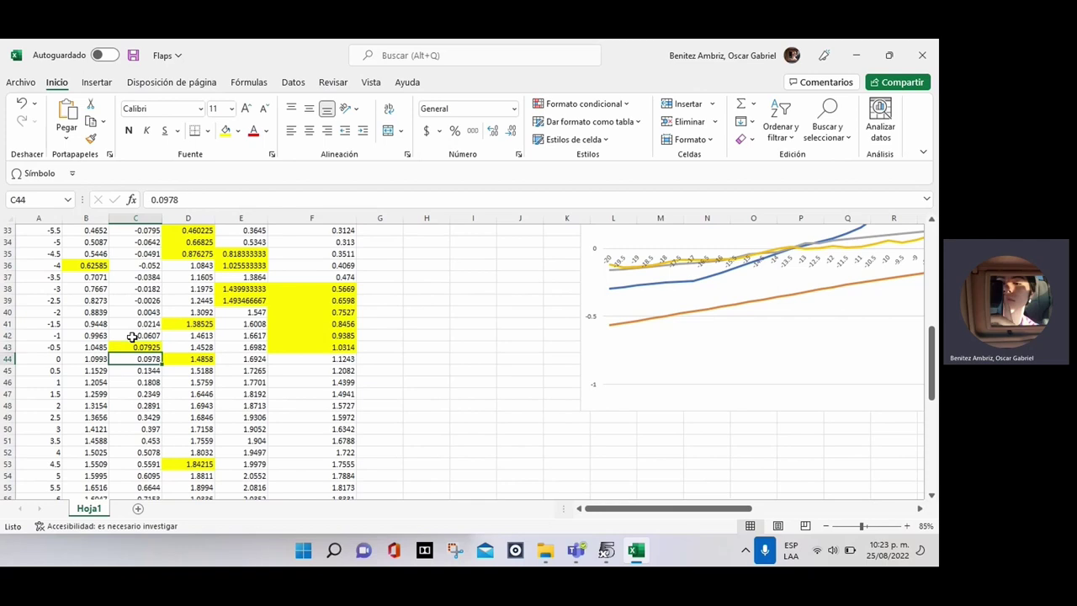
key(Up)
scroll(132, 336, up, 10)
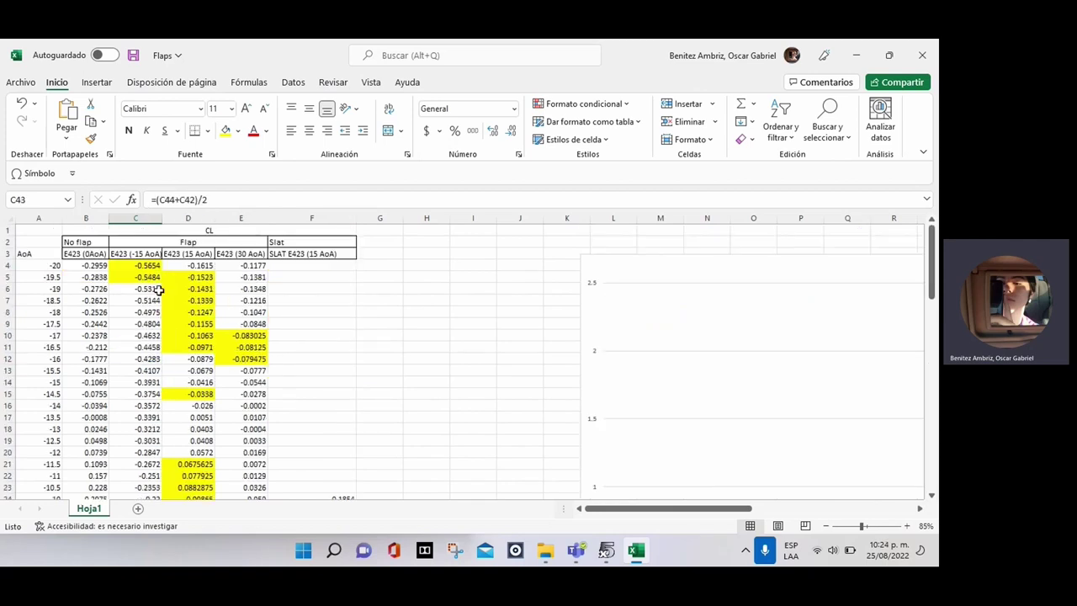
scroll(141, 285, down, 8)
scroll(141, 285, down, 1)
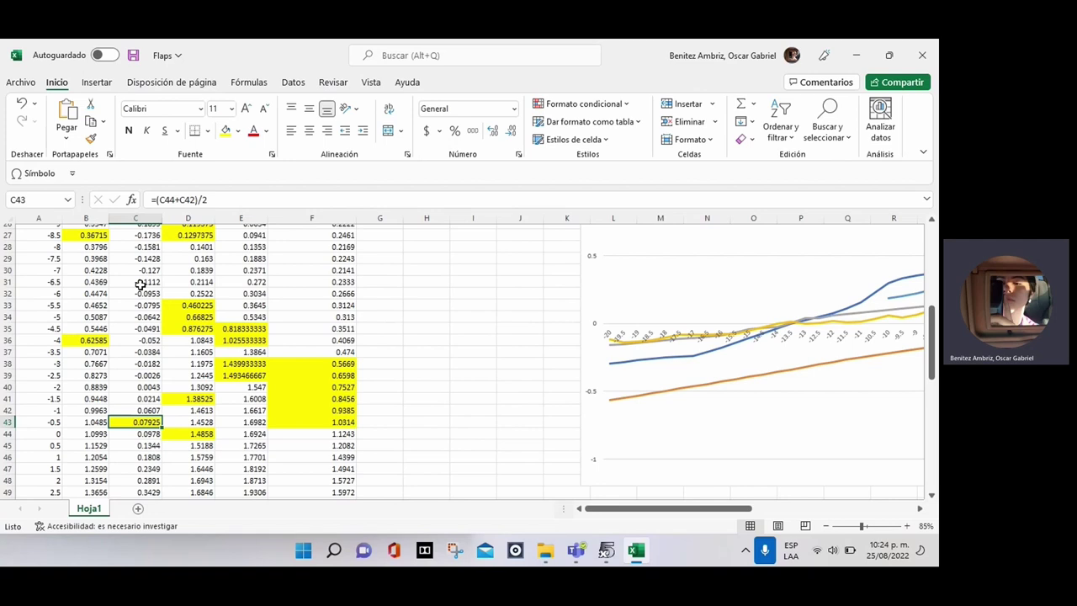
scroll(140, 285, down, 2)
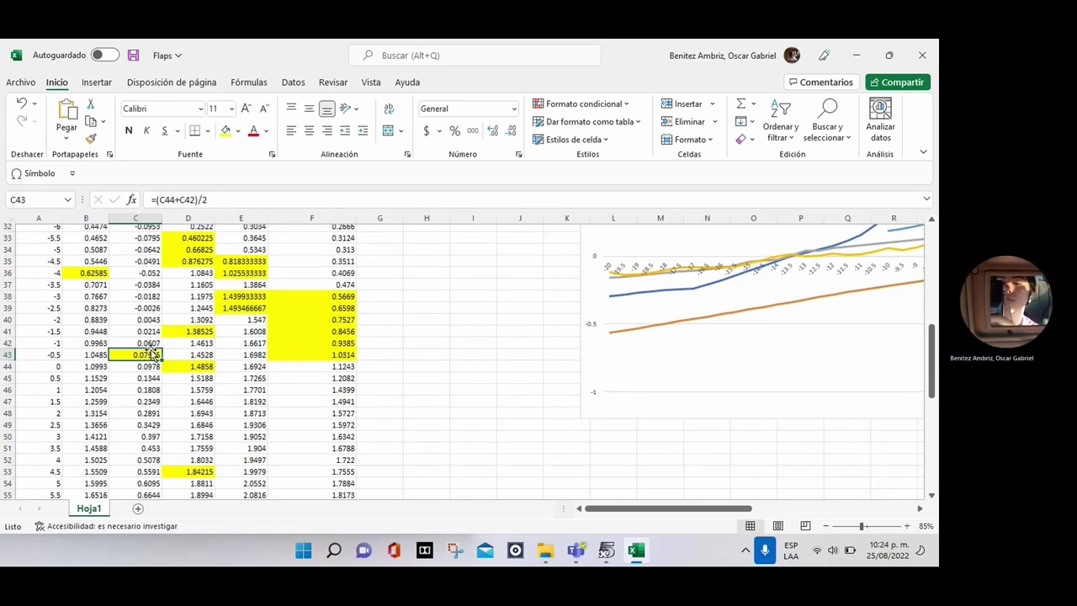
click(147, 344)
click(150, 355)
click(147, 344)
click(151, 355)
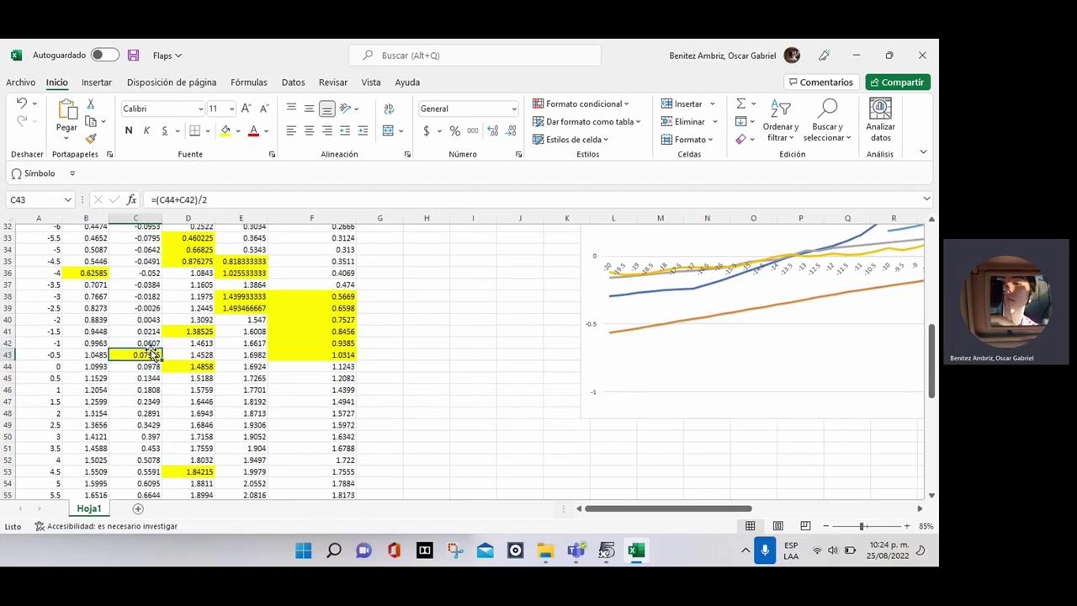
click(155, 367)
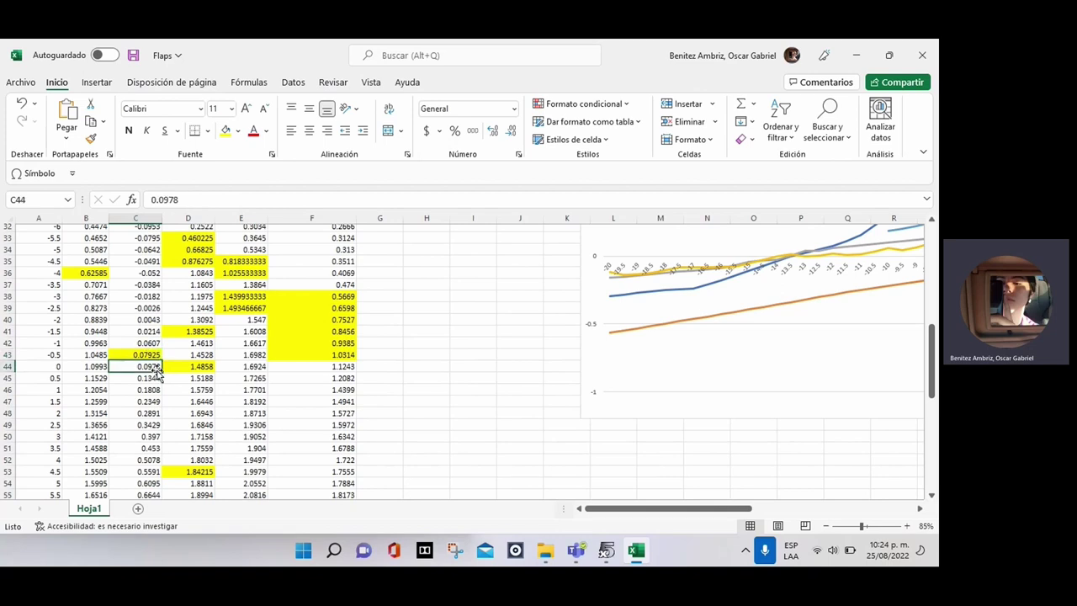
key(Up)
key(Down)
key(Up)
key(Up)
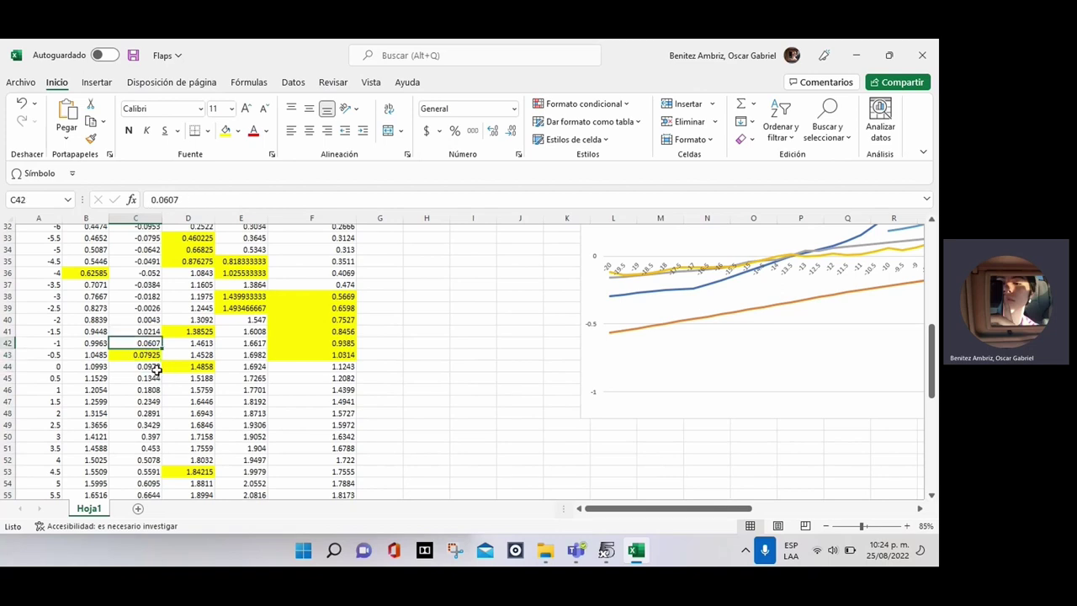
key(Down)
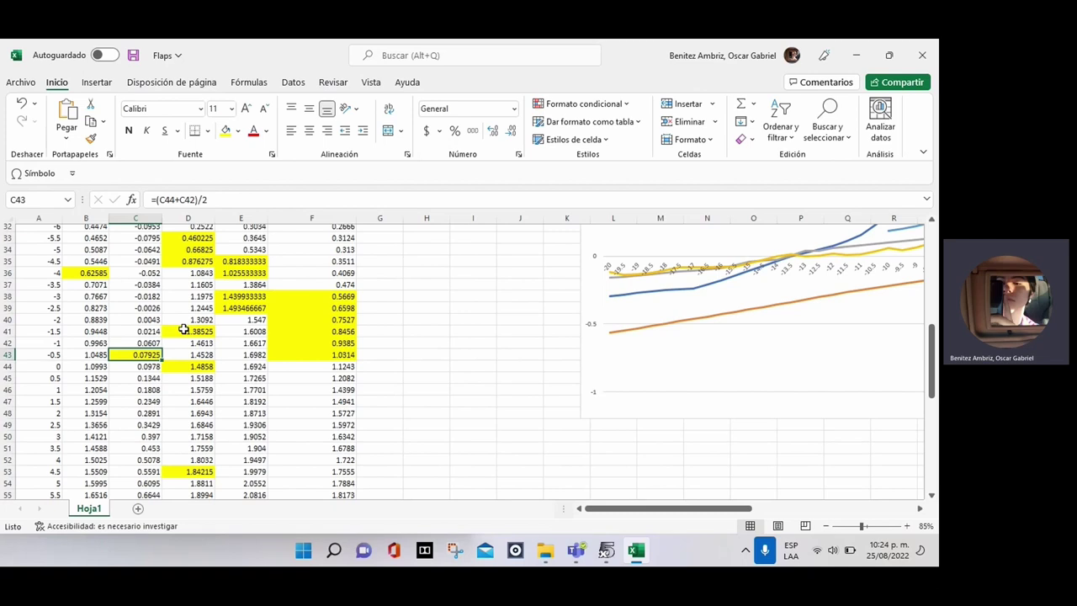
key(Up)
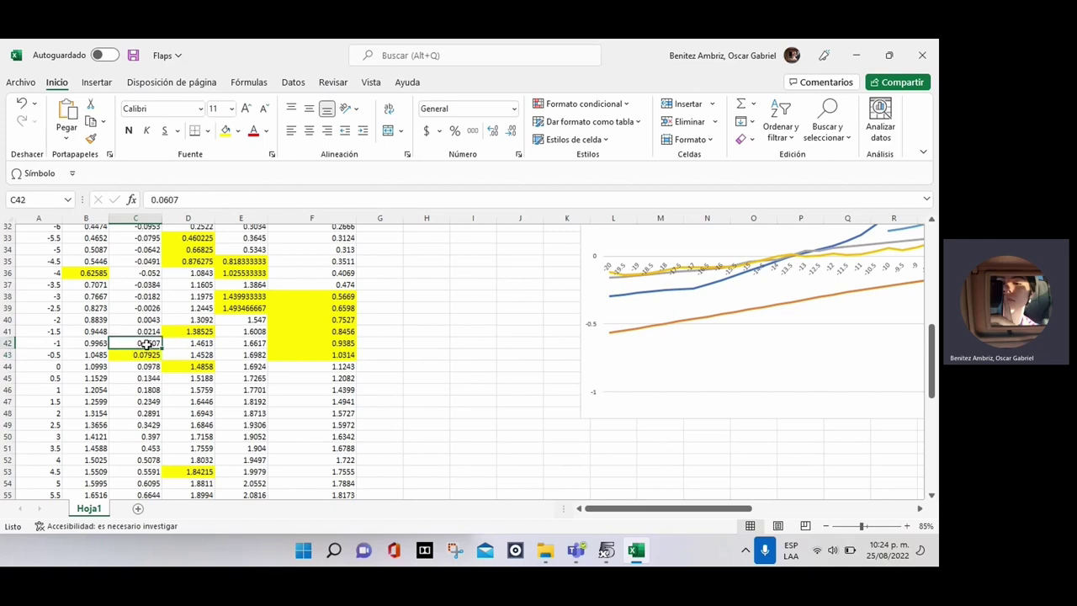
key(Down)
key(Down)
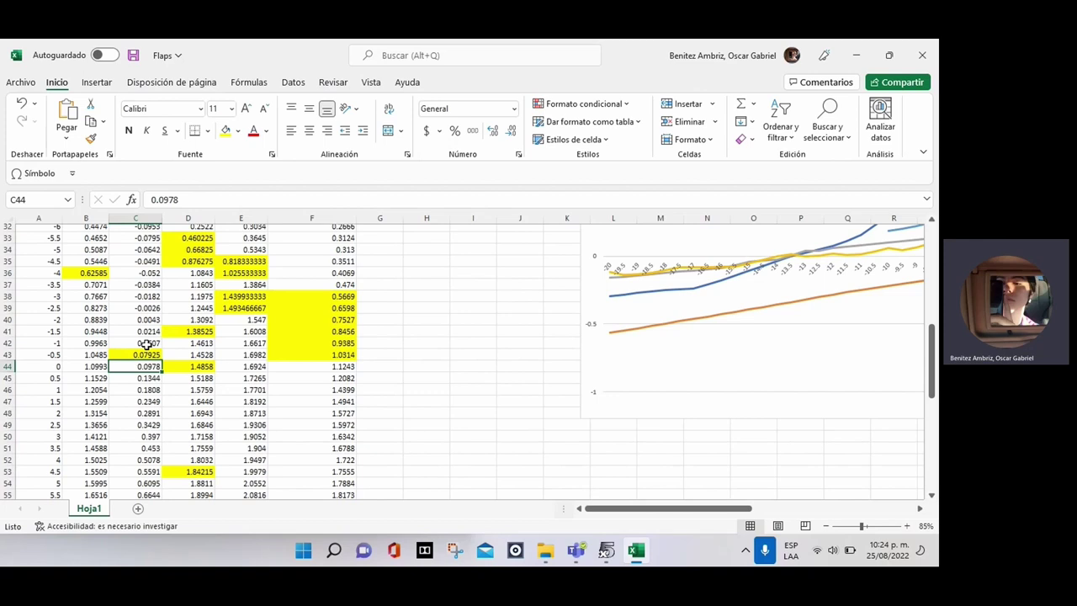
Step: Inspect the averaging formula in D44 and review the rest of the E423 (15 AoA) column
key(Right)
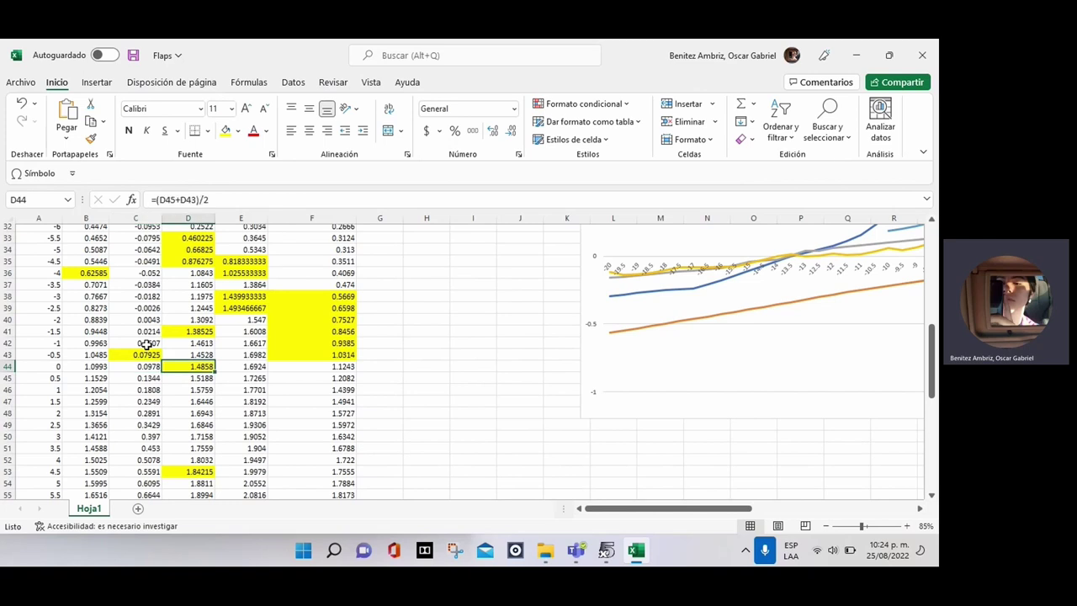
key(Down)
key(Down)
key(Down)
key(Down)
key(Down)
key(Down)
key(Down)
key(Down)
key(Down)
key(Down)
key(Down)
key(Down)
key(Down)
key(Down)
key(Down)
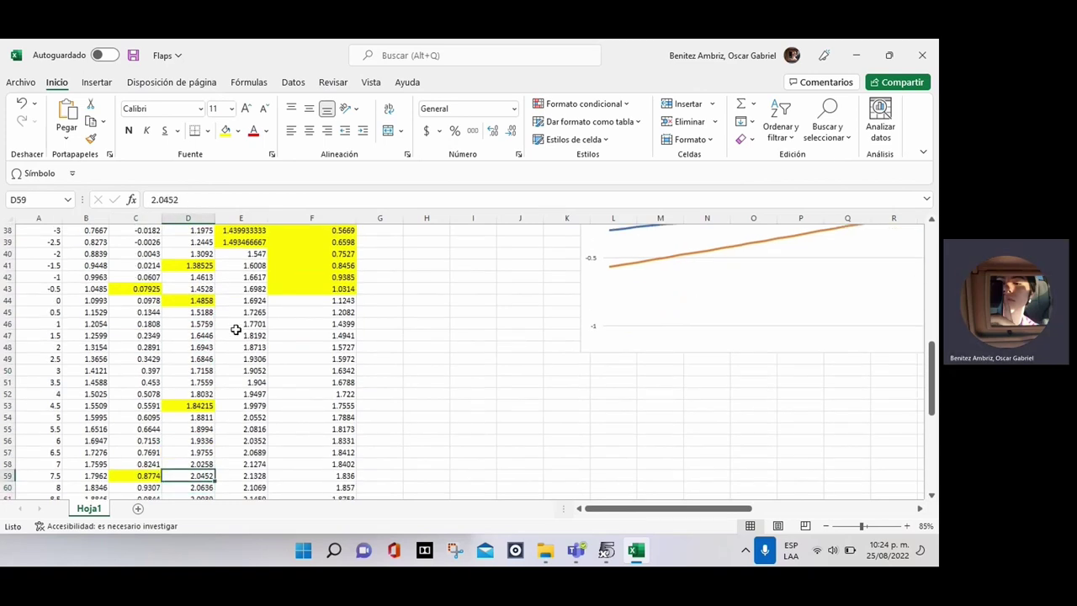
scroll(193, 389, down, 7)
scroll(190, 394, up, 5)
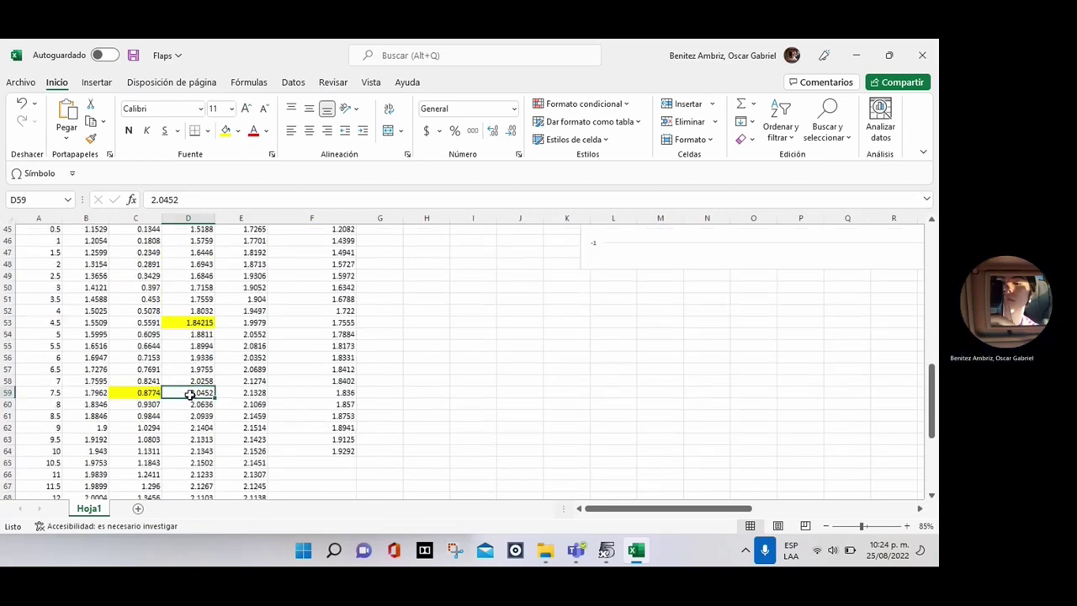
scroll(190, 394, down, 3)
scroll(159, 397, up, 3)
scroll(153, 394, up, 1)
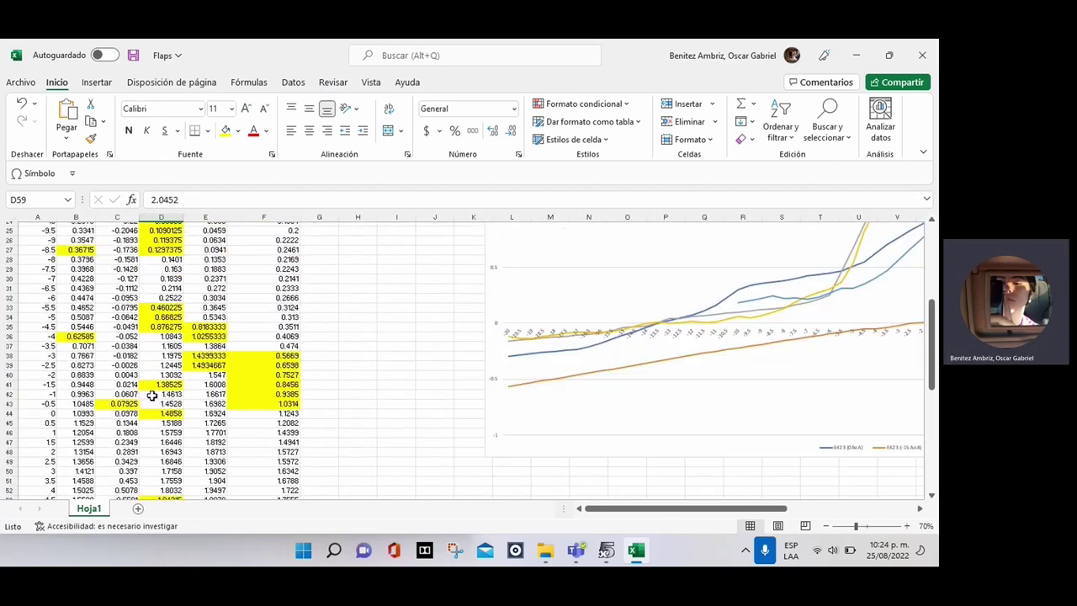
Step: Examine the stepwise interpolation formulas filling D21 to D27 between the known CL values in D20 and D28
scroll(152, 394, up, 7)
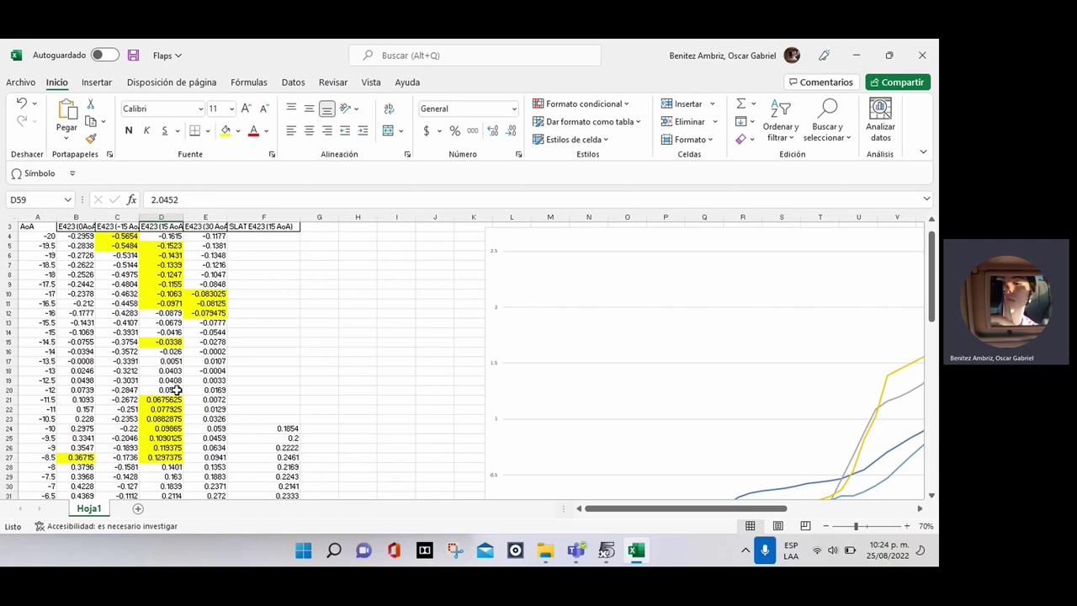
scroll(178, 390, down, 2)
click(173, 328)
key(Down)
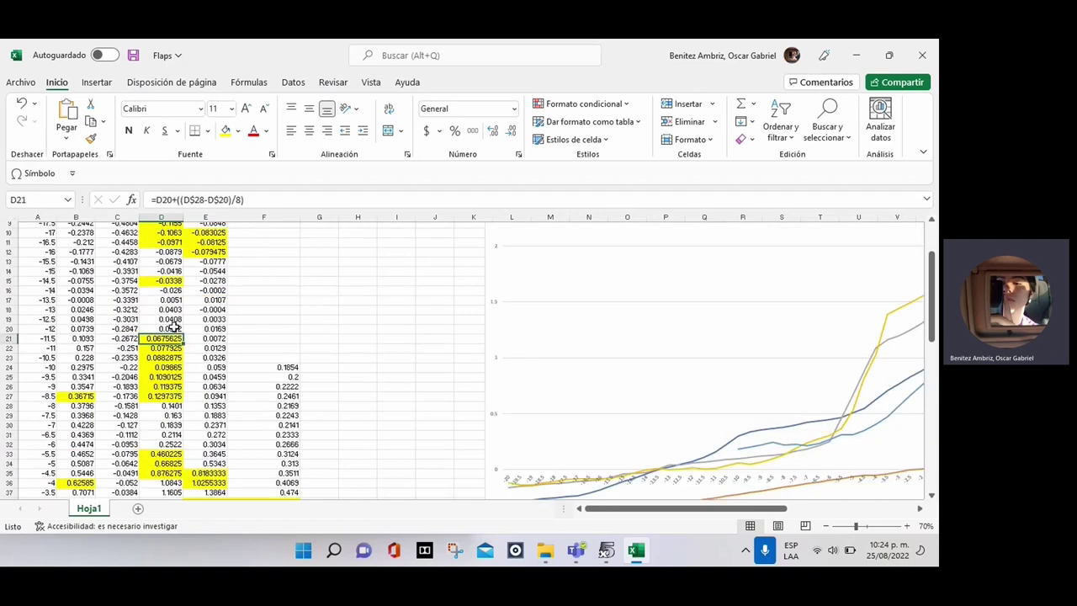
key(Down)
key(Down)
key(Down)
key(Down)
key(Down)
key(Down)
key(Down)
key(Down)
key(Up)
key(Up)
key(Up)
key(Up)
key(Up)
key(Up)
key(Up)
key(Up)
key(Up)
key(Up)
key(Up)
key(Down)
key(Down)
key(Down)
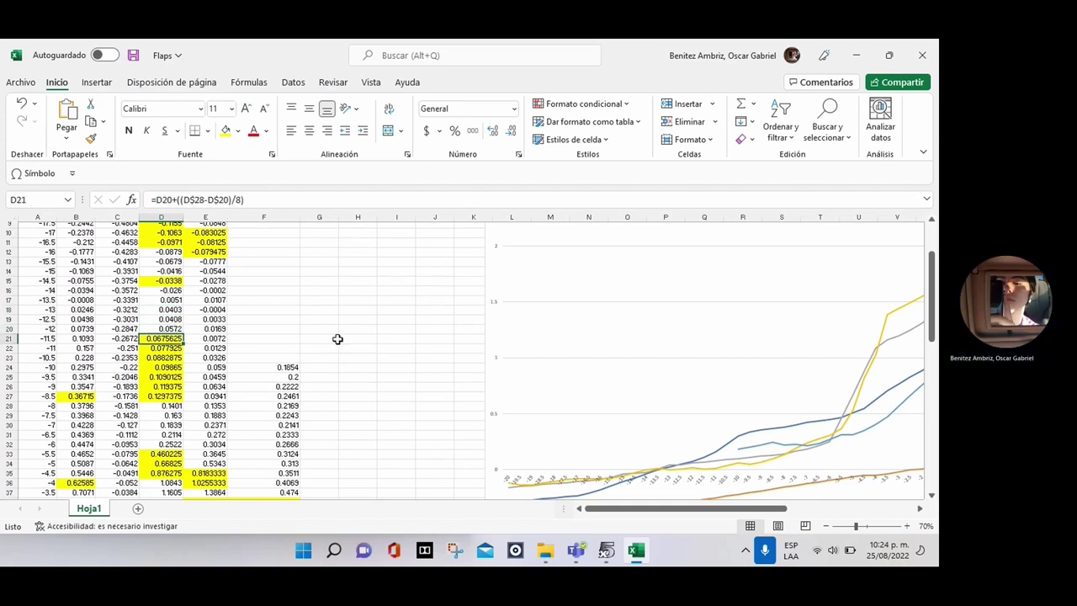
Step: Check the interpolation formula =D20+((D$28-D$20)/8) in D21 and fill it down through D27
key(Down)
key(Down)
key(Up)
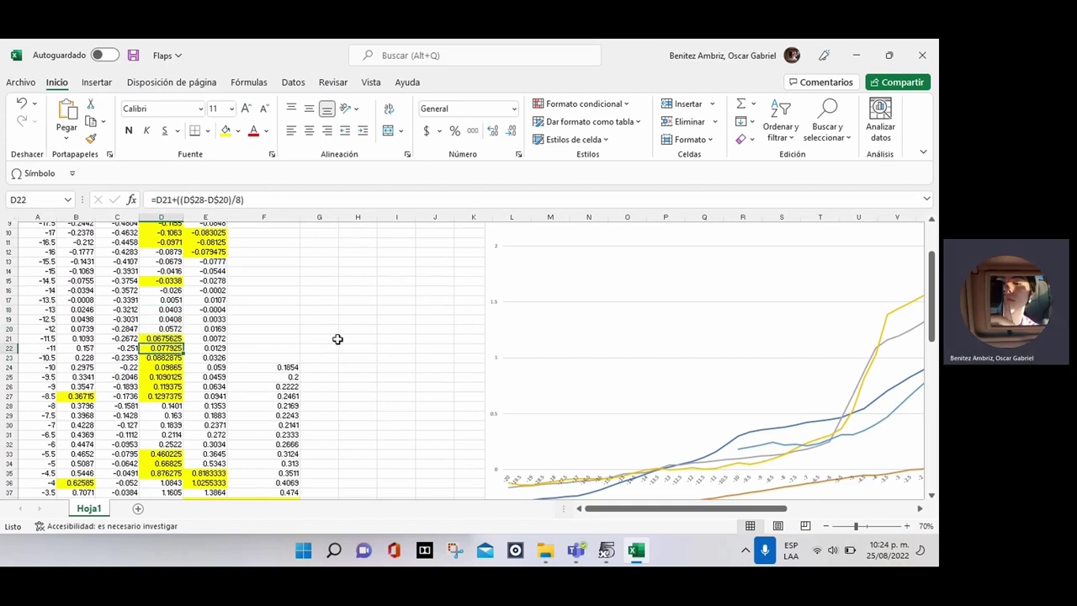
click(173, 339)
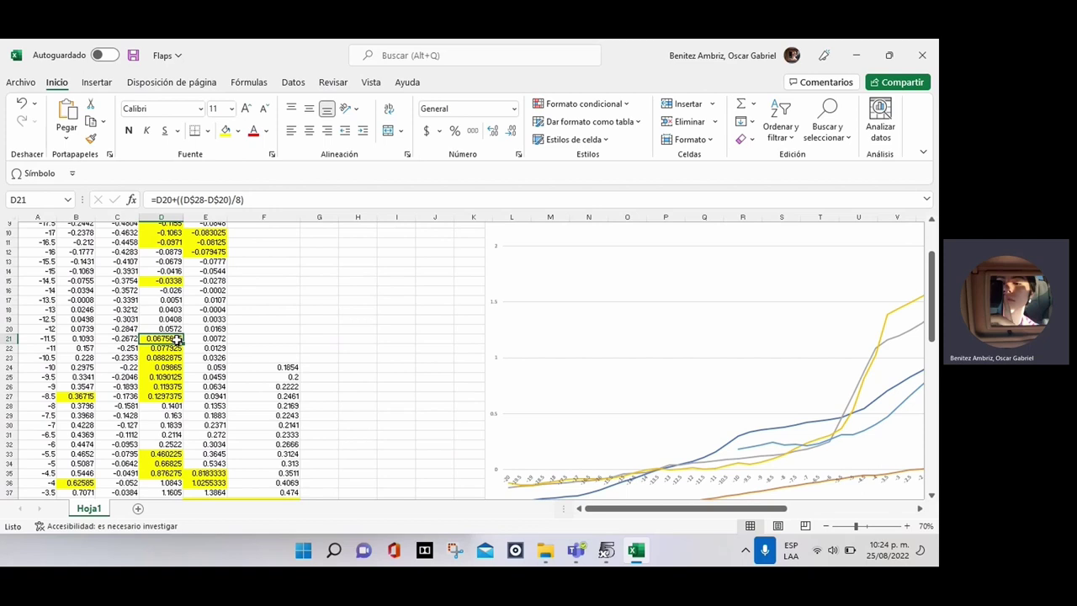
double_click(173, 339)
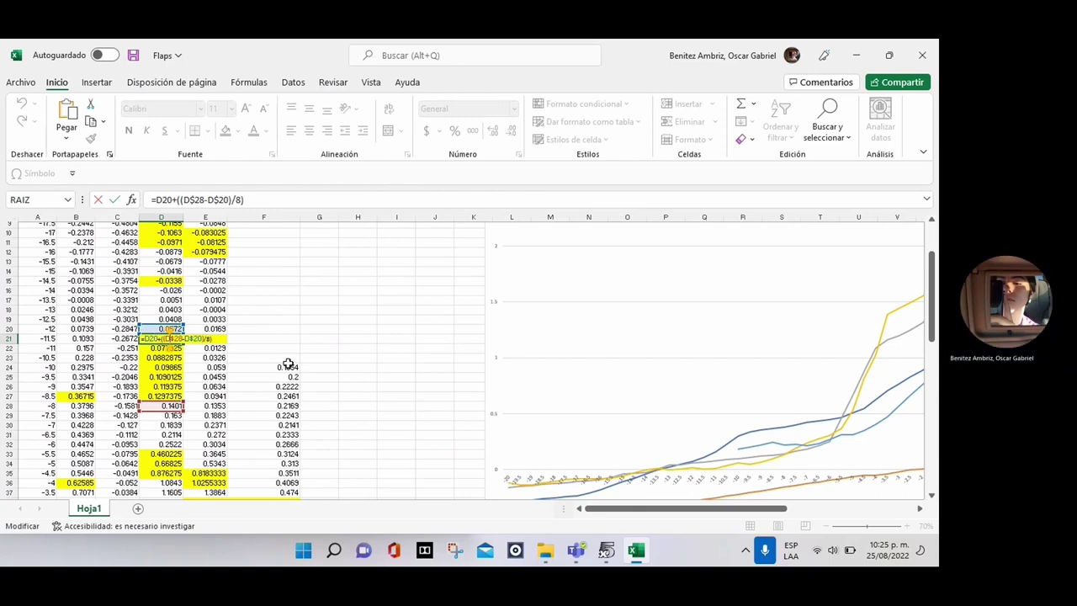
key(ctrl+Return)
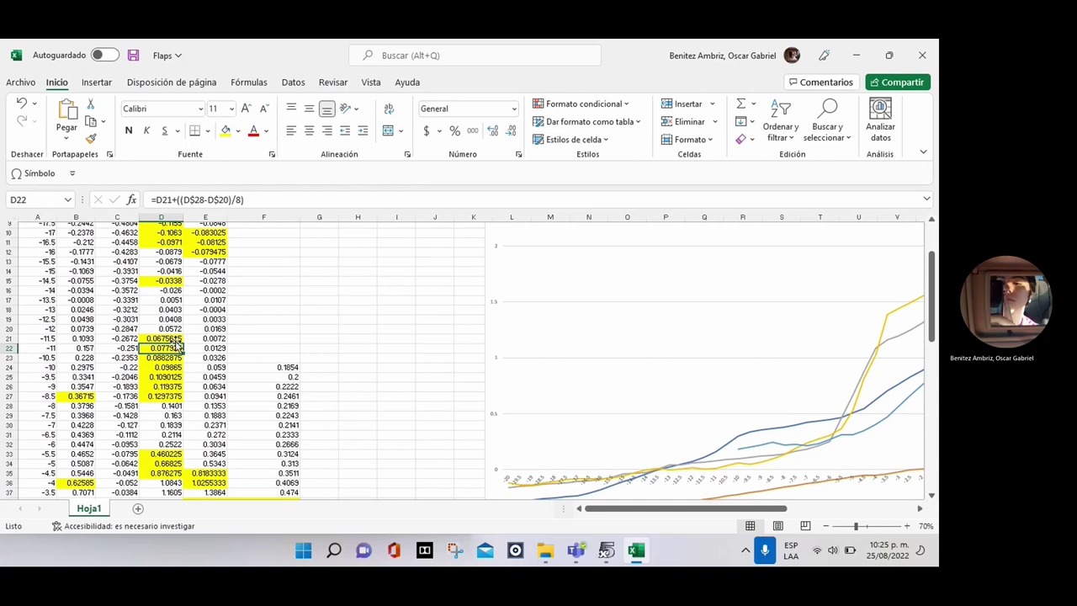
drag(183, 344, 182, 401)
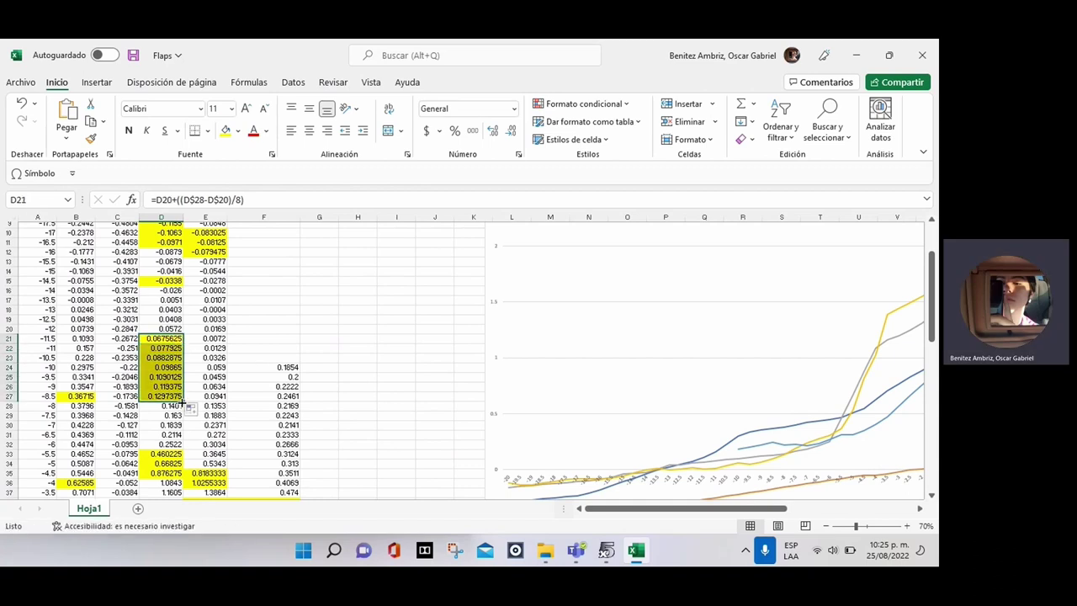
click(168, 329)
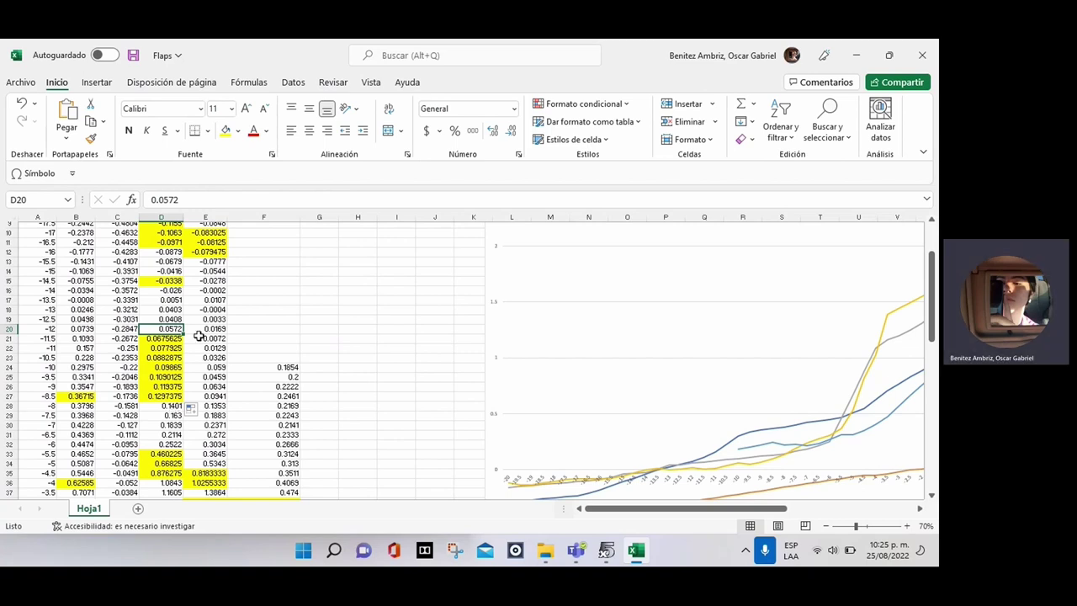
Step: Compare the CL table's airfoil columns with the plotted lift curves over the full angle-of-attack range
scroll(197, 334, up, 3)
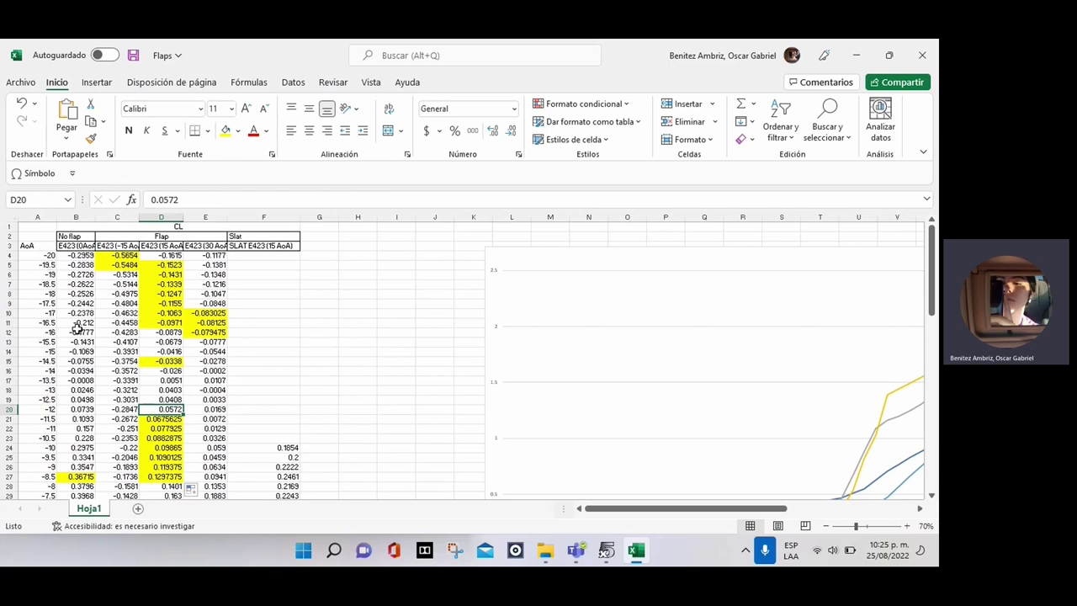
scroll(227, 361, down, 1)
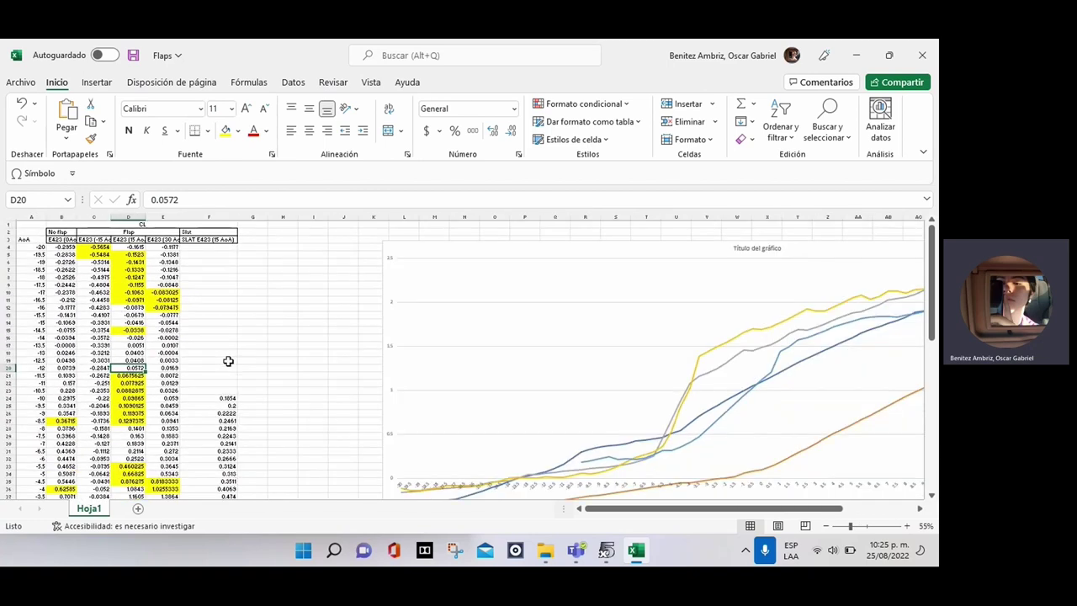
scroll(285, 364, right, 5)
scroll(286, 364, down, 2)
scroll(287, 364, left, 5)
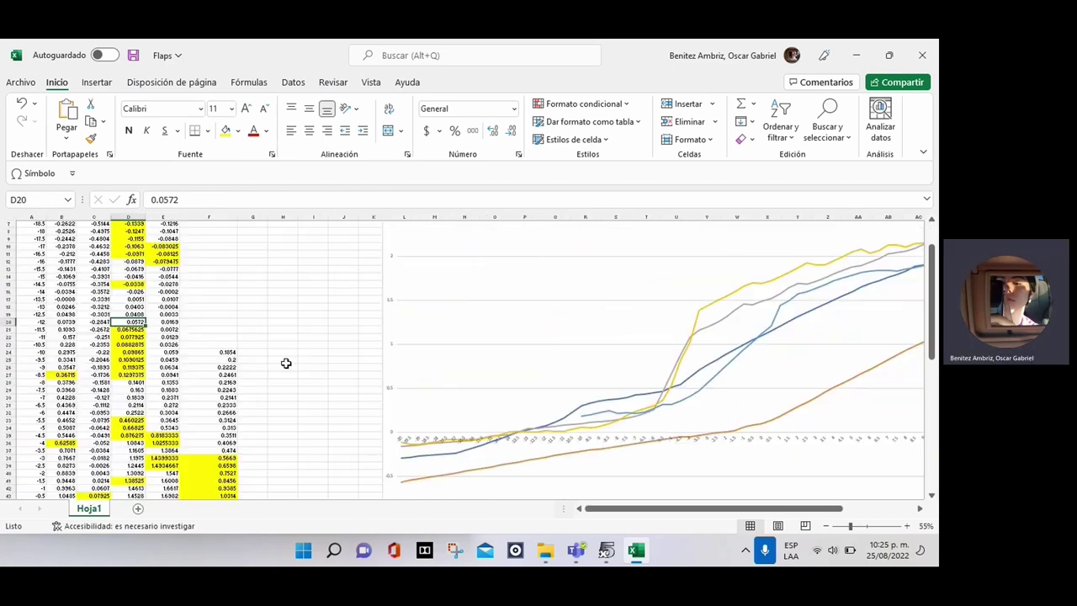
scroll(347, 368, right, 5)
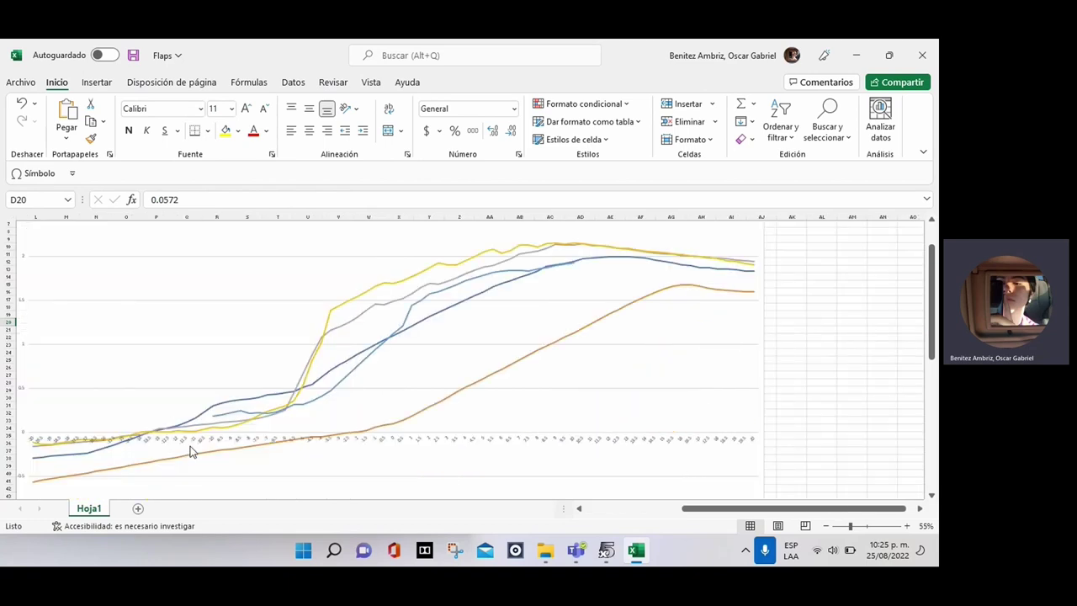
scroll(378, 353, left, 5)
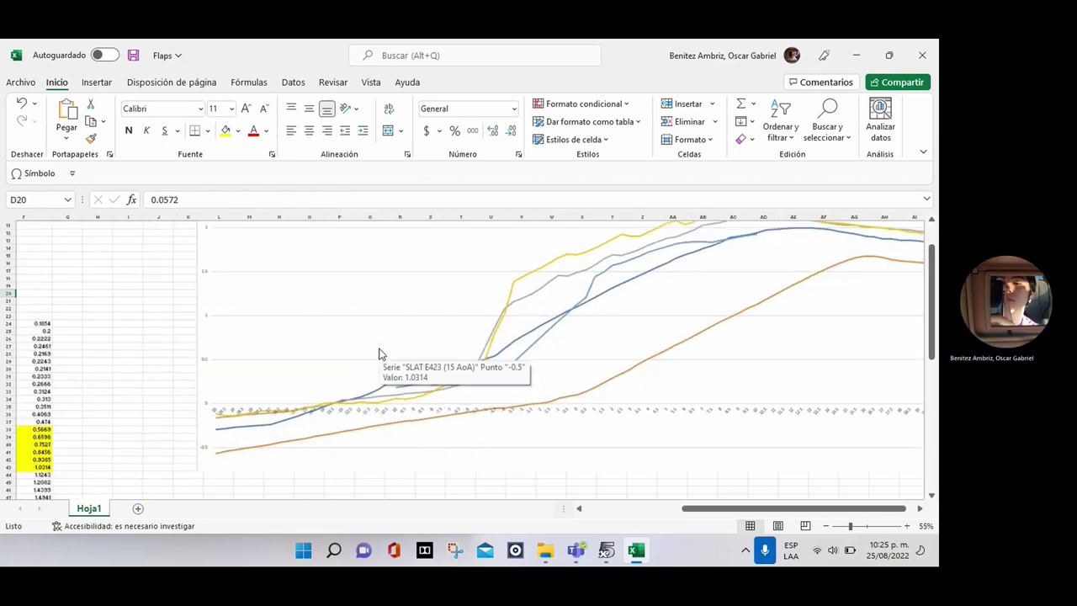
Step: Check the chart's legend to match each line colour to its E423 flap or slat series
scroll(378, 353, down, 3)
click(534, 421)
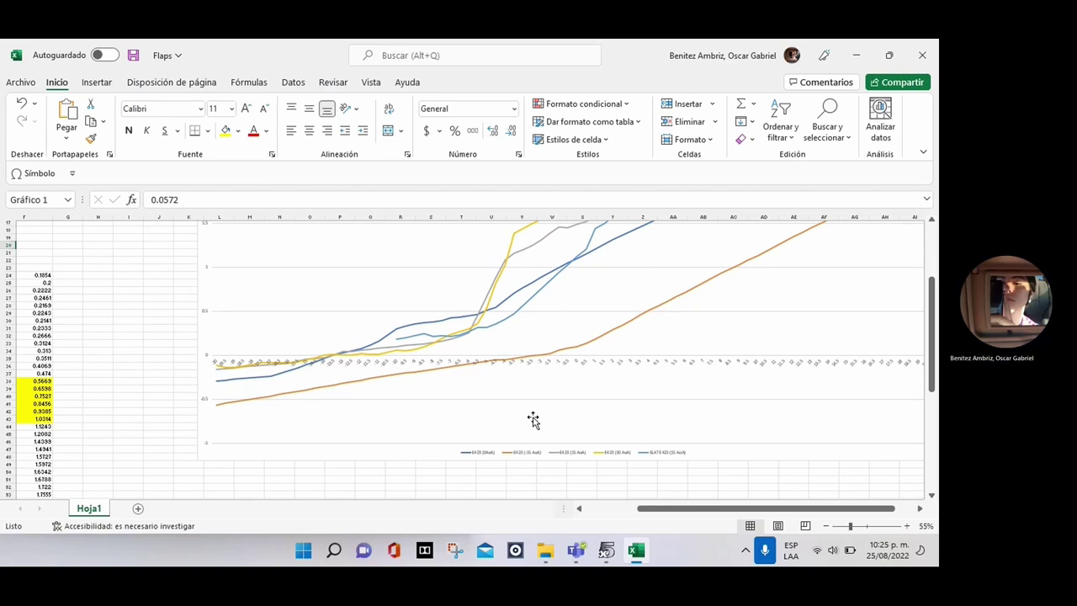
right_click(519, 444)
click(507, 447)
click(452, 479)
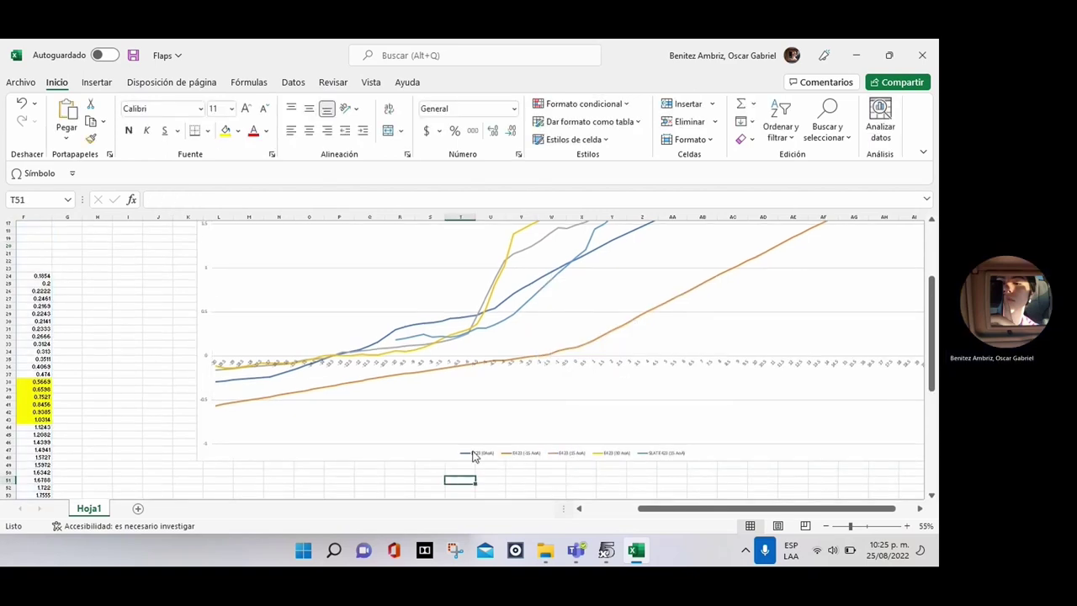
scroll(373, 425, up, 1)
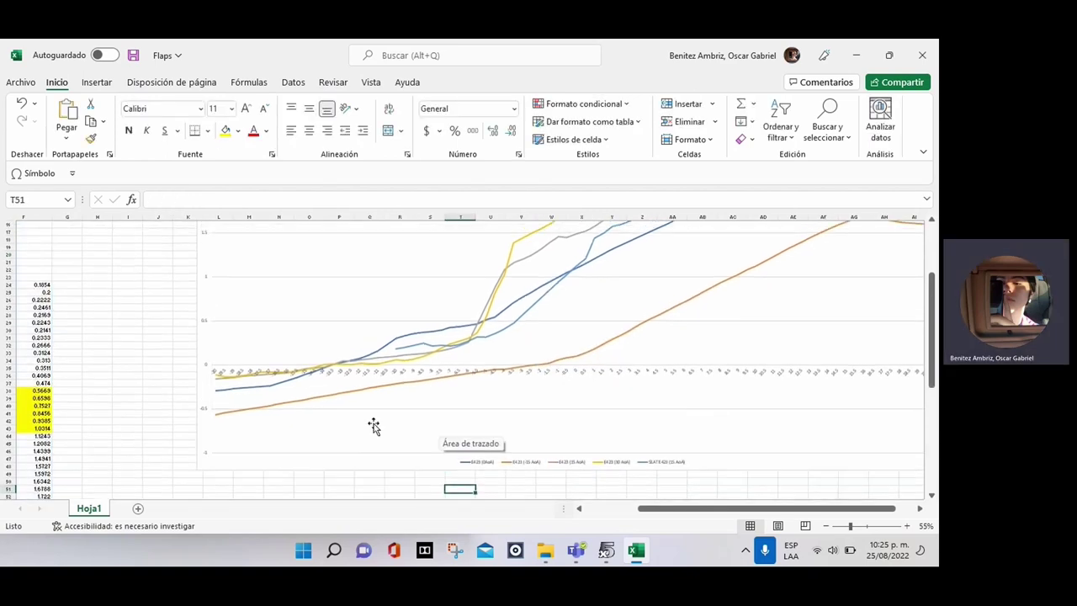
Step: Examine how the flap and slat lift curves rise, peak and level off across the angles of attack
scroll(334, 413, right, 3)
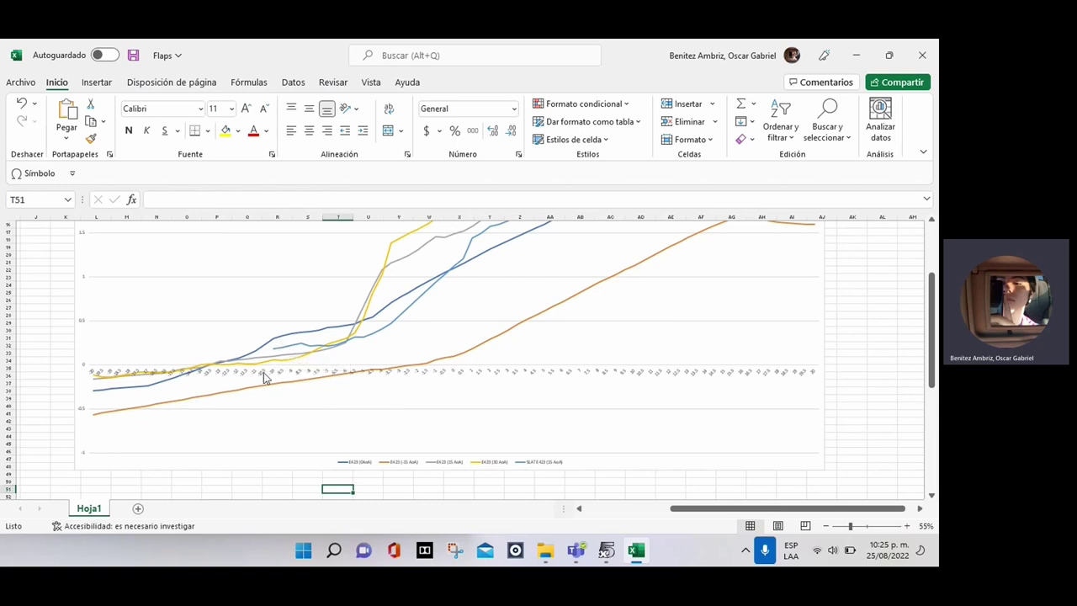
scroll(265, 378, right, 1)
scroll(264, 378, up, 2)
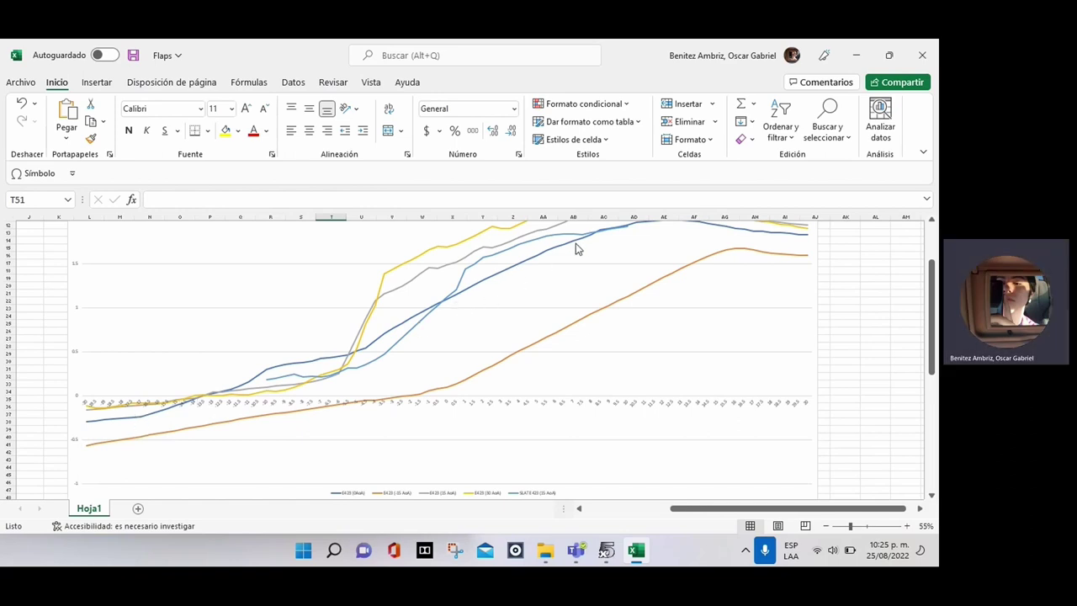
scroll(581, 245, up, 3)
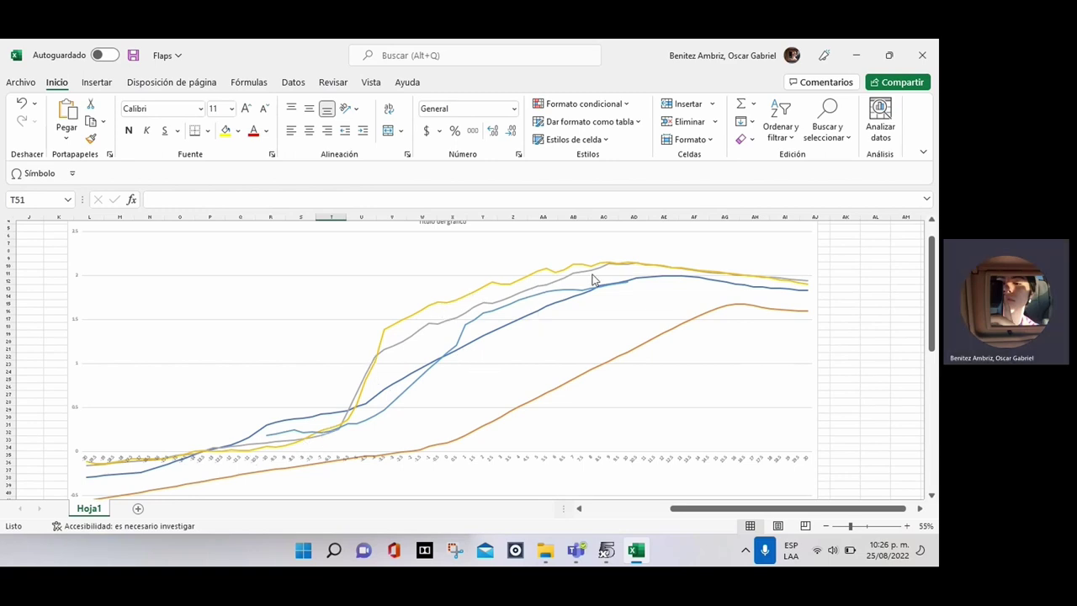
scroll(425, 414, down, 6)
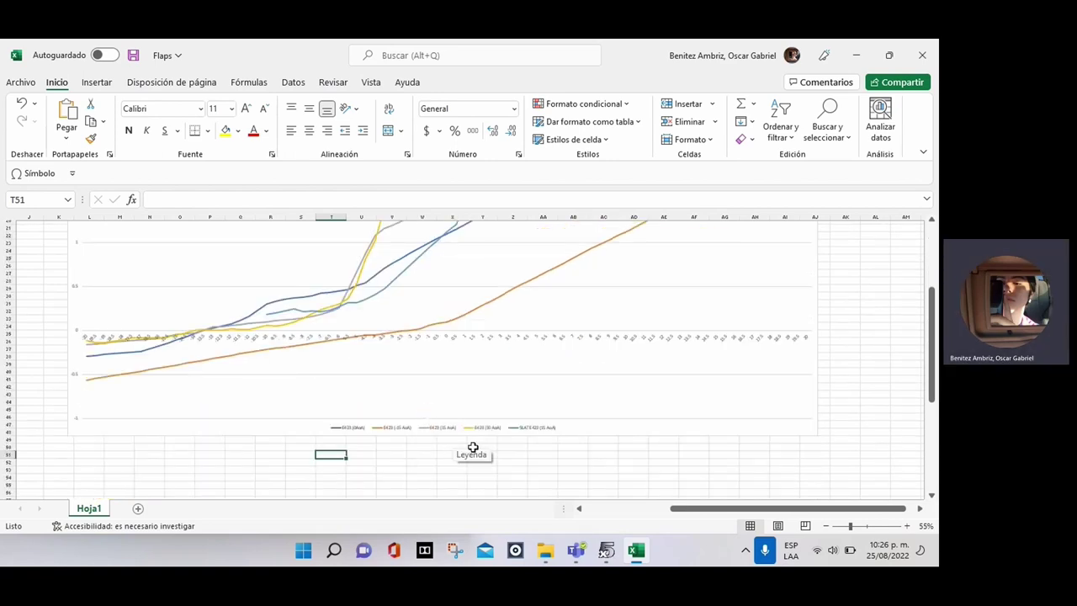
scroll(469, 472, up, 1)
scroll(488, 475, up, 3)
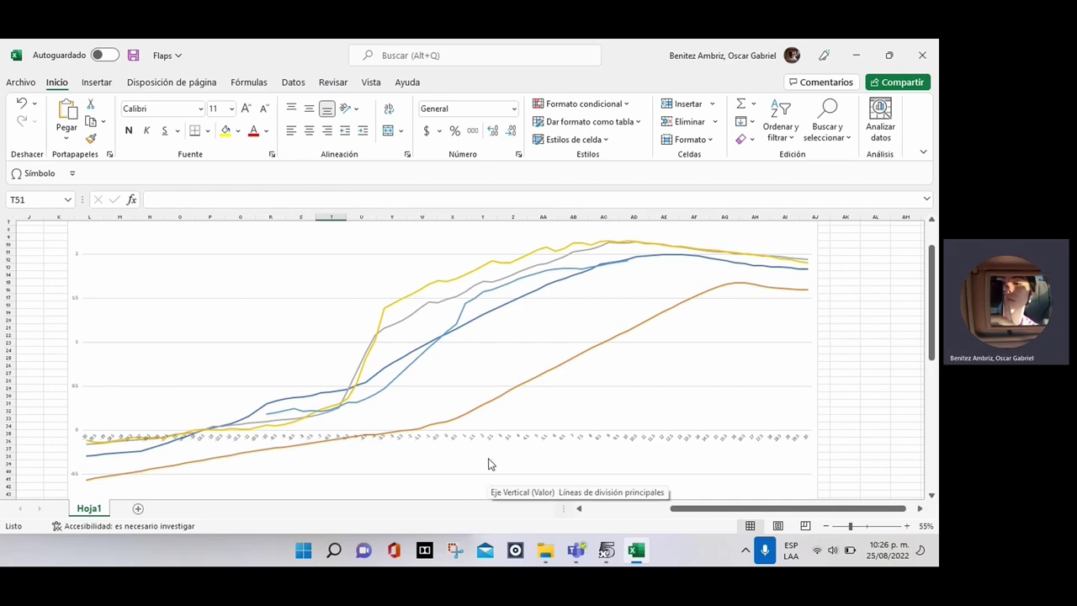
scroll(421, 317, down, 1)
scroll(420, 317, up, 2)
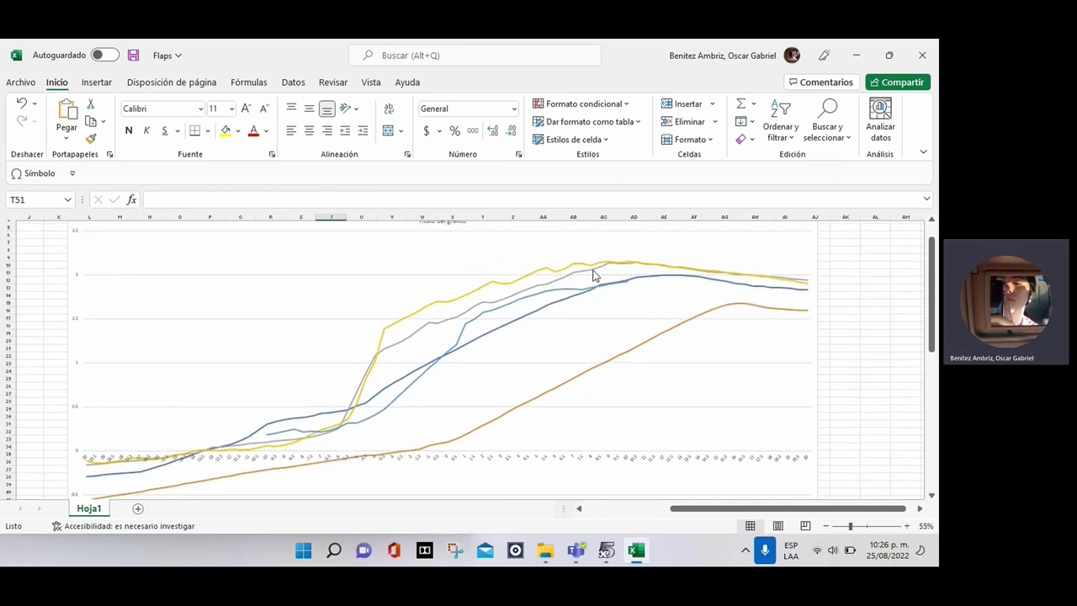
mouse_move(603, 273)
Step: Review the CL table's No flap, Flap and Slat headings alongside the full lift-curve chart
scroll(496, 311, left, 5)
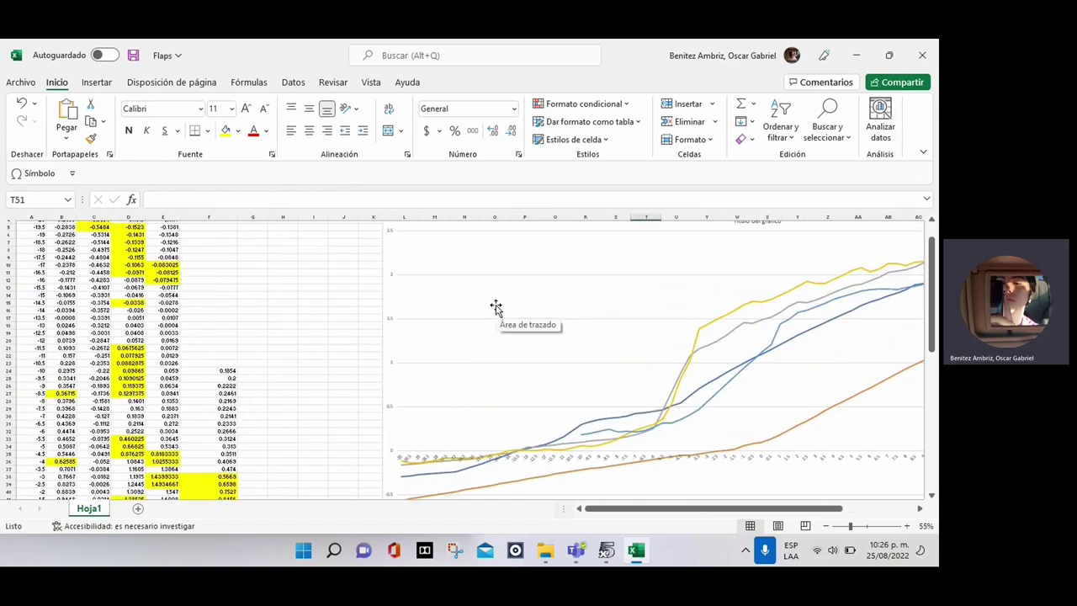
scroll(193, 363, up, 1)
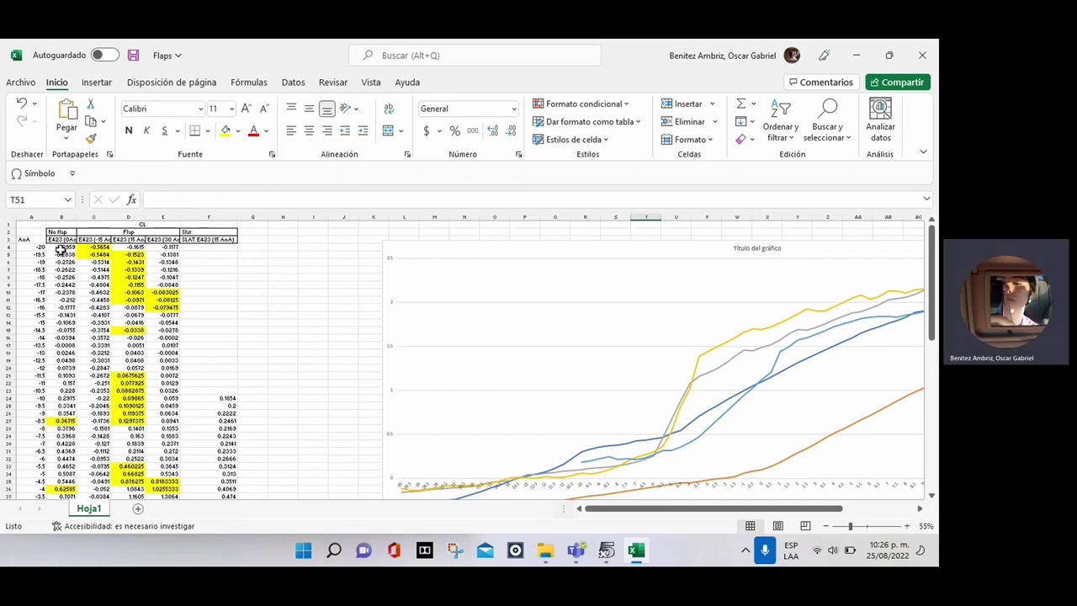
scroll(327, 300, right, 5)
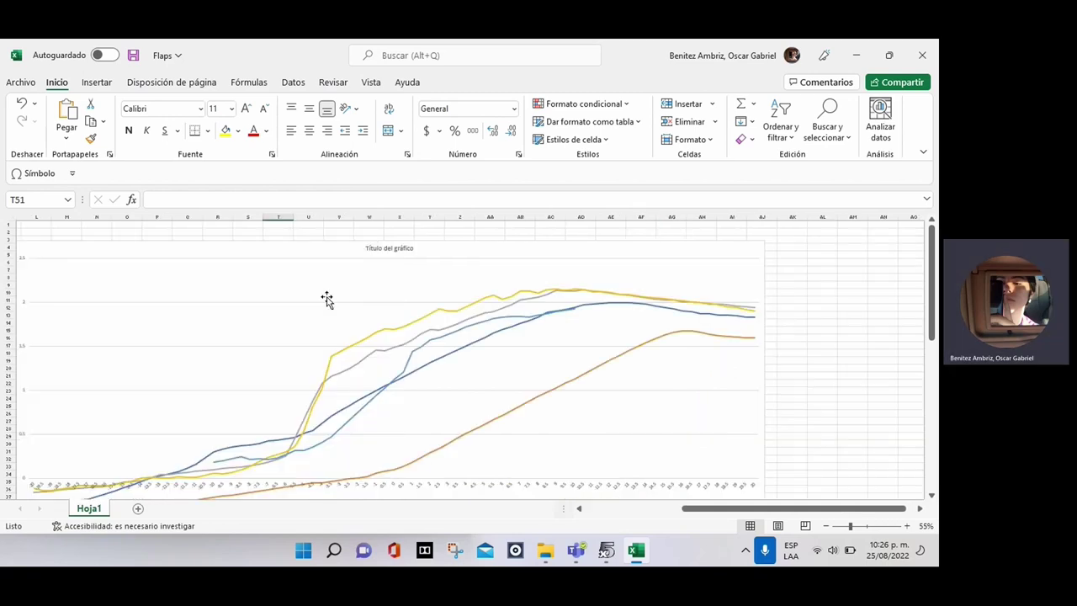
scroll(327, 300, left, 5)
scroll(326, 296, down, 1)
scroll(327, 297, right, 5)
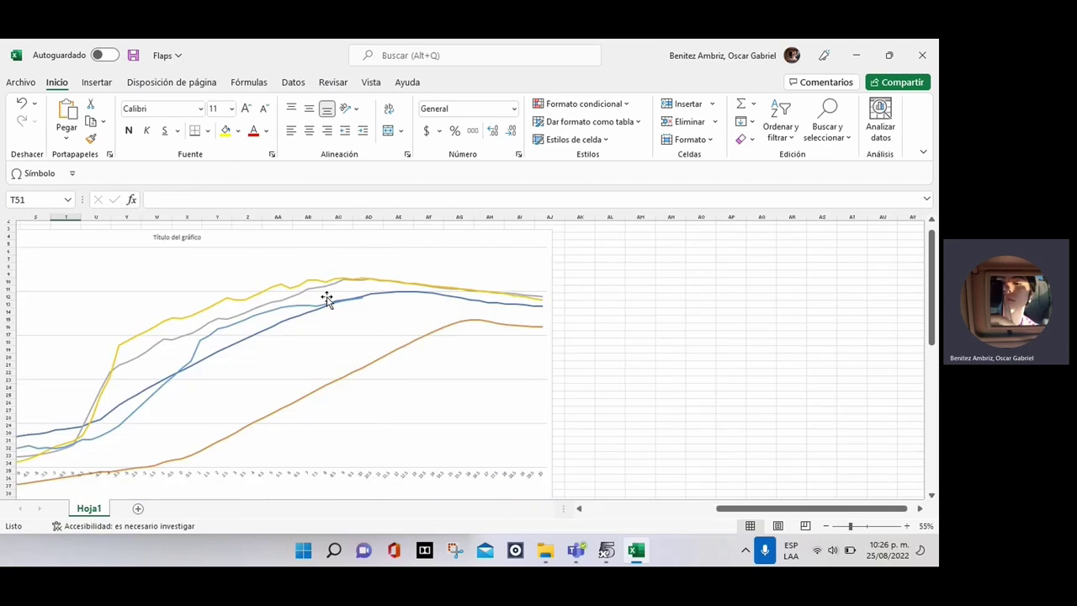
scroll(327, 301, left, 3)
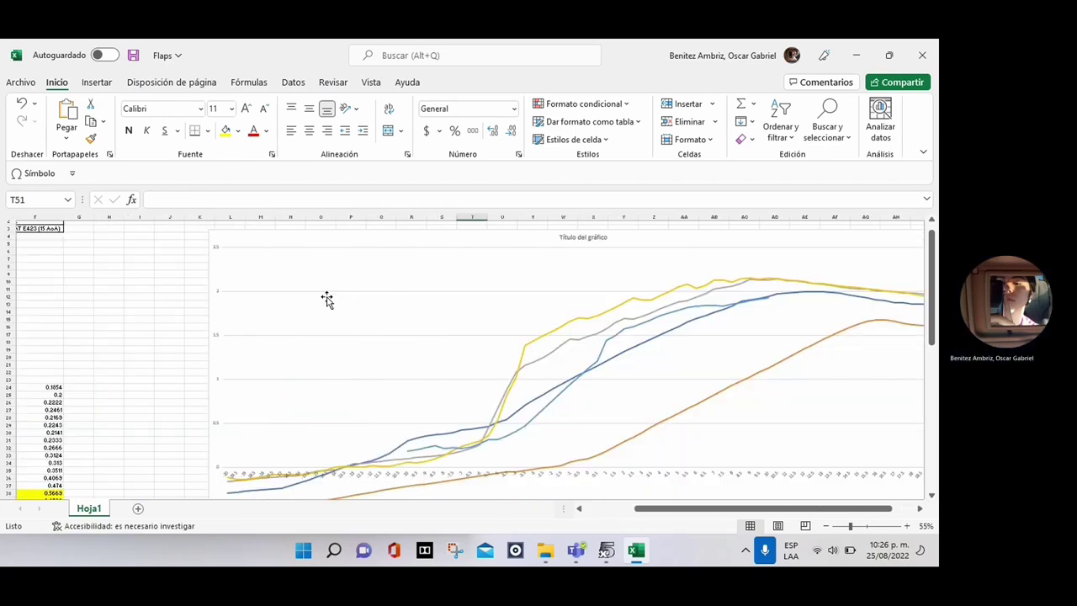
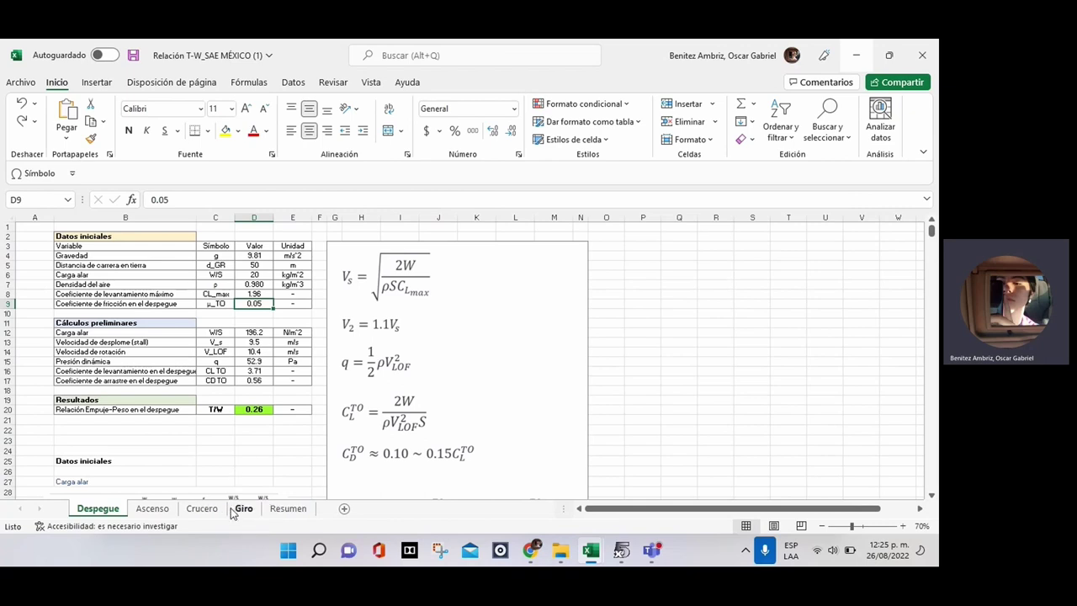
Step: In the Relación T-W_SAE MÉXICO (1) workbook, trace the climb T/W ratio from the Resumen sheet to its inputs and equations on Ascenso
ctrl+scroll(295, 521, up, 1)
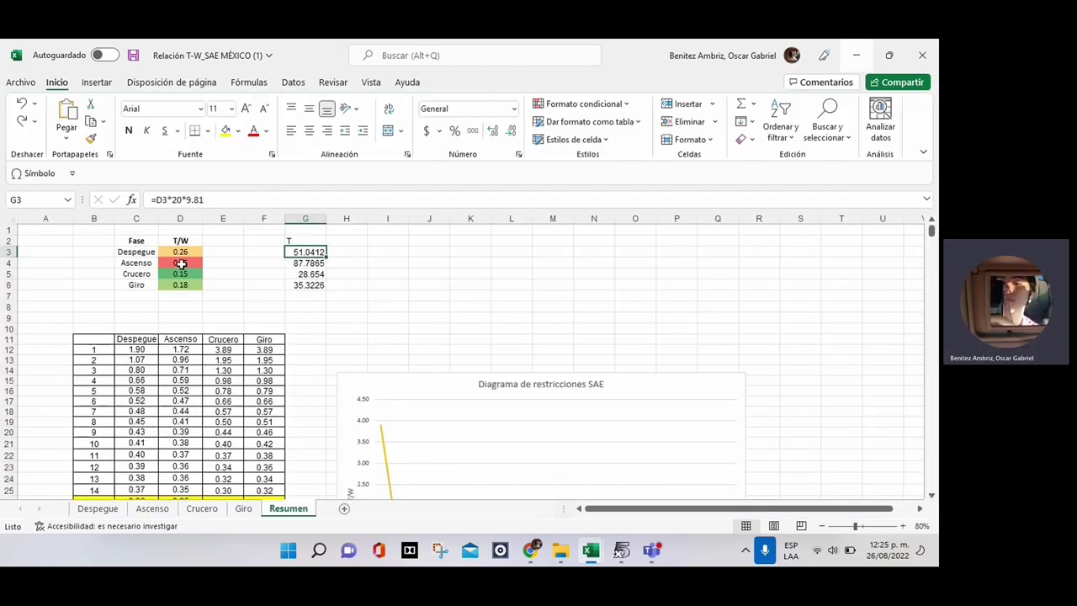
click(182, 265)
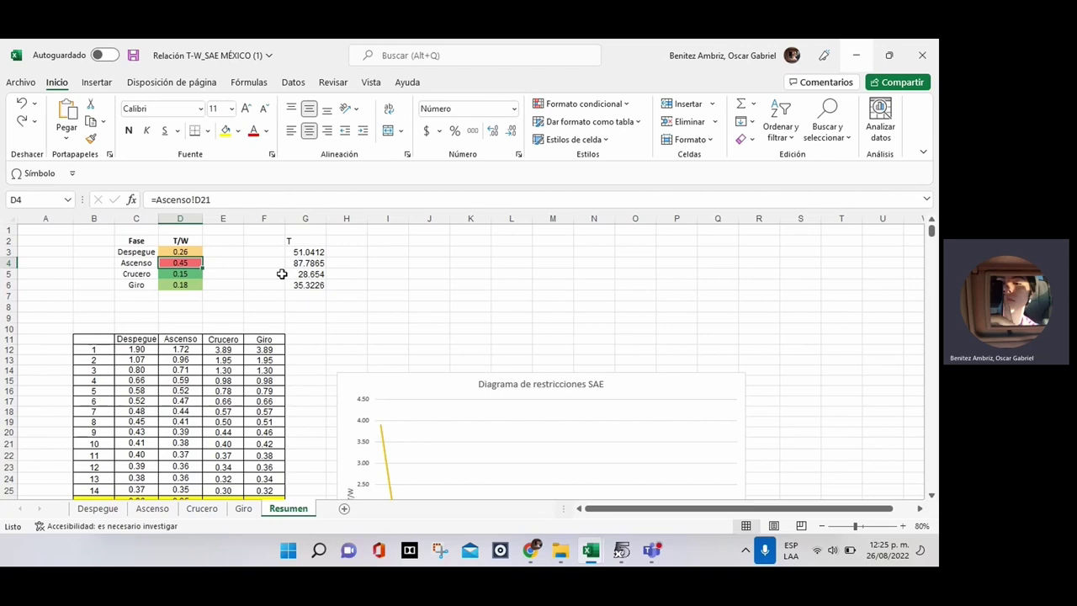
click(137, 510)
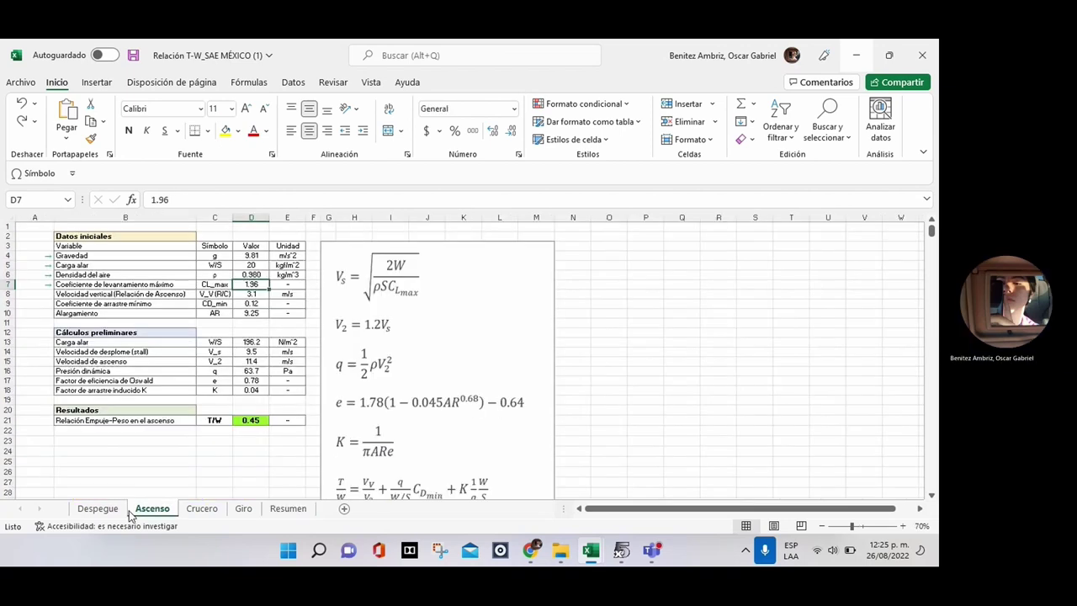
scroll(322, 328, down, 2)
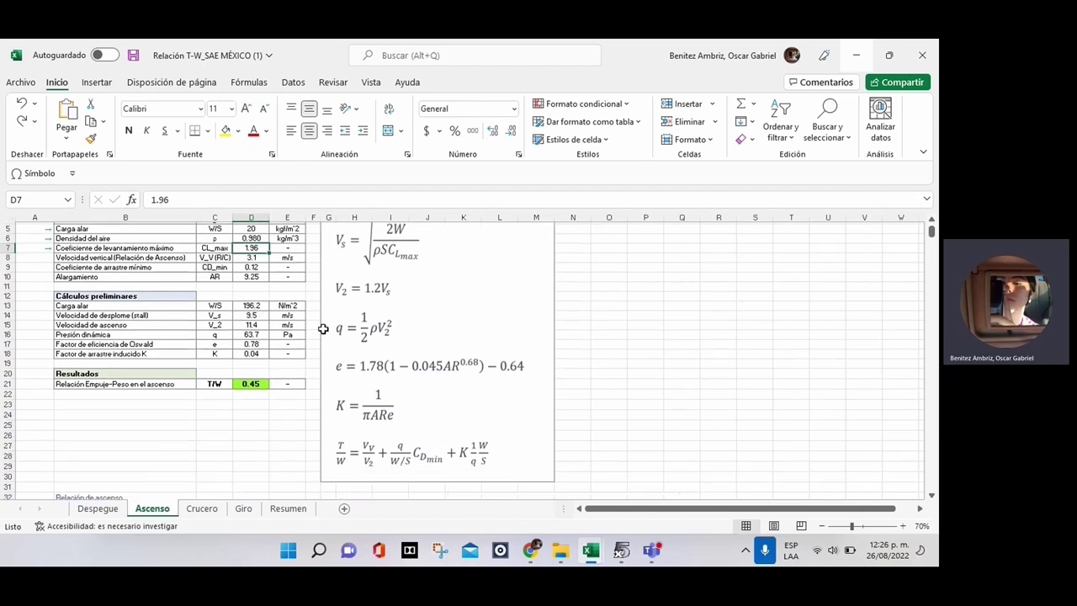
scroll(323, 329, up, 1)
scroll(322, 328, up, 1)
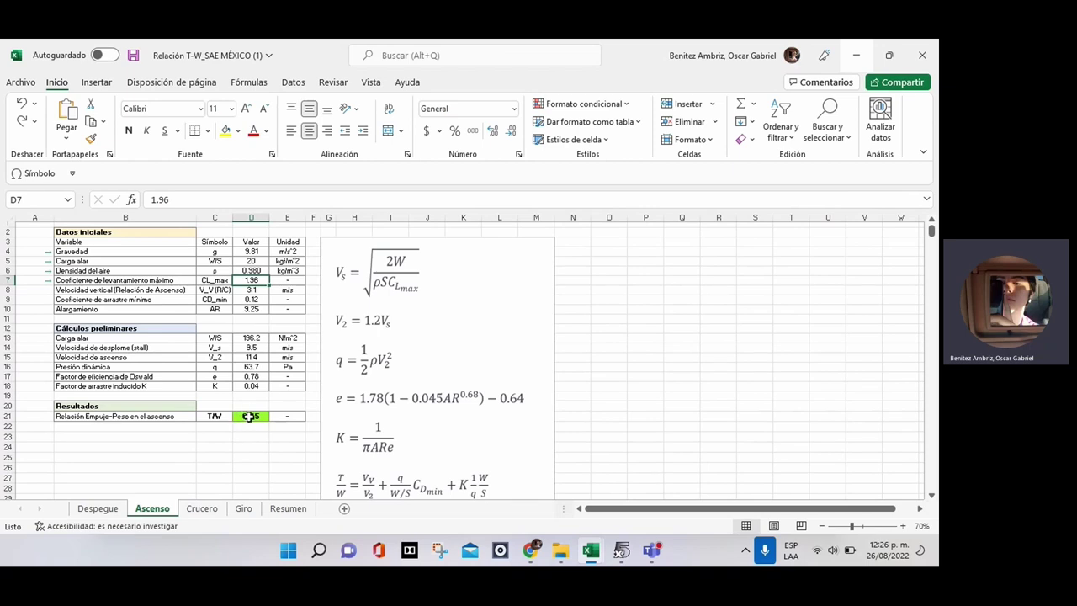
Step: Review the takeoff inputs, preliminary calculations and T/W equation on the Despegue sheet
click(98, 510)
scroll(279, 387, down, 3)
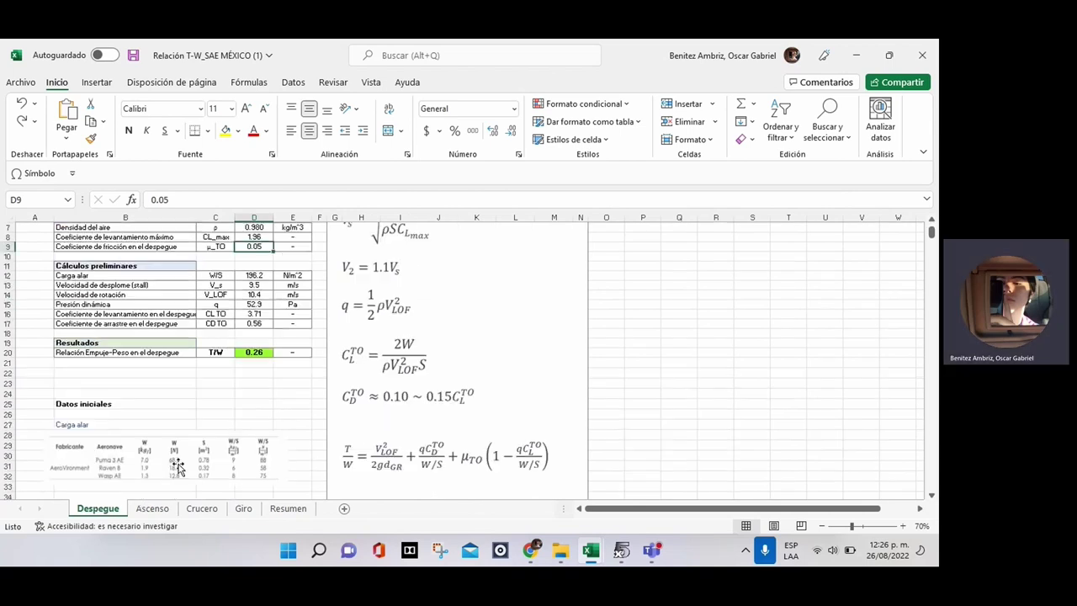
scroll(280, 387, up, 3)
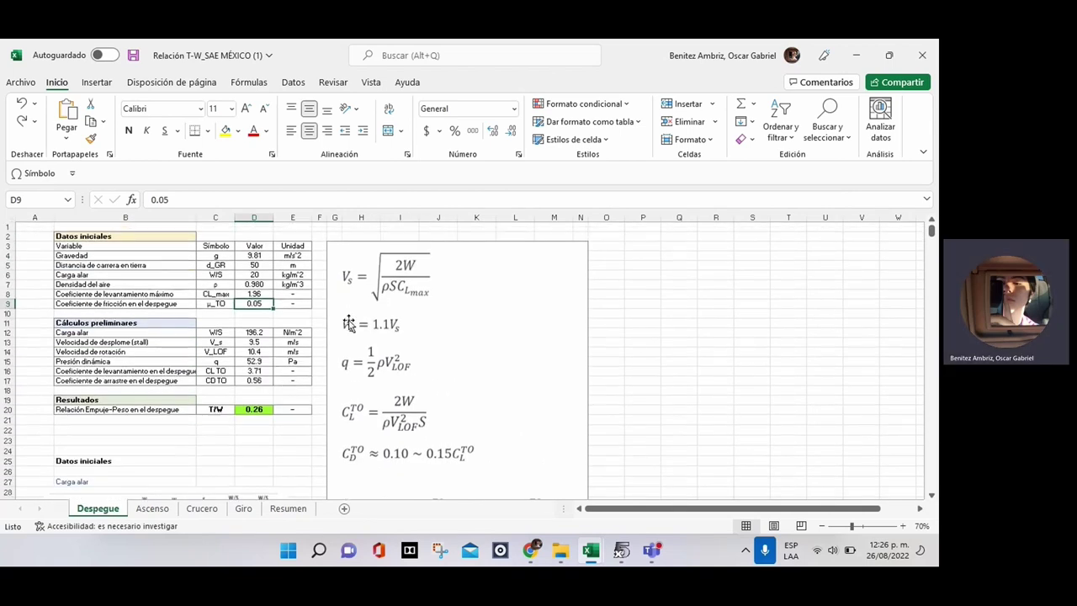
Step: Review the cruise and turn thrust-to-weight calculations on the Crucero and Giro sheets
click(151, 510)
click(199, 510)
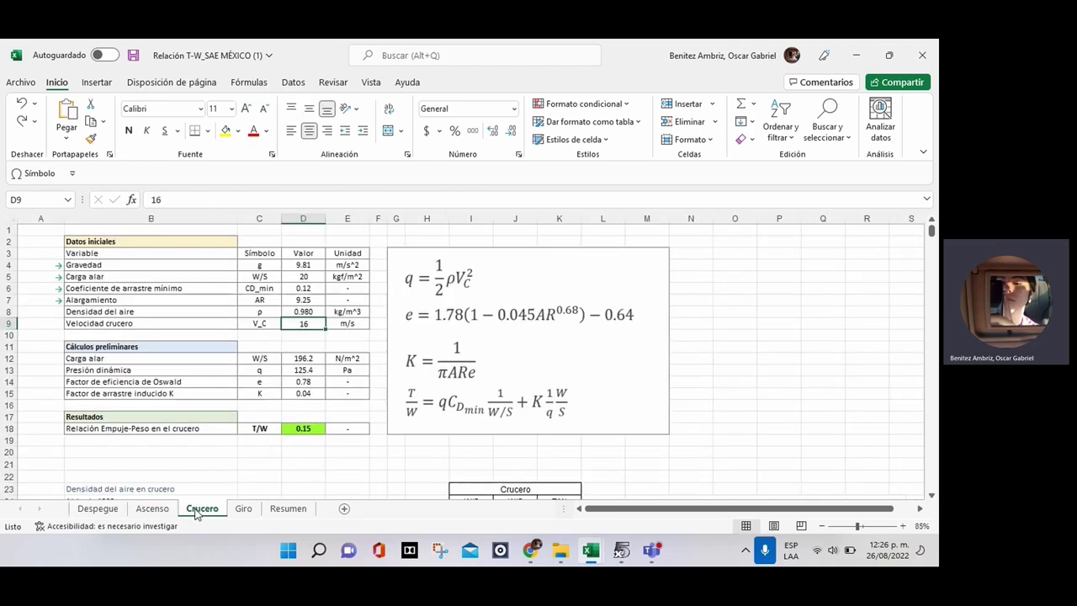
click(250, 510)
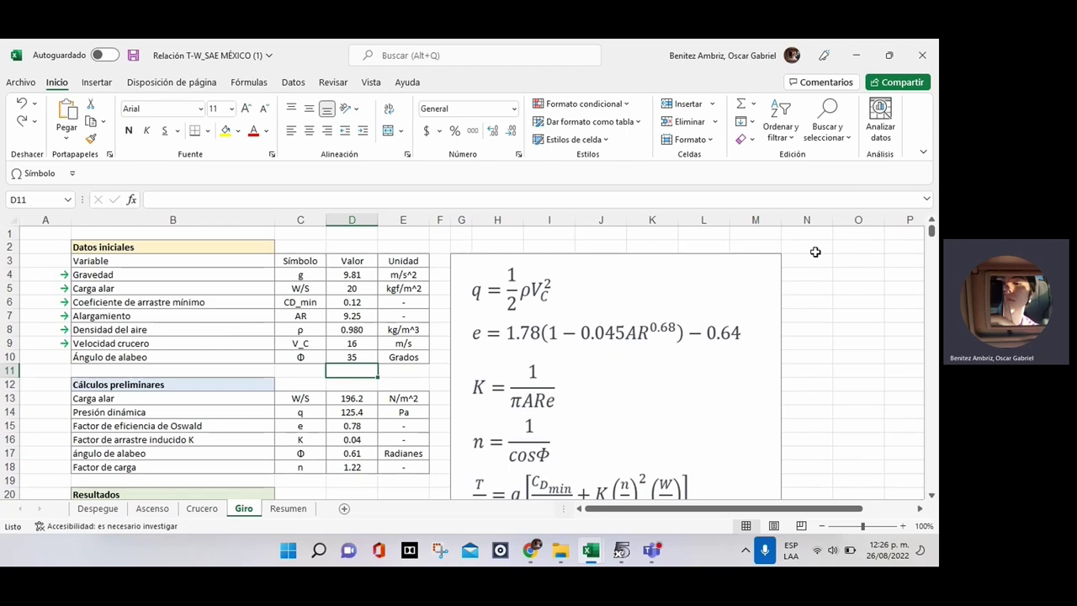
Step: Check the wing loading formula on Giro, and examine the W/S column on T-W (2) in the TW vs WS-SAE MEX (1) workbook
click(339, 399)
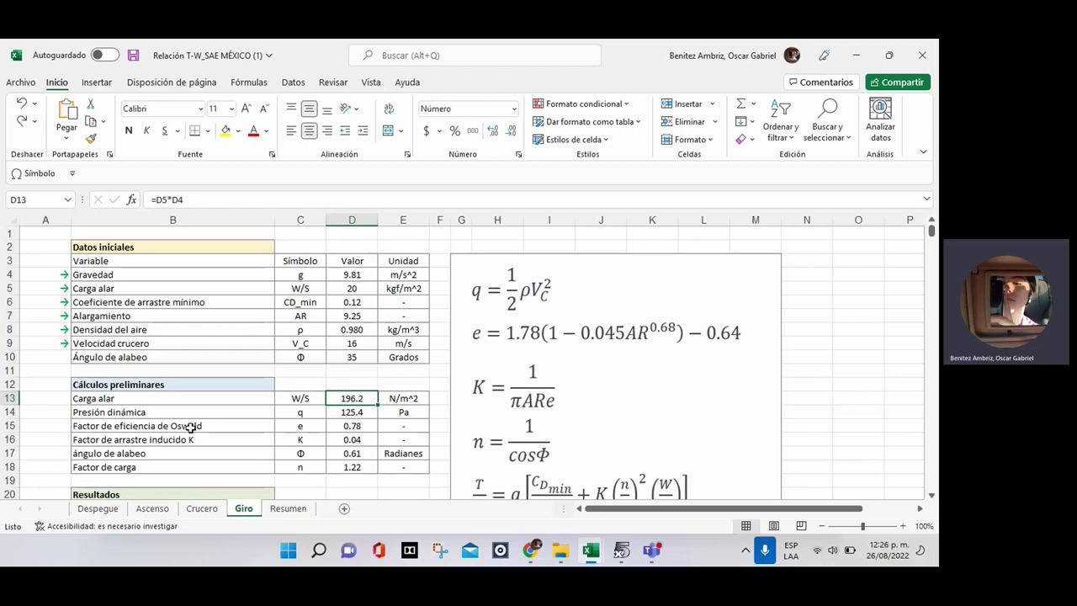
key(alt+Tab)
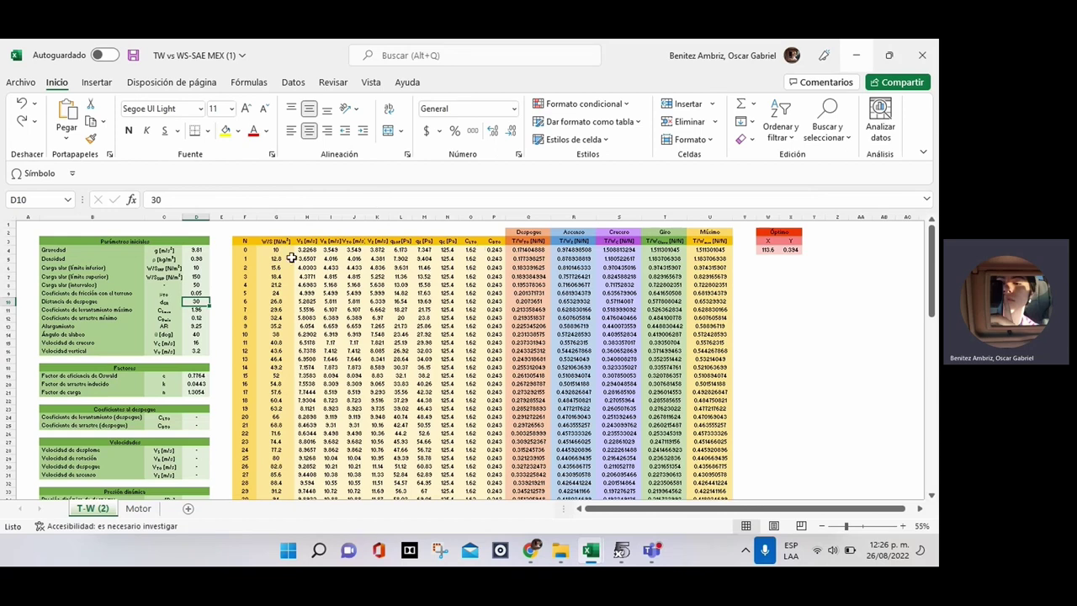
click(276, 250)
key(Down)
key(Down)
key(Down)
key(Down)
key(Down)
key(Down)
key(Down)
key(Down)
key(Down)
key(Down)
key(Down)
key(Down)
key(Down)
key(Down)
key(Down)
key(Down)
key(Down)
key(Down)
key(Down)
key(Down)
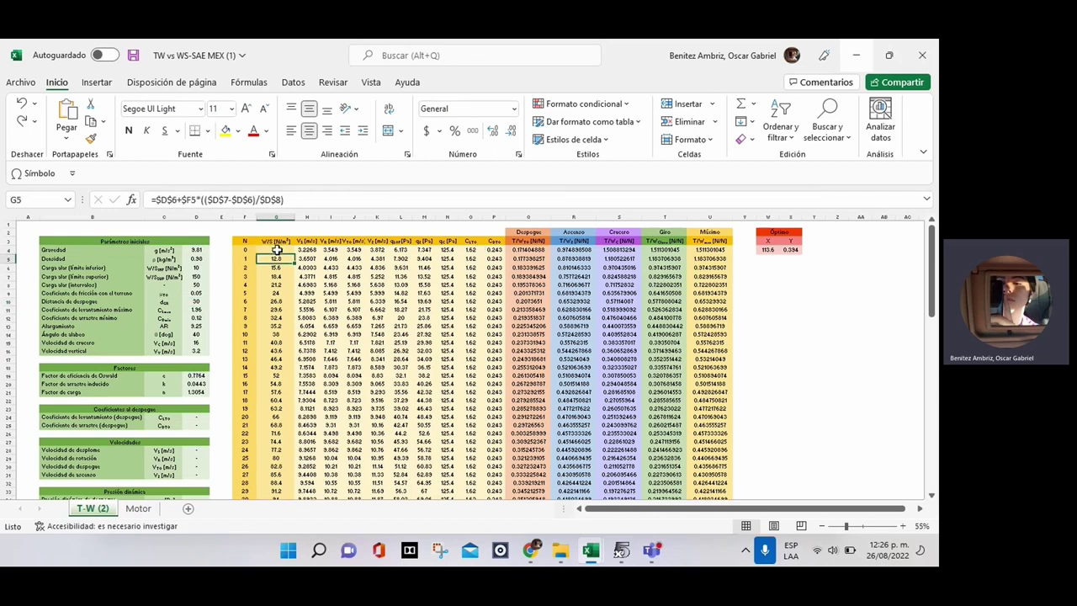
click(276, 250)
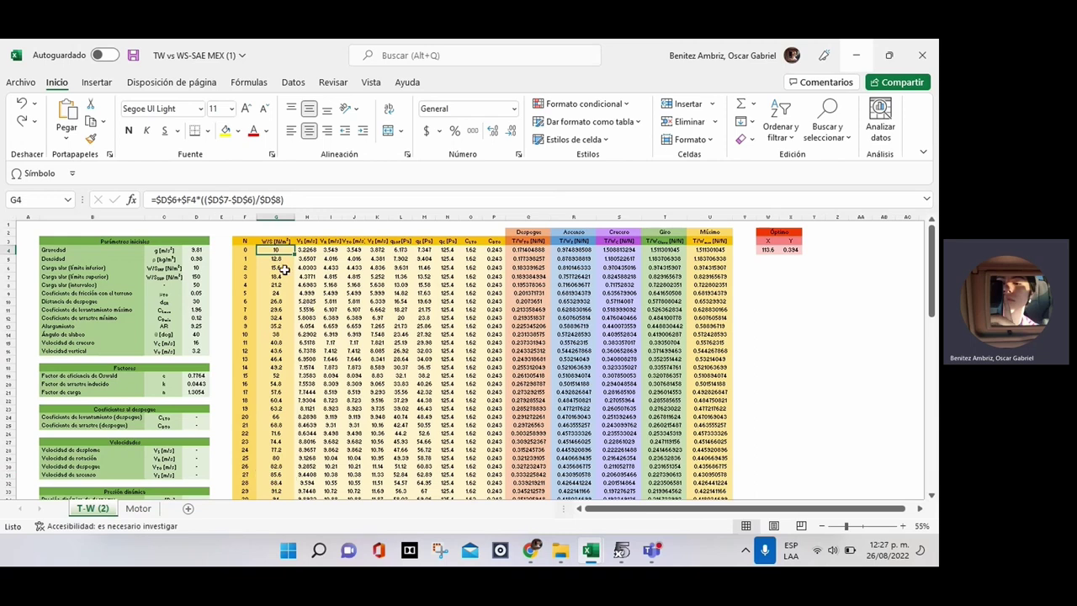
scroll(284, 270, down, 4)
scroll(284, 337, down, 3)
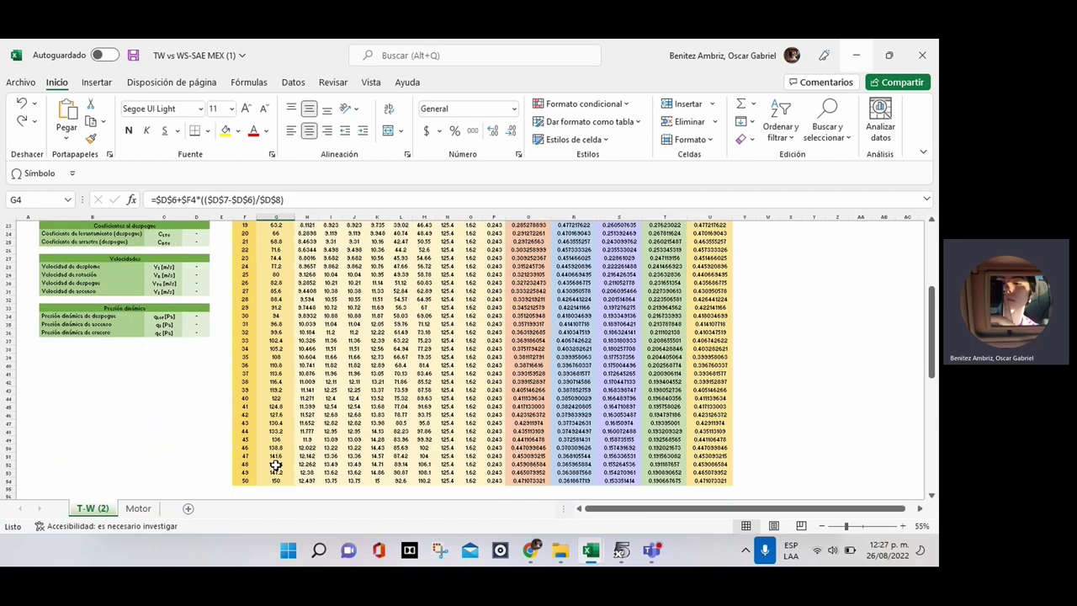
scroll(275, 465, up, 7)
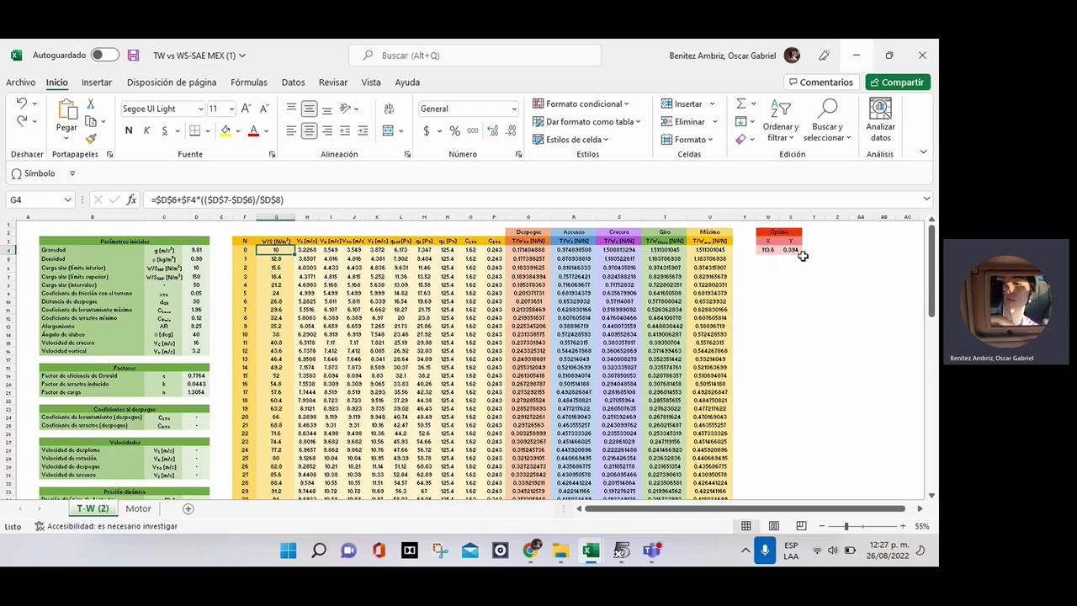
Step: Inspect the formulas behind the Óptimo X and Y values
click(764, 250)
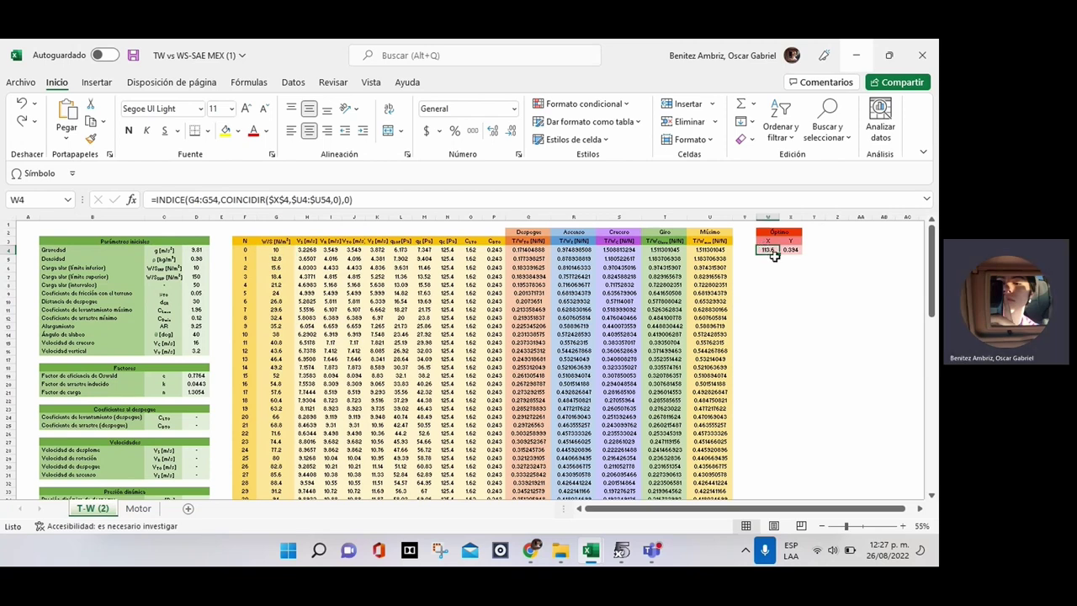
key(Right)
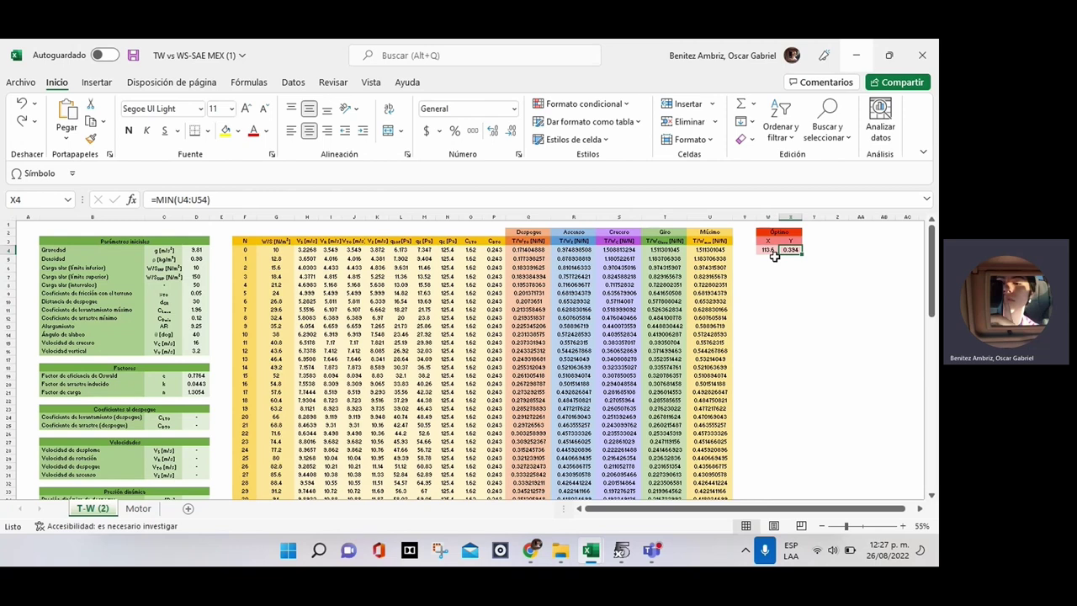
key(Left)
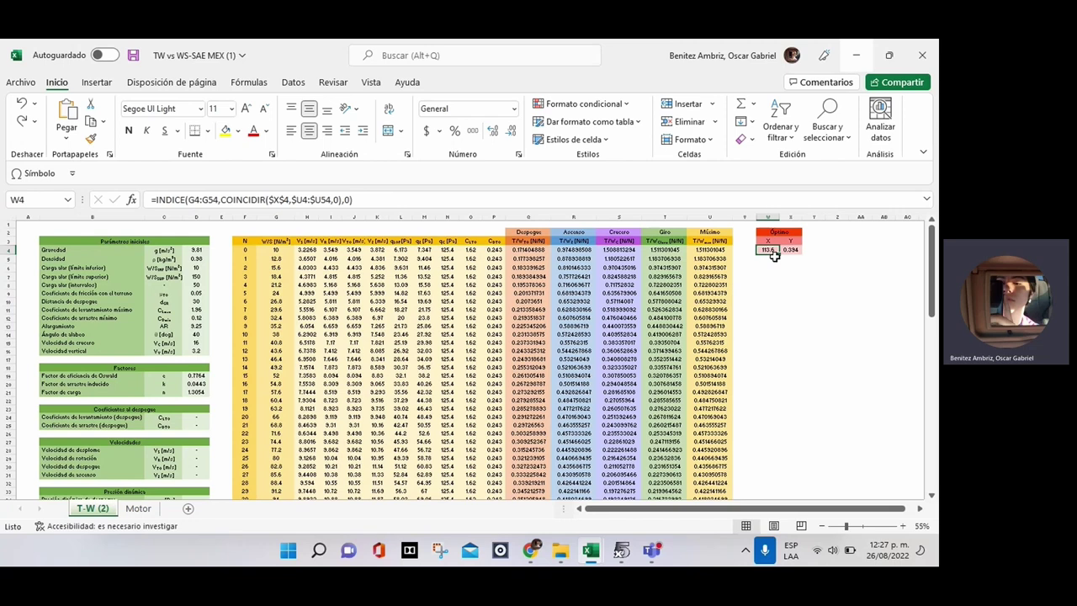
key(Down)
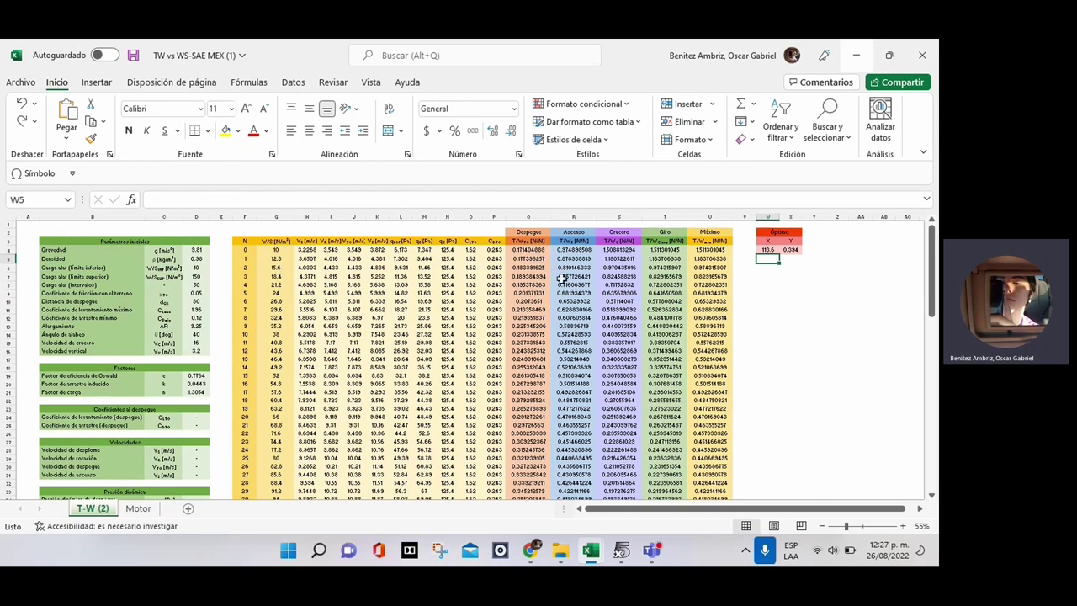
Step: Compare the N interval numbers and the W/S formula with the lookup formula for the optimal X
click(217, 292)
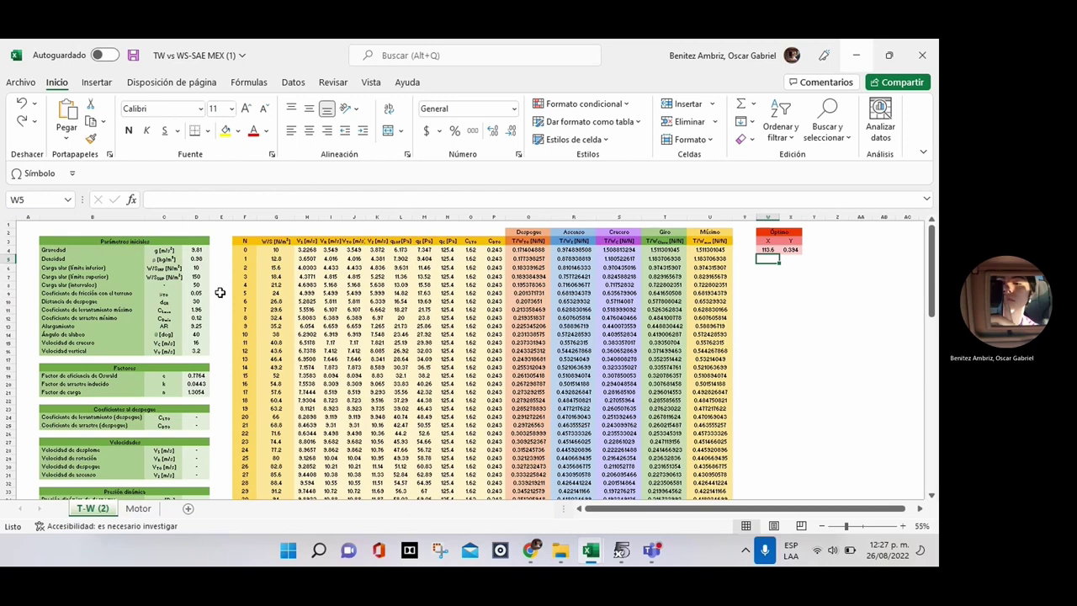
key(Right)
key(Right)
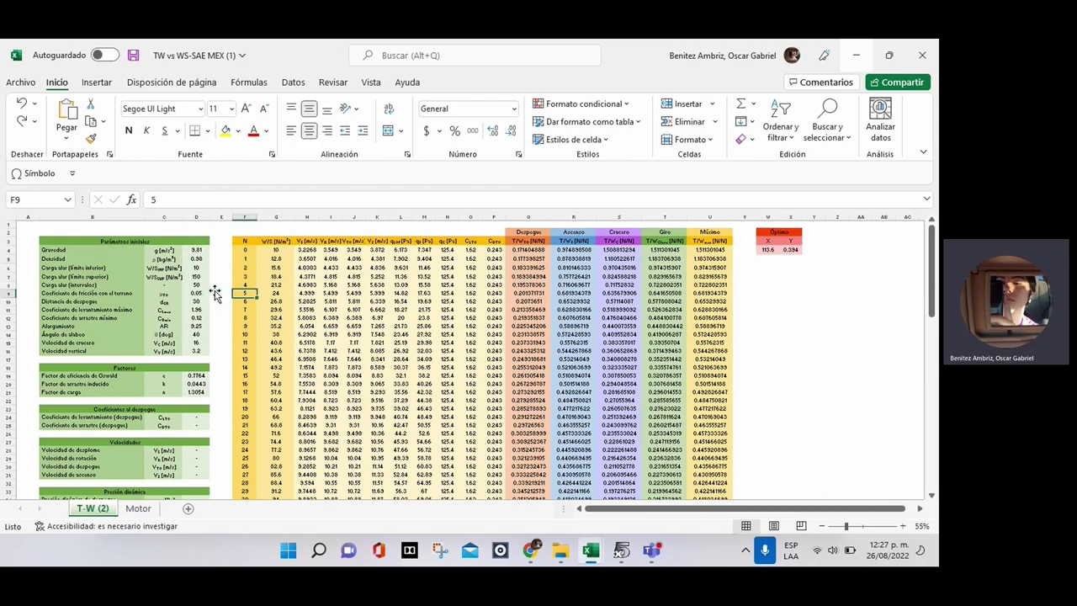
key(Up)
key(Up)
key(Up)
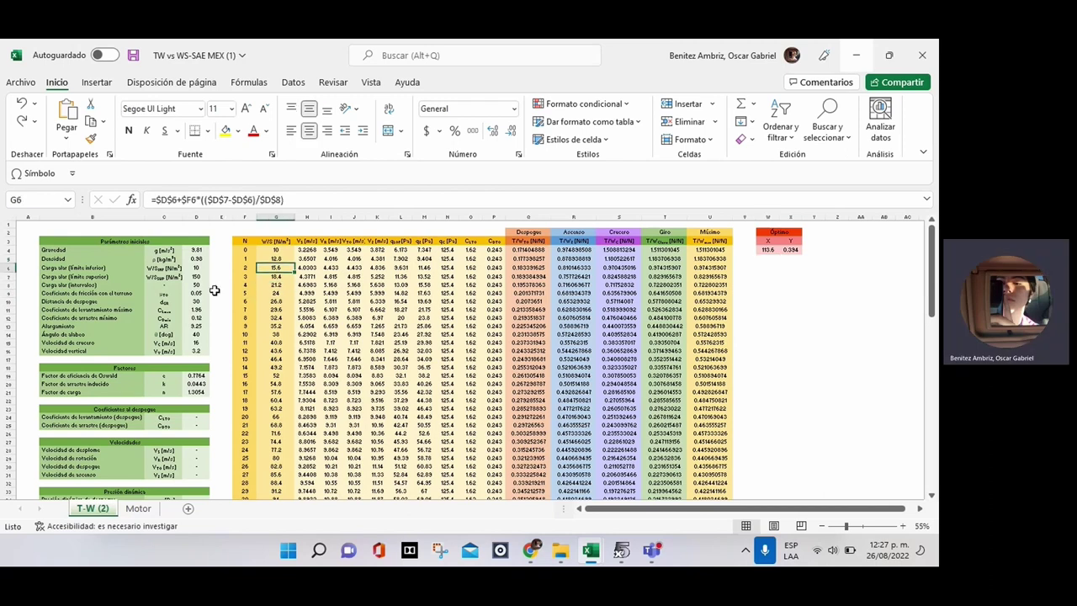
key(Up)
key(Up)
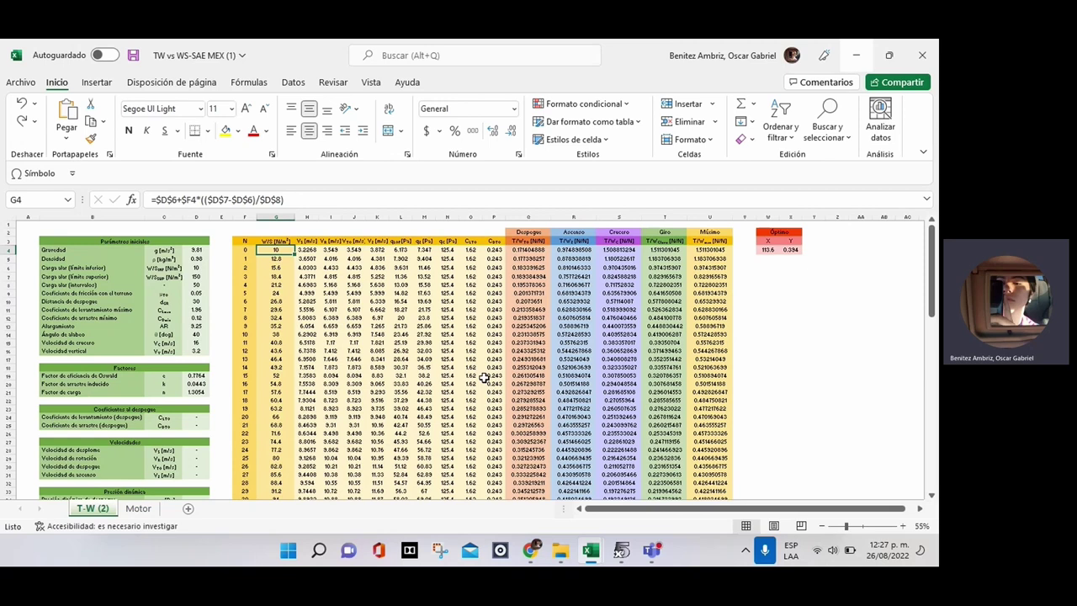
click(768, 249)
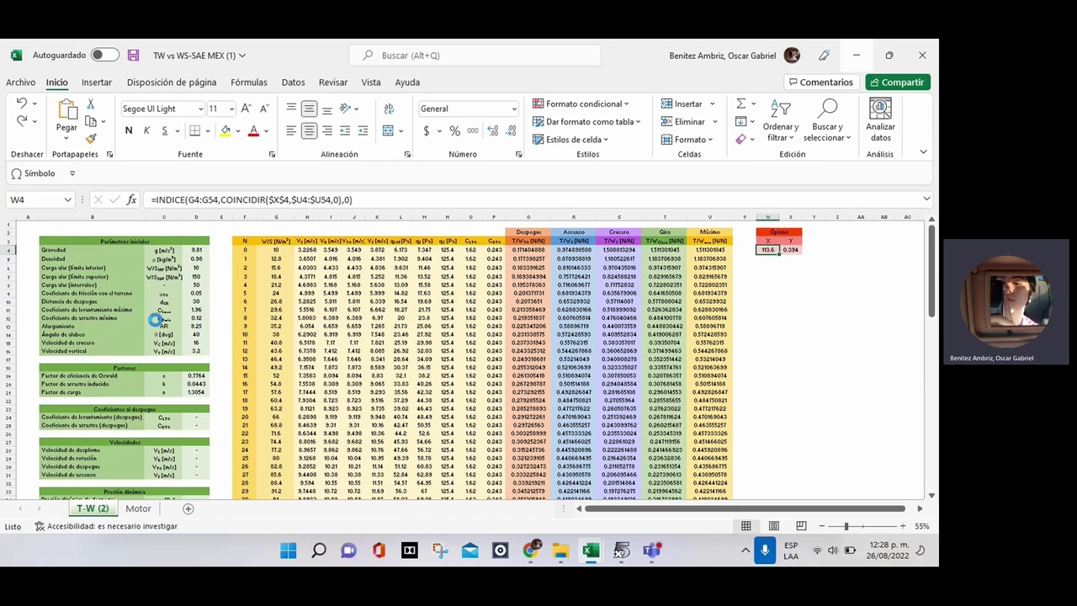
Step: Look over the thrust data and equations on the Motor sheet and return to T-W (2)
scroll(156, 319, up, 2)
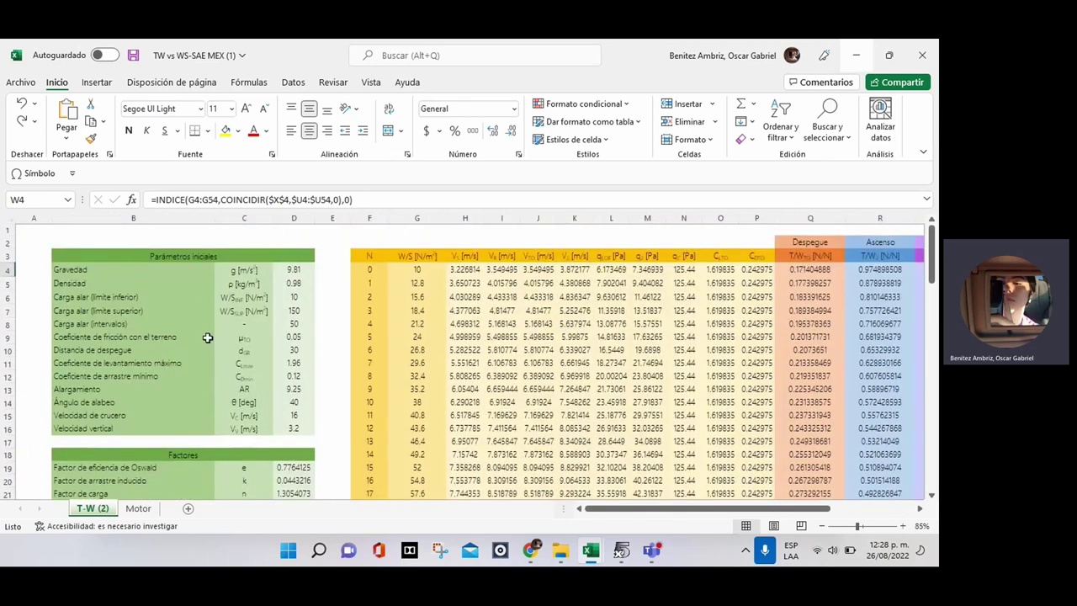
click(139, 508)
scroll(226, 398, up, 2)
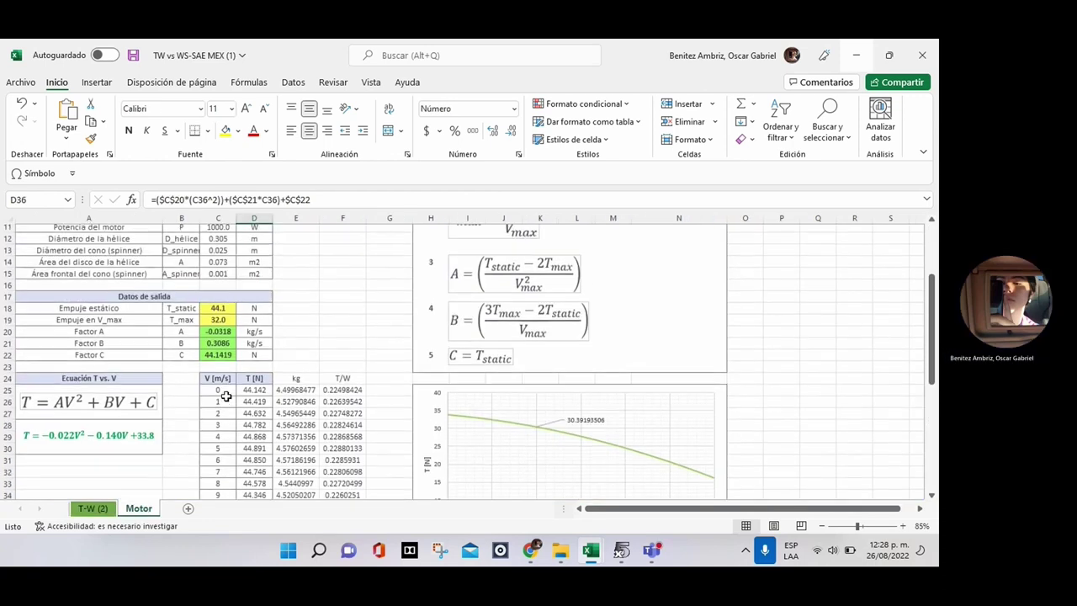
scroll(241, 353, up, 2)
key(ctrl+Page_Up)
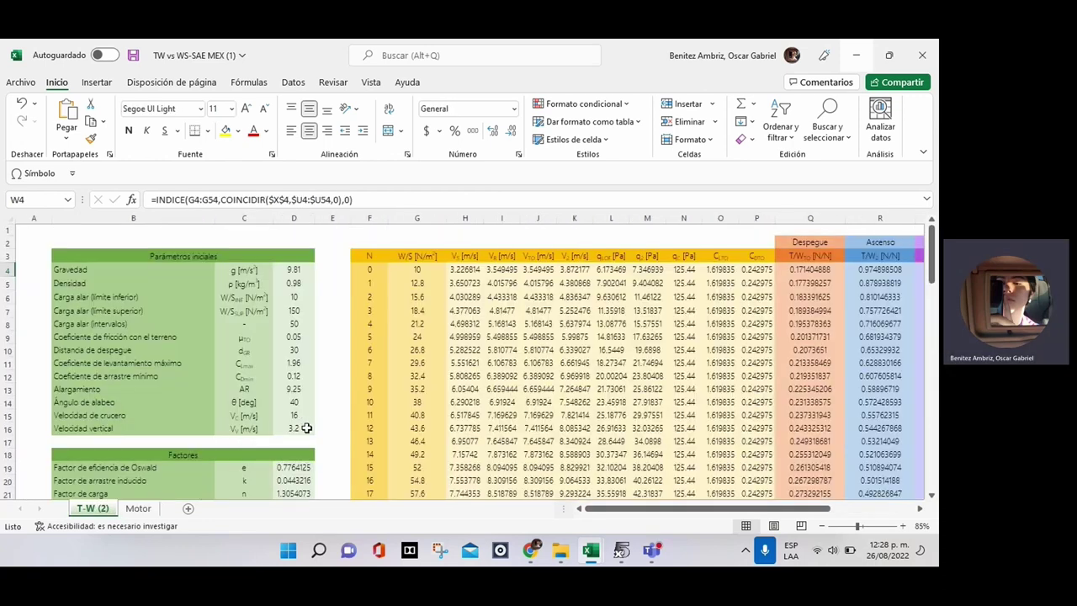
Step: Review the Parámetros iniciales from the maximum lift coefficient to the vertical speed
click(304, 428)
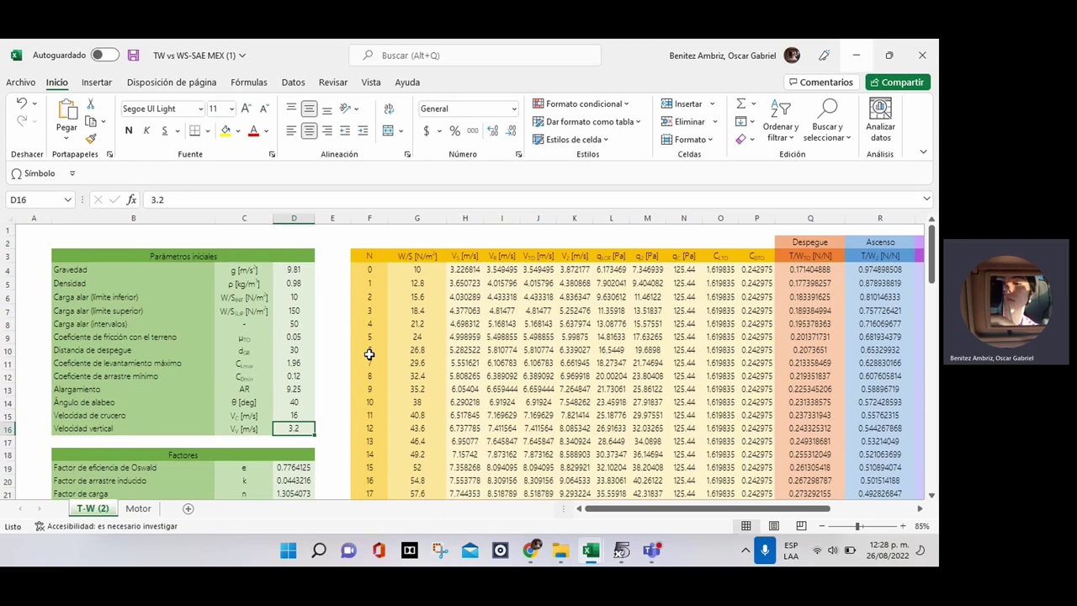
click(283, 362)
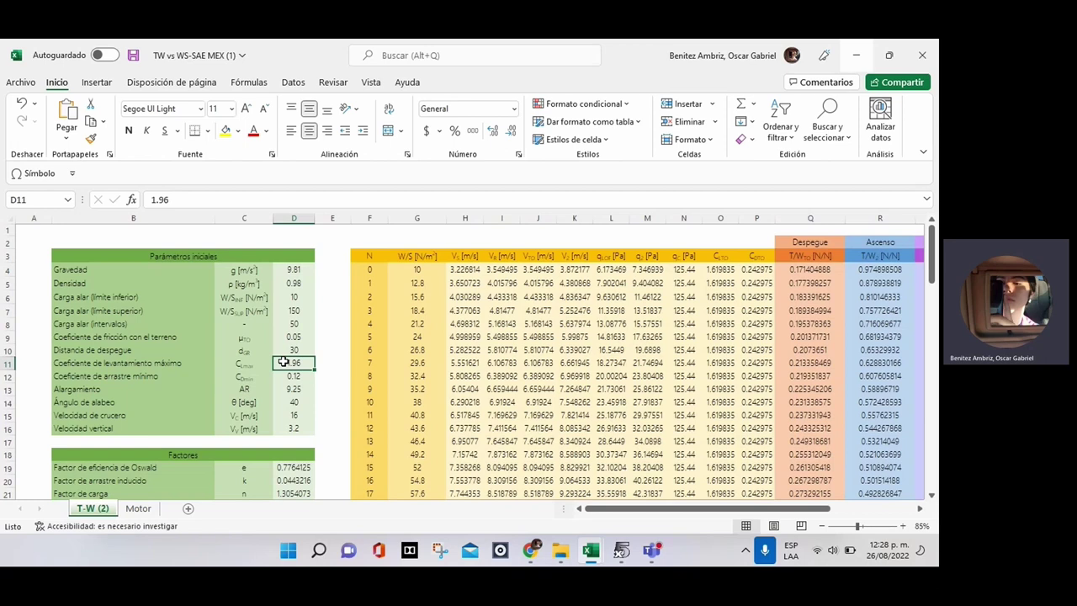
key(Down)
key(Down)
key(Down)
key(Down)
key(Down)
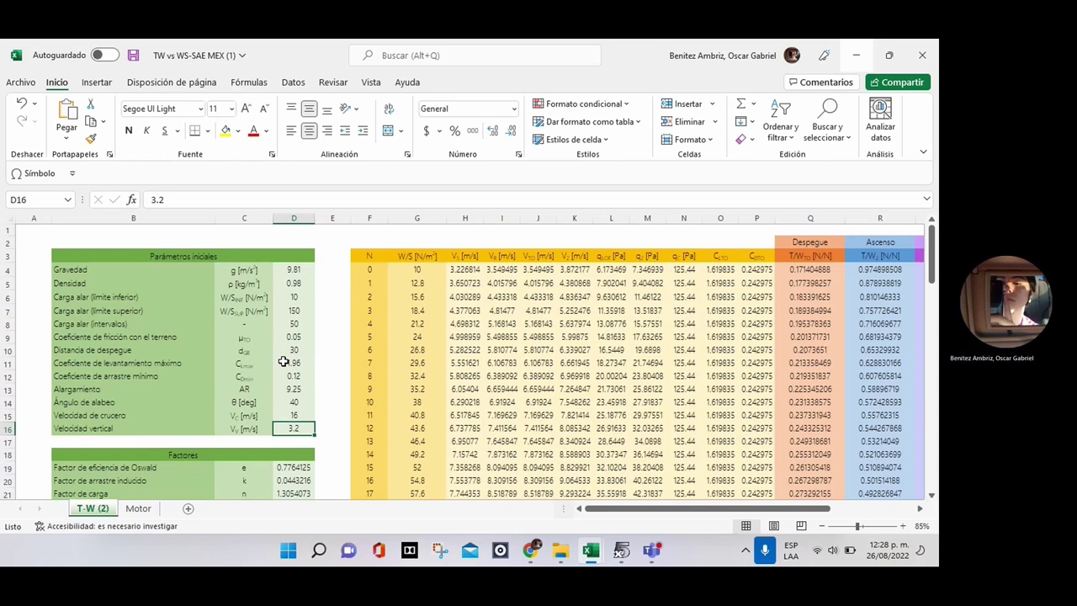
Step: Try a bank angle (Ángulo de alabeo) of 90 degrees and check its effect on the Giro and Máximo T/W columns
key(Up)
key(Up)
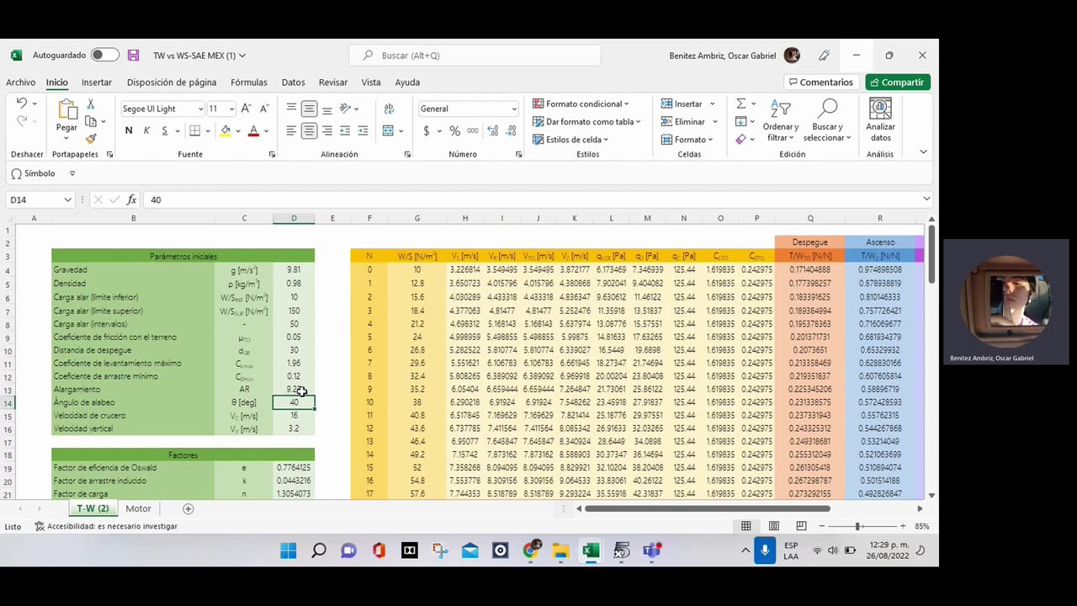
scroll(301, 392, right, 1)
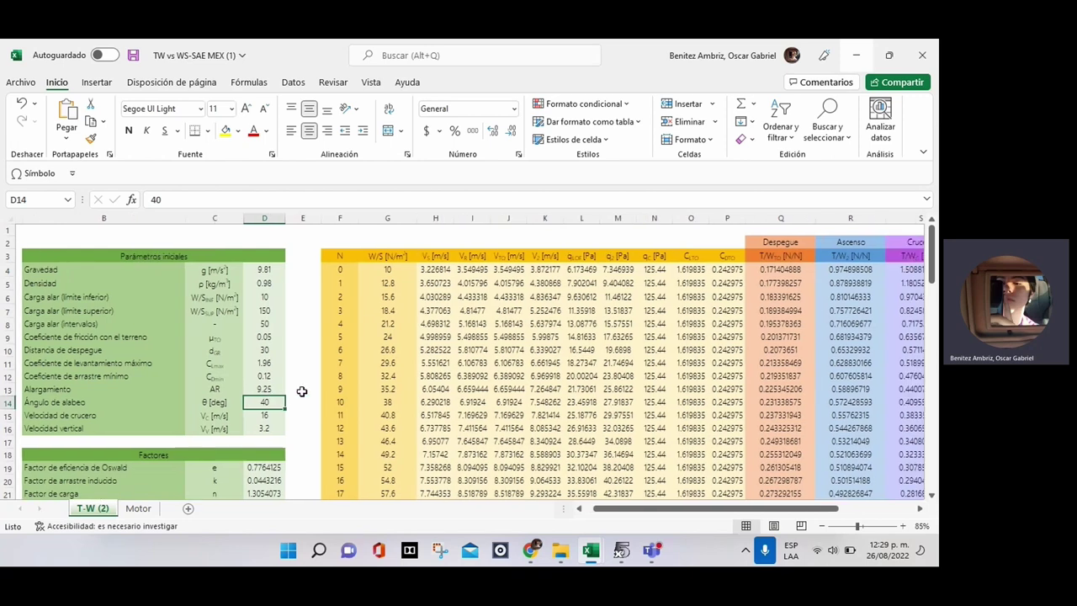
scroll(301, 392, right, 8)
scroll(302, 391, left, 5)
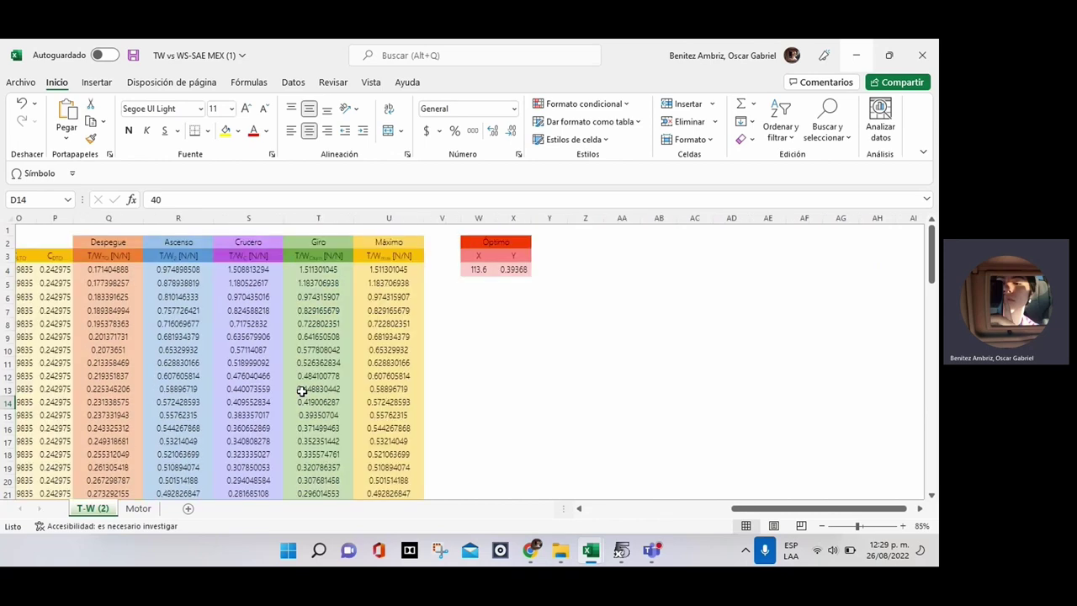
scroll(302, 392, left, 3)
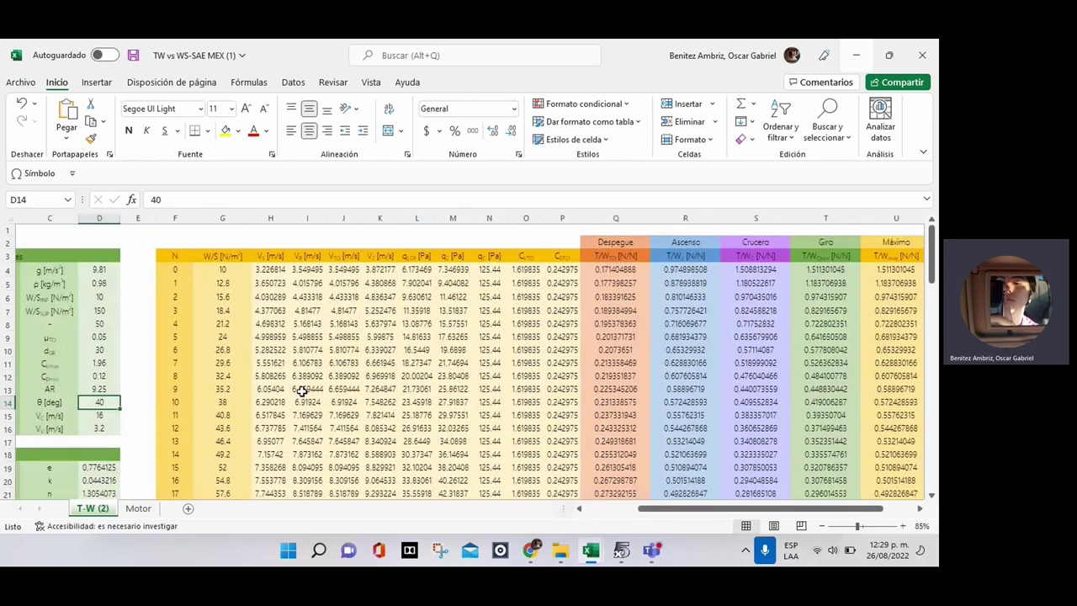
scroll(189, 376, down, 1)
text(90)
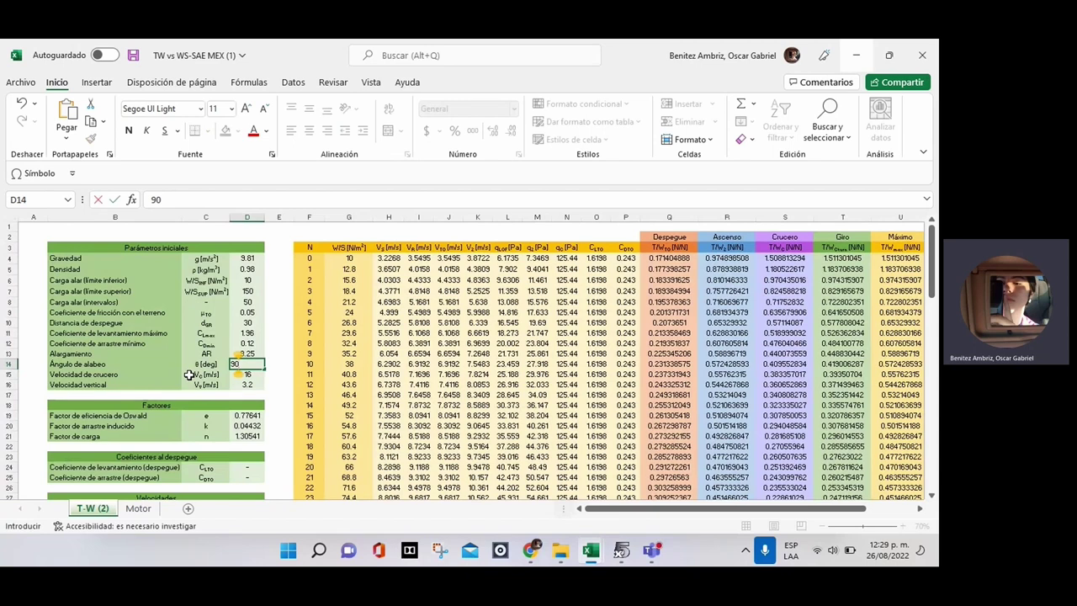
key(Return)
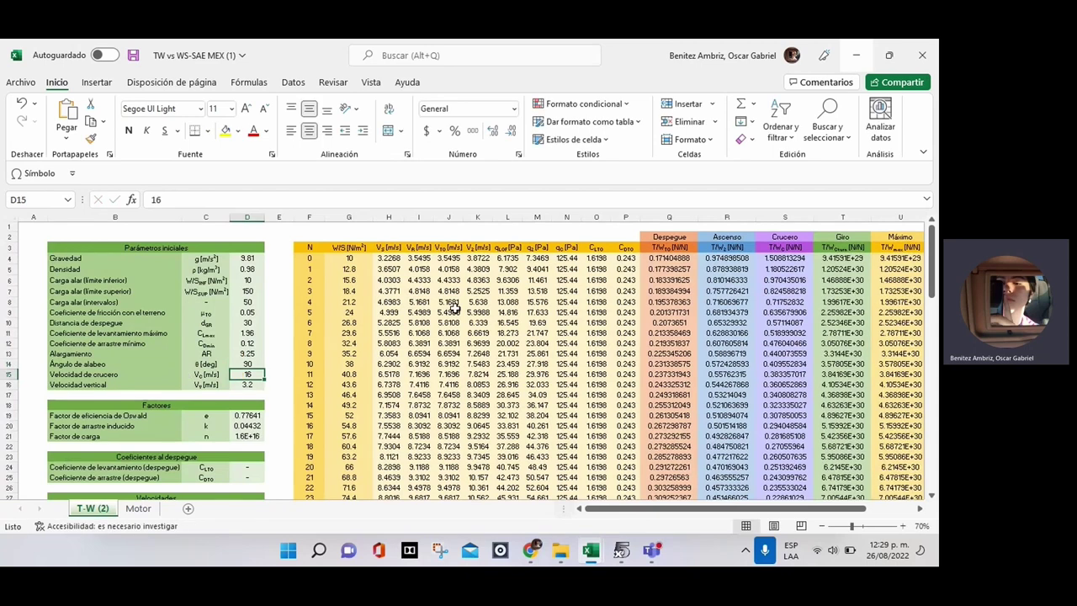
scroll(455, 309, right, 1)
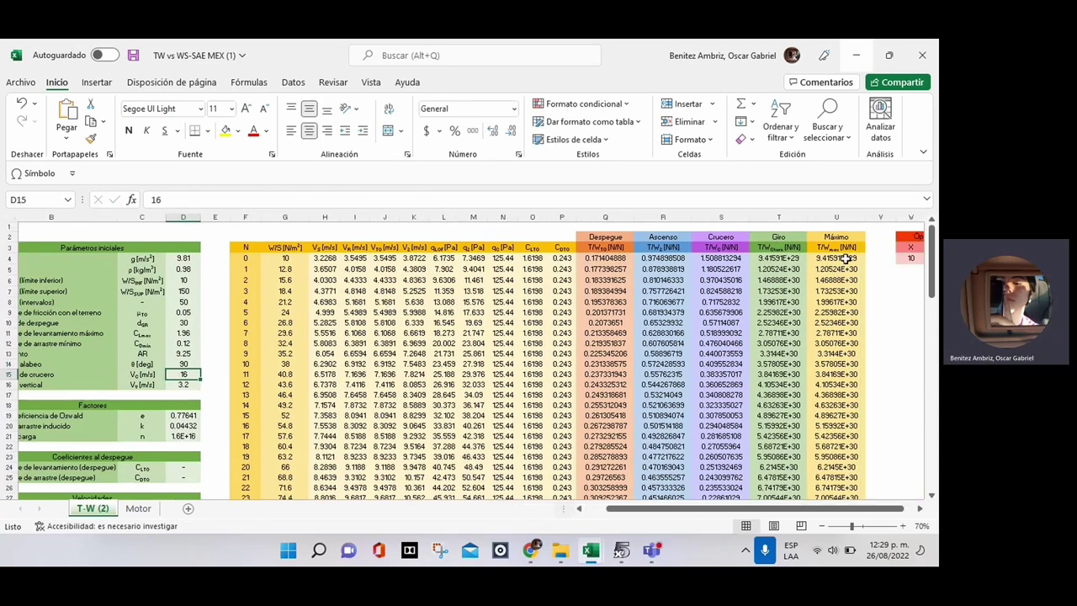
Step: Set the bank angle (Ángulo de alabeo) to 45 degrees
click(193, 363)
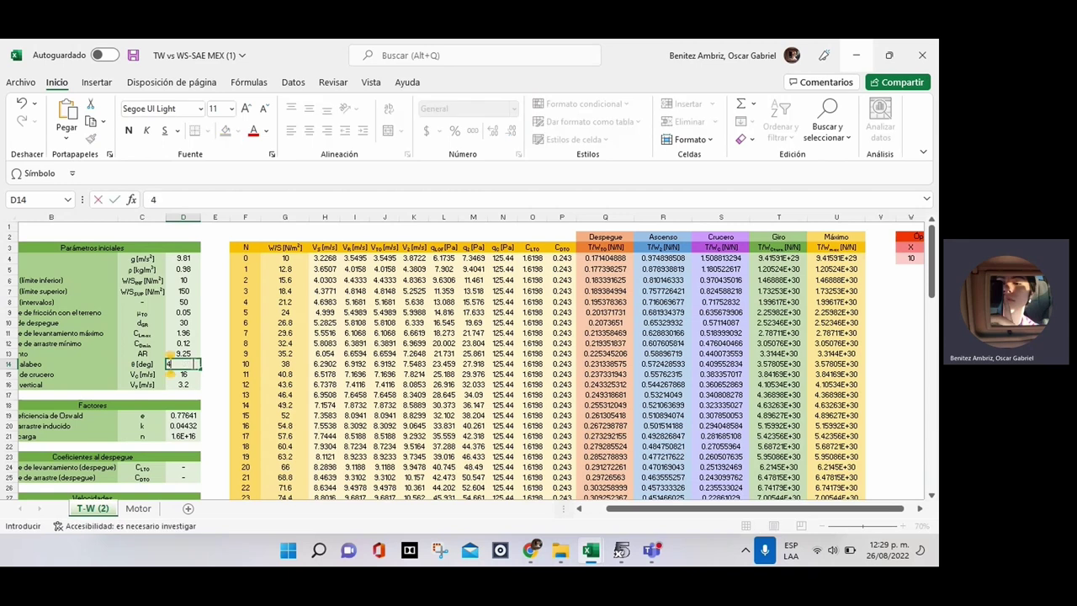
text(45)
key(Return)
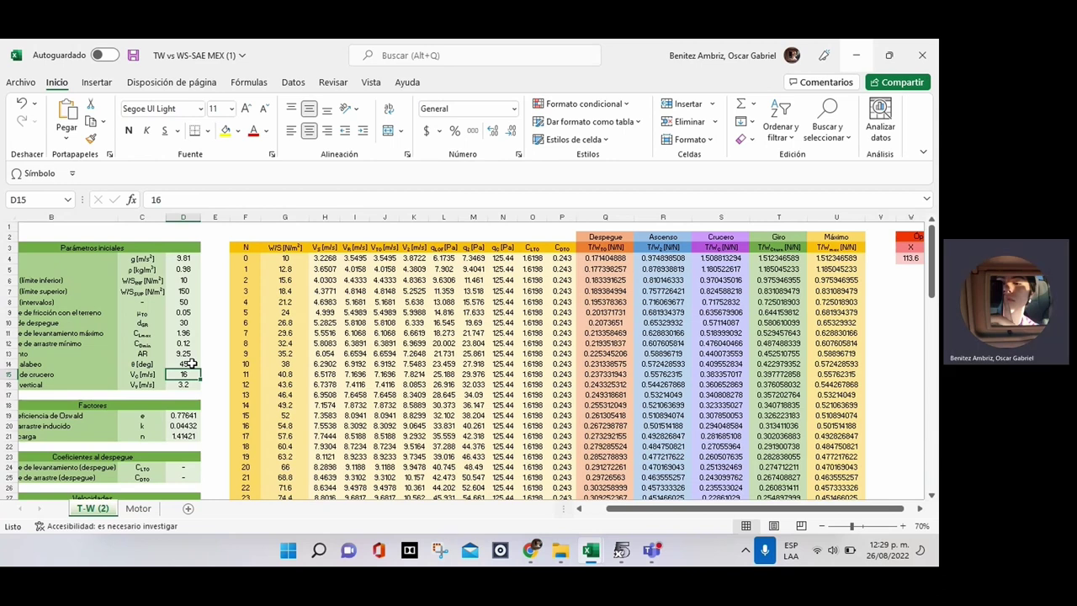
Step: Inspect the formulas for the Oswald efficiency factor and the induced drag factor under Factores
click(187, 416)
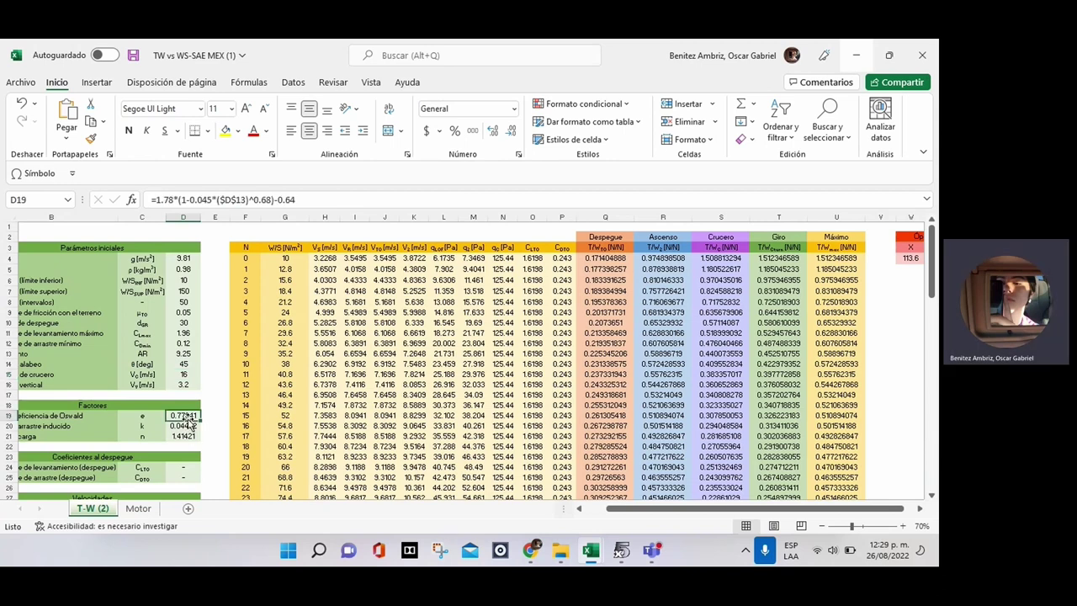
scroll(188, 419, left, 1)
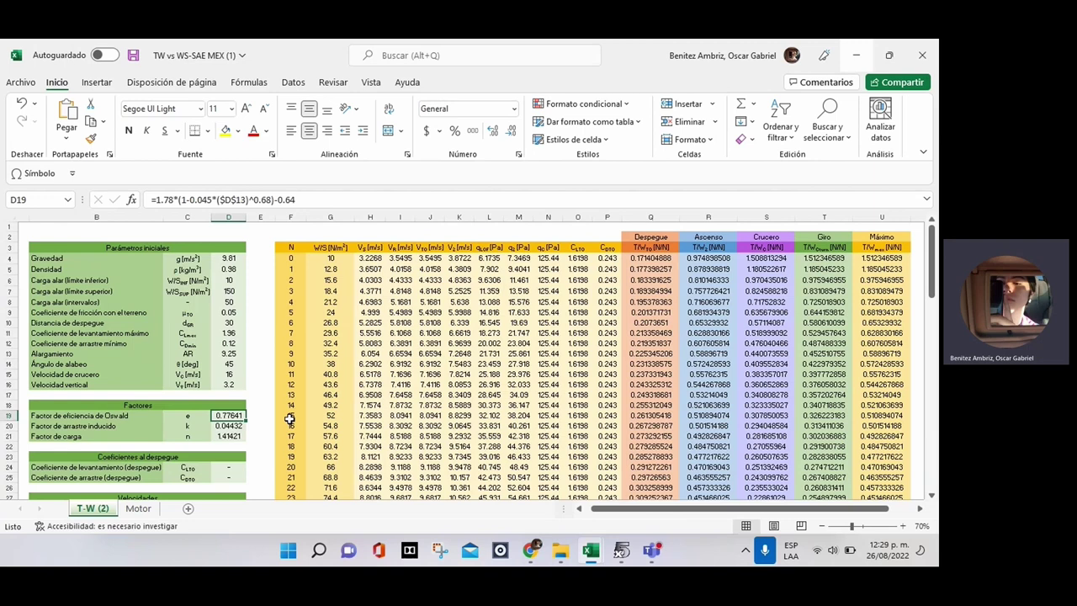
key(Down)
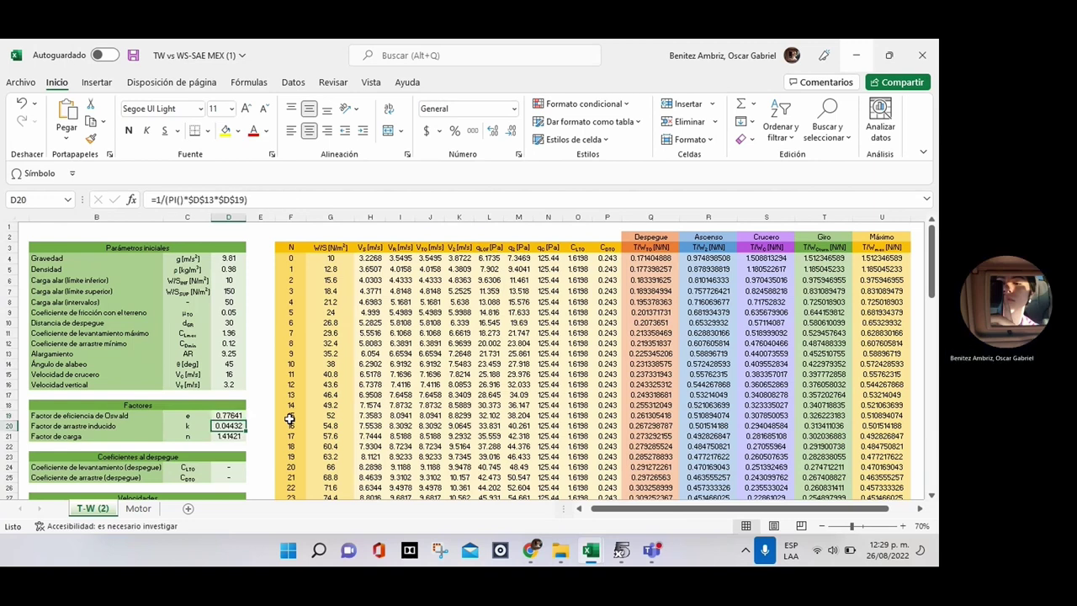
key(Up)
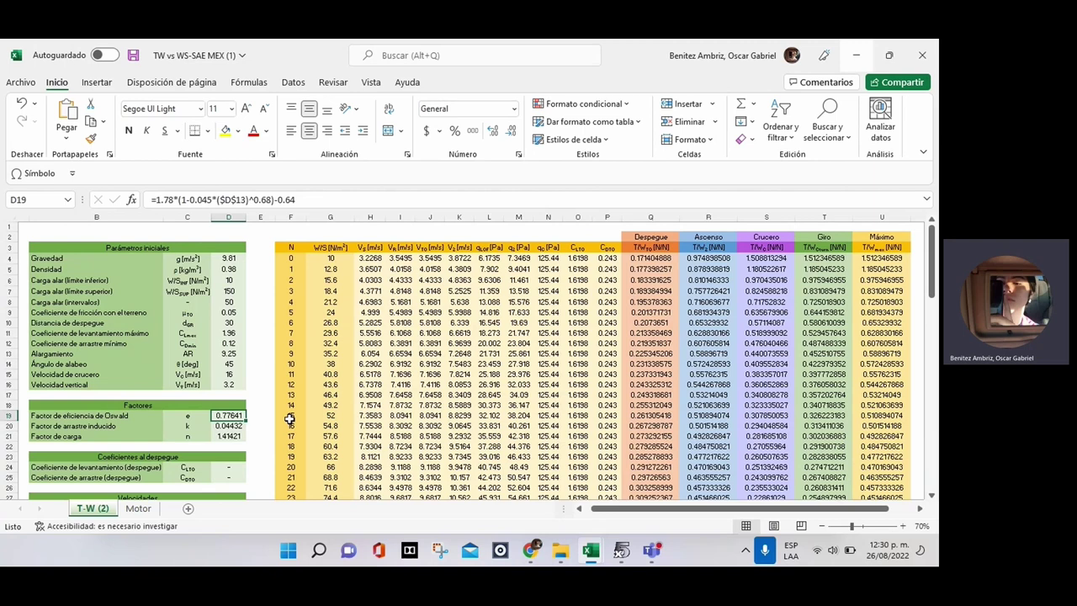
key(Down)
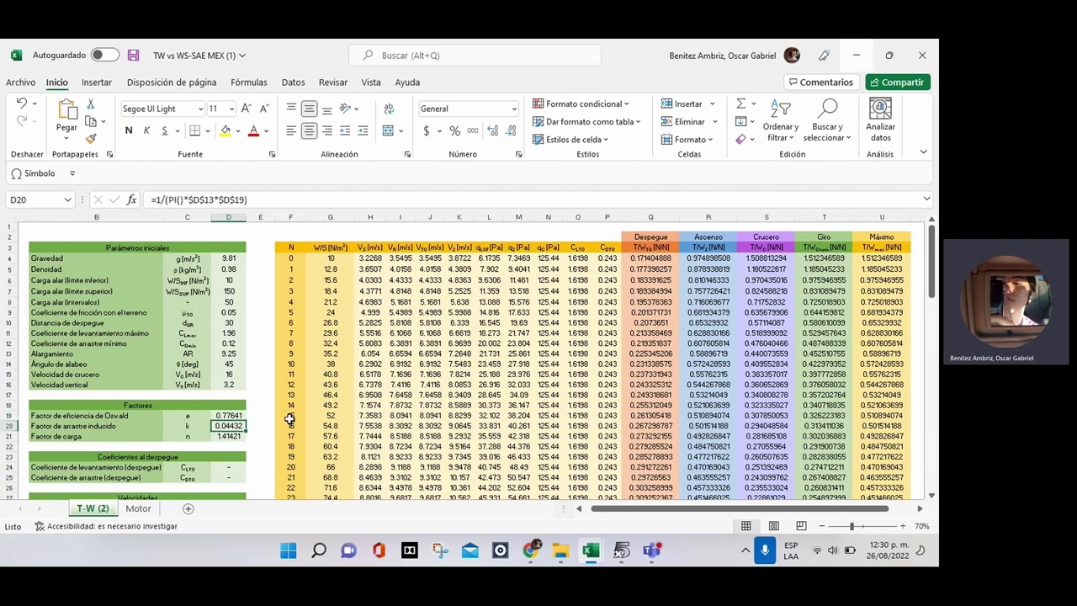
Step: Inspect the formulas for the induced drag factor and the load factor, and bring the table's Óptimo values into view
key(Up)
key(Down)
double_click(229, 425)
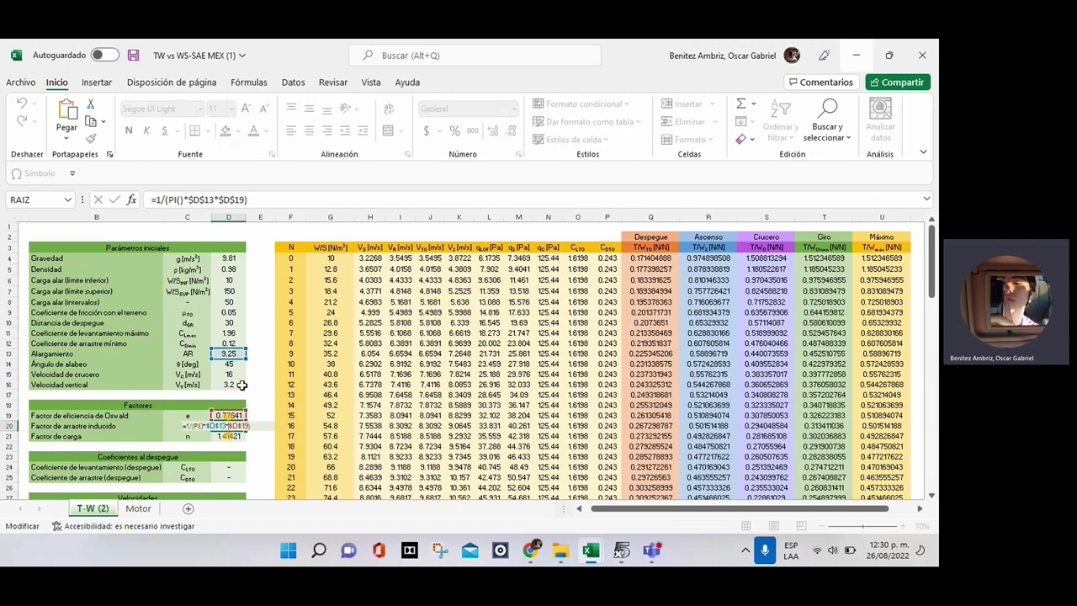
key(Return)
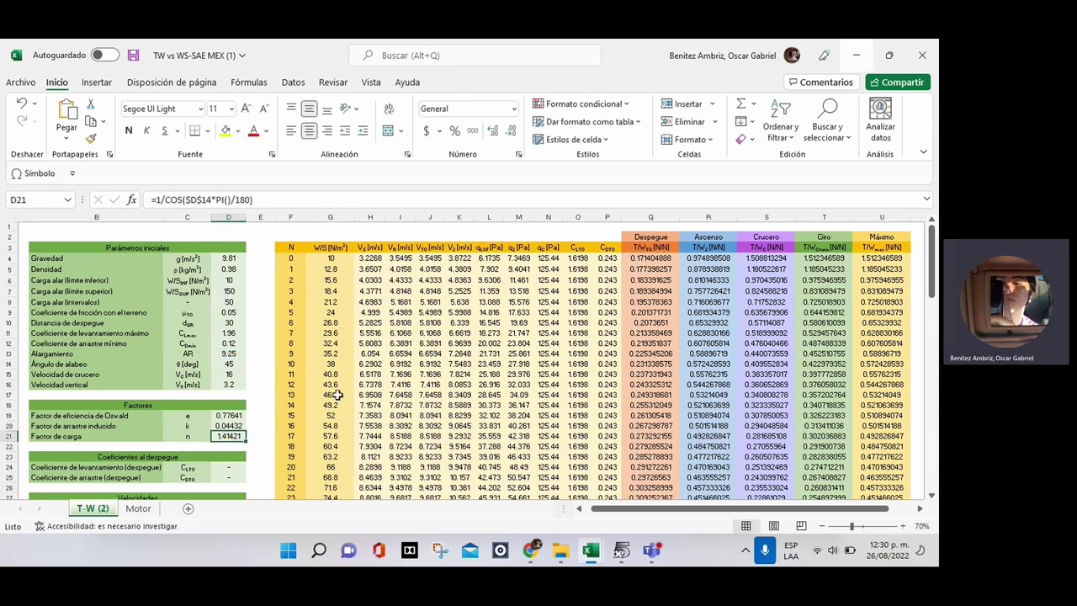
scroll(294, 412, right, 3)
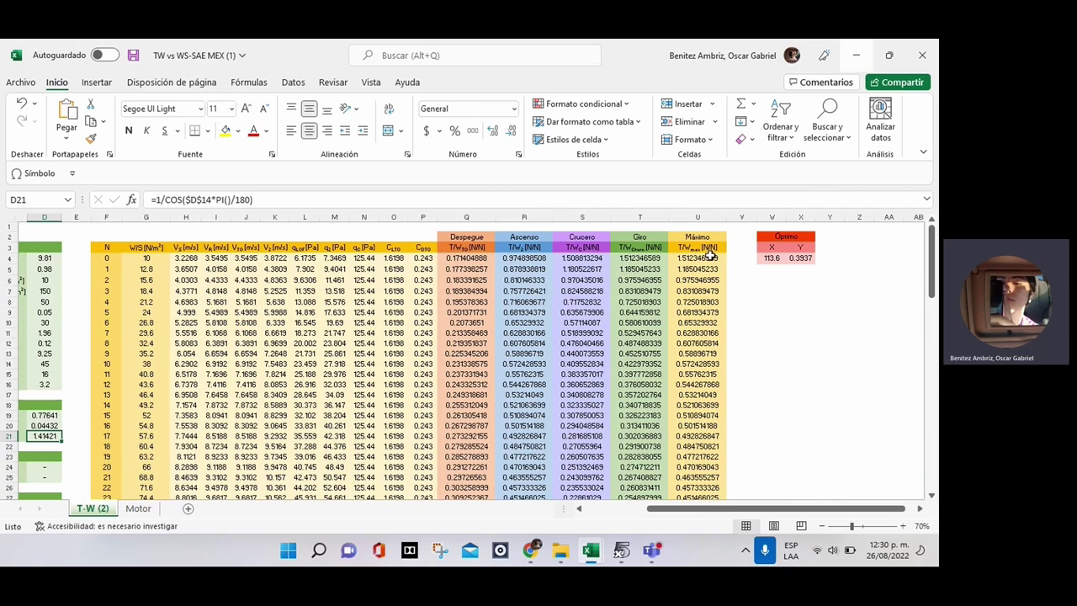
scroll(622, 292, right, 3)
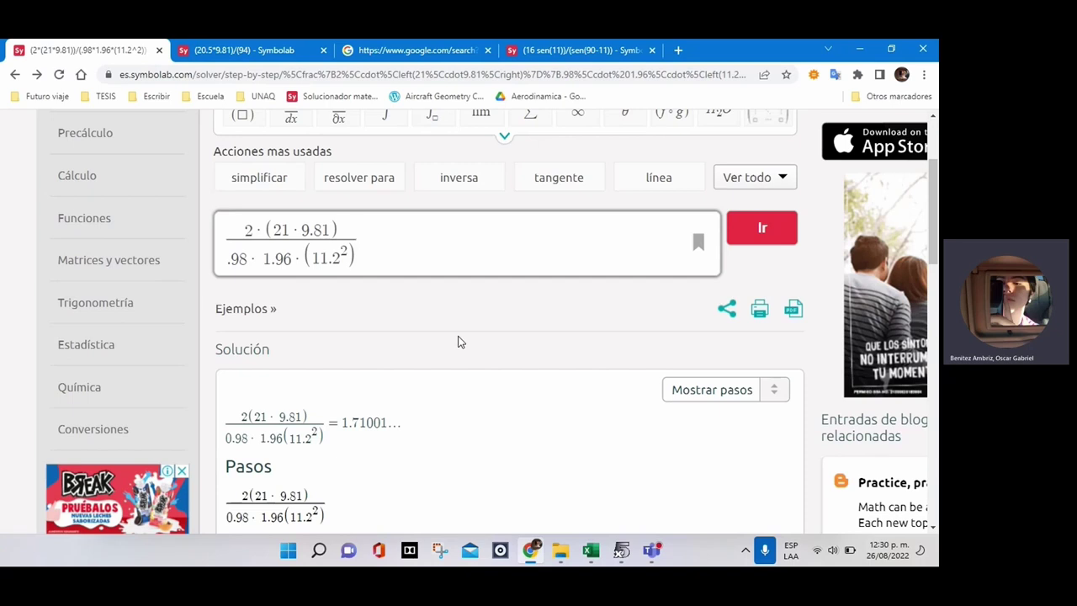
Step: Examine the 21 · 9.81 weight term and the squared 11.2 speed term in the first Symbolab wing-area expression
click(296, 235)
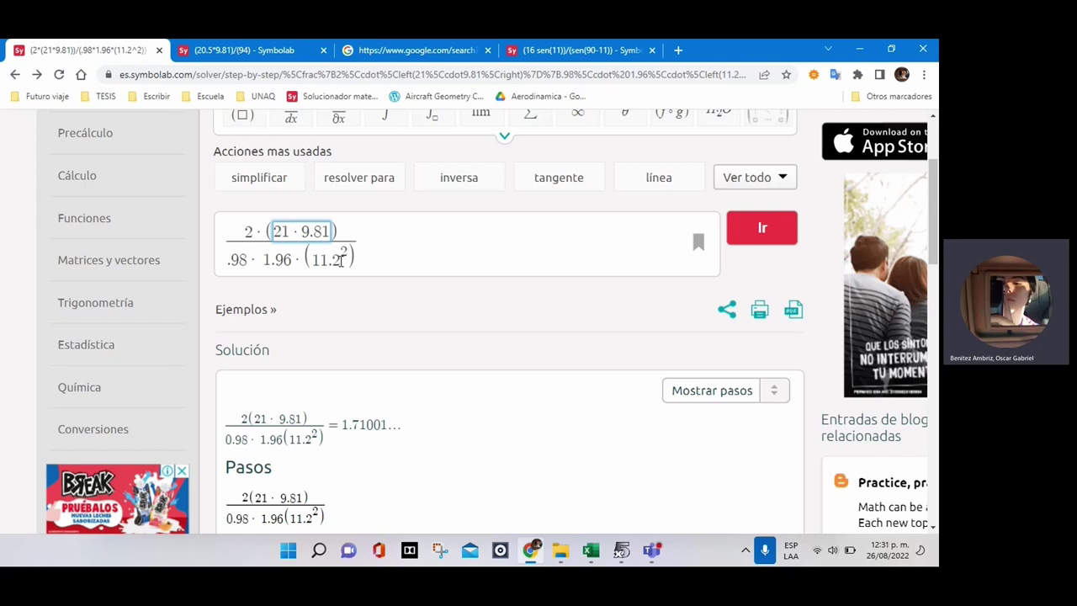
click(341, 260)
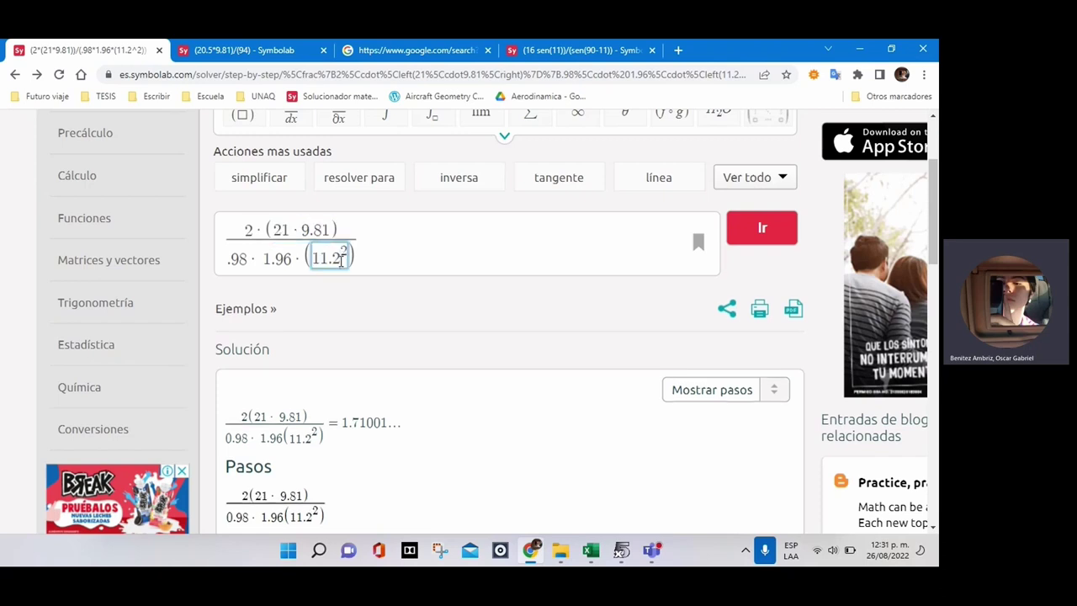
Step: Recalculate the second wing area in Symbolab as 20.5 · 9.81 / 113.6, taking the optimum wing loading from the TW vs WS workbook
click(267, 51)
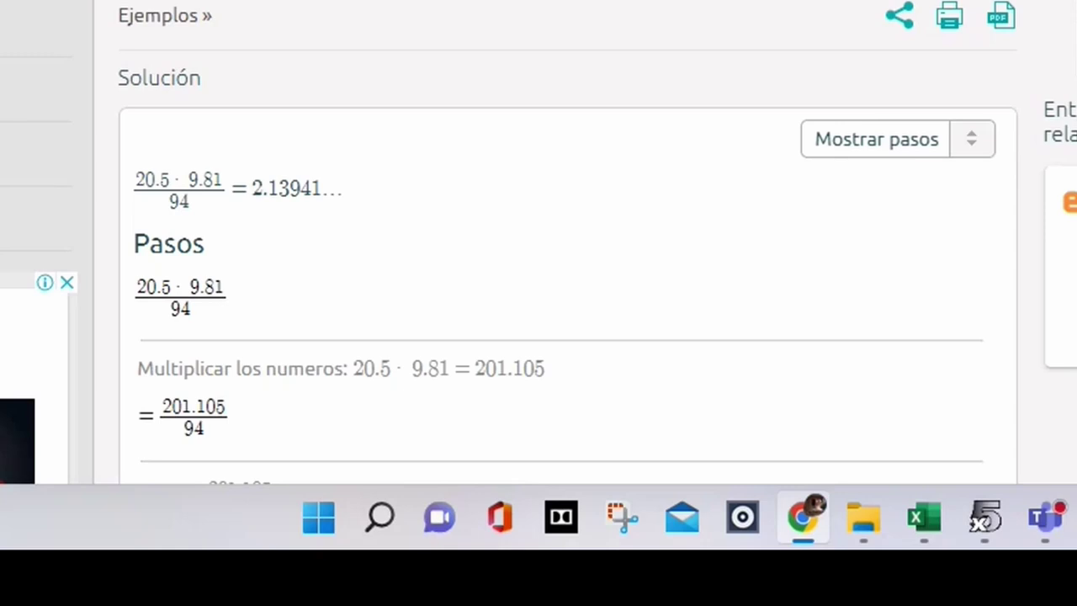
click(920, 520)
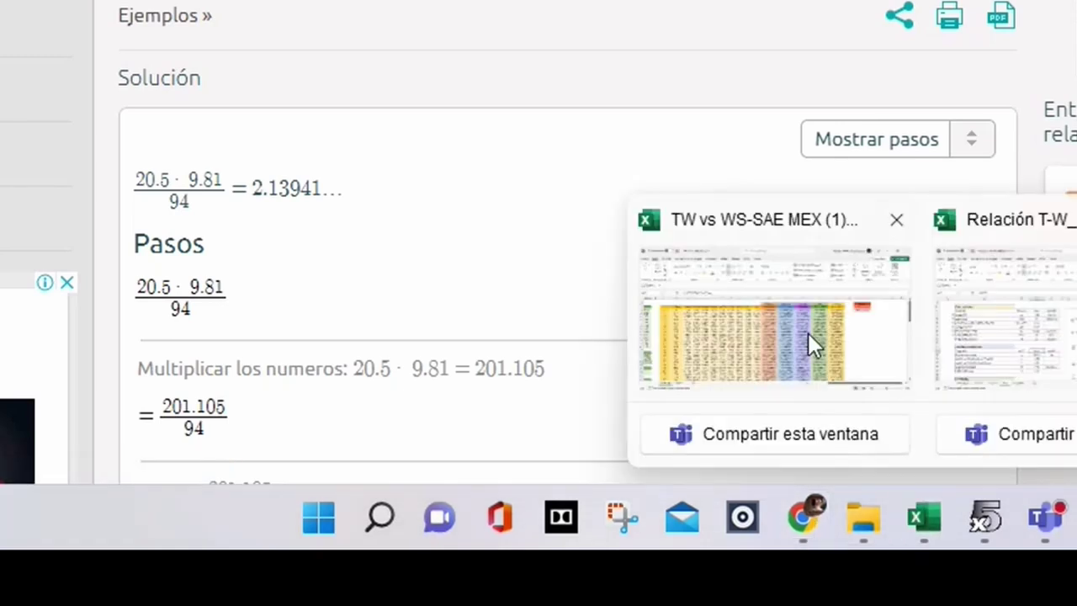
click(811, 339)
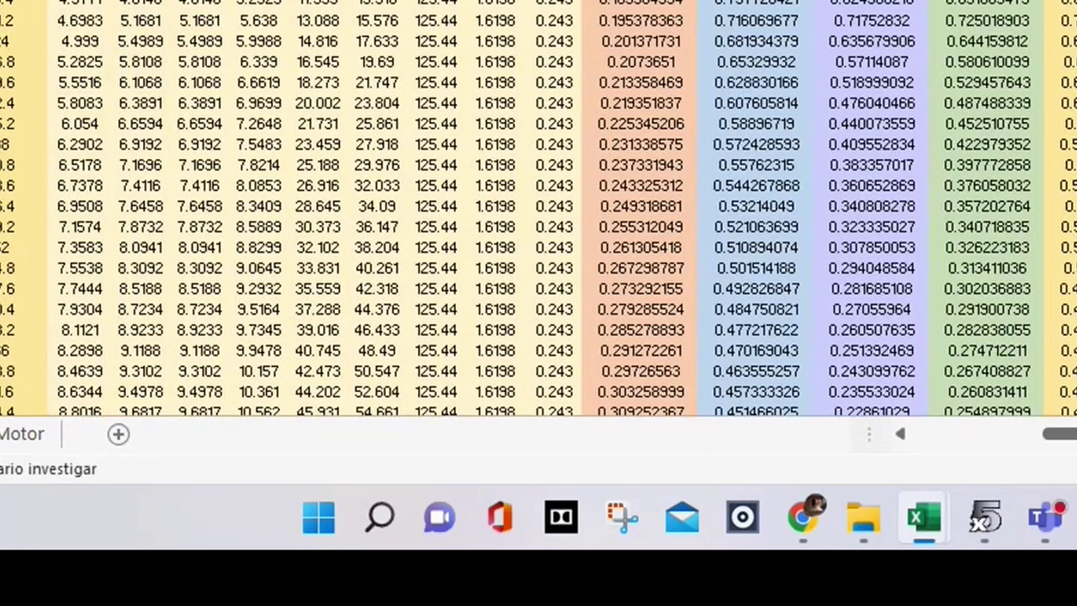
key(alt+Tab)
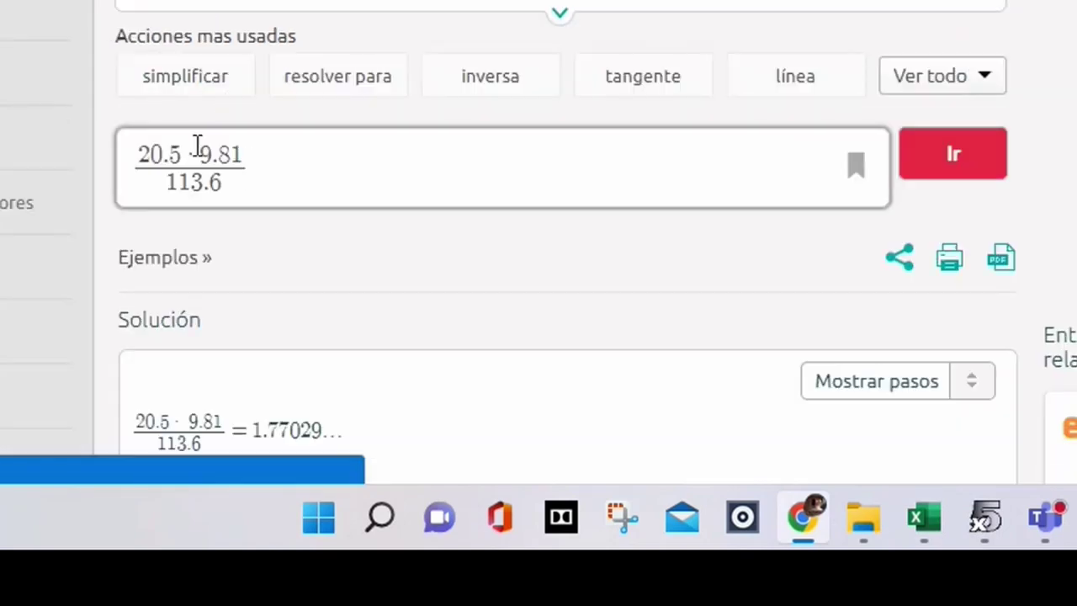
scroll(197, 143, down, 1)
click(181, 84)
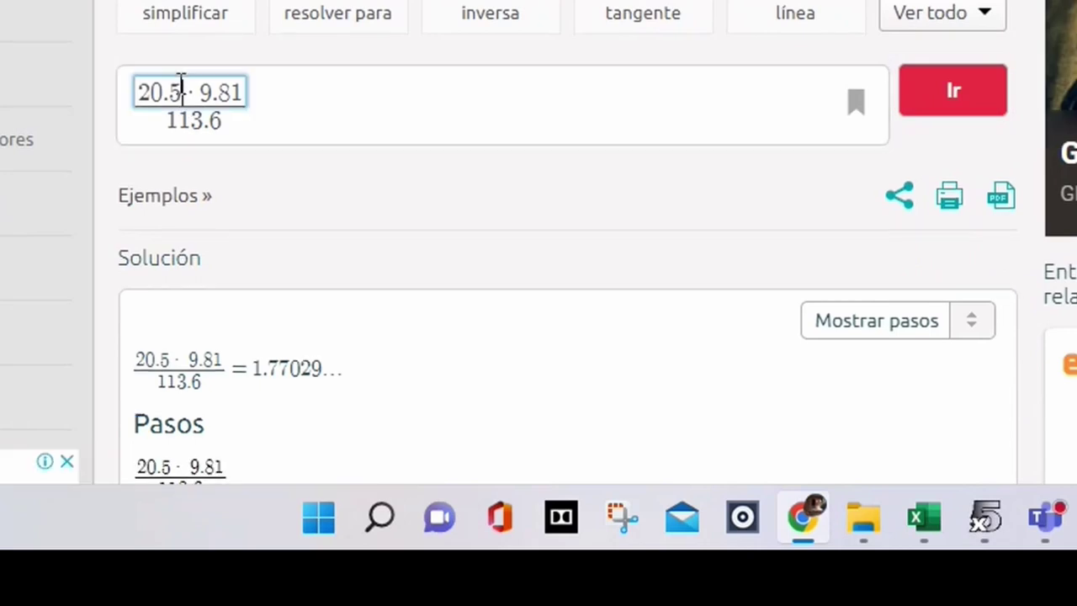
scroll(302, 92, down, 1)
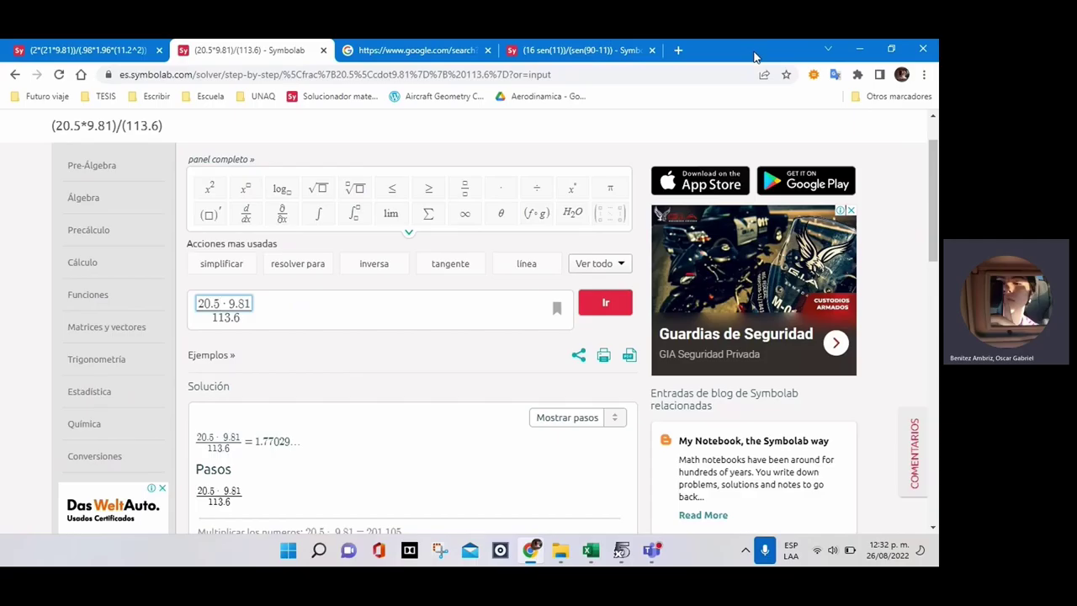
Step: Show the average of the two wing areas, (1.71 + 1.77) / 2, in the Google calculator in the maximized browser window
double_click(755, 57)
click(623, 175)
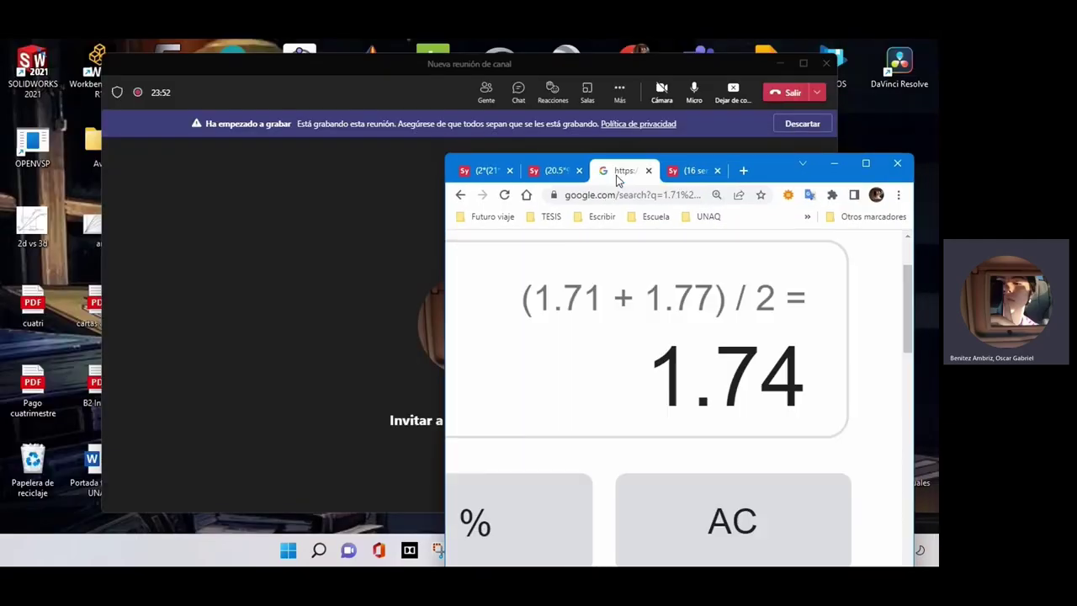
click(865, 163)
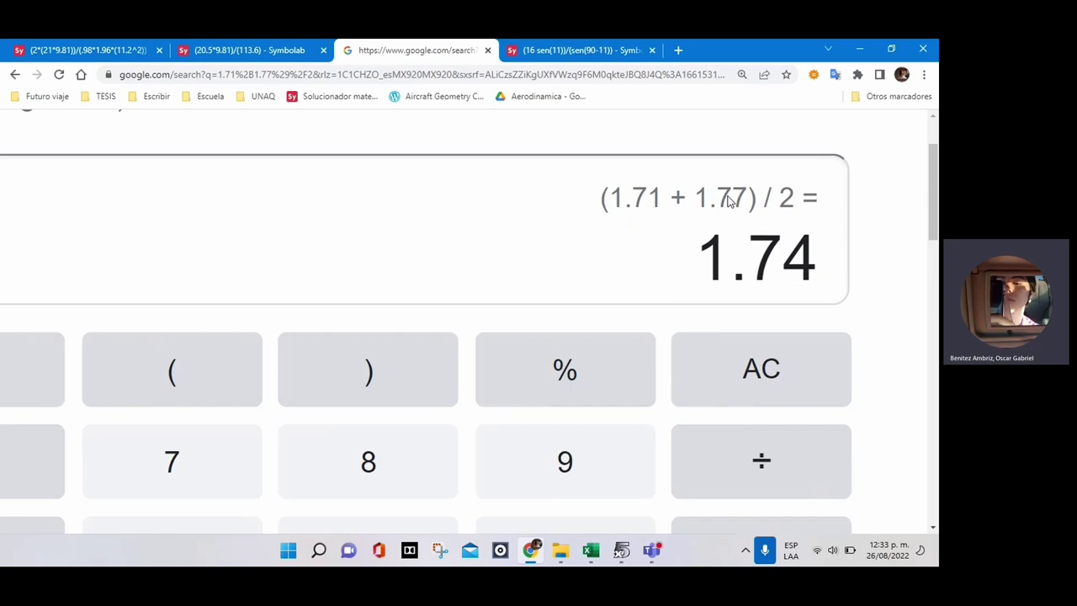
Step: Switch to xflr5 and compare the Eliptica, Rectangular, Shuemann and Trapezoidal wing planforms
click(856, 44)
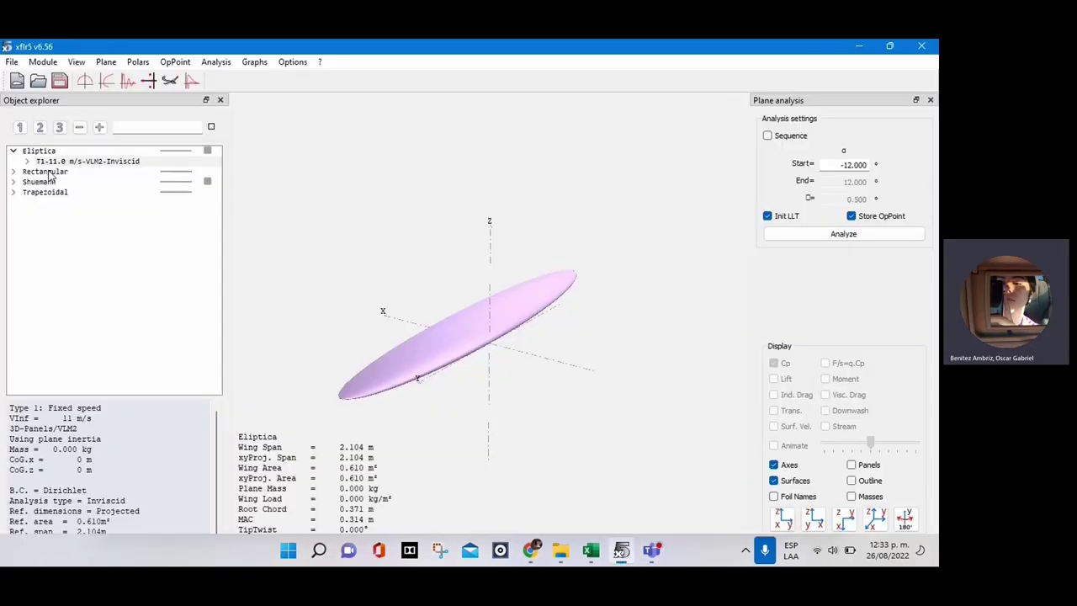
click(49, 173)
click(55, 152)
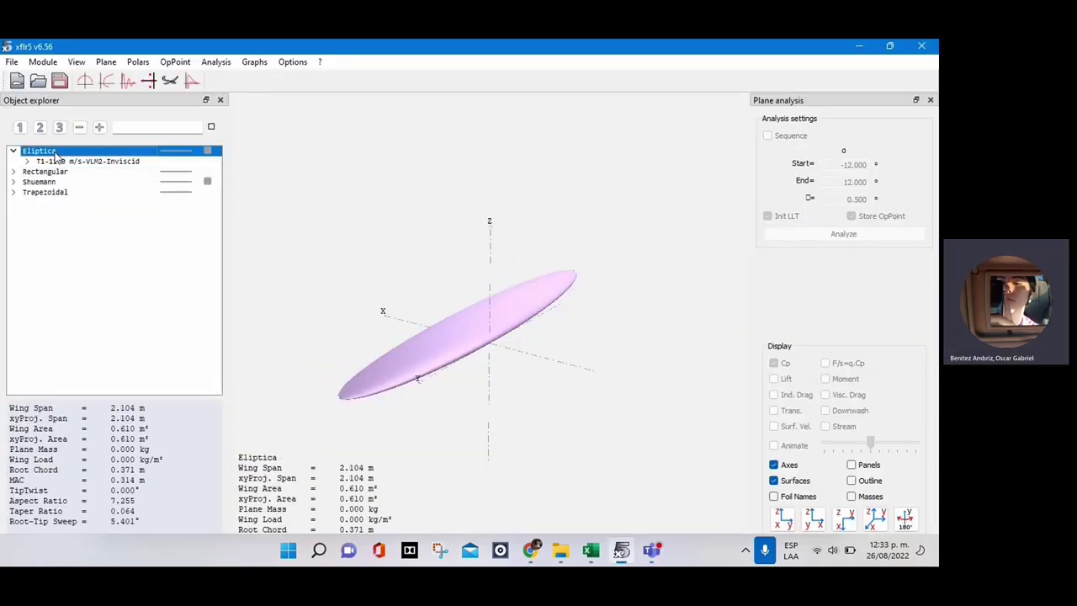
click(51, 172)
click(42, 183)
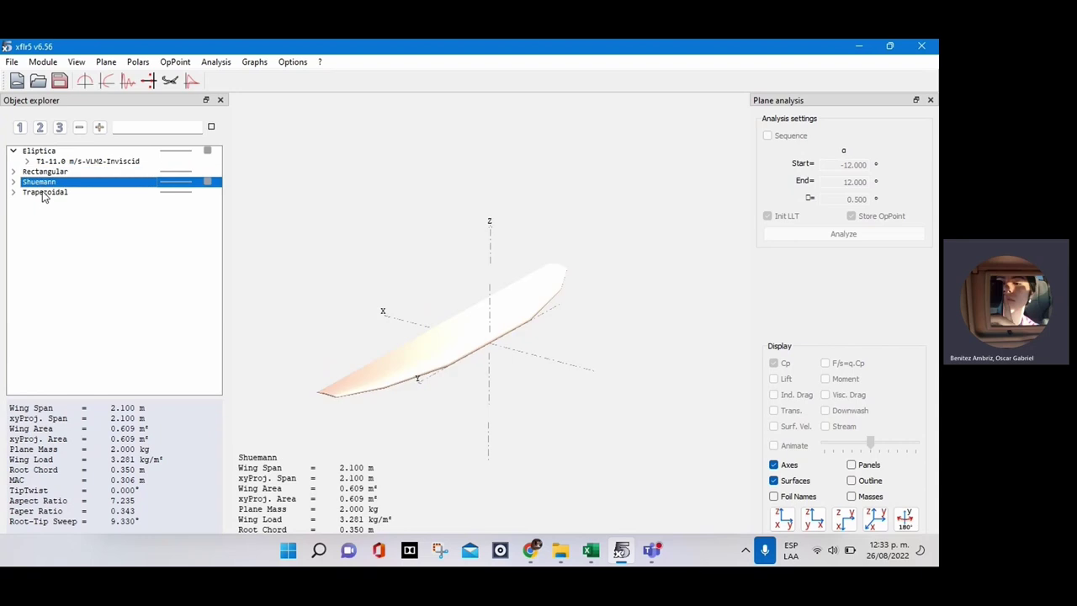
click(44, 194)
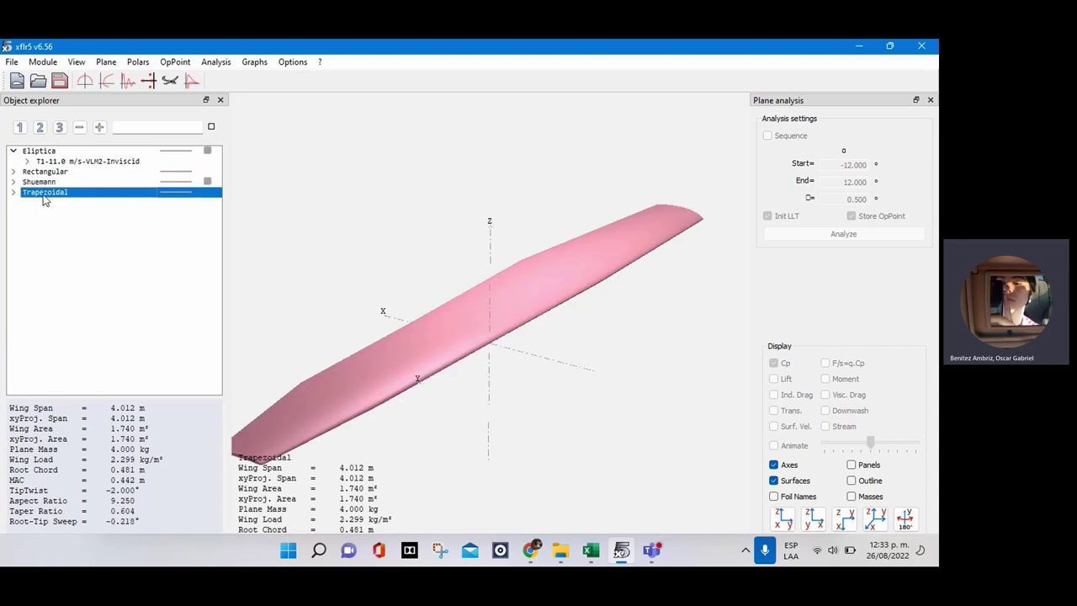
Step: Reload the last project, Planforms.xfl, discarding the unsaved changes, and display the Trapezoidal wing
click(12, 62)
click(61, 94)
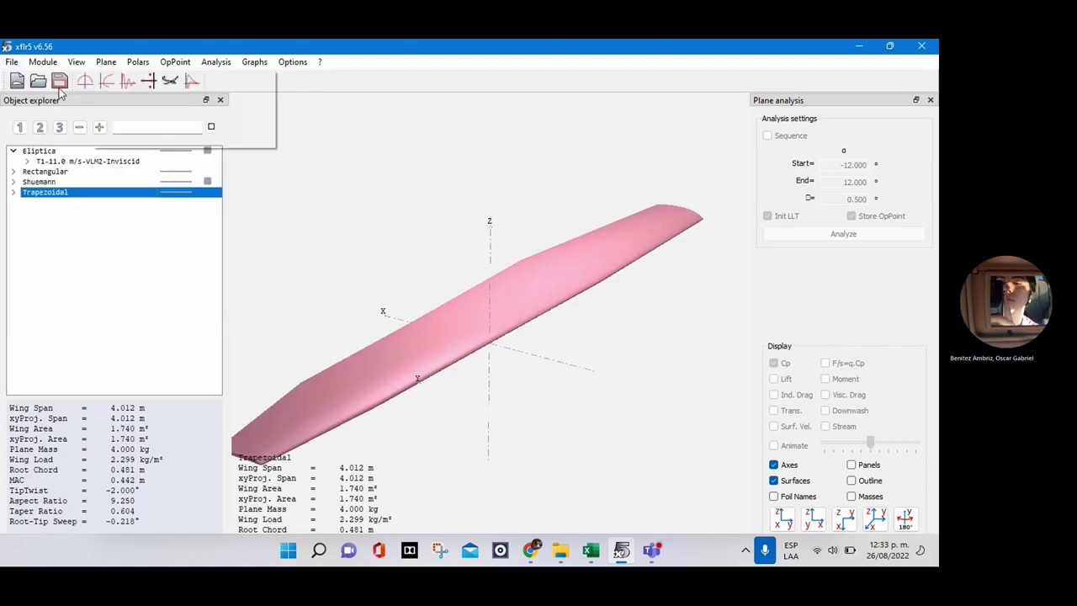
click(12, 63)
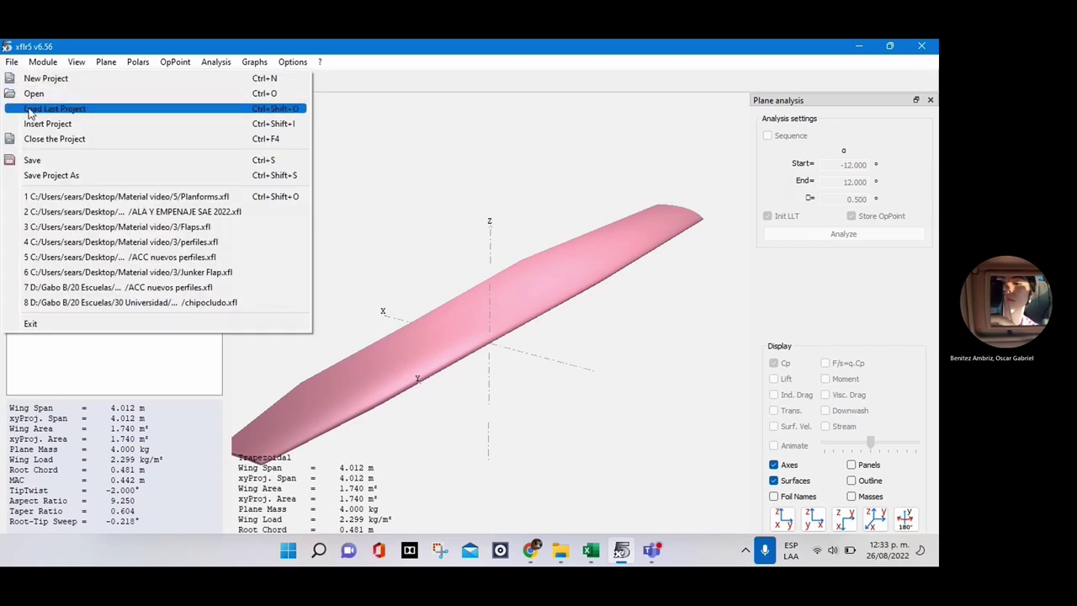
click(30, 112)
click(467, 349)
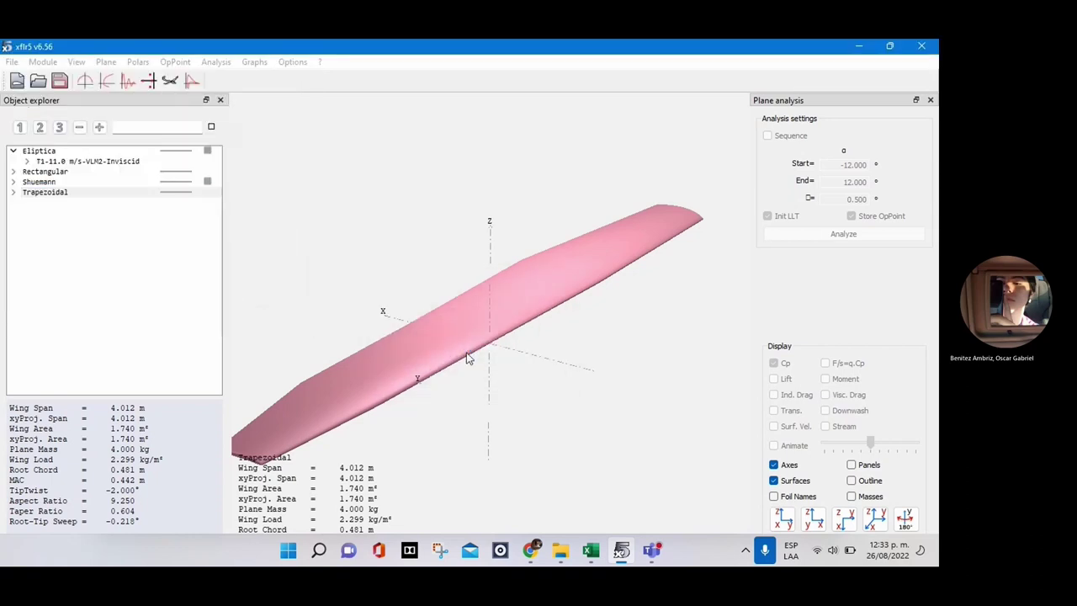
click(75, 193)
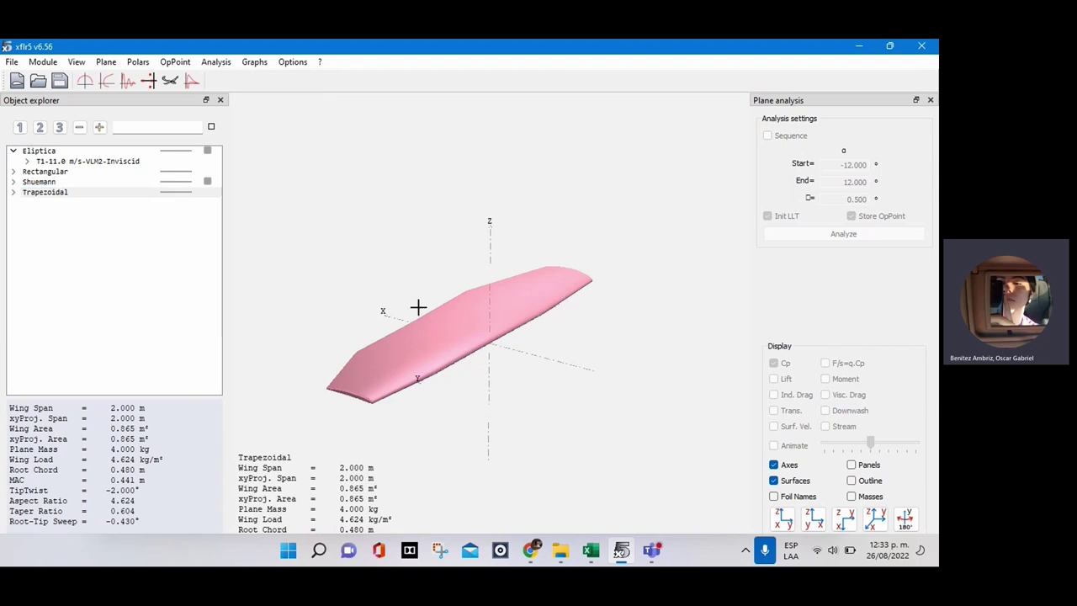
Step: Open the Scale Wing settings for the Trapezoidal plane and enable area scaling and aspect ratio scaling
drag(377, 331, 408, 275)
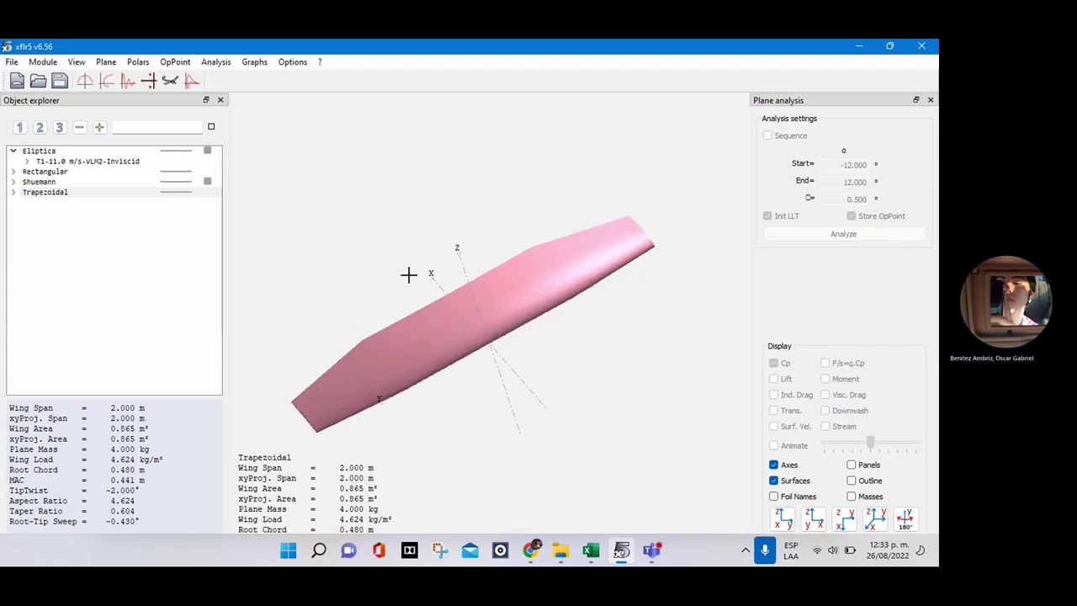
right_click(409, 276)
mouse_move(441, 292)
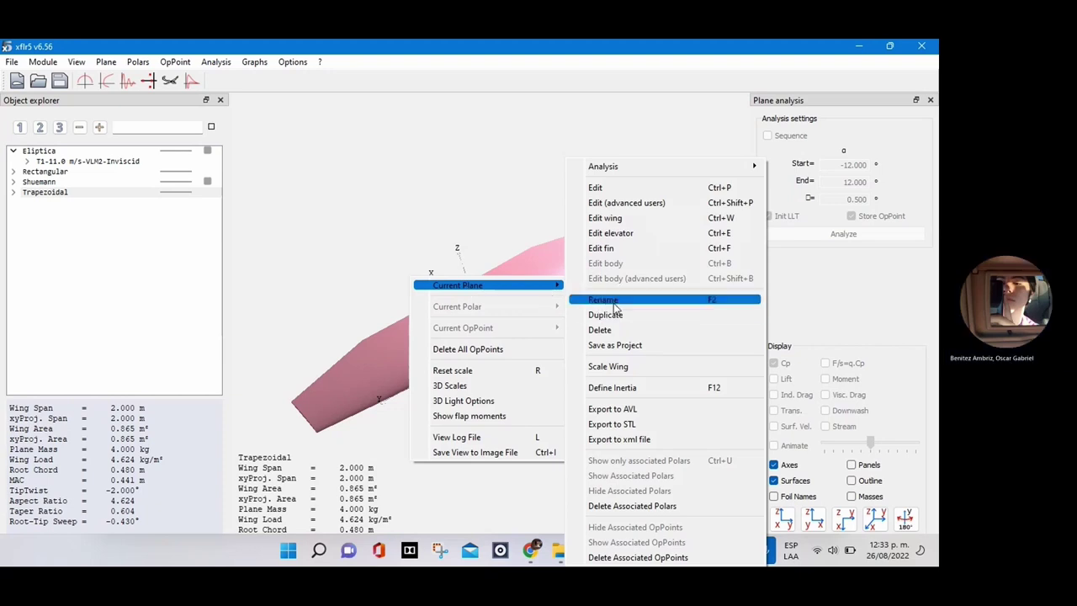
click(623, 367)
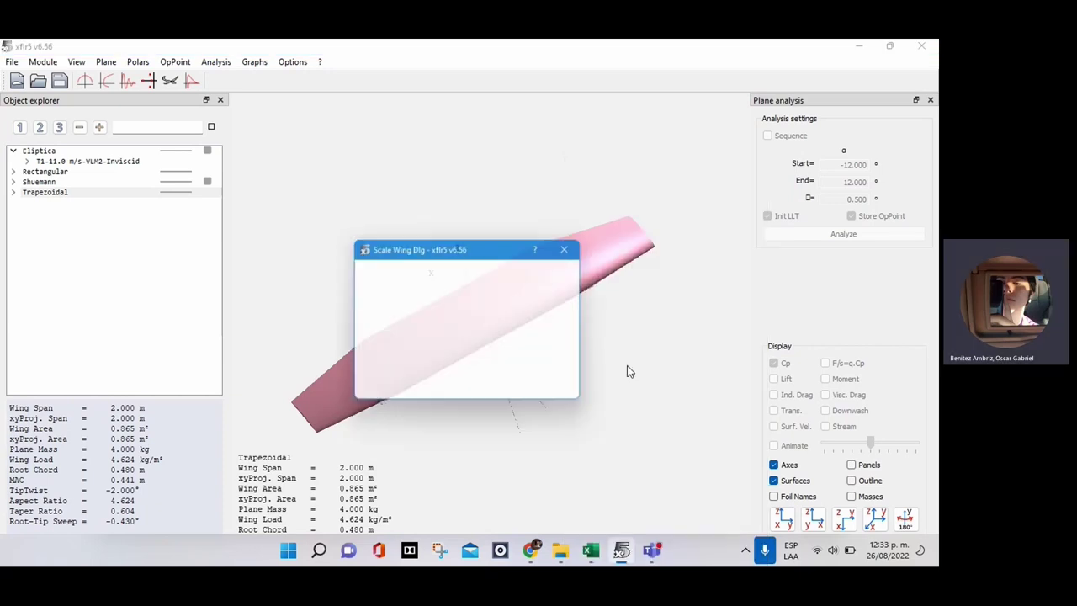
drag(438, 251, 389, 167)
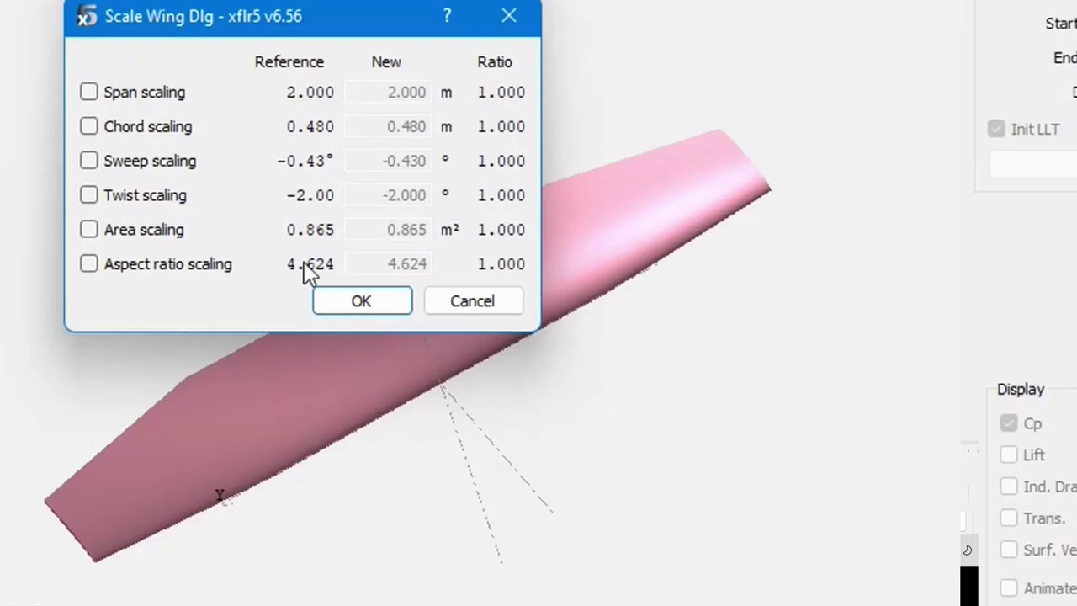
click(314, 267)
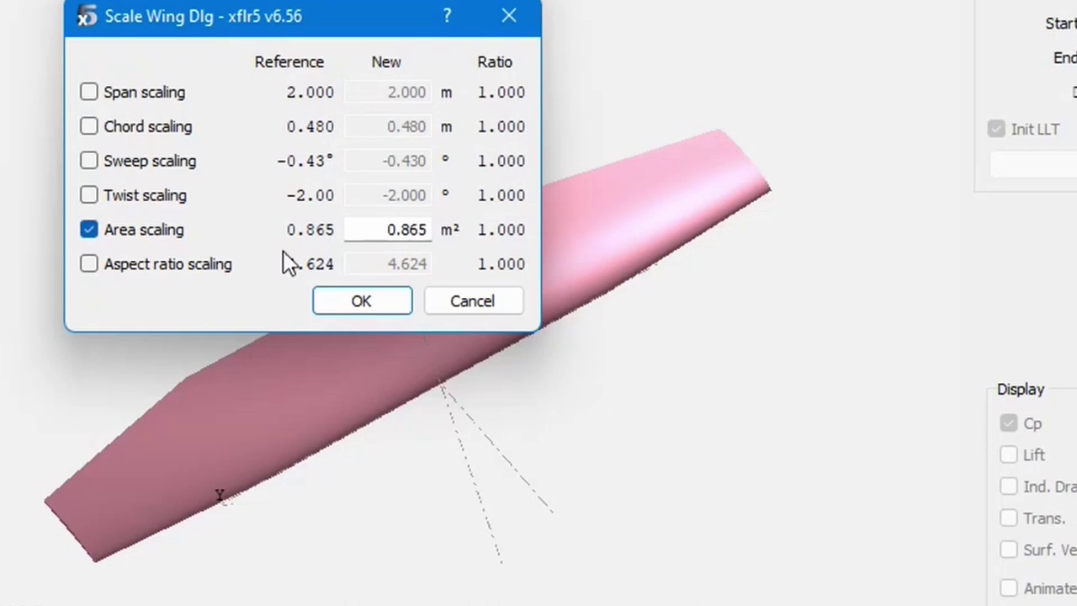
click(90, 264)
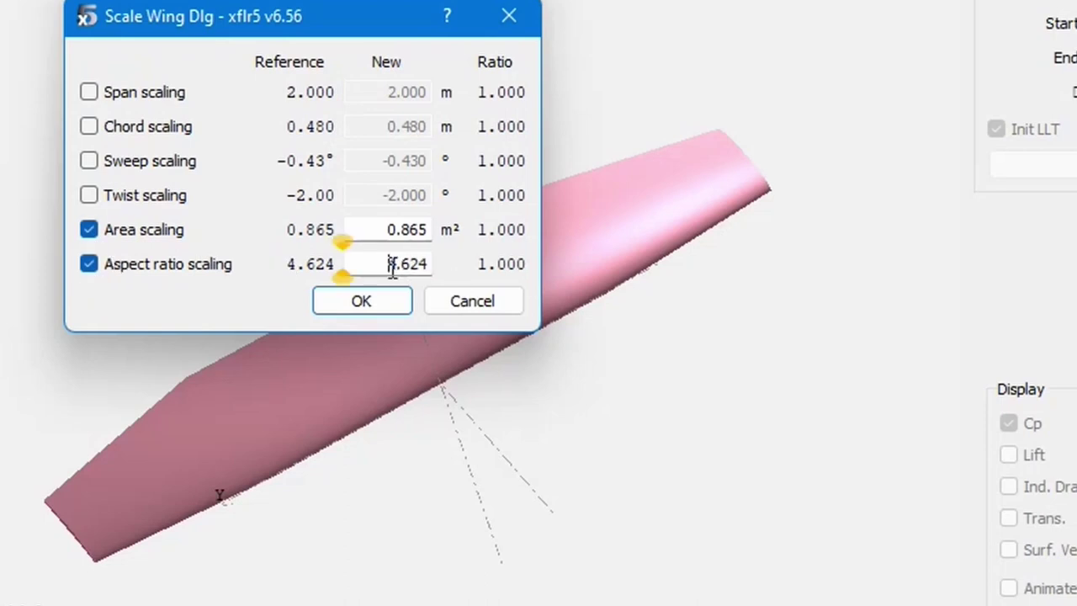
Step: Scale the Trapezoidal wing to an aspect ratio of 9.4 and an area of 1.73 m²
drag(392, 265, 528, 267)
text(9.)
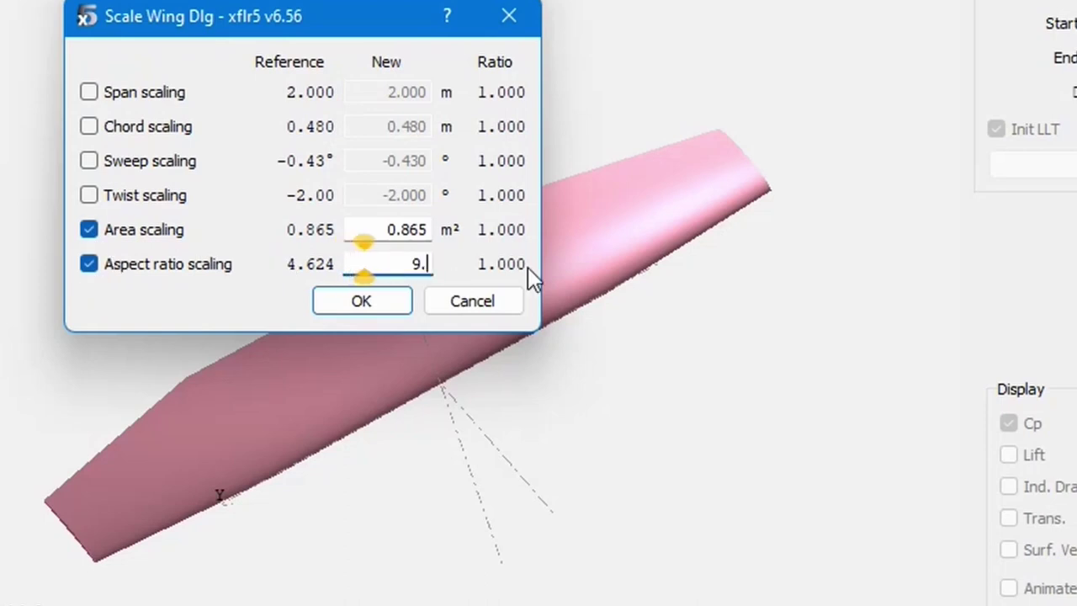
text(4)
drag(385, 234, 481, 235)
text(1)
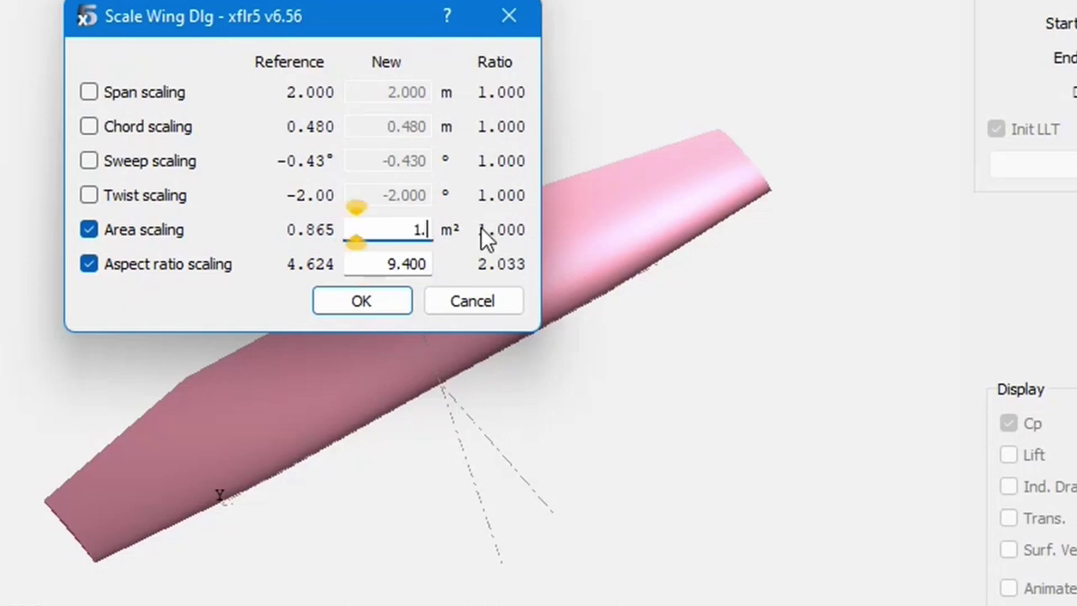
text(.73)
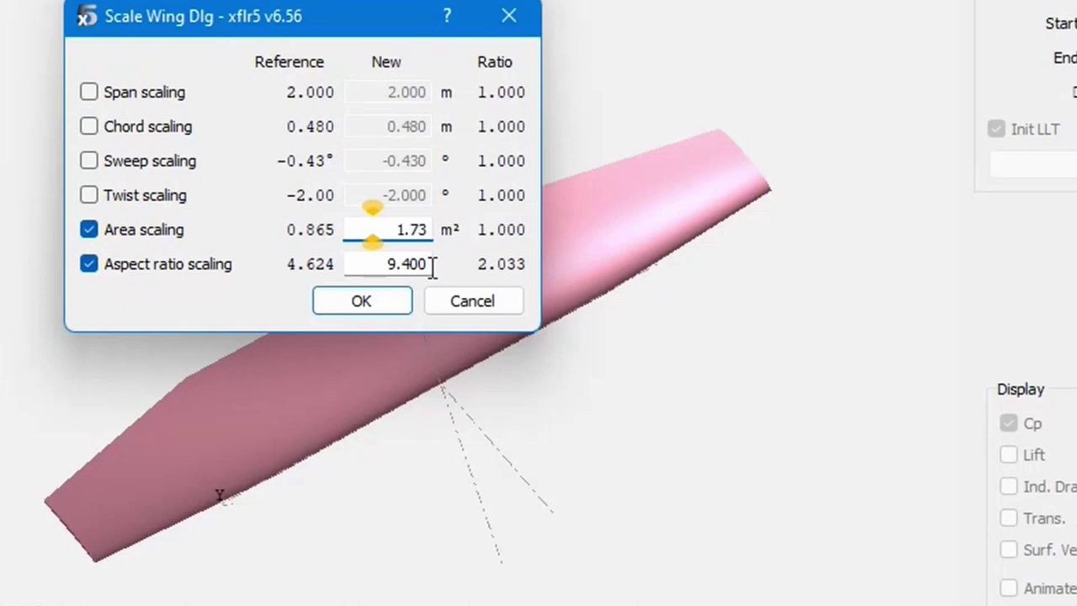
click(373, 305)
Step: Examine the scaled Trapezoidal wing from several angles along with its listed dimensions
click(60, 193)
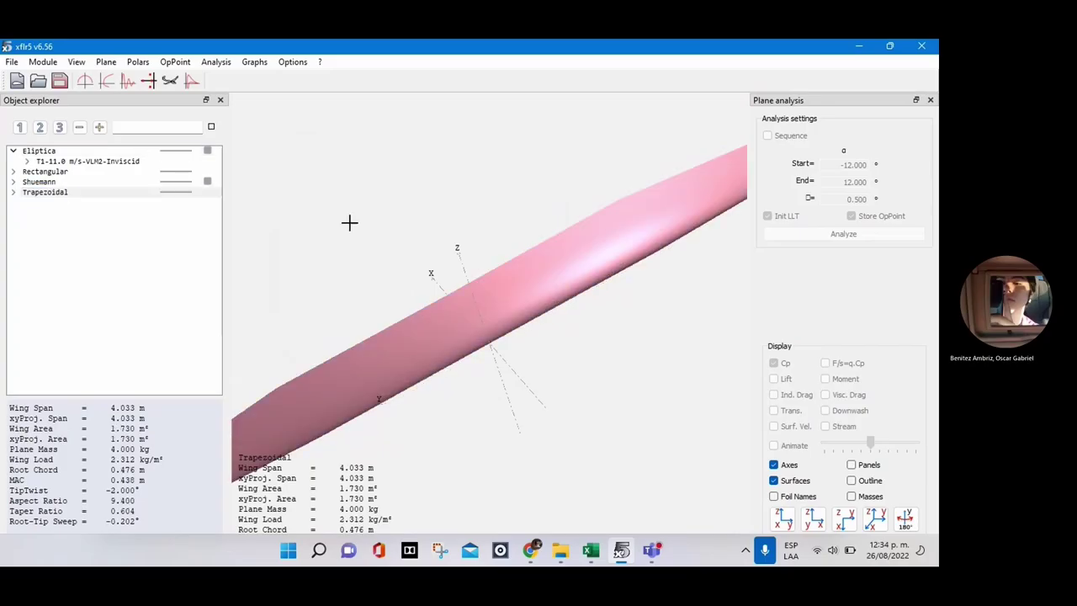
drag(356, 260, 407, 329)
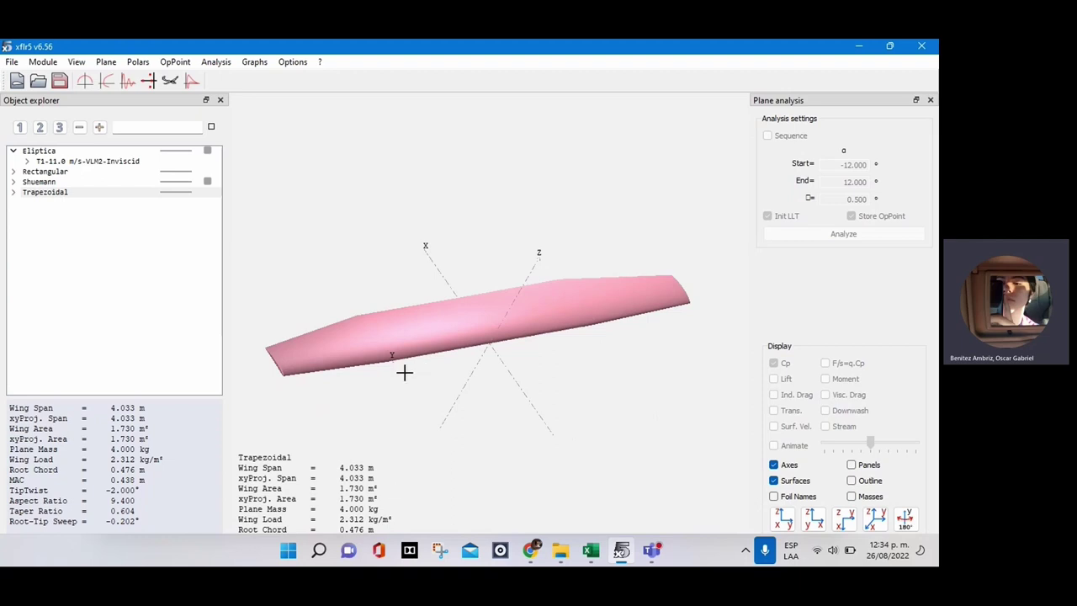
drag(445, 322, 398, 328)
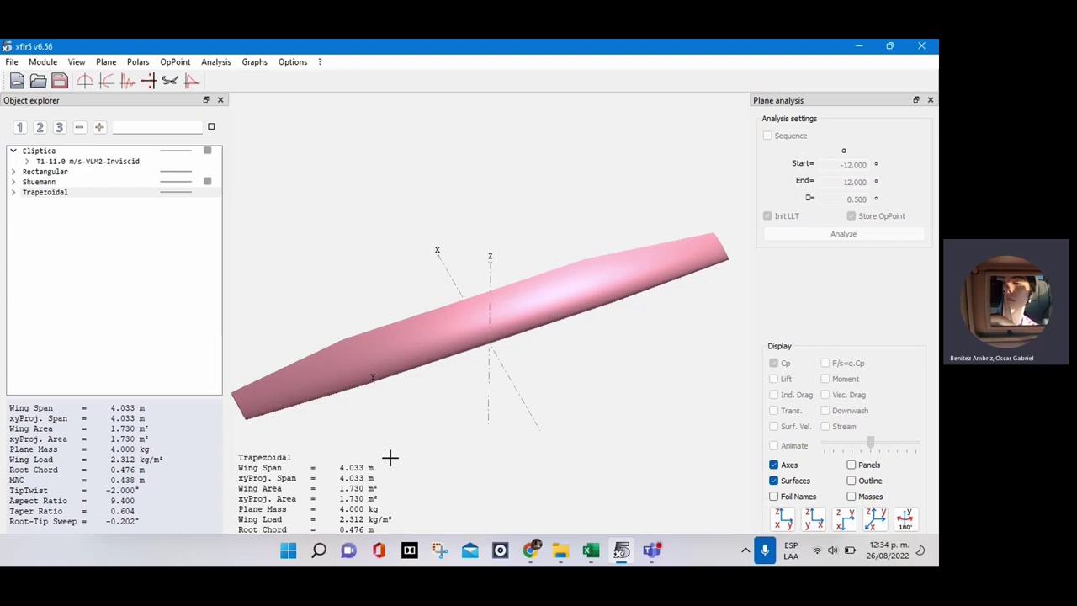
drag(373, 385, 371, 295)
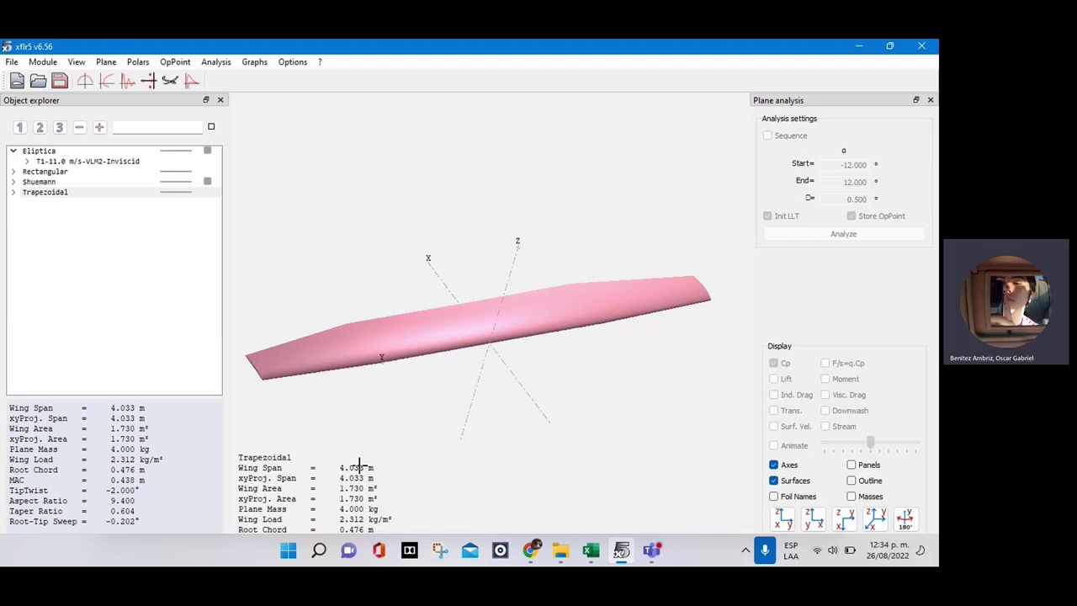
Step: Export the scaled Trapezoidal main wing to an XML file named Xkau ala on the desktop
right_click(339, 287)
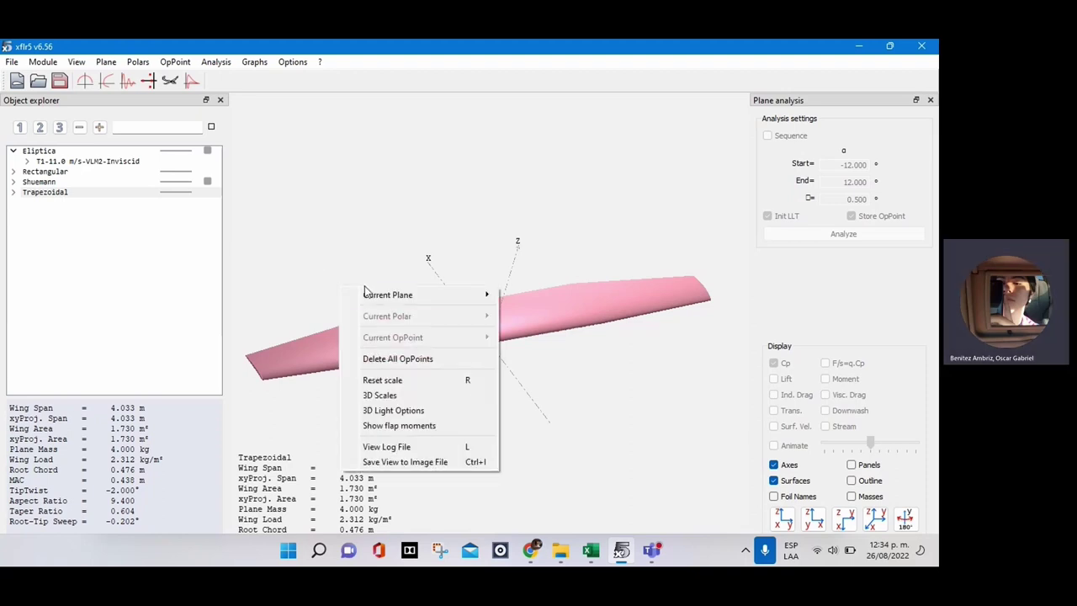
mouse_move(373, 295)
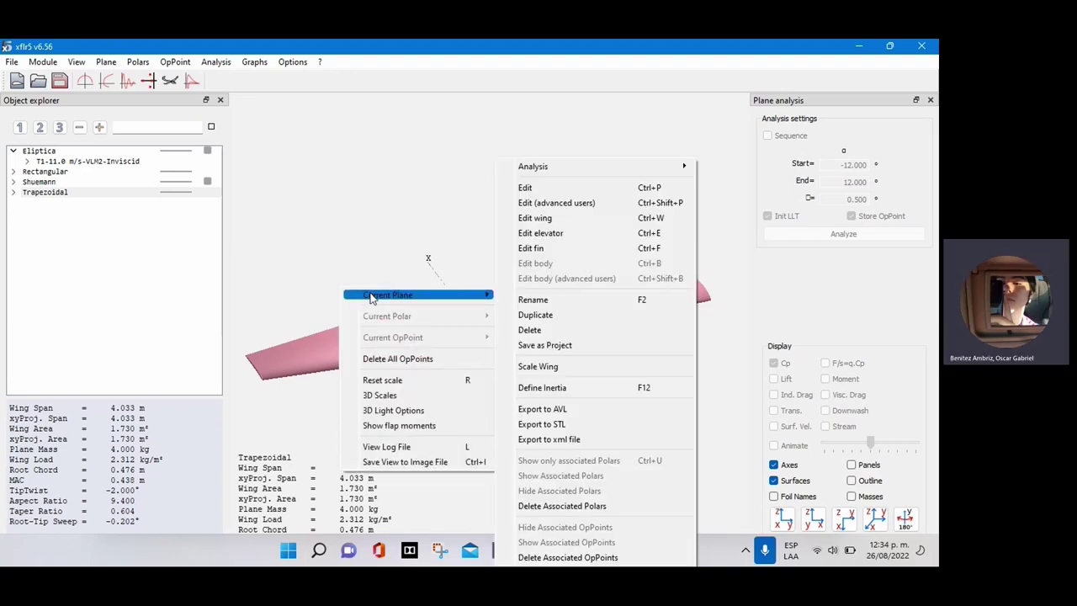
click(530, 217)
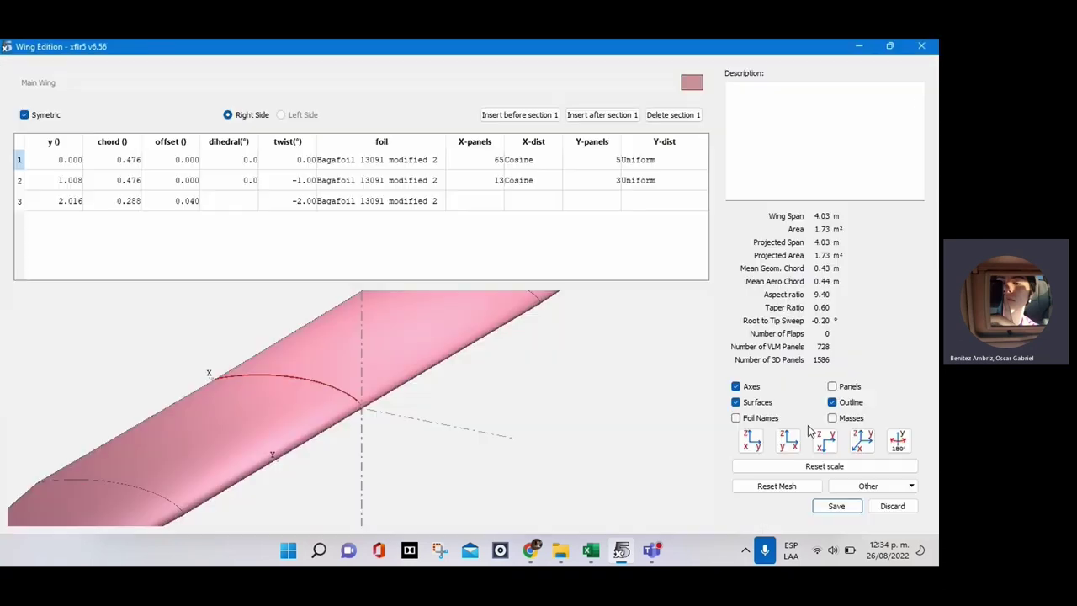
click(868, 486)
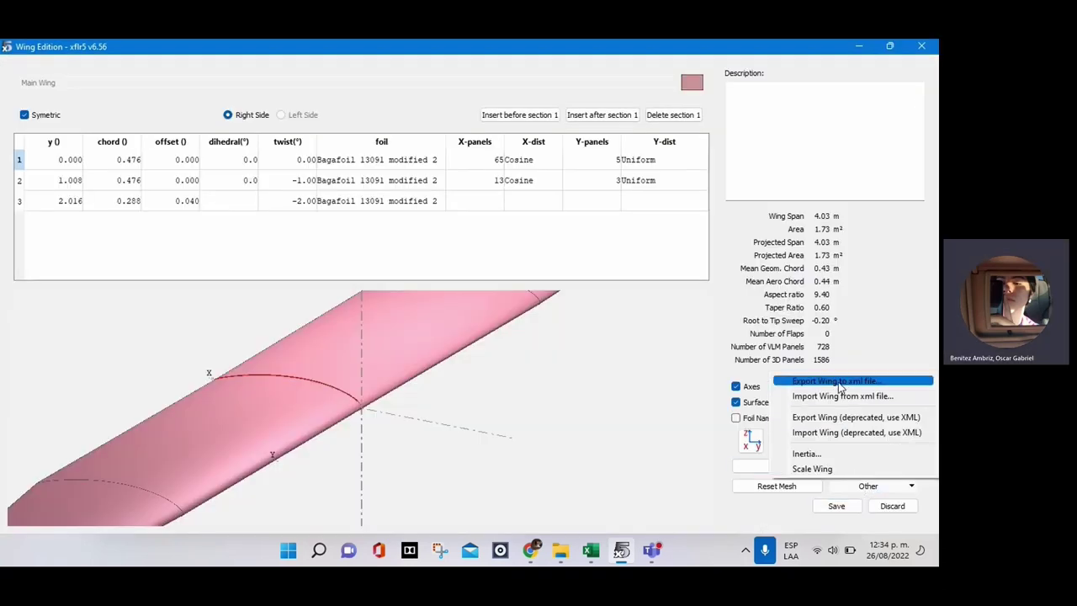
click(841, 384)
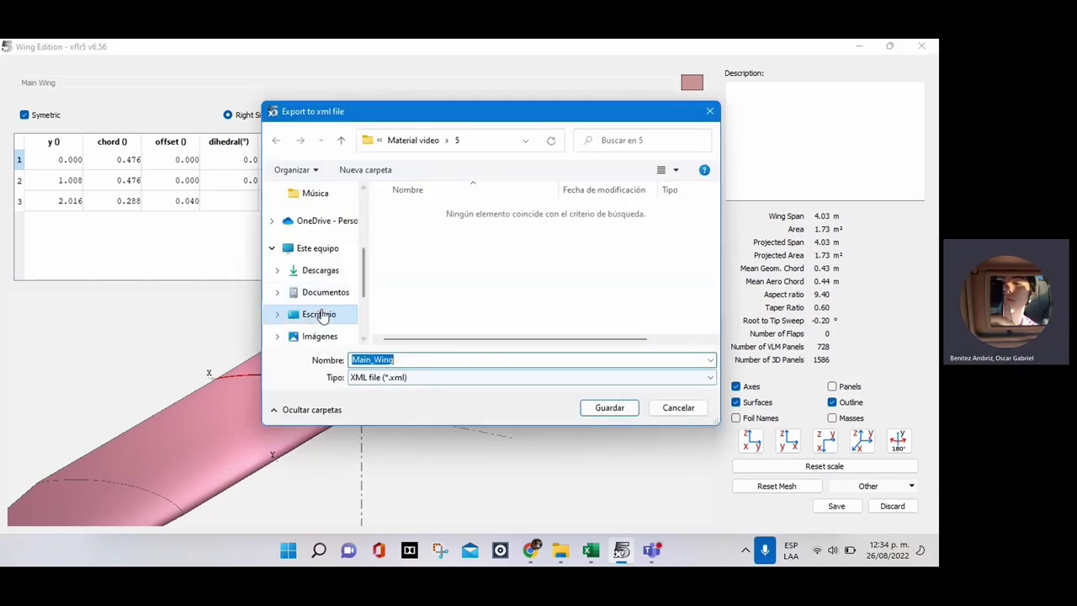
click(421, 359)
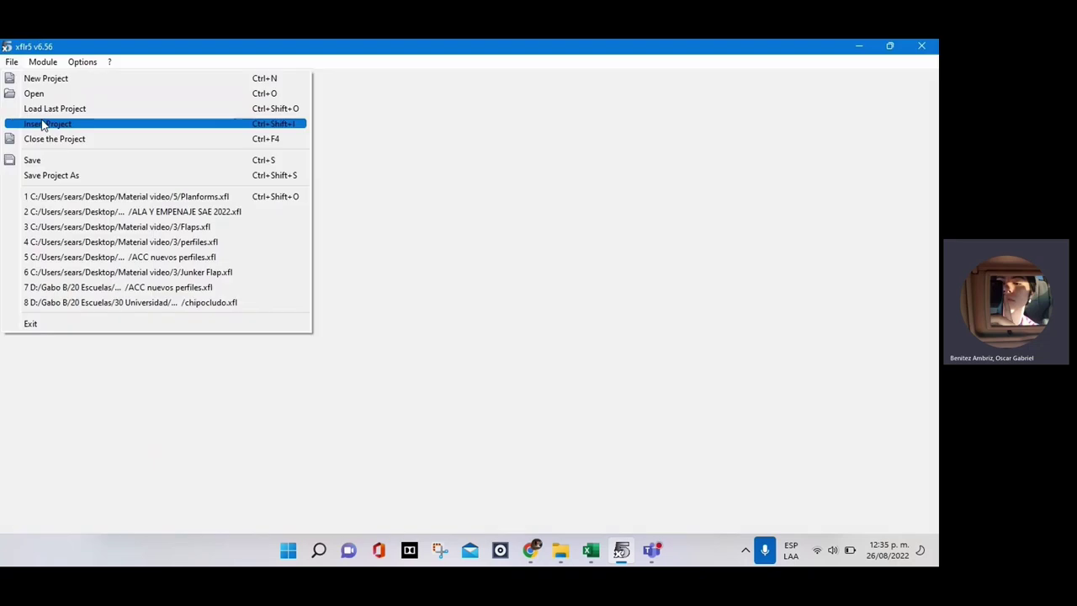
Step: Start defining a new plane in the empty project and try to import a stored wing as its main wing
click(377, 164)
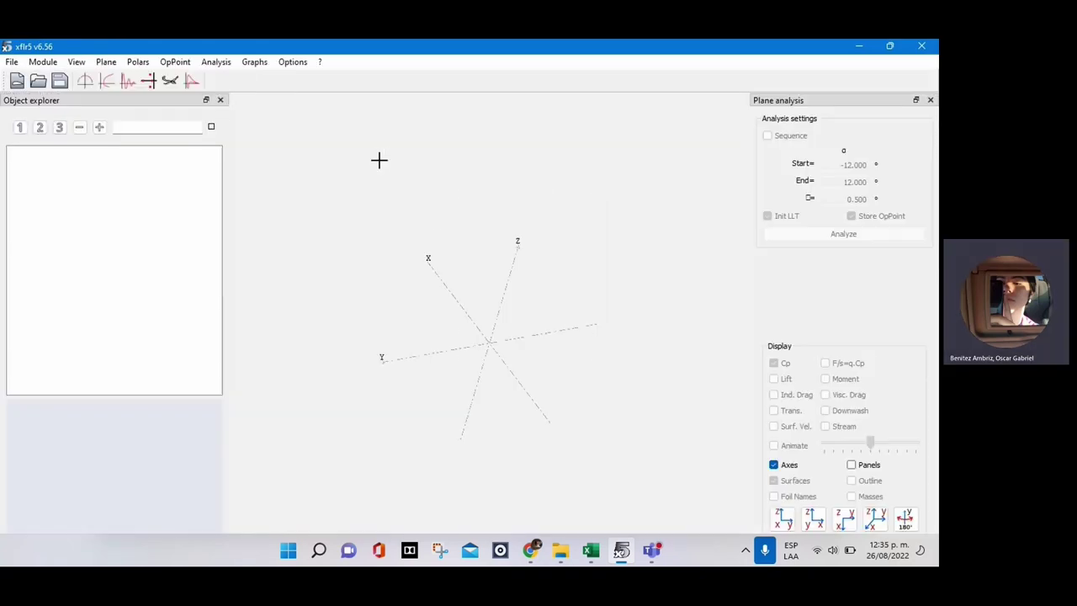
right_click(438, 226)
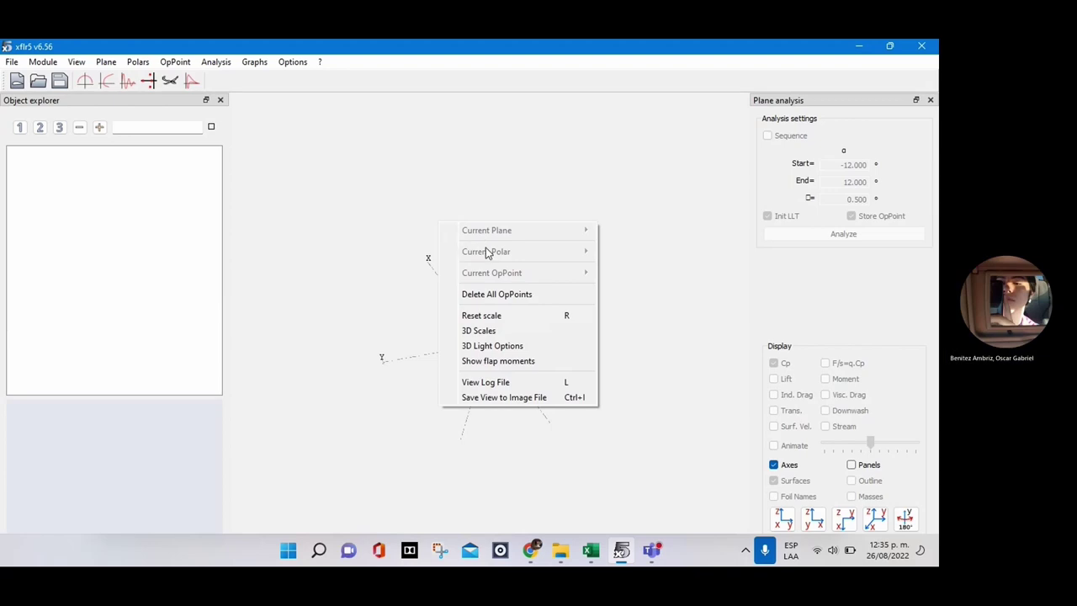
click(170, 80)
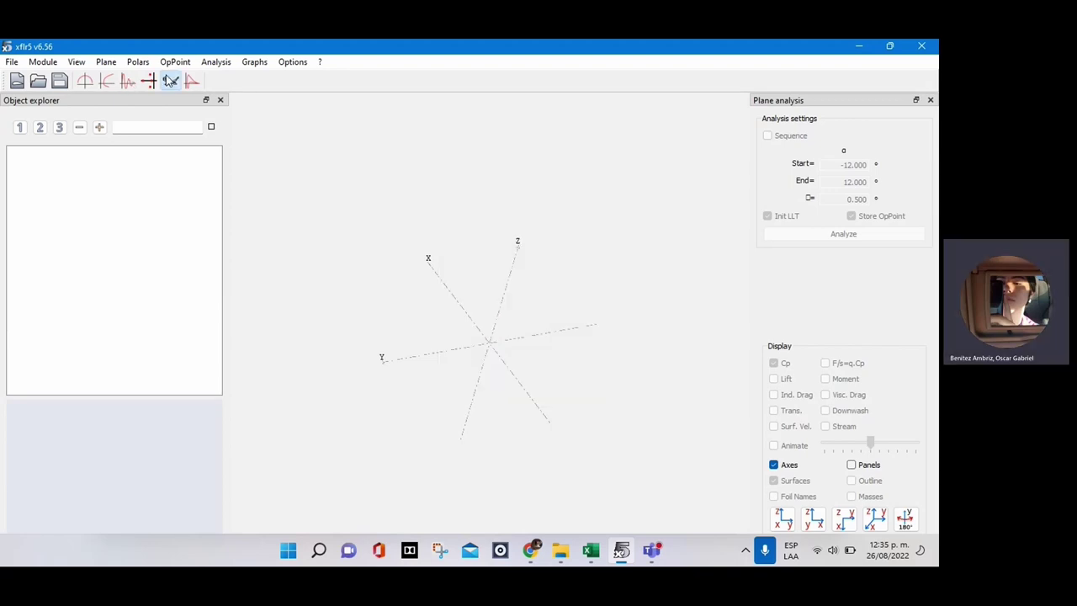
click(119, 62)
click(125, 81)
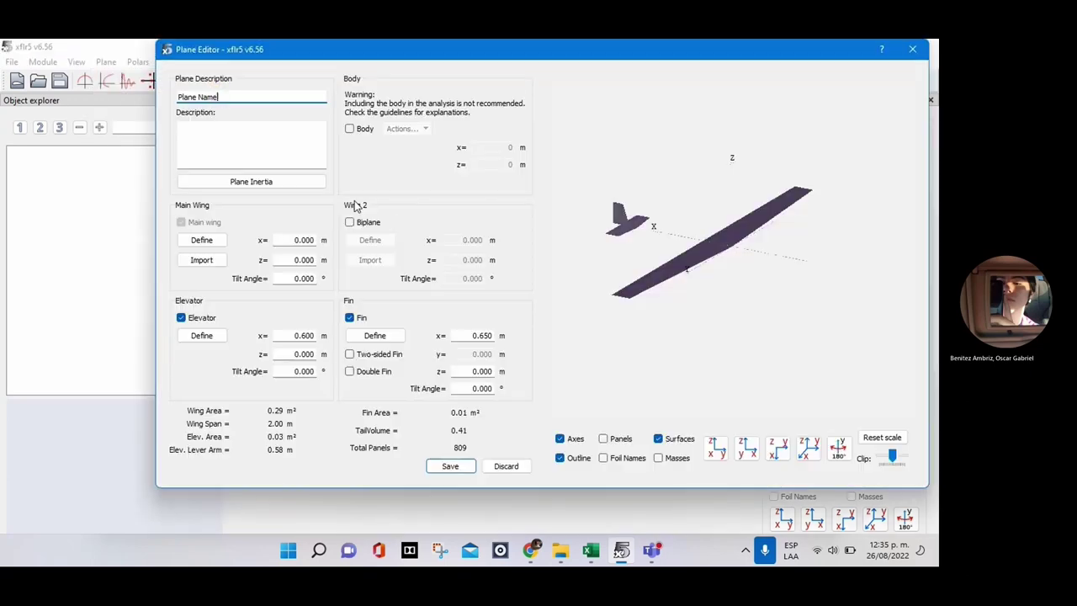
click(212, 260)
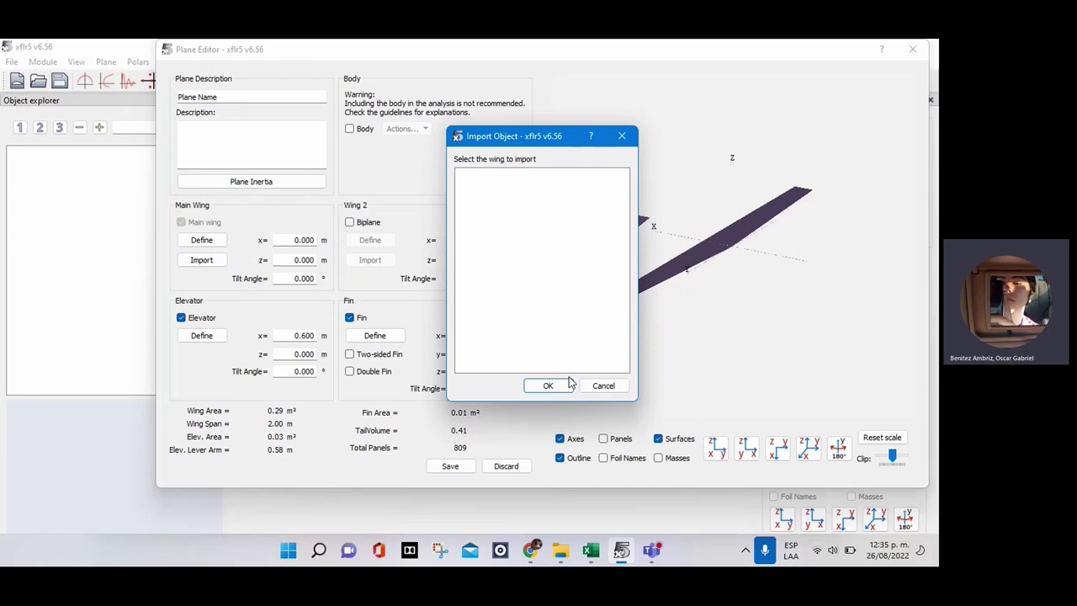
click(602, 386)
Step: Import the Xkau ala XML file from the desktop into the new plane's main wing definition
click(202, 242)
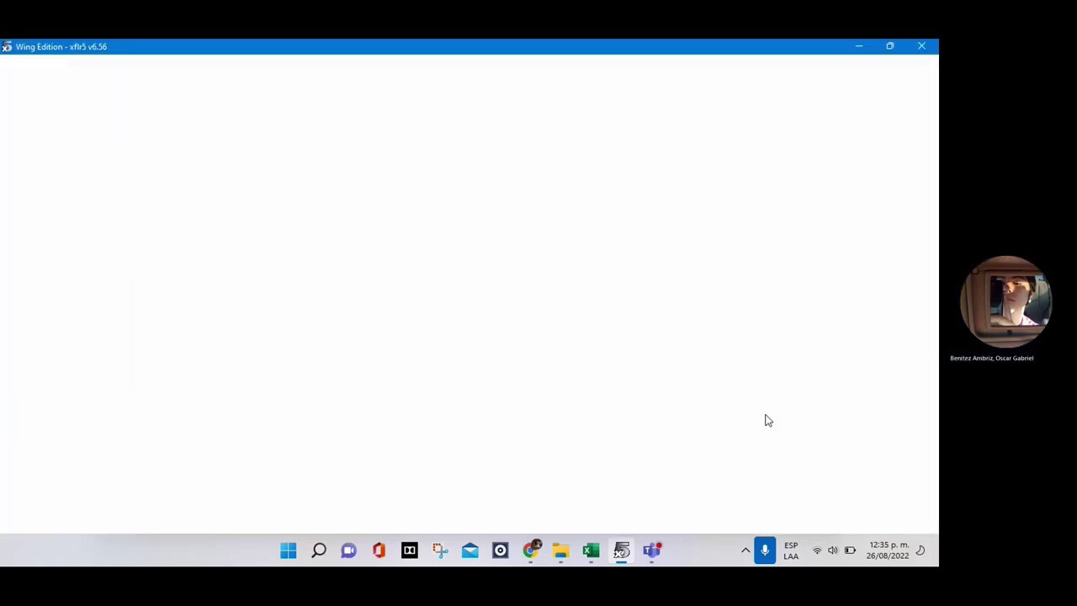
click(871, 486)
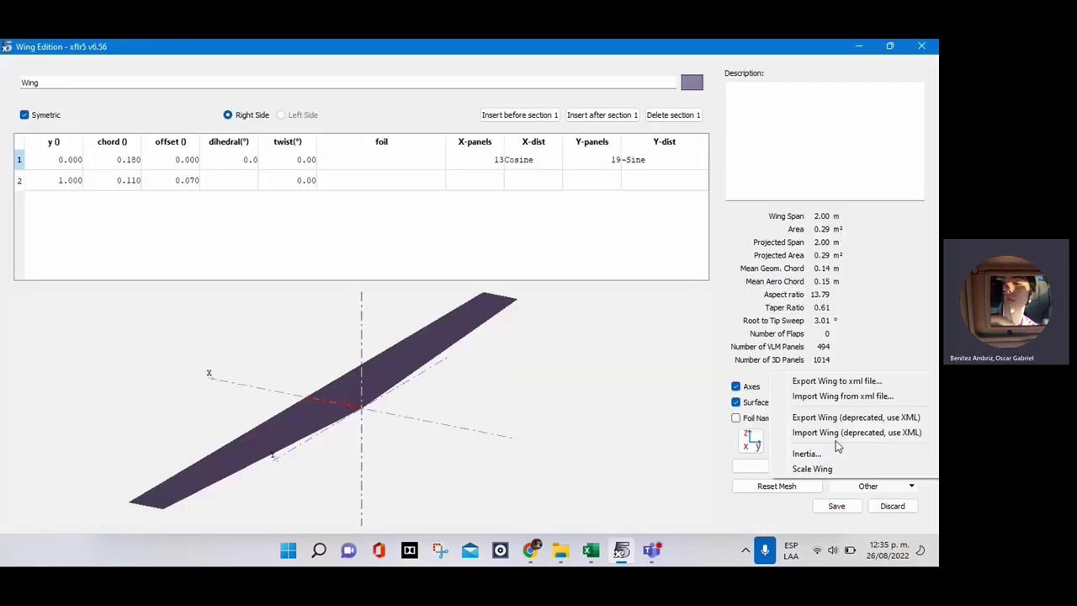
click(821, 396)
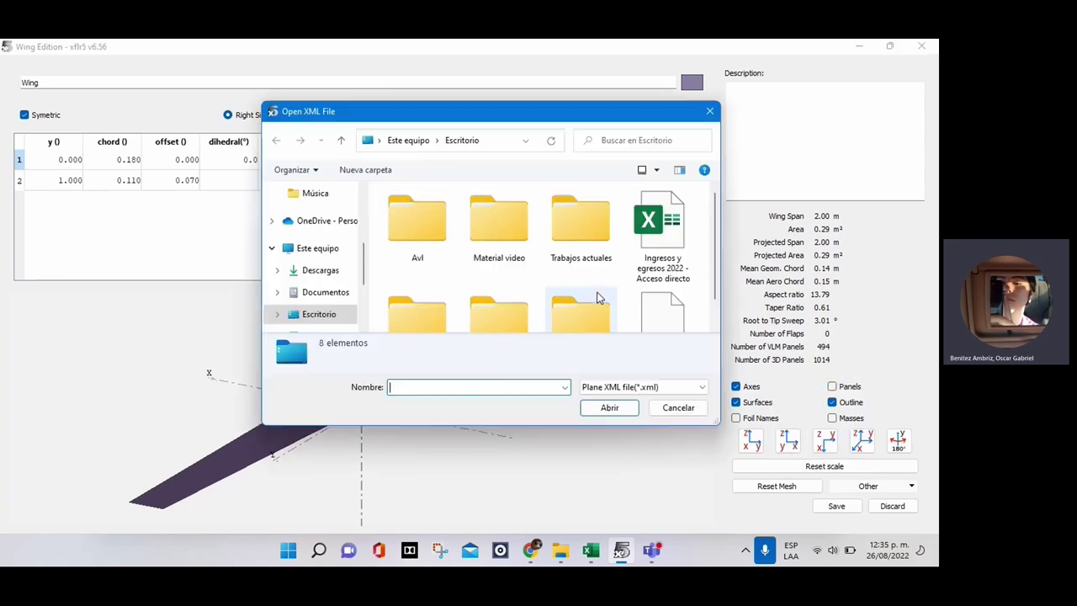
scroll(589, 294, down, 1)
click(684, 292)
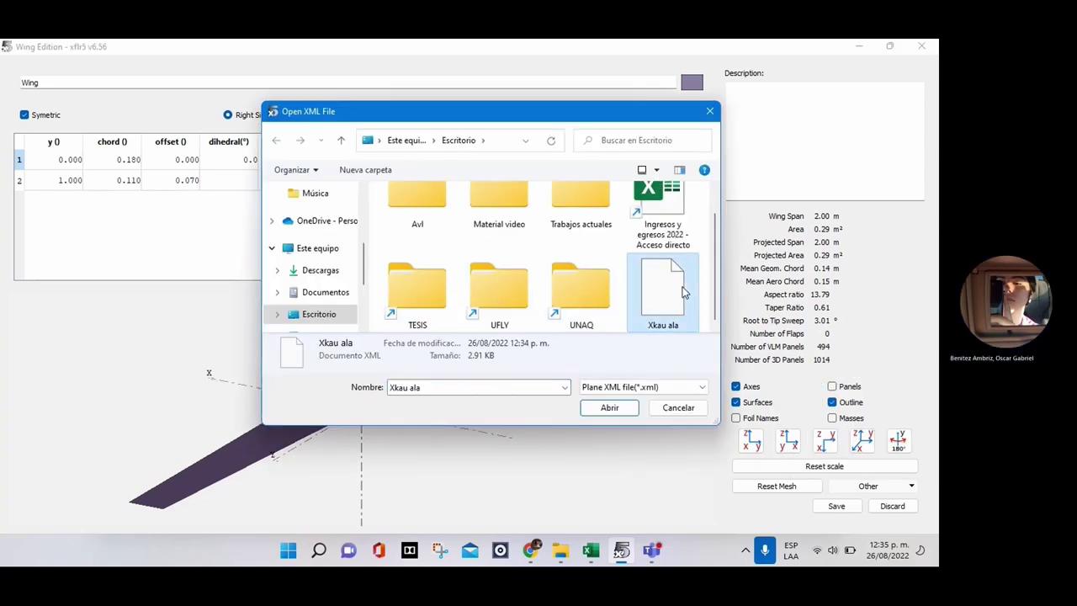
click(633, 407)
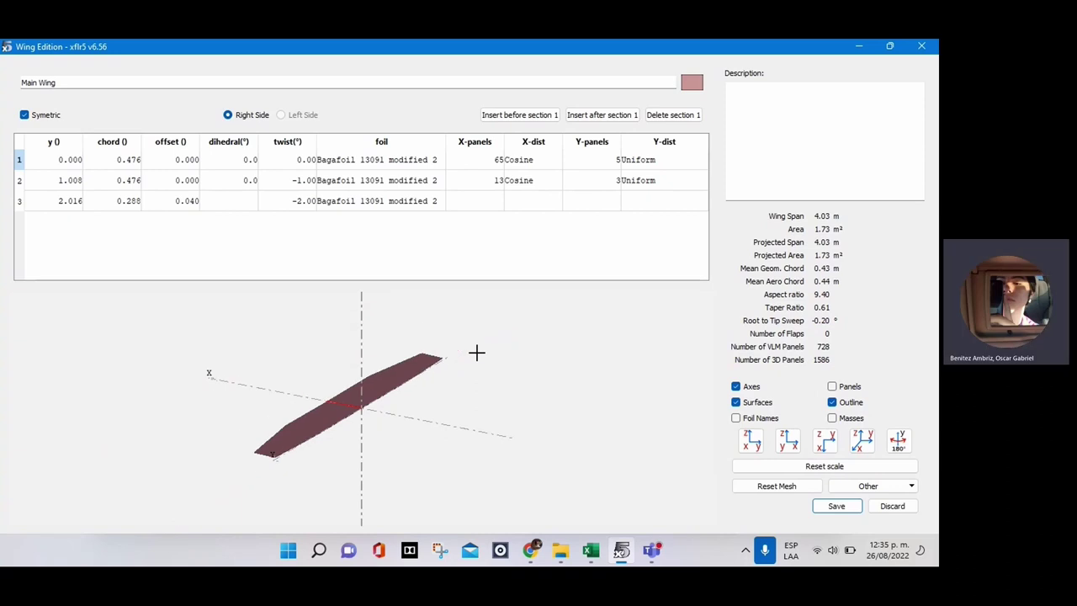
Step: Open the first section's foil choice, discard the wing changes, and close the plane editor and xflr5
click(376, 165)
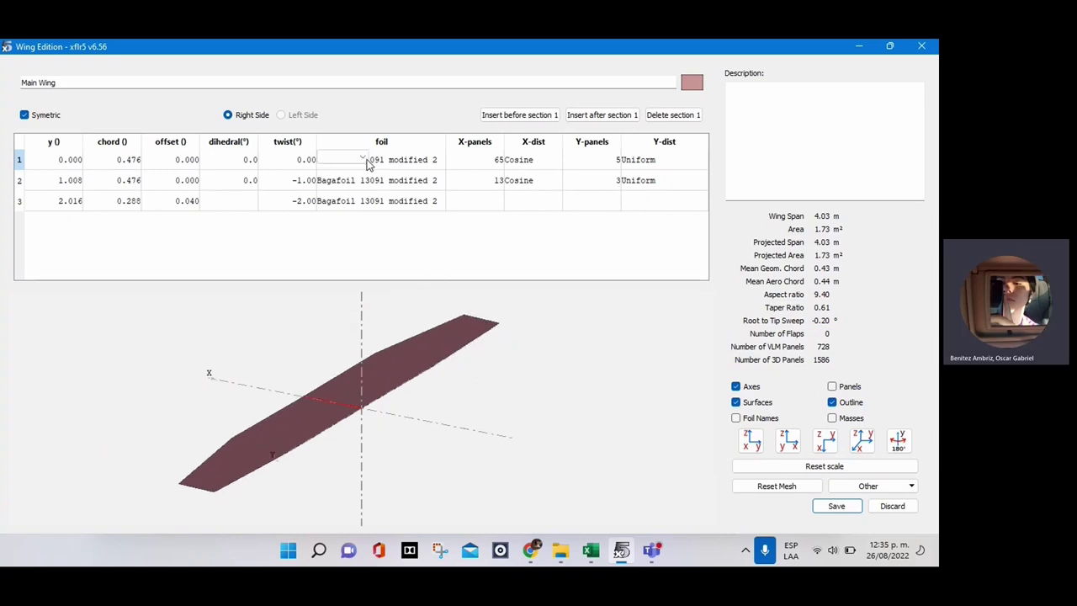
click(746, 462)
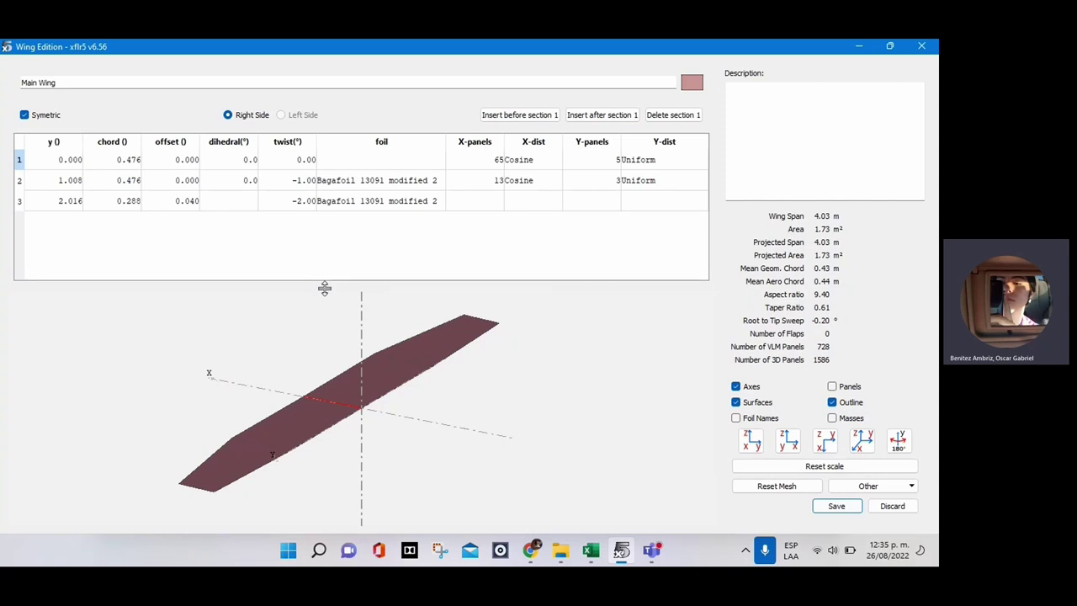
click(921, 46)
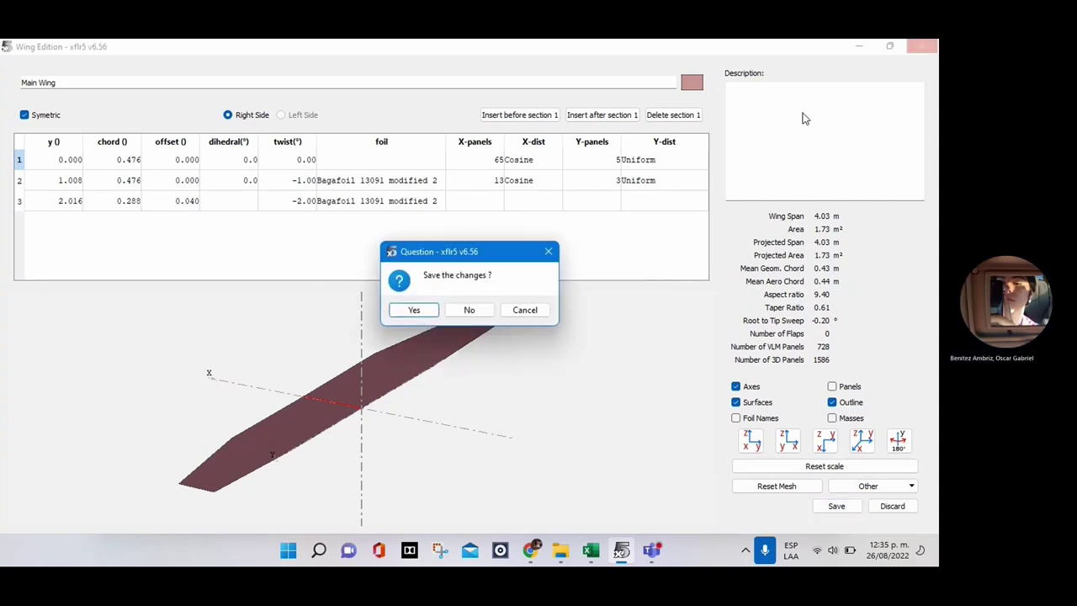
click(477, 310)
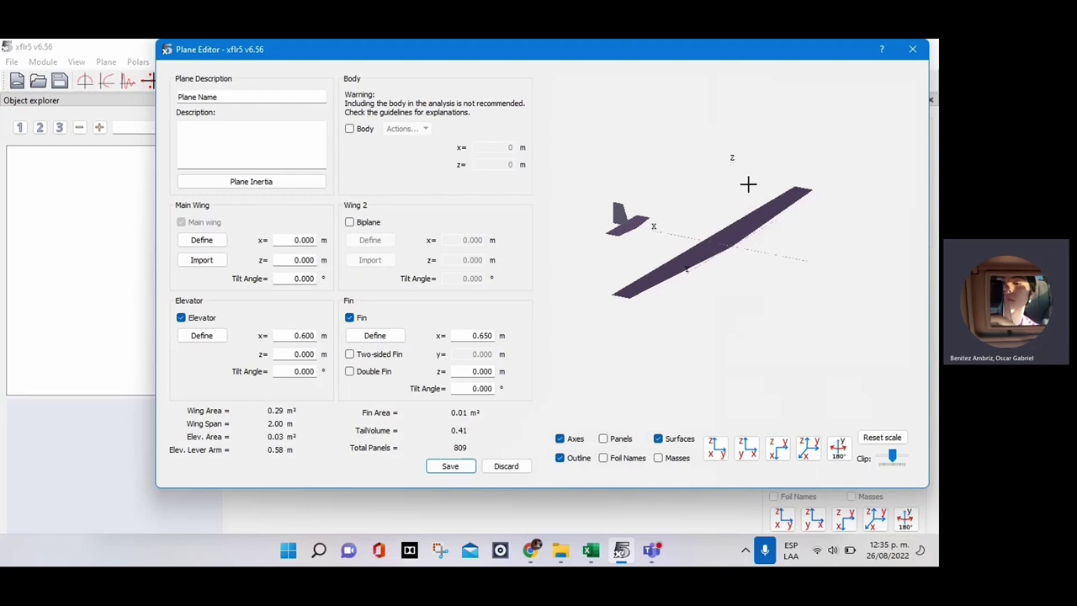
click(912, 49)
click(882, 44)
Step: Switch to the Excel workbook TW vs WS-SAE MEX (1) and review the Motor sheet's input data and preliminary calculations
mouse_move(606, 551)
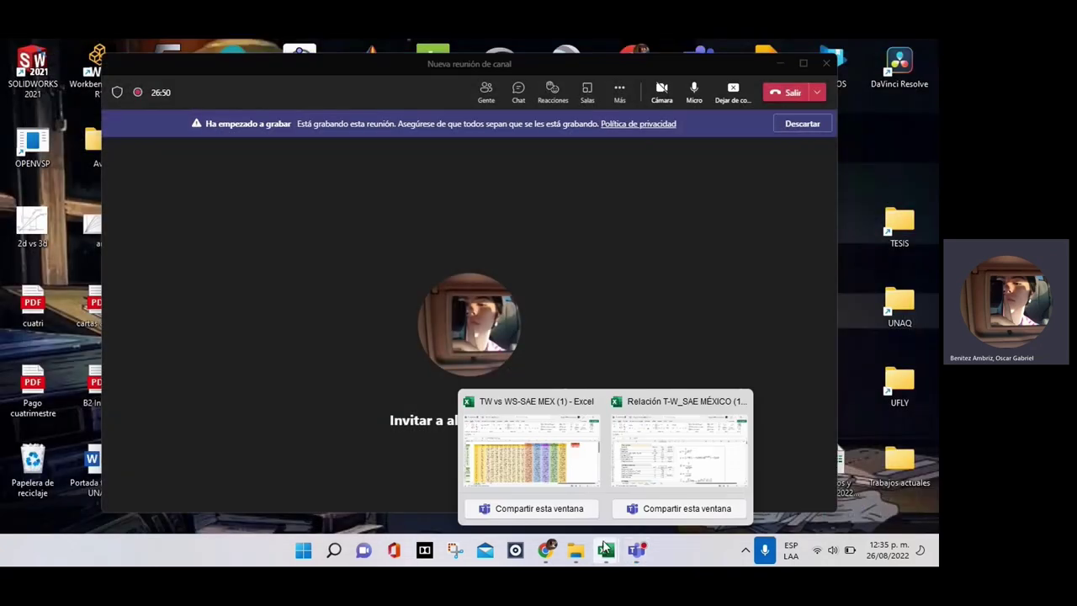
click(527, 421)
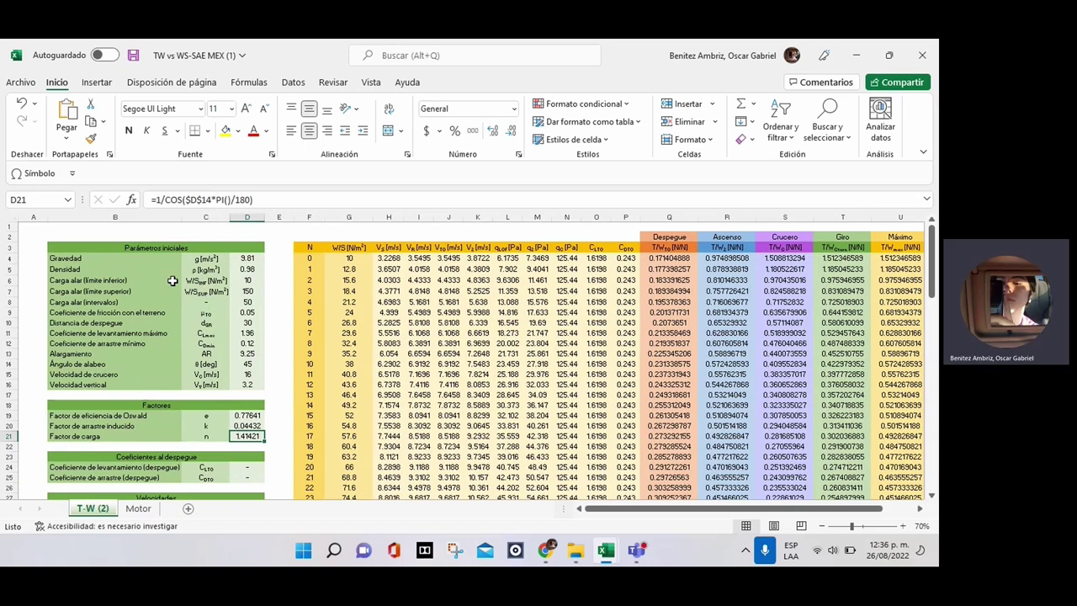
click(138, 510)
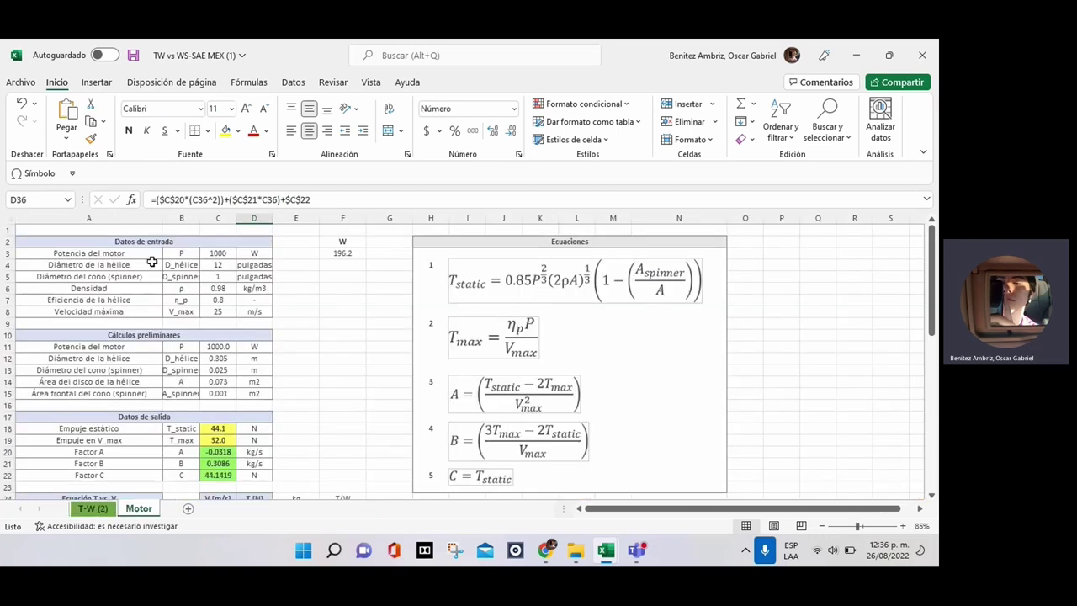
click(56, 255)
drag(57, 255, 255, 313)
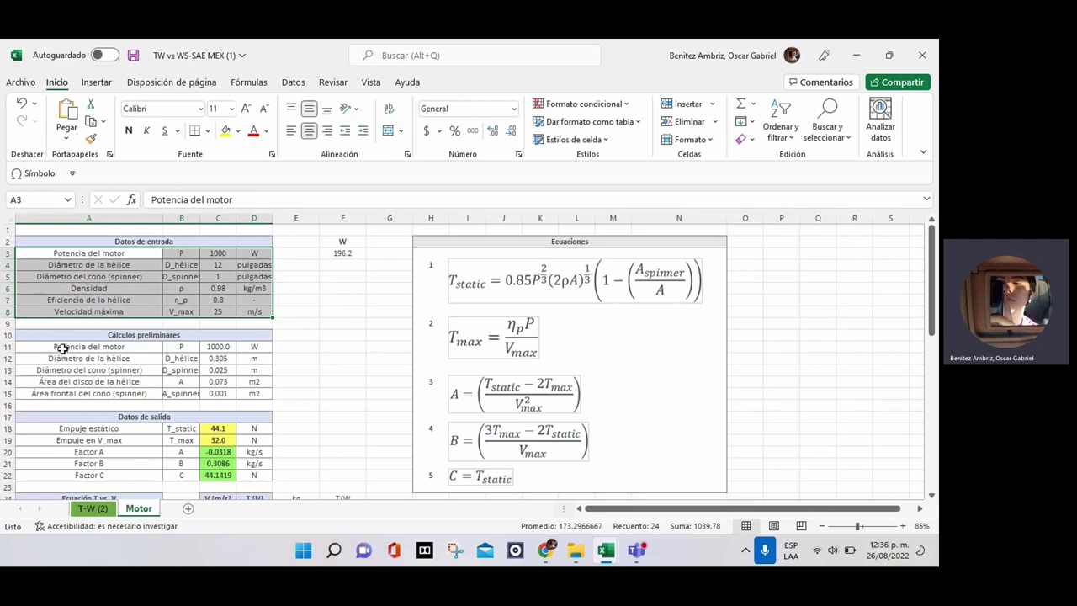
drag(60, 347, 221, 370)
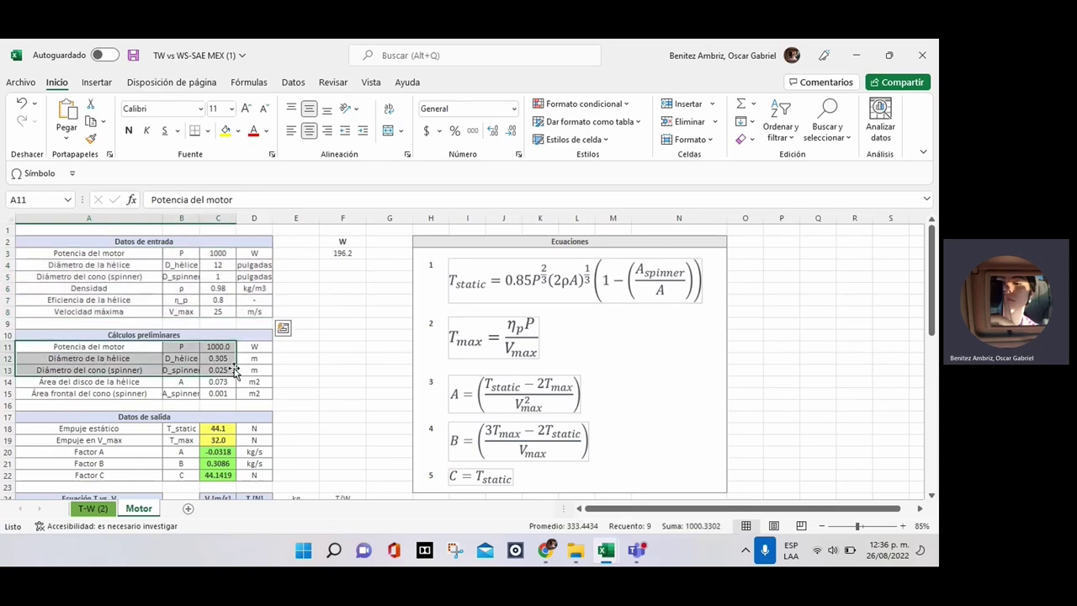
scroll(221, 431, down, 1)
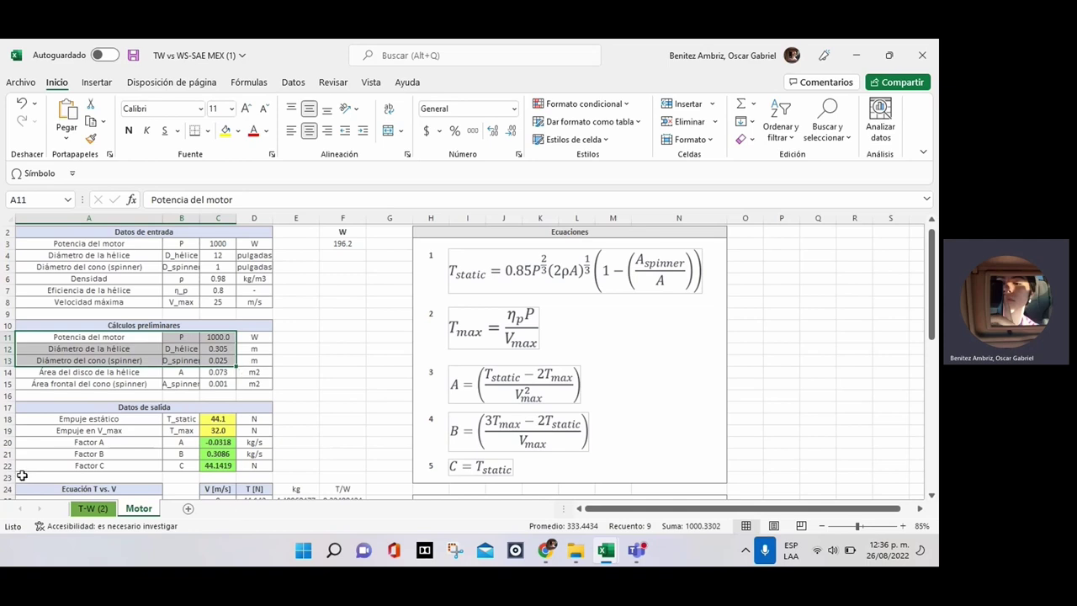
Step: Examine the optimum point's X and Y cells beside the T/W table on the T-W (2) sheet
click(105, 509)
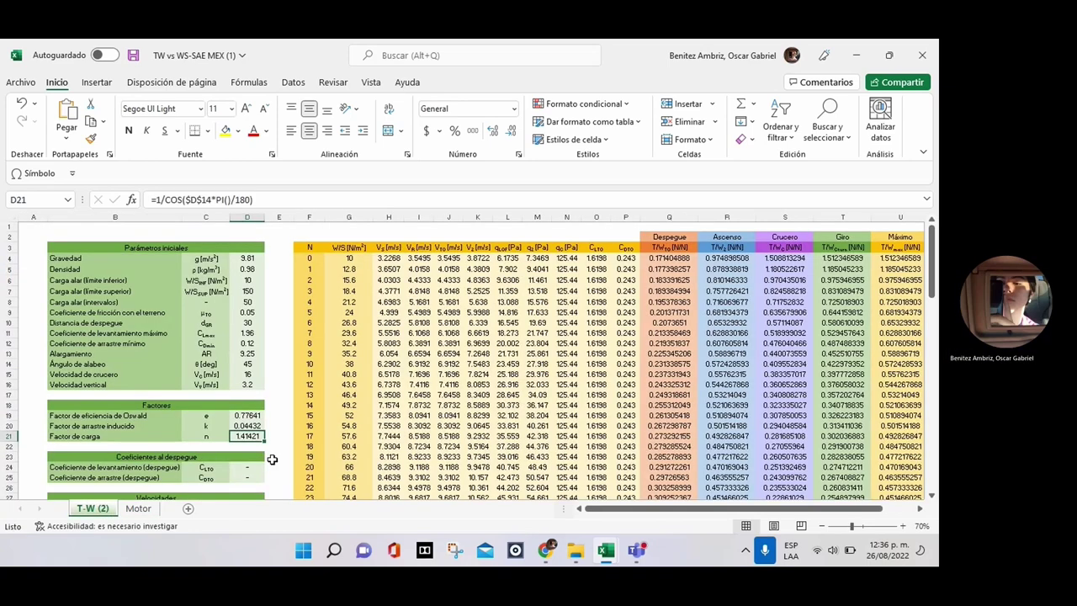
scroll(307, 402, down, 1)
scroll(454, 354, right, 2)
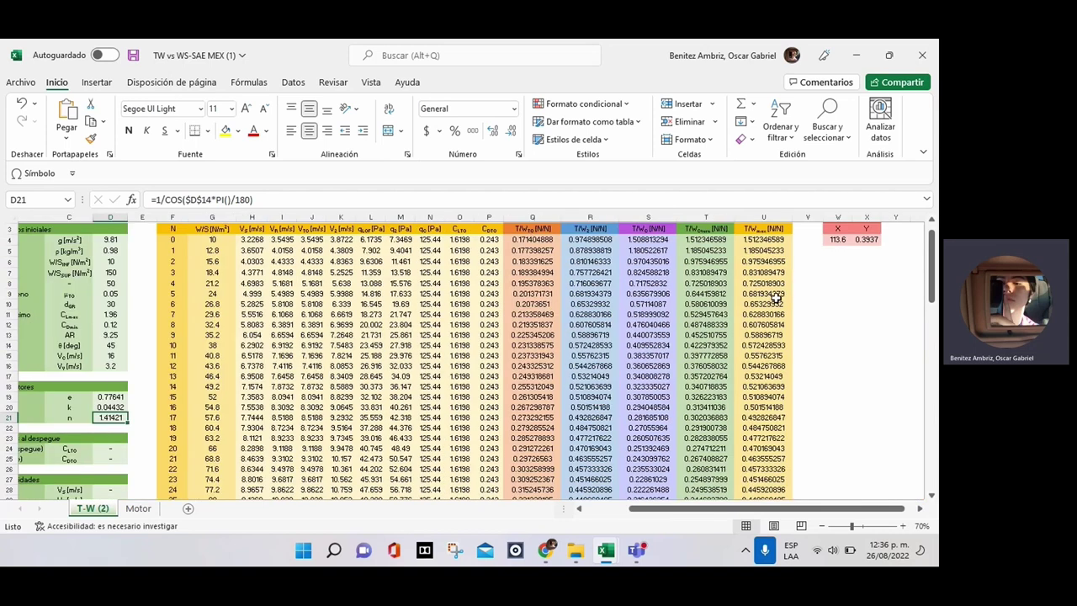
scroll(774, 299, up, 1)
click(837, 258)
shift+click(855, 258)
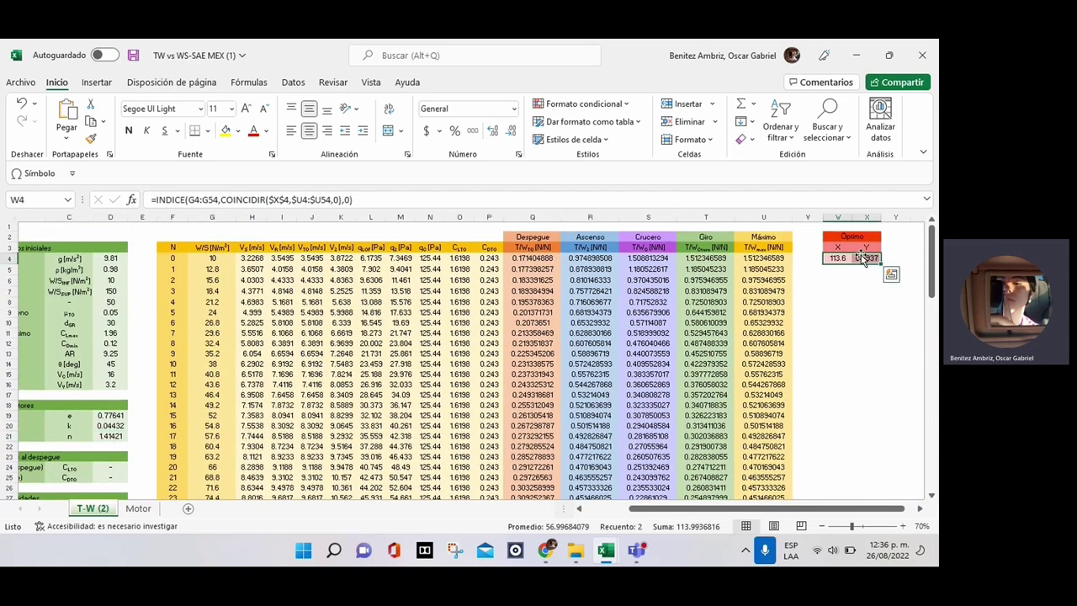
click(835, 264)
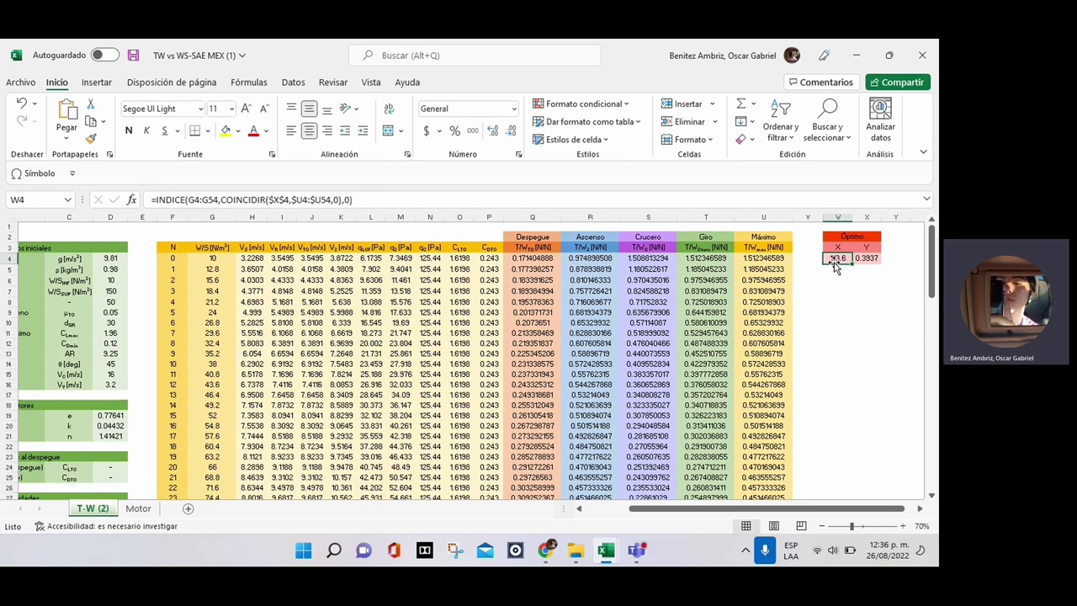
click(836, 266)
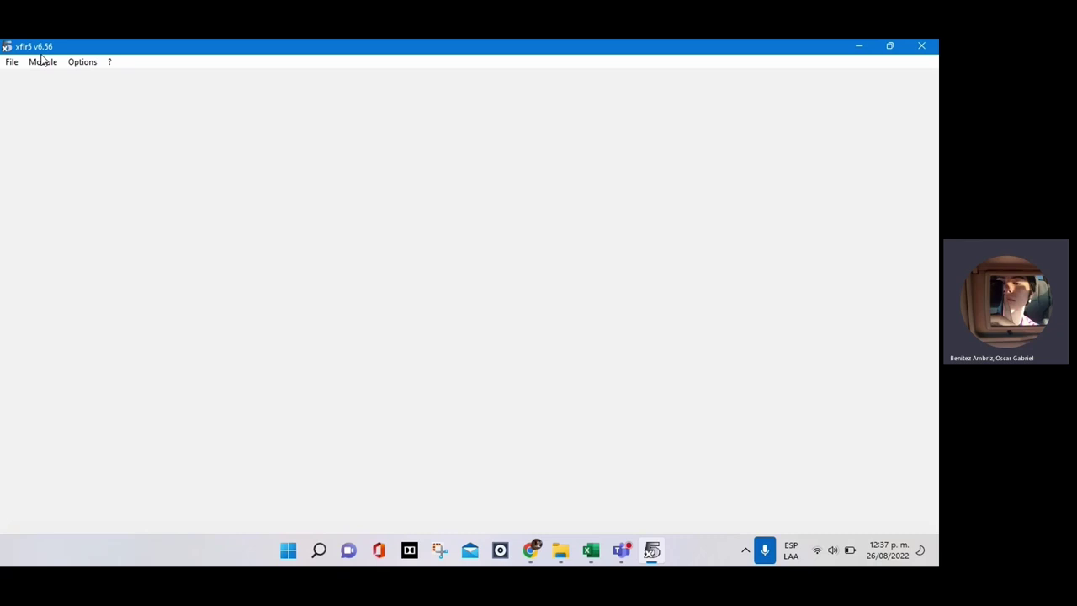
Step: Load the last project in xflr5 and compare its Rectangular, Shuemann, Trapezoidal and Eliptica wings
click(12, 61)
click(44, 109)
click(60, 173)
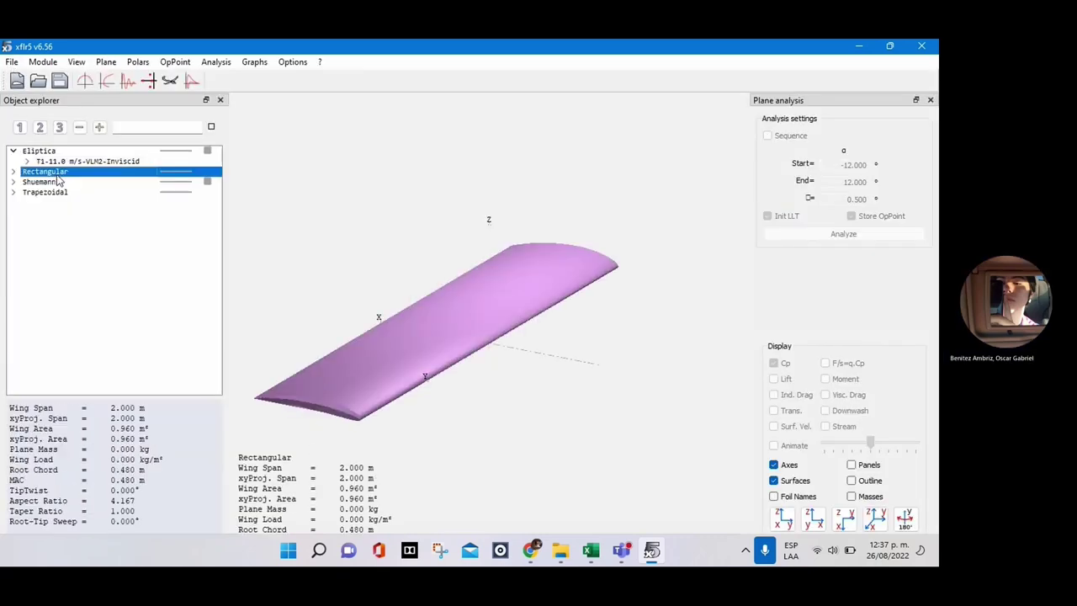
click(59, 182)
click(57, 193)
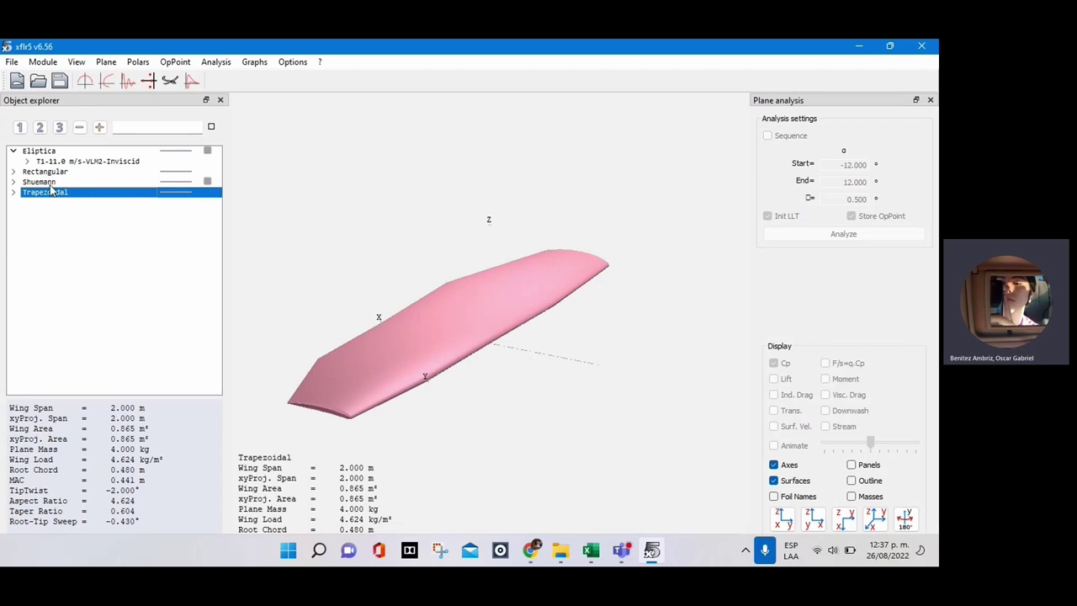
click(52, 183)
click(51, 173)
click(50, 152)
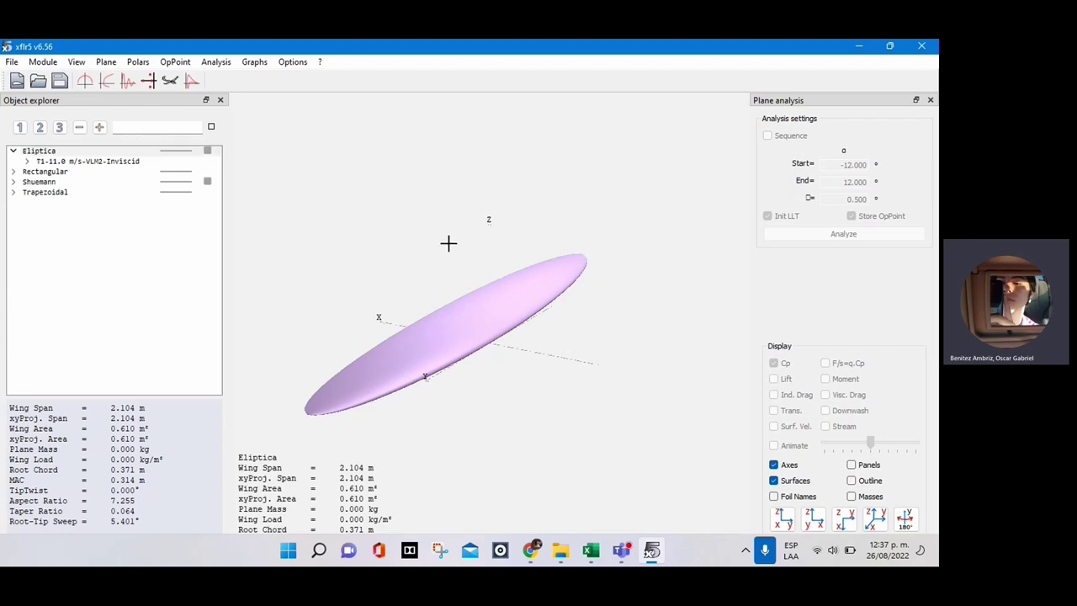
Step: Display the Trapezoidal wing and examine its shape from another angle
drag(447, 243, 499, 262)
click(60, 193)
drag(525, 219, 441, 270)
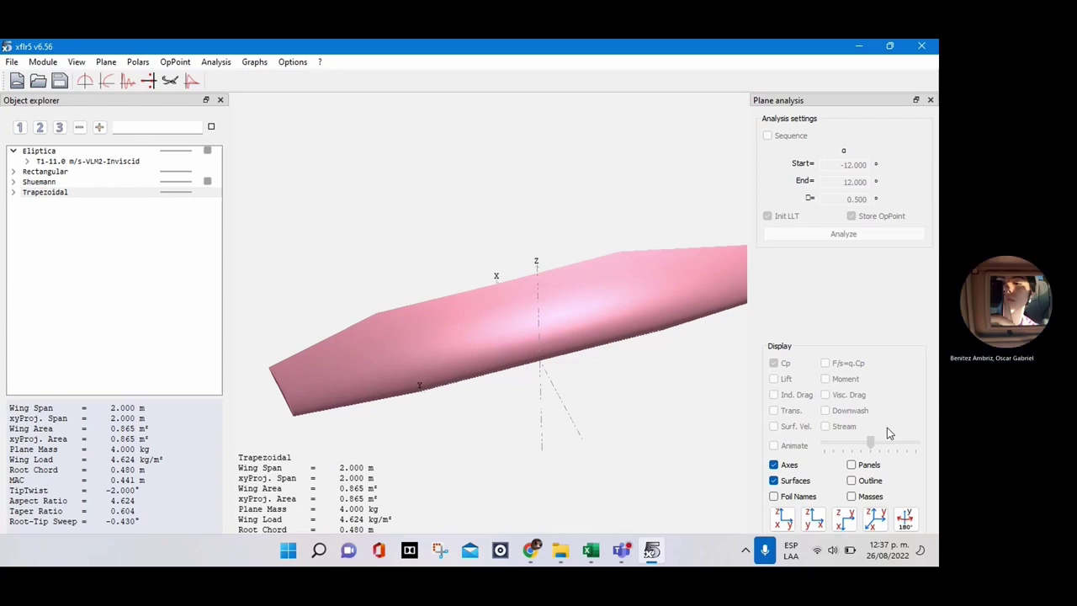
Step: Examine the Trapezoidal wing along the standard axes, finishing with its whole planform seen perpendicular to the XY plane
click(823, 526)
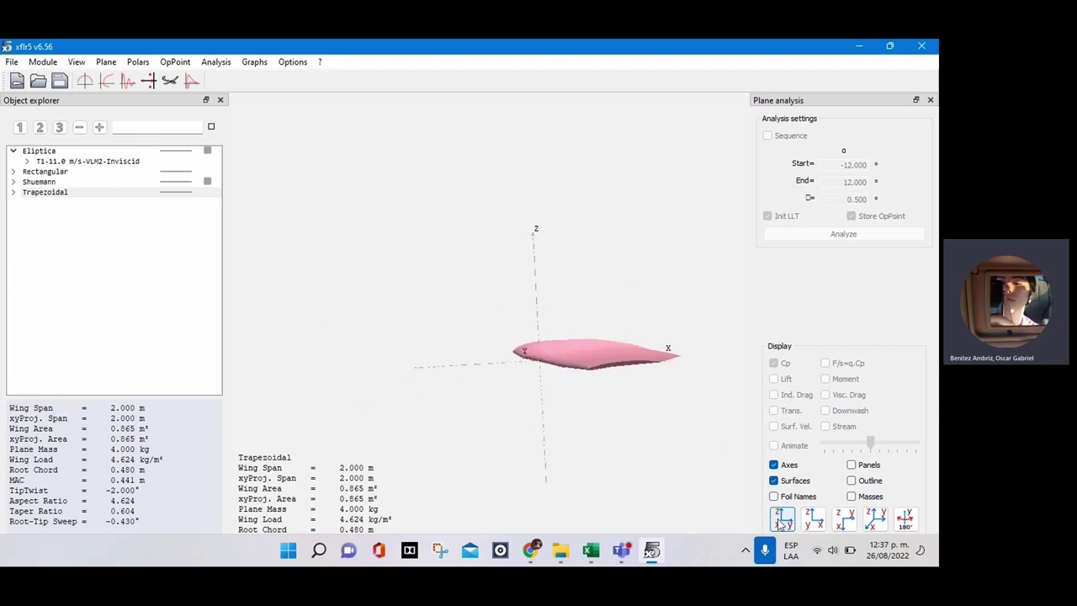
click(843, 518)
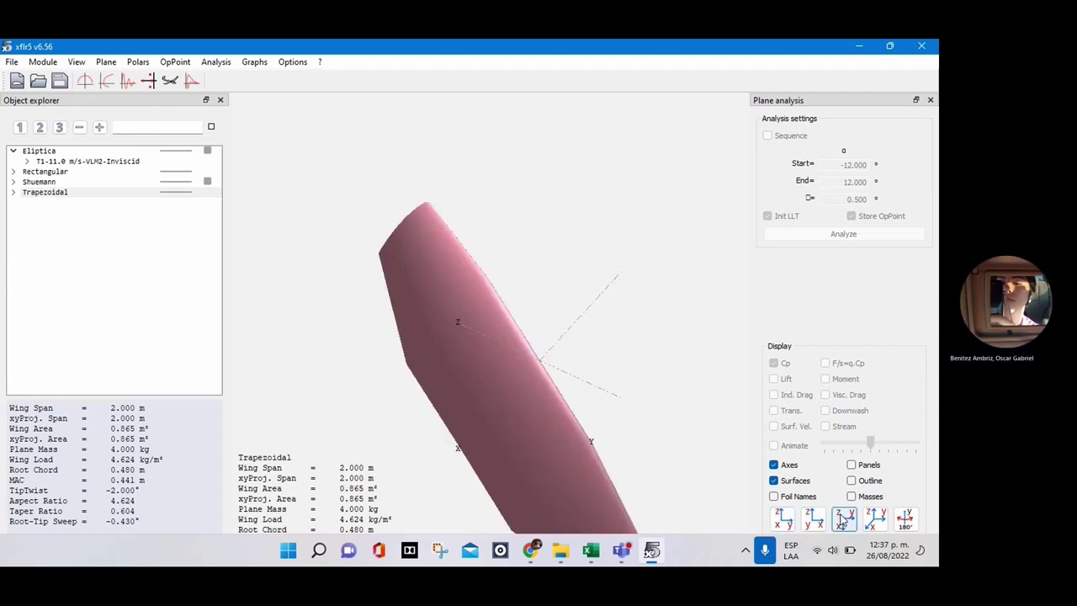
drag(509, 363, 465, 235)
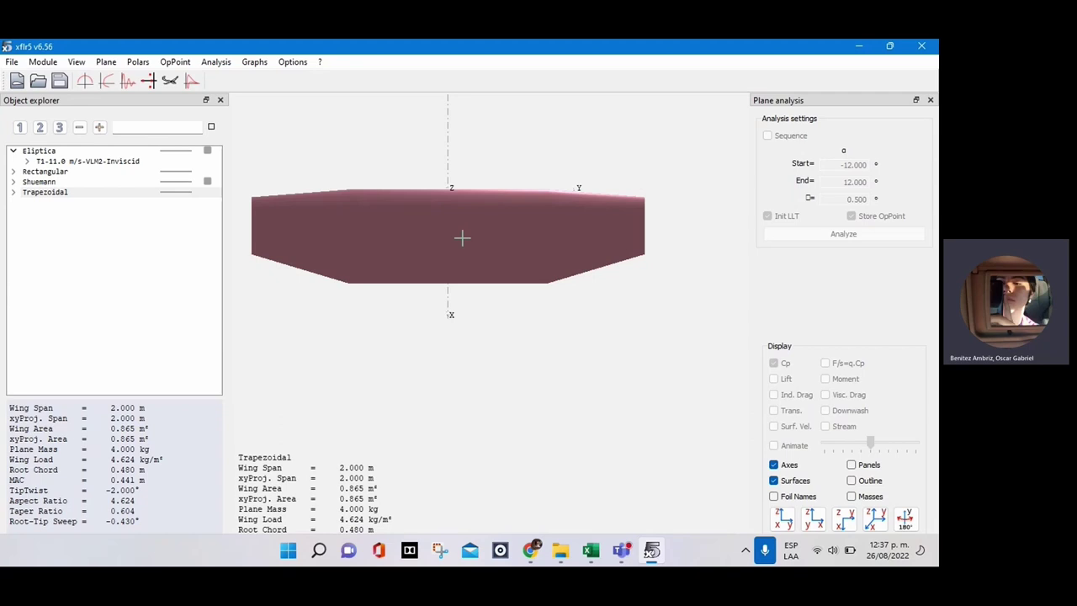
scroll(462, 239, down, 5)
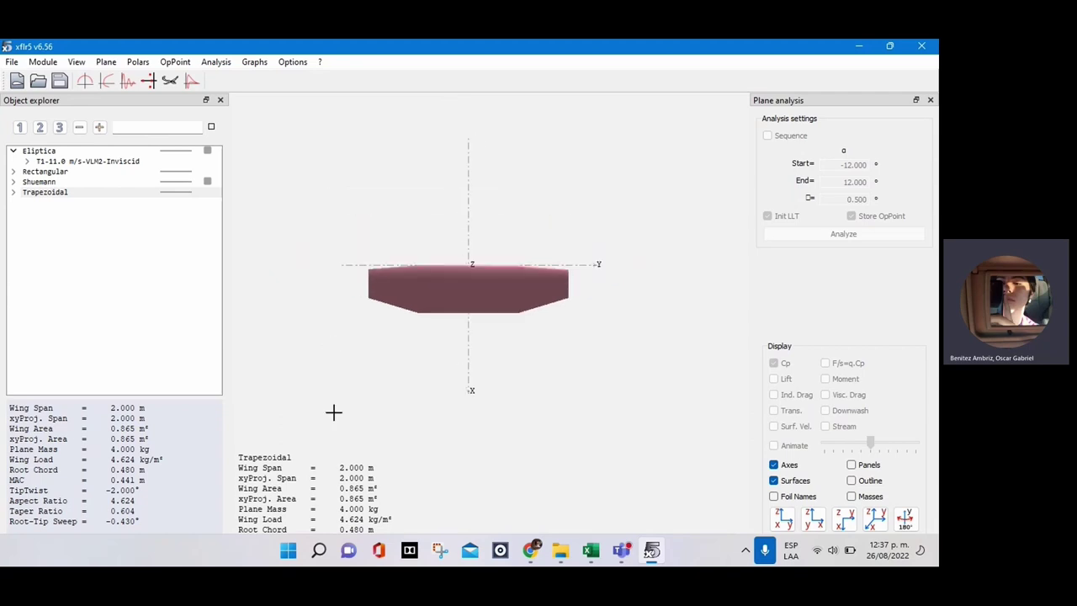
drag(598, 337, 595, 279)
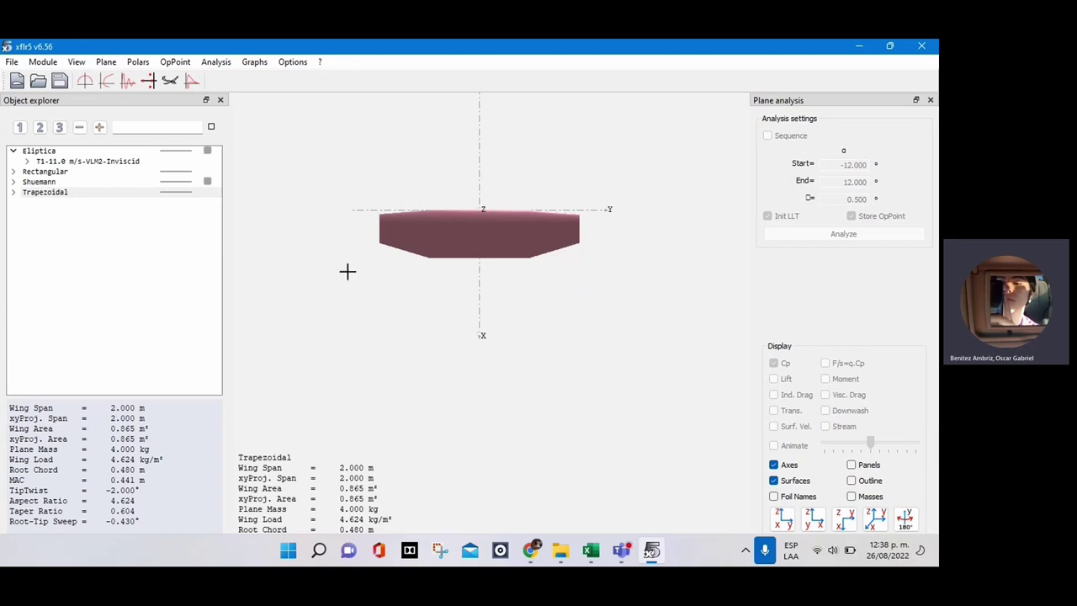
Step: Edit the Trapezoidal plane's main wing in planform view and set section 3's y position to 2.000
key(shift+F3)
click(786, 441)
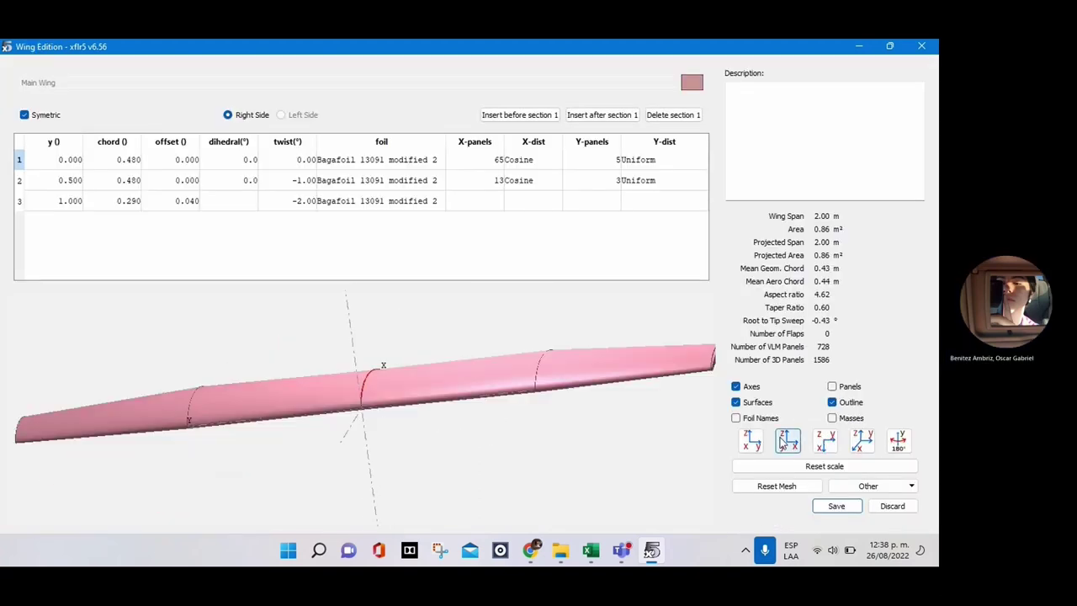
click(824, 441)
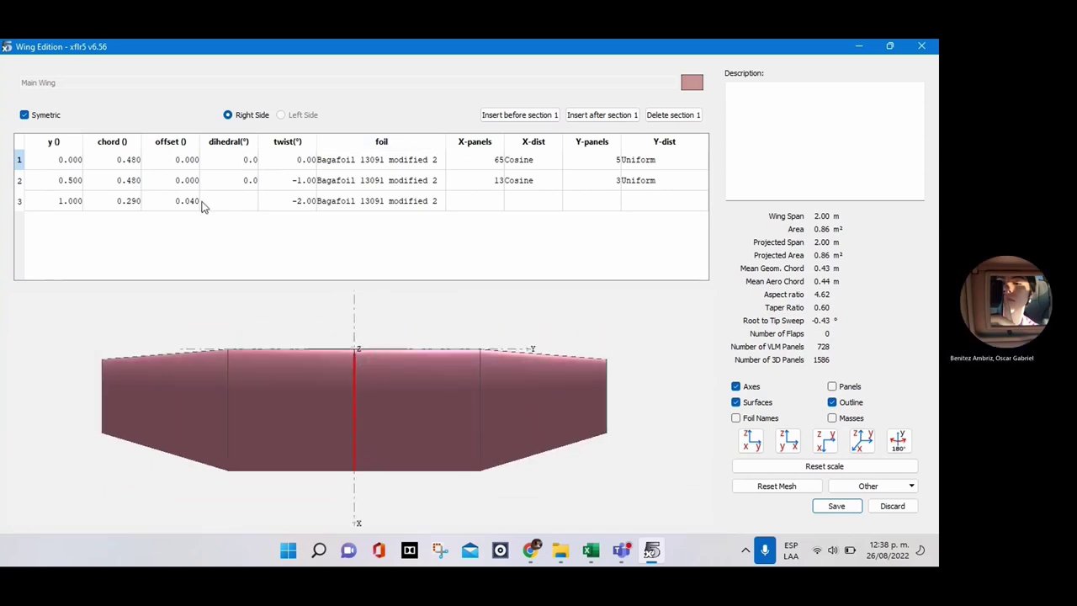
double_click(64, 201)
click(64, 202)
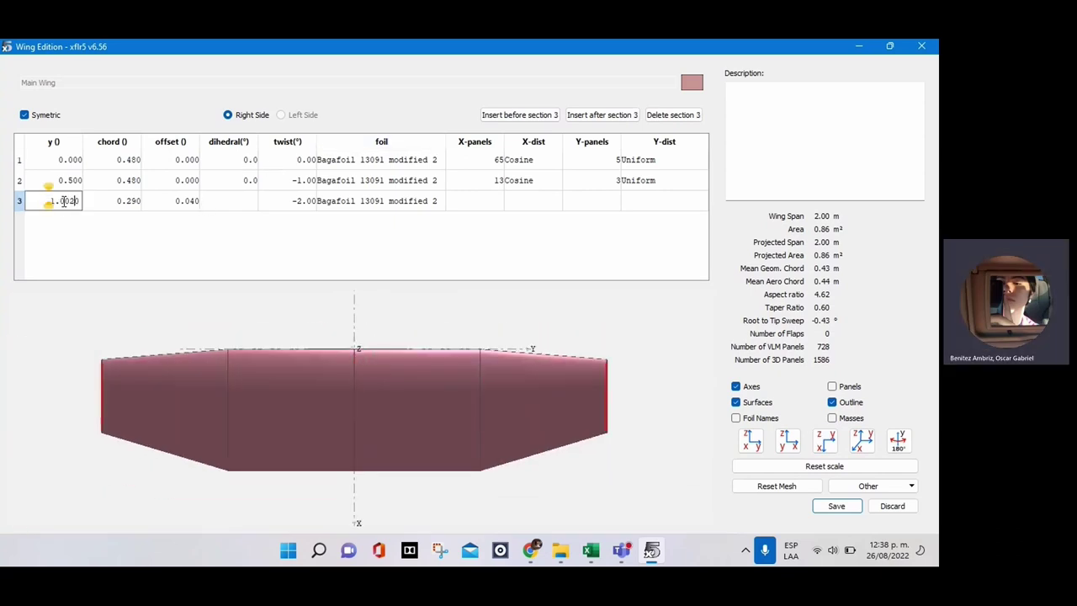
text(2)
key(Return)
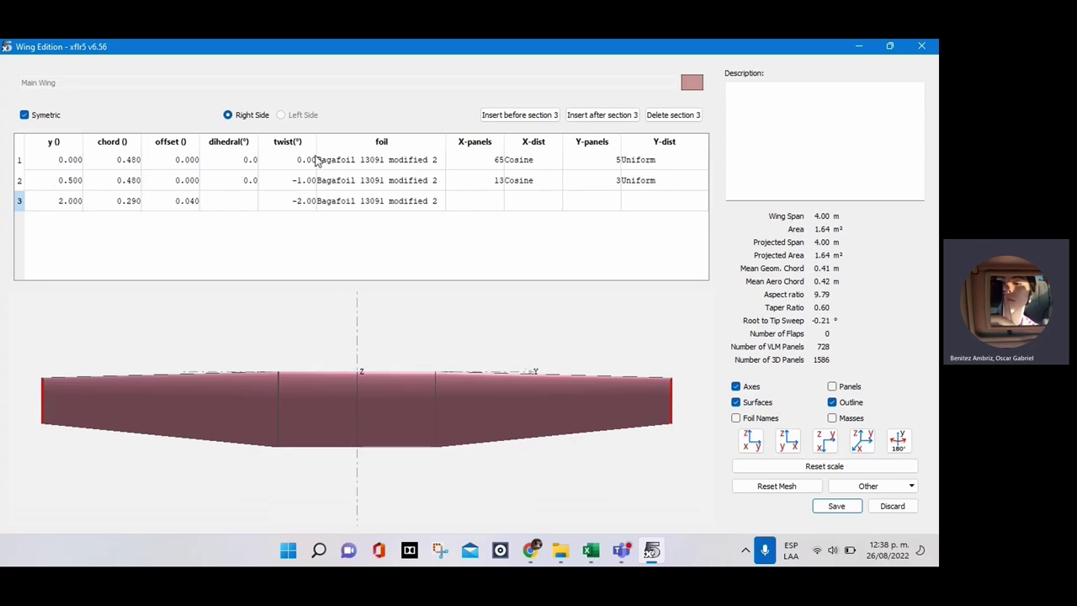
Step: Set section 2's offset to 0.050 in the main wing's section table
double_click(245, 158)
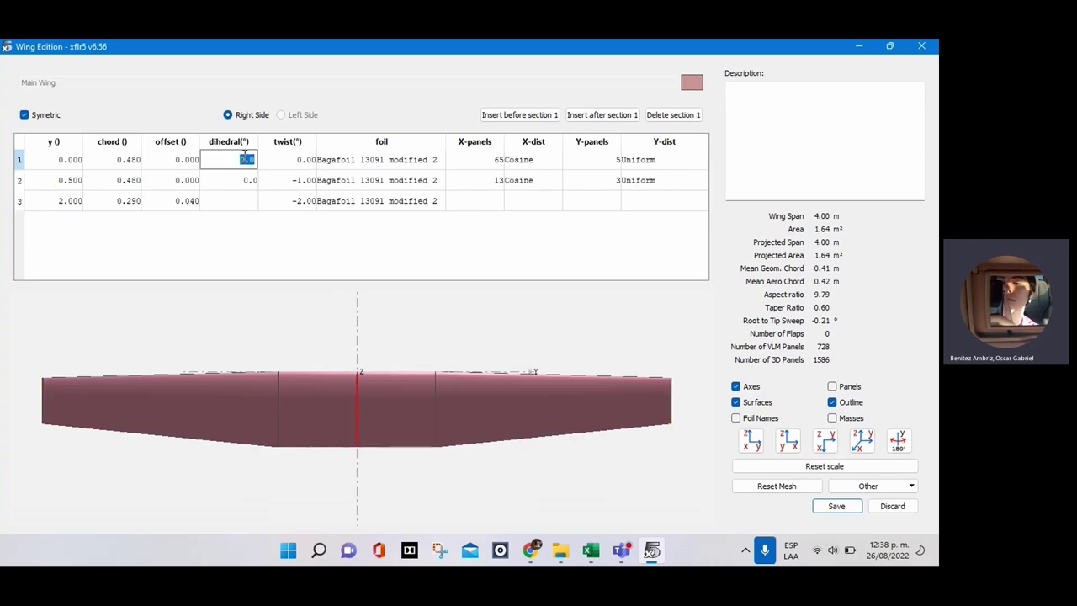
double_click(186, 160)
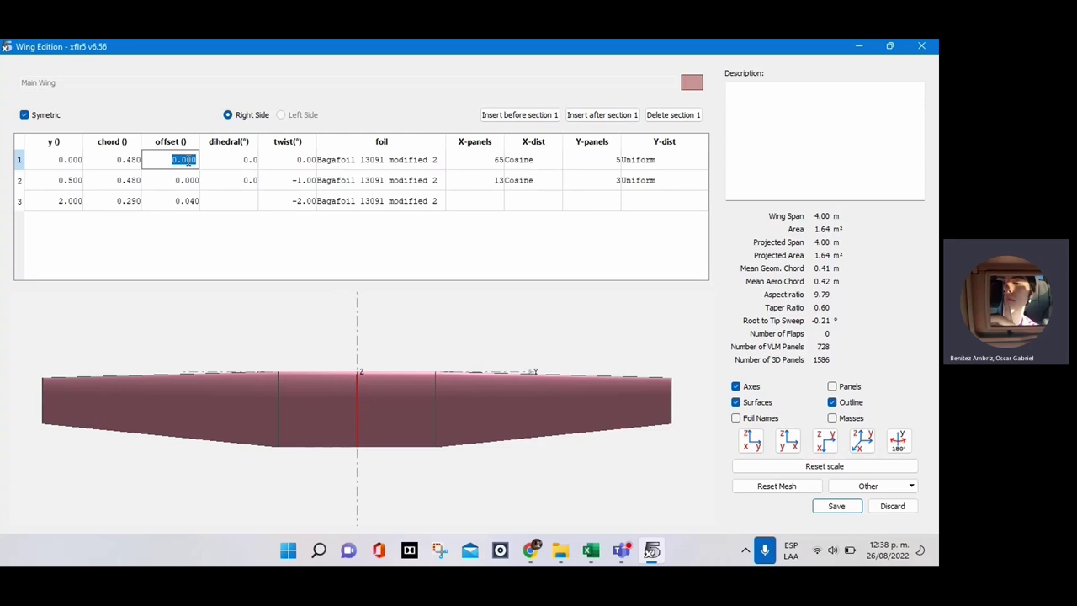
double_click(187, 182)
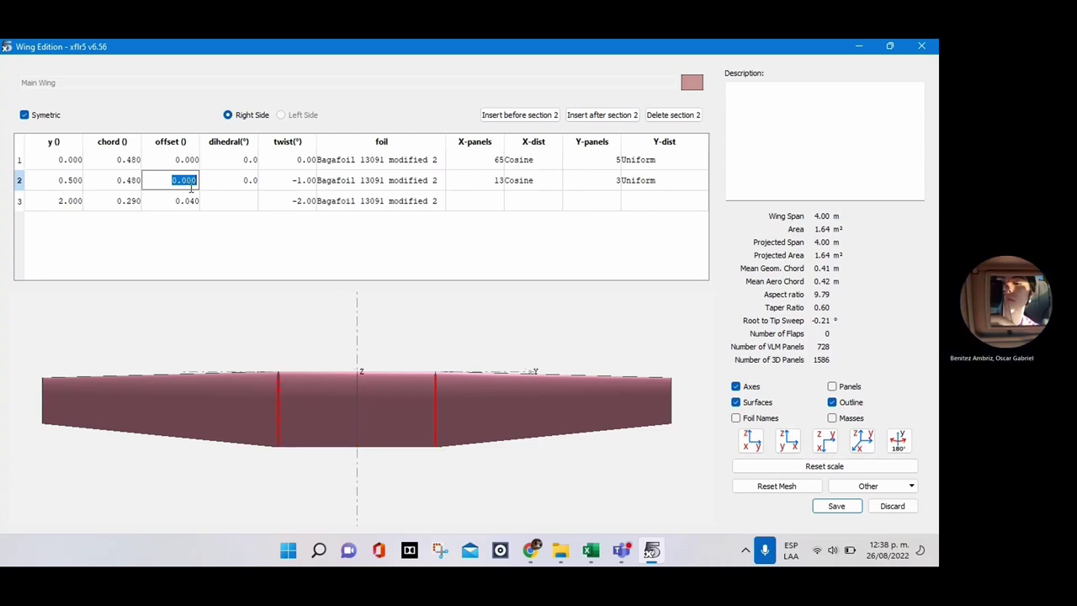
click(187, 183)
text(5)
key(Return)
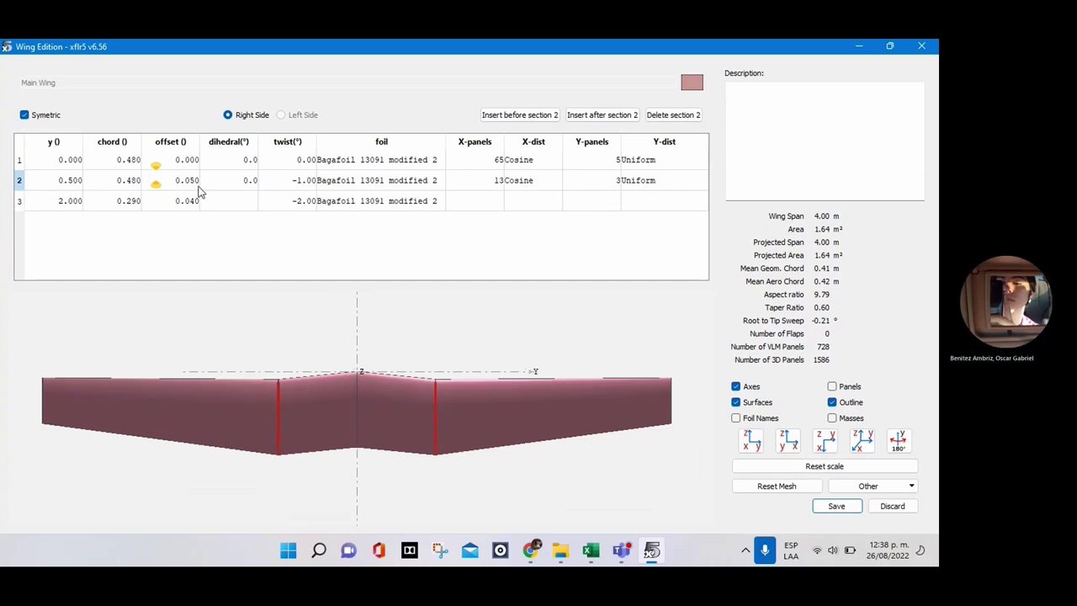
Step: Set section 3's offset to 0.600 to sweep the wing tips back
click(187, 200)
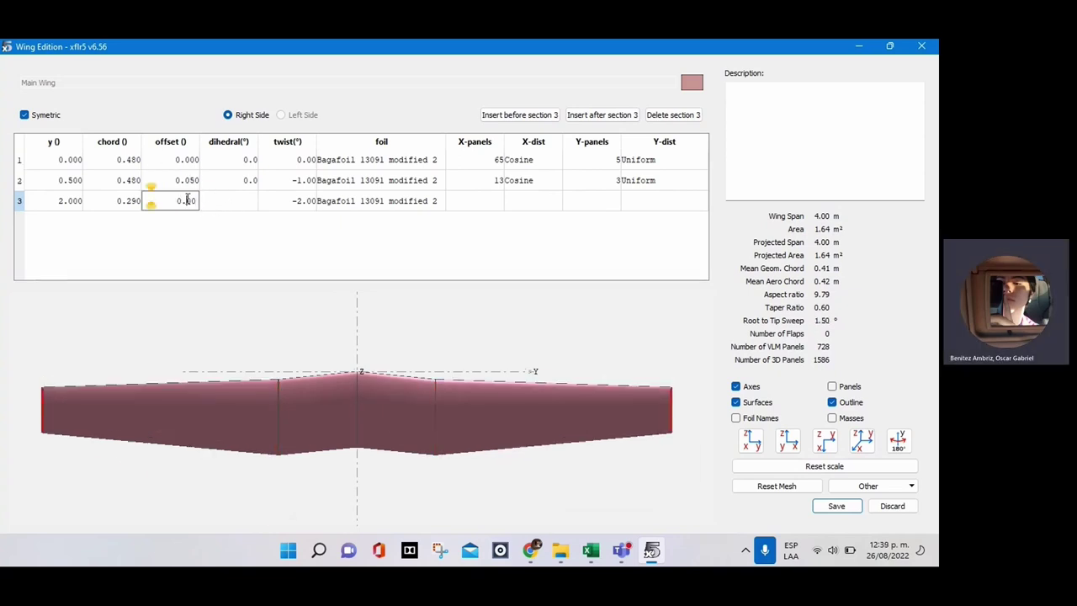
key(BackSpace)
text(6)
key(Return)
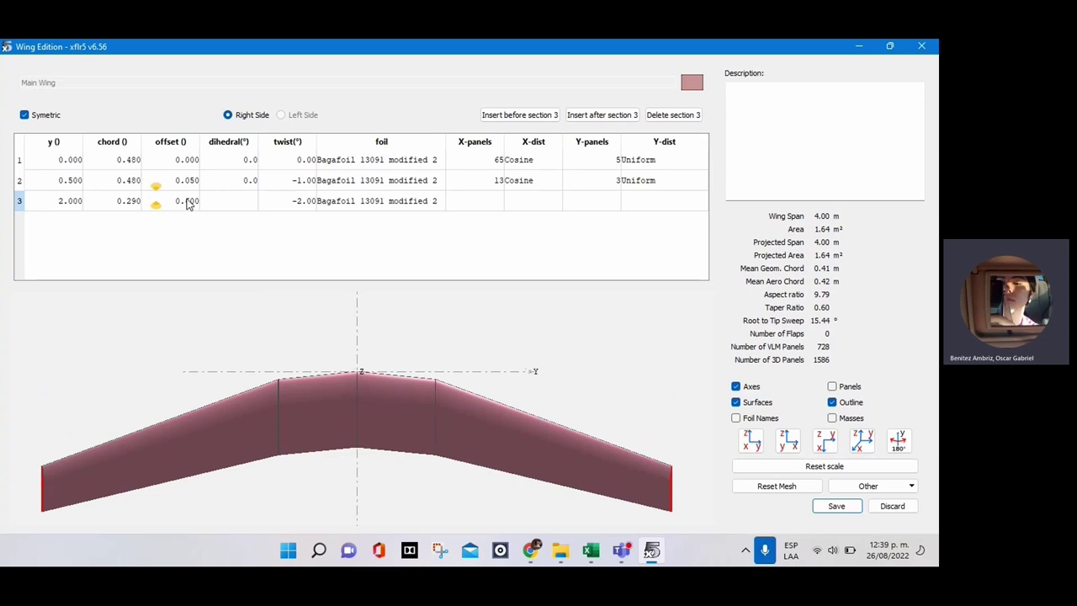
scroll(315, 366, down, 3)
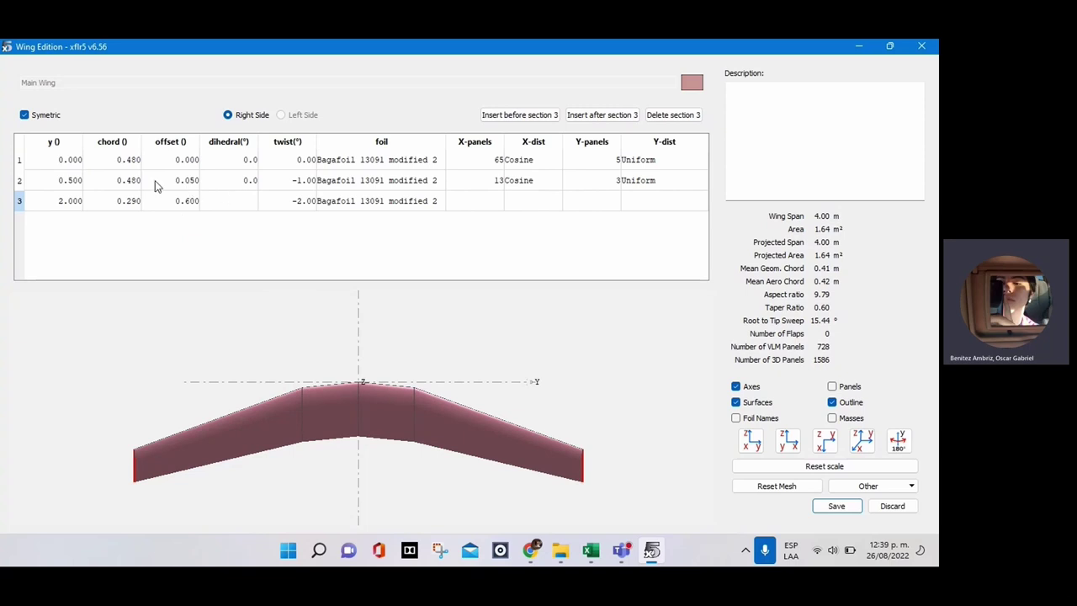
Step: Set section 1's chord to 0.600 and inspect the modified wing
double_click(133, 168)
click(132, 162)
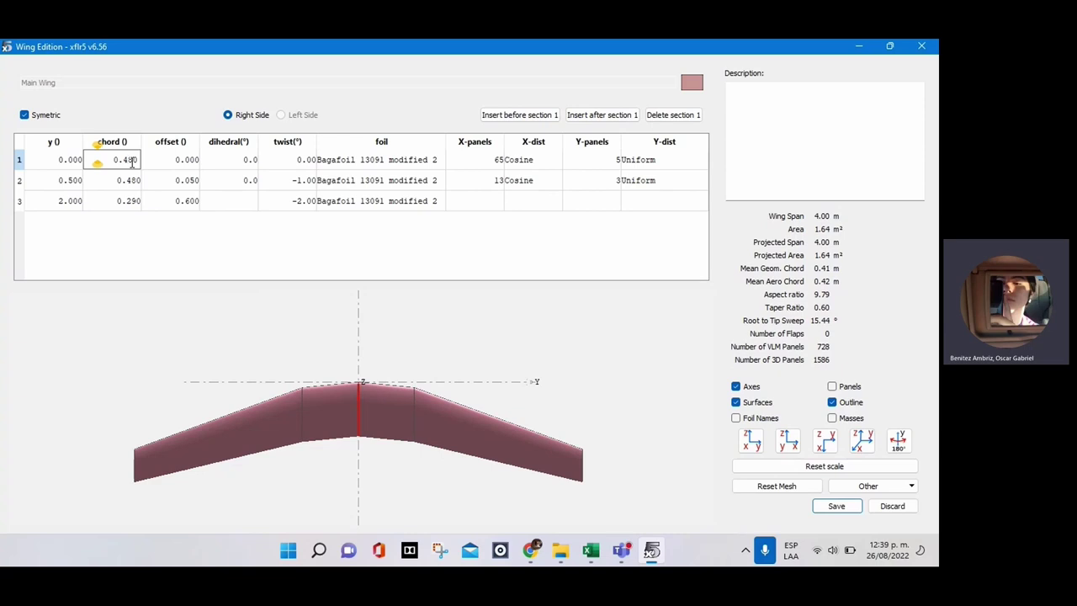
key(BackSpace)
key(BackSpace)
key(BackSpace)
text(6)
key(Return)
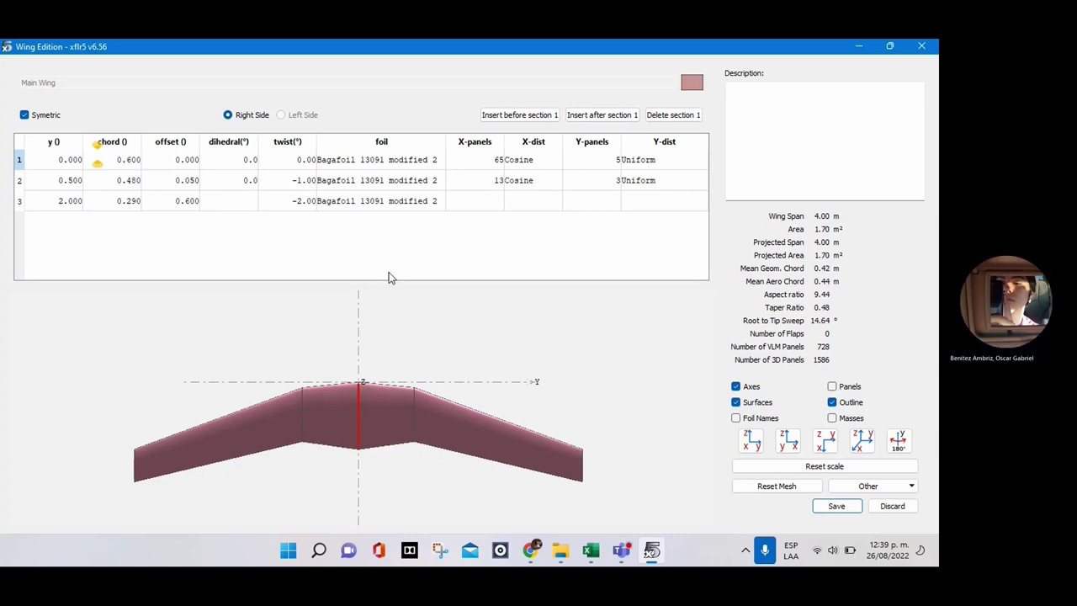
drag(389, 424, 613, 385)
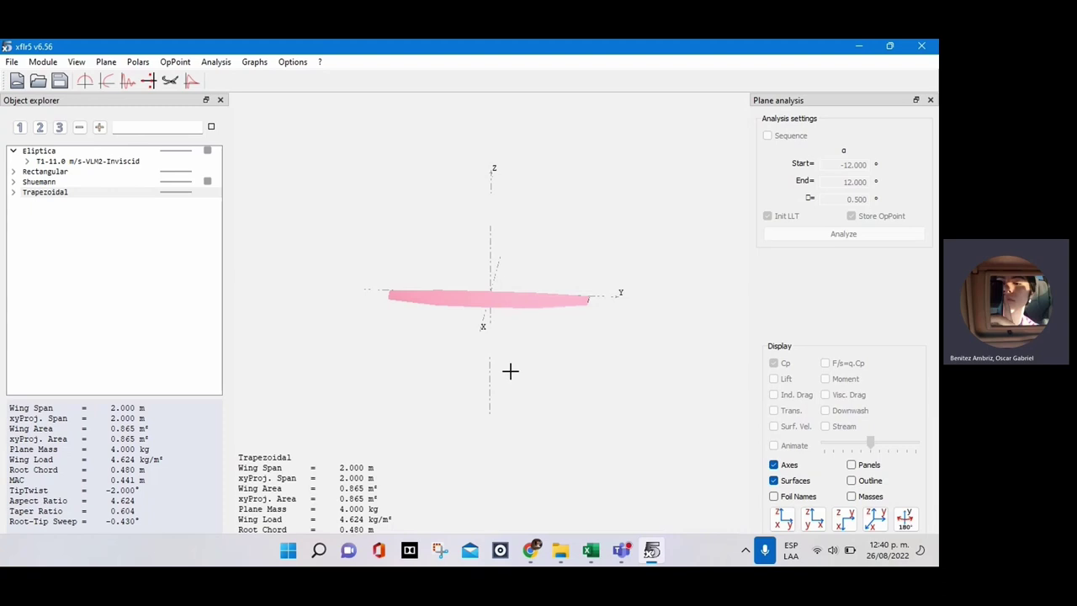
Step: Examine the Trapezoidal wing's planform and profile in the standard axis views and from several oblique angles
click(813, 518)
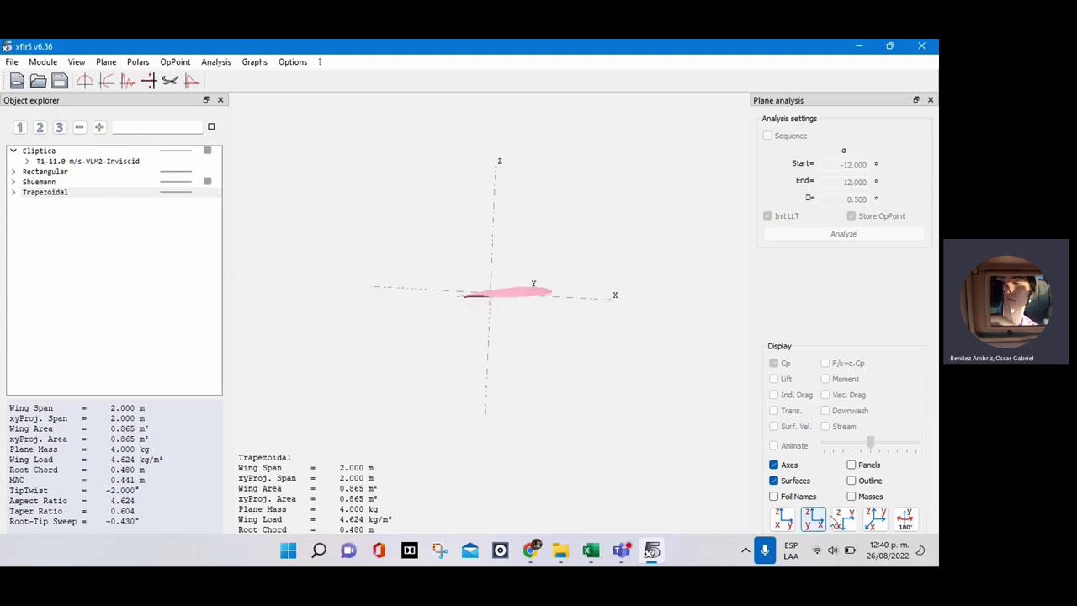
click(838, 518)
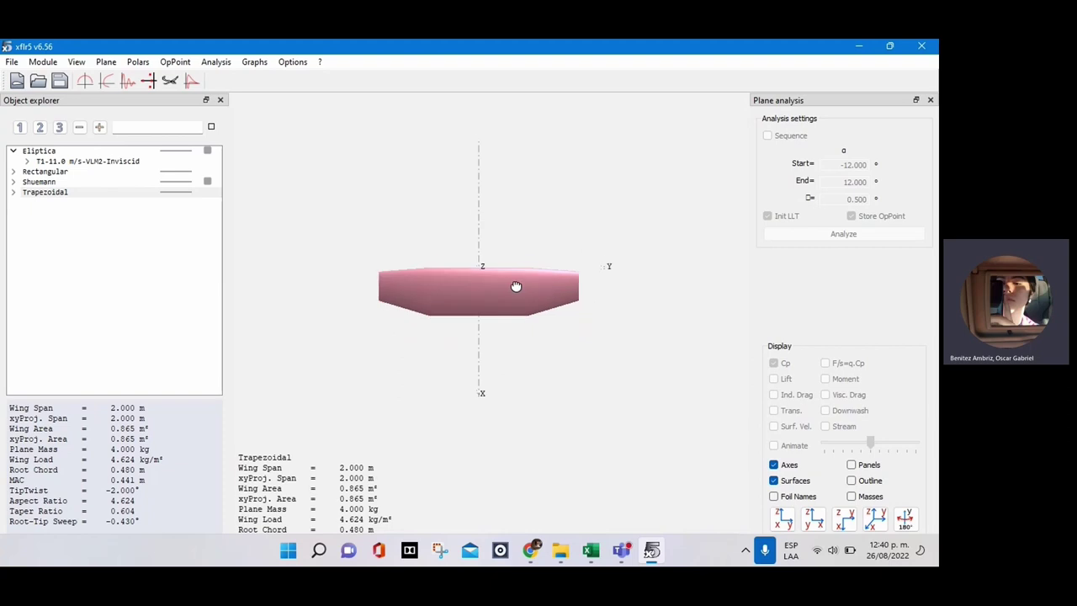
drag(516, 286, 513, 281)
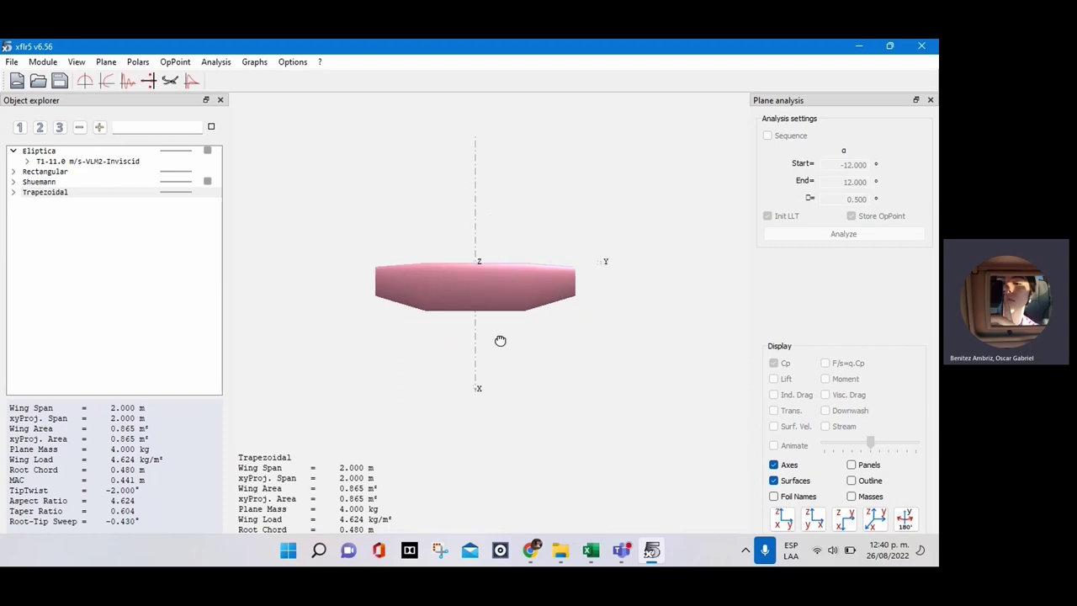
drag(500, 342, 483, 243)
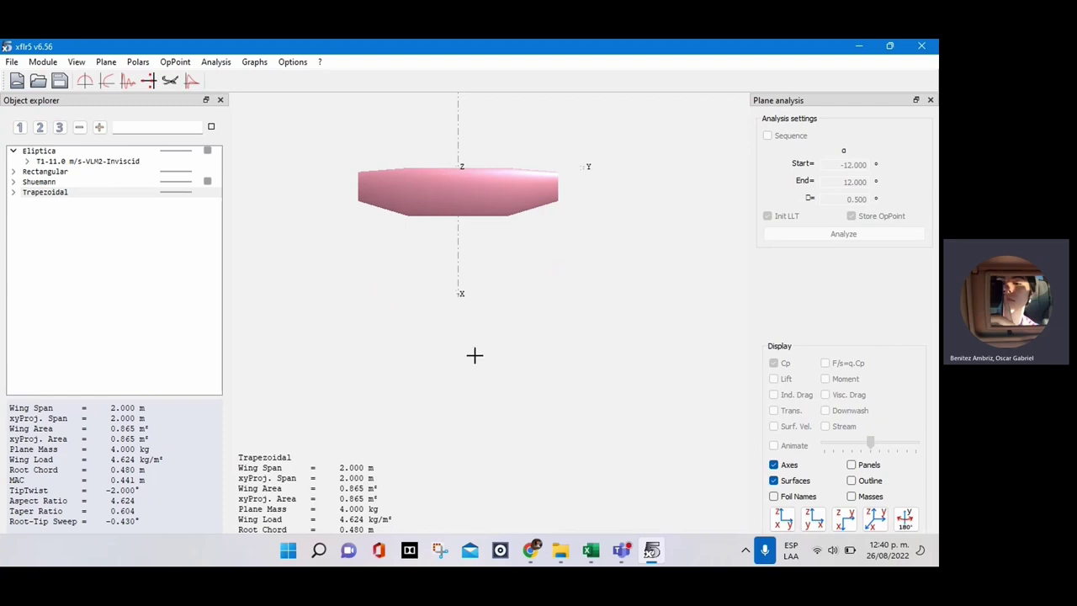
drag(459, 320, 454, 381)
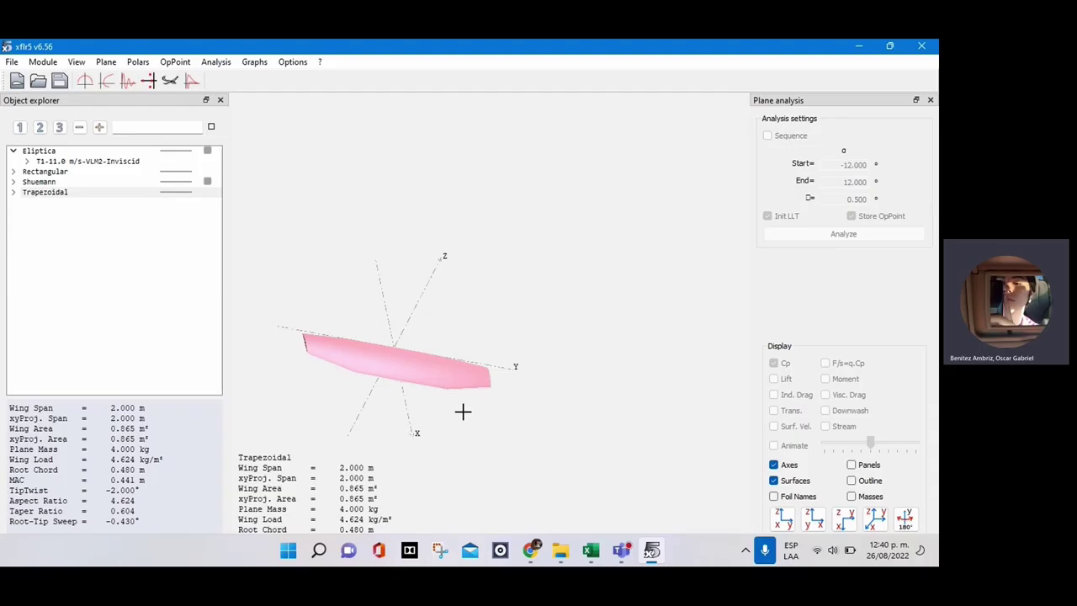
drag(464, 411, 503, 291)
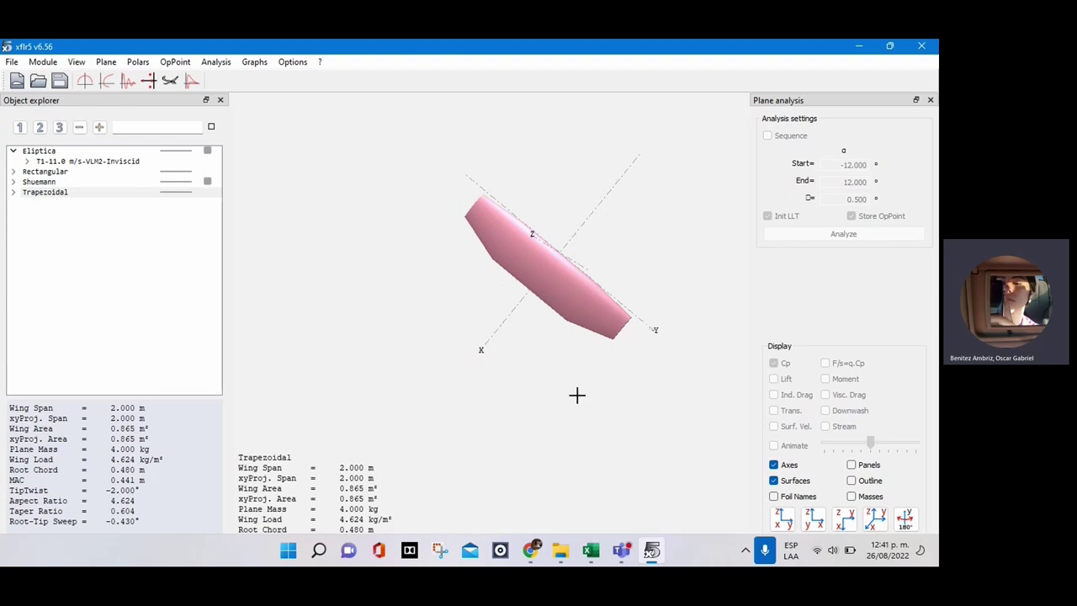
drag(577, 395, 564, 253)
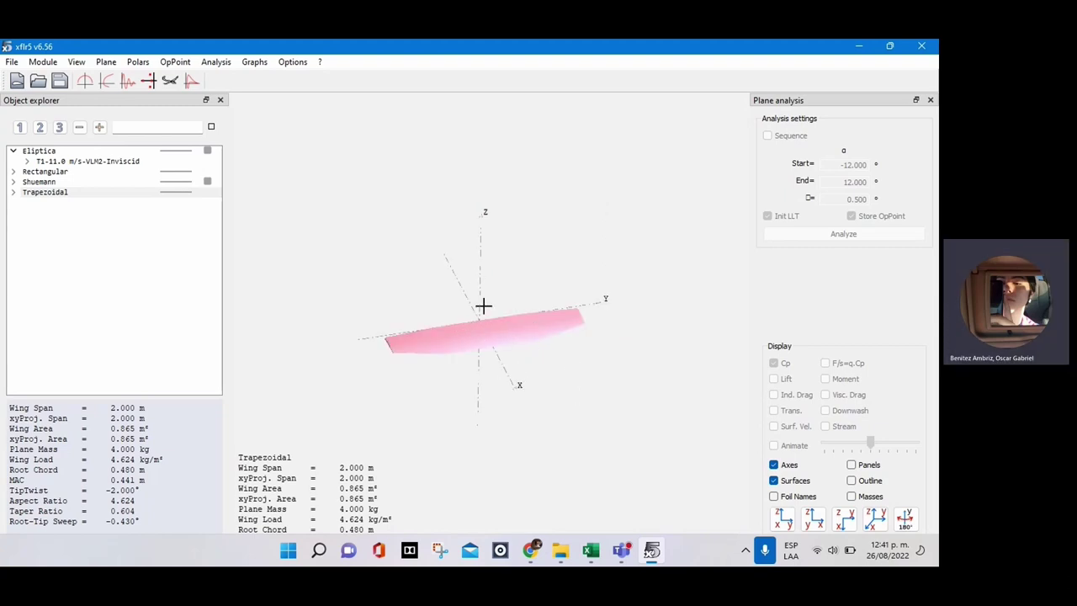
drag(509, 320, 374, 360)
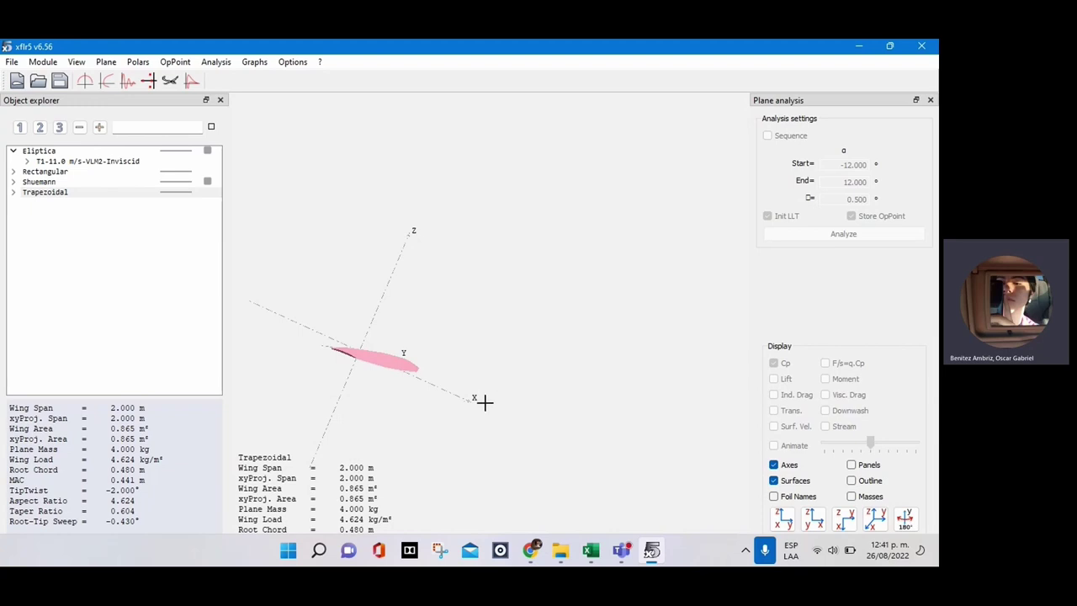
mouse_move(488, 290)
mouse_down()
mouse_move(457, 344)
mouse_move(351, 336)
mouse_move(587, 305)
mouse_up()
scroll(352, 328, up, 4)
drag(510, 325, 447, 308)
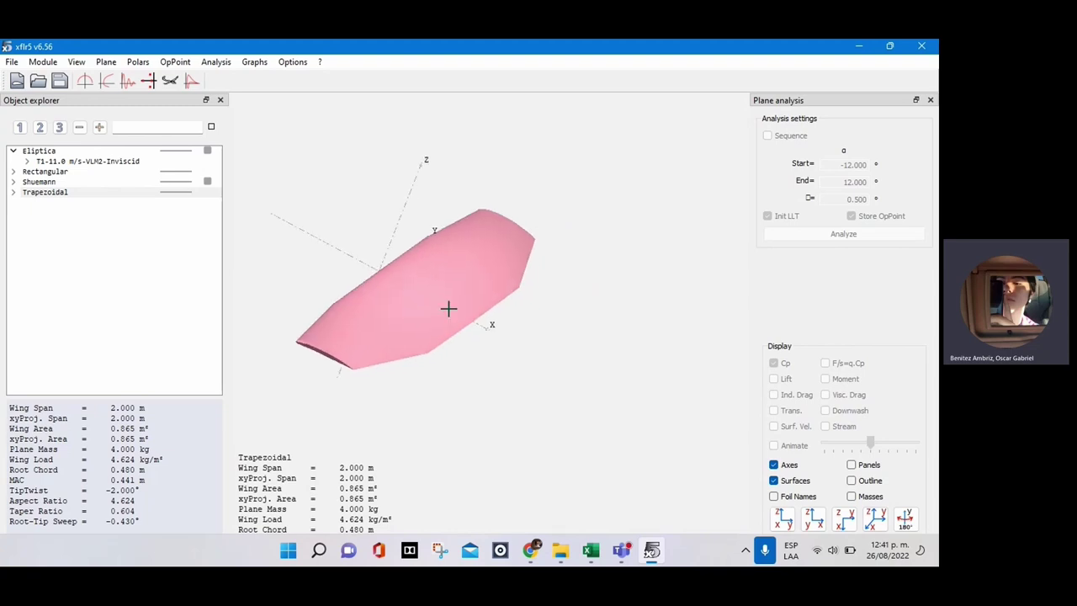
click(813, 519)
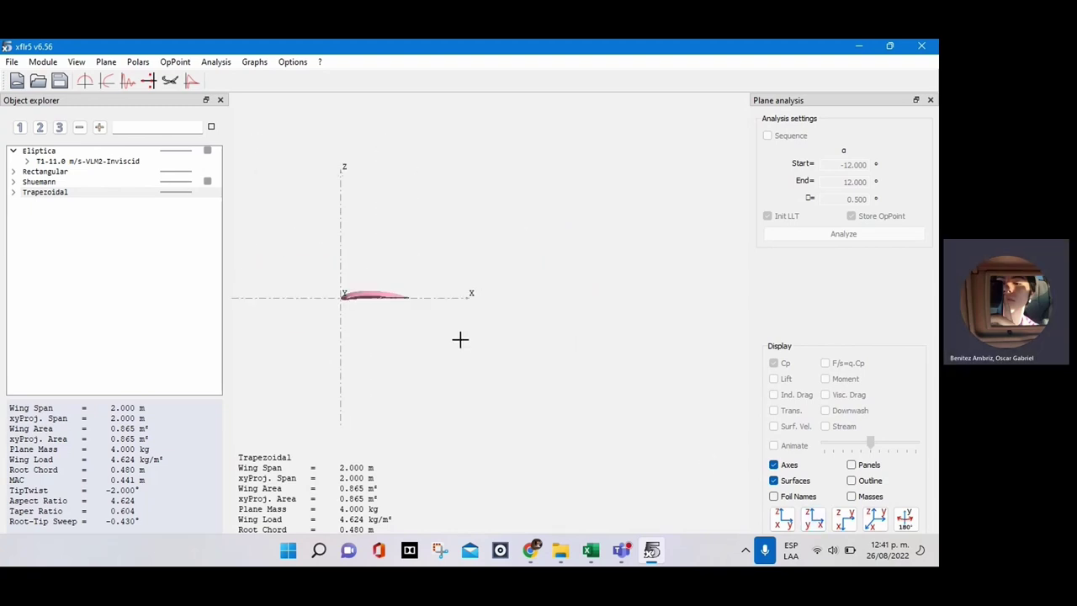
drag(525, 323, 479, 316)
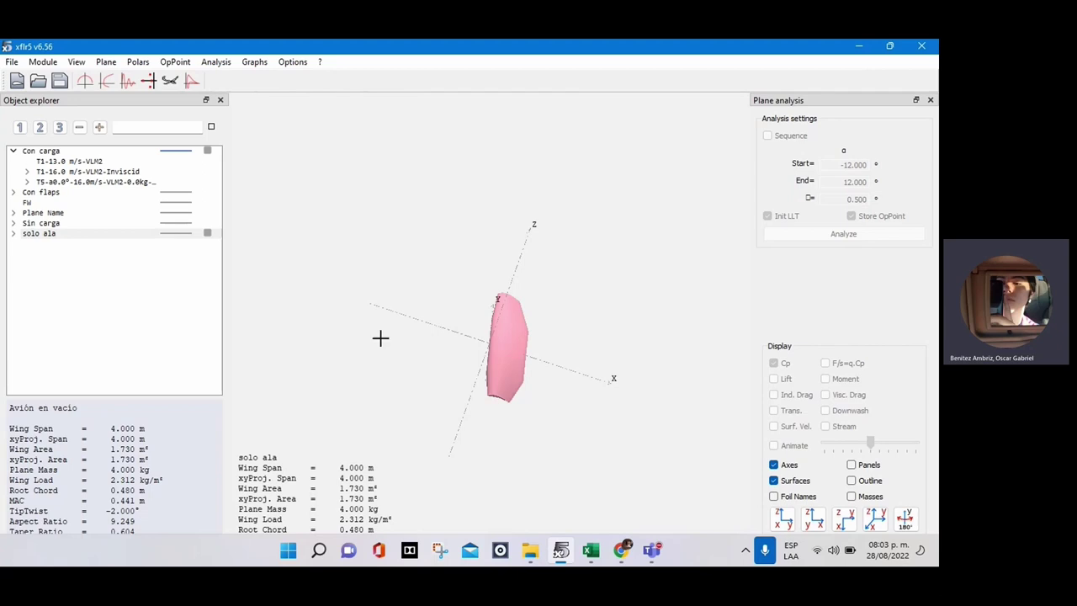
Step: Inspect the solo ala plane's wing and browse the operating points of its T1-16.0 m/s-VLM2 analysis
drag(532, 382, 406, 337)
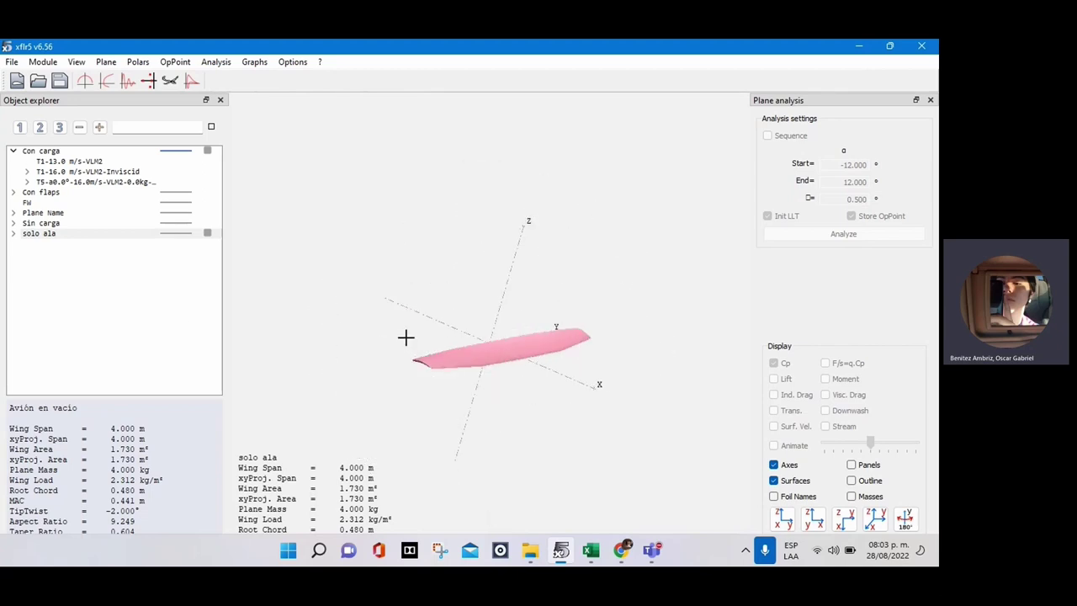
click(11, 234)
click(67, 254)
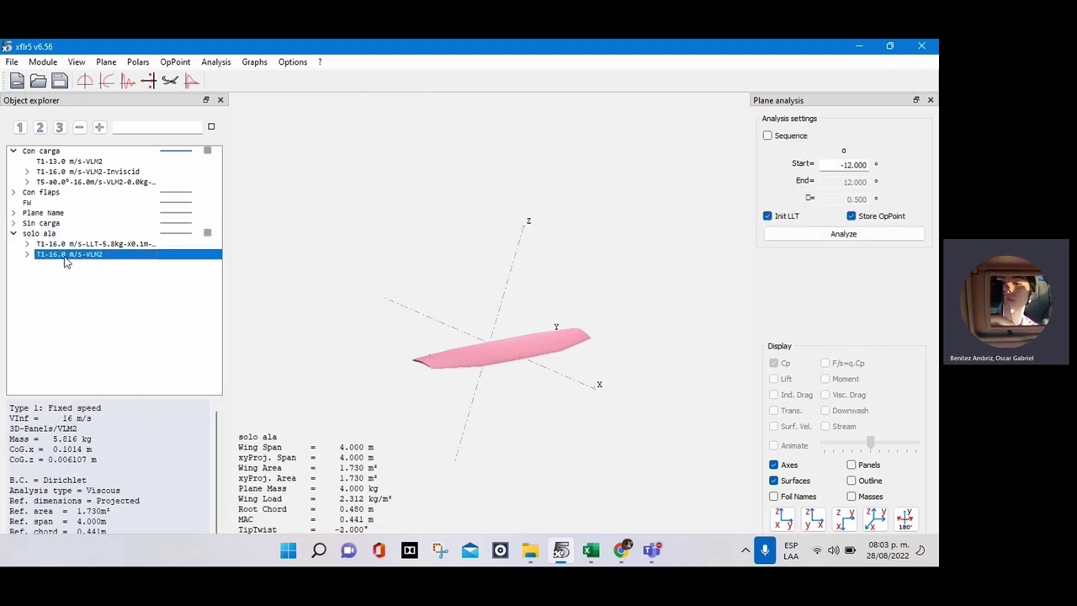
drag(457, 296, 432, 365)
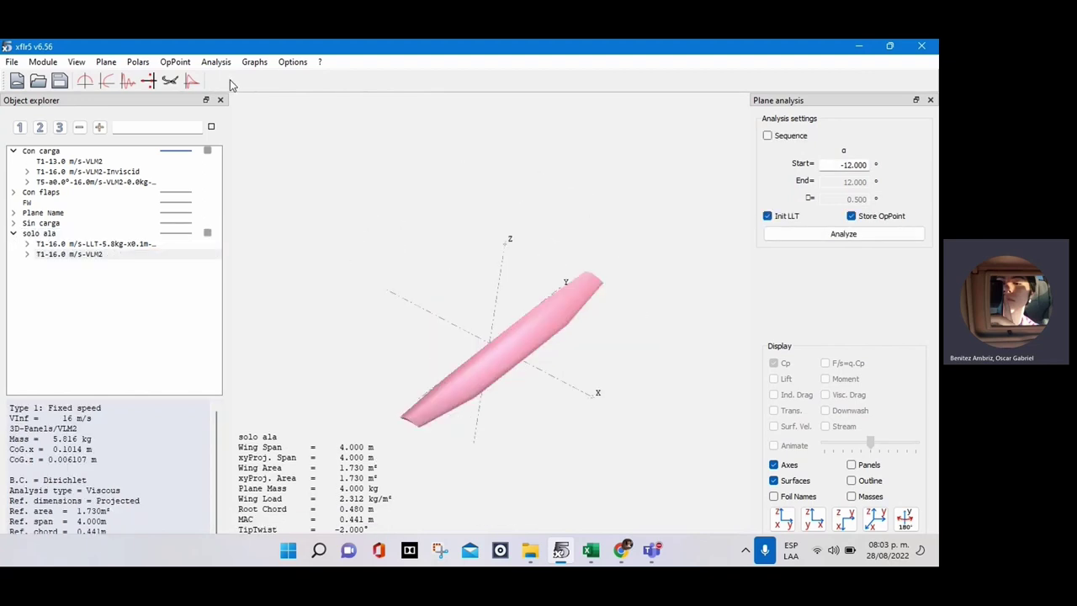
click(27, 254)
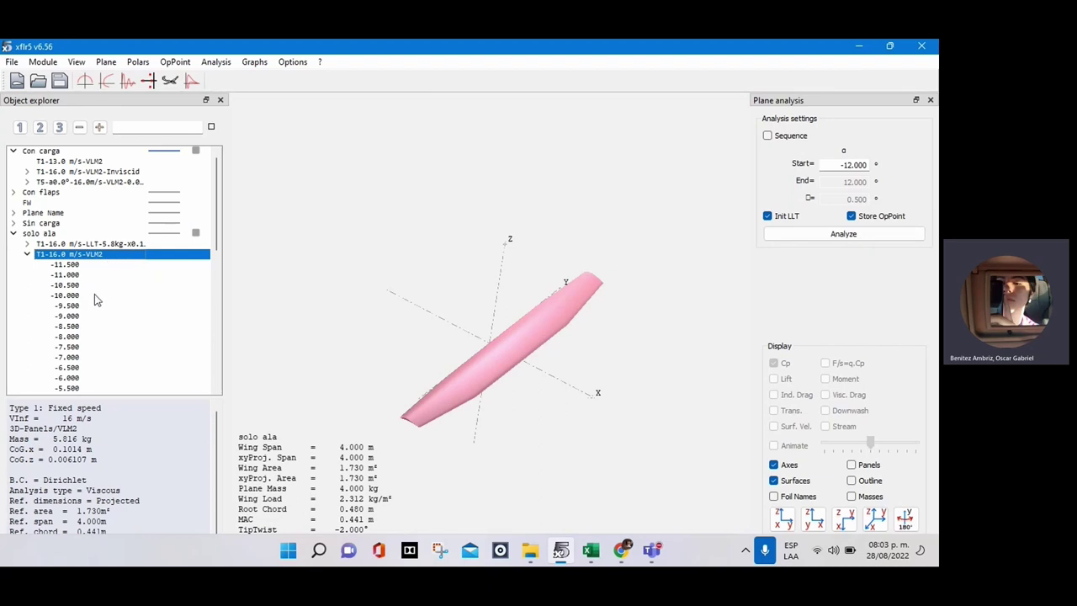
scroll(94, 294, down, 10)
scroll(98, 295, up, 10)
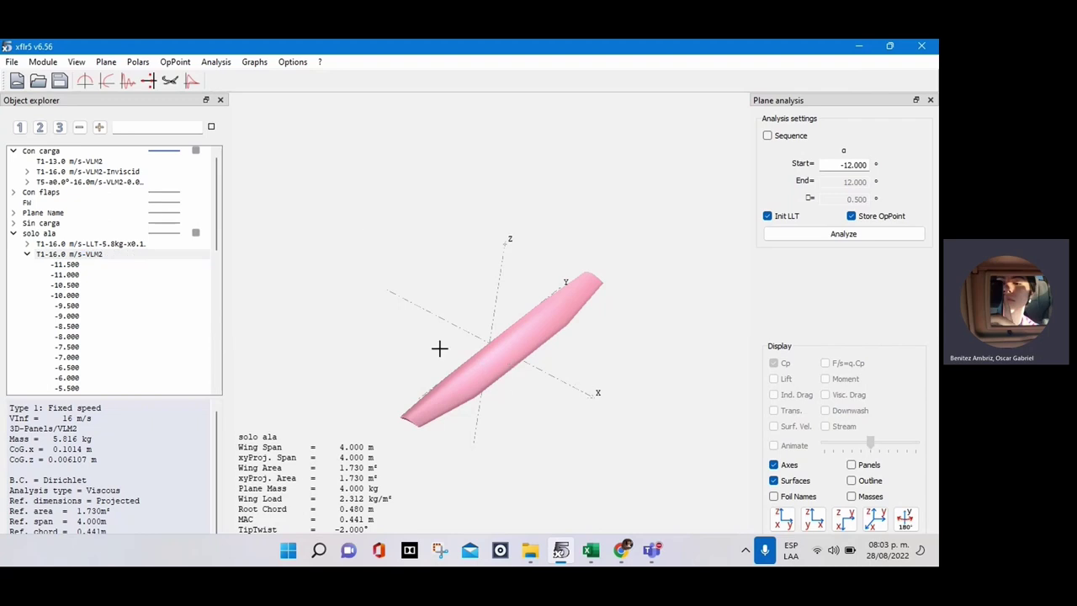
Step: Switch to the foil analysis module and review the batch analysis settings and Reynolds number list for the E420.dat foil
drag(354, 337, 325, 306)
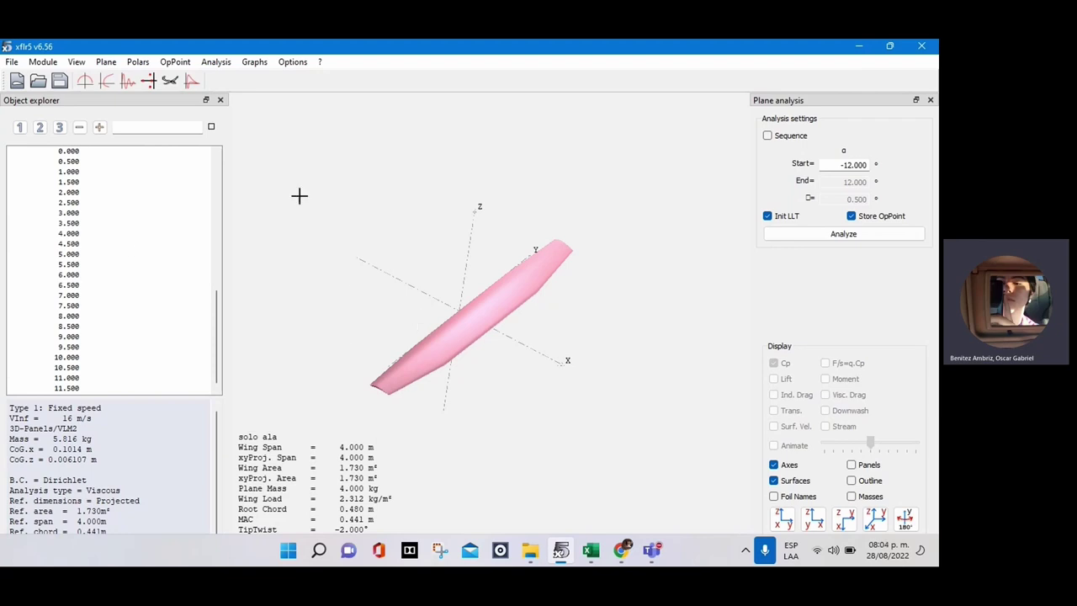
drag(408, 304, 337, 168)
key(F5)
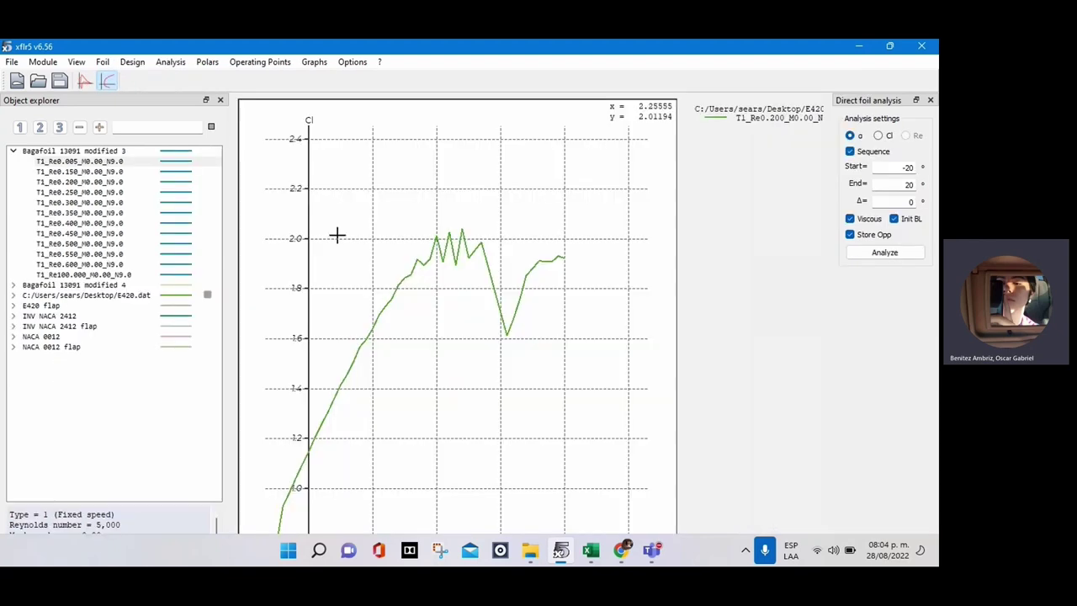
click(80, 303)
click(176, 63)
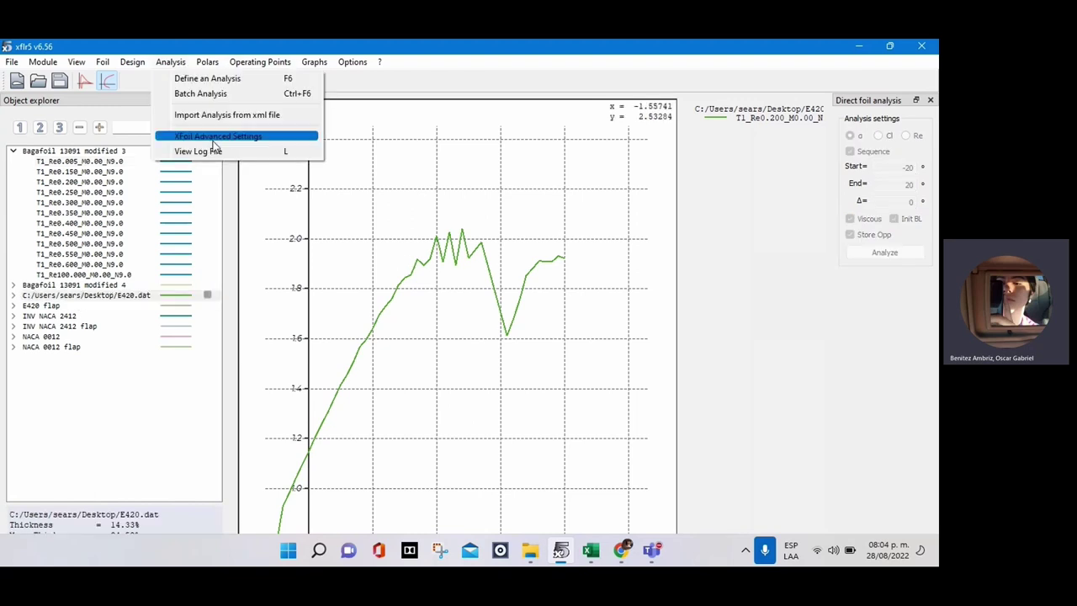
click(211, 94)
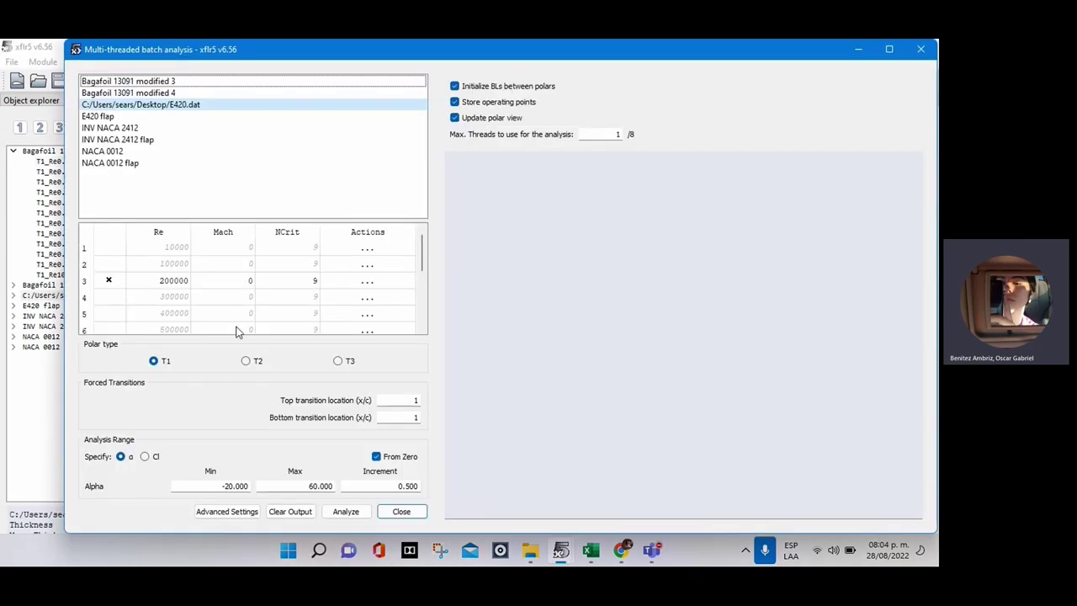
scroll(225, 324, up, 2)
click(186, 232)
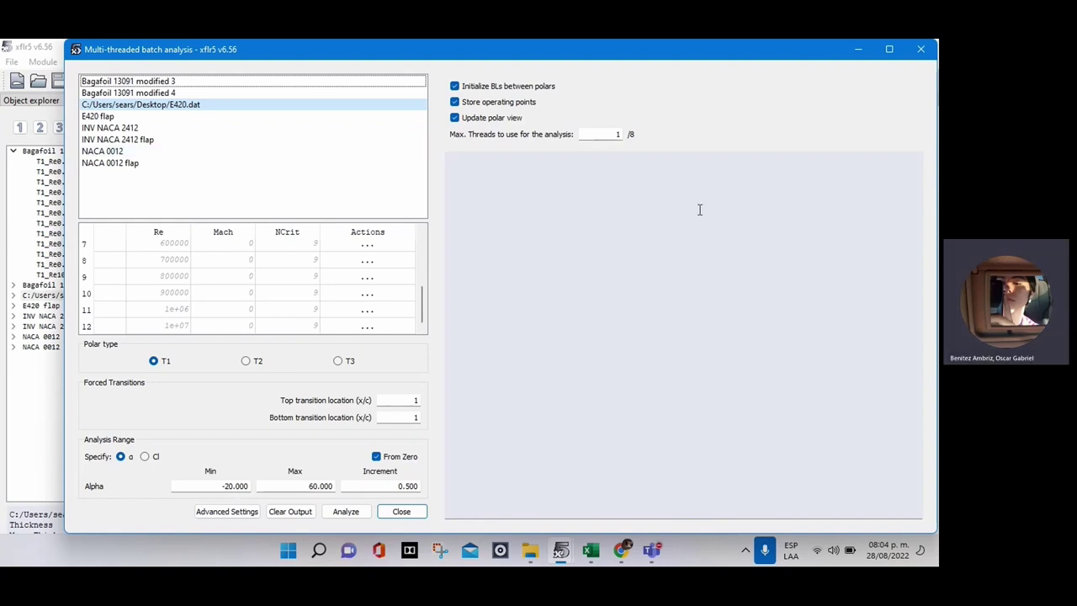
click(920, 49)
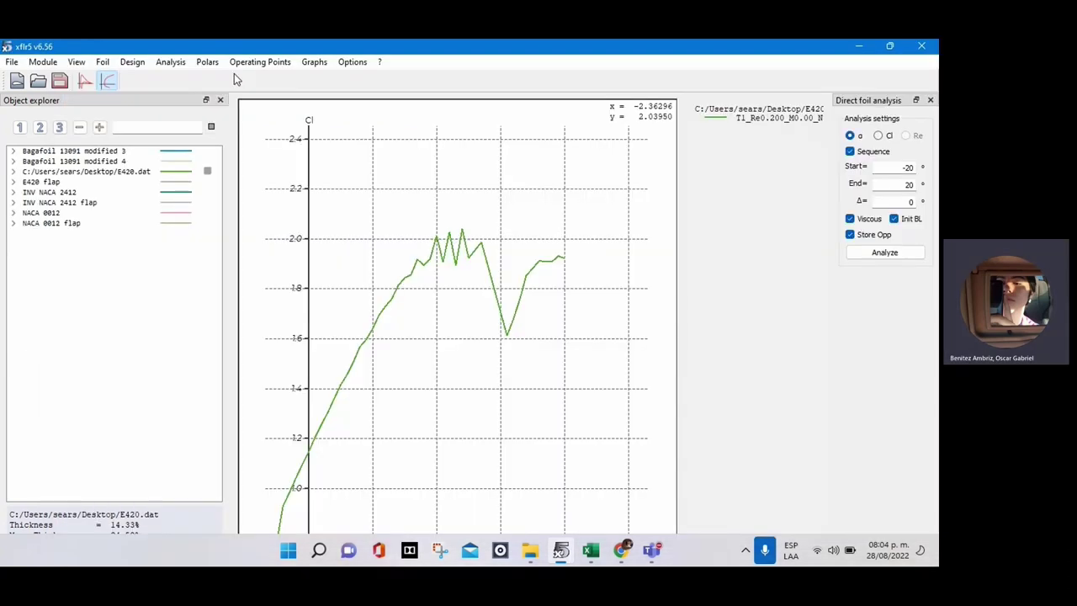
click(171, 63)
click(173, 64)
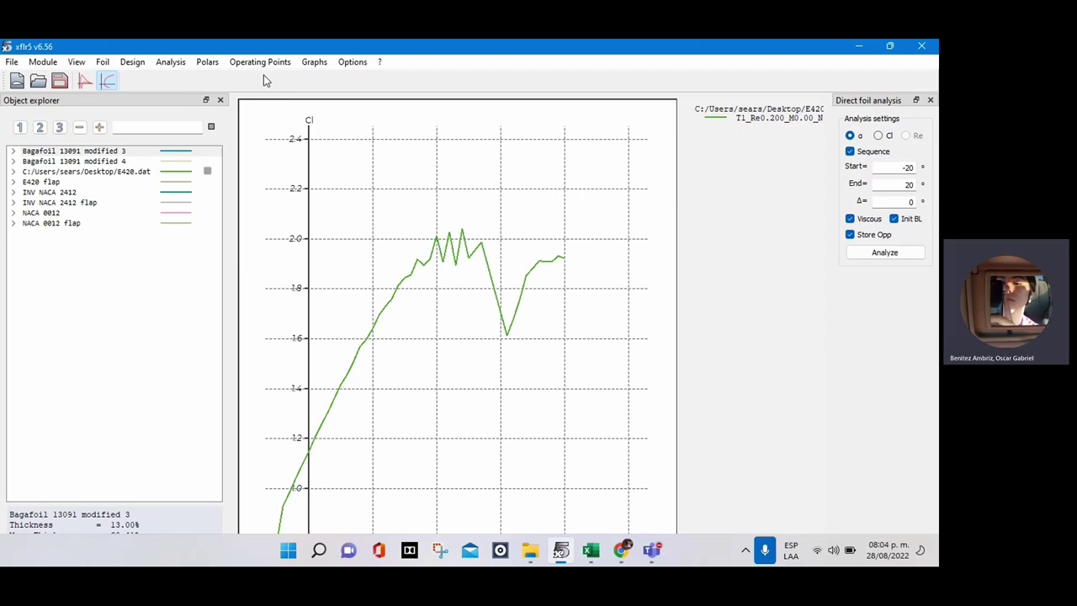
Step: Return to the plane analysis module and start an advanced-user analysis definition for the solo ala plane
key(F8)
drag(417, 346, 362, 333)
click(32, 236)
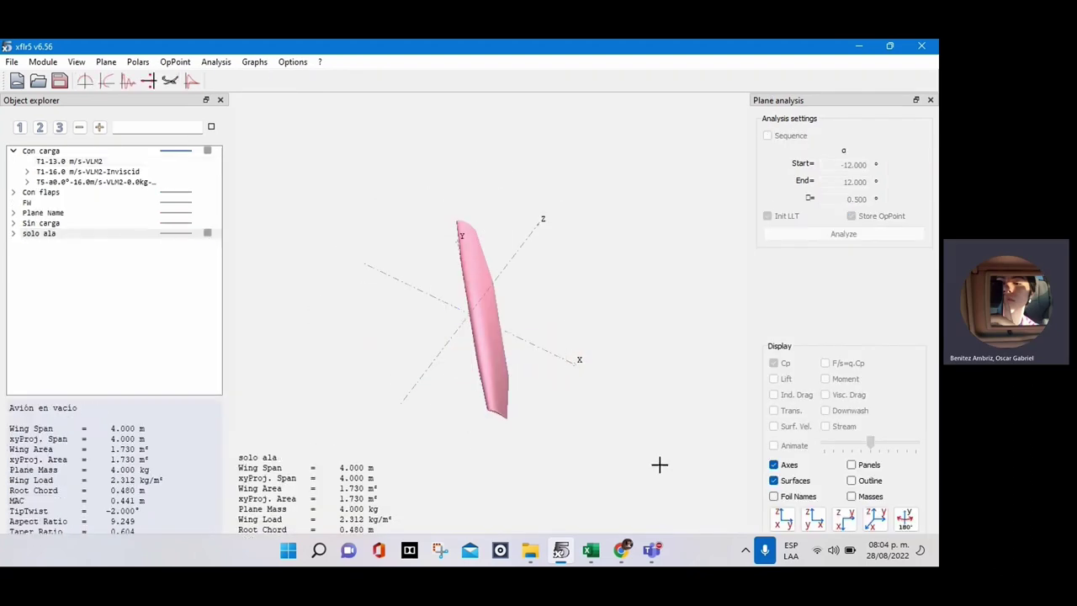
click(212, 66)
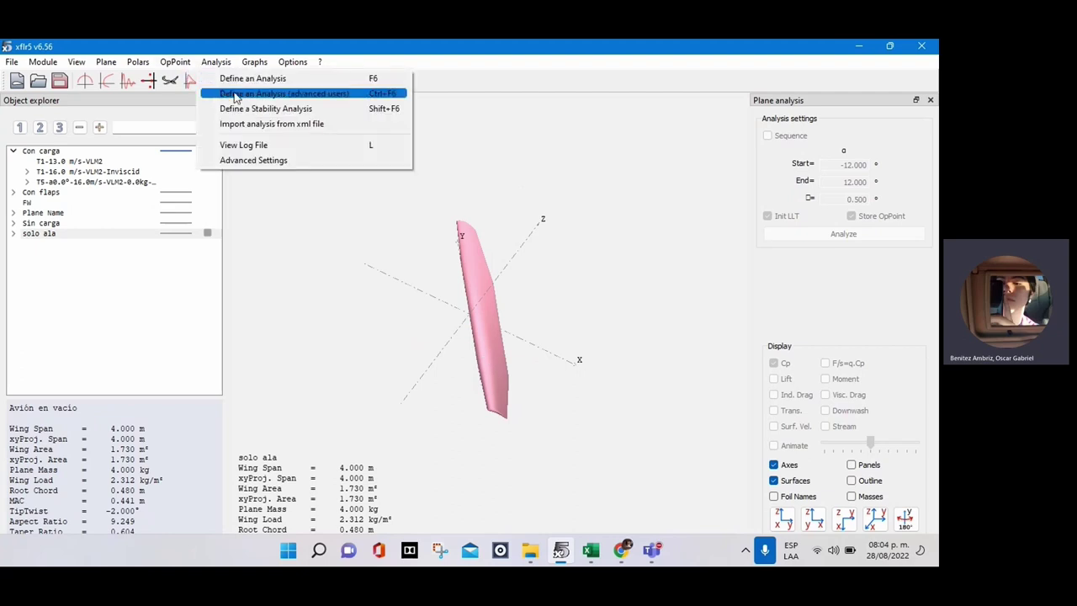
click(235, 97)
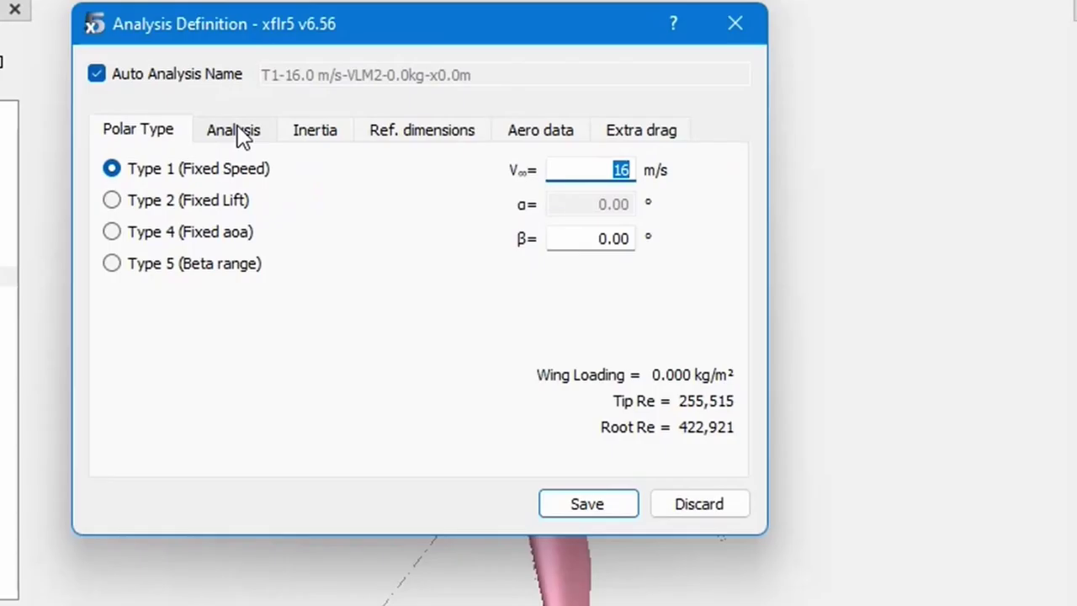
Step: Try the LLT, 3D Panels and Horseshoe vortex (VLM1) analysis methods, going back to Ring vortex (VLM2)
click(240, 135)
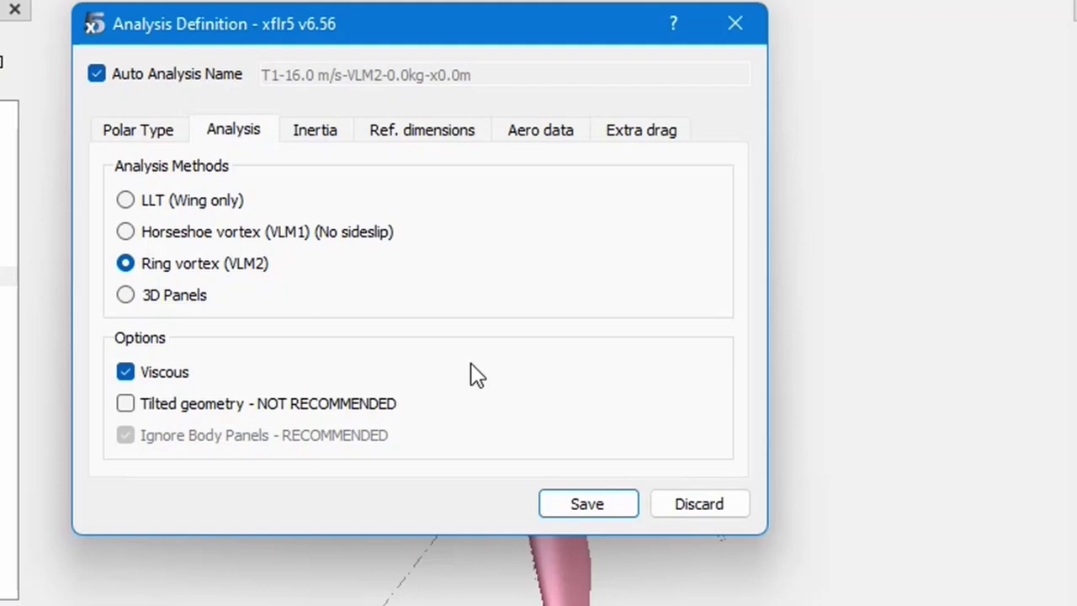
click(144, 208)
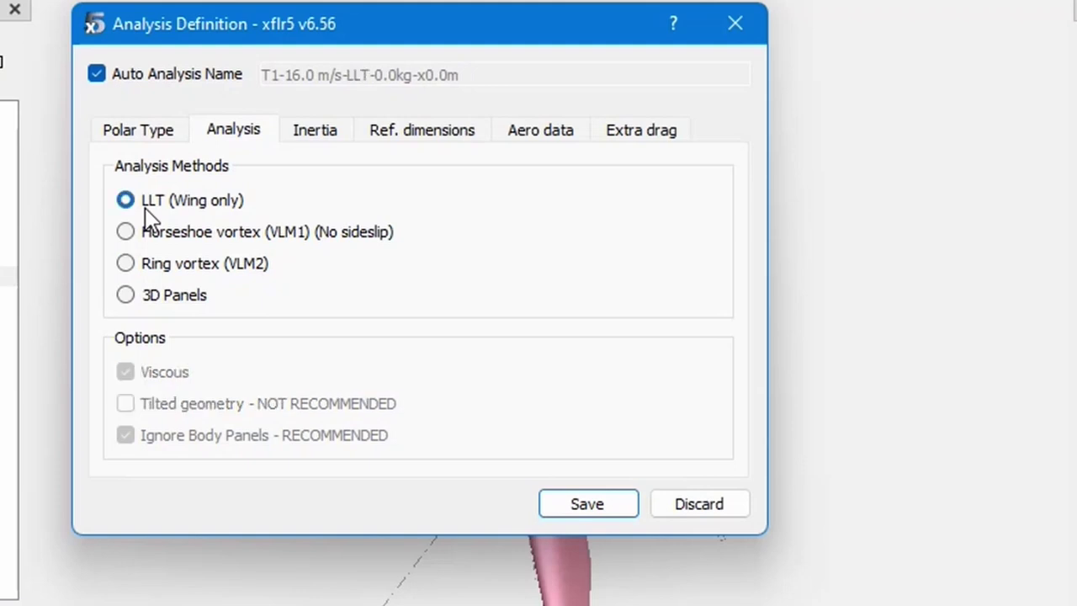
click(129, 265)
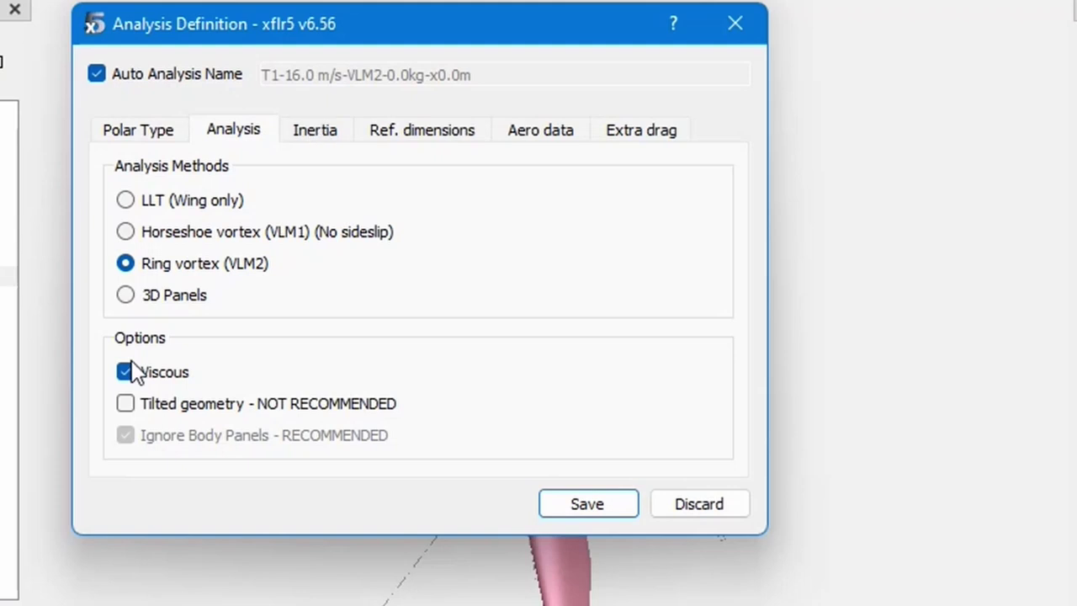
click(141, 302)
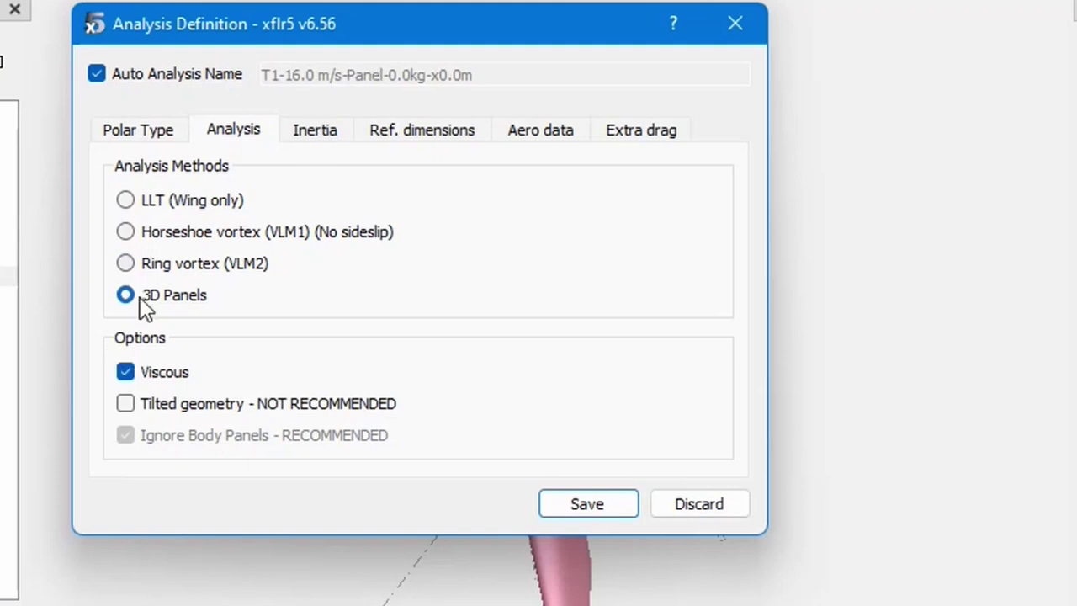
click(204, 268)
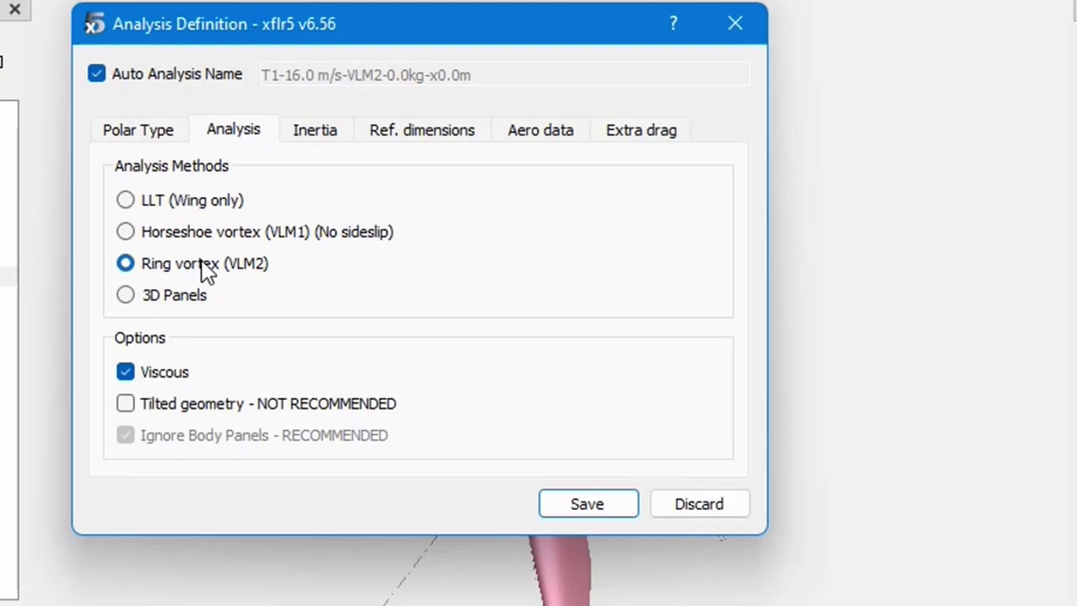
click(162, 242)
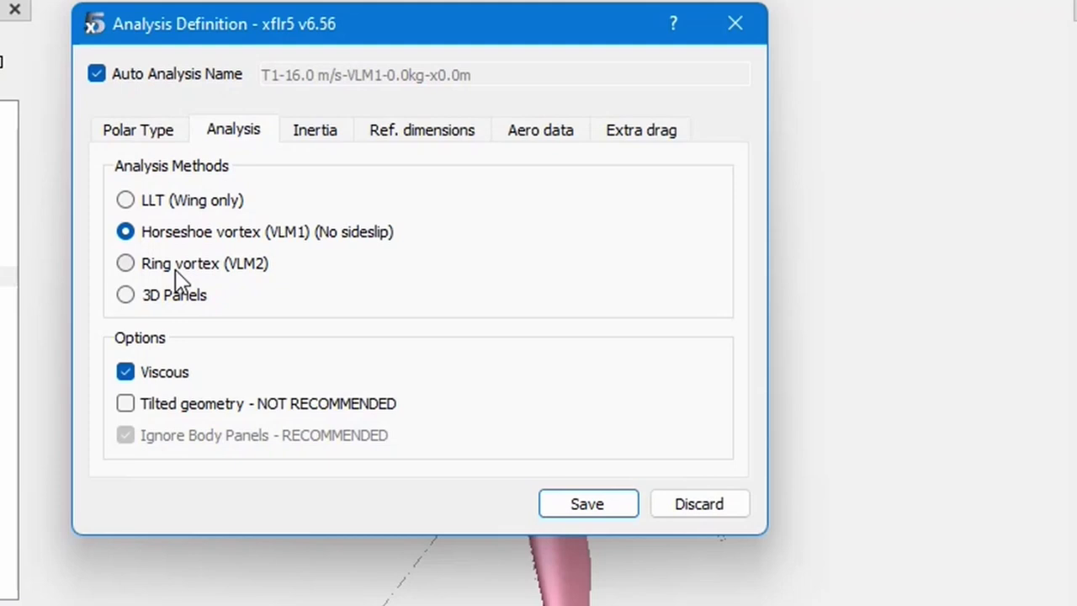
click(176, 271)
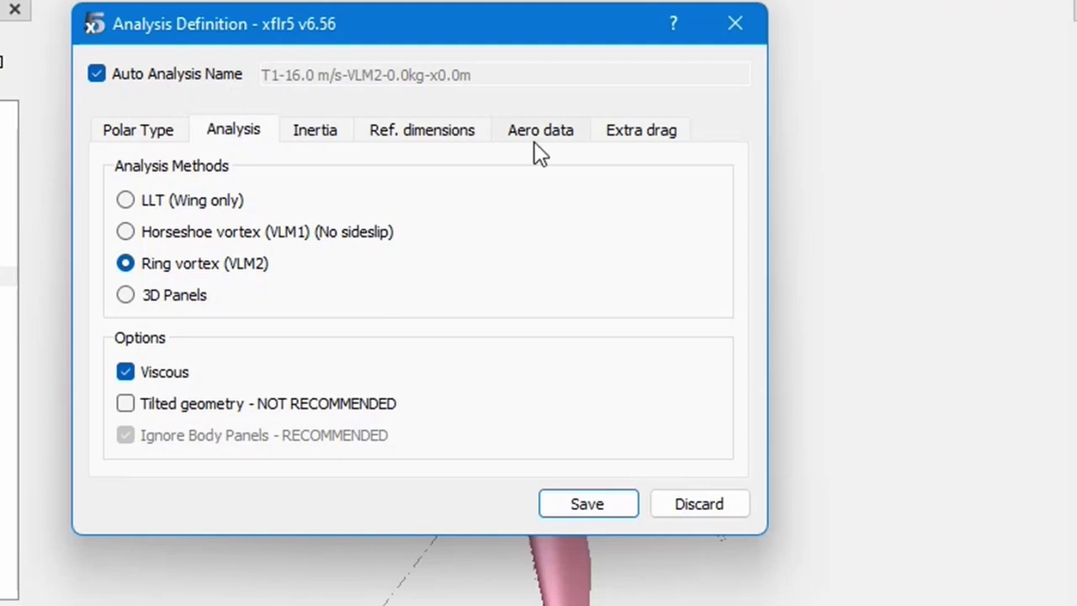
Step: Load the plane's mass and centre of gravity into the inertia properties, leave Use plane inertia off, and check the reference dimensions
click(295, 133)
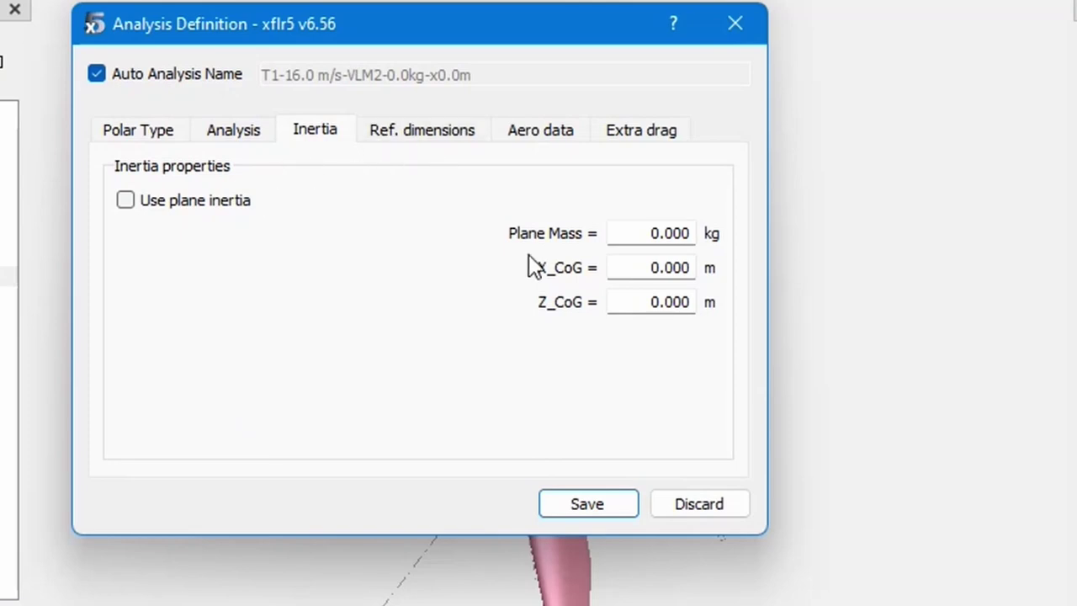
click(138, 201)
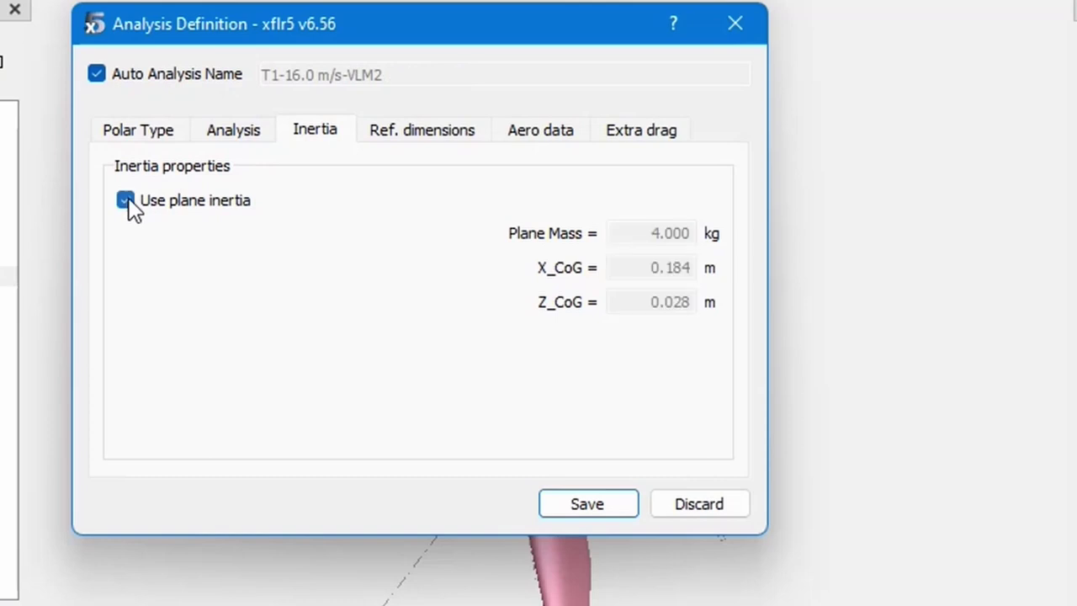
click(122, 200)
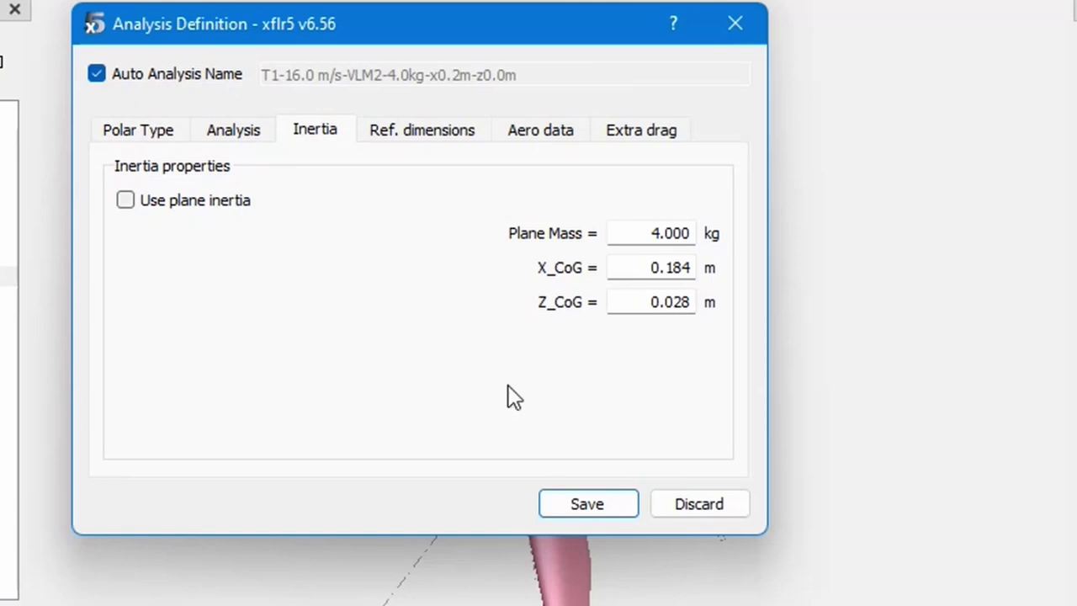
click(465, 137)
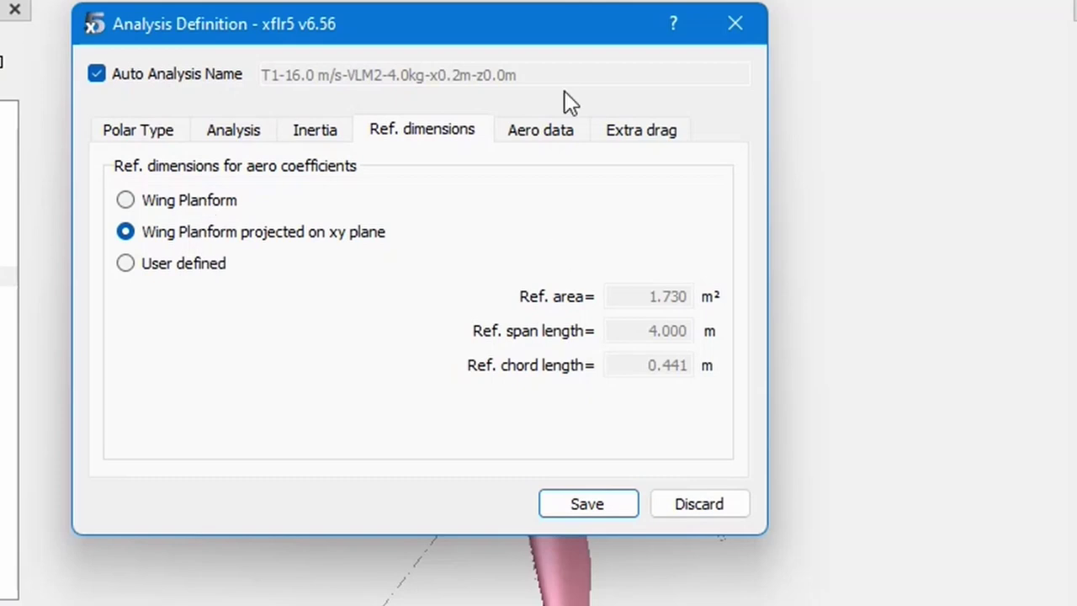
Step: Open the air data calculation from altitude and temperature and set the altitude to 2100 m
click(560, 135)
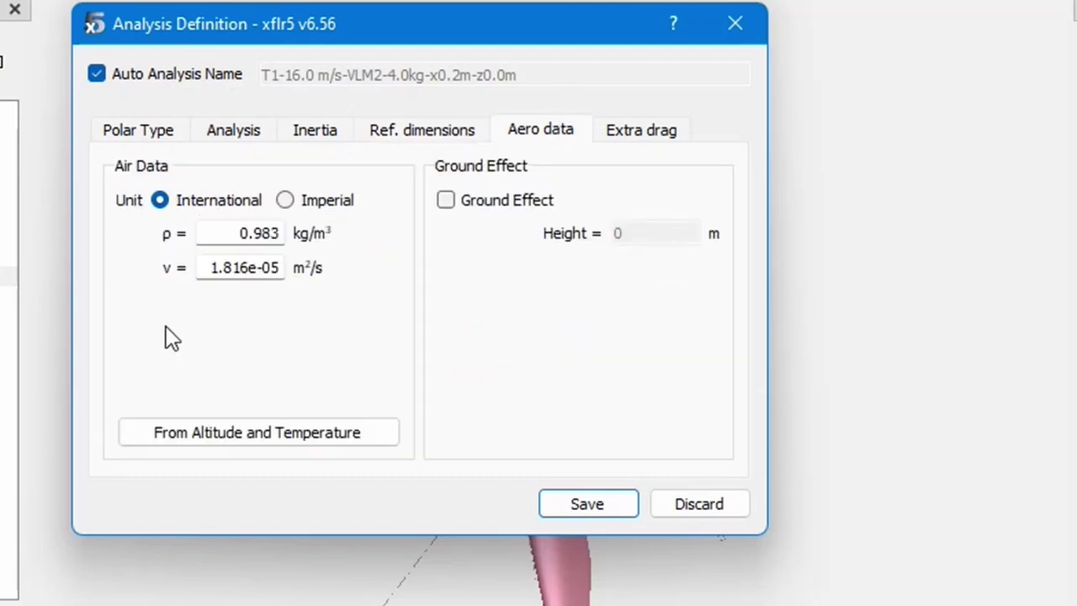
click(273, 438)
drag(491, 193, 533, 117)
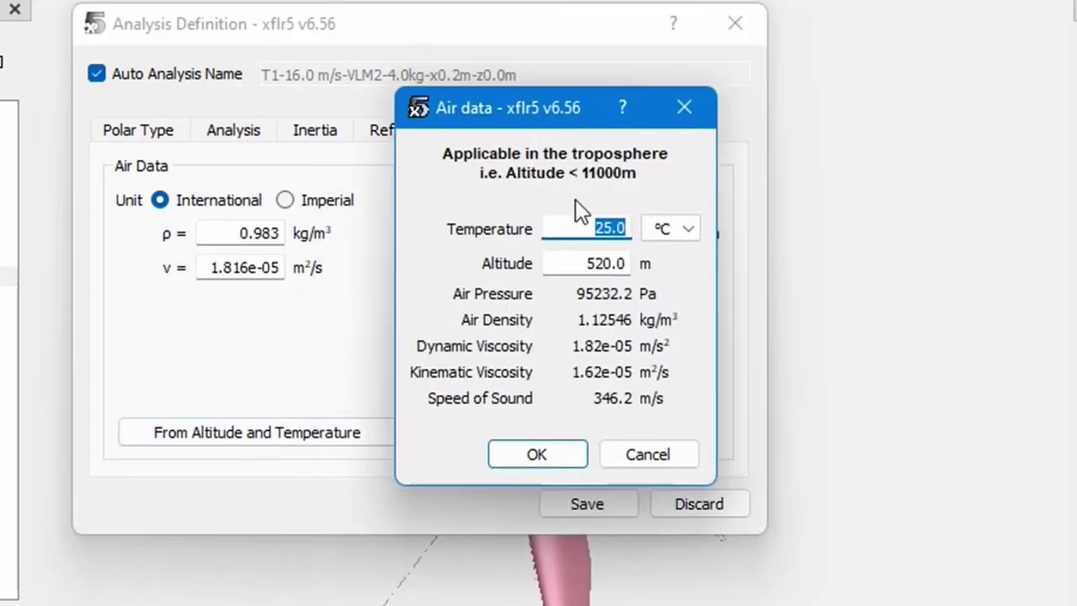
click(622, 228)
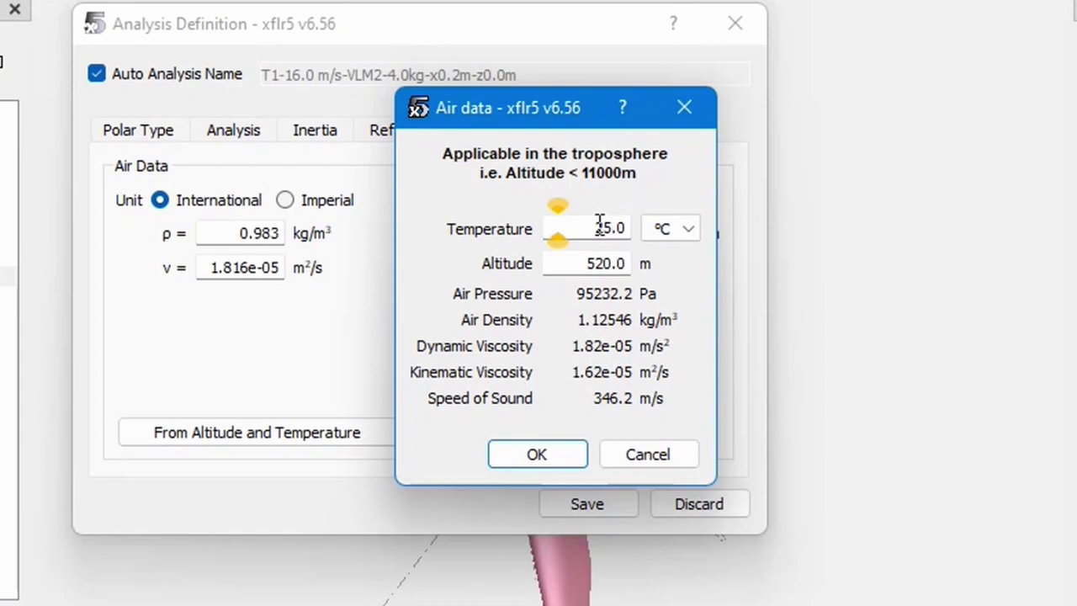
click(612, 263)
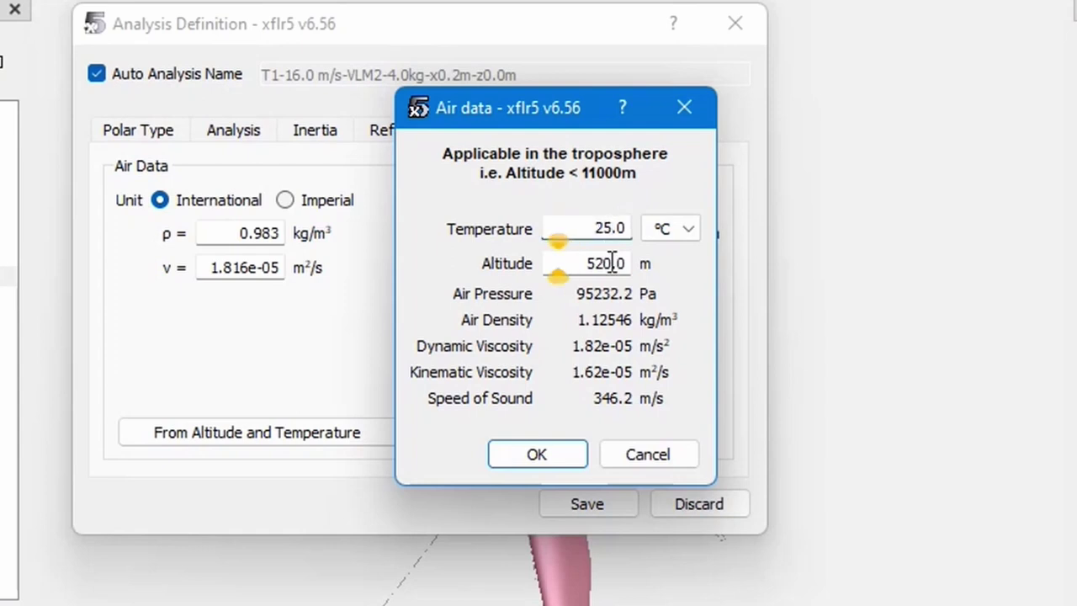
key(BackSpace)
key(BackSpace)
key(BackSpace)
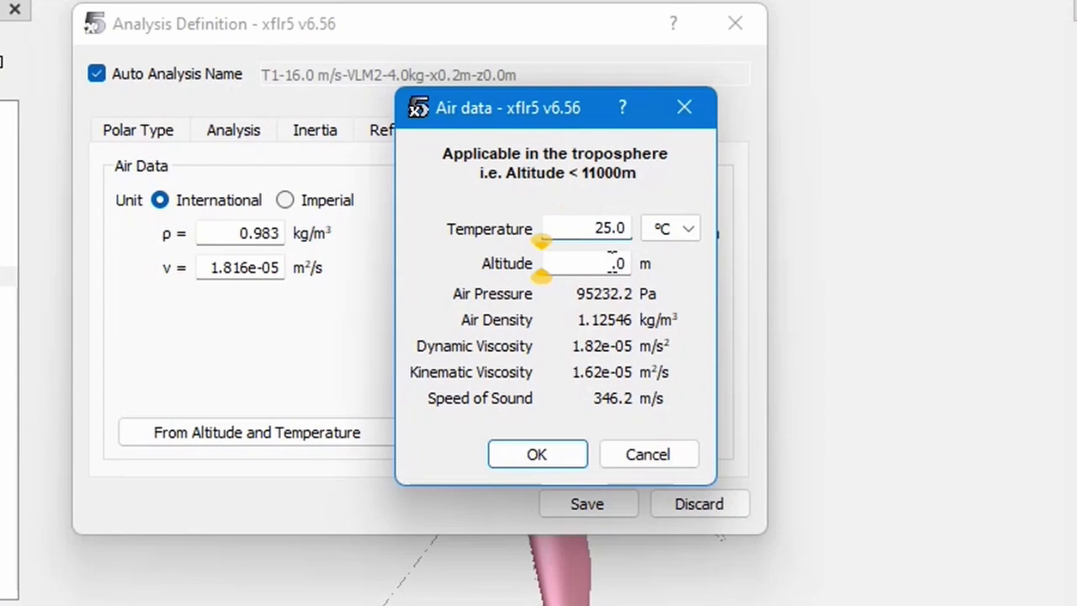
text(2100)
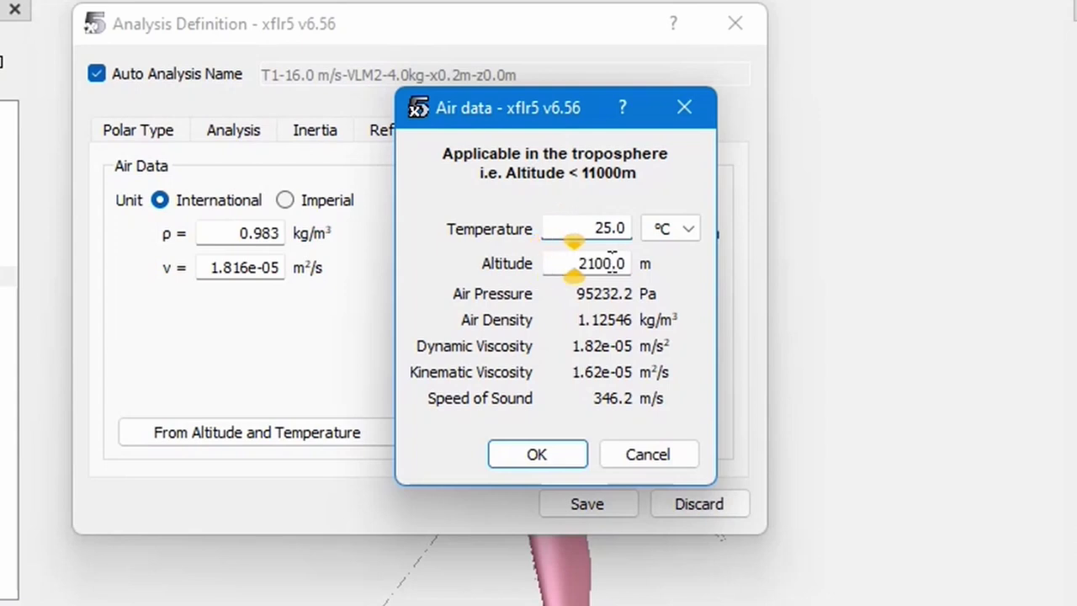
Step: Change the altitude to 2000 m and the temperature to 20 °C, and apply the computed air data
click(612, 227)
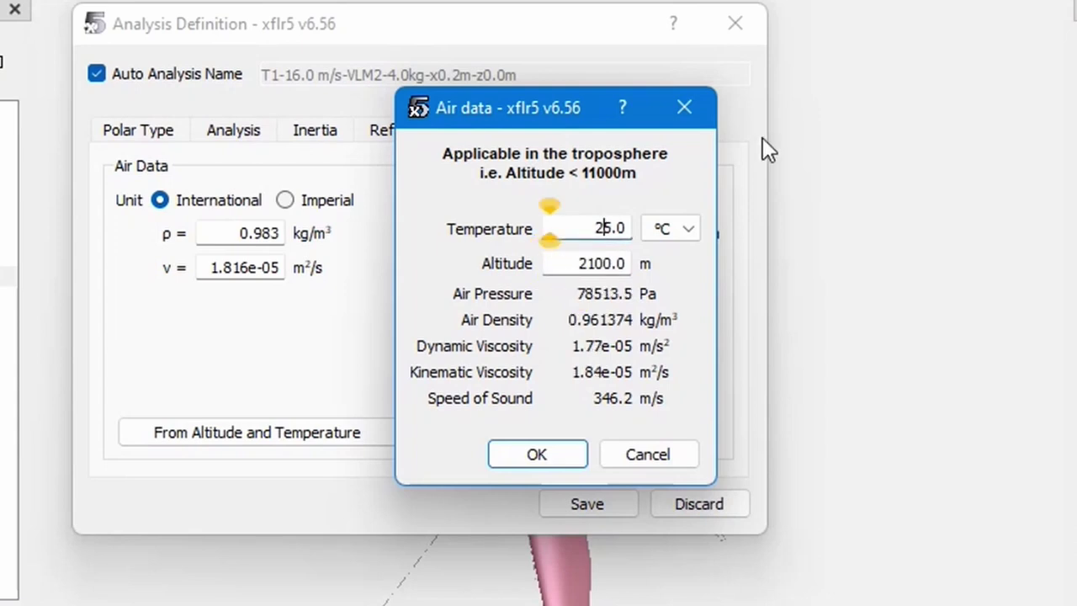
click(606, 264)
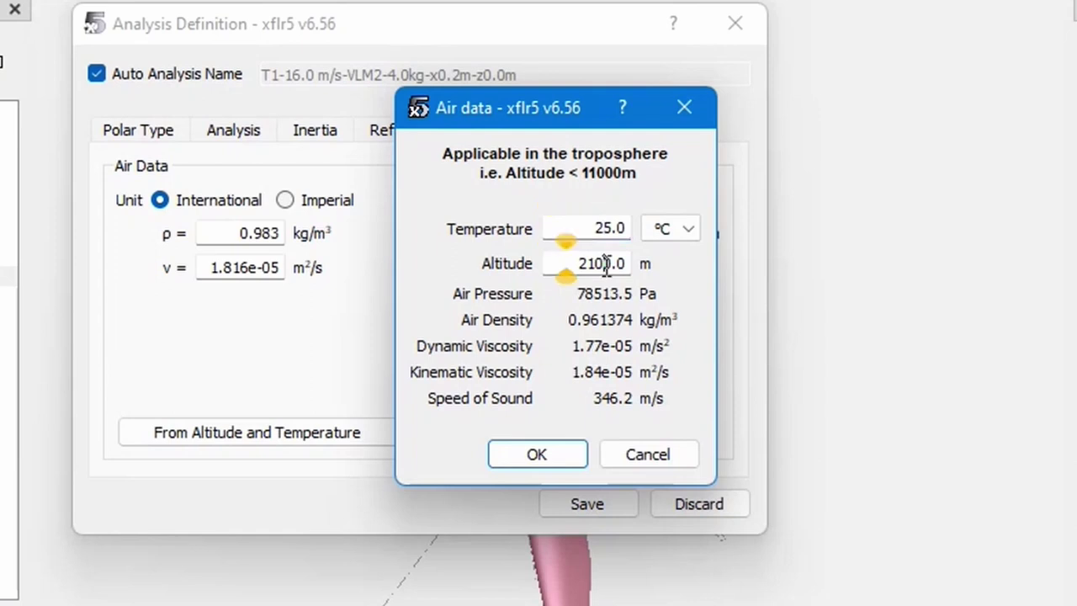
key(BackSpace)
key(BackSpace)
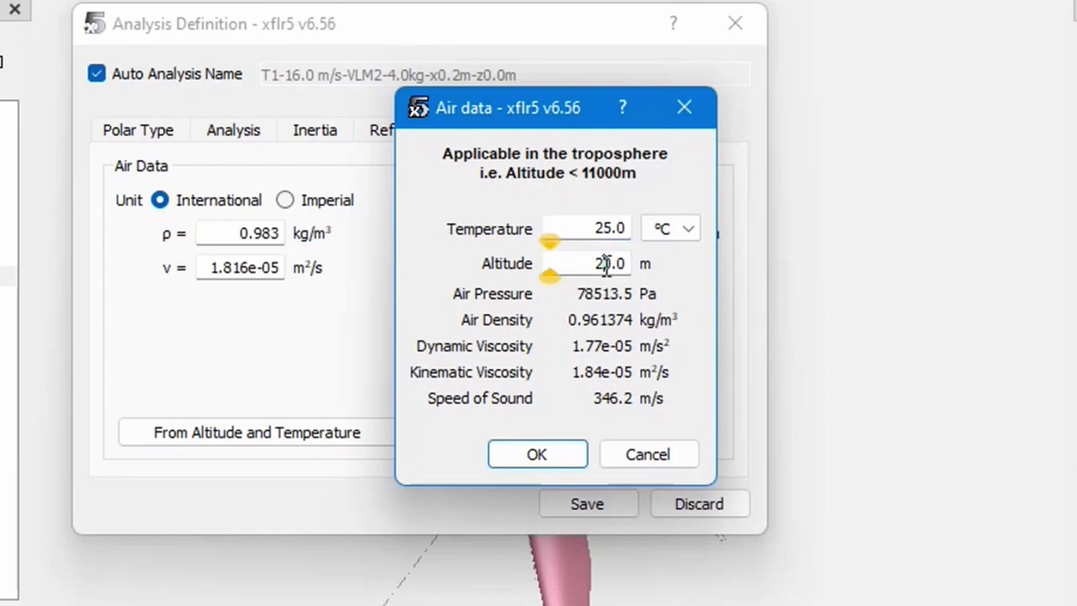
text(00)
click(609, 238)
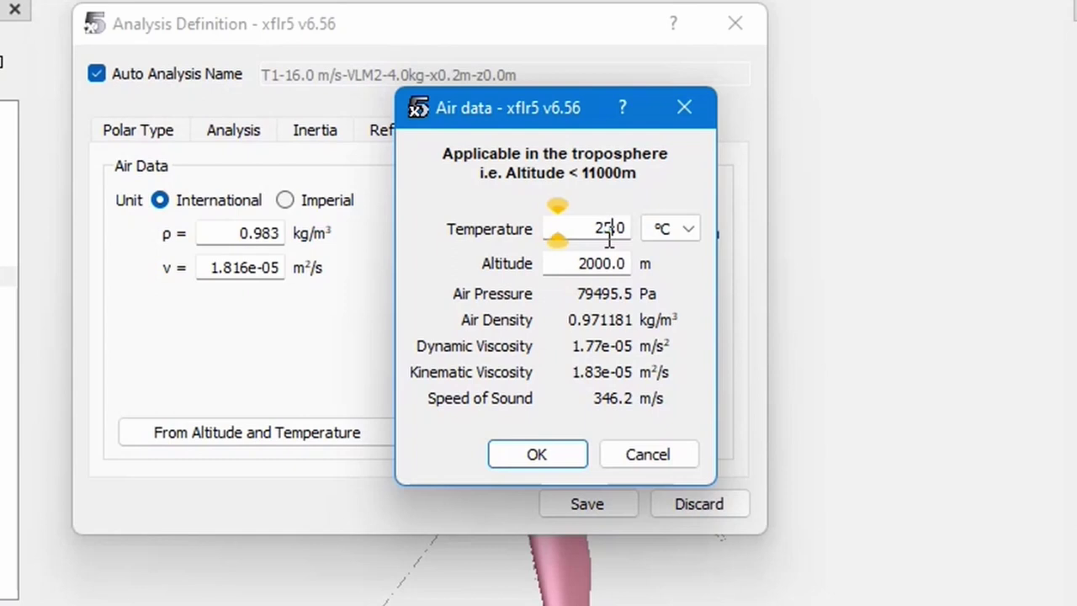
key(BackSpace)
key(BackSpace)
text(20)
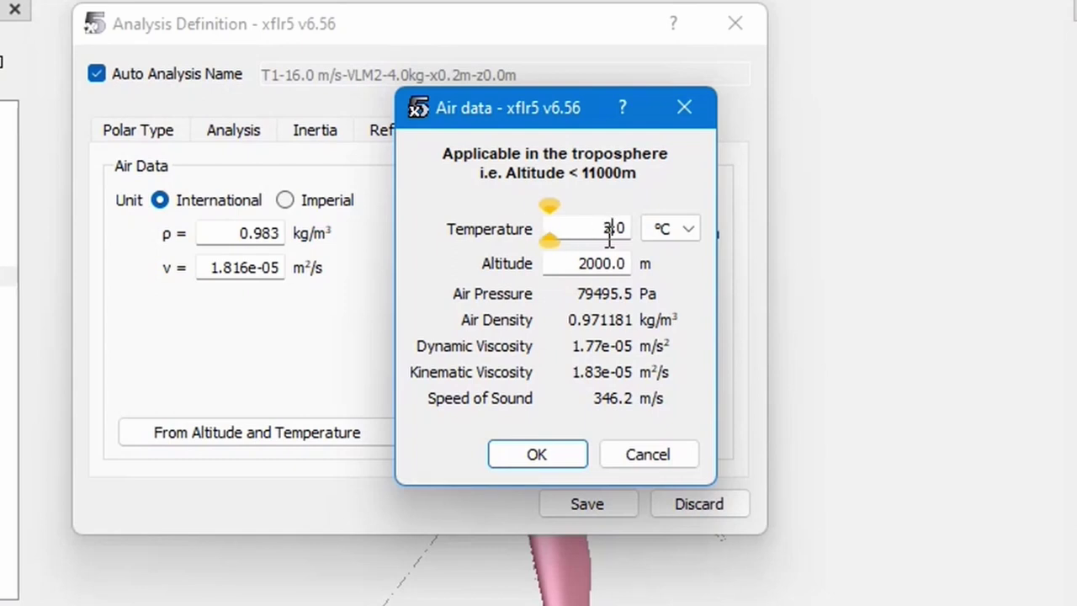
click(567, 452)
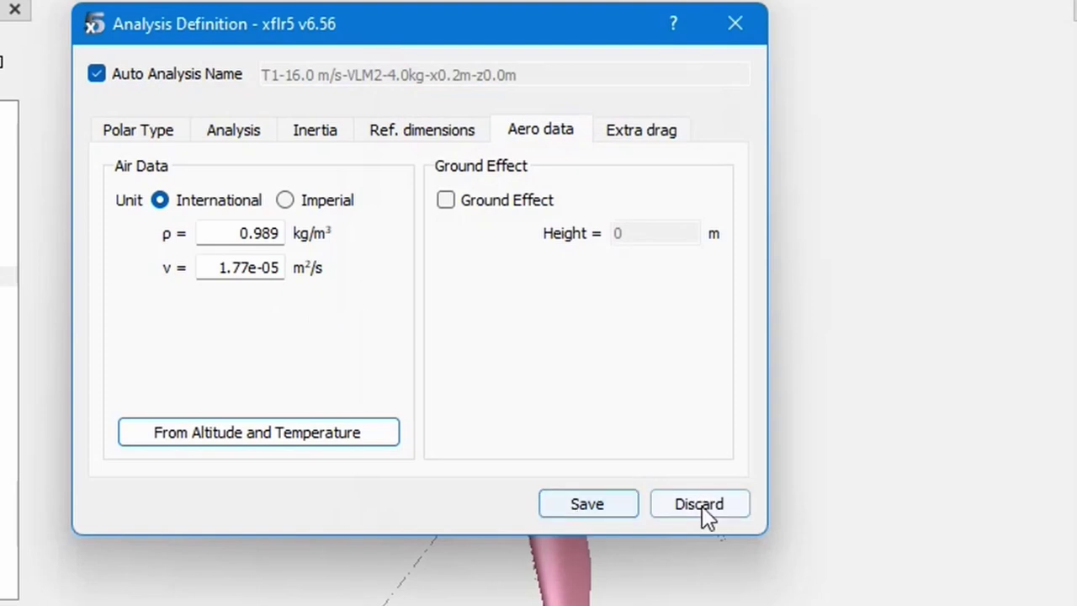
Step: Examine the extra area and extra drag coefficient entries in the analysis definition's extra drag table
click(653, 136)
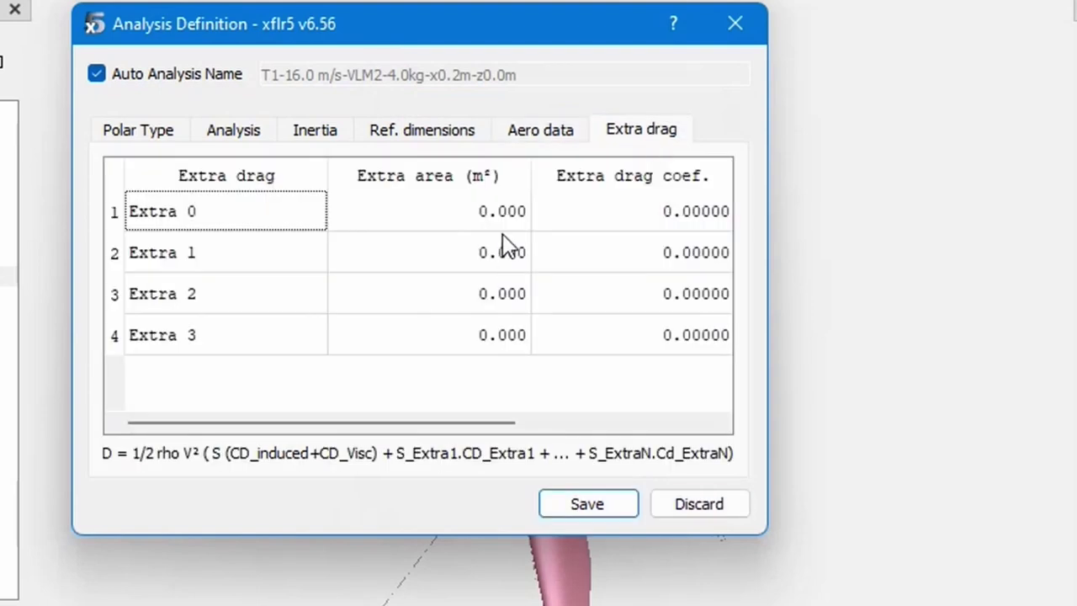
scroll(505, 244, right, 1)
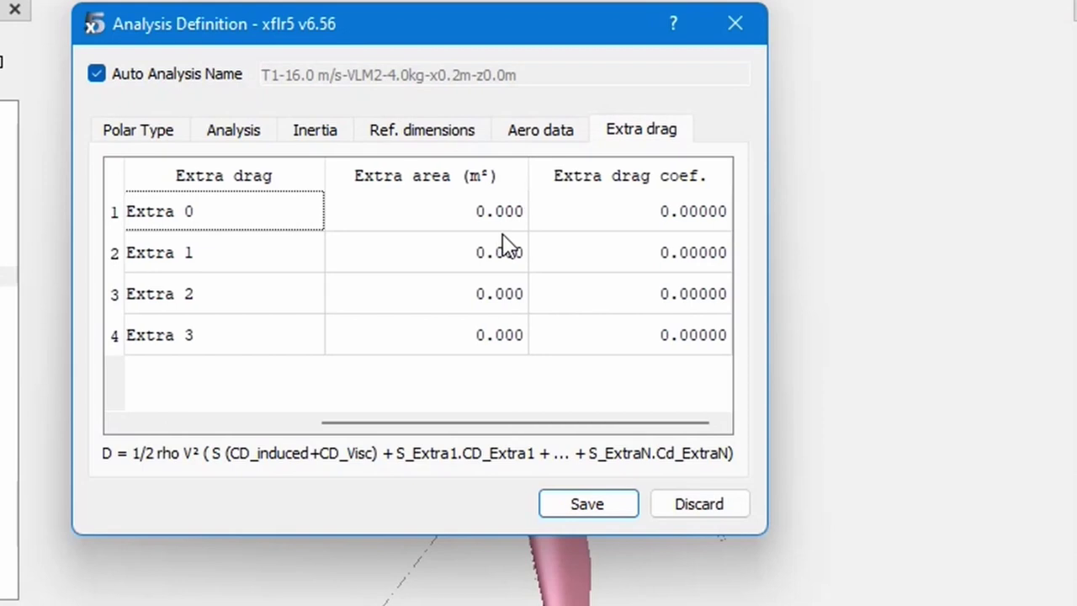
Step: Close the analysis definition without saving, select the T1-16.0 m/s-VLM2 analysis of solo ala, and enable its angle sequence
scroll(505, 244, left, 1)
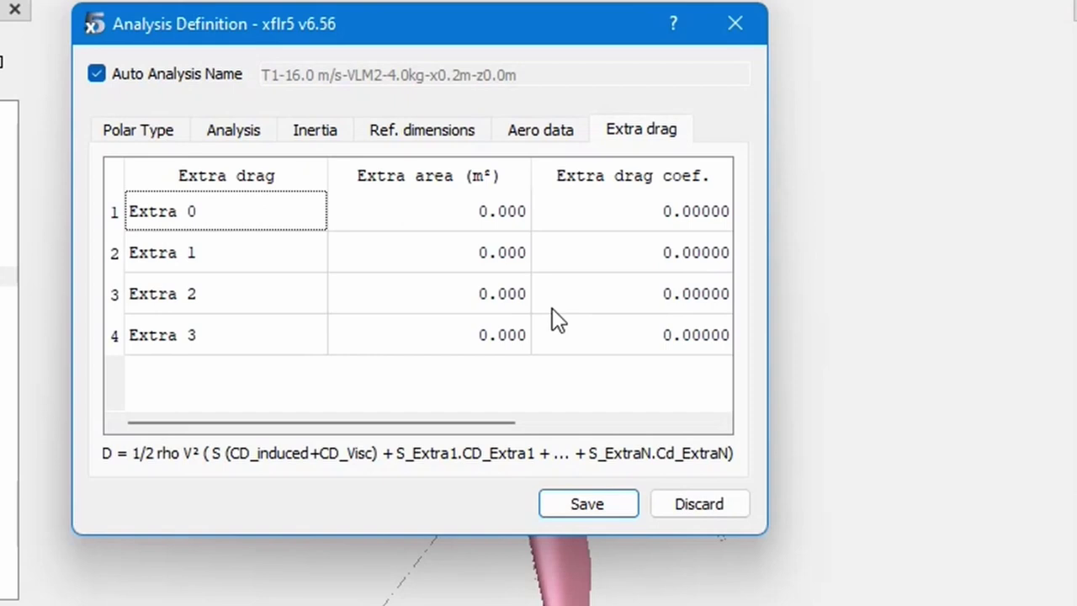
click(743, 42)
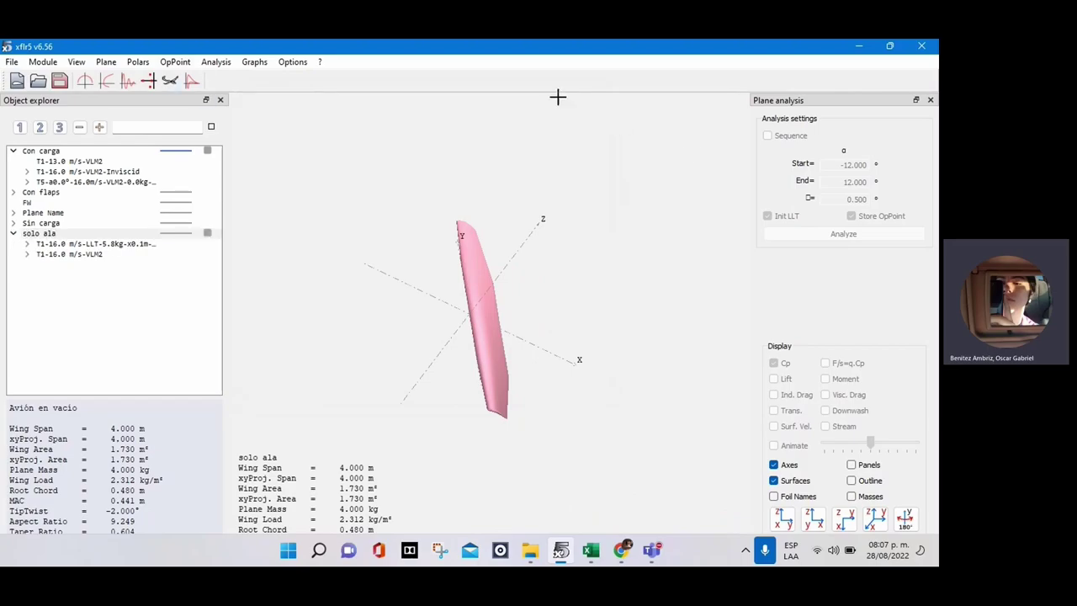
click(98, 255)
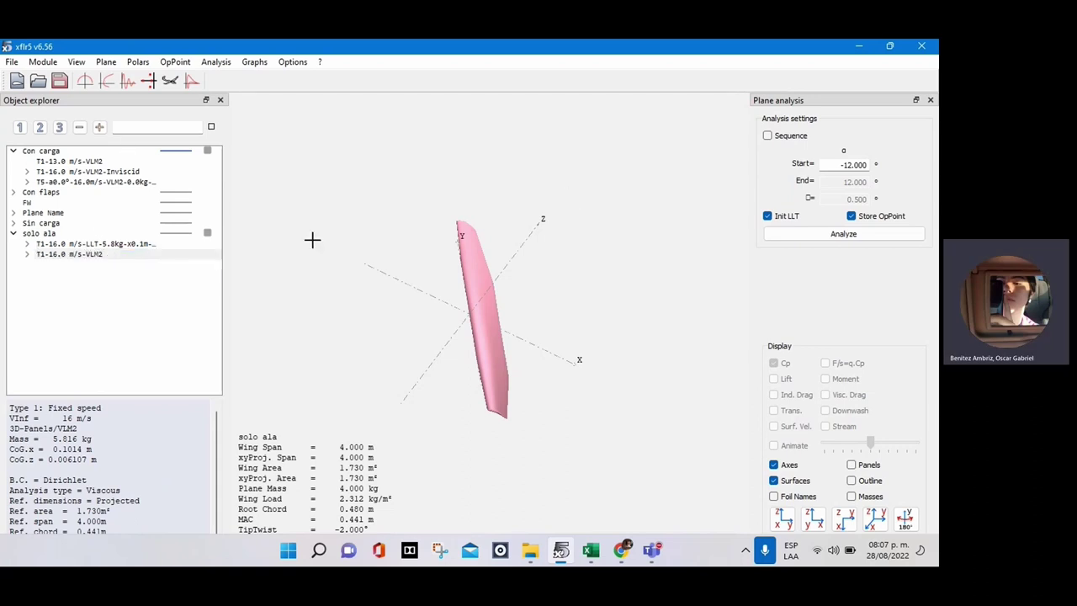
click(787, 143)
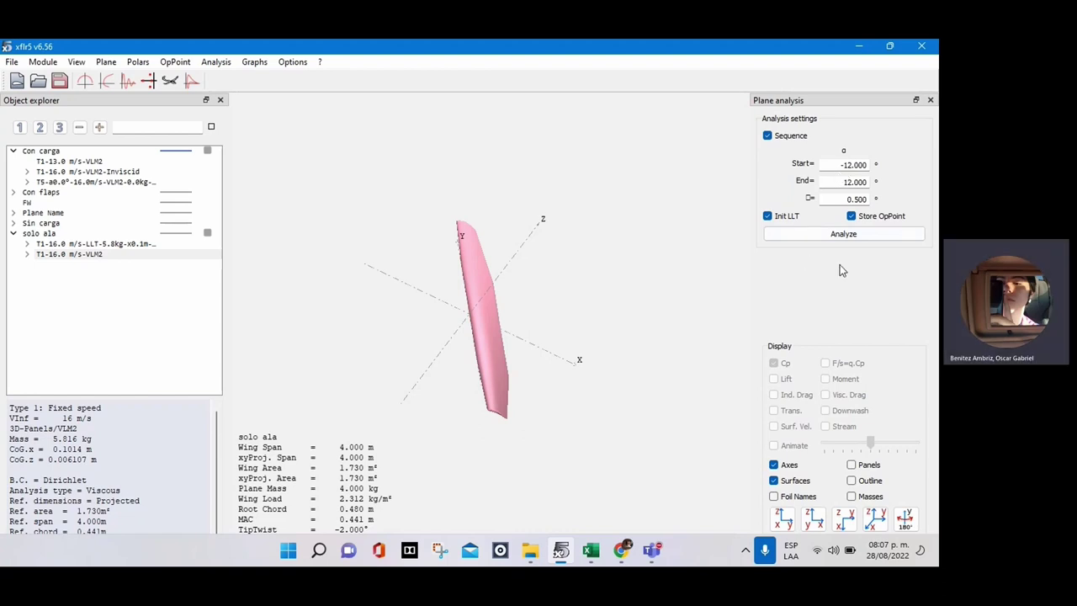
Step: Expand the operating points of solo ala's T1-16.0 m/s-VLM2 analysis and show the one at alpha -7.000°
click(25, 255)
scroll(143, 311, down, 10)
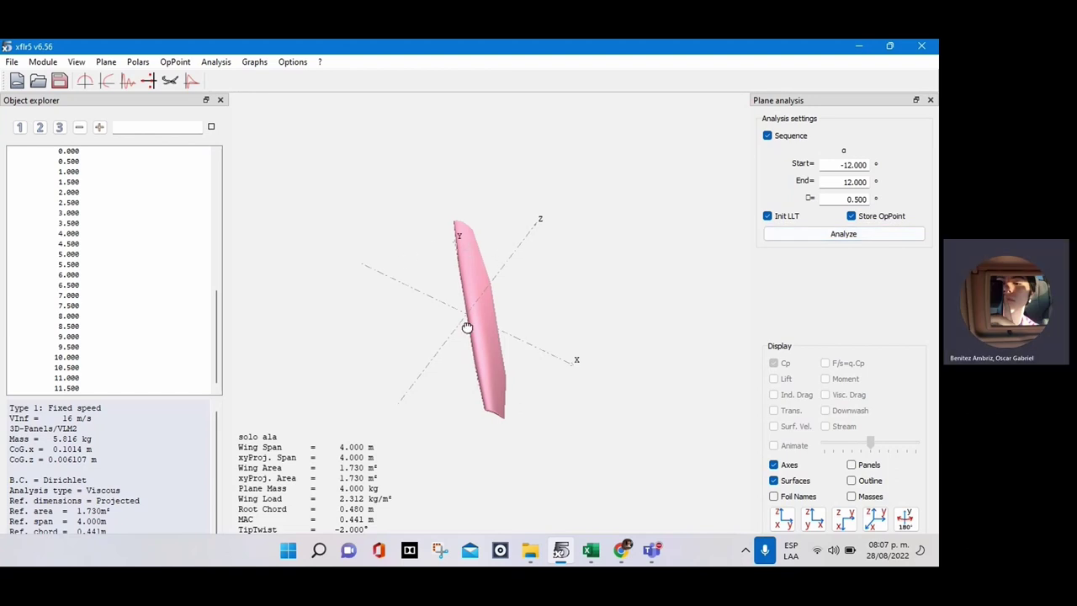
drag(469, 327, 675, 306)
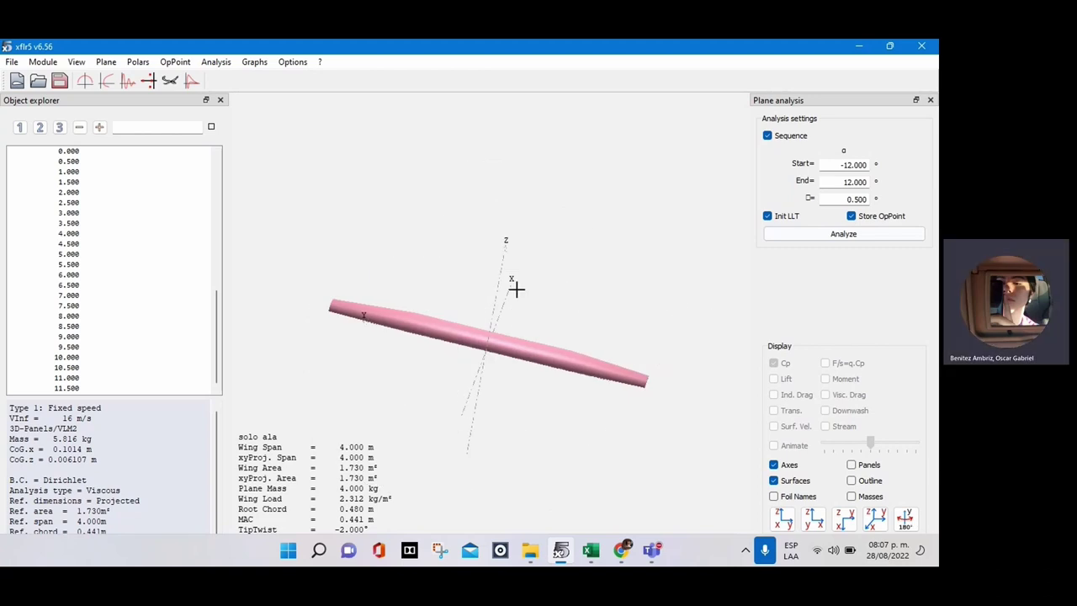
scroll(17, 320, up, 12)
click(27, 255)
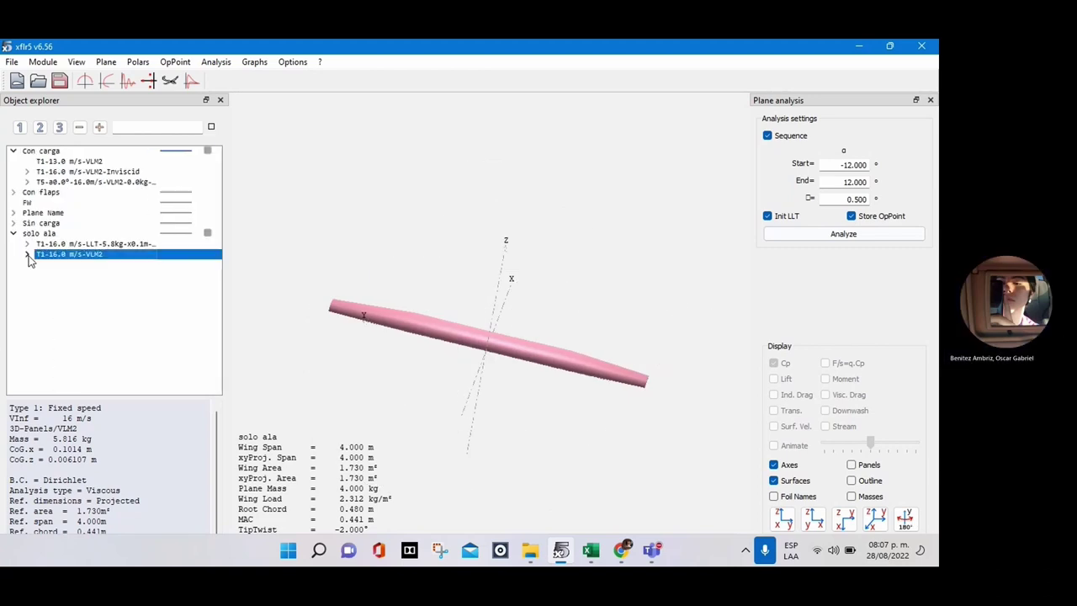
click(27, 255)
scroll(68, 286, down, 3)
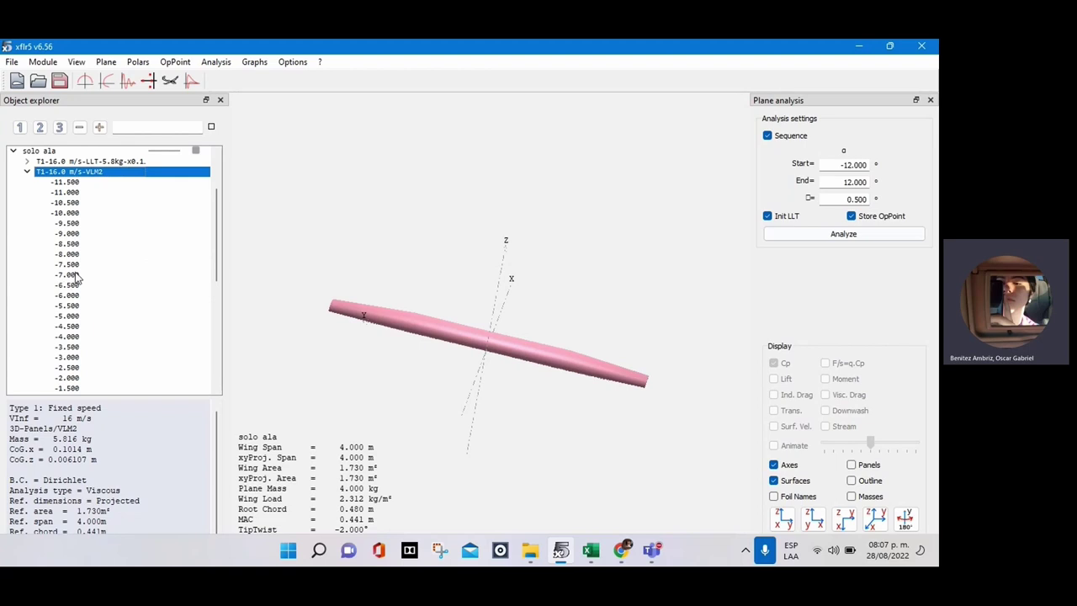
click(67, 274)
scroll(87, 305, down, 5)
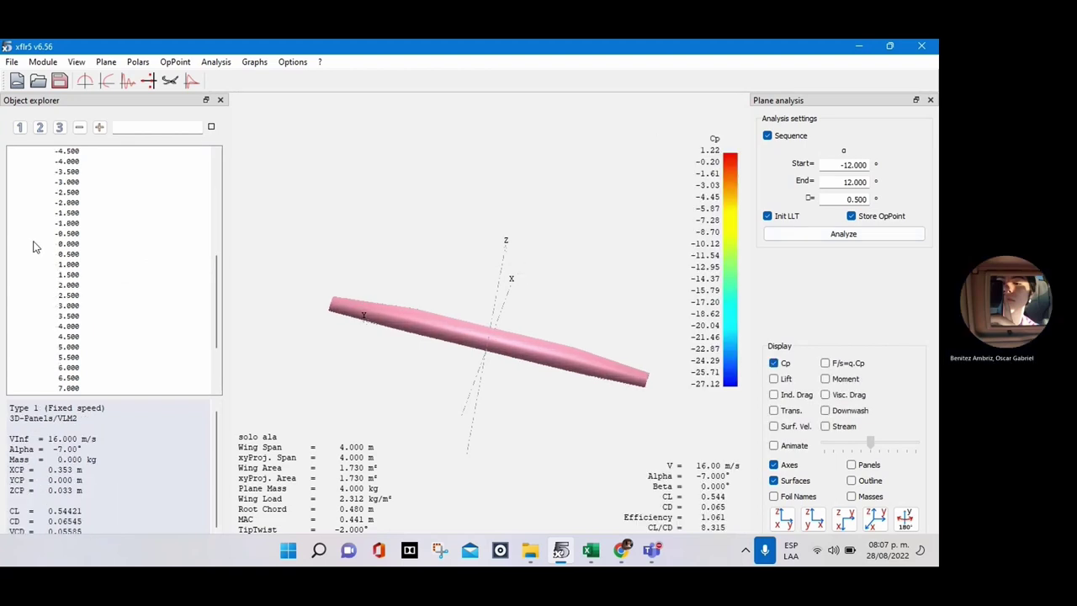
Step: Step through the VLM2 operating points up to alpha 7.000°
click(52, 269)
key(Down)
key(Down)
key(Down)
key(Down)
key(Down)
key(Down)
key(Down)
key(Down)
key(Down)
key(Down)
key(Down)
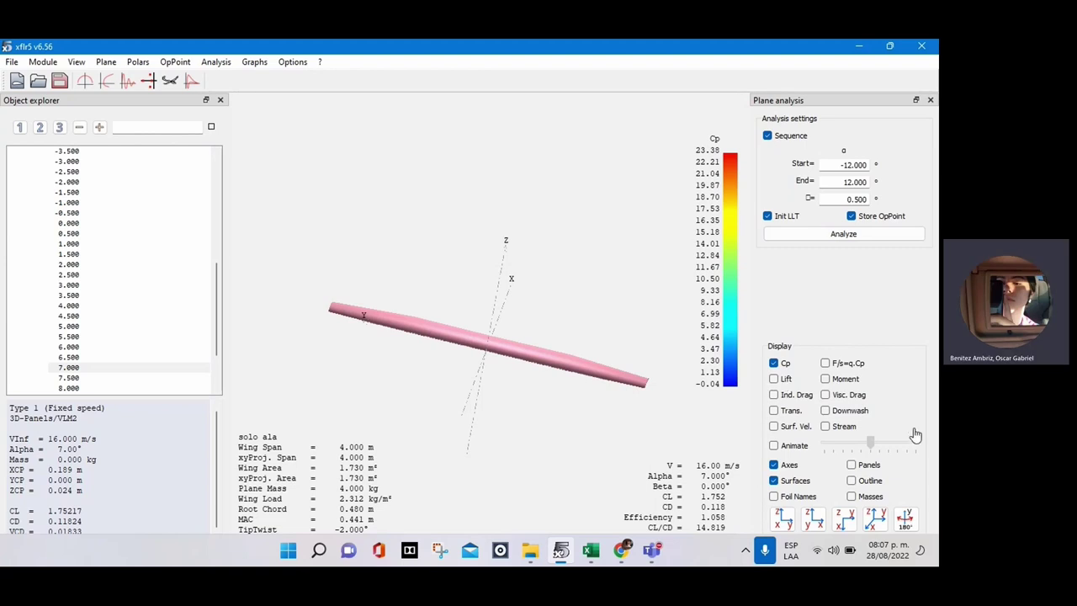
Step: Show the lift, induced drag and viscous drag distributions on the wing at alpha 7.000°, and hide them after inspection
click(774, 379)
click(774, 379)
click(774, 395)
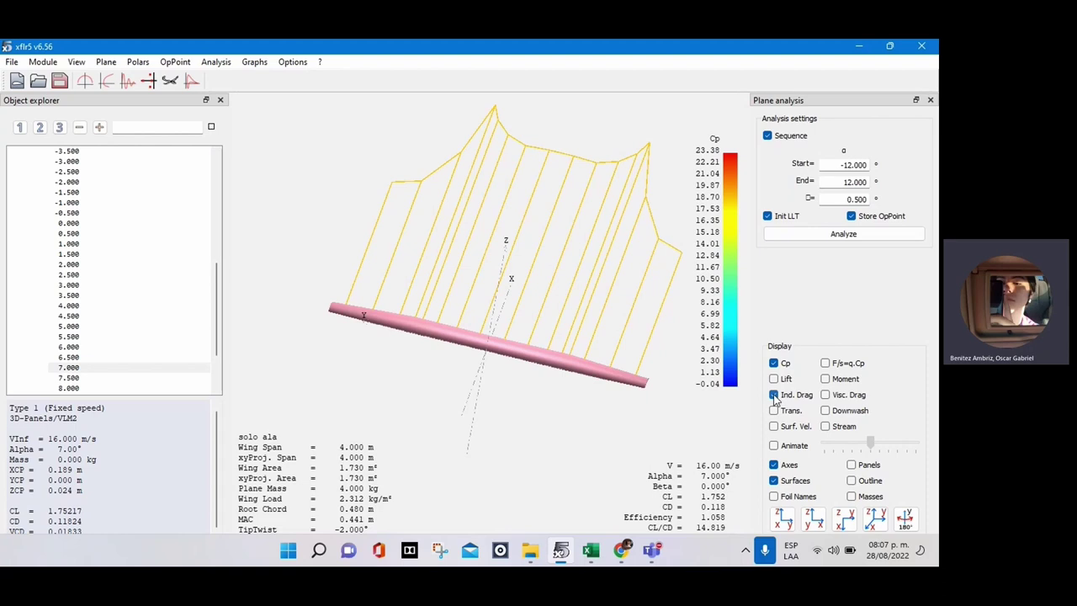
click(381, 275)
drag(381, 274, 609, 293)
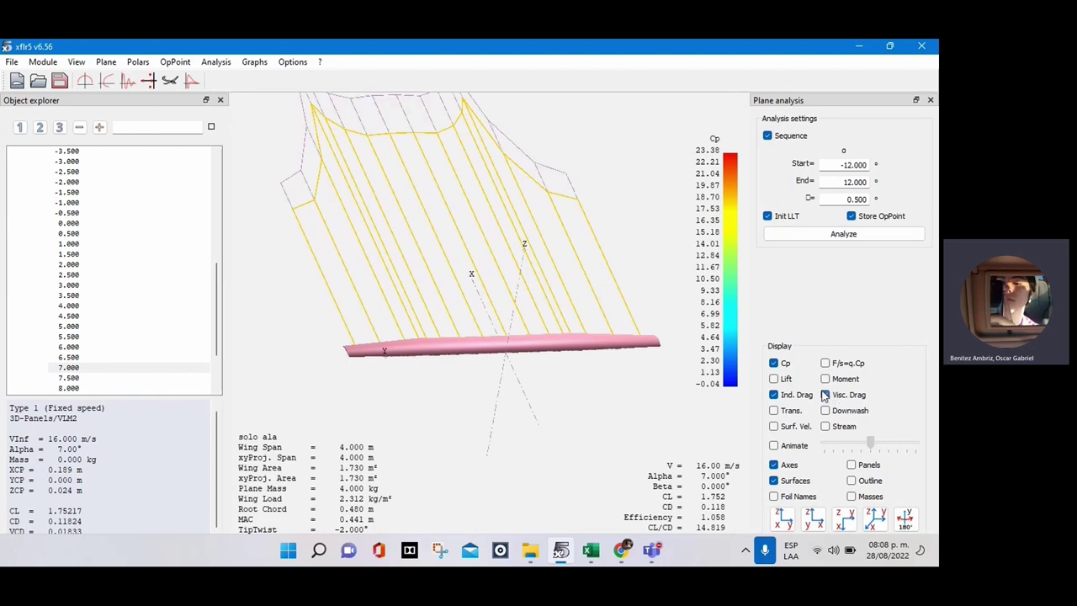
click(825, 396)
drag(469, 211, 488, 269)
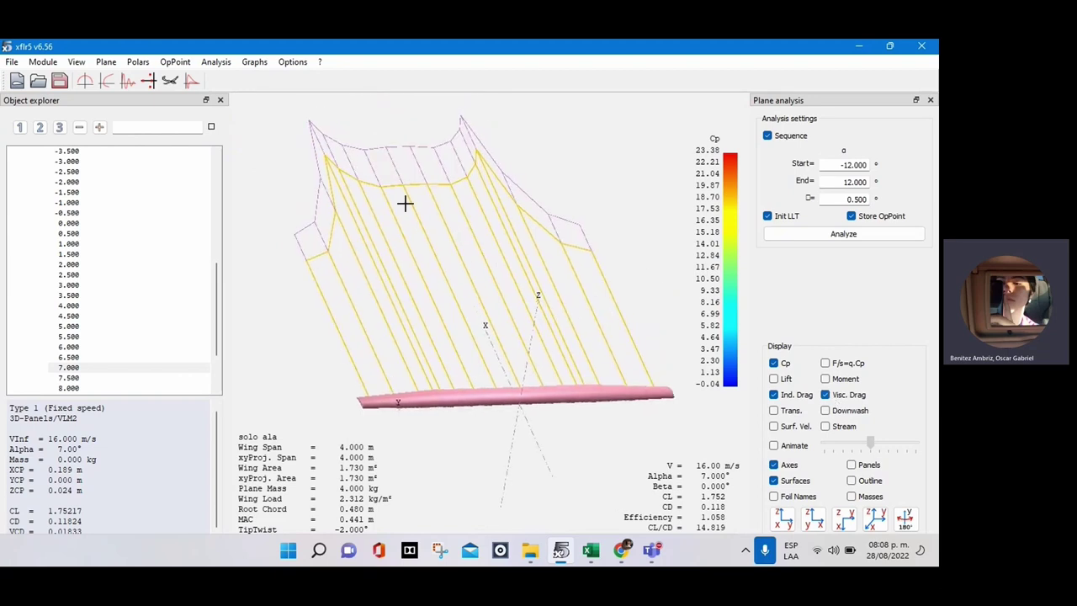
click(825, 398)
click(782, 396)
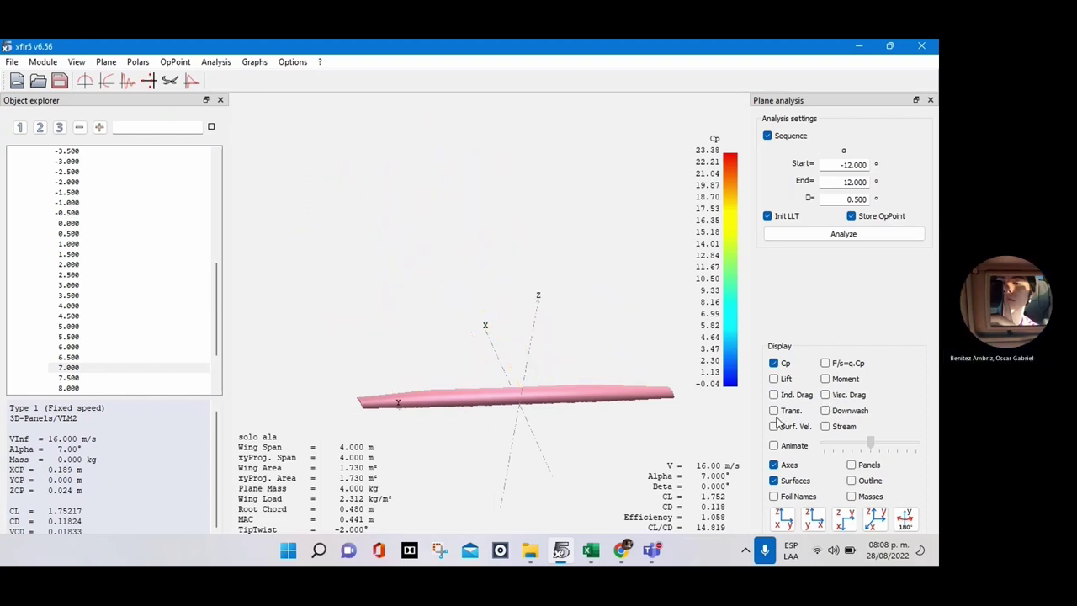
Step: Display the downwash and lift distributions for the alpha 5.500° operating point, with Cp hidden
click(825, 411)
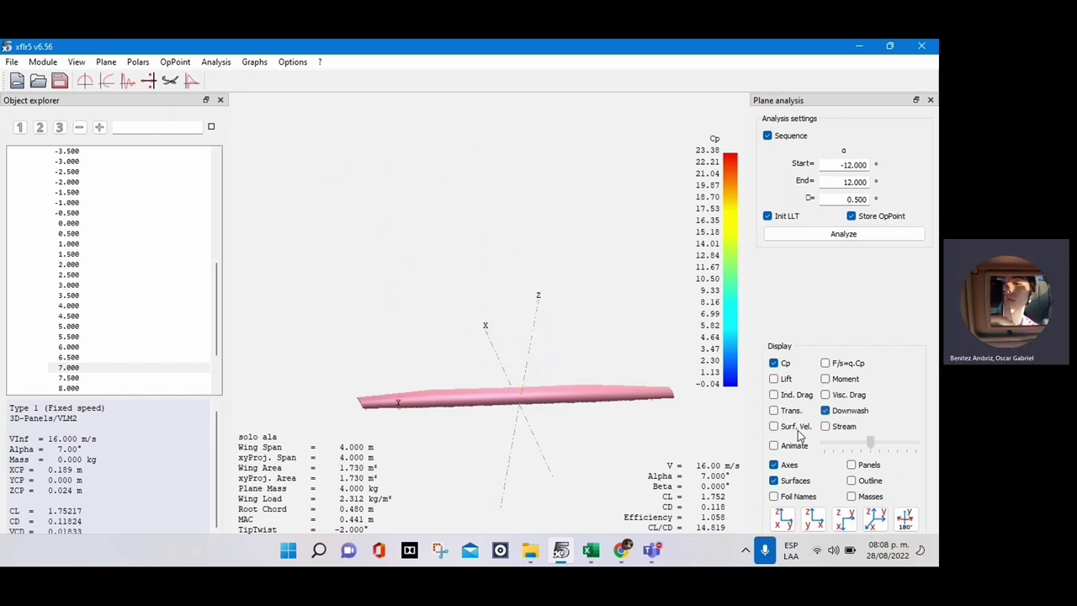
drag(476, 360, 483, 367)
click(126, 306)
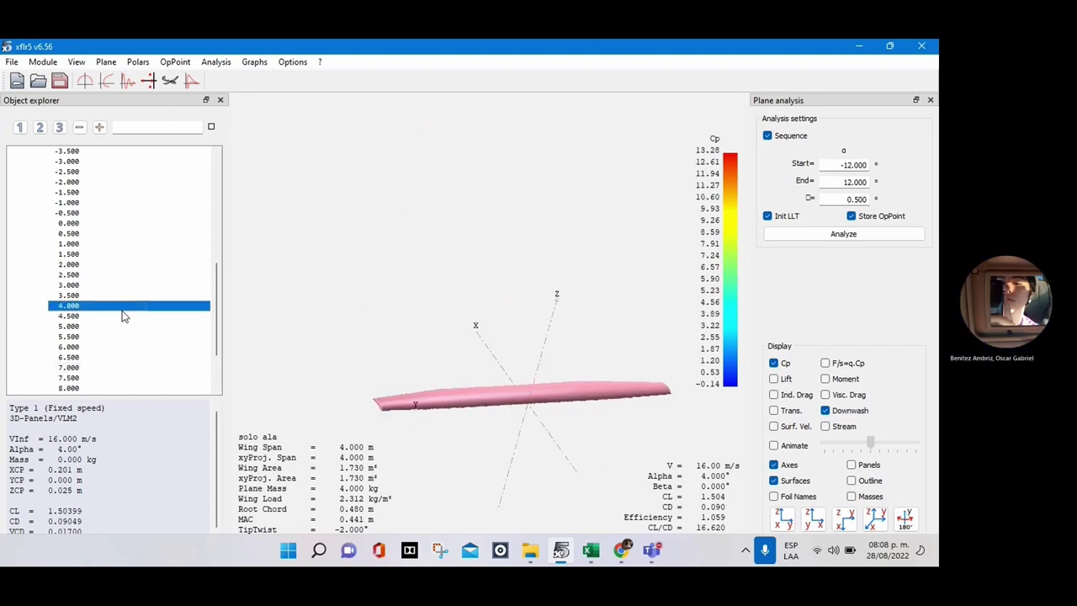
click(125, 336)
drag(590, 286, 476, 345)
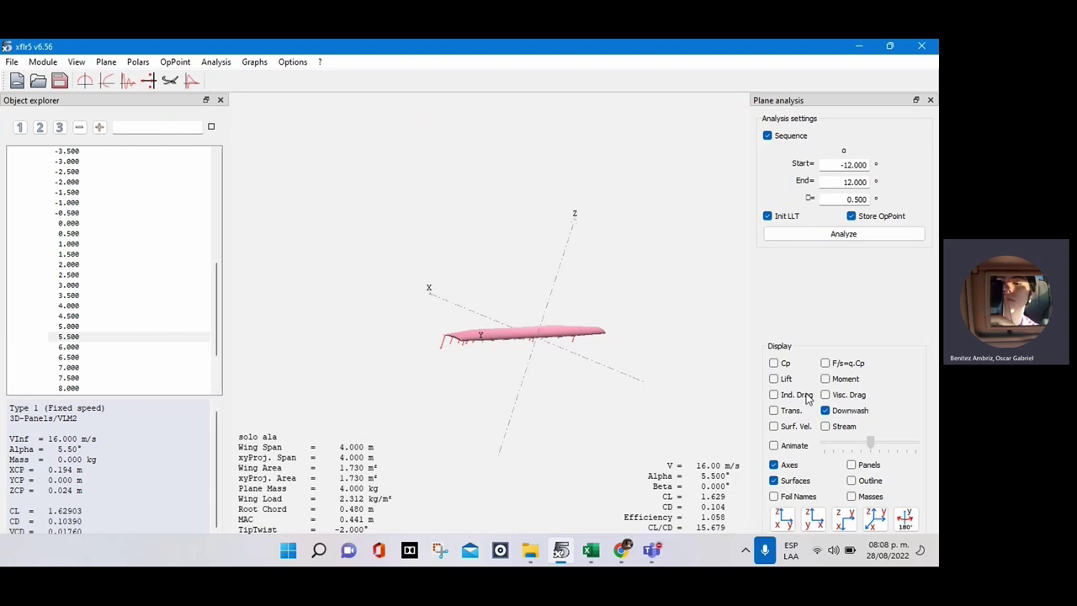
click(773, 380)
mouse_move(533, 335)
mouse_down()
mouse_move(604, 290)
mouse_move(596, 310)
mouse_move(535, 312)
mouse_move(525, 331)
mouse_up()
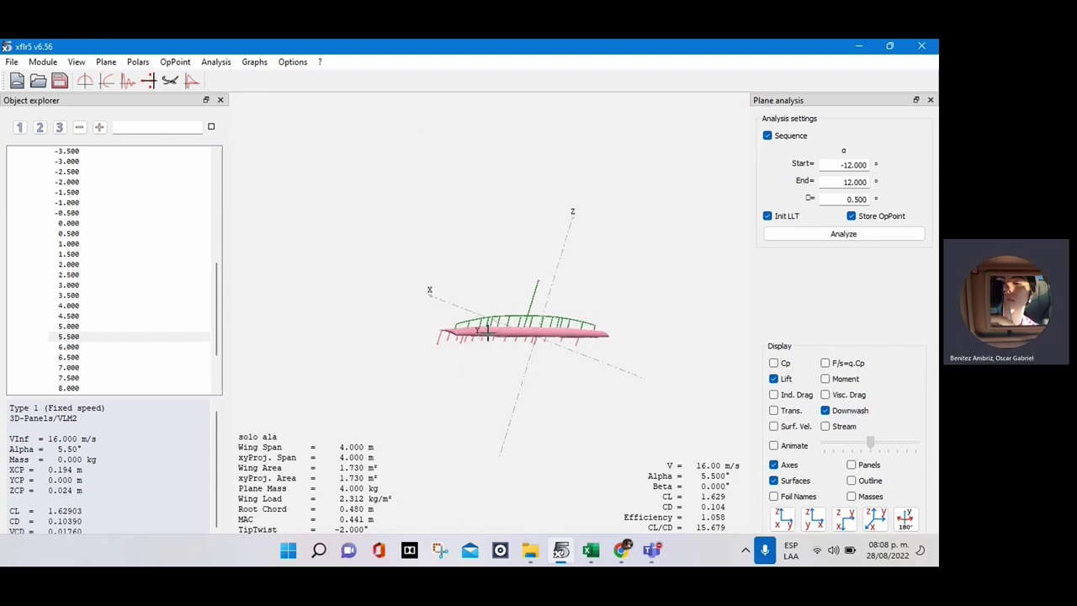
Step: Replace the downwash display with streamlines and examine the flow around the wingtips from the front
click(826, 410)
click(826, 426)
drag(499, 305, 327, 324)
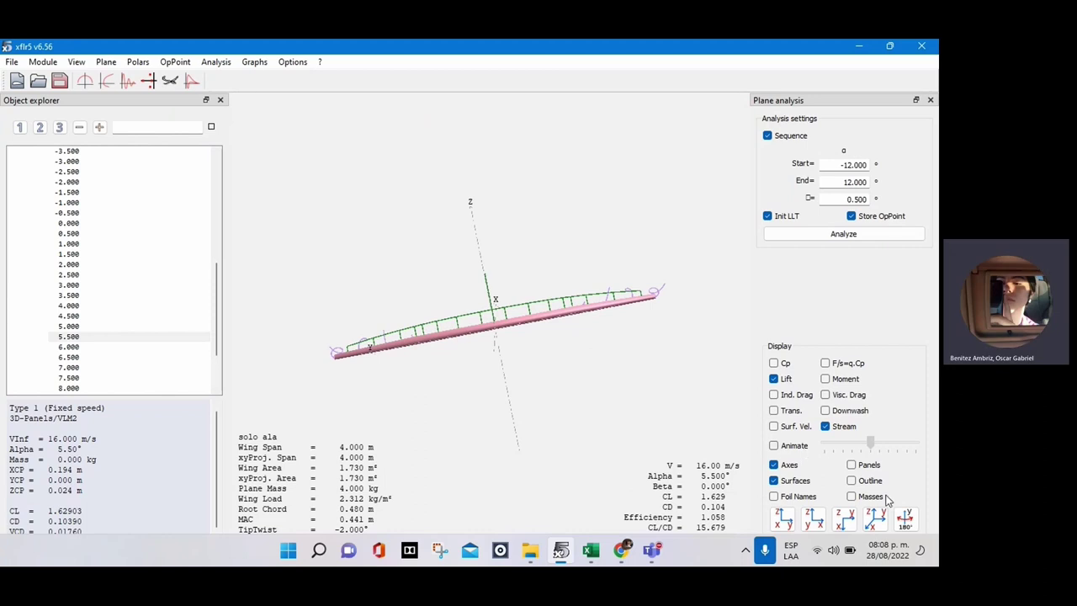
click(875, 519)
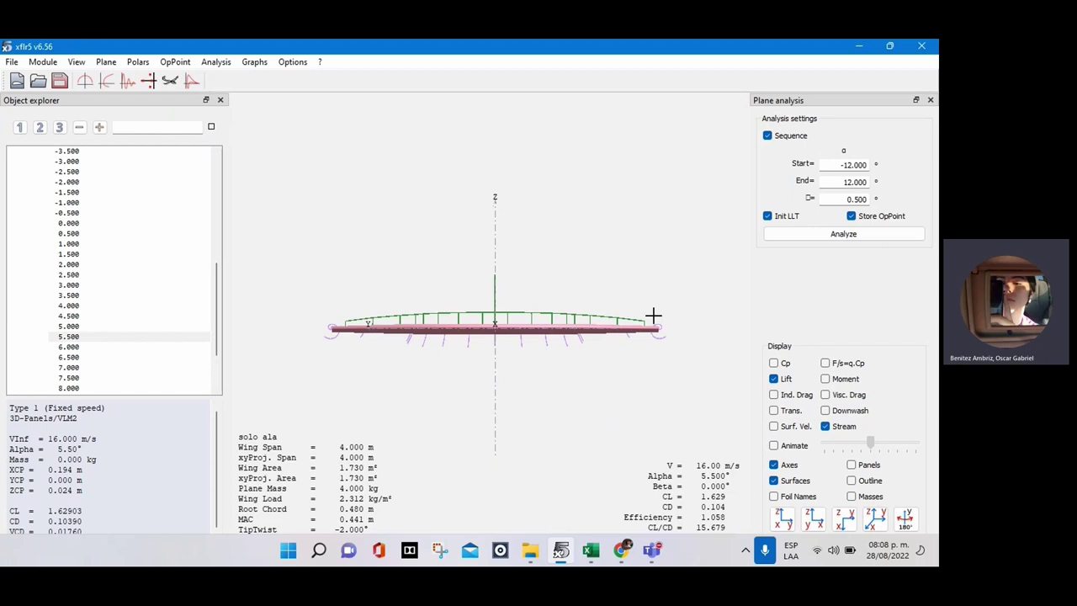
scroll(652, 319, up, 5)
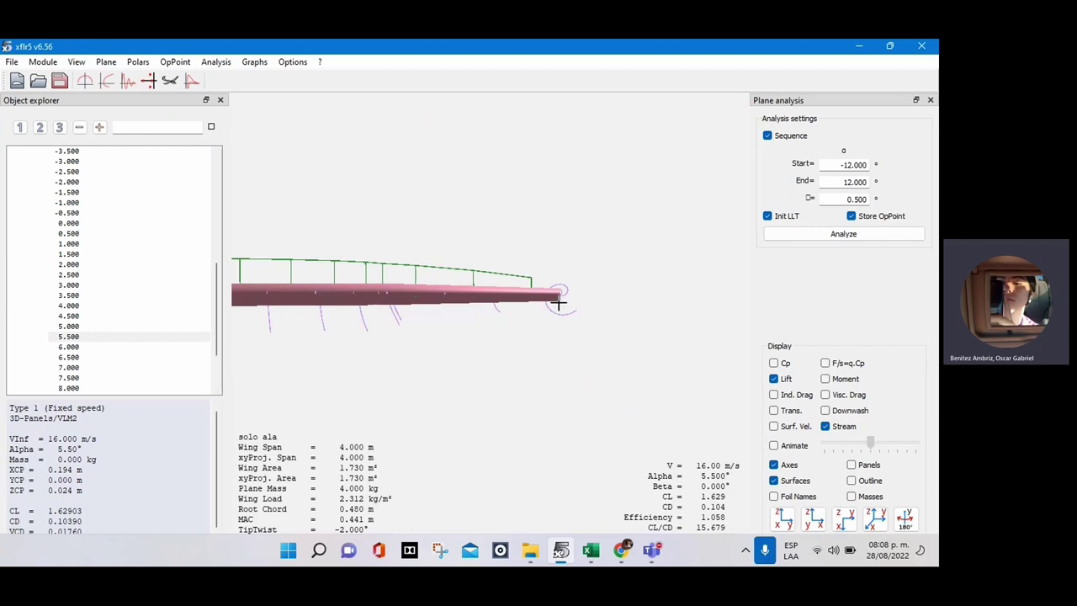
scroll(558, 300, down, 5)
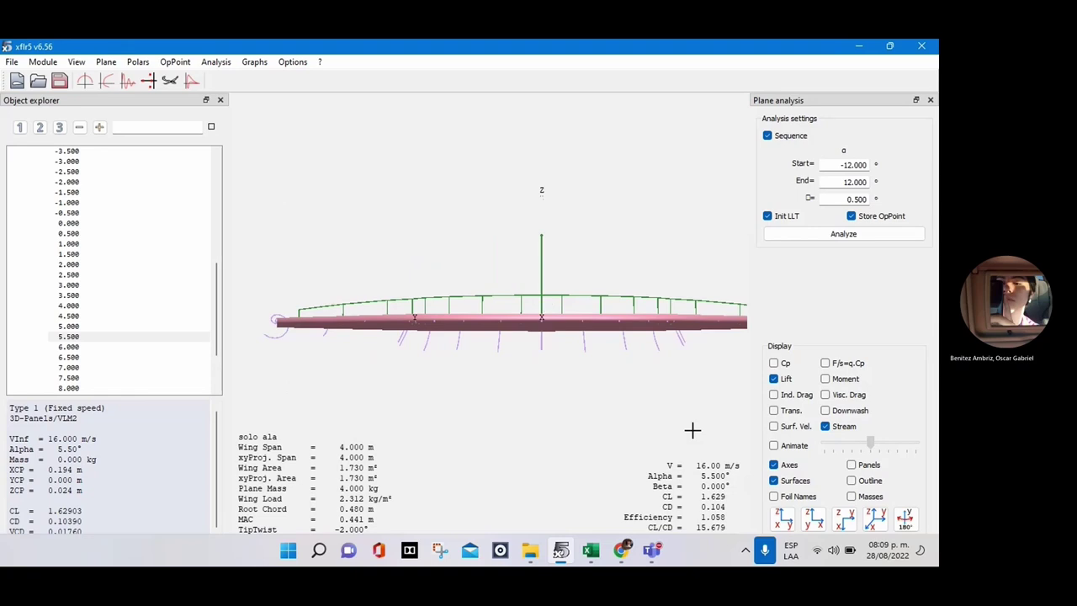
Step: Examine the wing's moment at alpha 1.000° on its own, and replace it with the F/s=q.Cp pressure forces
click(826, 381)
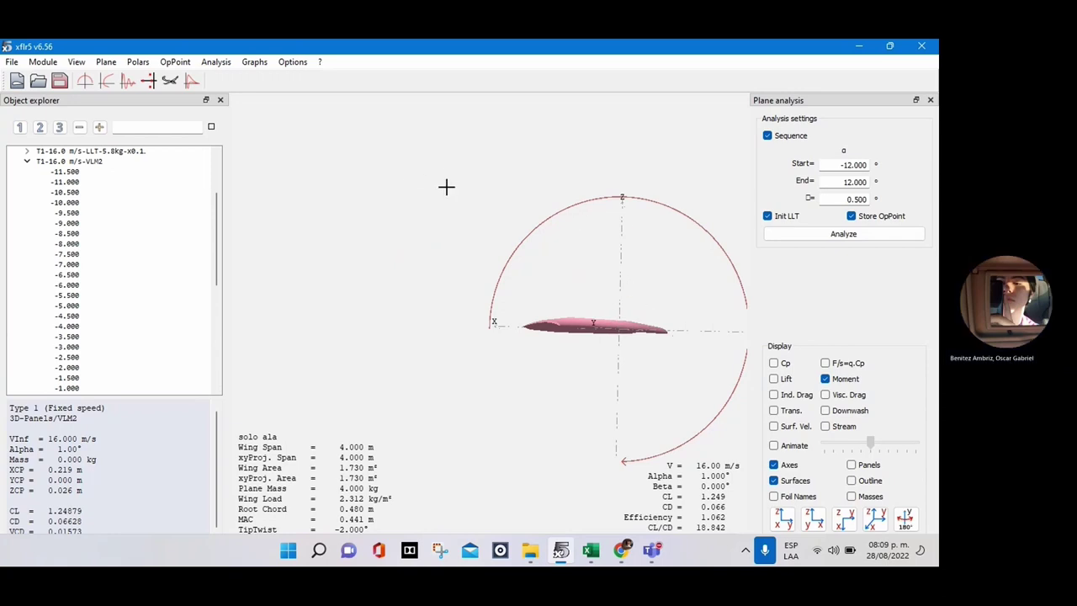
drag(289, 320, 353, 320)
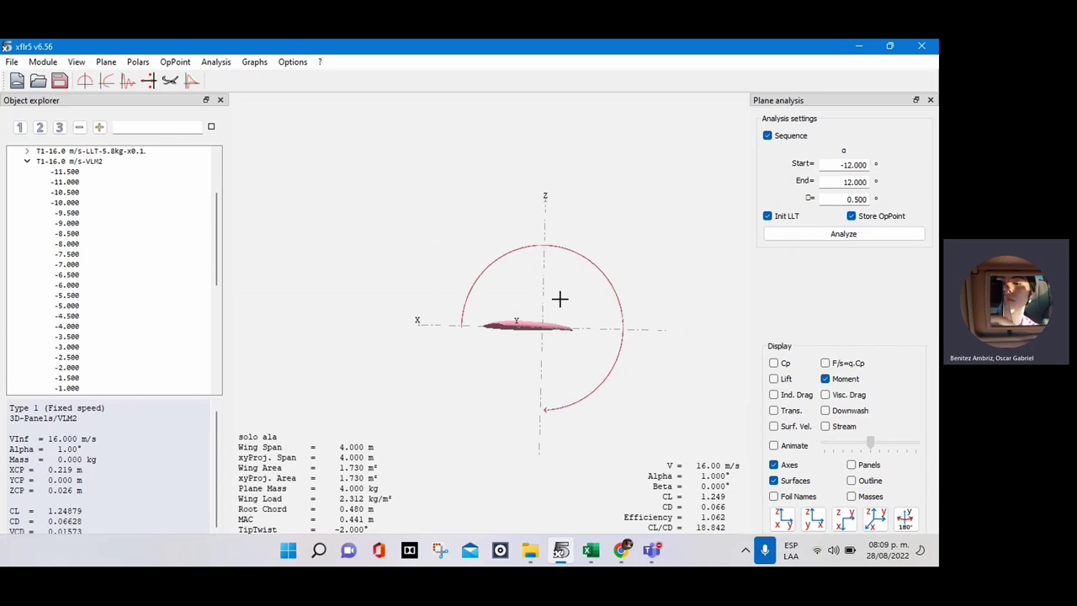
drag(544, 321, 548, 345)
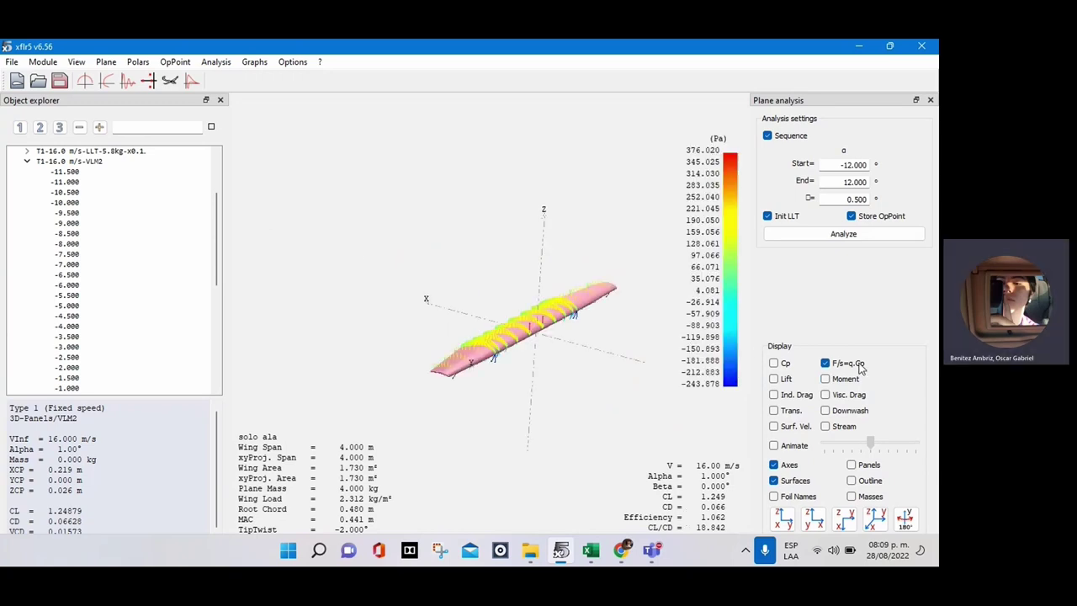
drag(596, 353, 597, 348)
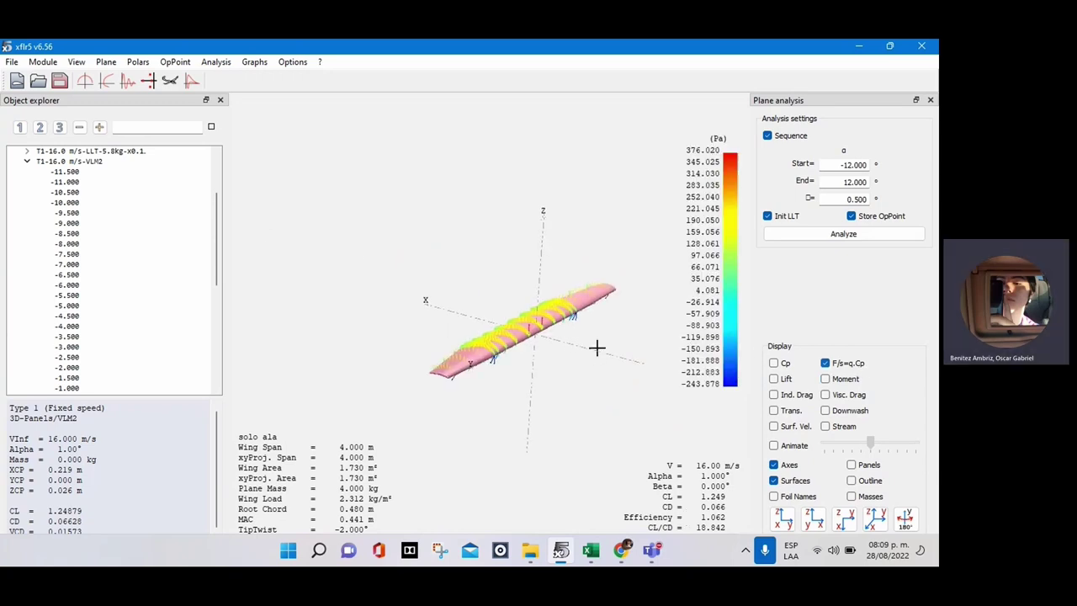
drag(505, 332, 501, 325)
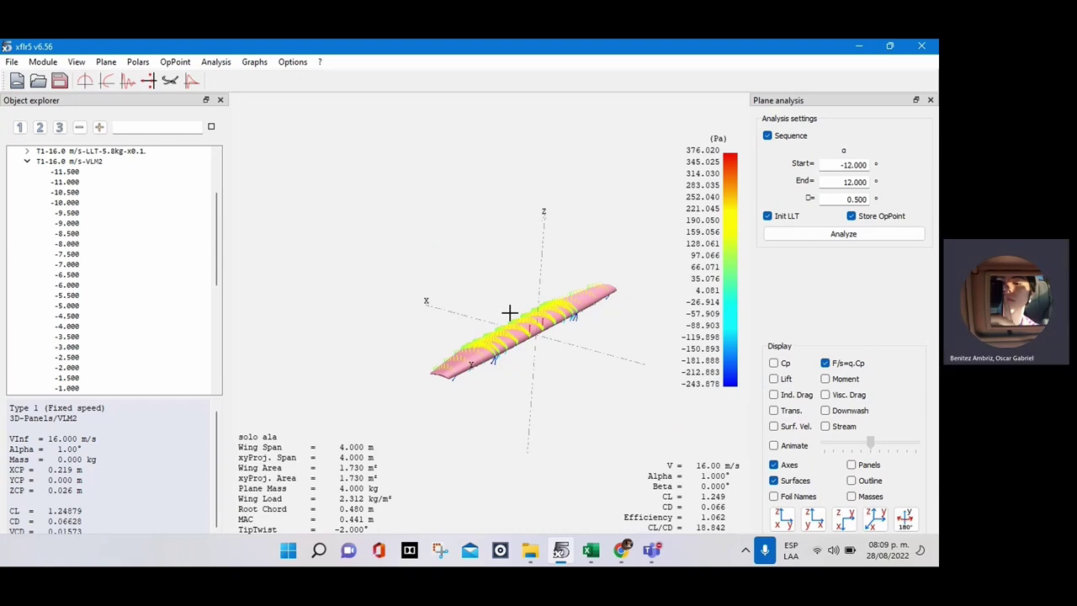
drag(509, 313, 565, 312)
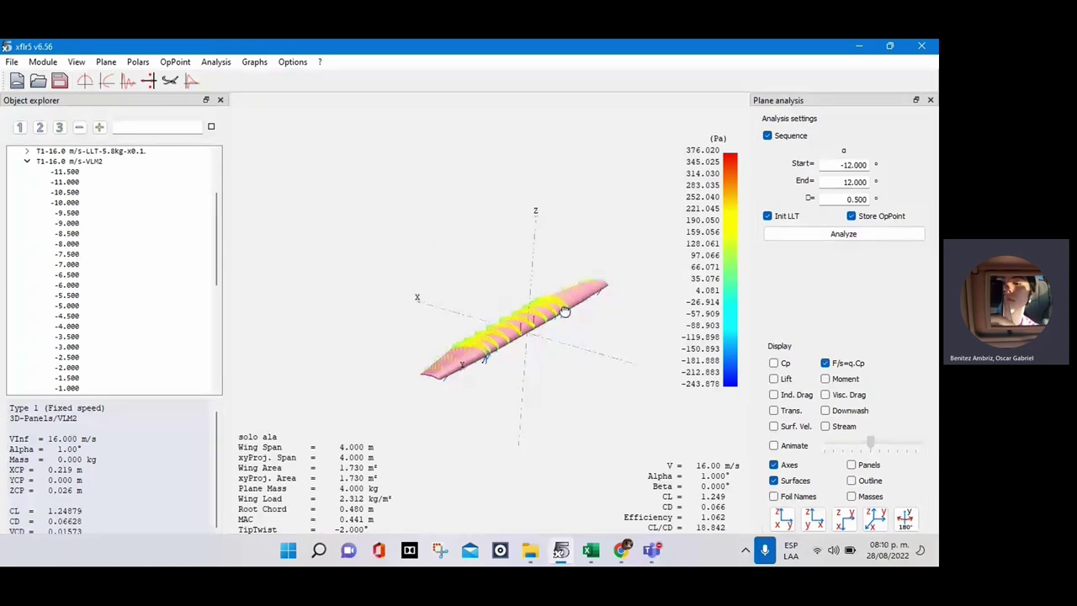
drag(565, 311, 550, 424)
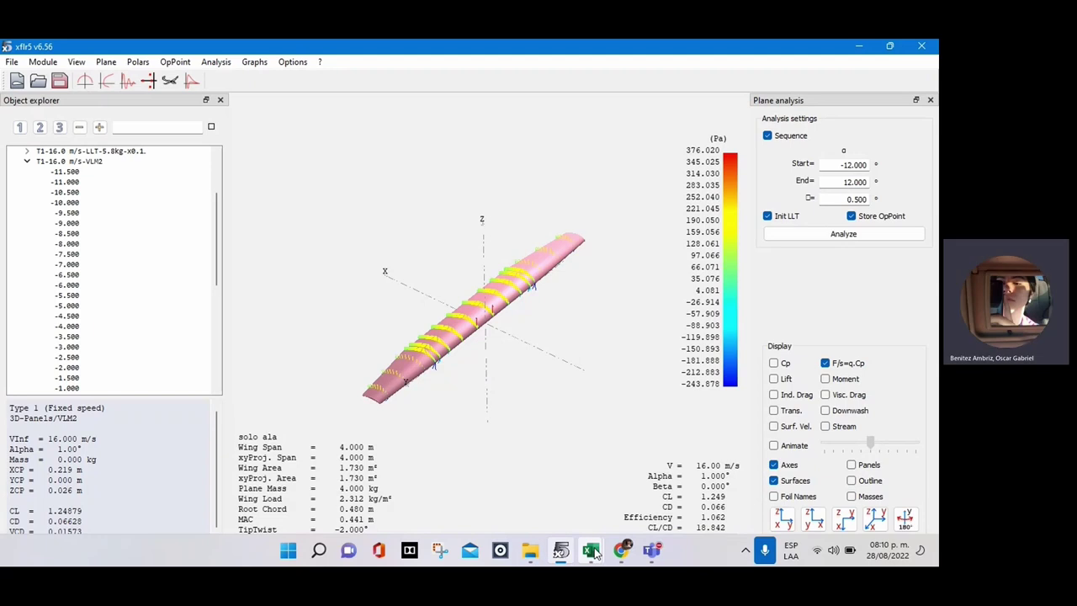
Step: Switch to the Xcp y Xca workbook in Excel and examine the 12 m/s and 24 m/s pressure tables on Hoja3
mouse_move(592, 553)
click(676, 446)
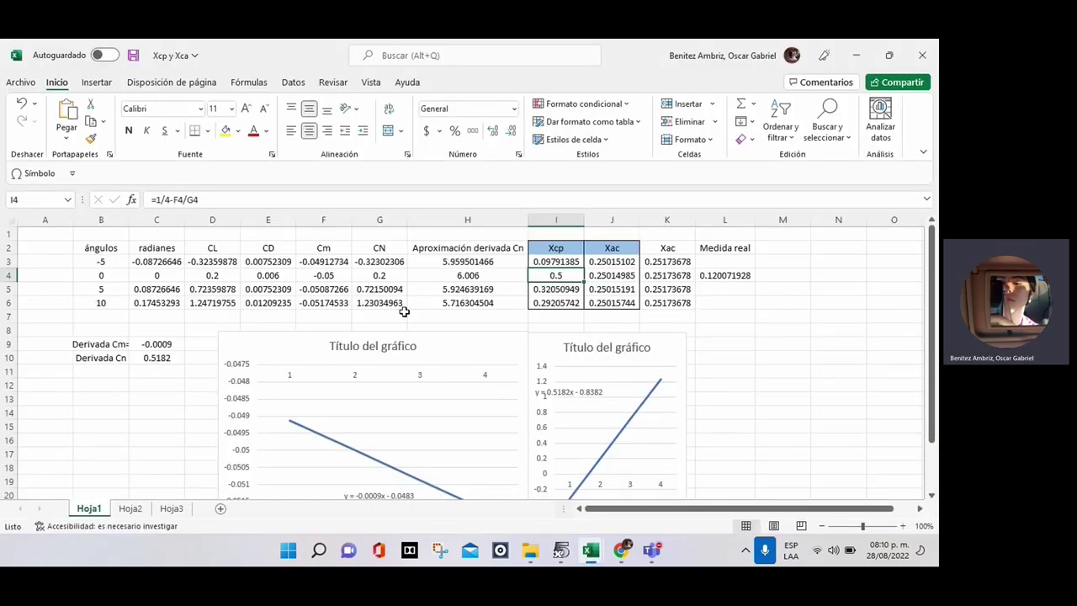
click(316, 286)
click(220, 290)
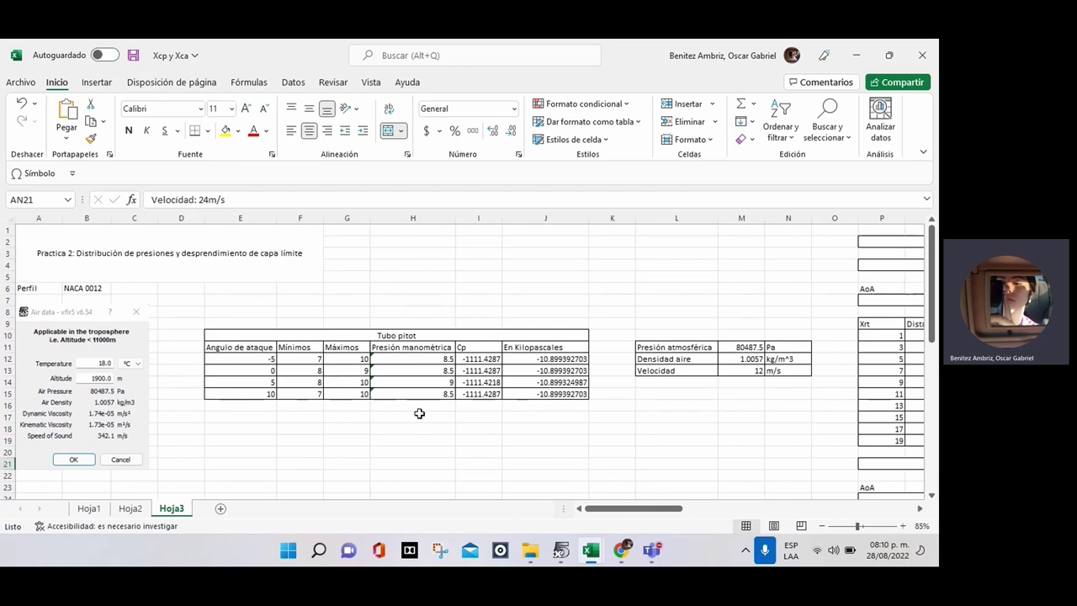
scroll(419, 413, down, 2)
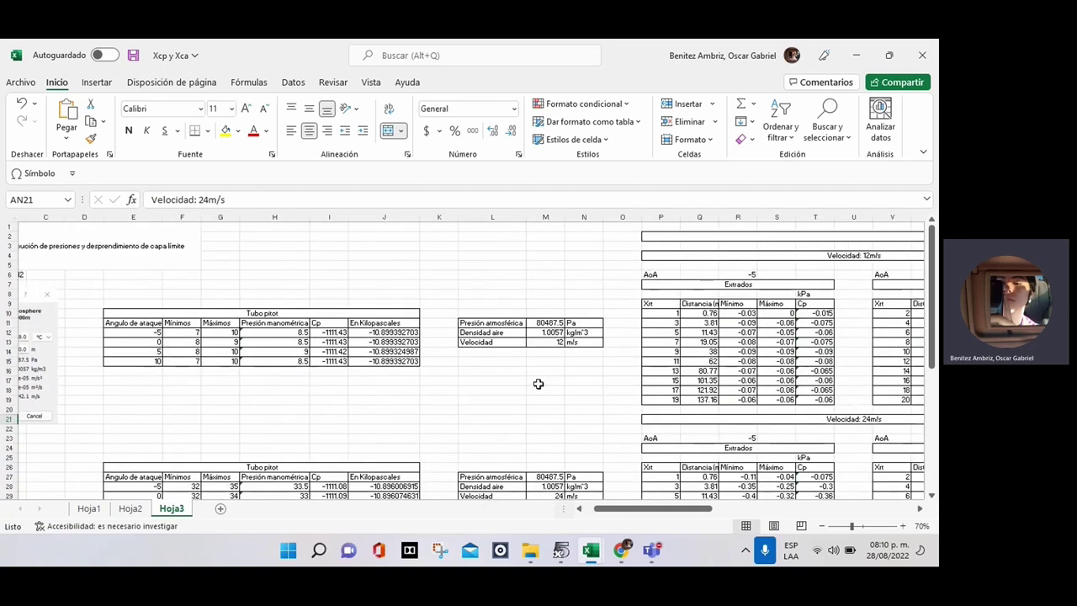
scroll(534, 389, right, 5)
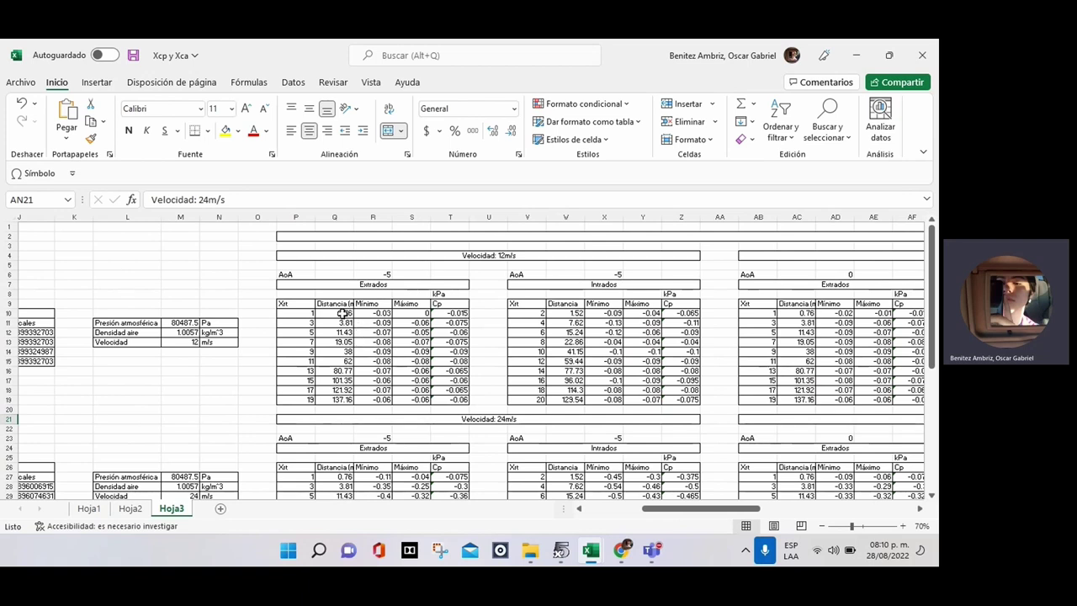
scroll(384, 368, down, 3)
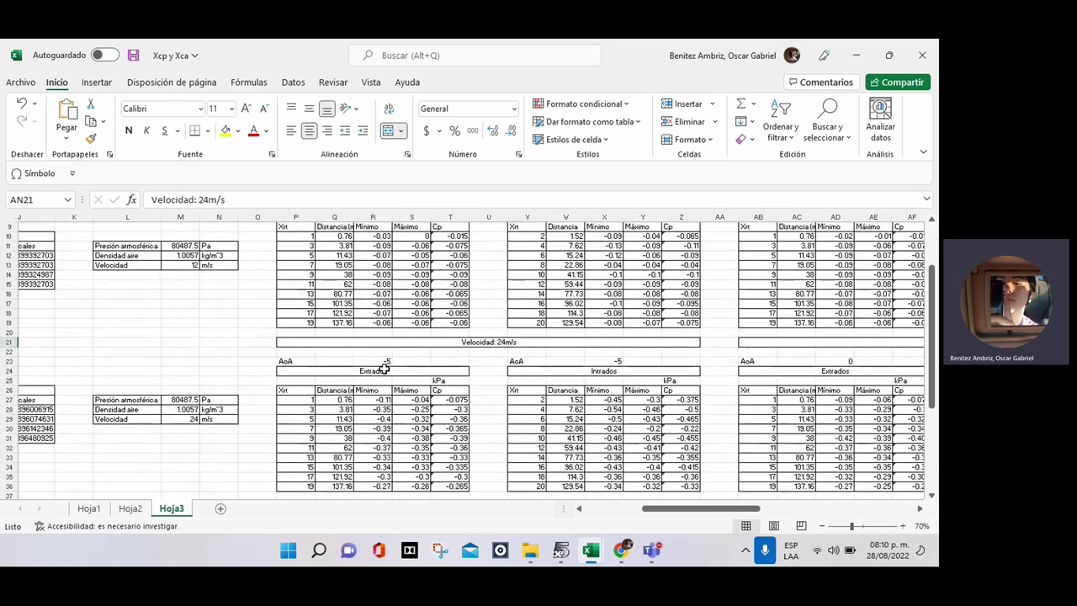
scroll(384, 368, down, 1)
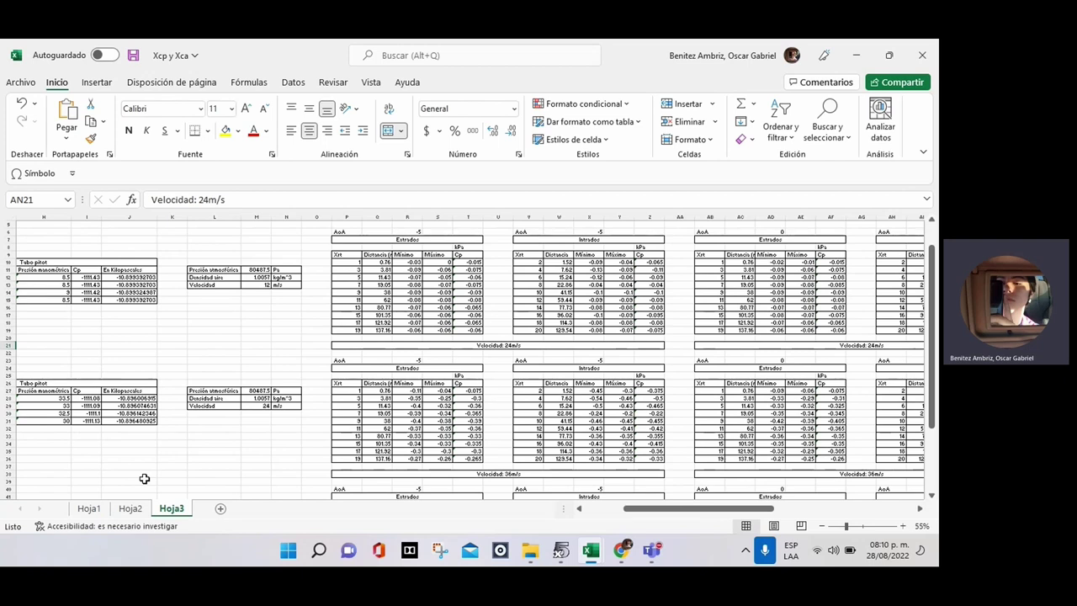
Step: Open Hoja1 and examine the CL, Cm, CN and Xcp cells, mainly for the -5° angle
click(88, 509)
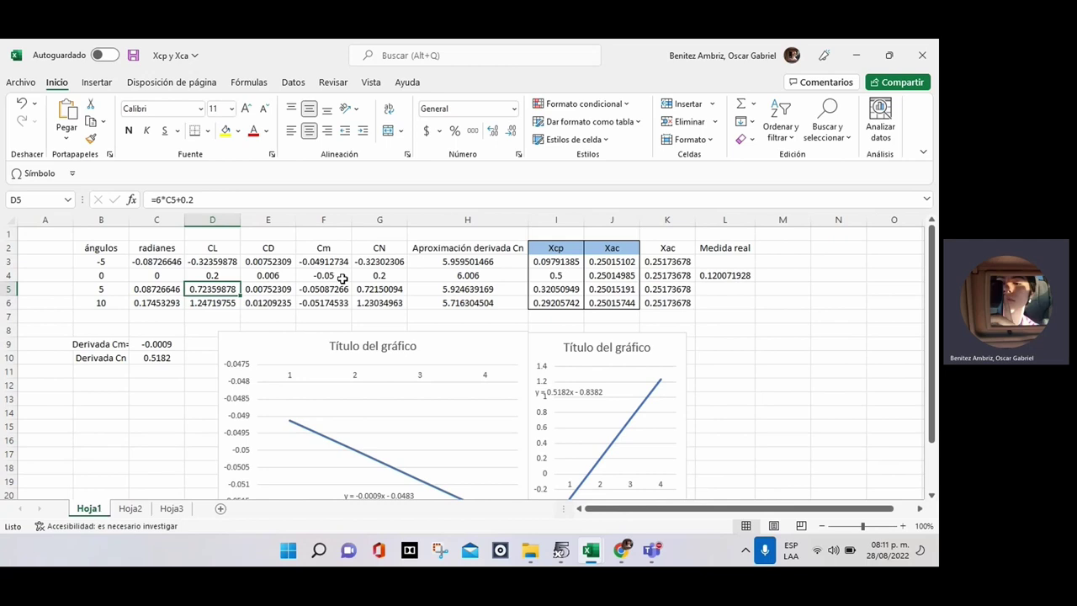
click(379, 275)
click(326, 262)
click(381, 262)
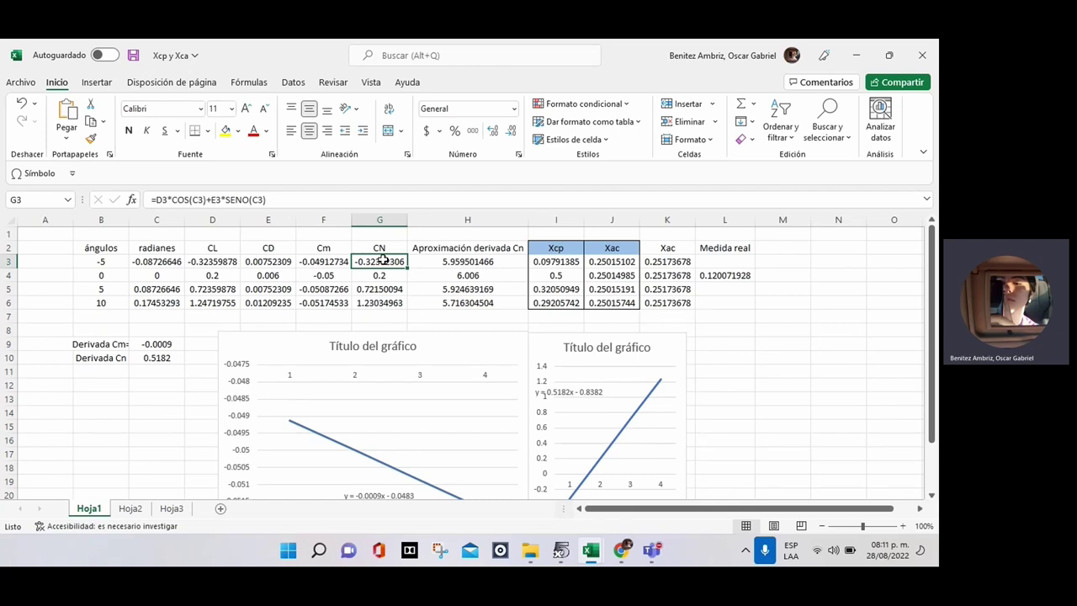
click(235, 261)
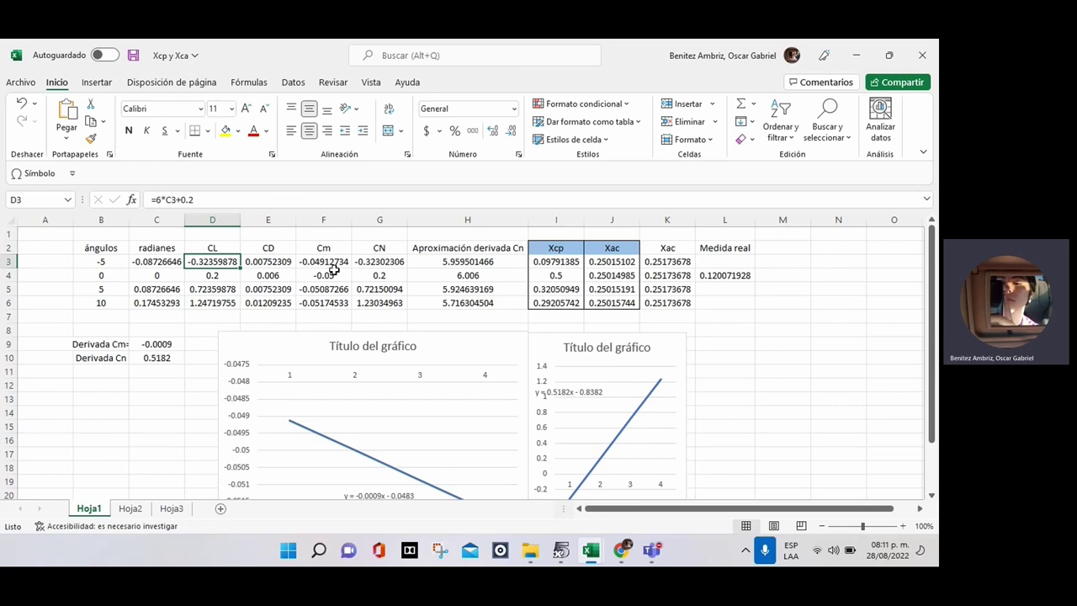
click(530, 265)
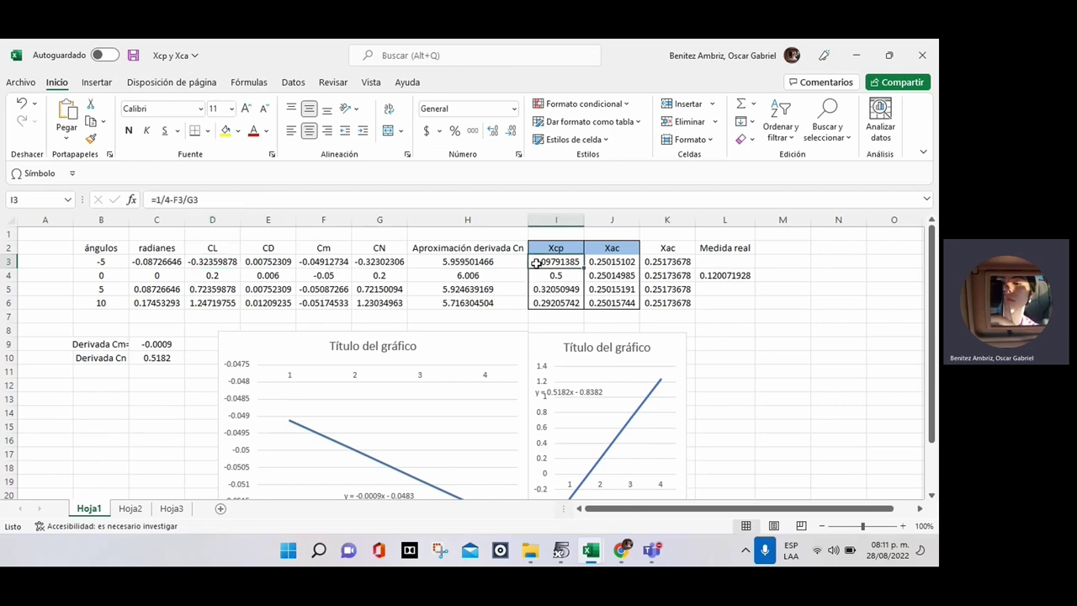
Step: Examine the Xac values for all four angles and the formula behind the Medida real cell
click(624, 261)
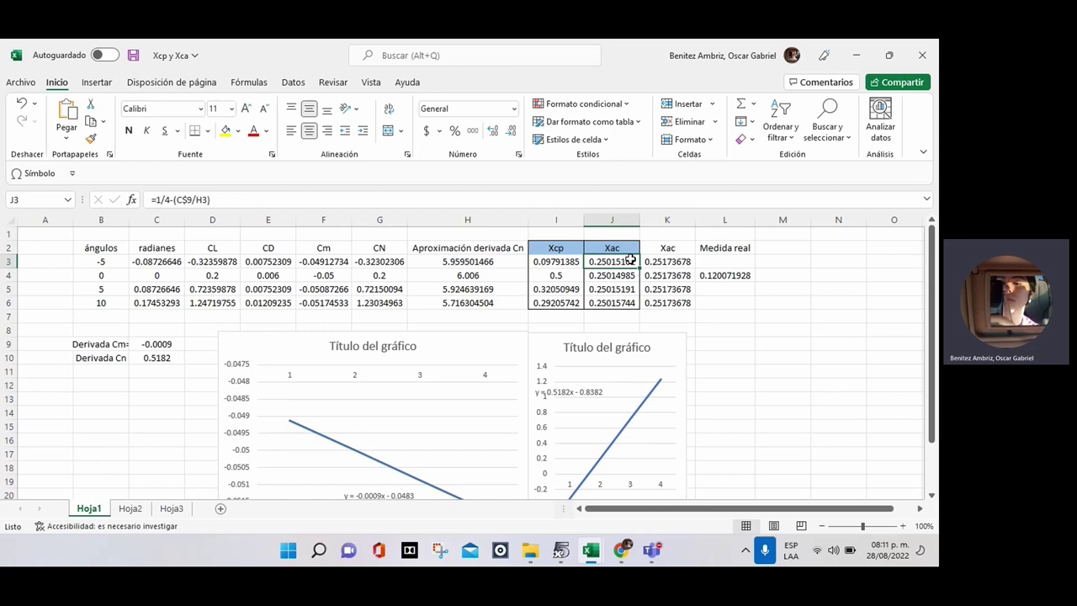
drag(637, 267, 632, 305)
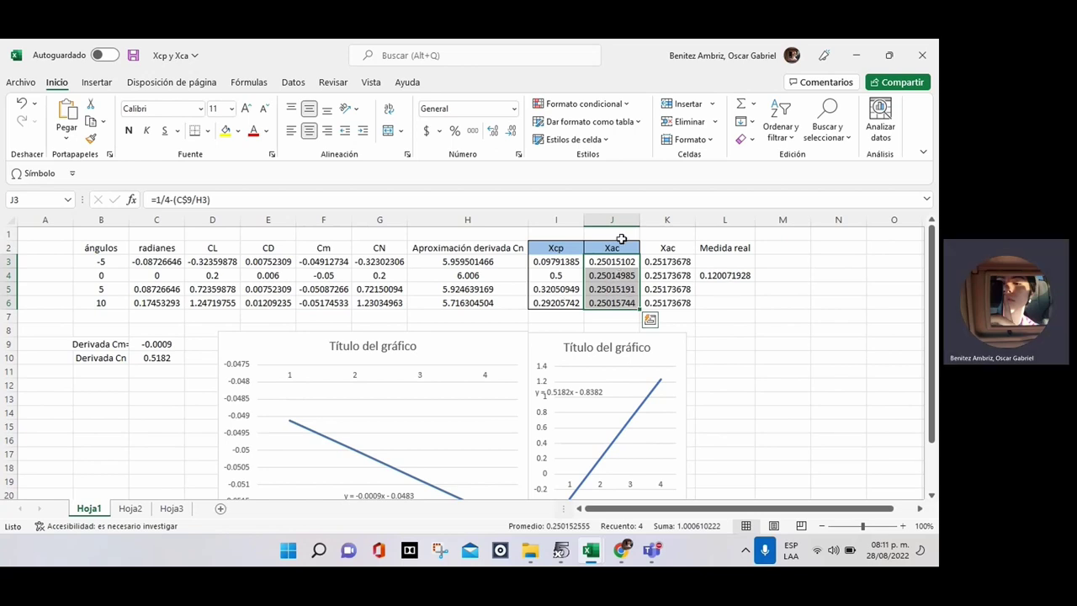
click(739, 273)
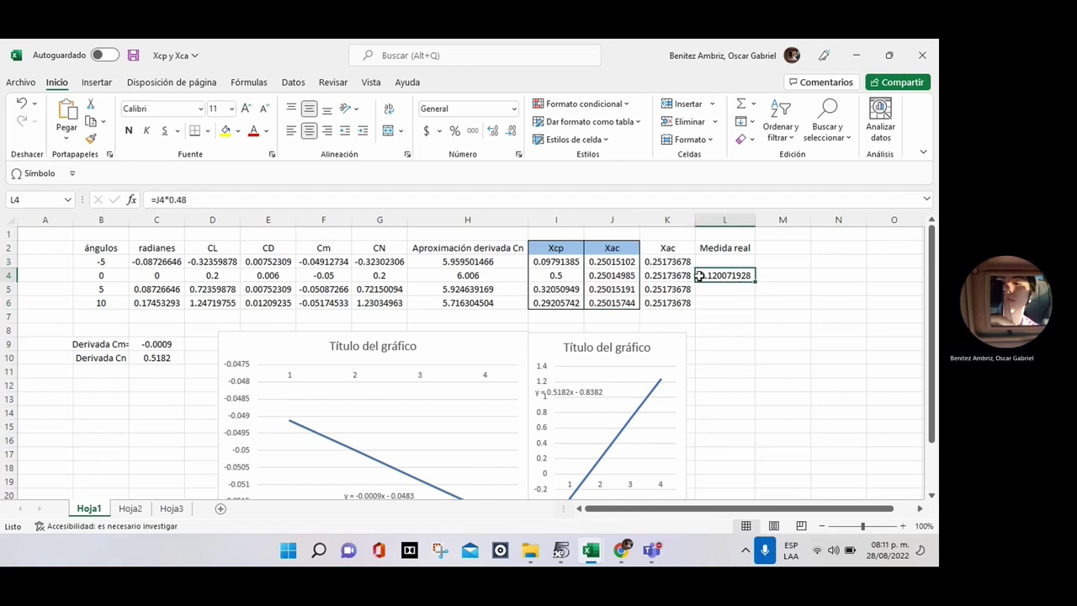
click(303, 287)
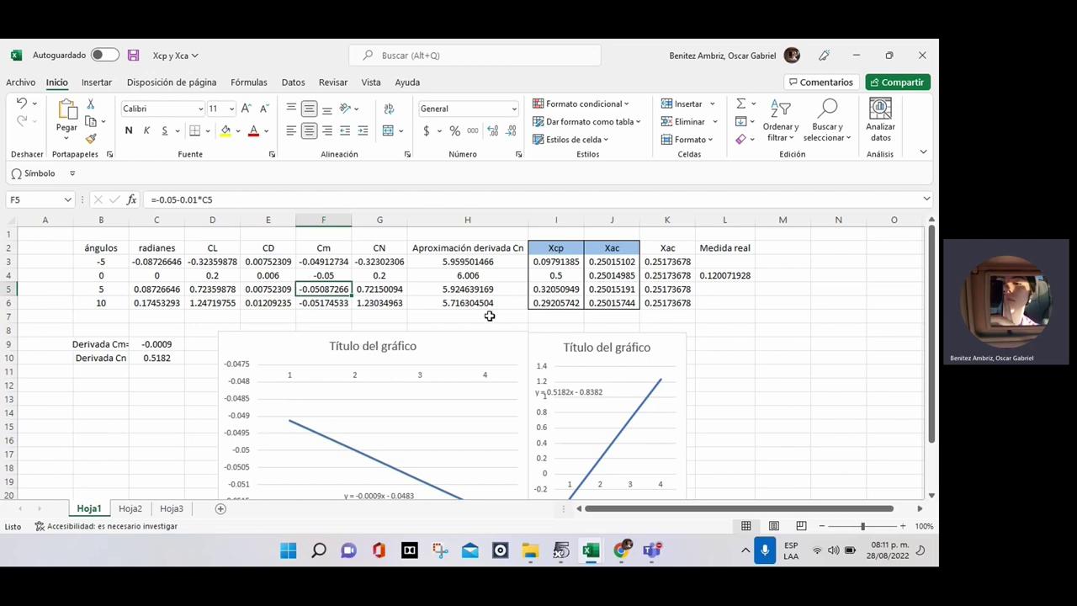
drag(614, 262, 621, 302)
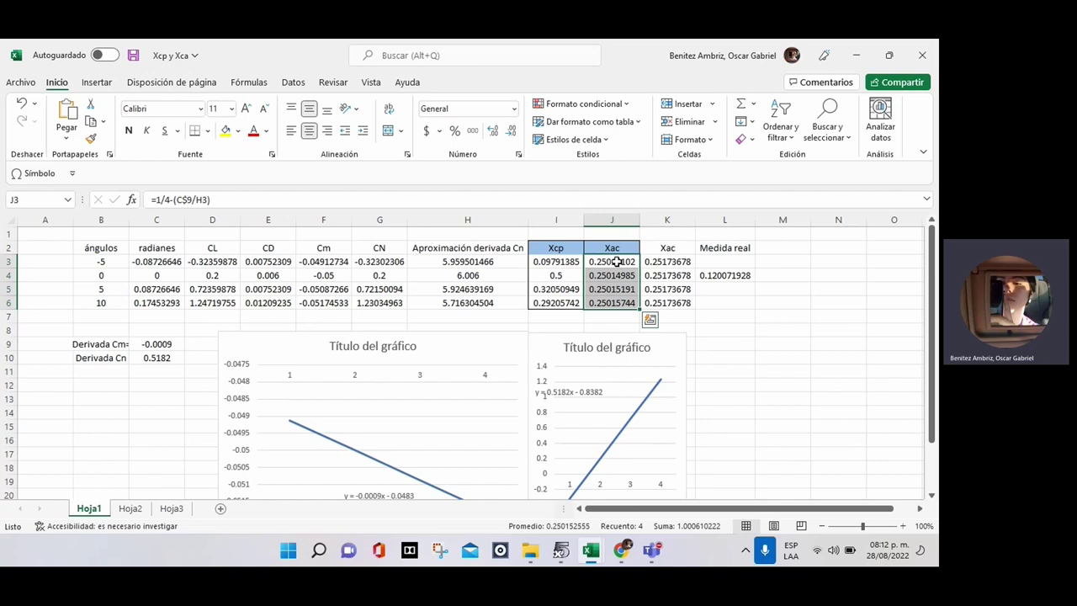
click(725, 276)
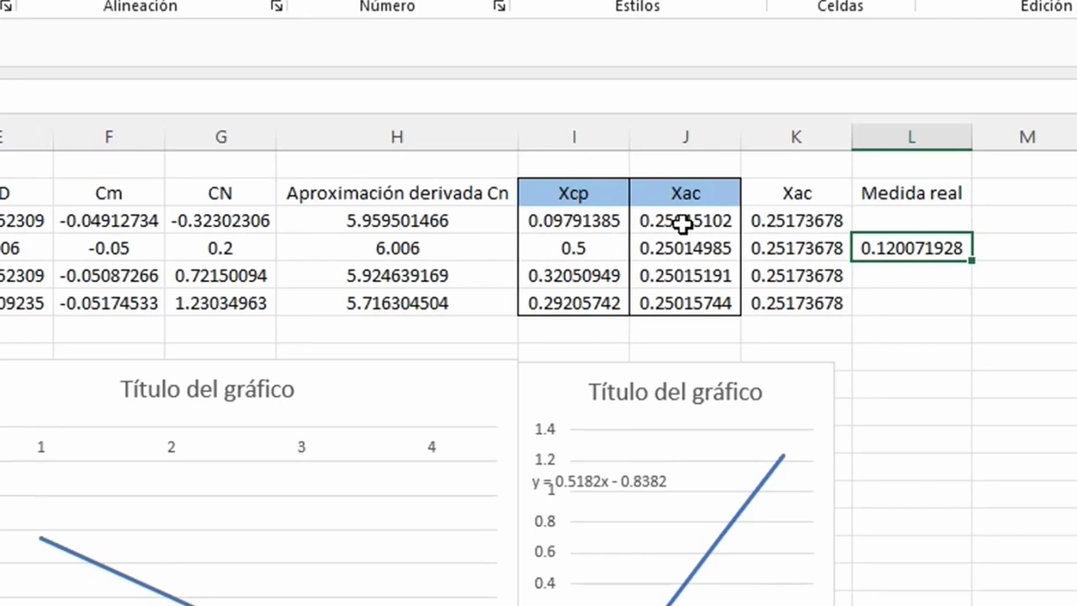
double_click(934, 246)
key(Return)
click(937, 246)
Step: Switch to xflr5 and replace the F/s=q.Cp pressure forces on the wing with the Cp distribution
click(642, 605)
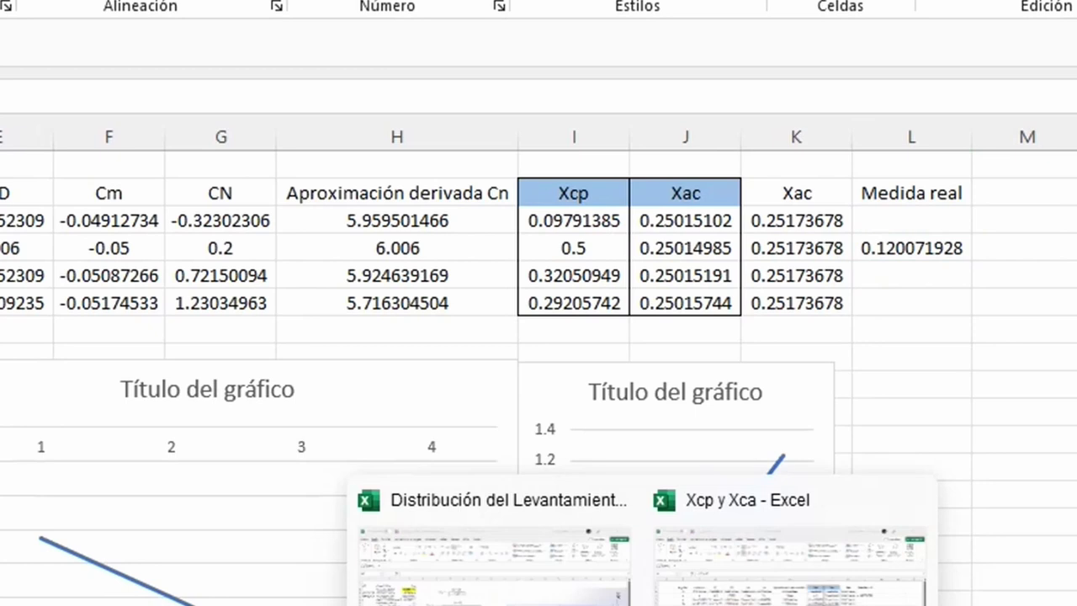
mouse_move(493, 551)
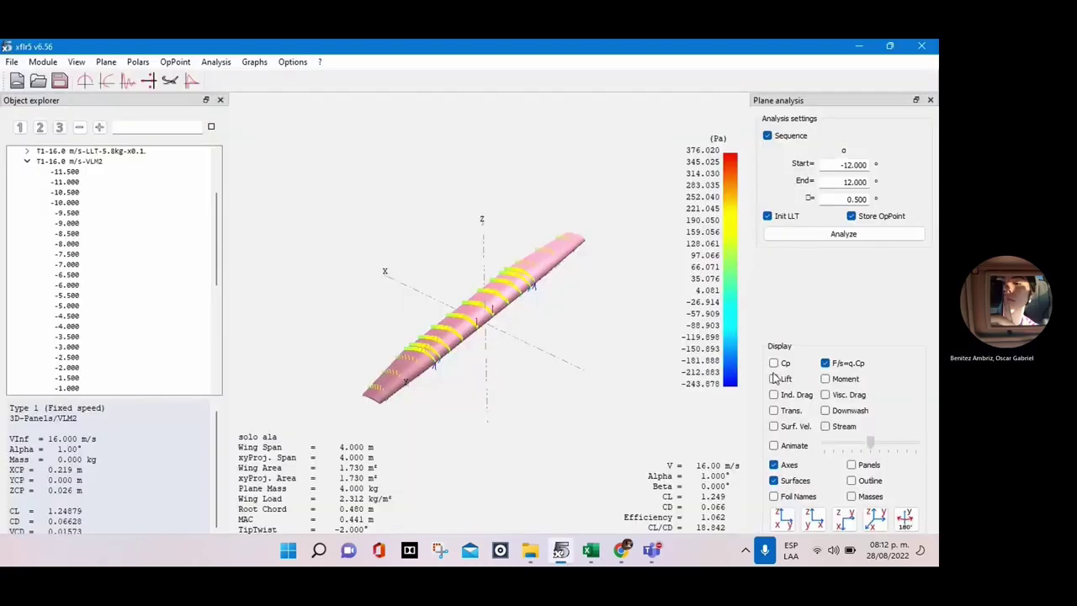
click(775, 364)
click(826, 364)
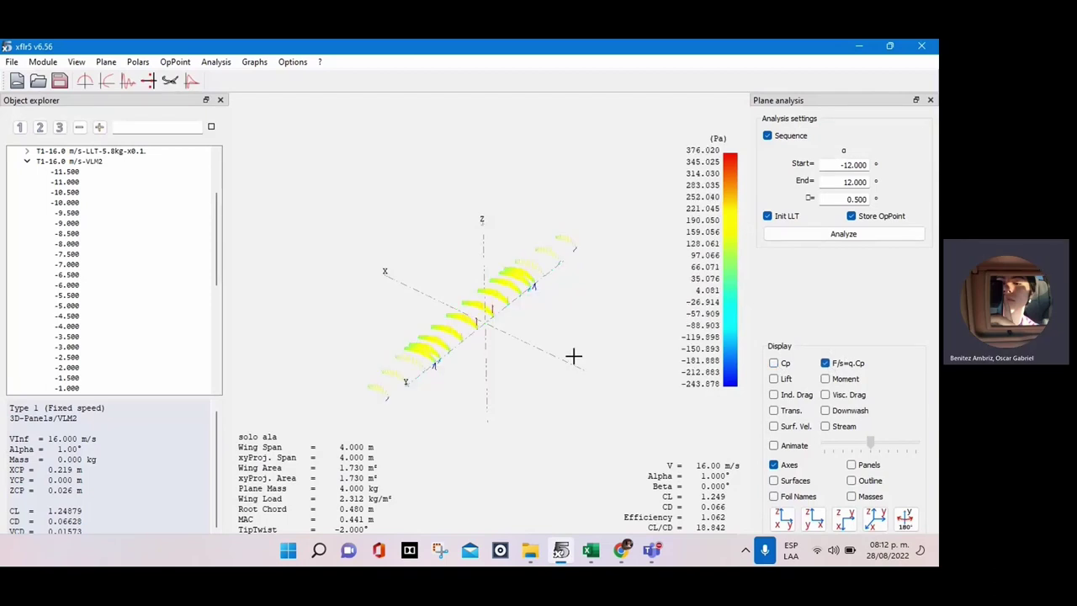
click(826, 364)
click(775, 364)
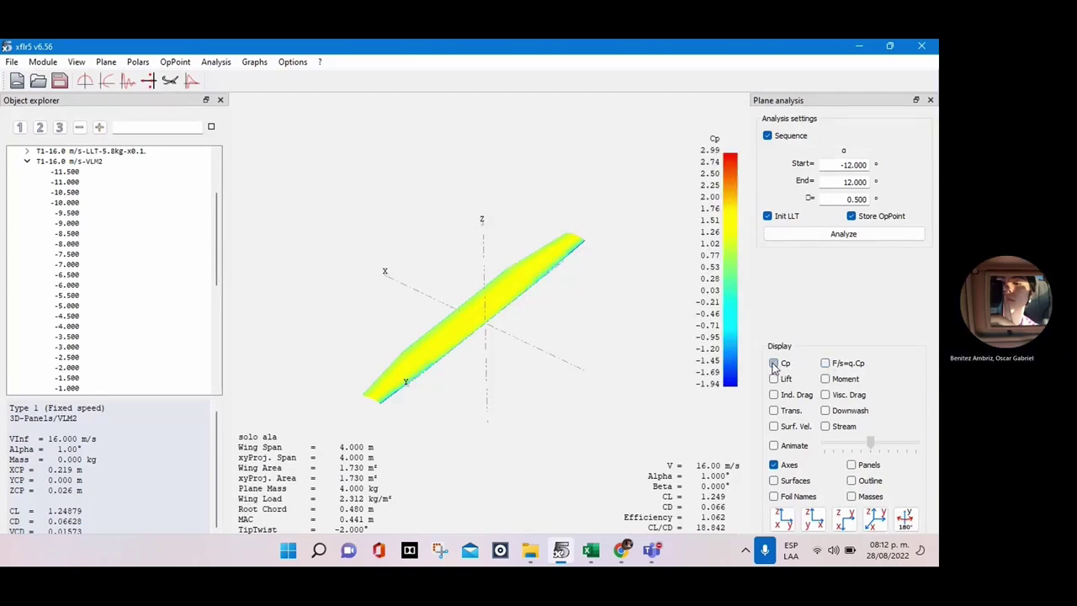
Step: Display the alpha 5.000° operating point and examine its Cp distribution over the wing
click(503, 345)
drag(503, 345, 522, 295)
scroll(97, 266, down, 2)
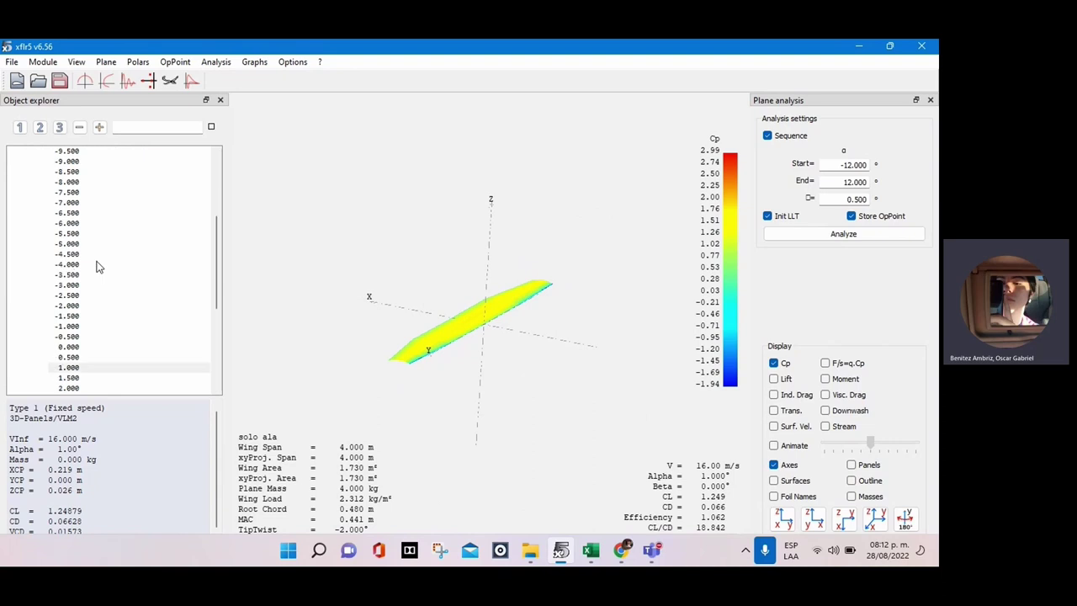
scroll(91, 337, down, 3)
click(92, 368)
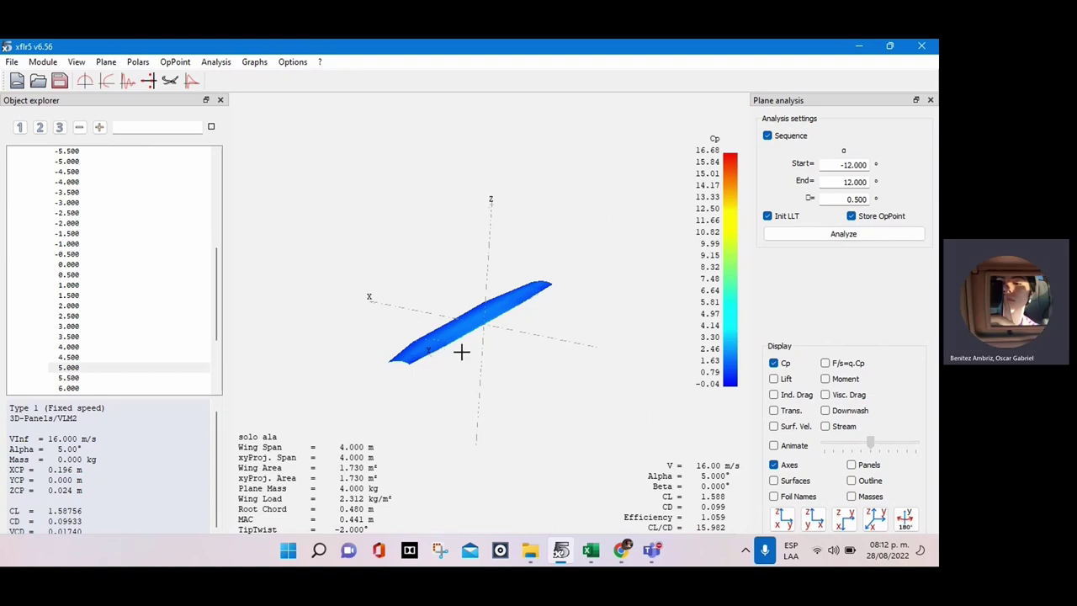
drag(462, 351, 483, 380)
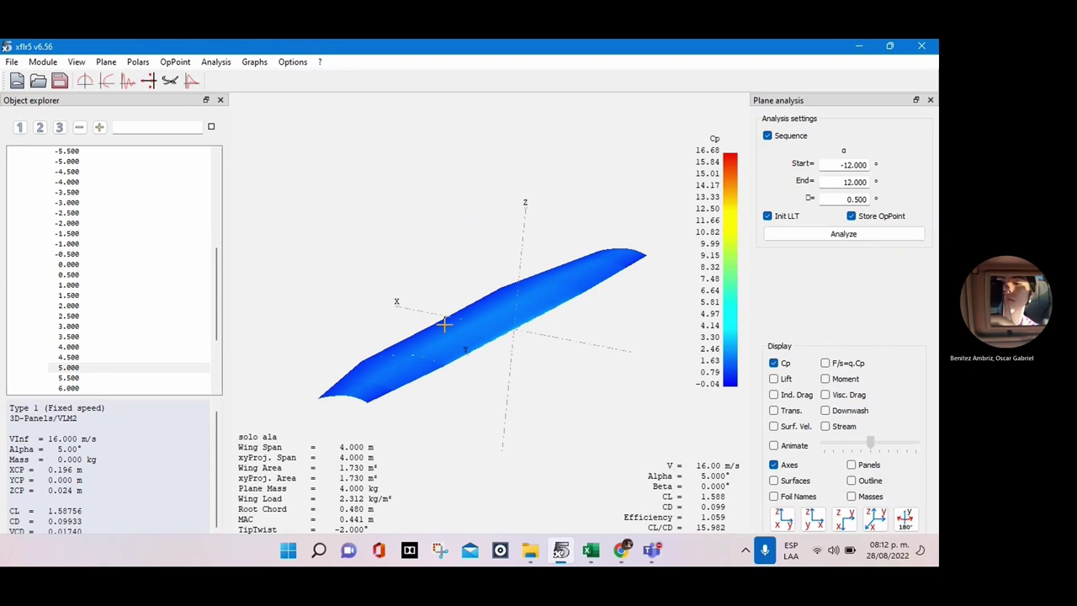
drag(412, 355, 440, 354)
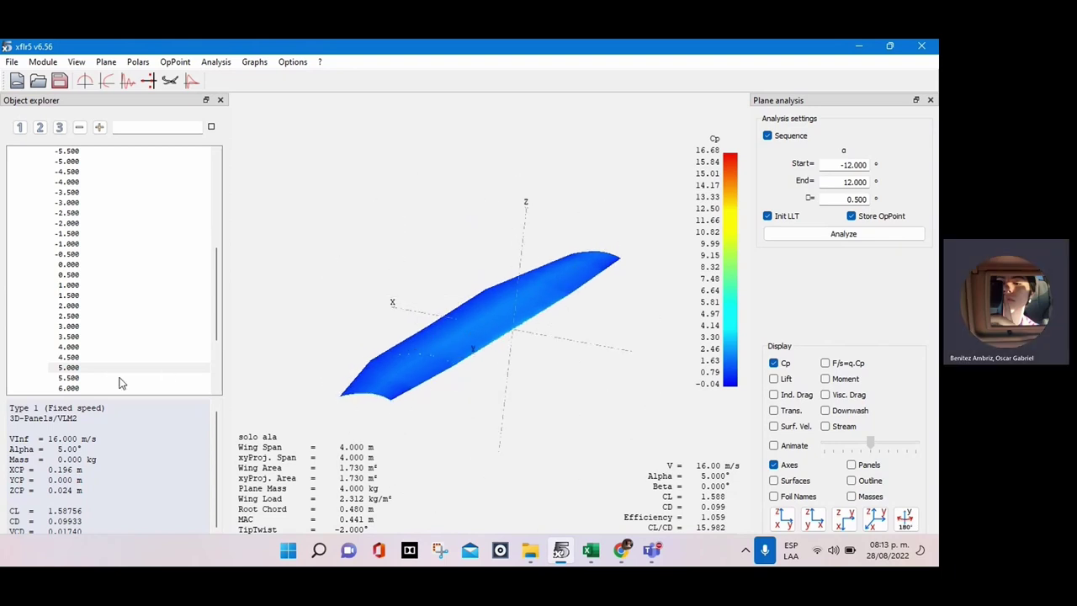
Step: Compare the Cp distributions at higher angles of attack, including alpha 6.500°, 9.000°, 9.500° and 11.000°
scroll(120, 379, down, 2)
click(74, 315)
click(76, 337)
scroll(77, 336, down, 2)
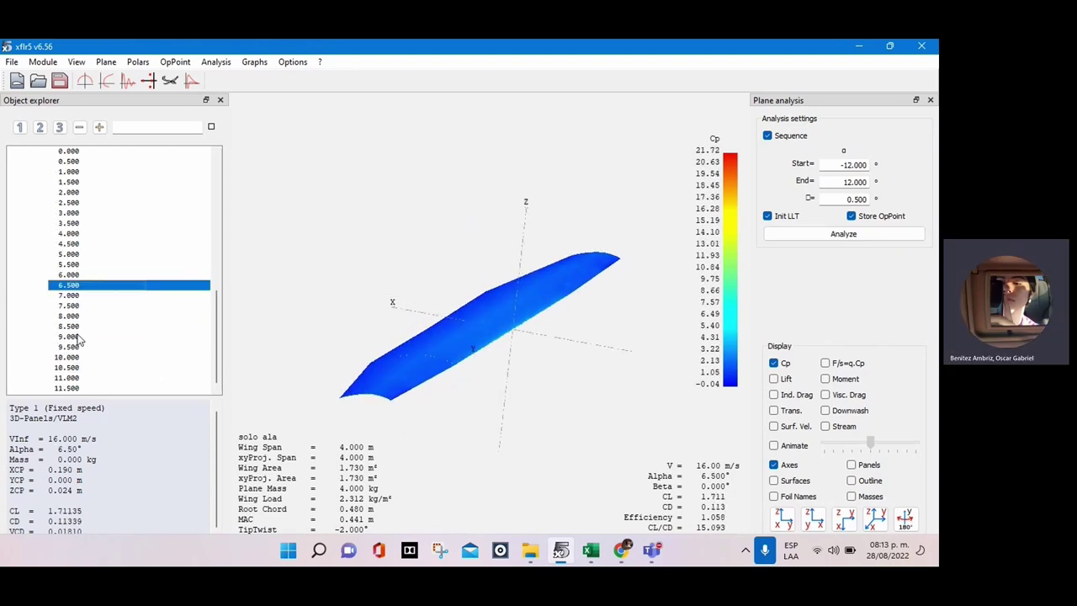
click(78, 337)
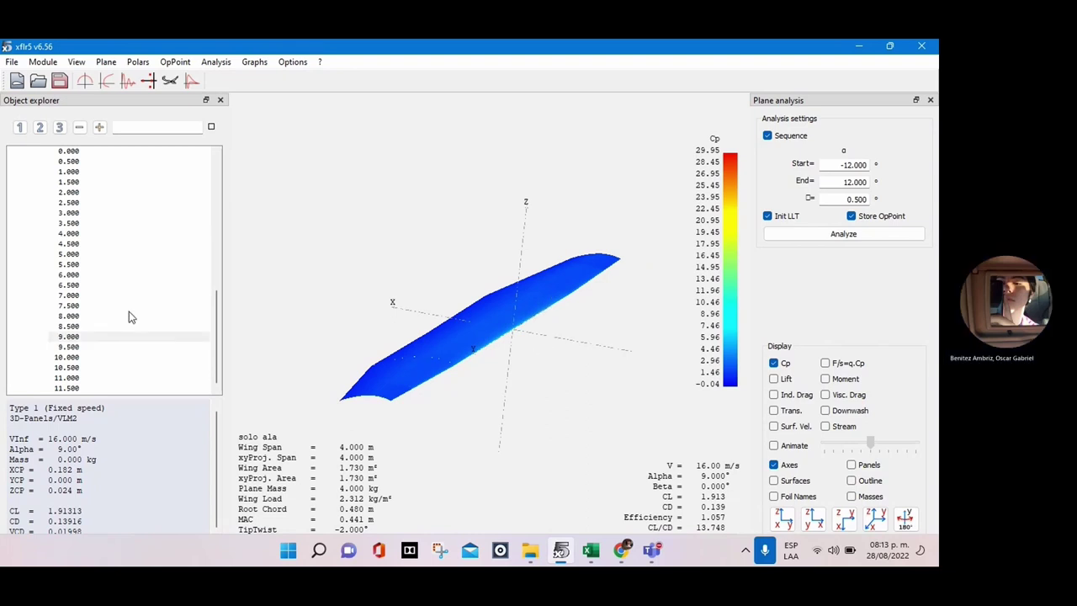
click(86, 348)
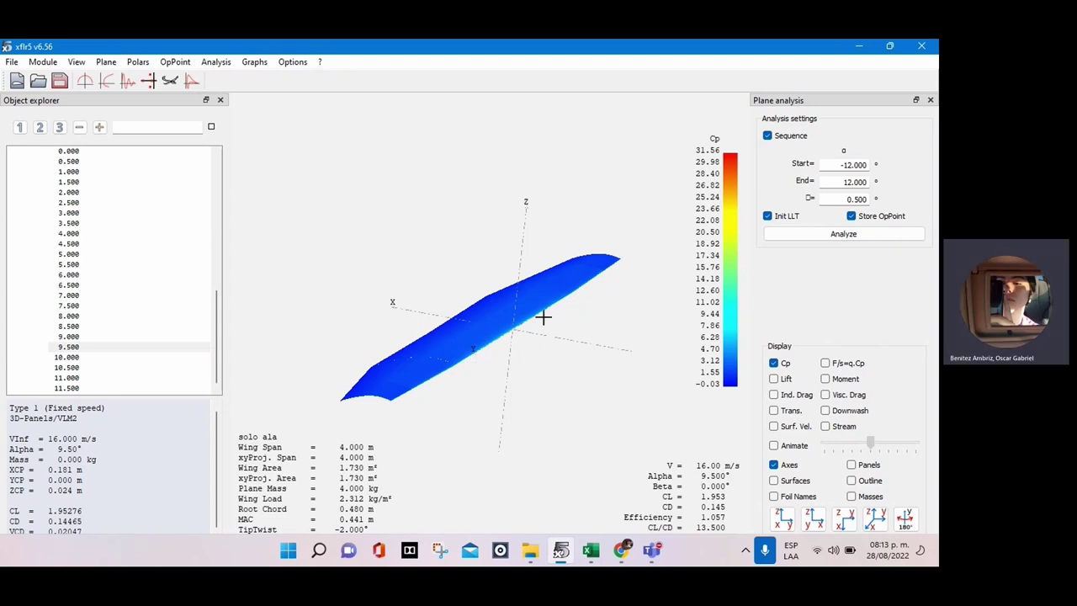
click(99, 378)
Step: Display the alpha -11.000° operating point of the solo ala VLM2 polar and examine its Cp distribution up close
scroll(98, 269, up, 10)
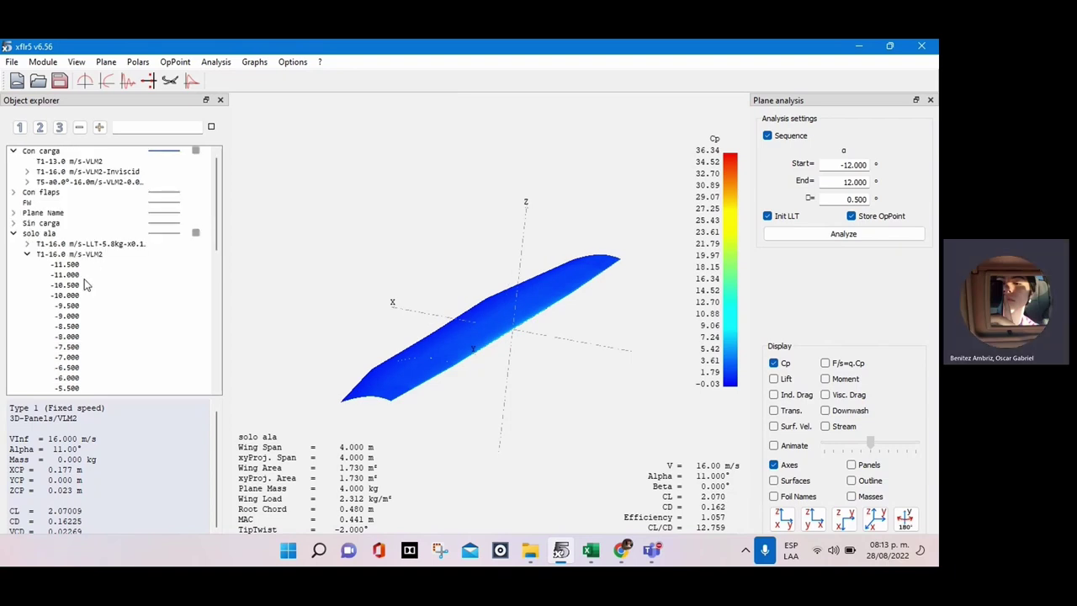
click(83, 277)
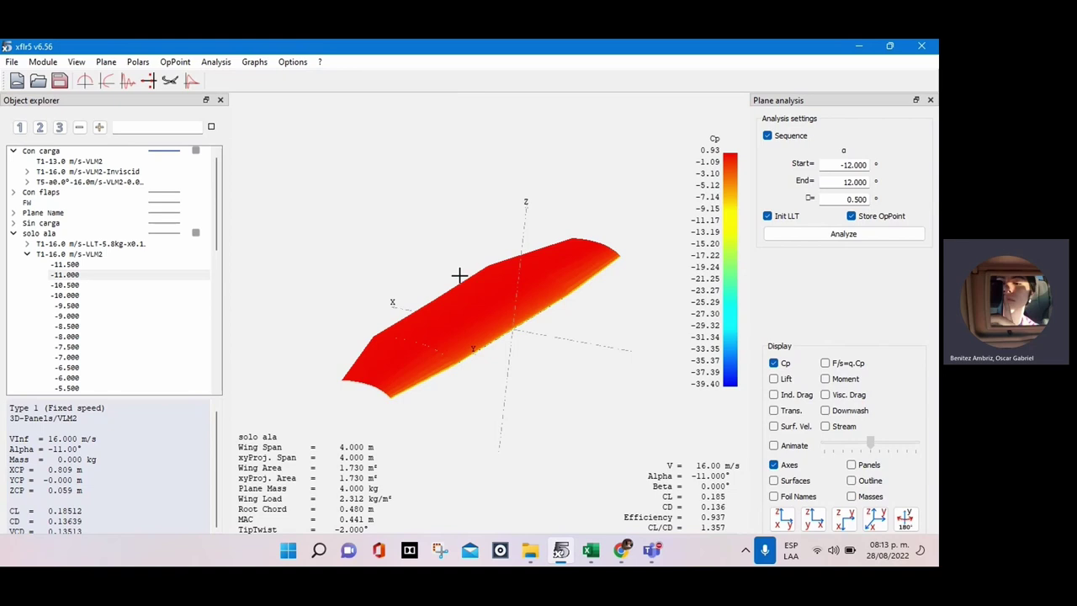
drag(428, 315, 516, 242)
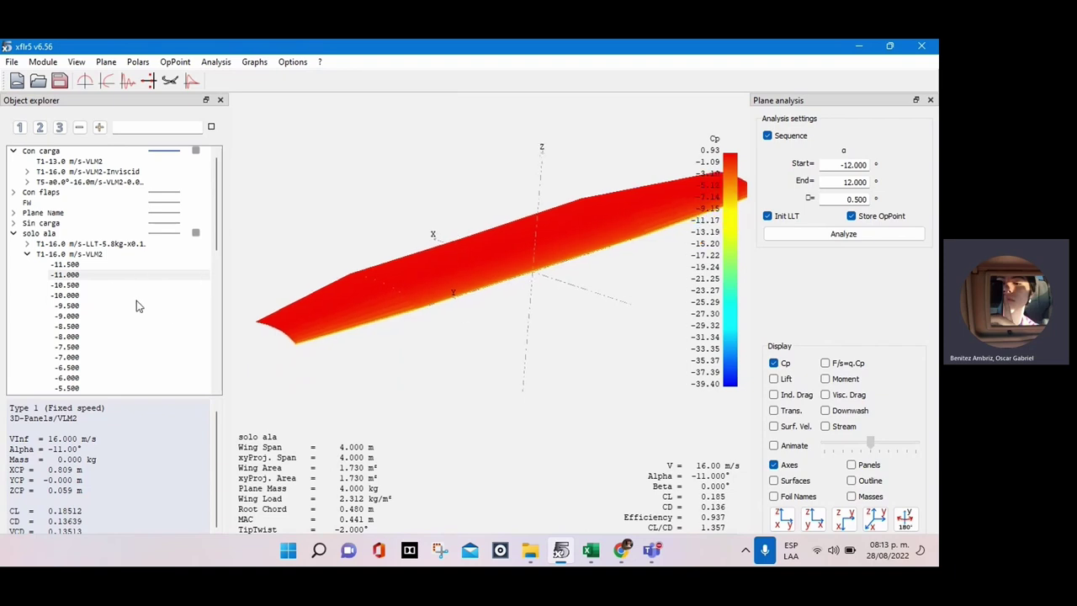
Step: Select the alpha -10.000° operating point, hide the surface velocities and animate the bare wing through the angles of attack
click(136, 297)
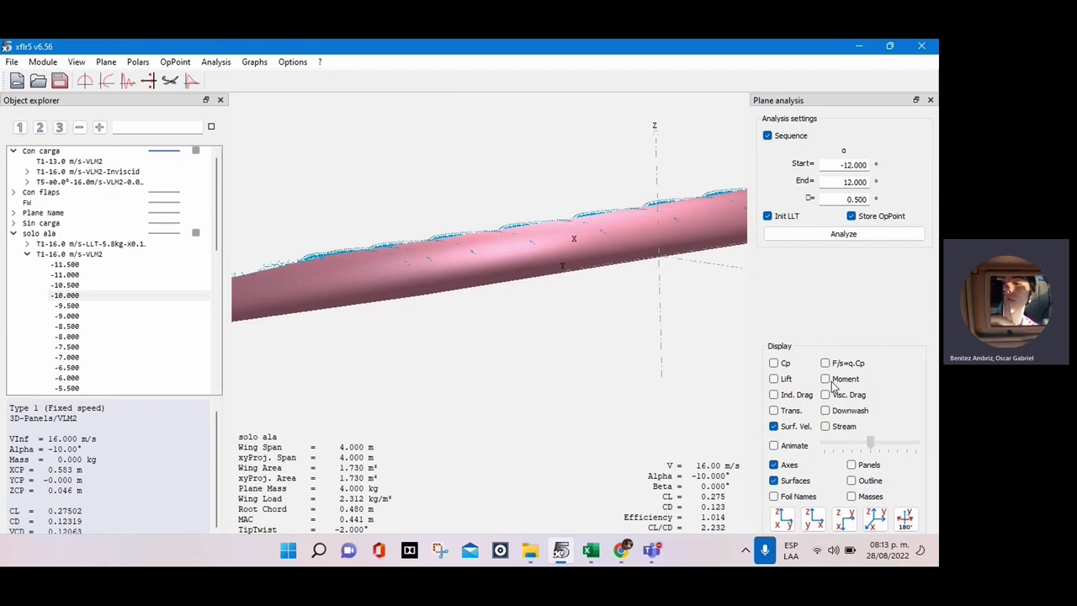
click(773, 427)
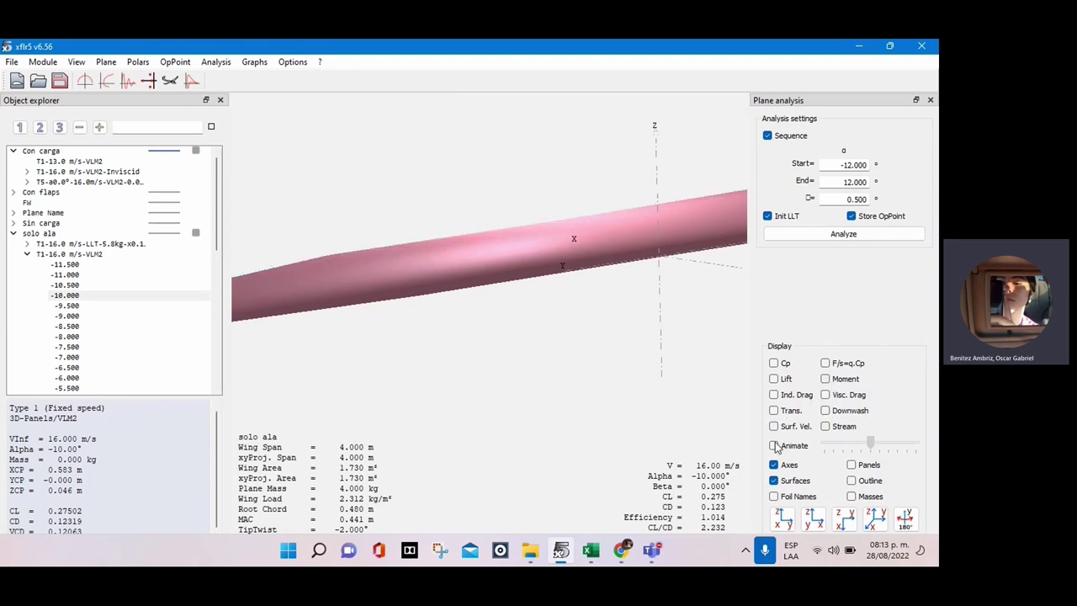
click(774, 445)
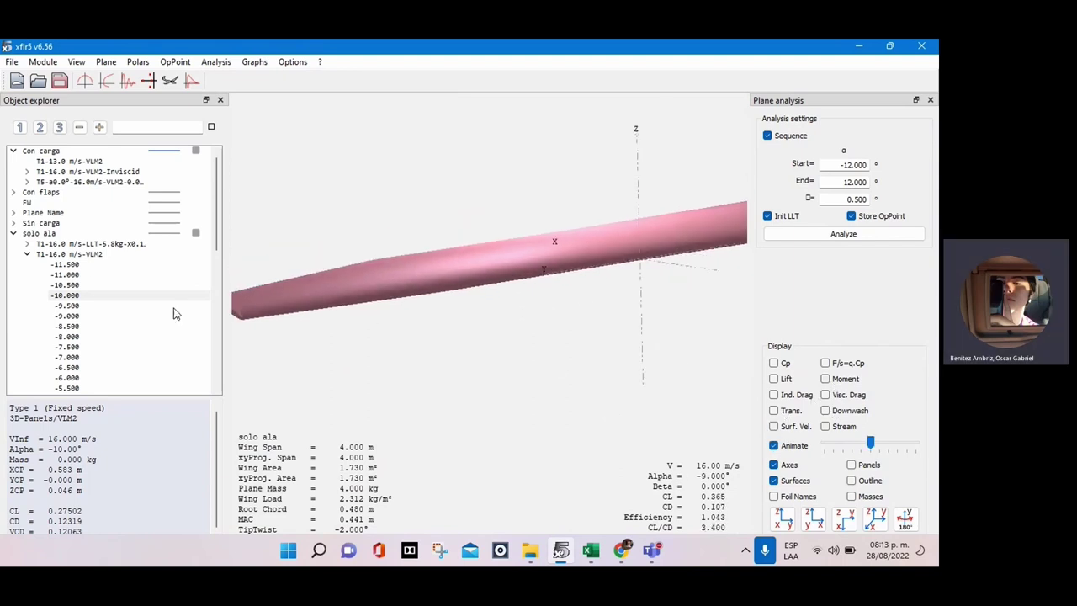
scroll(175, 313, down, 2)
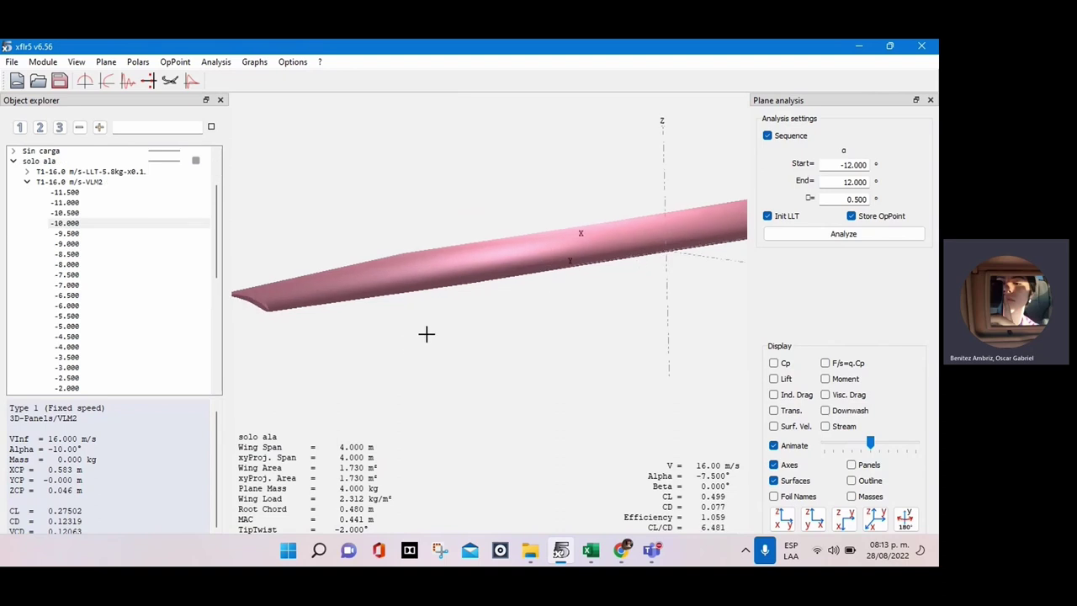
click(845, 518)
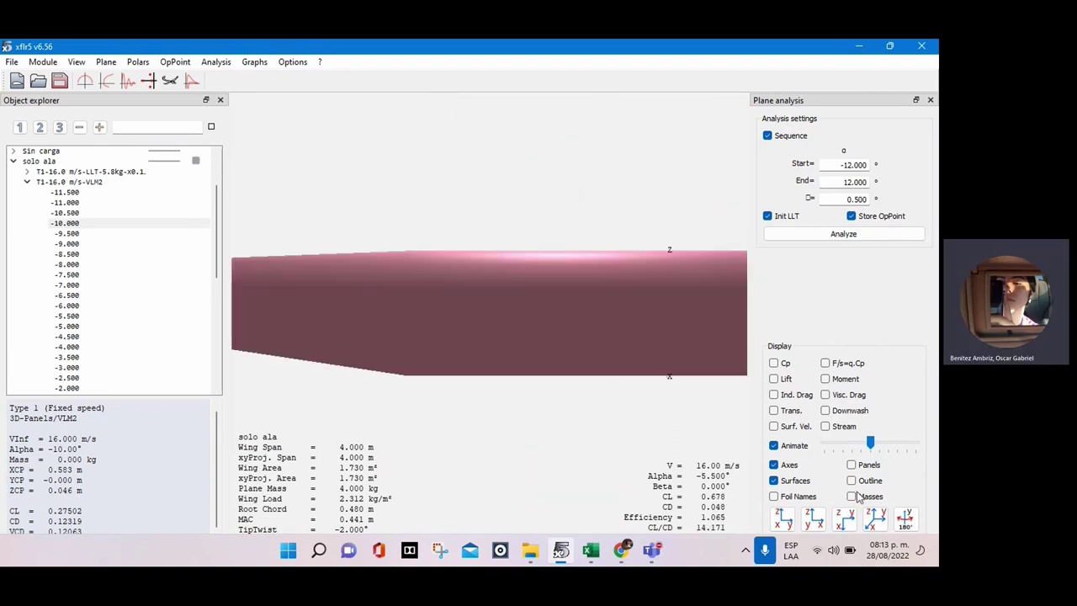
Step: Show the streamlines around the solo ala wing, stop the operating-point animation, and view the wing in perspective
drag(656, 421, 570, 356)
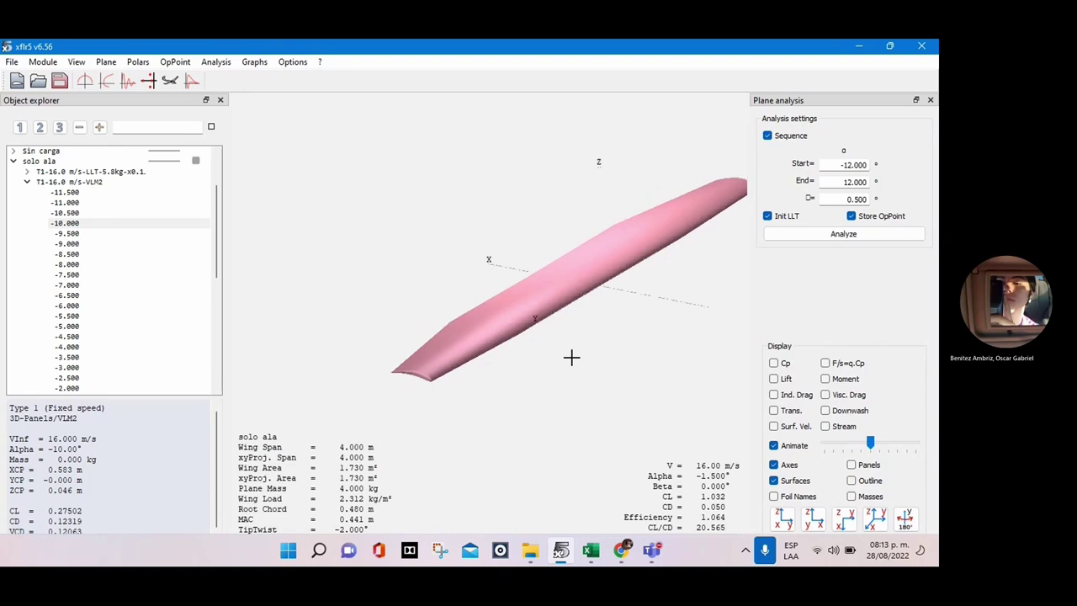
click(825, 426)
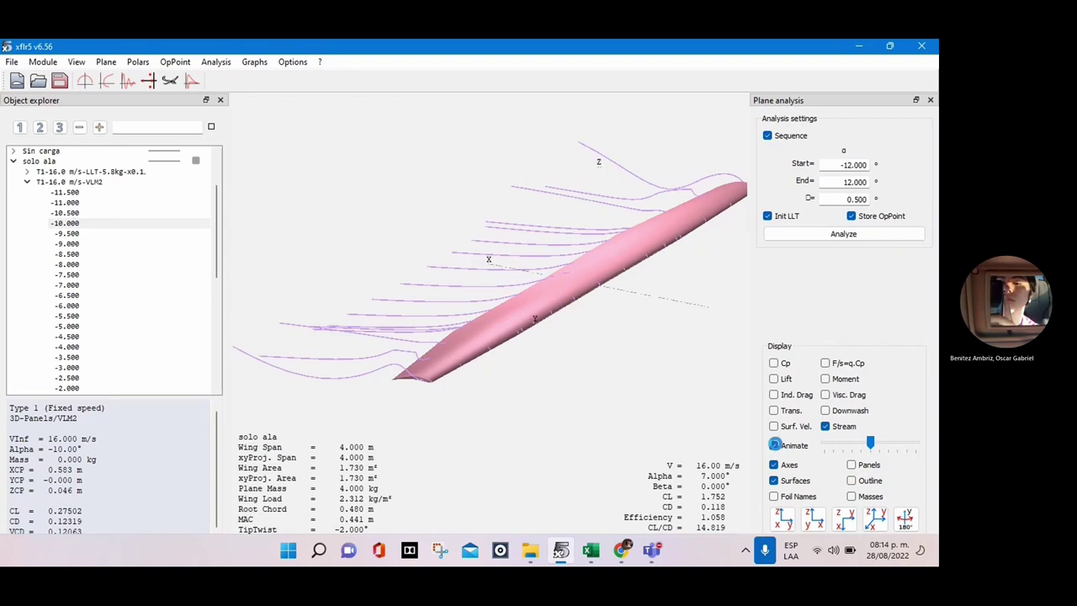
click(774, 445)
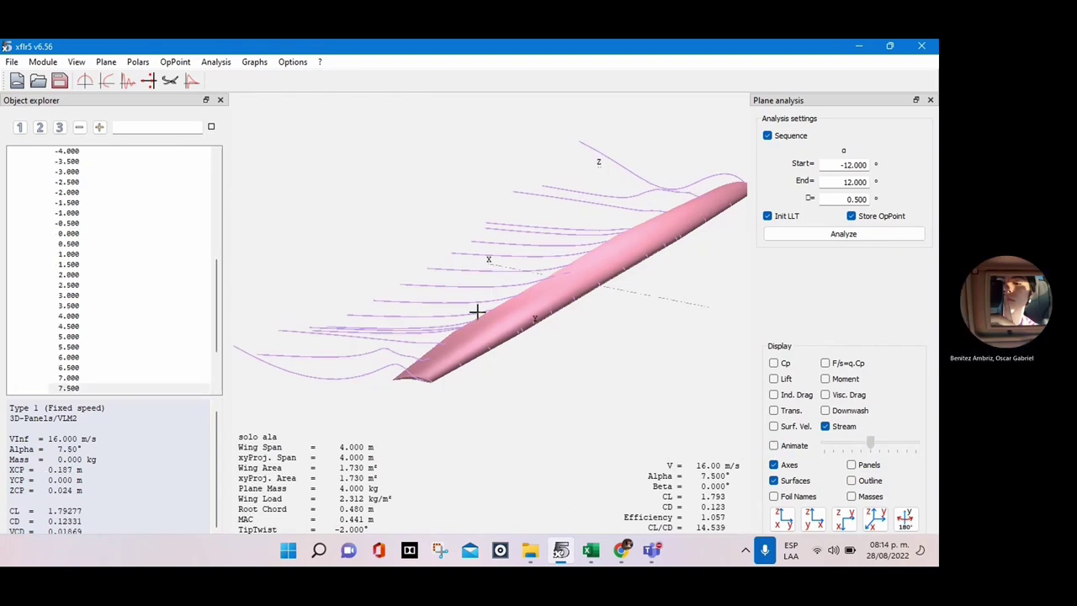
drag(412, 325, 344, 308)
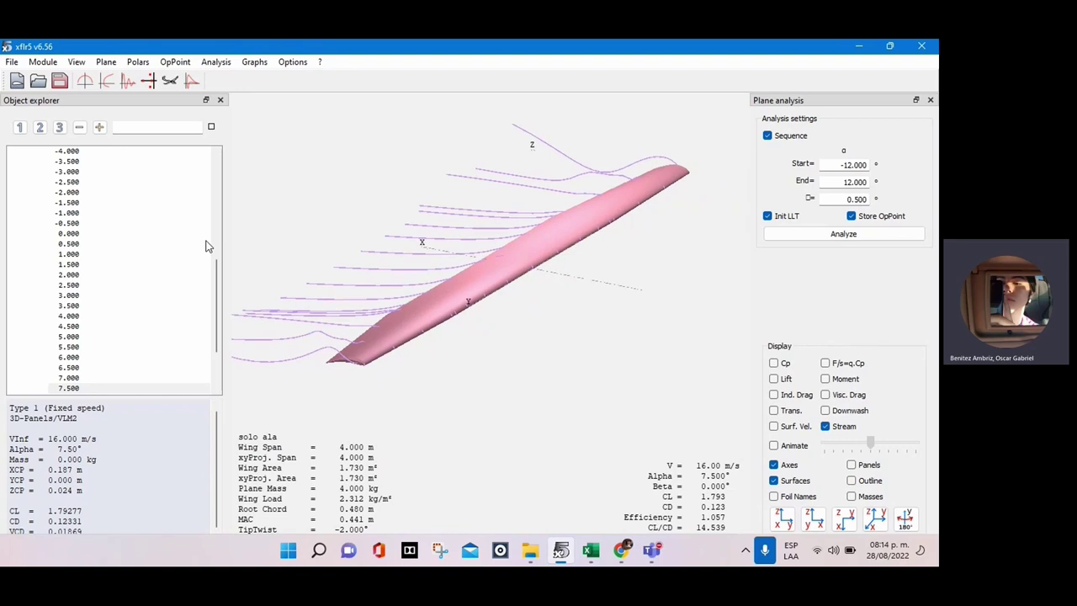
drag(488, 279, 488, 285)
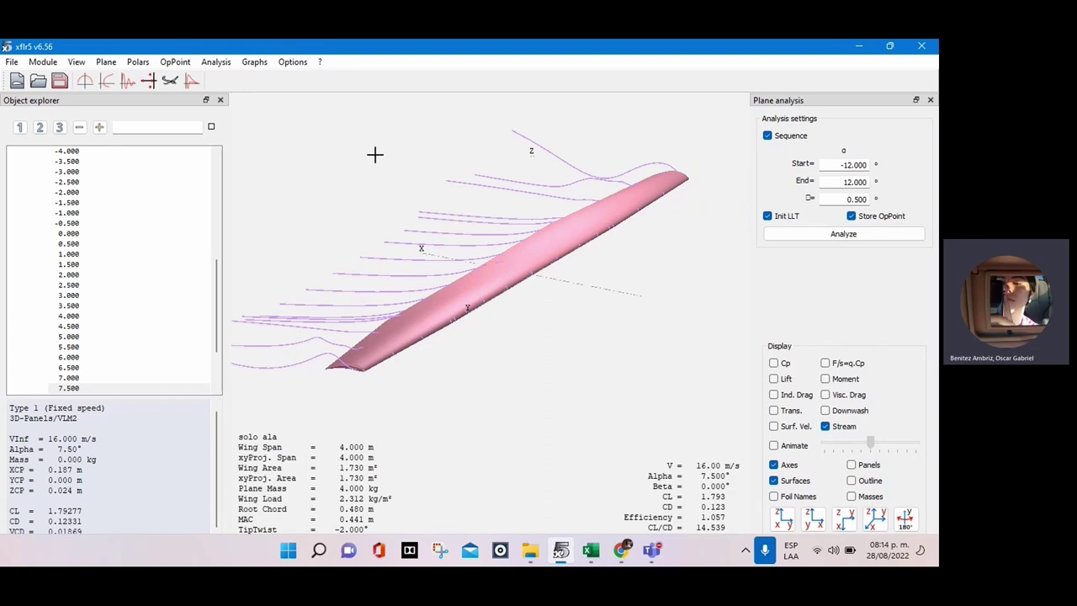
drag(582, 243, 569, 258)
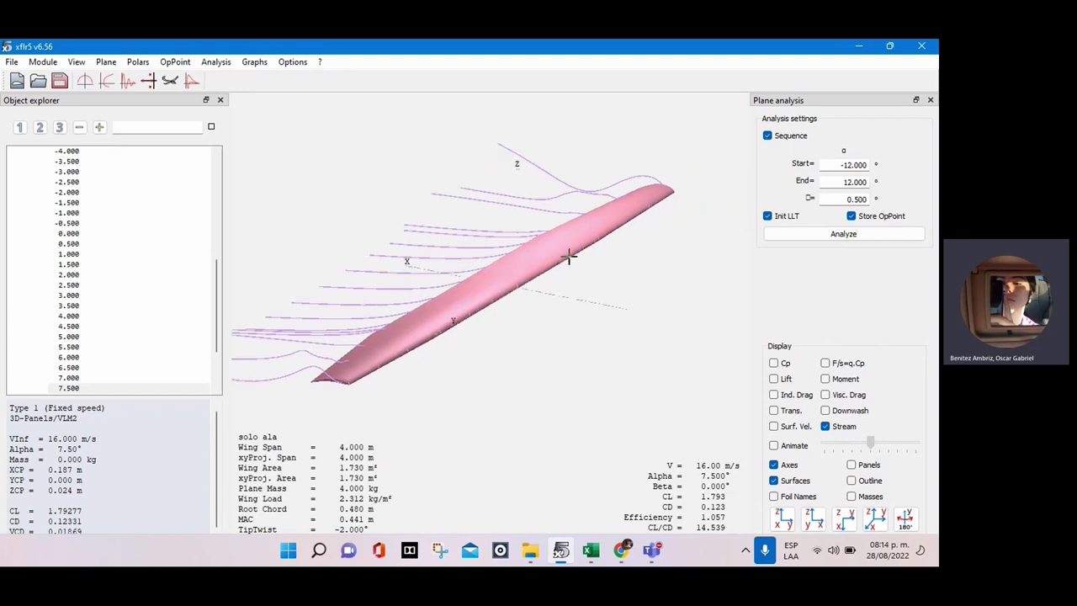
Step: Start exporting the results of solo ala's T1-16.0 m/s-VLM2 polar as a CSV file and cancel the export
scroll(152, 255, up, 9)
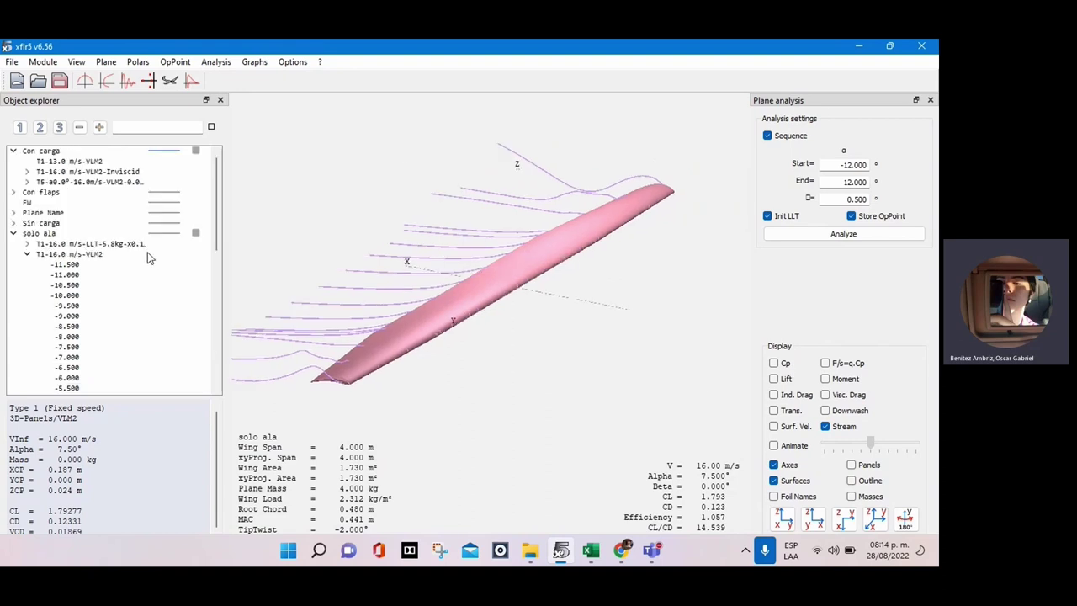
click(25, 254)
right_click(71, 256)
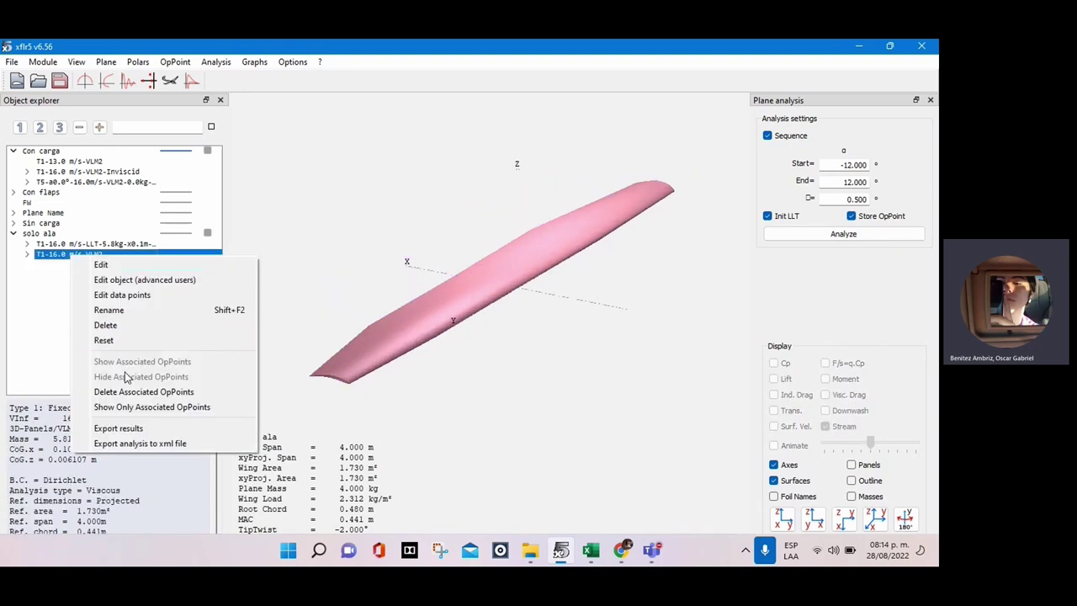
click(130, 429)
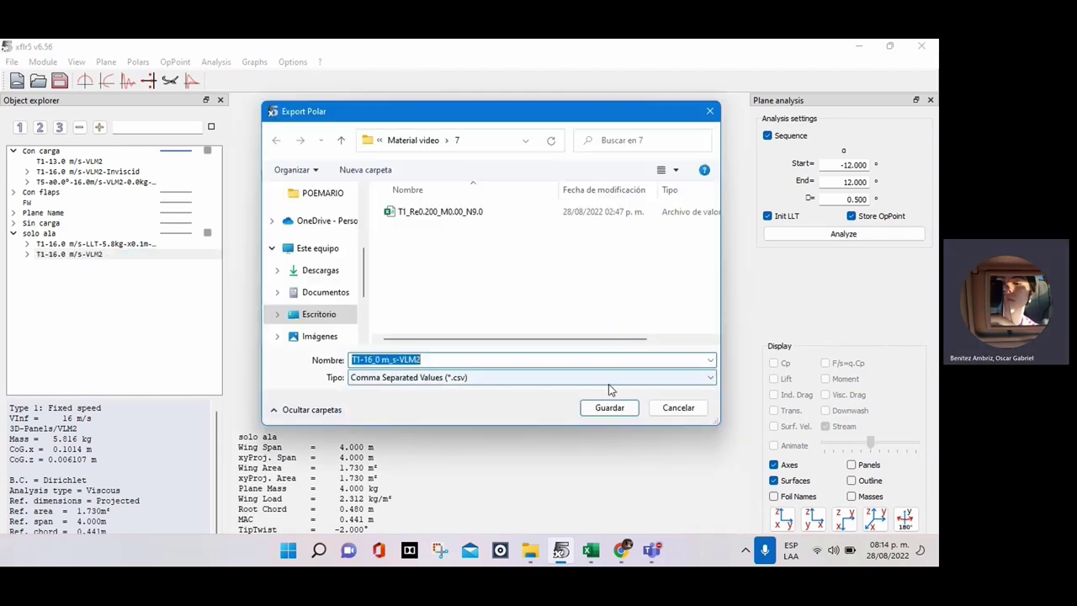
click(683, 407)
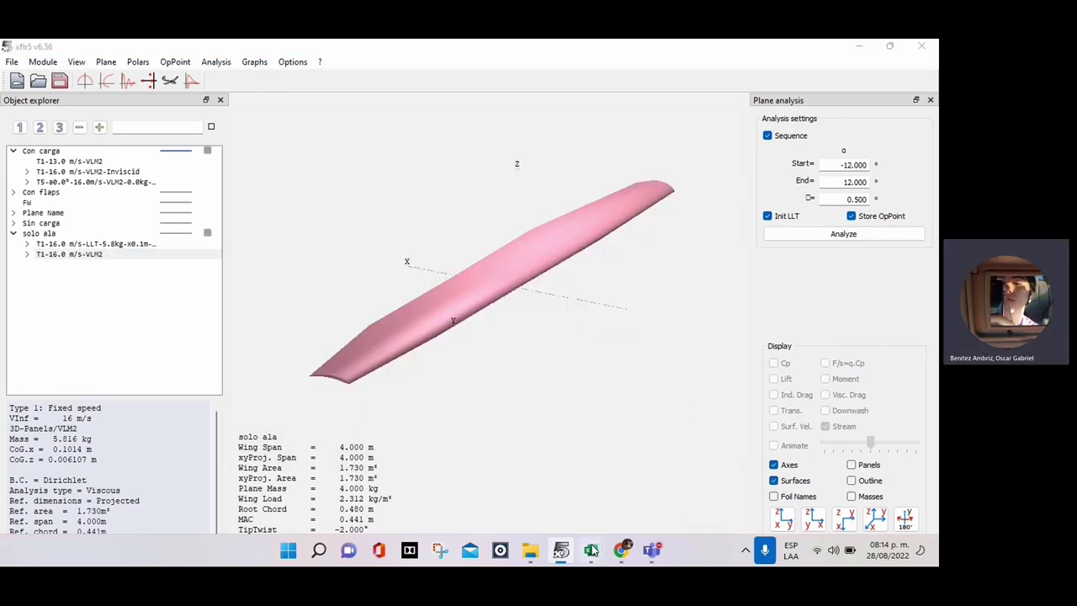
Step: Switch to the Distribución del Levantamiento-SAE workbook in Excel and examine the alpha and CL data and chart on the Slope sheet
mouse_move(590, 551)
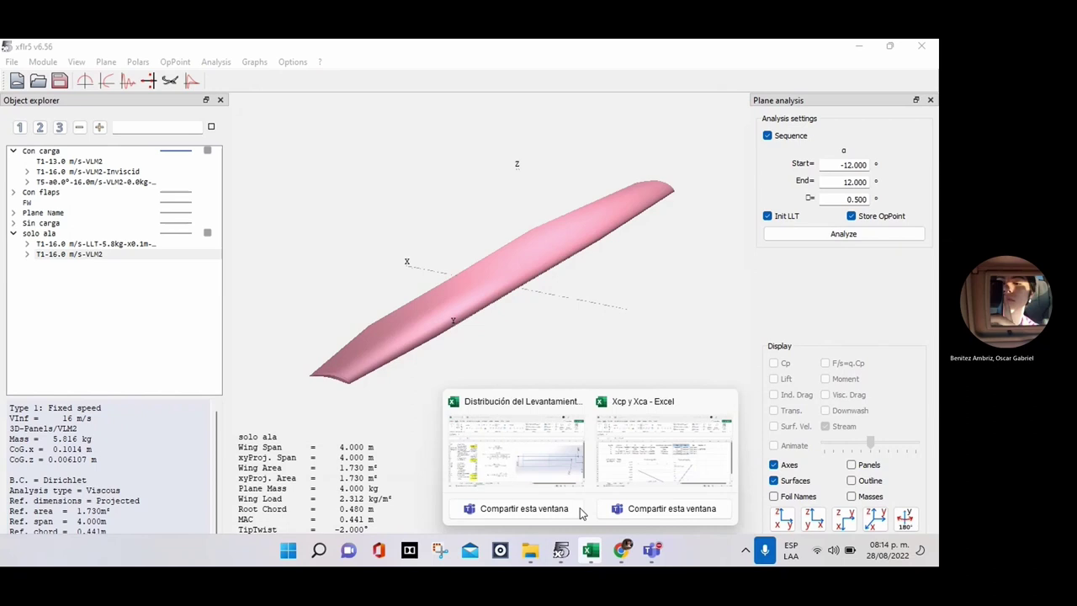
click(549, 458)
click(82, 509)
scroll(55, 327, up, 2)
click(58, 248)
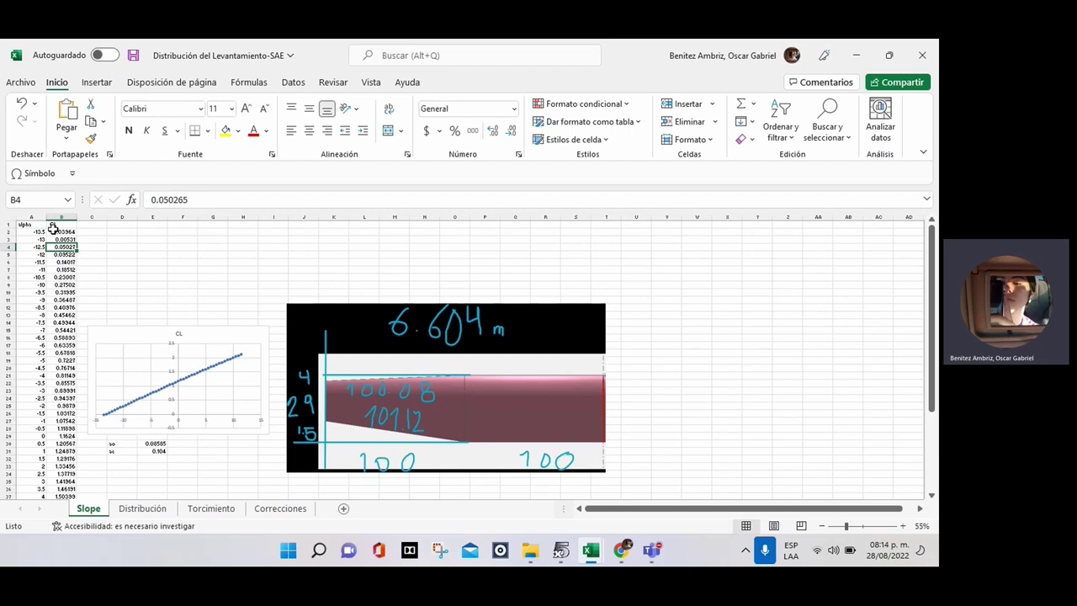
scroll(288, 288, up, 3)
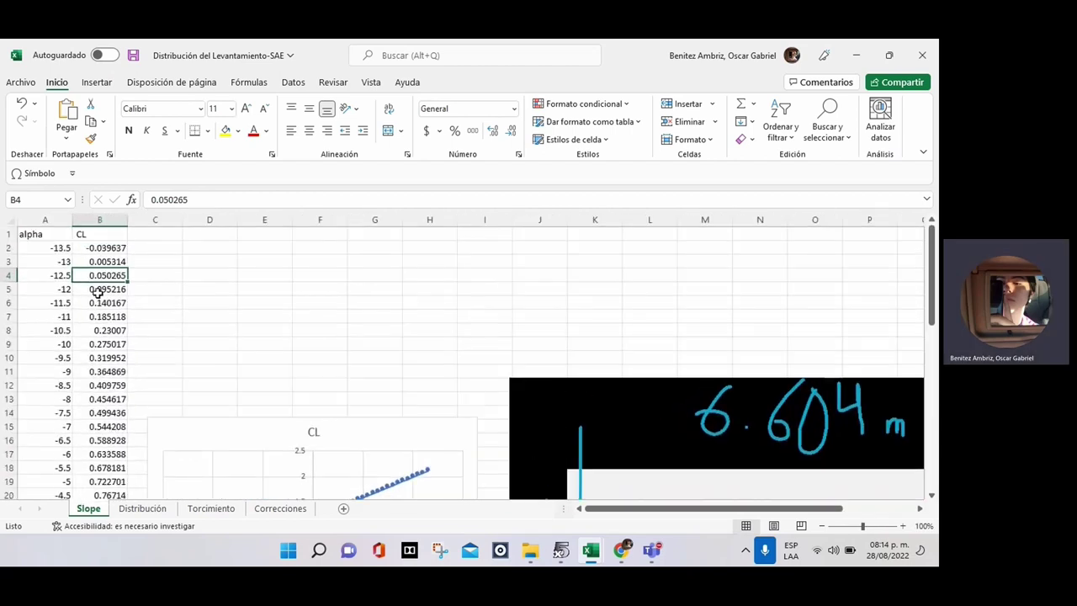
click(94, 249)
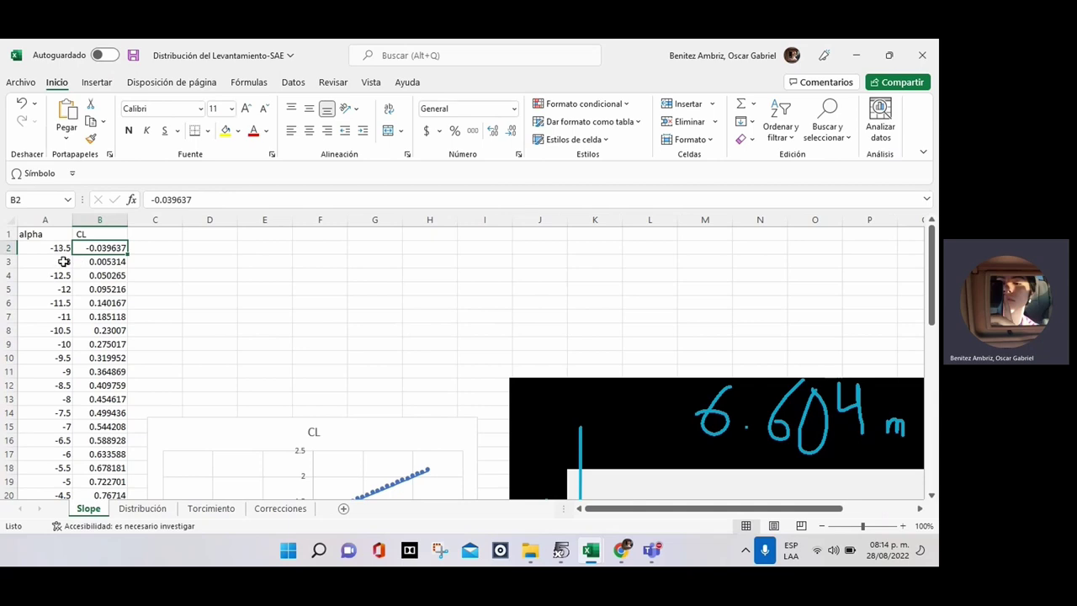
scroll(79, 290, down, 1)
scroll(79, 289, down, 3)
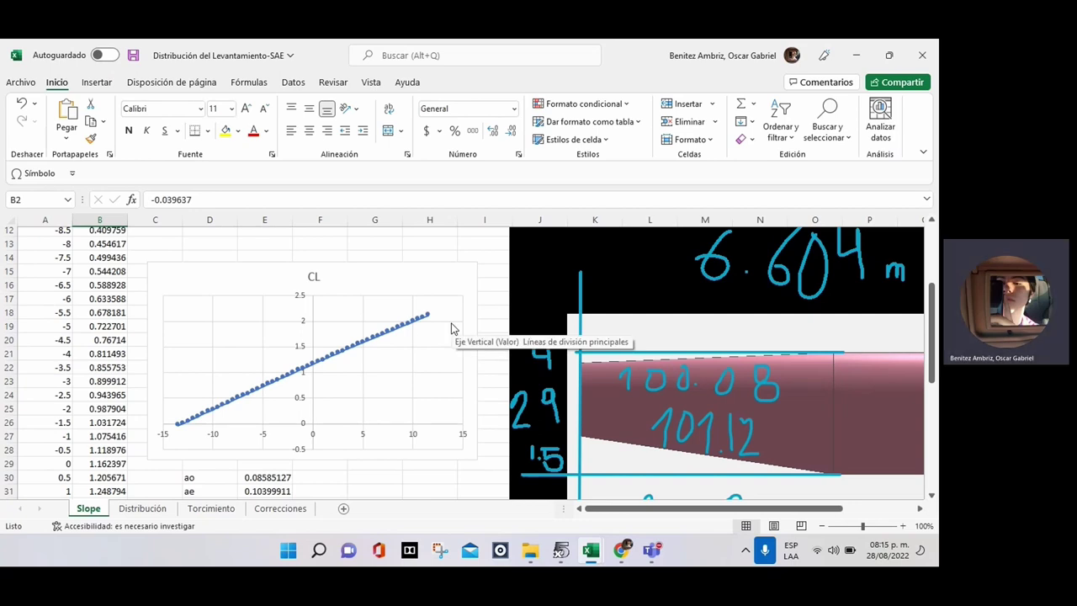
Step: Inspect the cells that calculate the slopes ao and ae below the CL chart, leaving their formulas as they are
scroll(450, 327, down, 2)
click(263, 411)
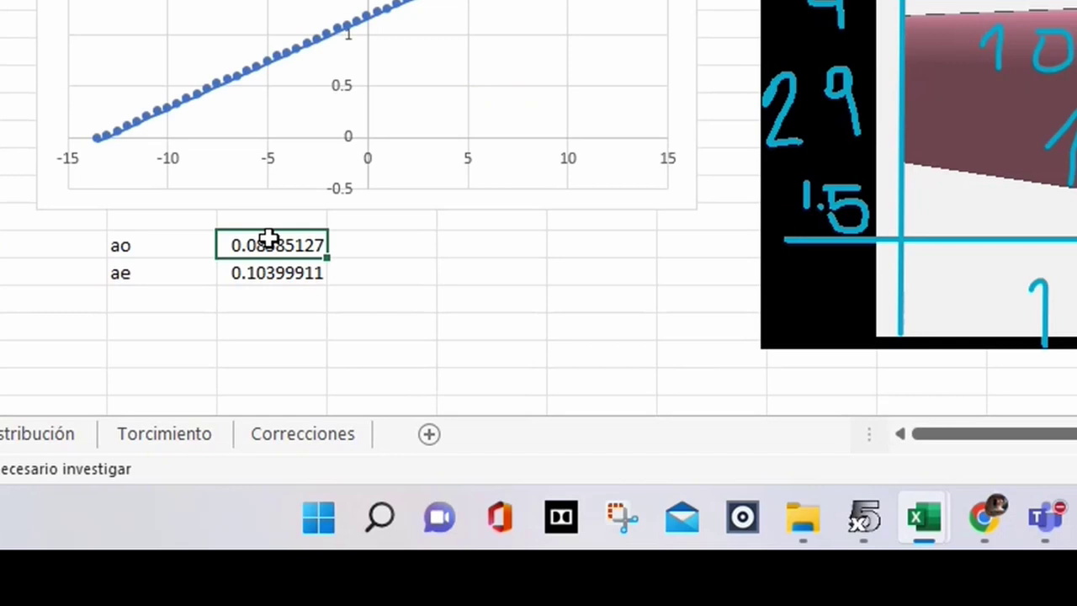
double_click(267, 238)
key(Return)
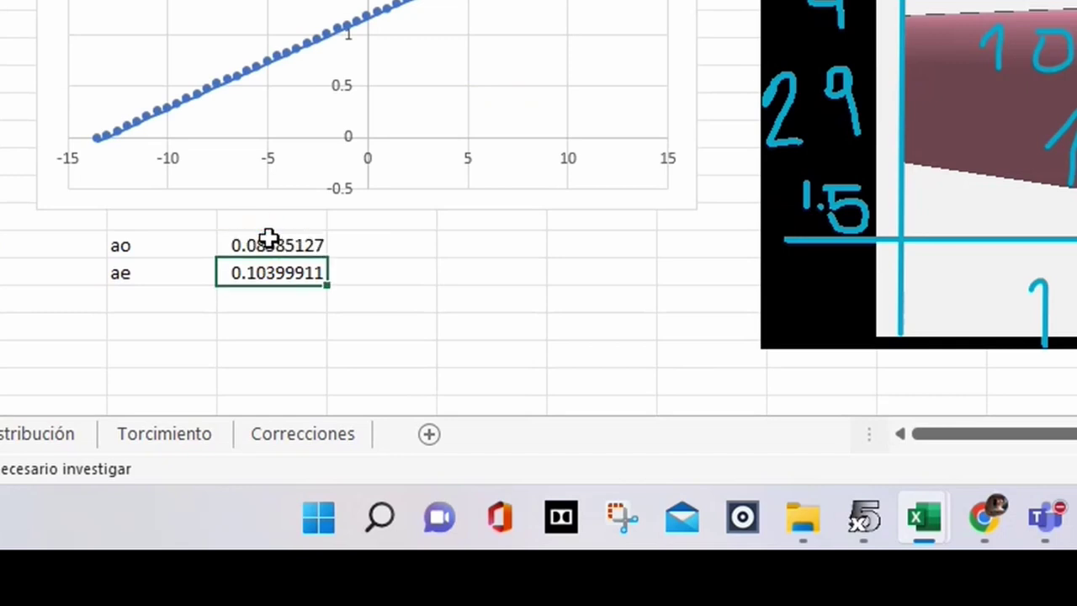
click(268, 238)
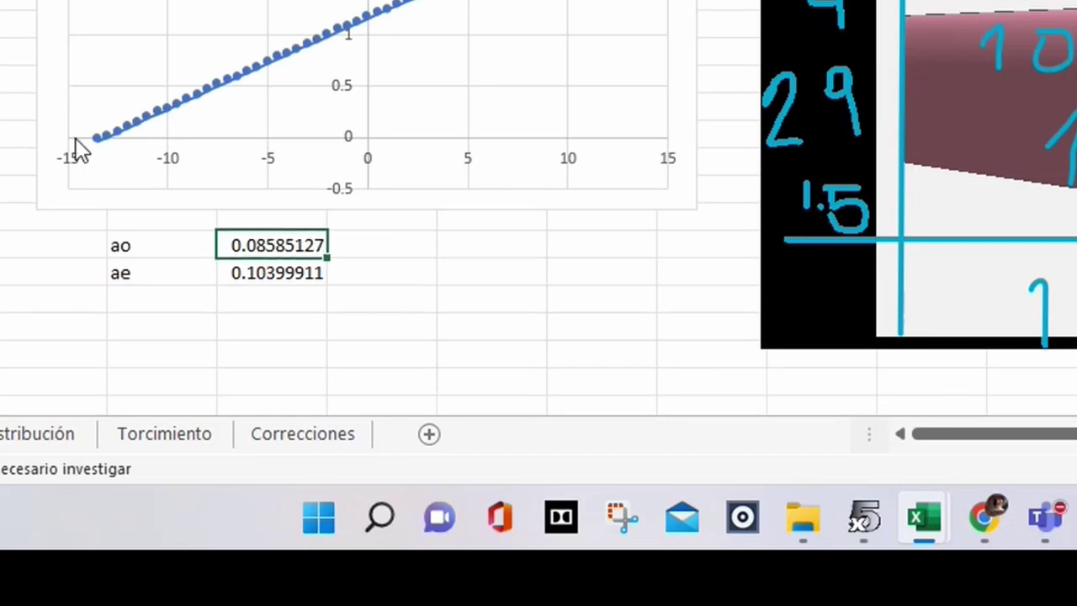
double_click(263, 272)
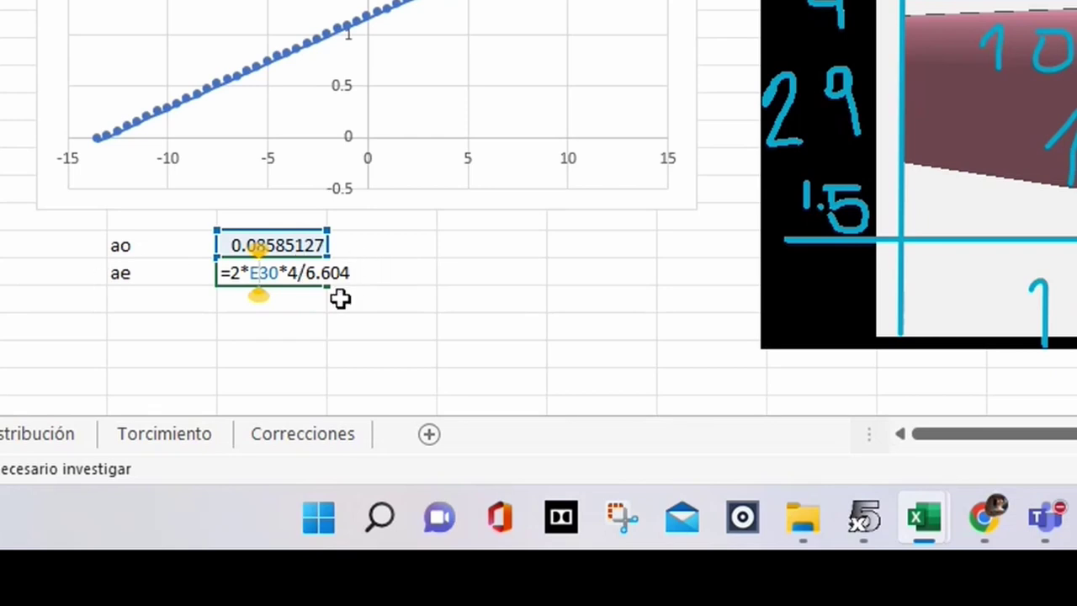
key(Return)
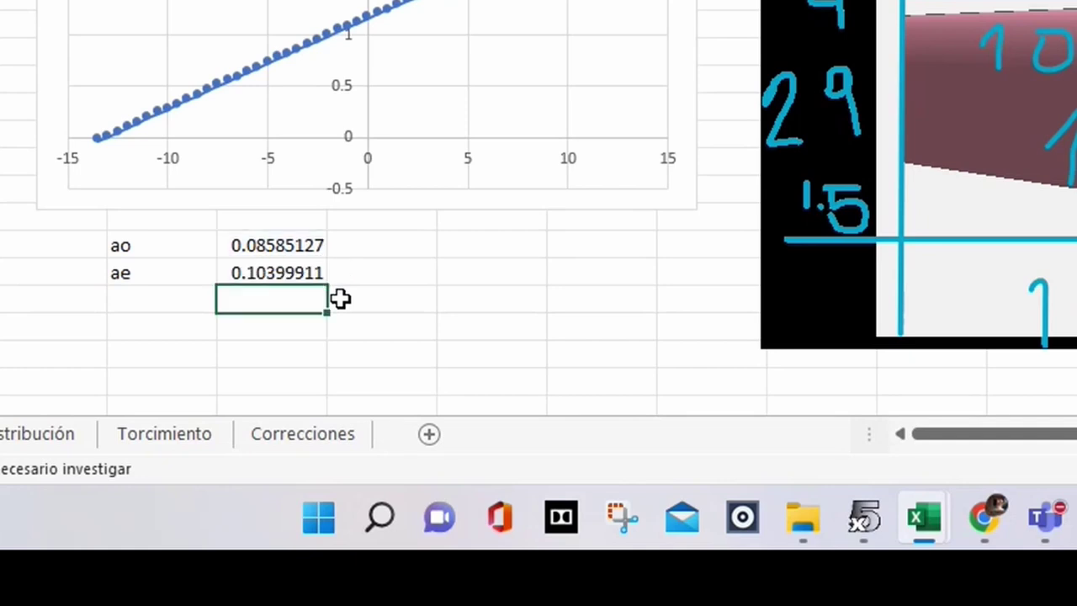
Step: Examine the hand-annotated wing planform picture beside the CL chart for the dimensions used in the ae formula
scroll(515, 282, right, 5)
scroll(514, 282, up, 2)
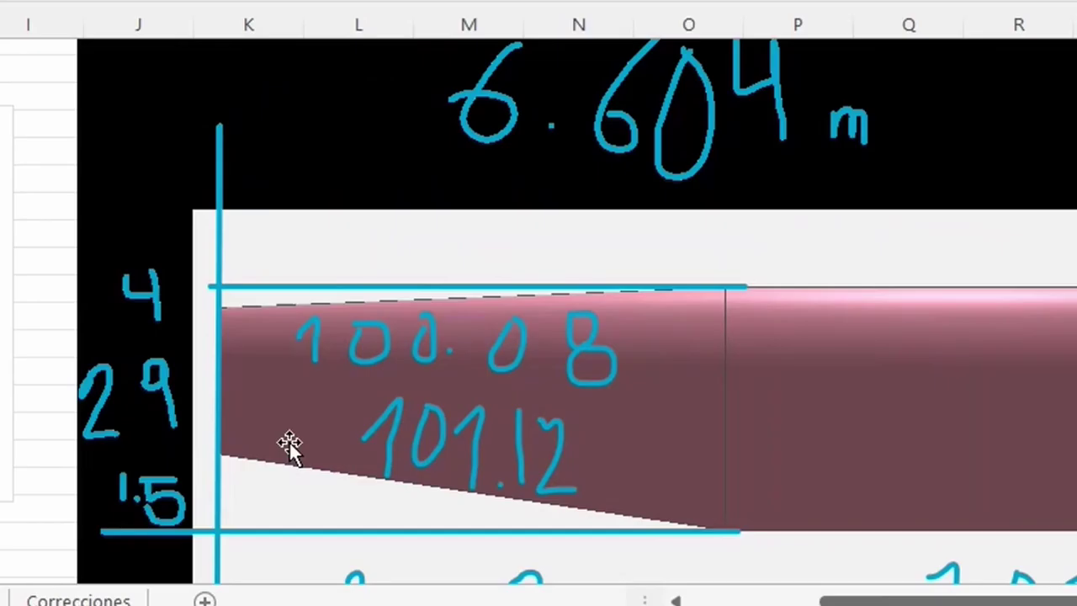
scroll(289, 446, left, 3)
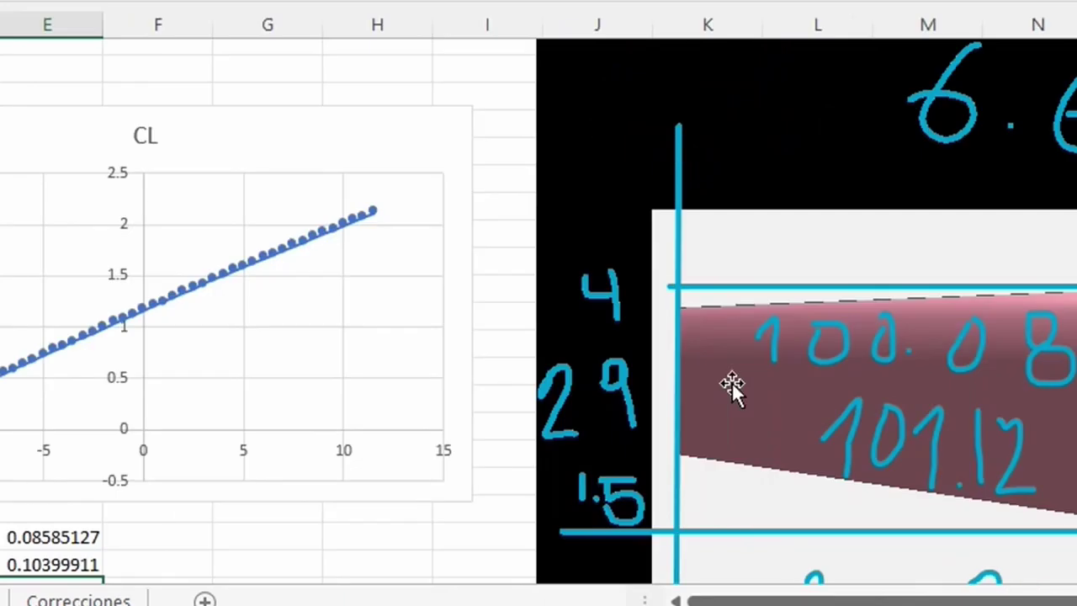
scroll(698, 378, down, 1)
scroll(917, 380, right, 3)
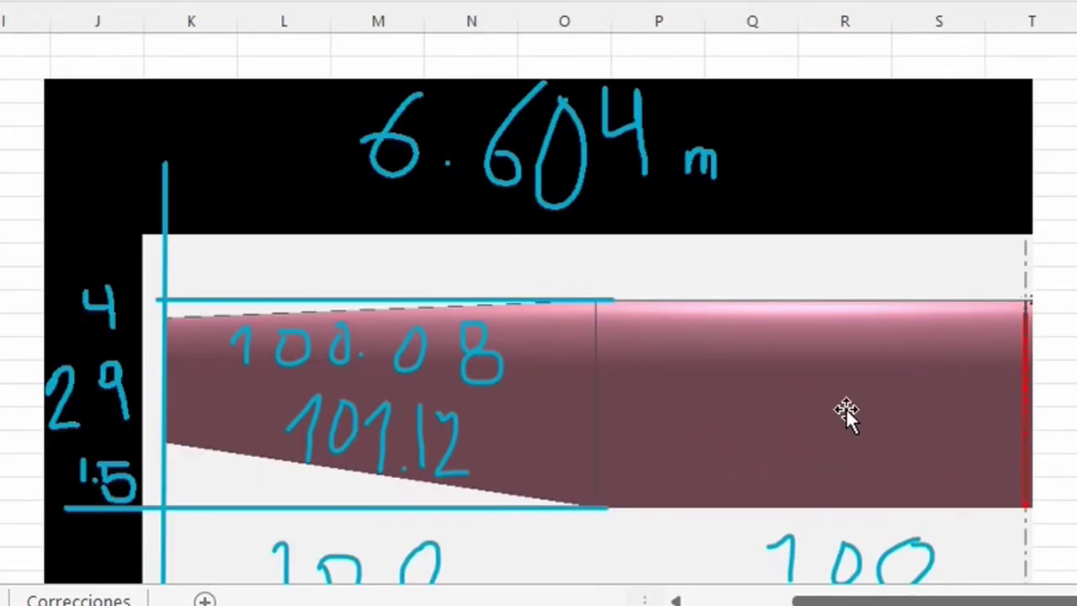
click(836, 485)
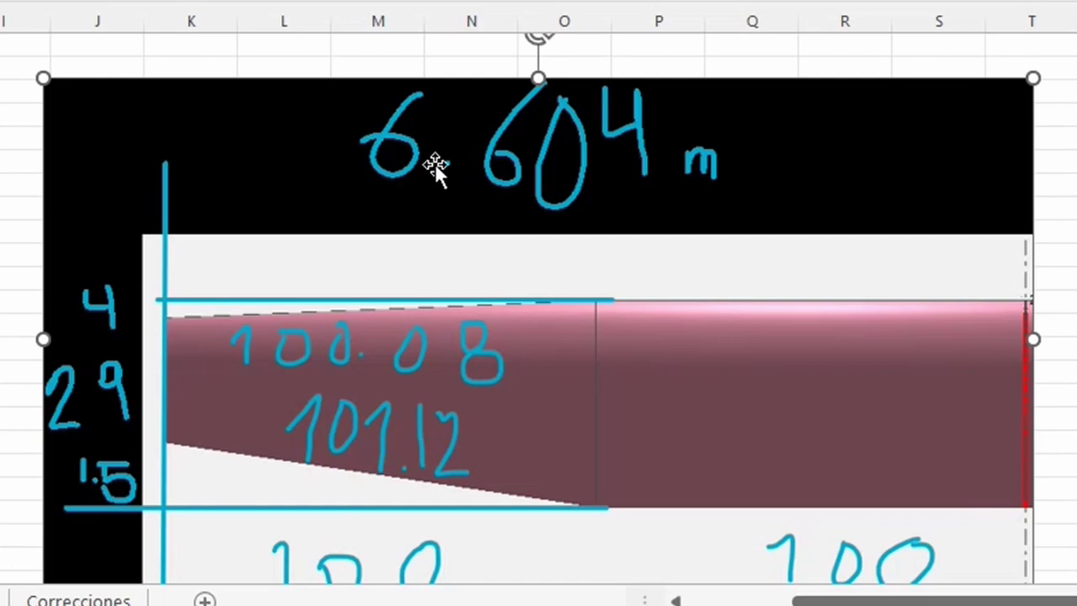
scroll(435, 163, down, 3)
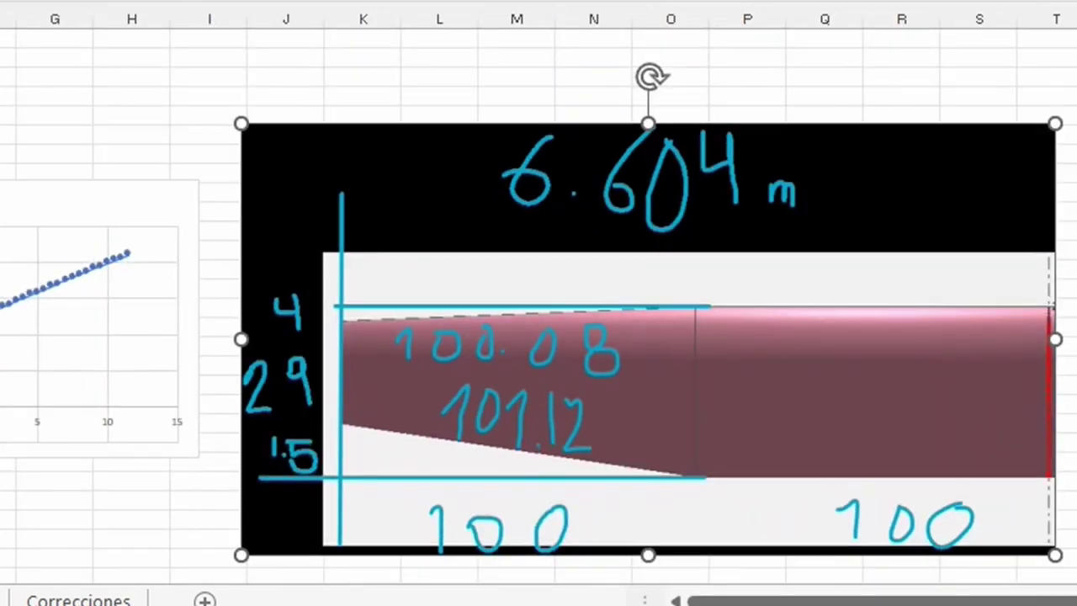
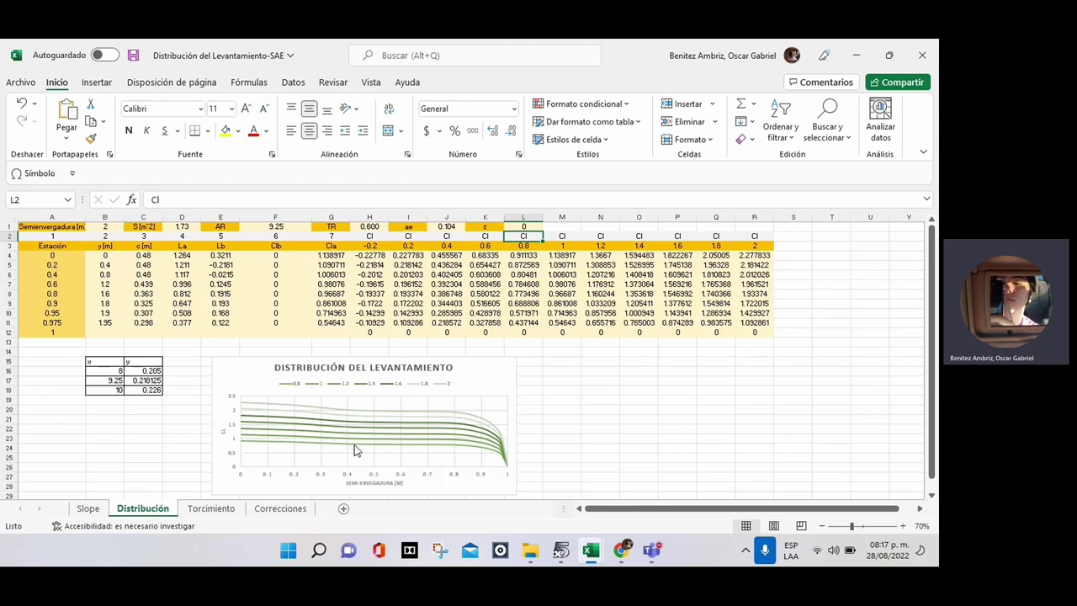
Step: Examine the Distribución del Levantamiento chart of CL against semi-span below the station table
mouse_move(399, 451)
ctrl+scroll(497, 457, up, 3)
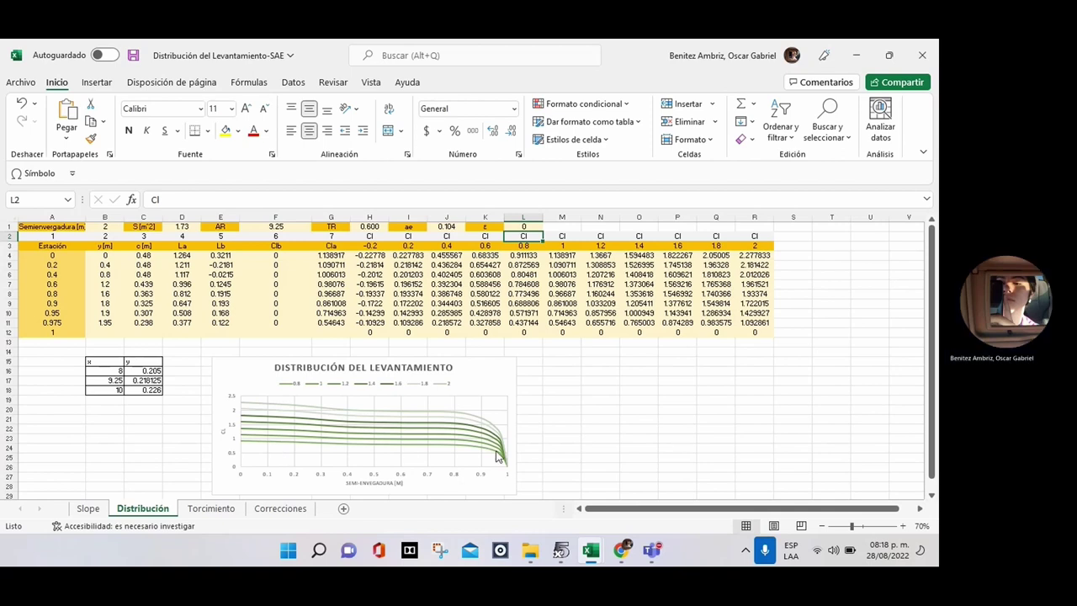
scroll(394, 421, down, 3)
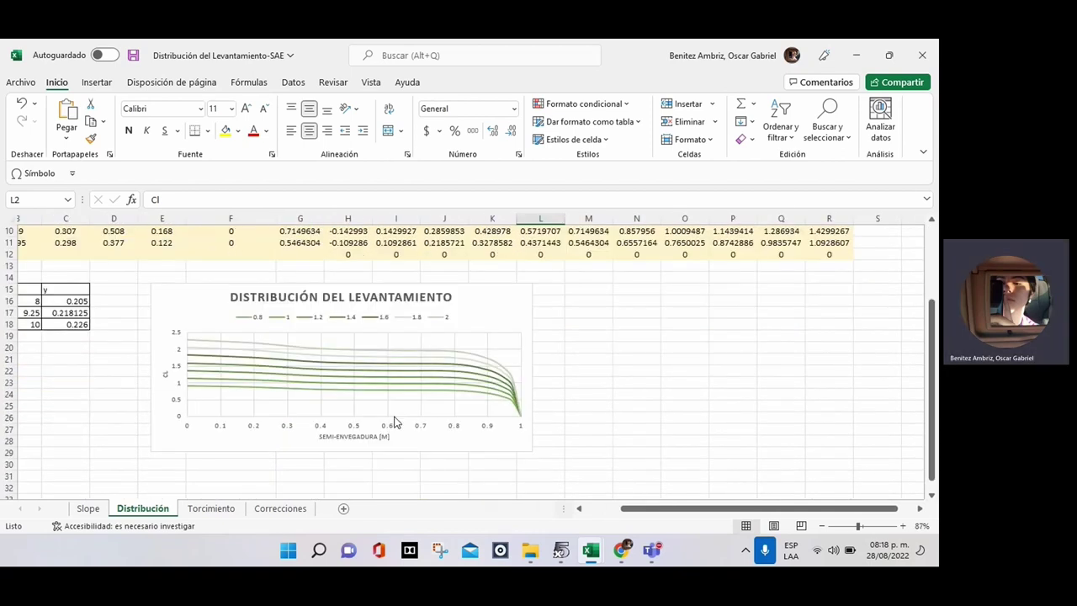
scroll(394, 421, left, 1)
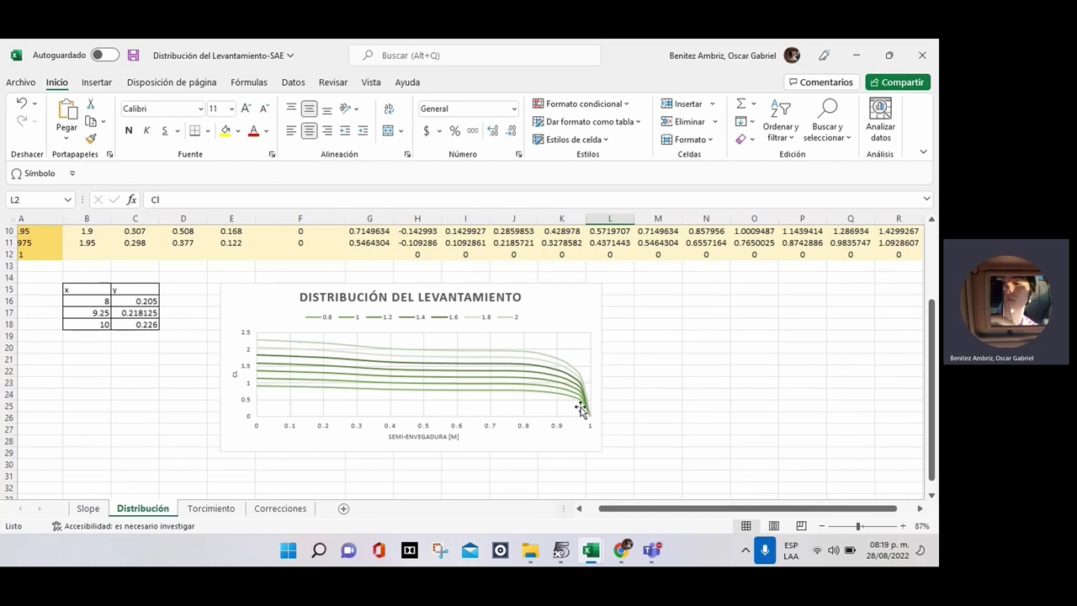
Step: Try a constant chord of 0.48 m at all stations by filling C4:C11, and check the lift distribution chart
scroll(584, 421, up, 3)
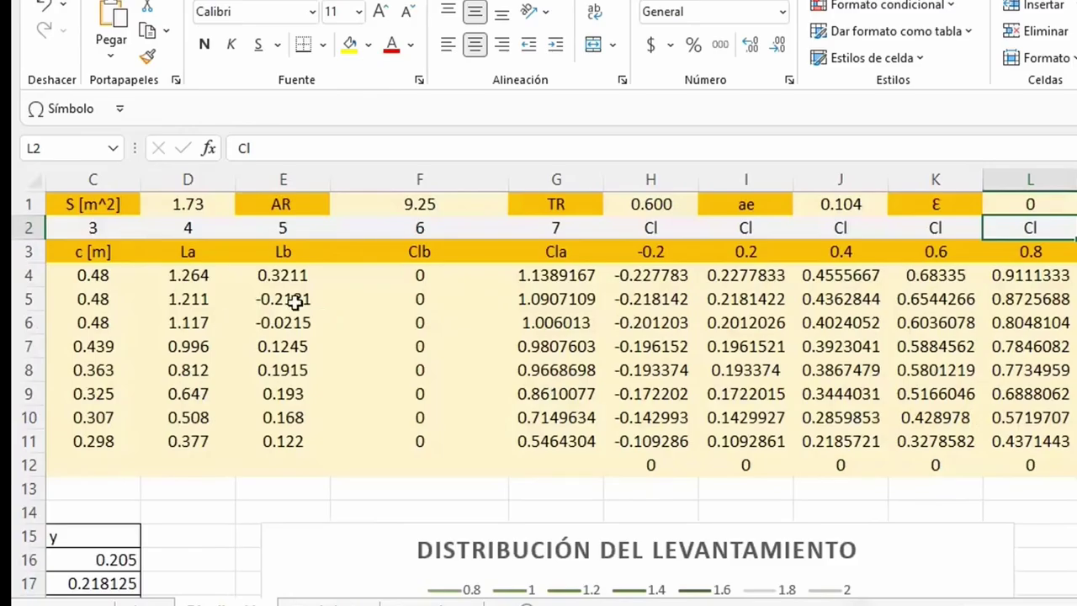
ctrl+scroll(294, 303, down, 1)
ctrl+scroll(294, 303, down, 1)
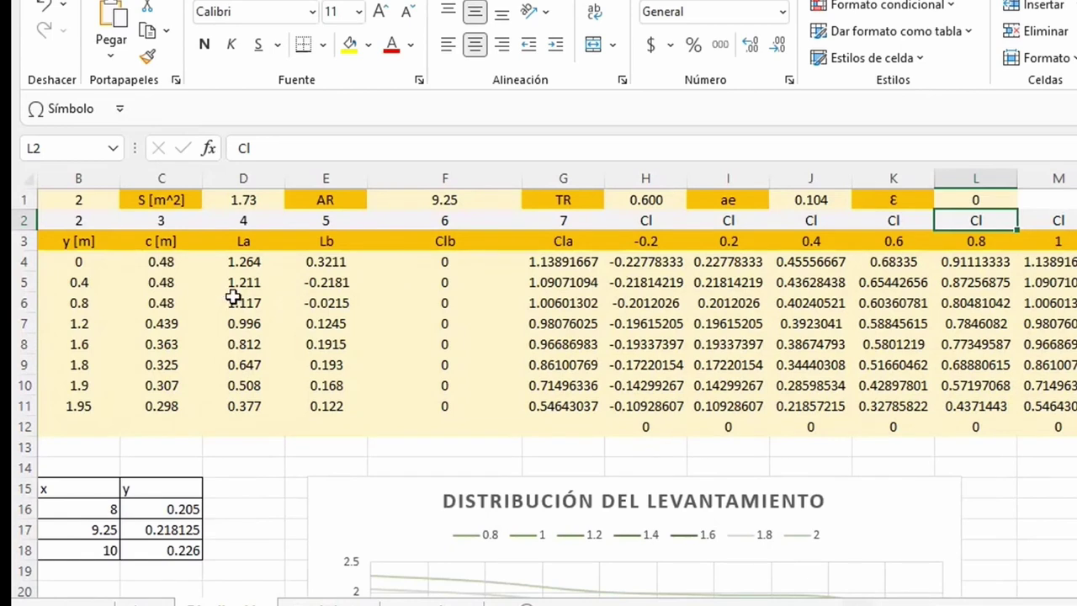
click(178, 270)
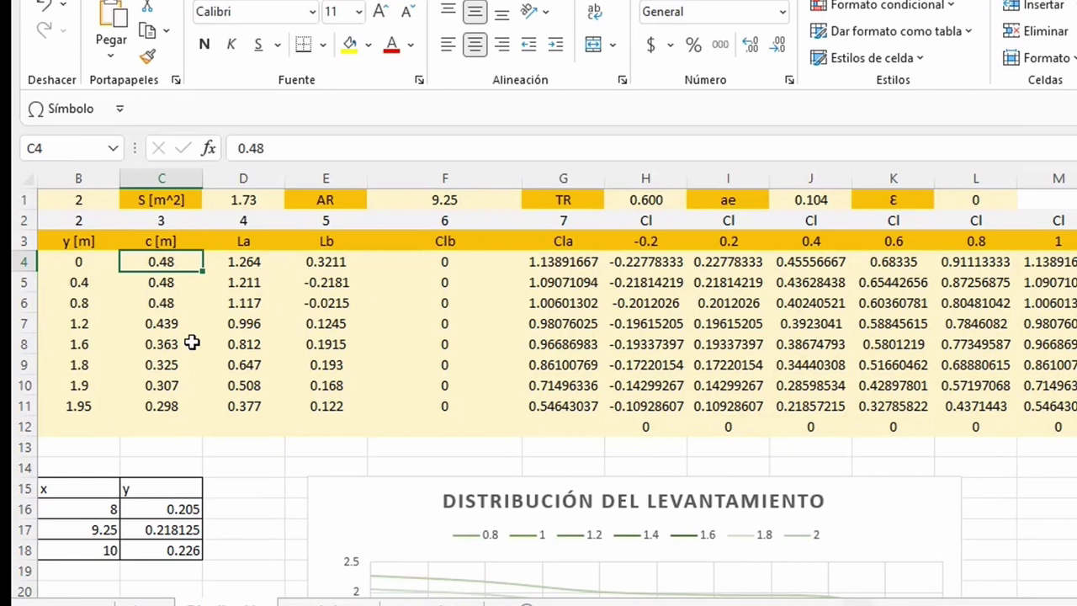
click(158, 284)
click(164, 266)
drag(163, 265, 161, 302)
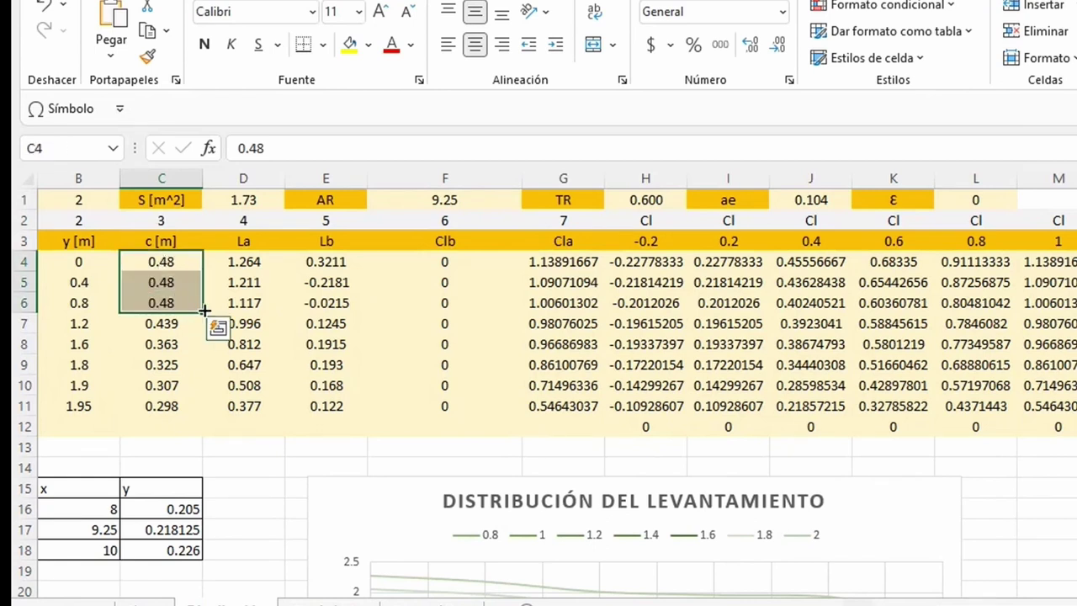
drag(203, 312, 191, 418)
key(ctrl+d)
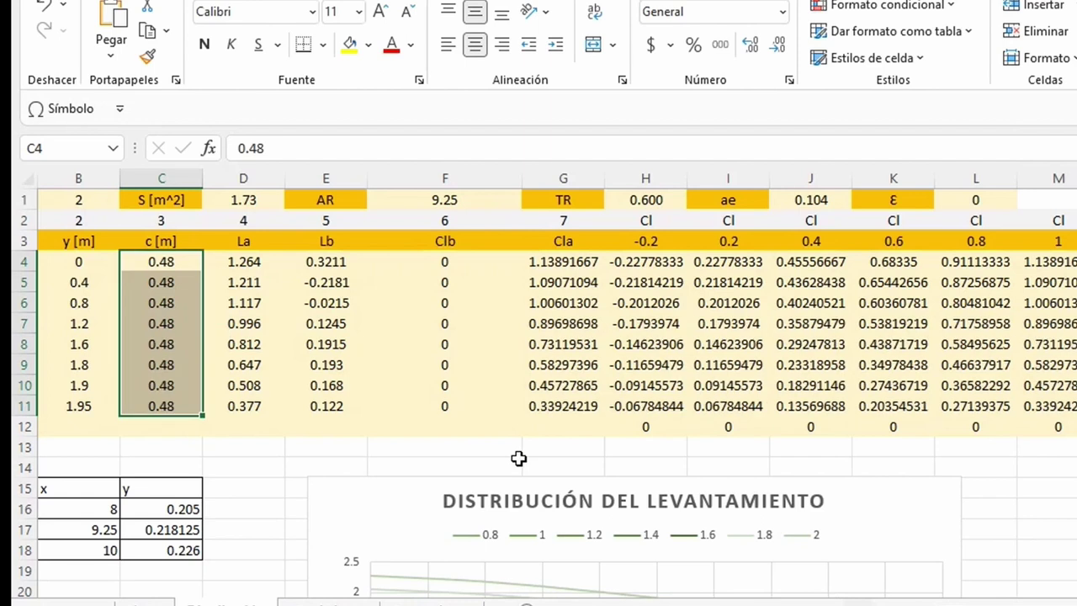
scroll(457, 449, down, 1)
scroll(457, 449, down, 4)
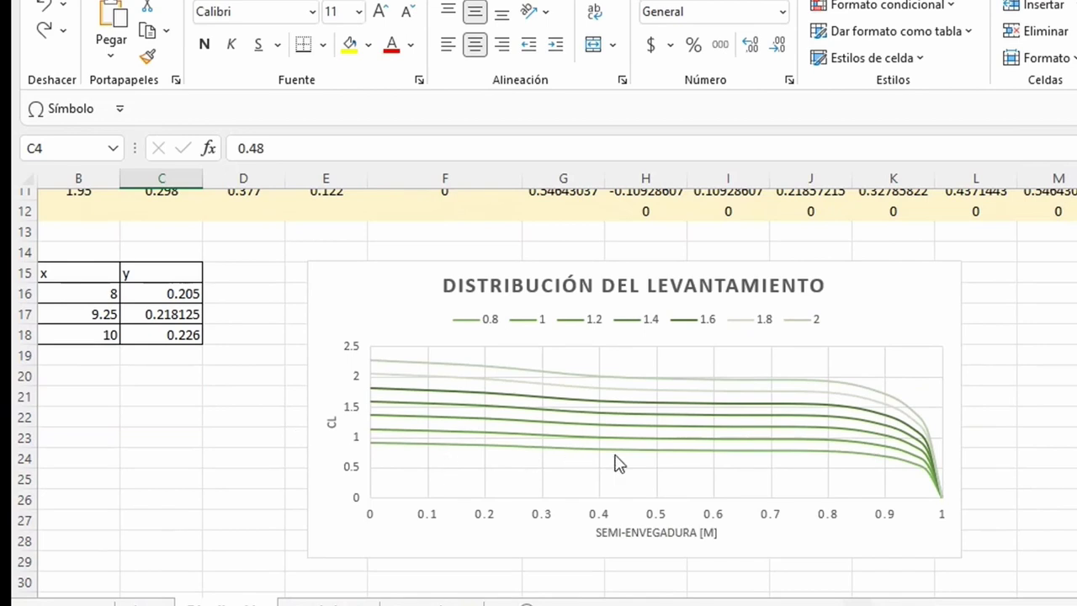
Step: Compare the taper ratio TR in H1 with the shape of the curves in the Distribución del Levantamiento chart
mouse_move(644, 463)
scroll(642, 454, up, 1)
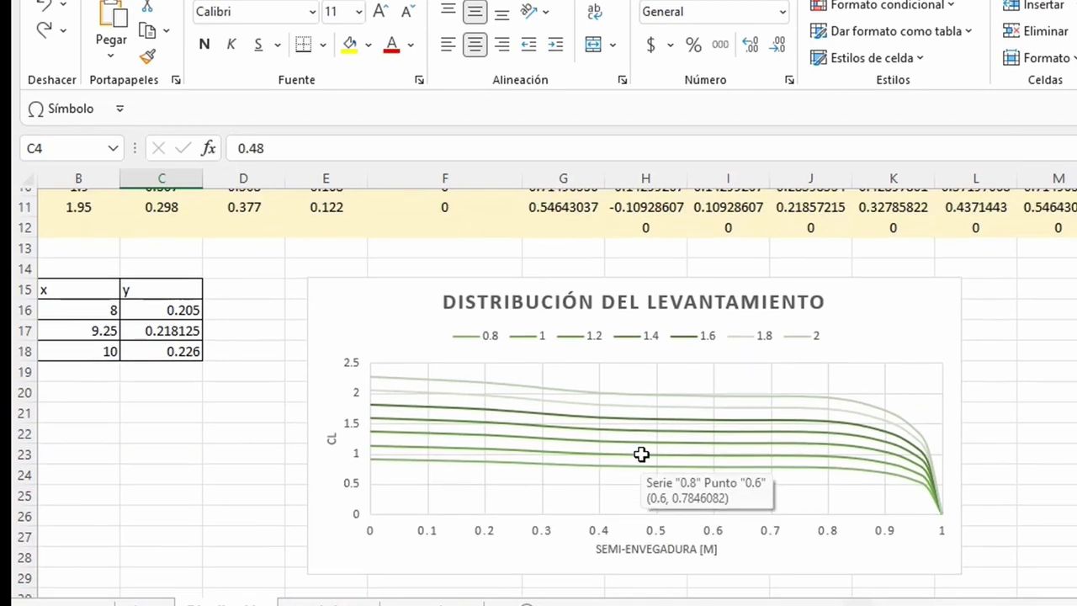
scroll(641, 455, up, 3)
click(665, 202)
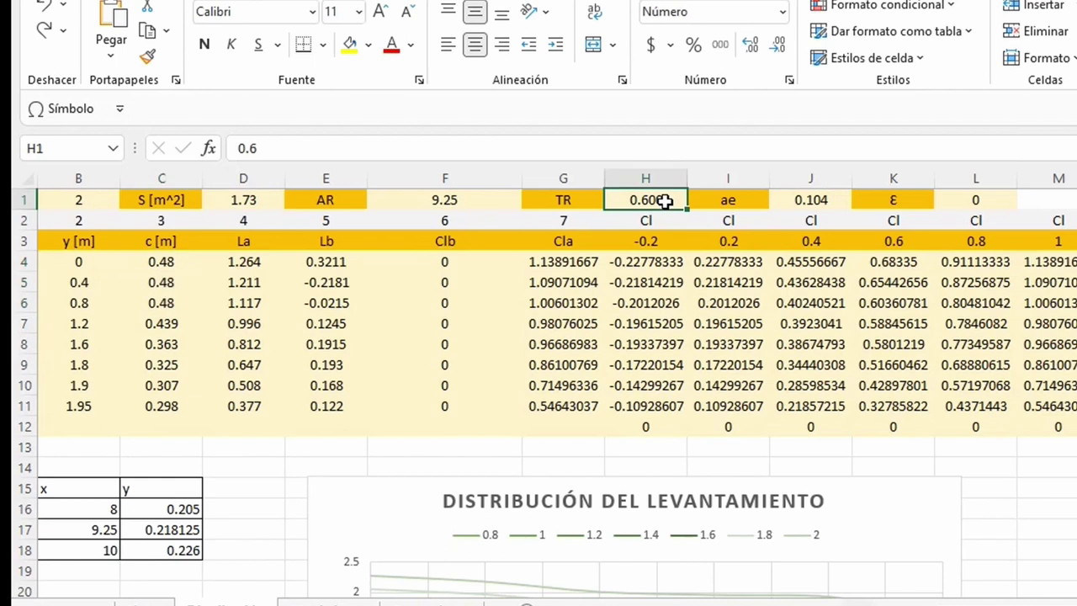
scroll(723, 340, down, 4)
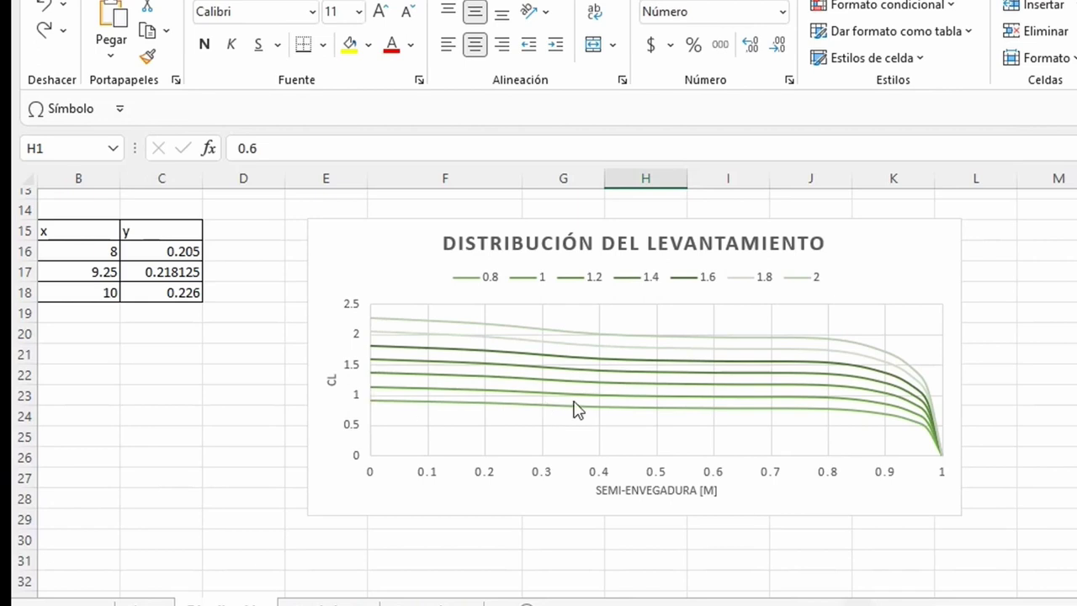
scroll(575, 409, up, 4)
scroll(575, 409, left, 3)
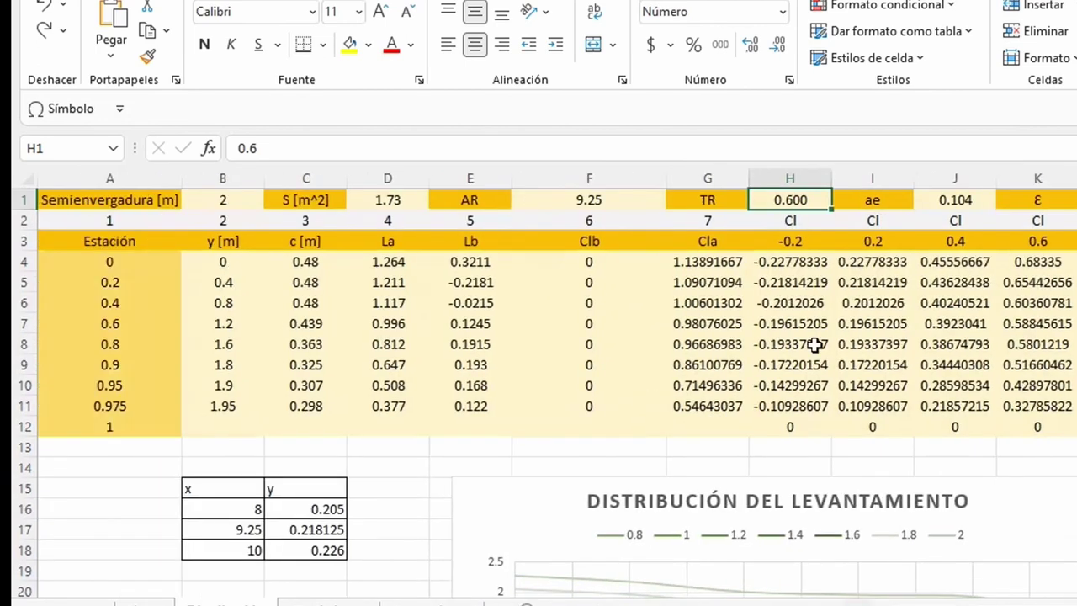
scroll(783, 428, down, 1)
scroll(815, 345, down, 4)
scroll(815, 345, right, 5)
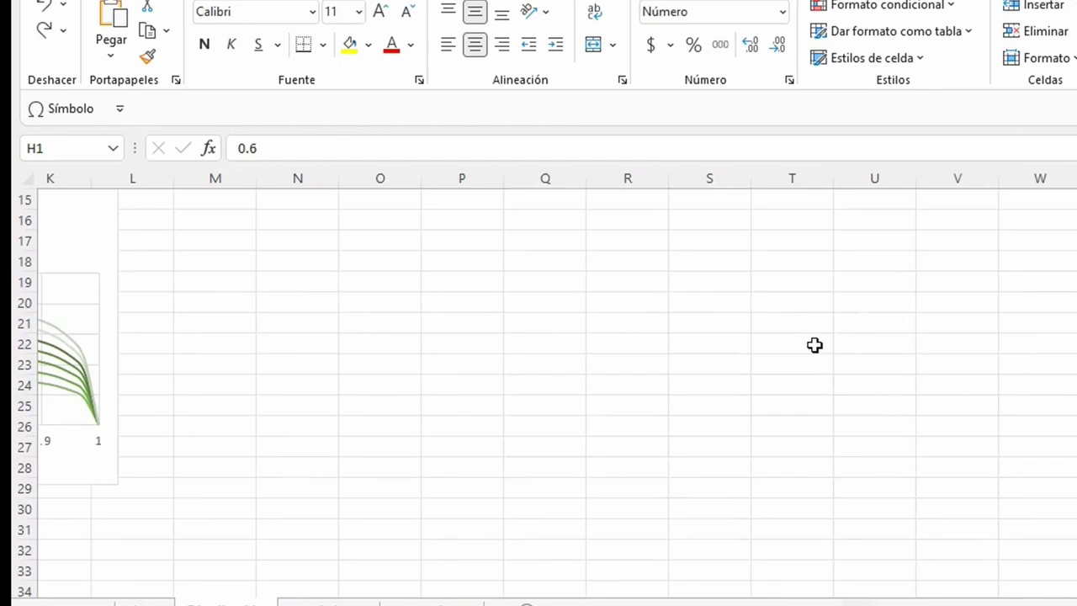
scroll(814, 345, left, 5)
click(814, 345)
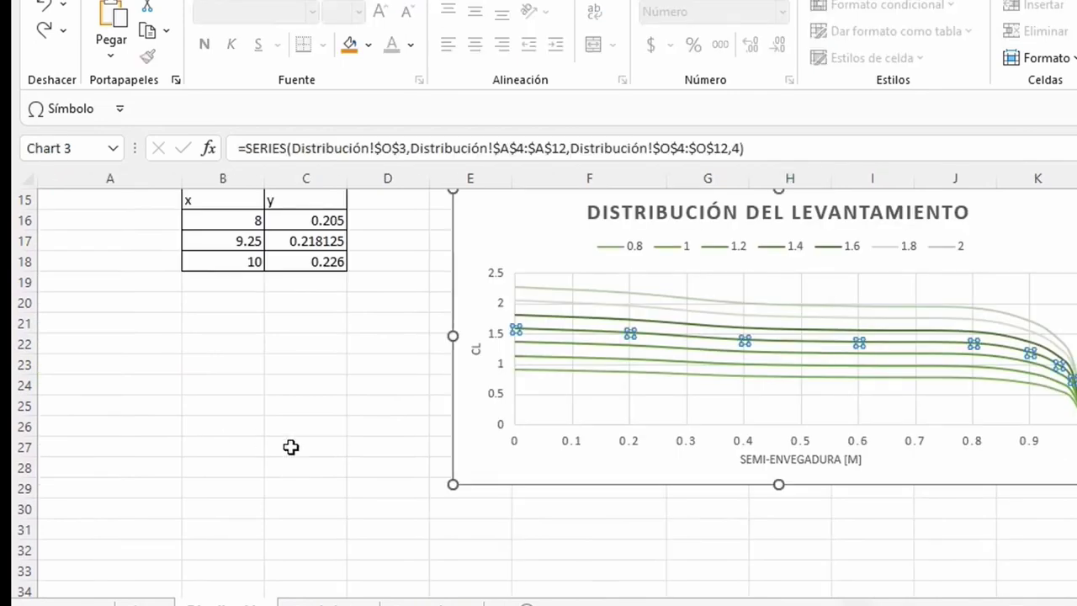
scroll(290, 447, right, 5)
scroll(291, 447, left, 5)
scroll(290, 447, down, 2)
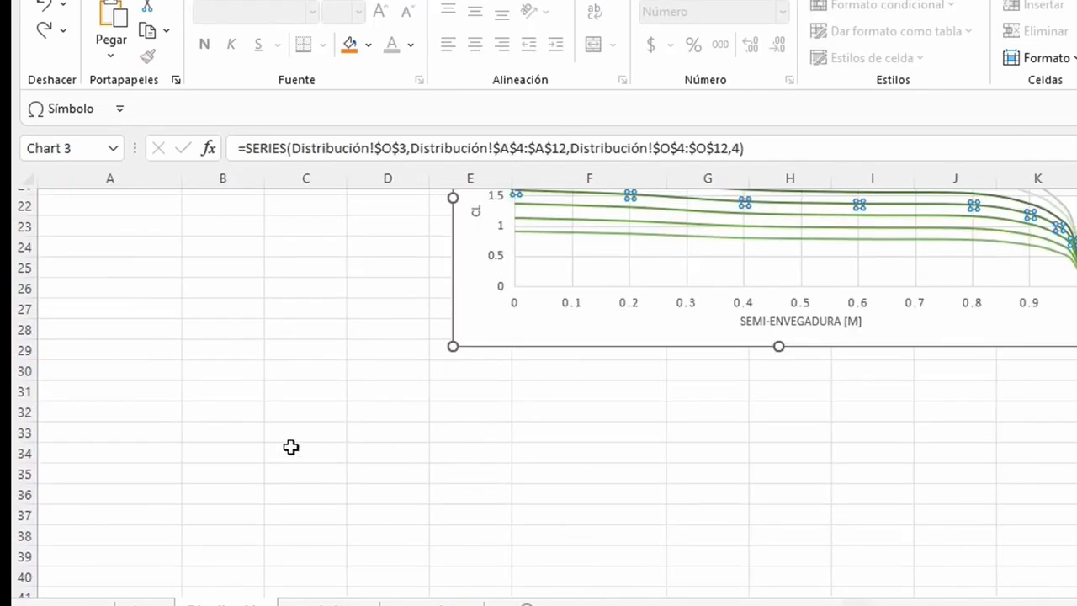
scroll(288, 447, up, 2)
scroll(289, 447, right, 1)
scroll(282, 452, up, 4)
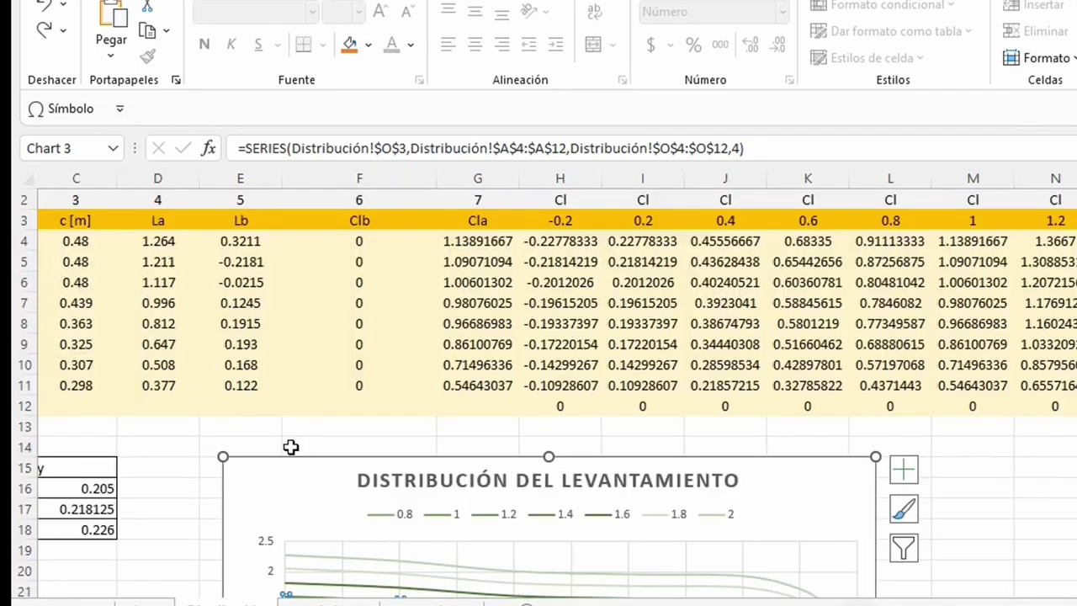
scroll(274, 449, down, 2)
click(149, 505)
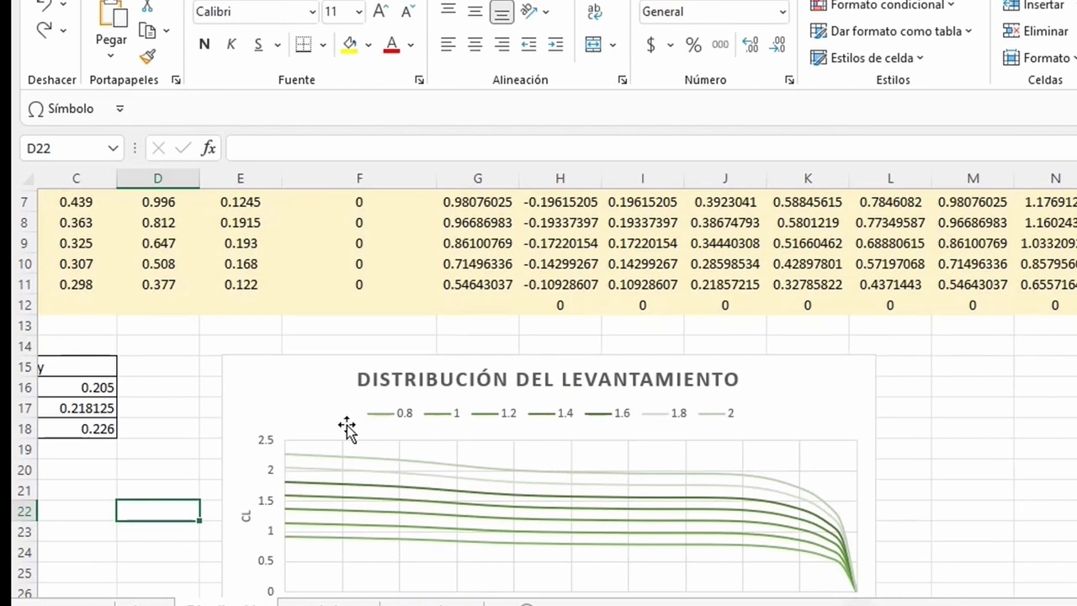
Step: Examine how the y [m] values in B4:B11 derive from the stations in column A and the semi-span in B1
scroll(362, 438, up, 1)
scroll(370, 444, up, 1)
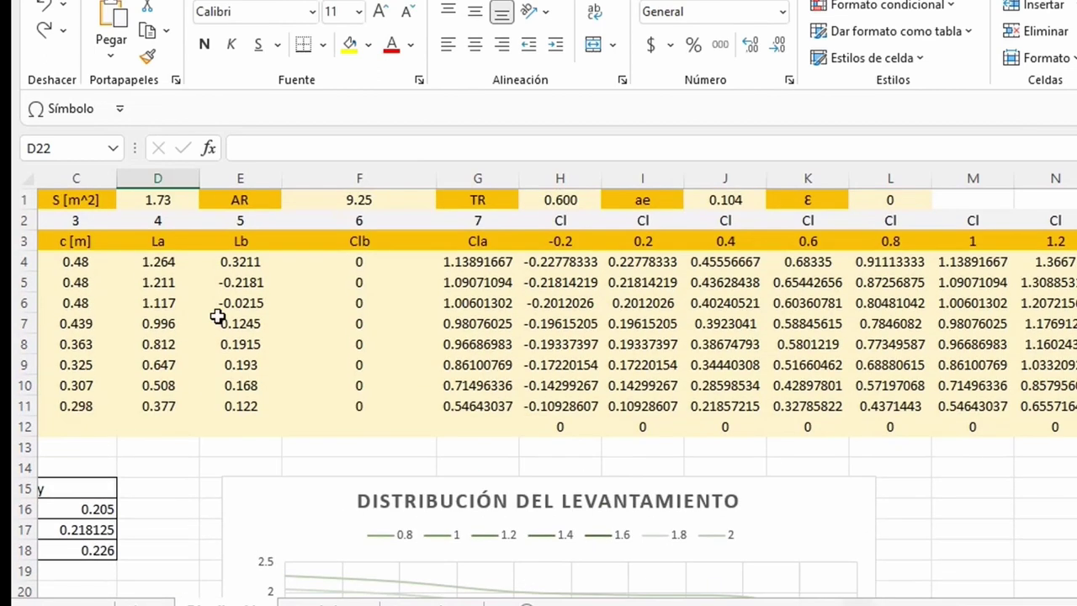
scroll(217, 316, left, 2)
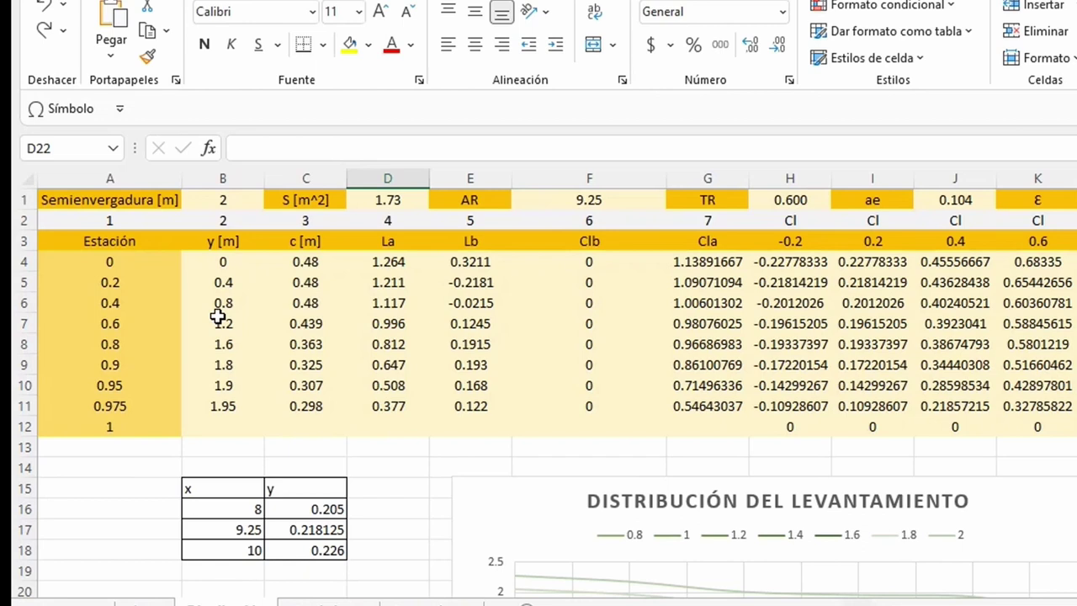
click(227, 278)
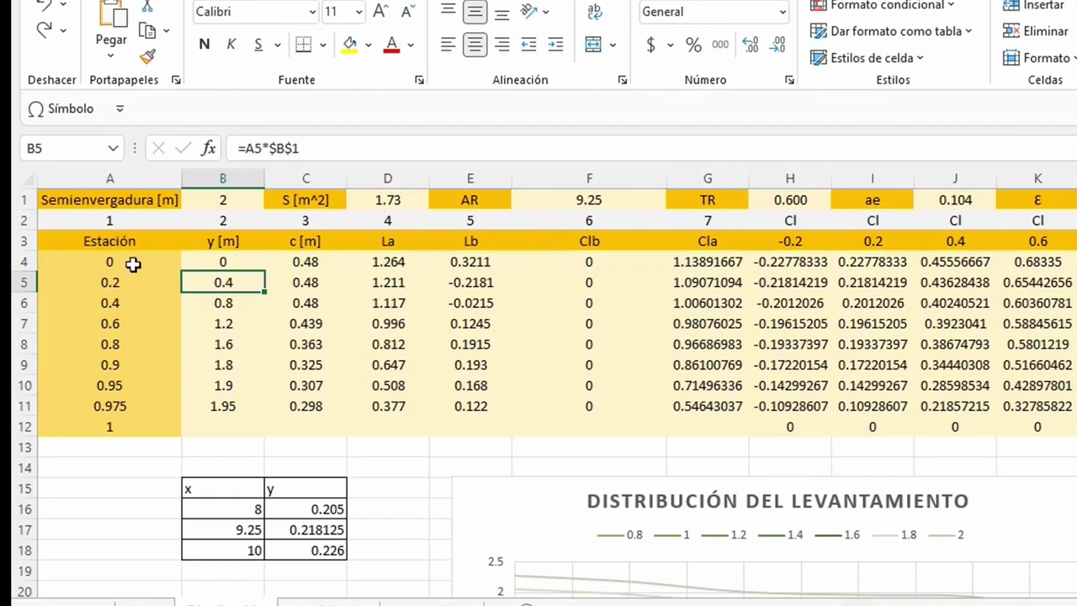
click(230, 202)
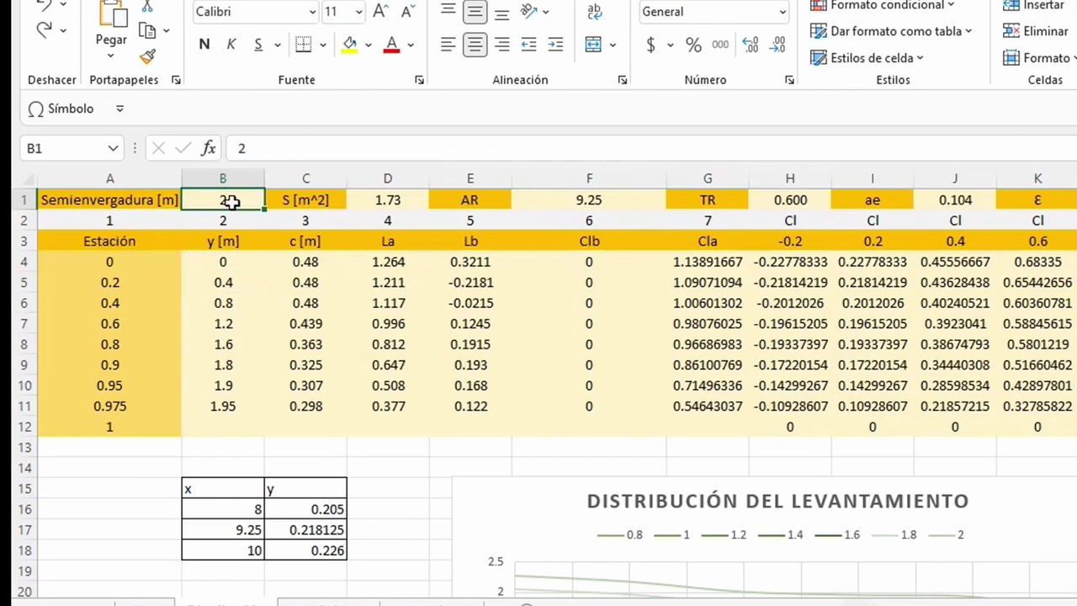
drag(132, 262, 102, 431)
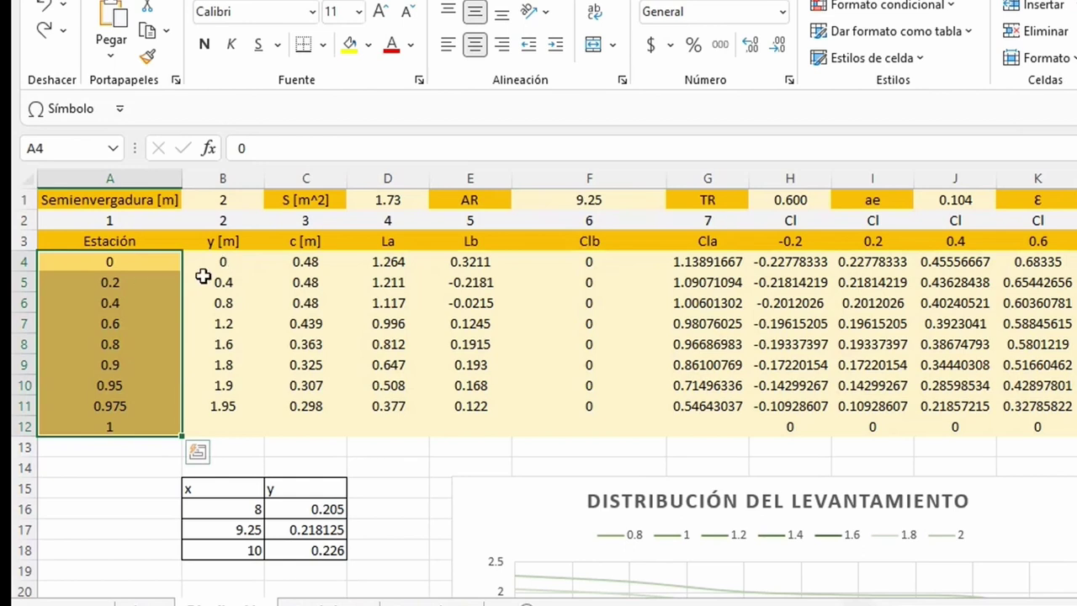
drag(220, 264, 231, 407)
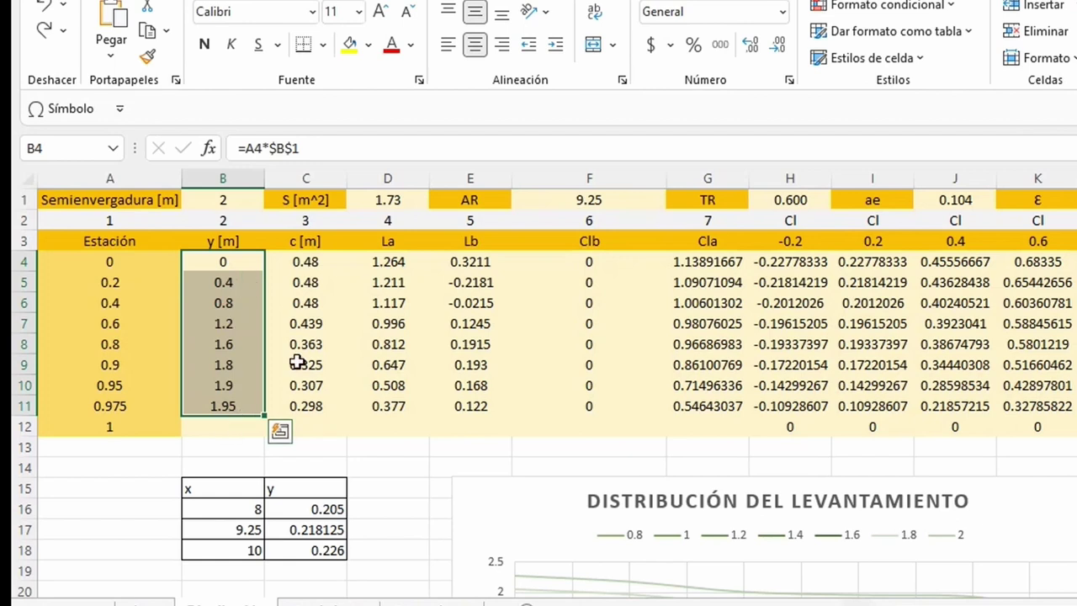
click(149, 408)
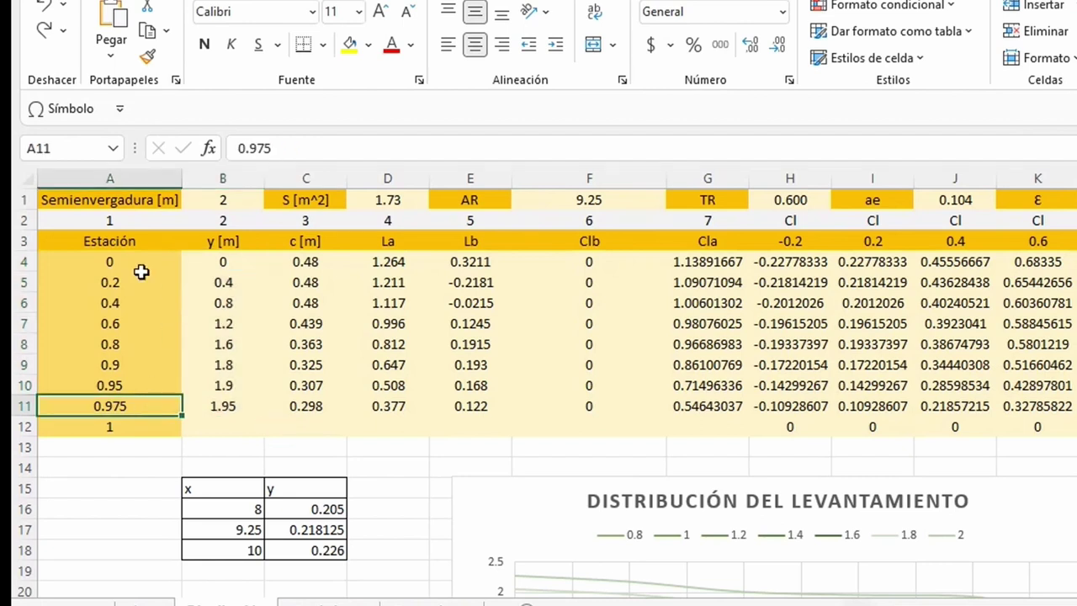
Step: Open tablas Anderson.pdf from folder 5 and view Table 1 with the Lb values for tapered wings
click(394, 266)
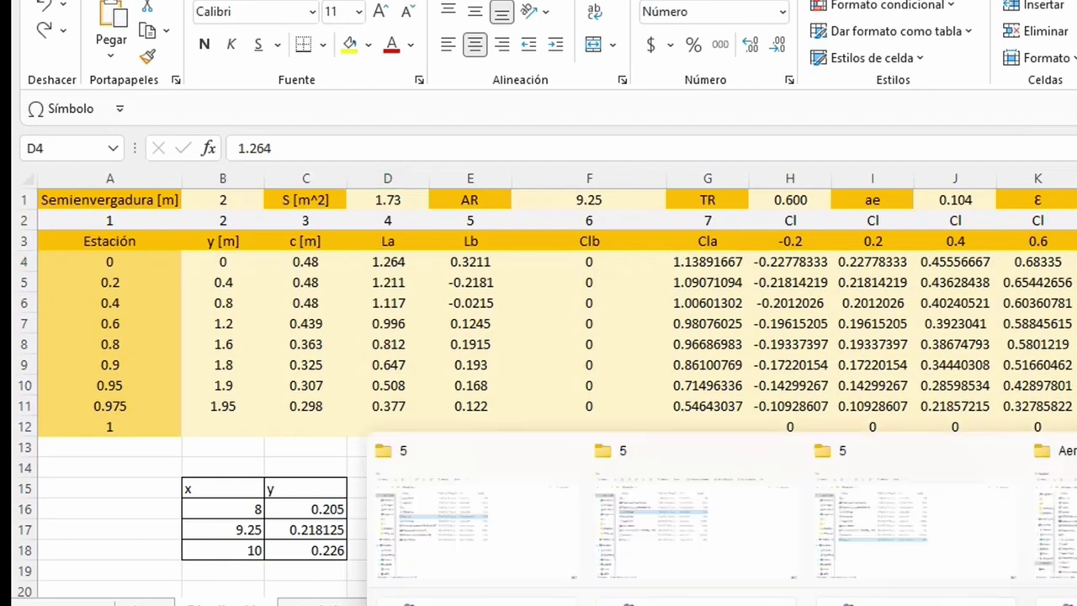
click(1035, 522)
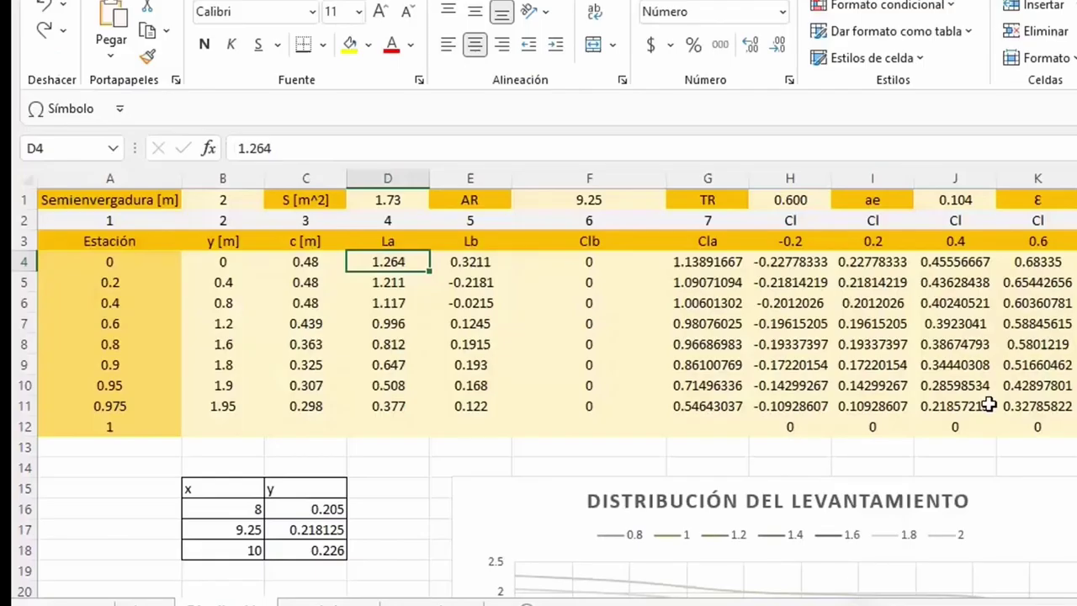
click(950, 513)
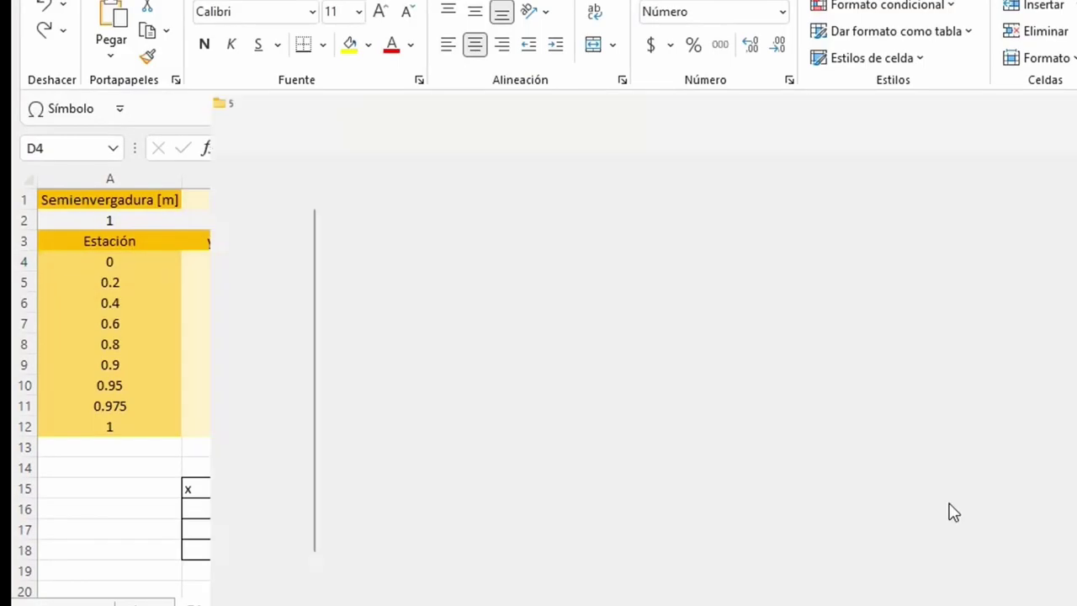
double_click(252, 283)
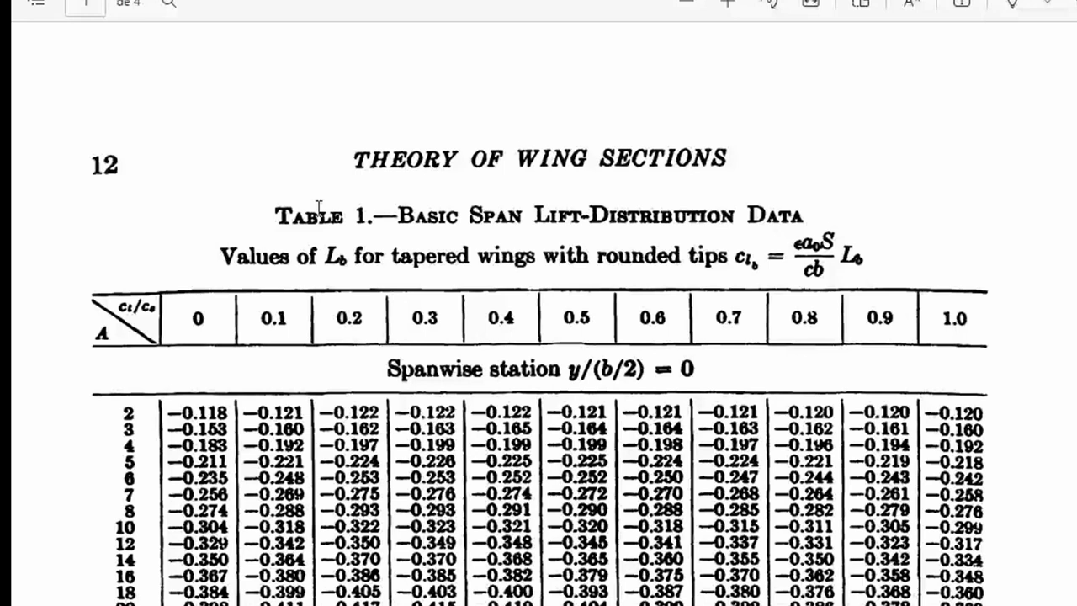
scroll(403, 259, down, 1)
scroll(402, 259, down, 1)
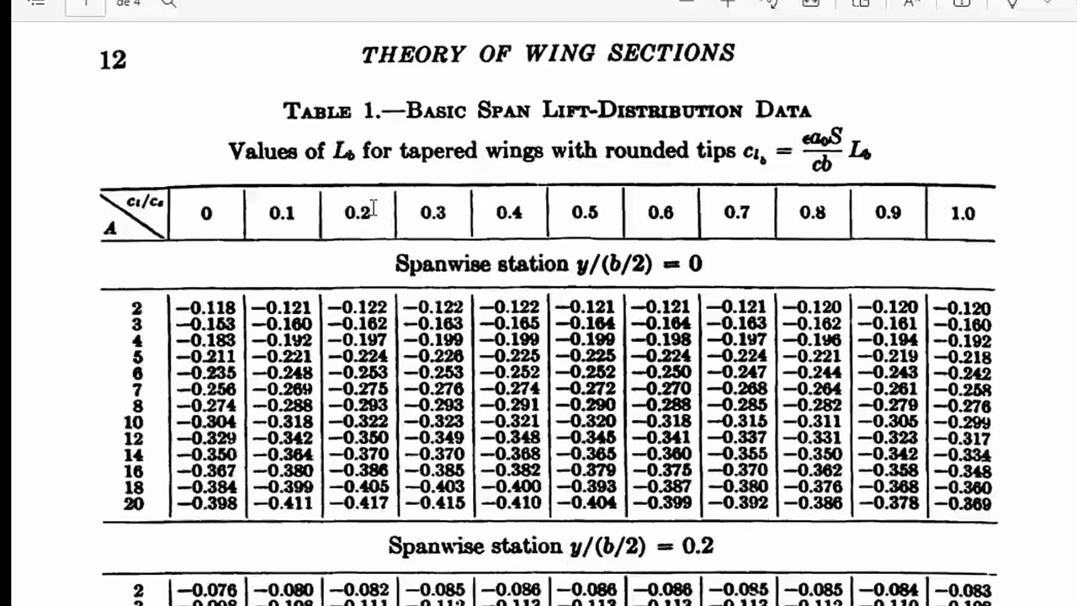
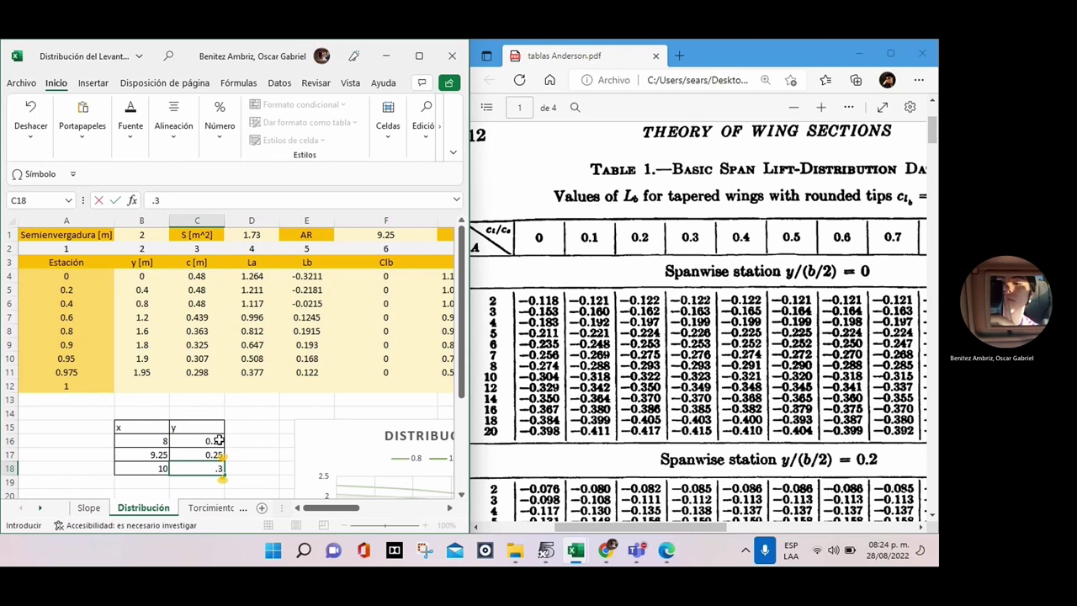
Step: Fill the interpolation table's y column with -0.29 for x = 8 and -0.32 for x = 10
text(2)
key(Return)
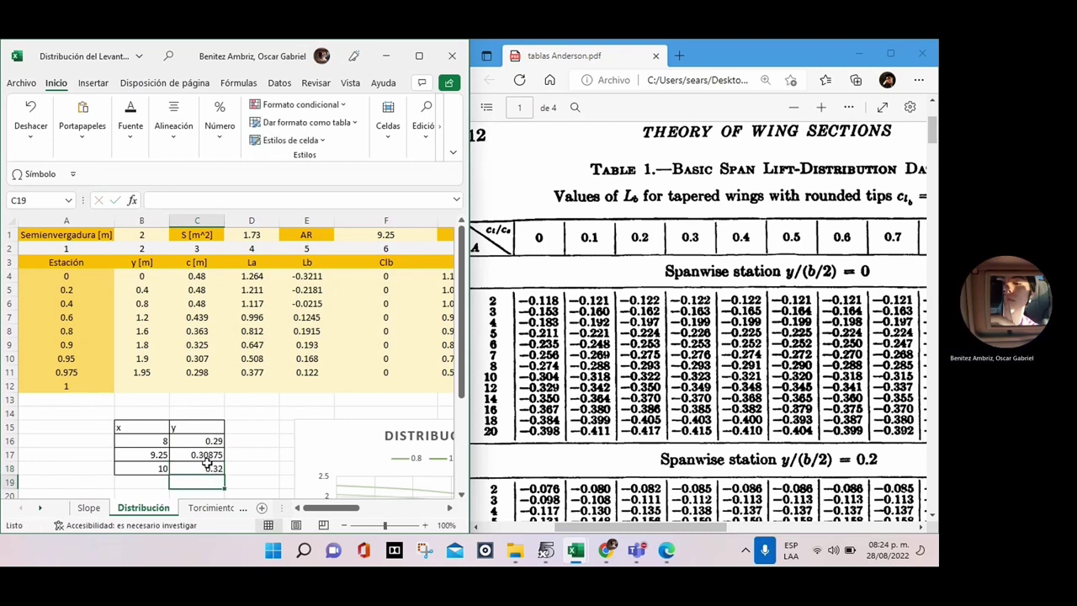
double_click(204, 468)
text(-)
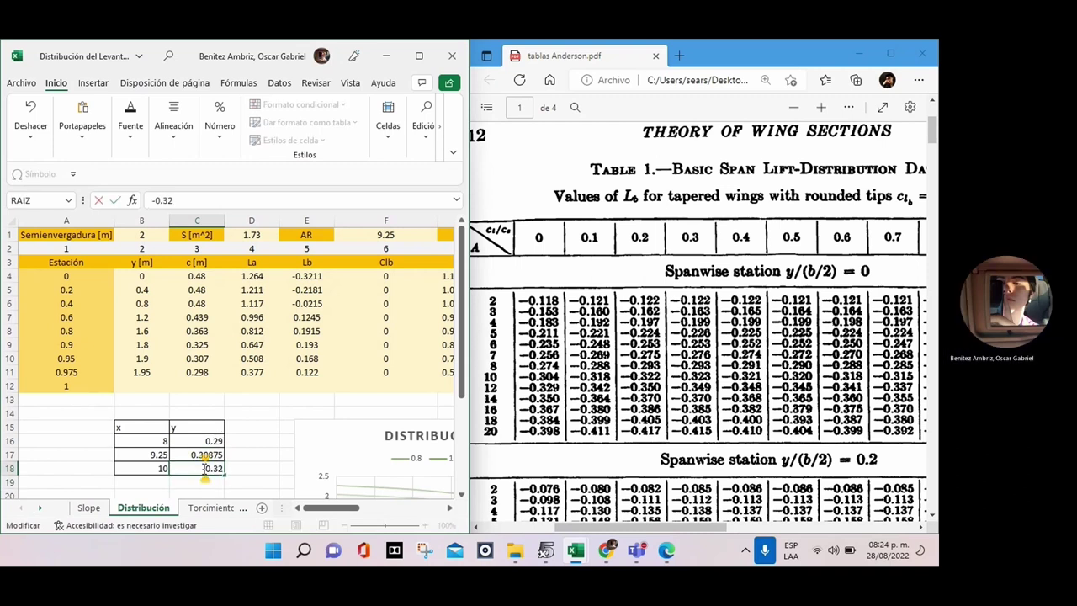
click(303, 289)
Step: Enter -0.3087 as Lb for station 0 in E4, and hide the PDF so the workbook fills the screen
click(312, 276)
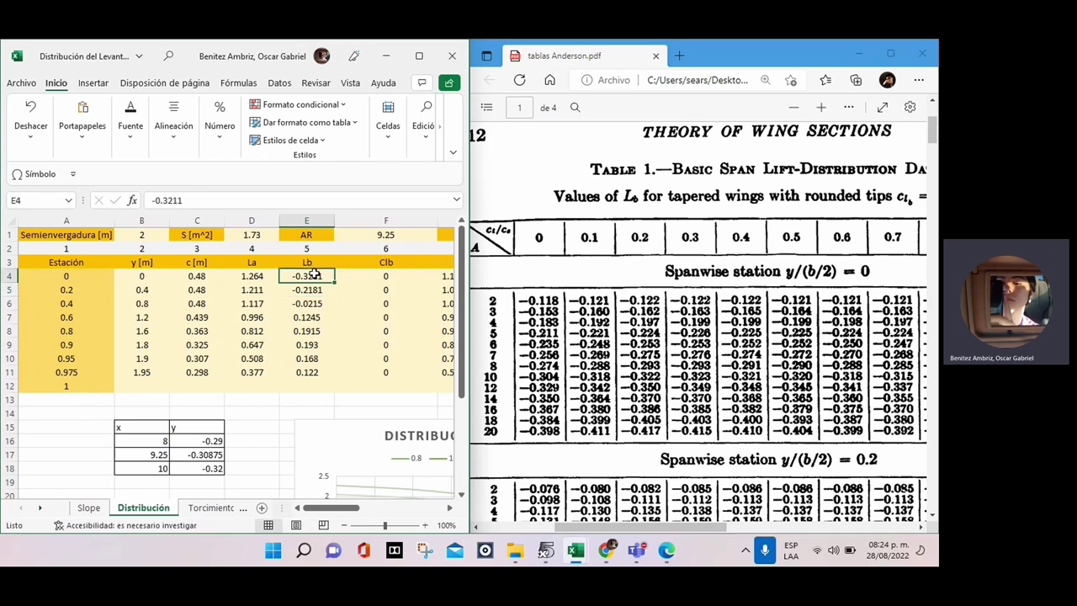
scroll(312, 278, down, 1)
text(-0.3087)
key(Return)
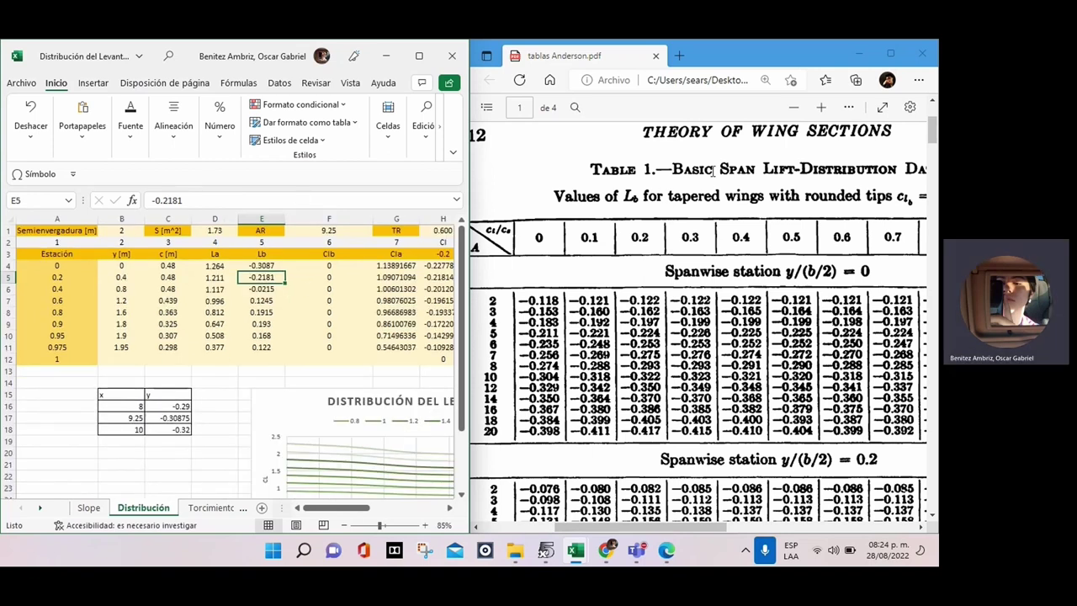
click(858, 54)
click(418, 56)
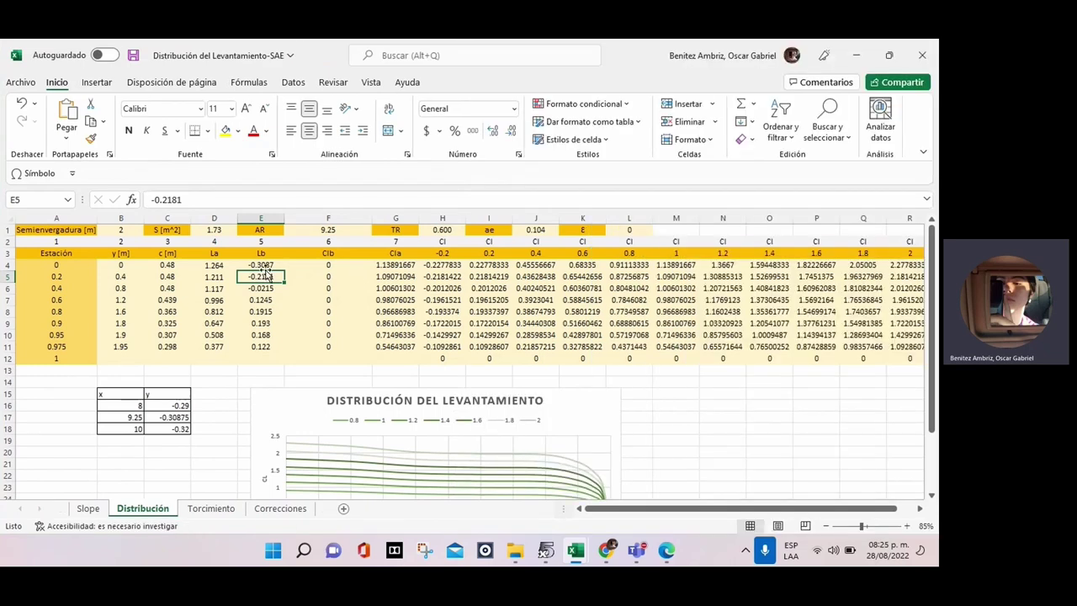
Step: Examine the La and Lb columns, and switch to tablas Anderson.pdf to review the Lb tables down to spanwise station 0.975
drag(265, 265, 270, 352)
drag(216, 276, 217, 302)
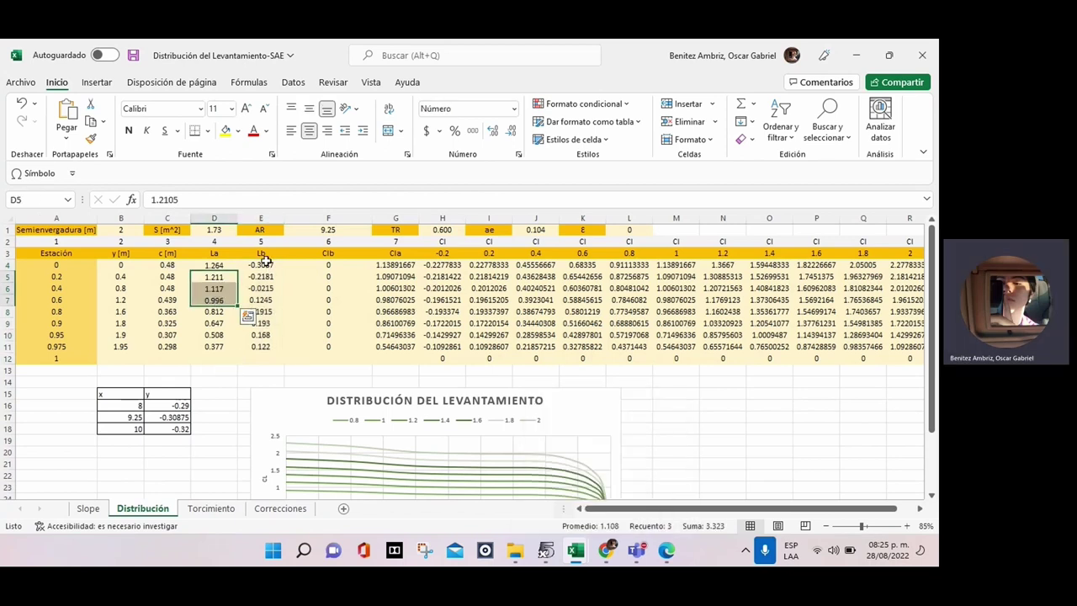
click(667, 552)
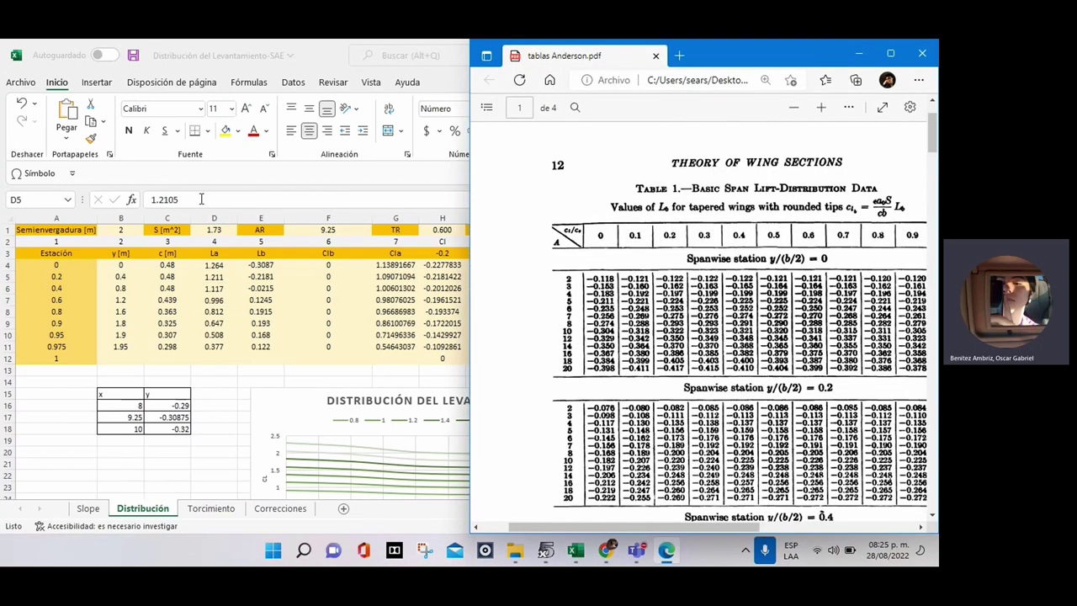
scroll(818, 338, down, 1)
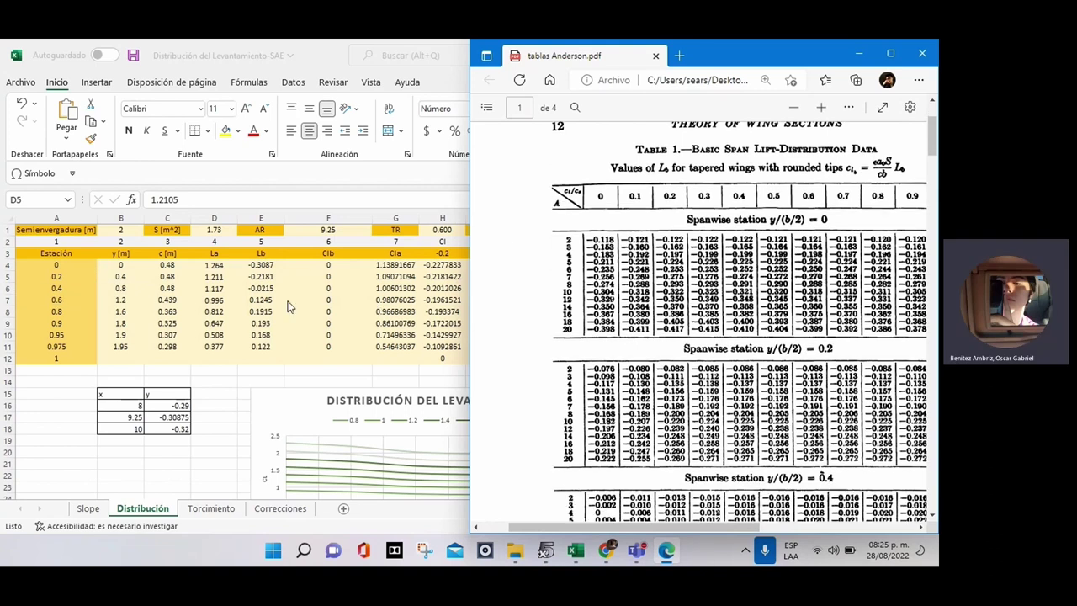
scroll(744, 362, down, 15)
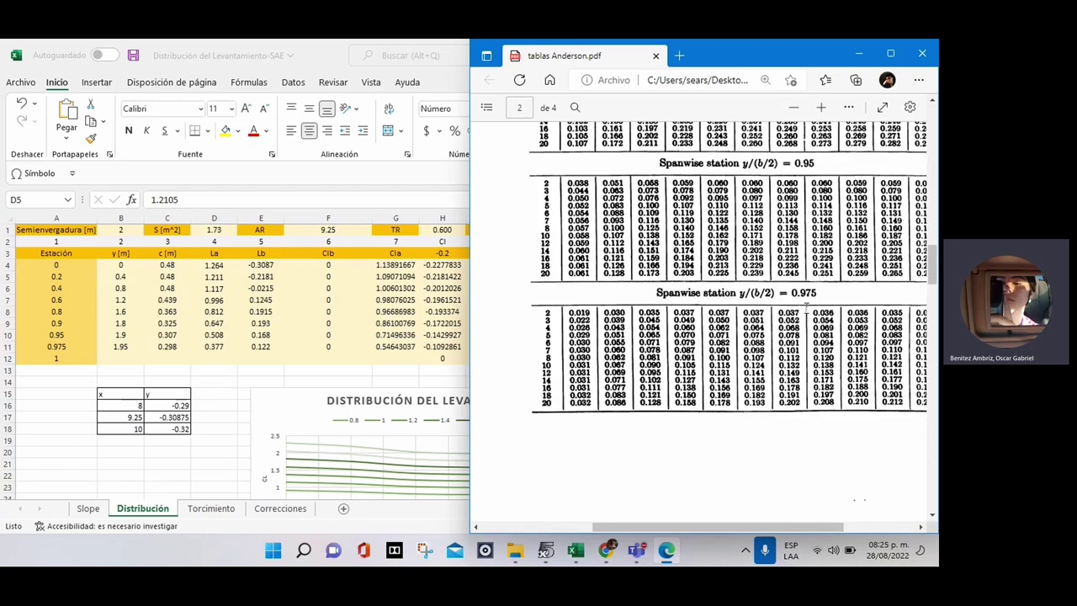
Step: Switch back to the workbook, examine the lift distribution chart and inspect the Clb formula in F4
click(354, 379)
scroll(569, 432, down, 3)
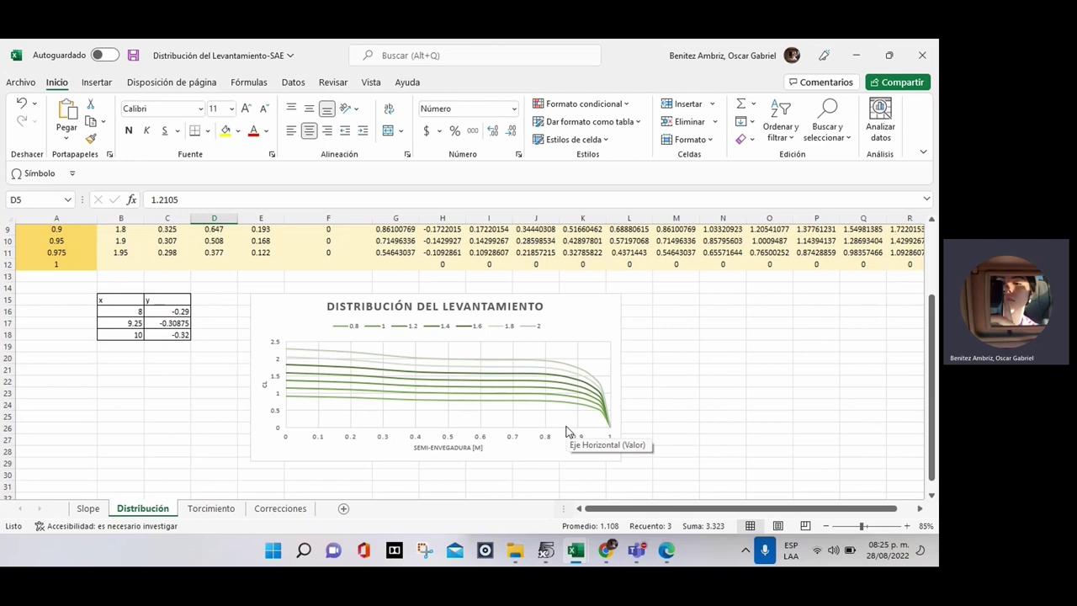
click(240, 327)
scroll(240, 328, up, 1)
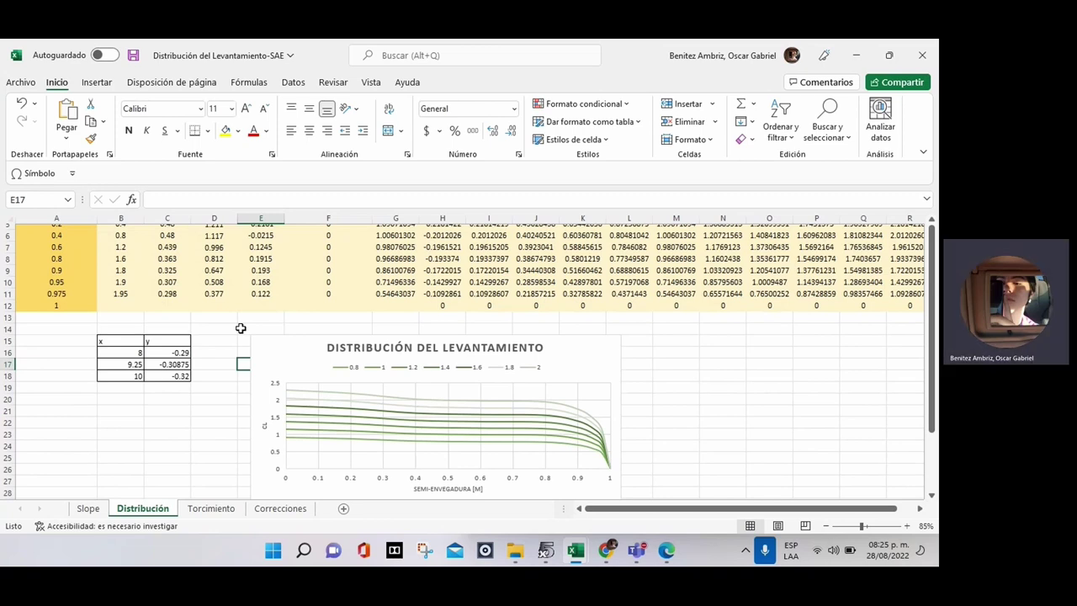
scroll(241, 328, up, 1)
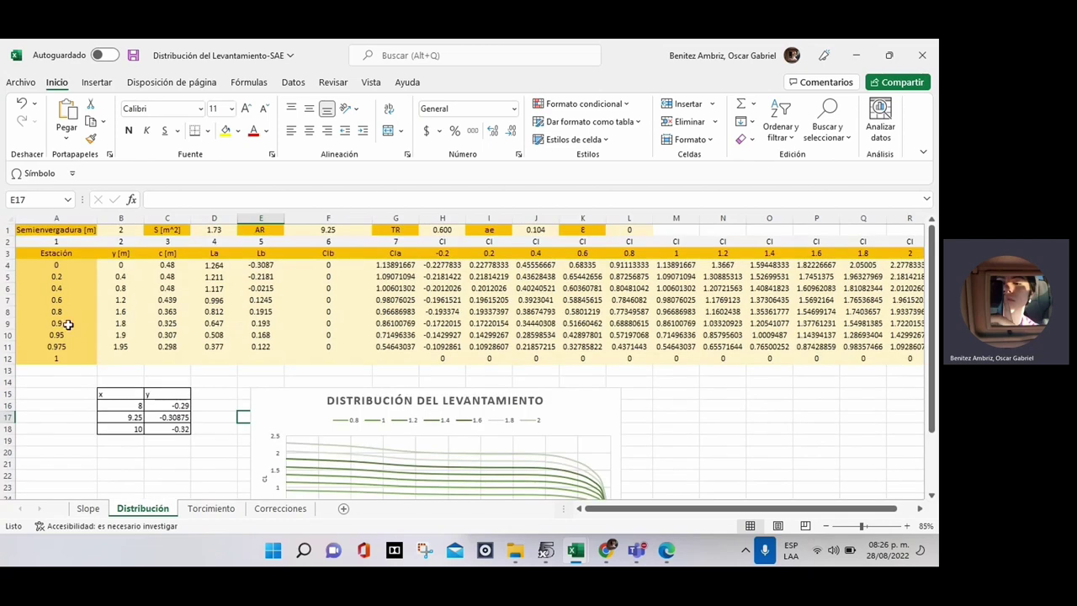
click(311, 268)
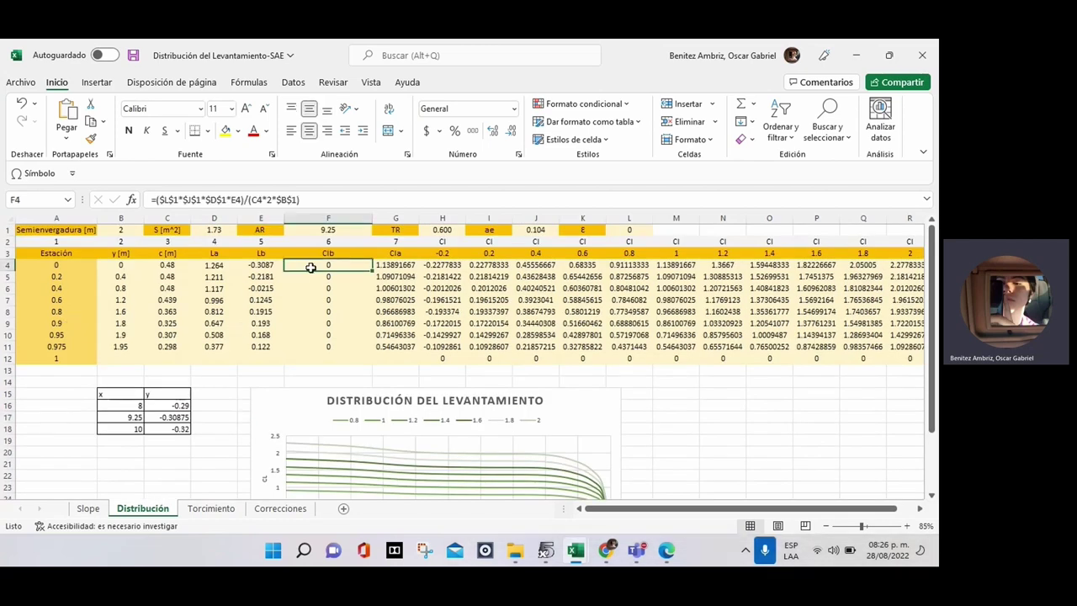
Step: Inspect the Cla formula in G4 and the Clb formula in F4 for station 0, leaving both unchanged
click(379, 265)
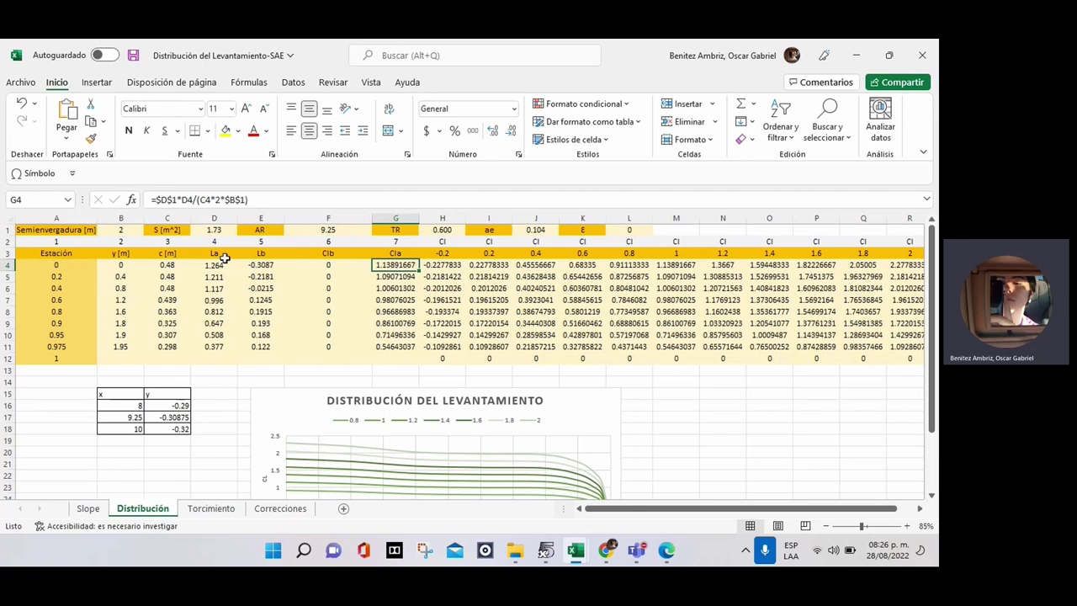
double_click(402, 266)
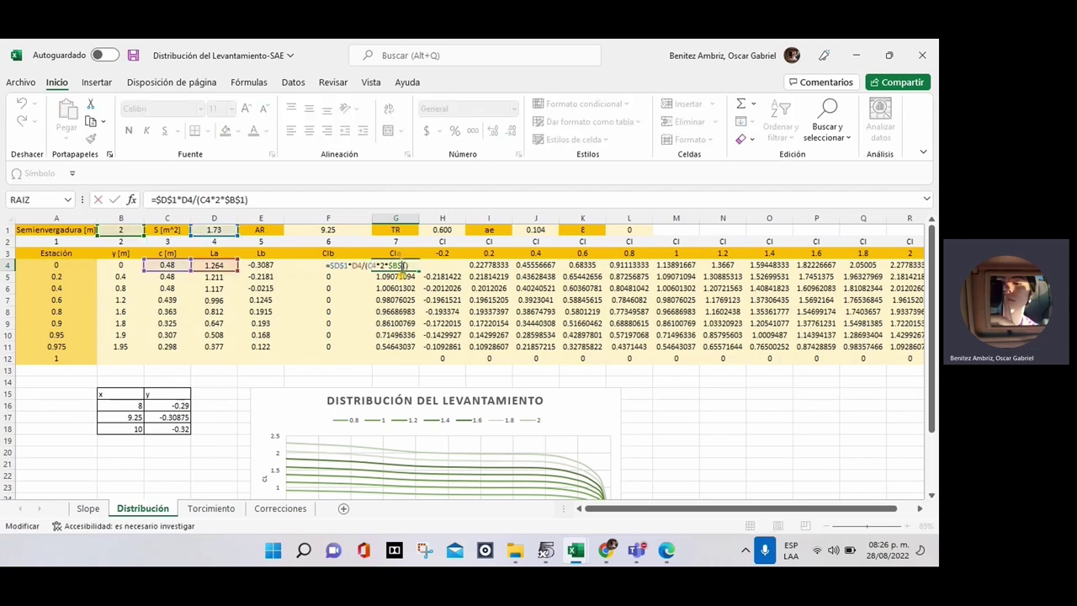
key(Return)
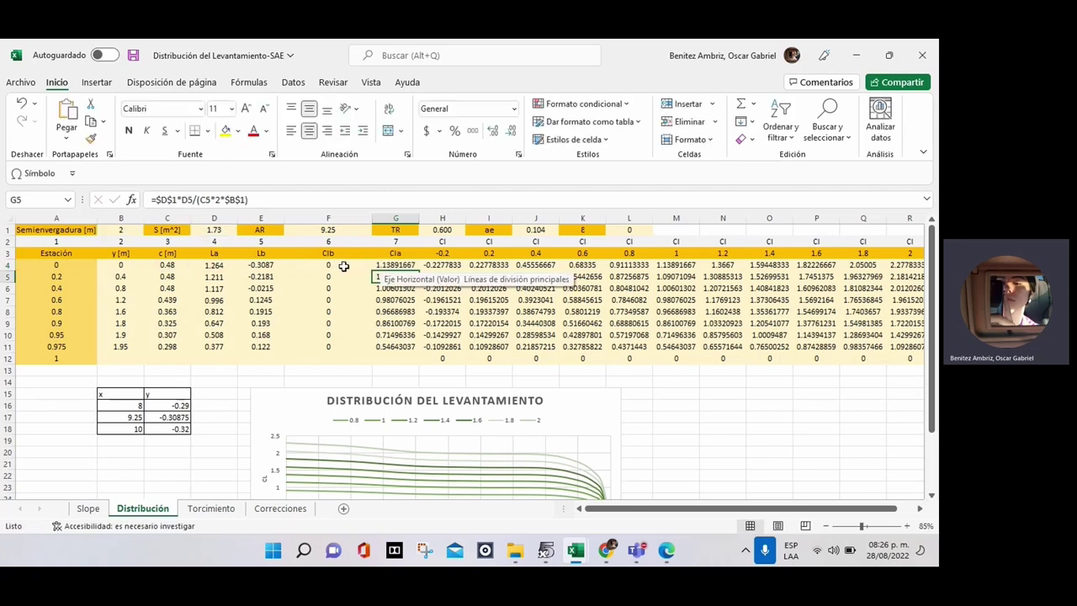
click(319, 266)
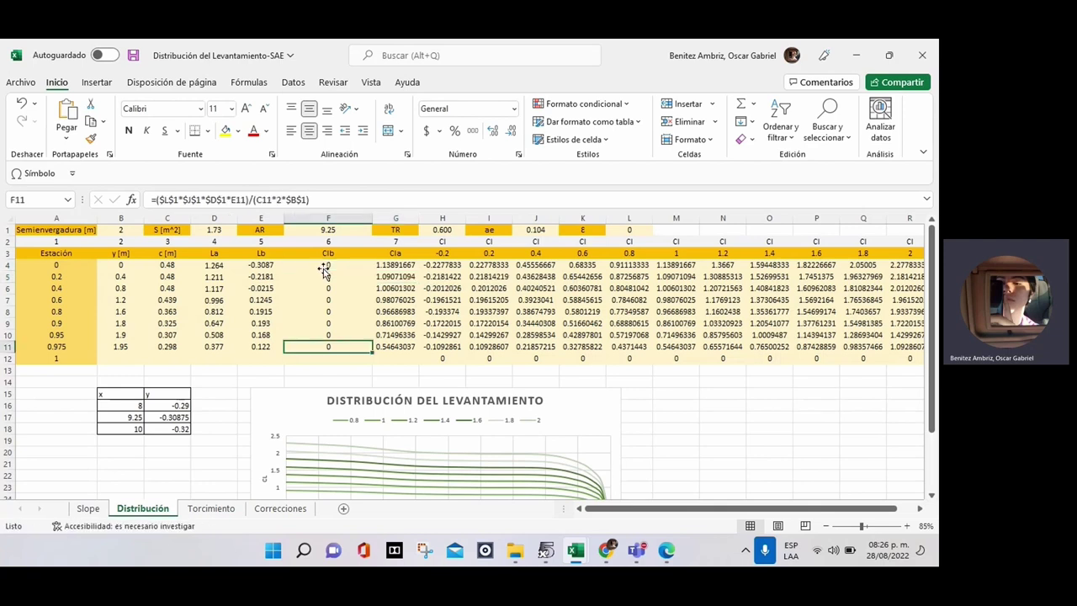
double_click(318, 266)
key(Return)
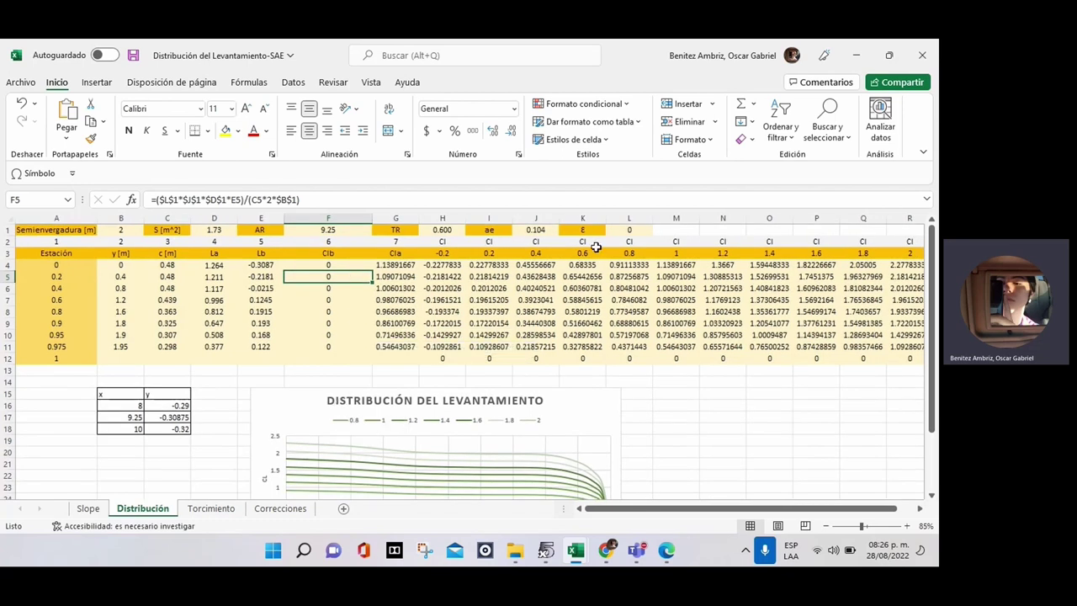
Step: Set the wing twist ε in L1 to -2.5
click(623, 229)
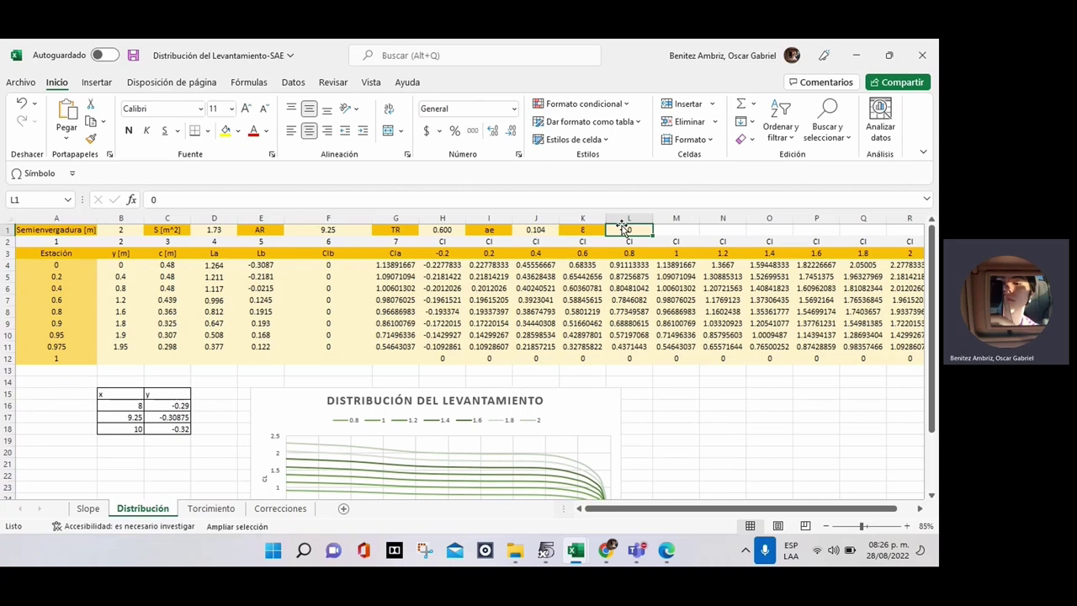
key(Escape)
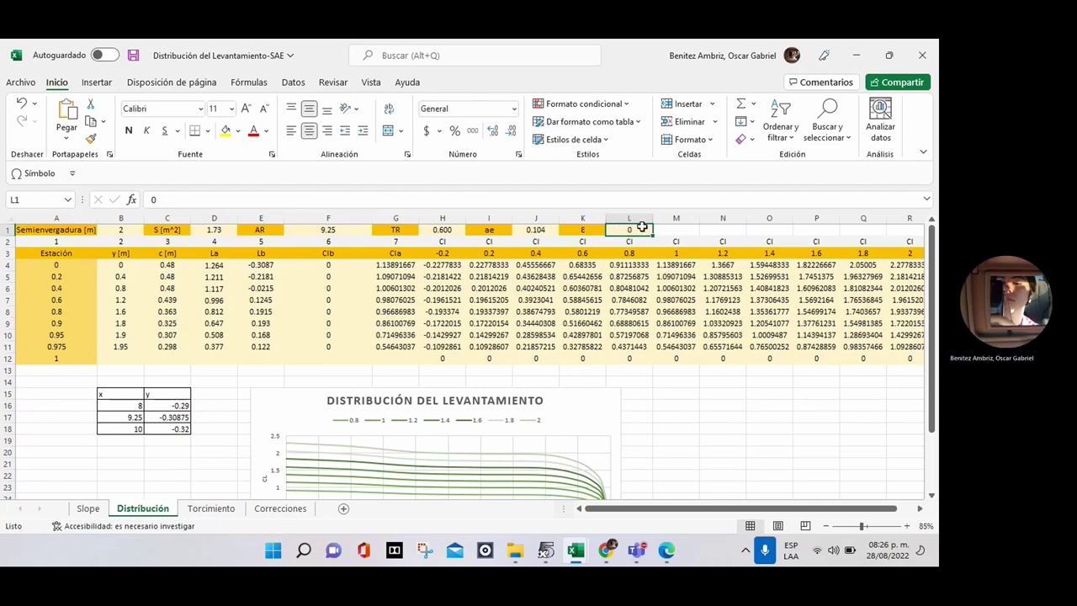
text(=-)
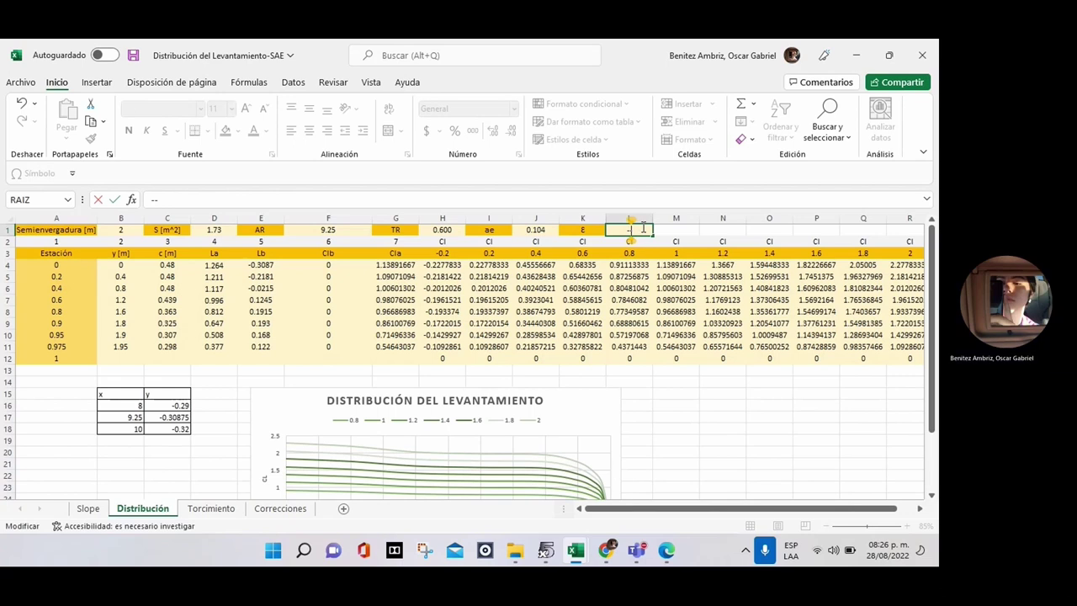
text(2.5)
key(Return)
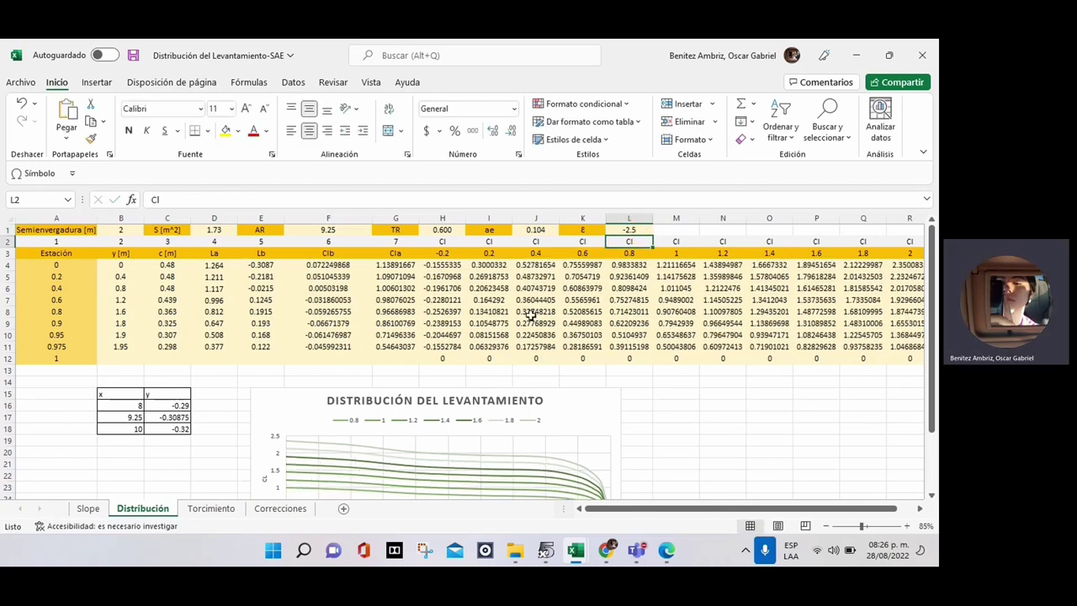
Step: Examine the lift distribution chart, including its CL 1.2 curve, together with the station table
scroll(532, 320, down, 1)
click(446, 449)
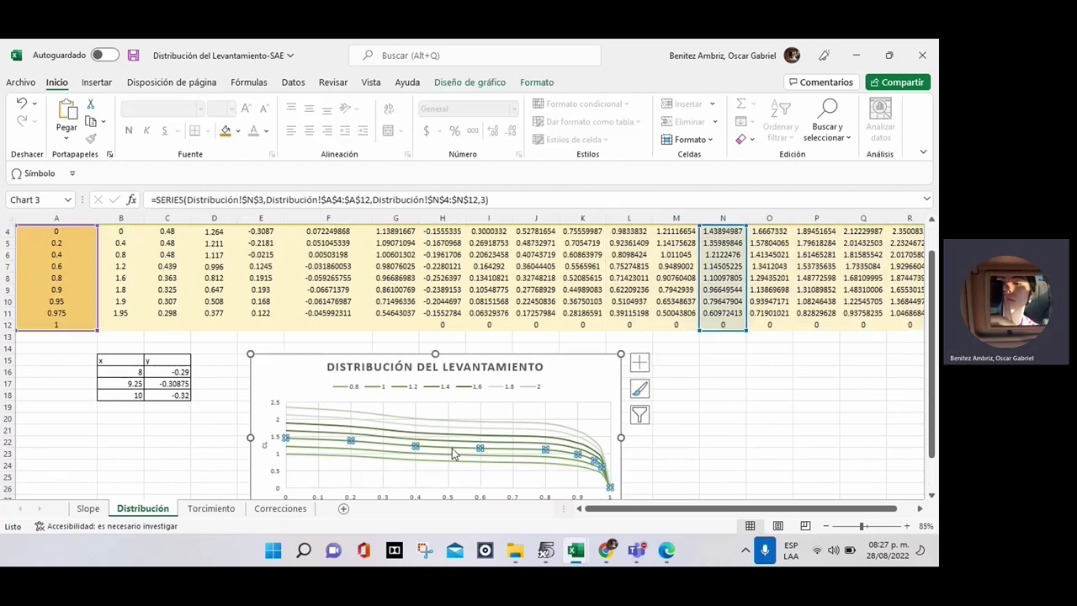
click(563, 379)
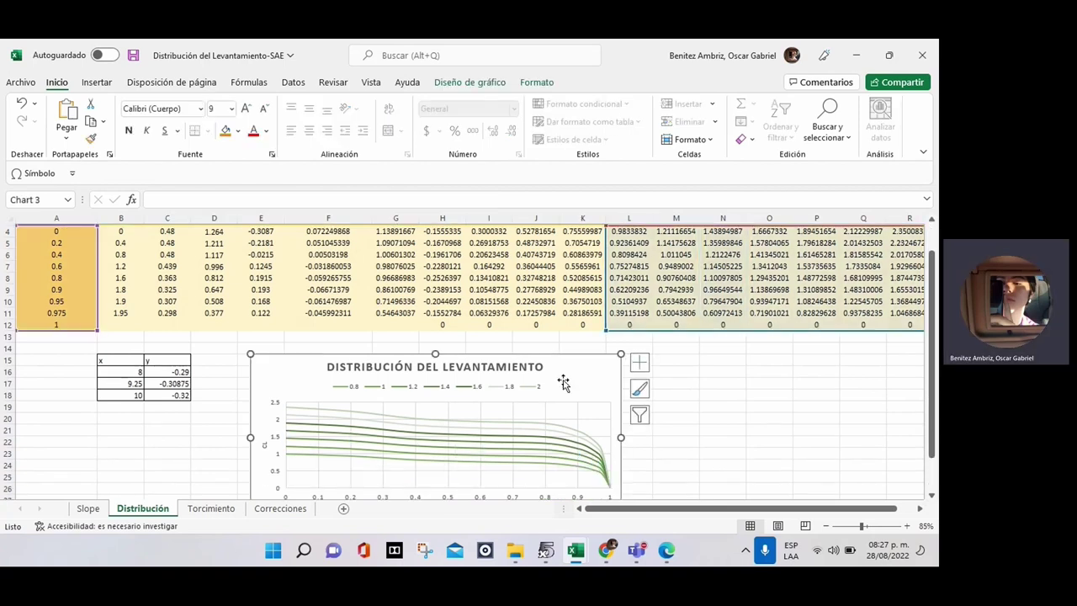
ctrl+scroll(563, 380, down, 1)
scroll(563, 380, up, 3)
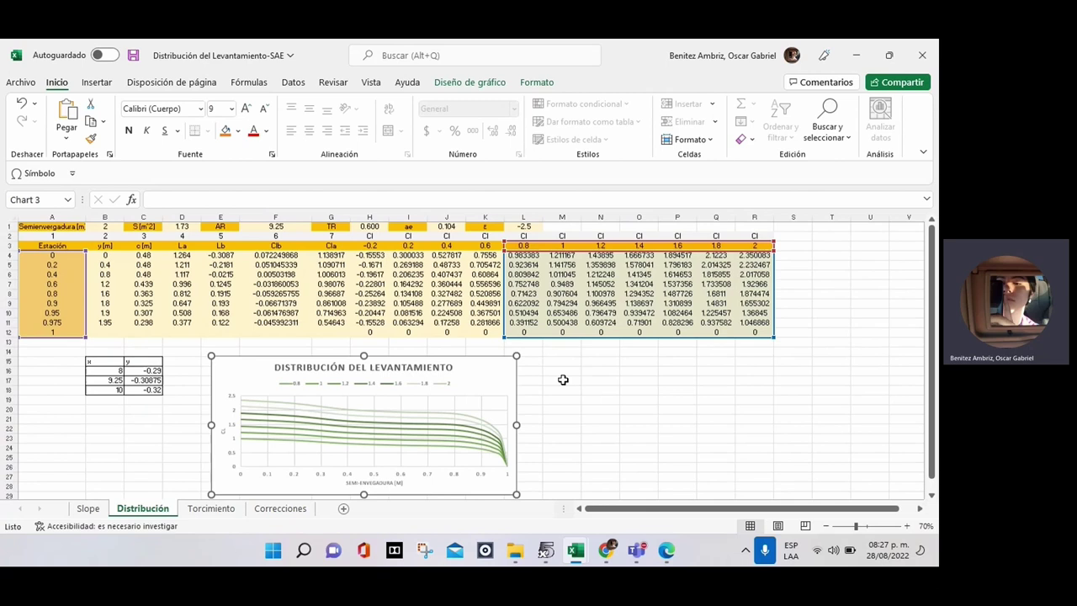
click(453, 305)
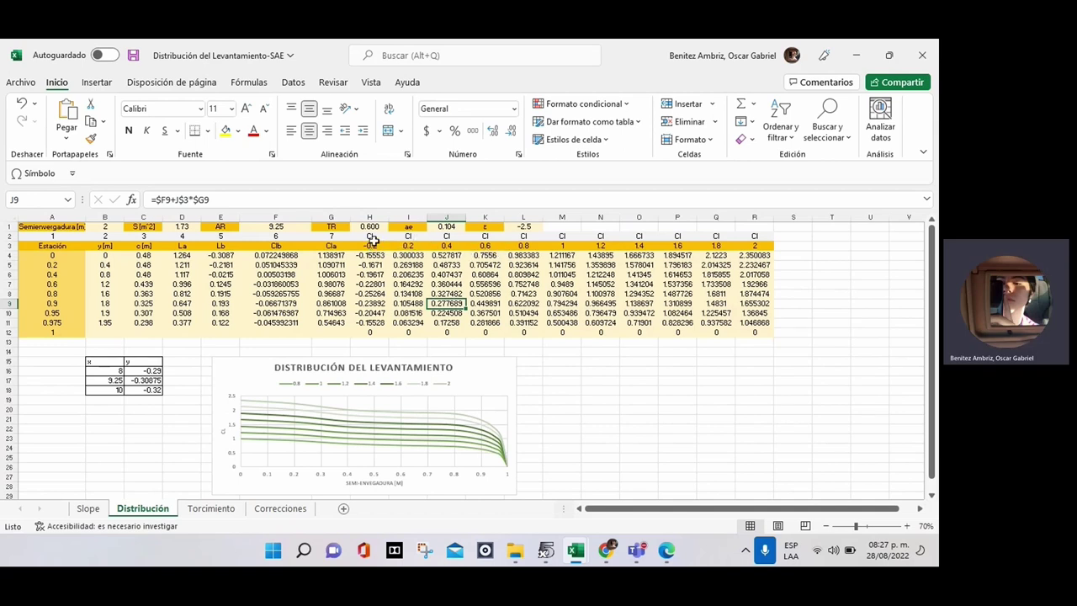
Step: Highlight the Cl header values in row 3, first from -0.2 to 1.8 and again from 0.8 to 2
drag(371, 245, 744, 245)
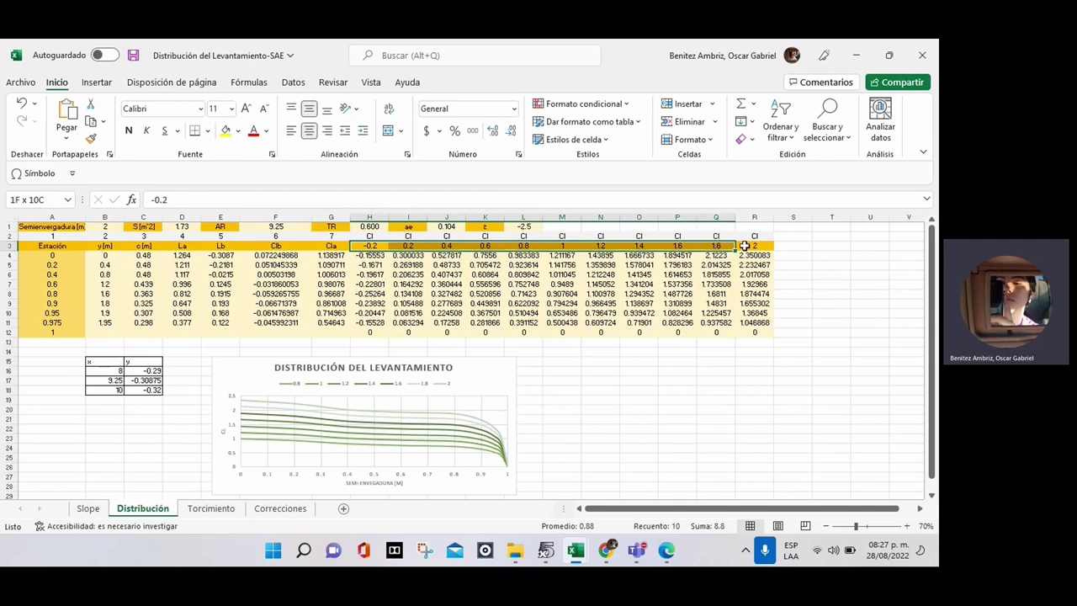
click(593, 276)
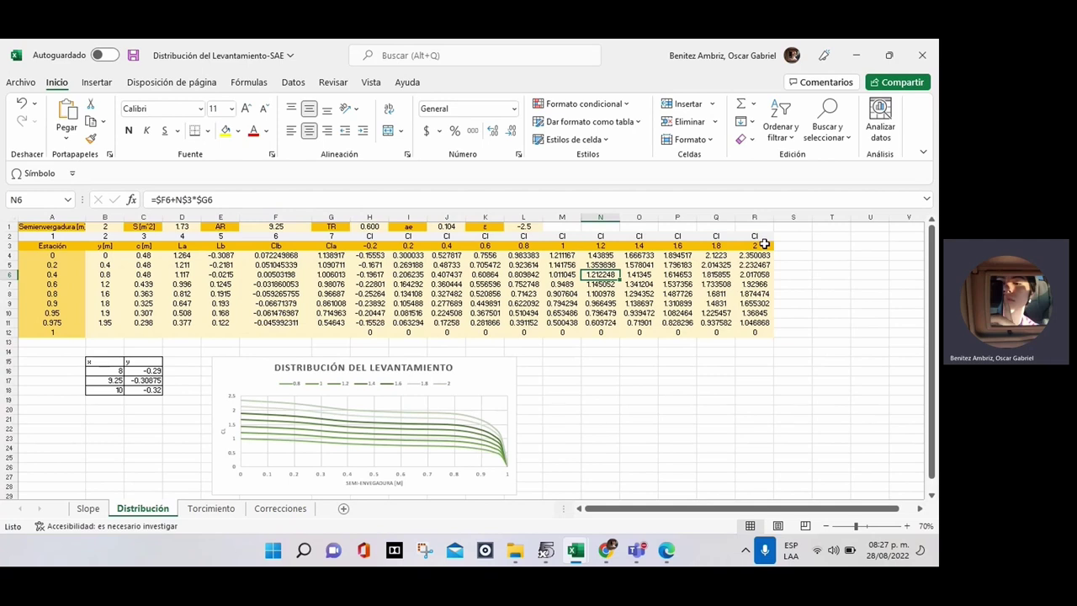
click(520, 245)
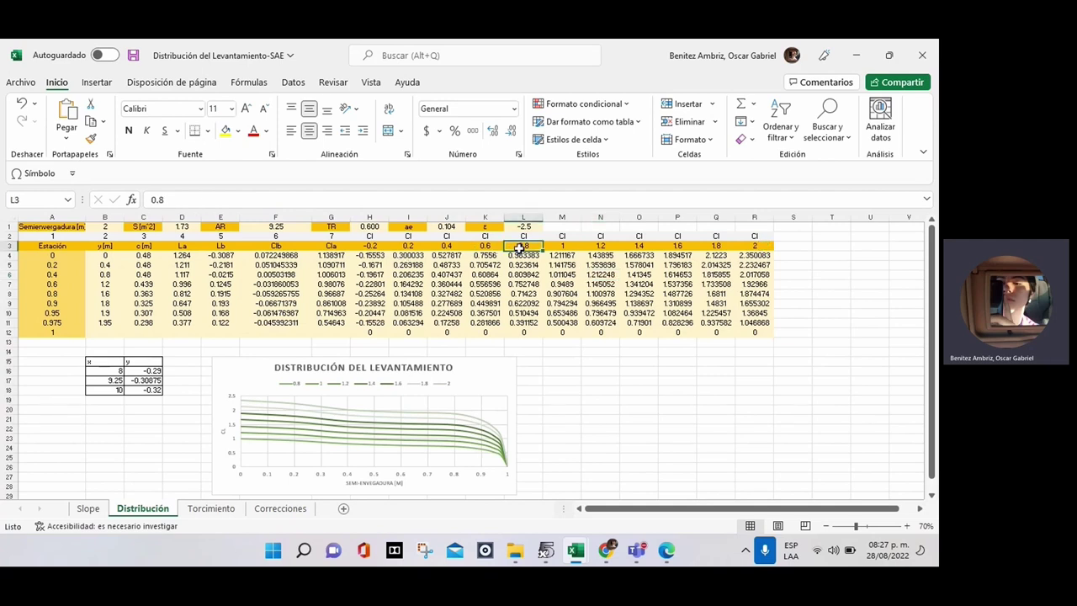
drag(520, 246, 764, 245)
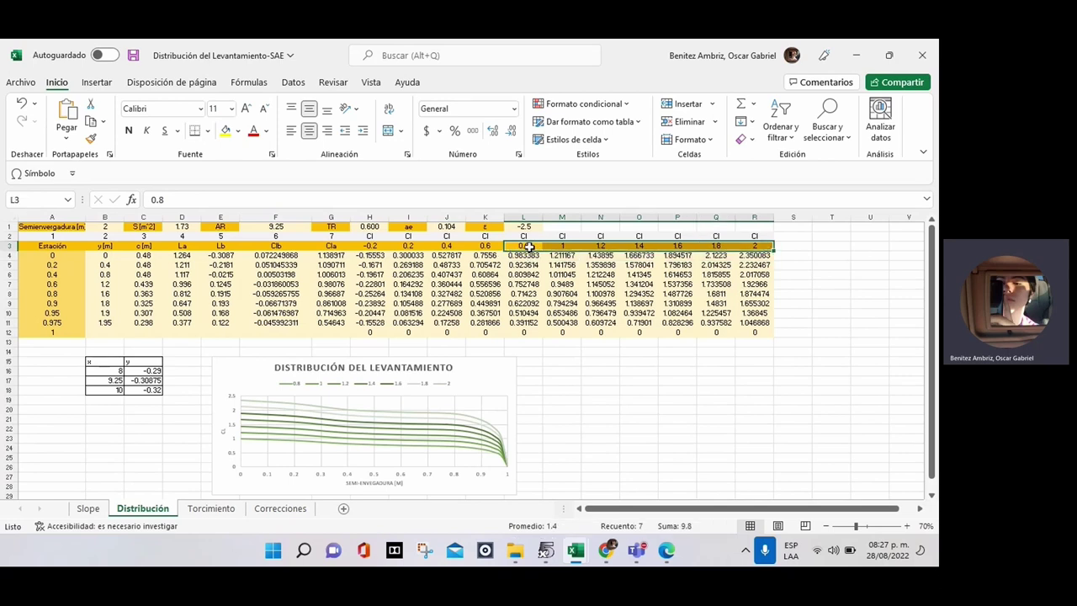
Step: Switch to XFLR5, examine the E420 airfoil's Cl curve around its maximum, and return to the workbook
key(alt+Tab)
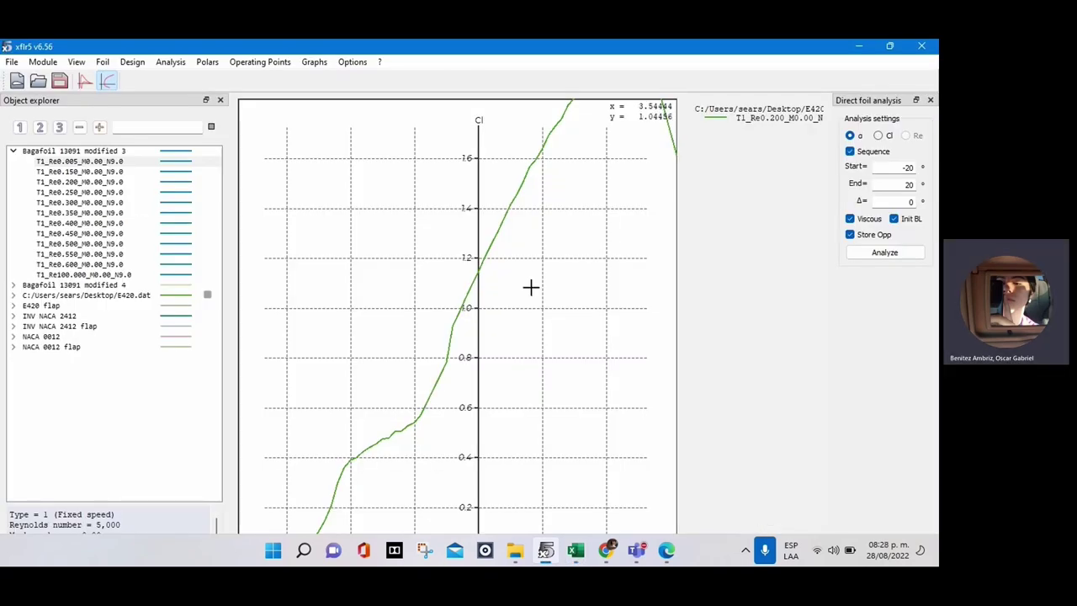
scroll(531, 287, down, 2)
drag(531, 283, 391, 366)
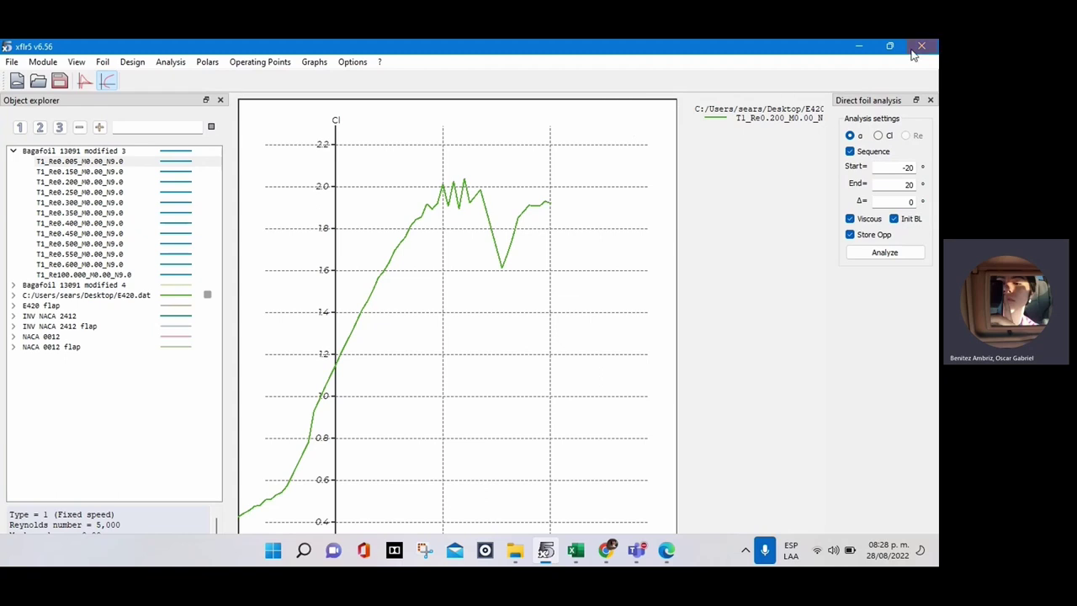
click(868, 46)
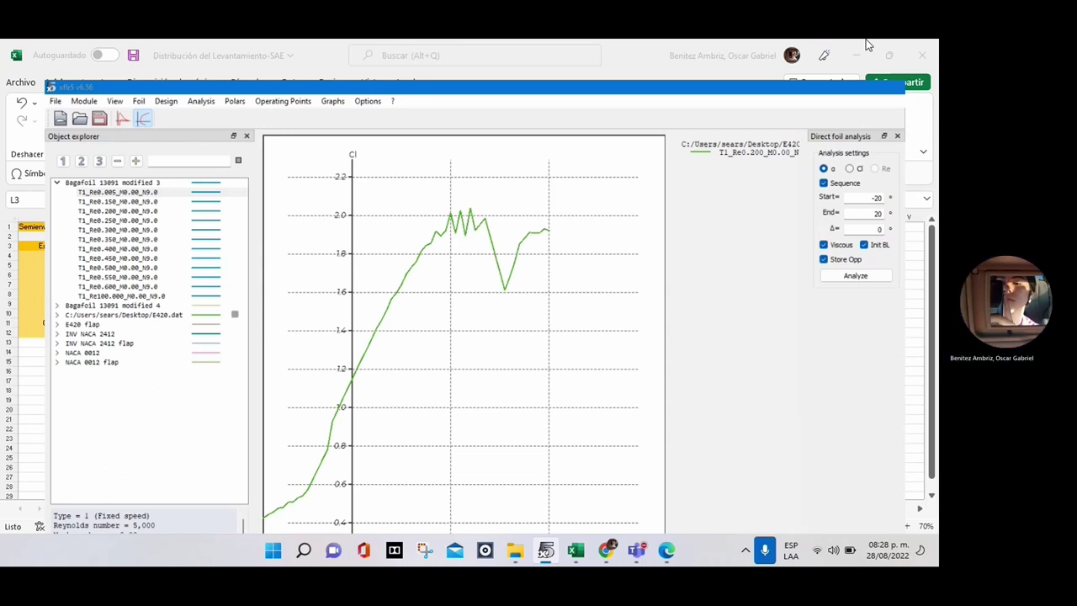
click(868, 45)
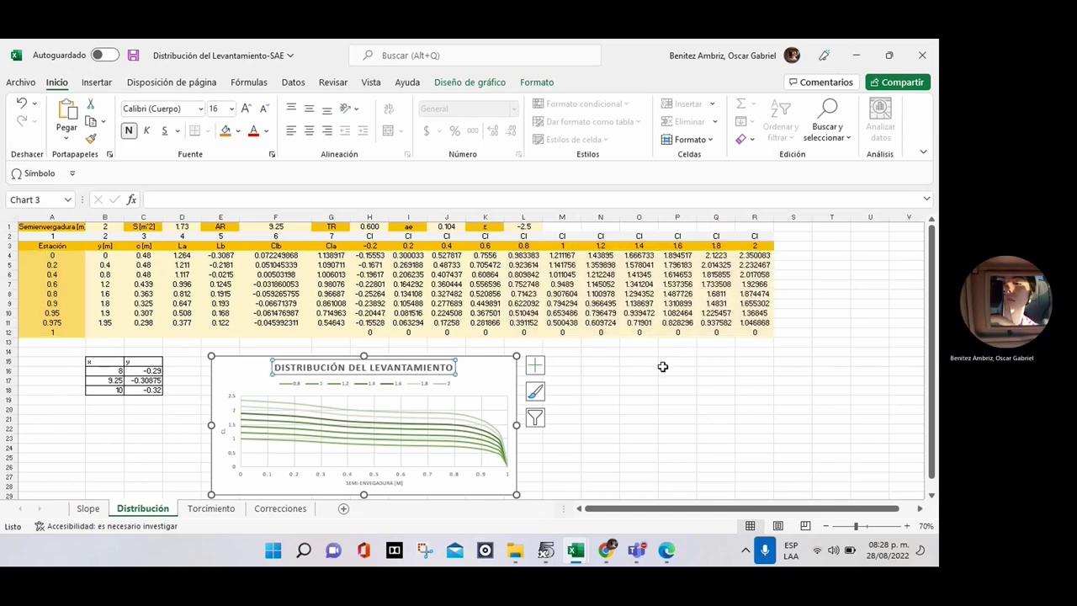
Step: Review the ae, TR, AR and S input values in row 1 of the Distribución sheet
click(451, 227)
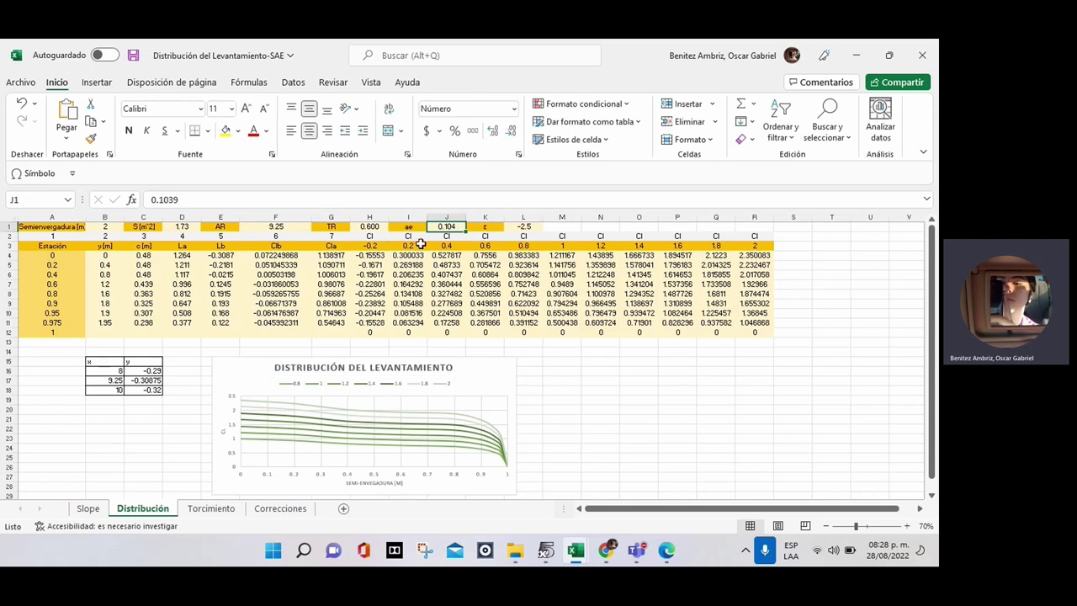
click(379, 227)
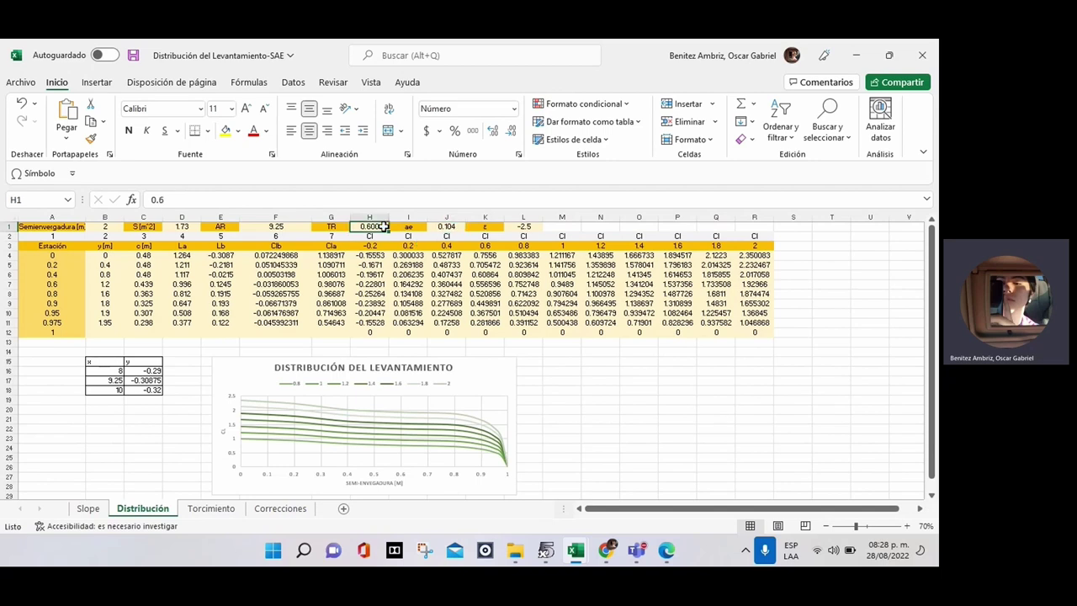
click(277, 229)
click(182, 227)
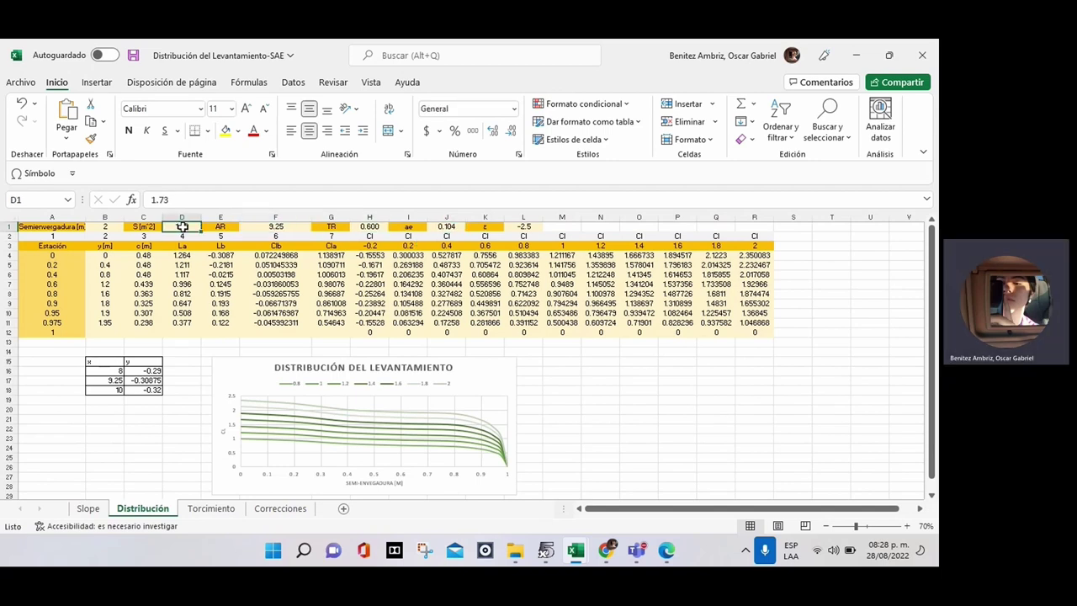
Step: Switch to XFLR5, review the solo ala plane's wing geometry in the wing editor, and close the editor
click(545, 550)
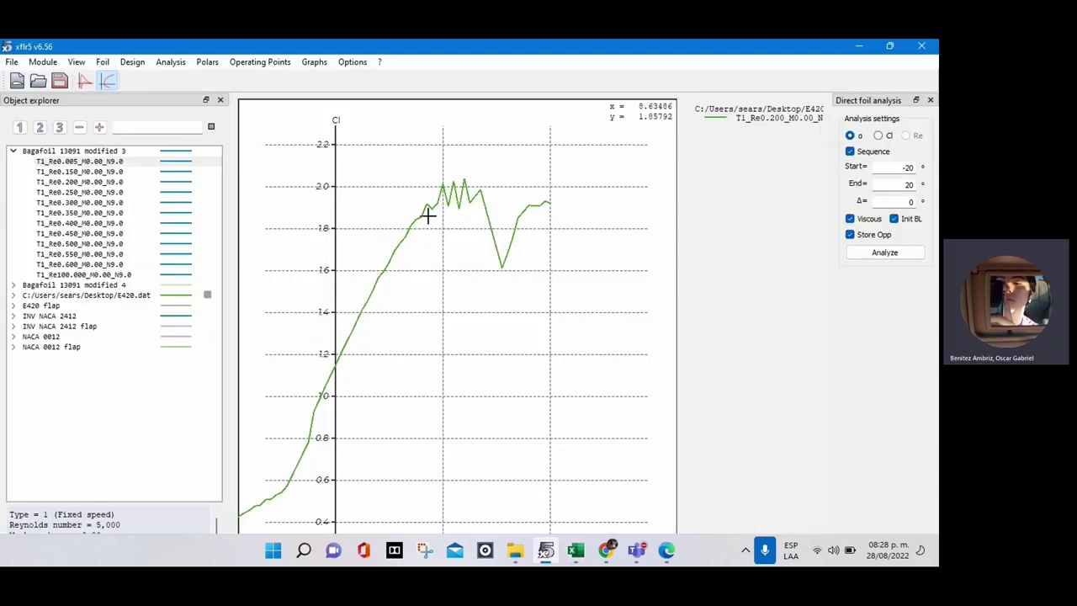
key(ctrl+6)
right_click(352, 205)
click(109, 232)
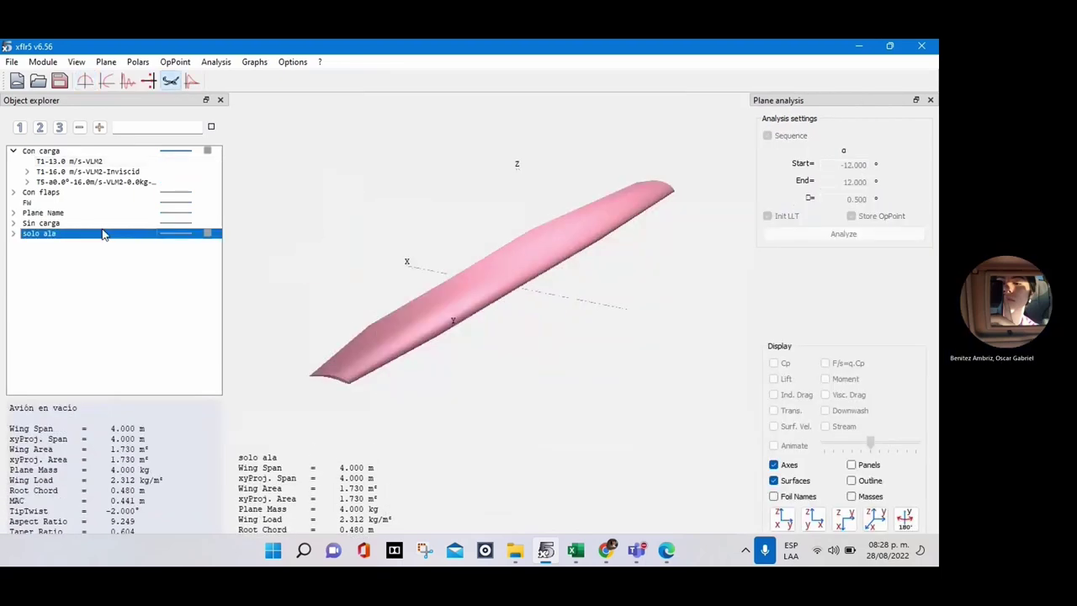
right_click(295, 242)
mouse_move(341, 245)
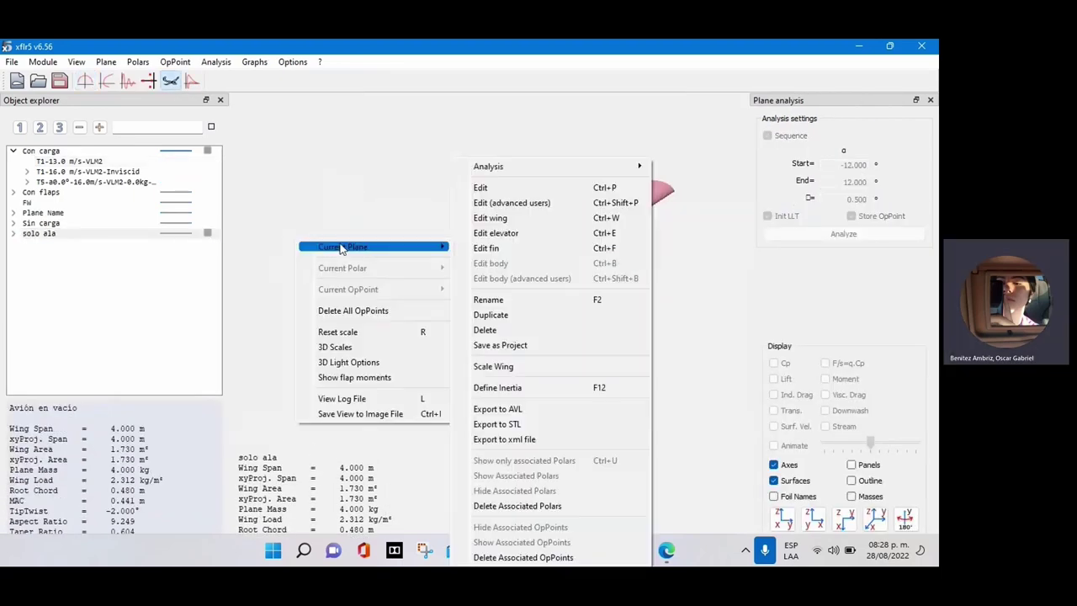
click(510, 223)
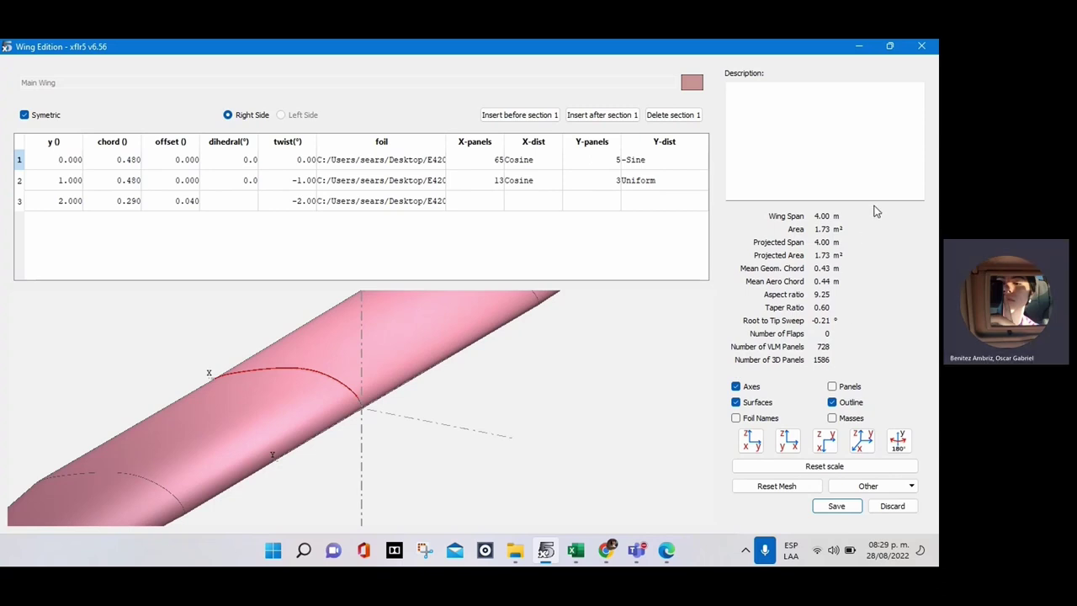
click(922, 47)
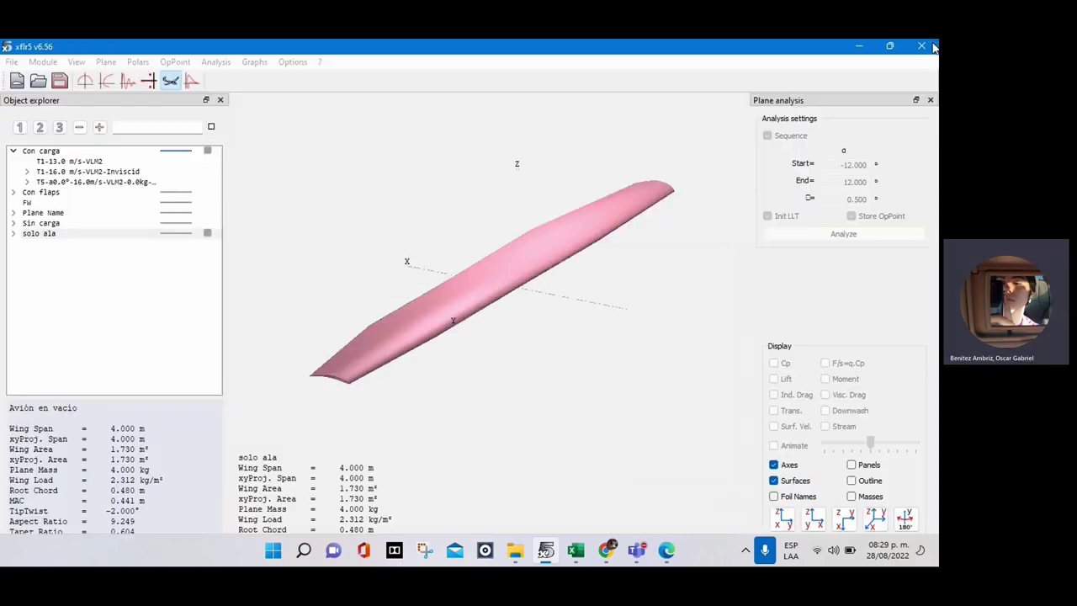
Step: Switch back to the Distribución del Levantamiento-SAE workbook and inspect the twist value in L1
click(576, 550)
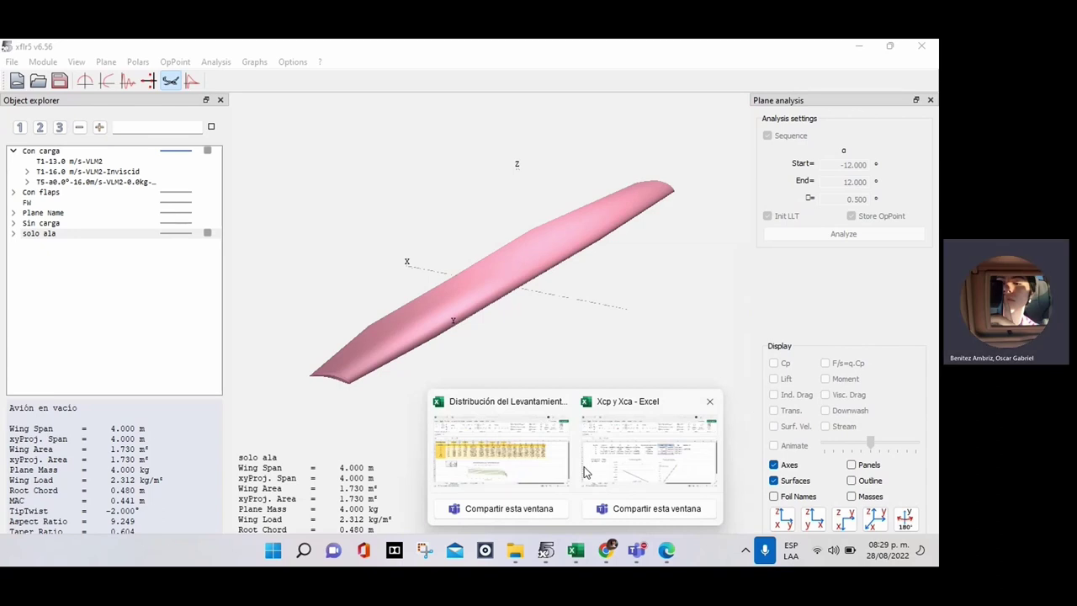
click(523, 461)
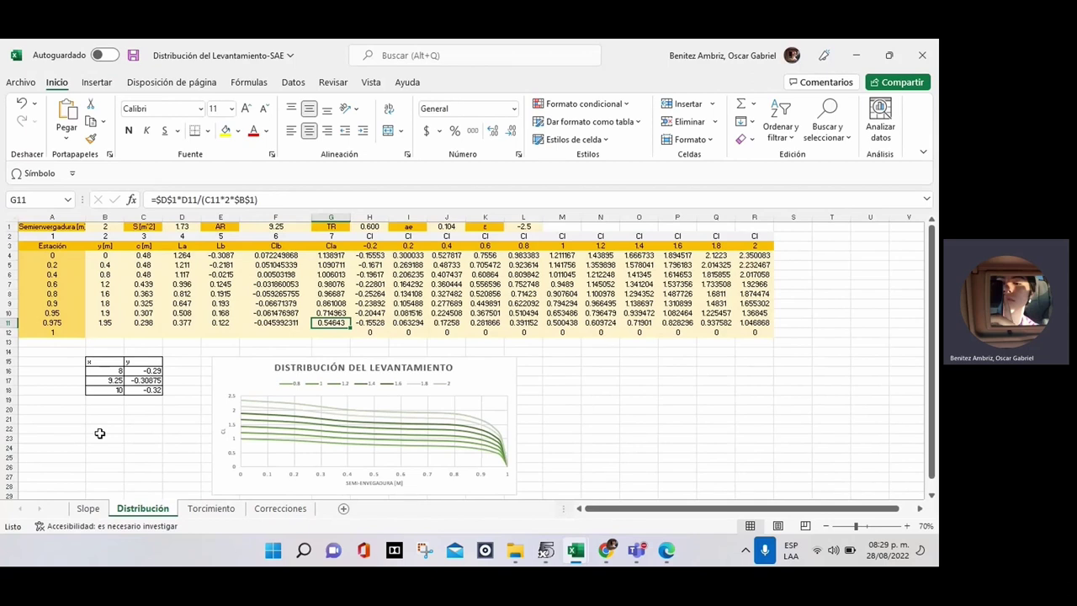
click(524, 227)
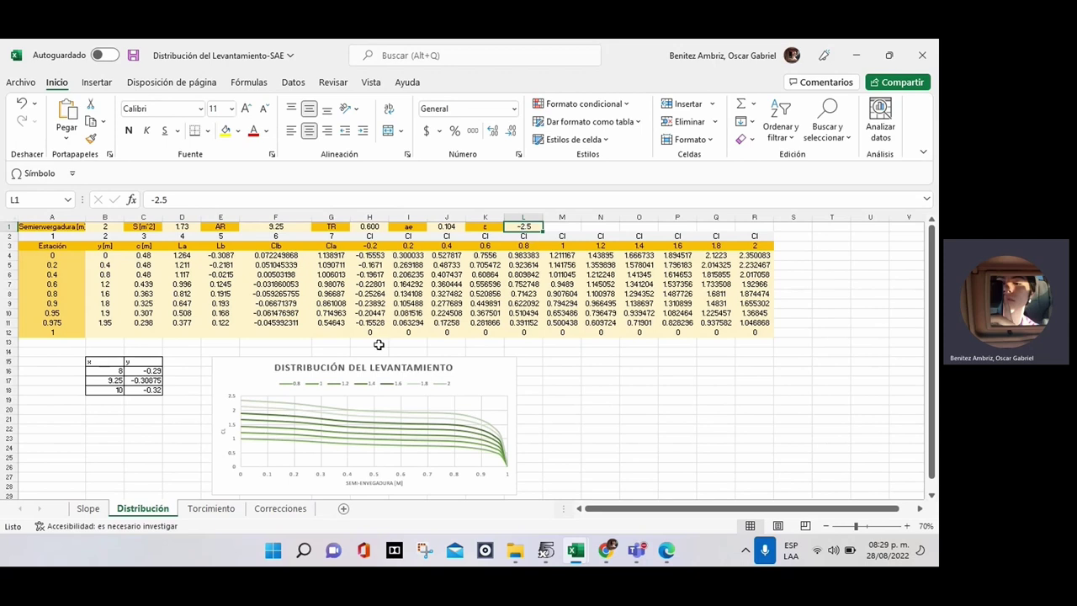
Step: Open the Torcimiento sheet and examine the geometric twist and cruise lift coefficient formulas
click(213, 510)
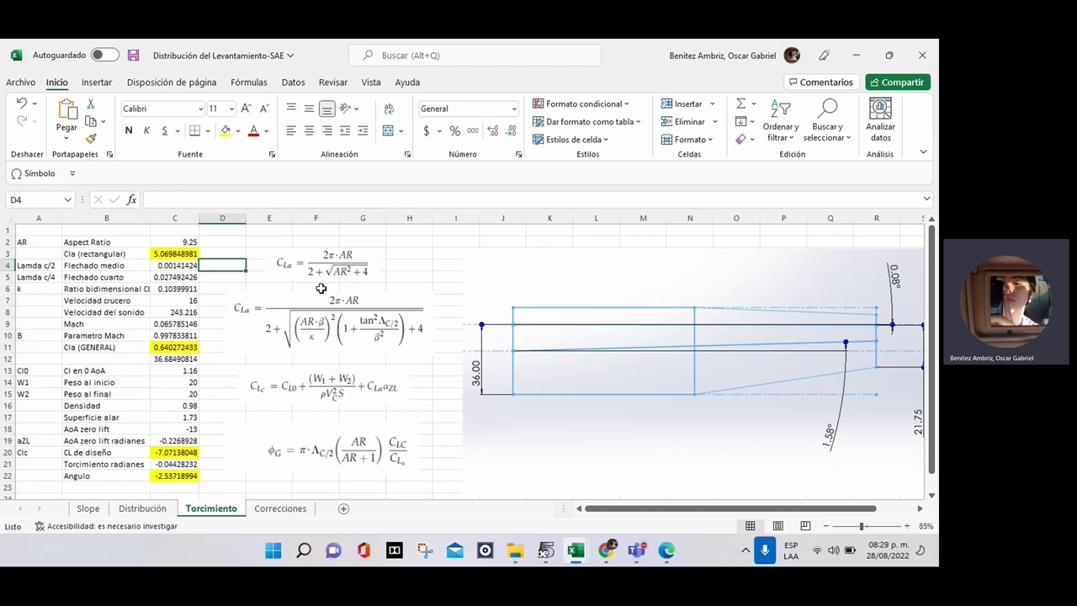
click(276, 457)
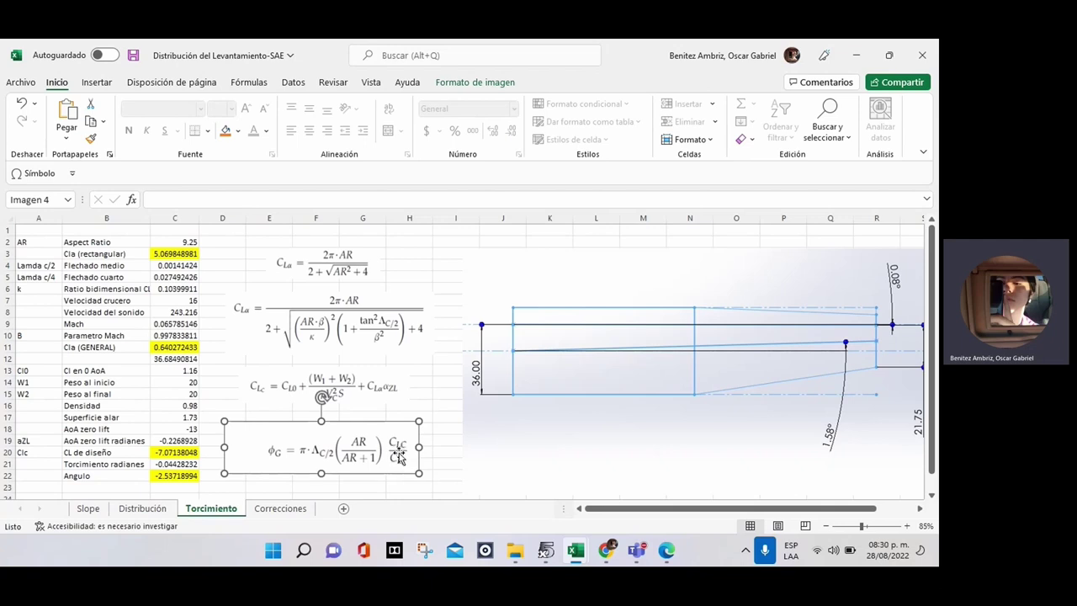
click(423, 369)
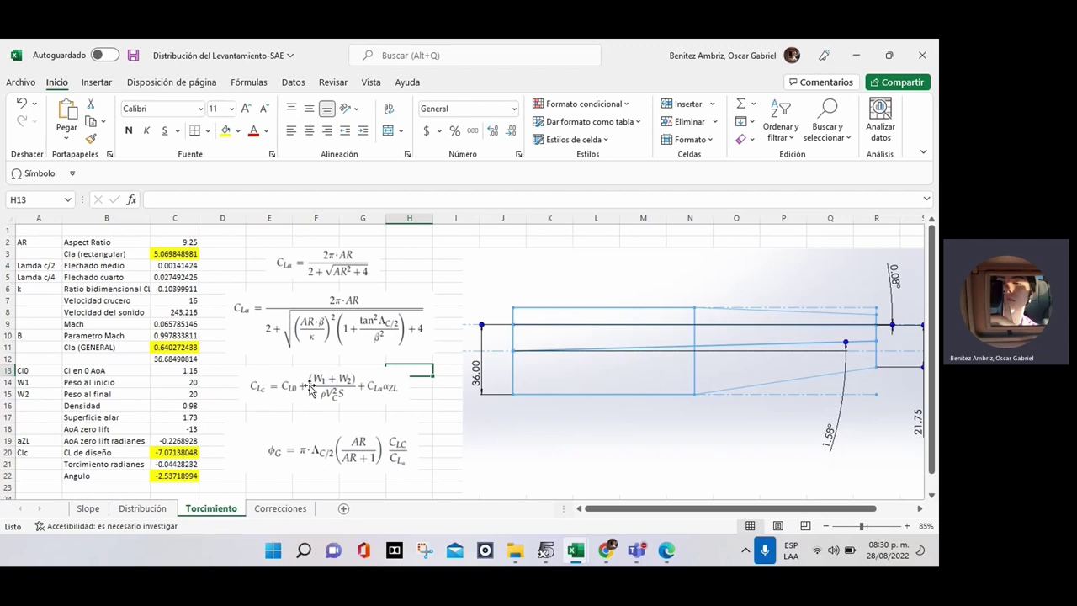
Step: Compare the rectangular and general lift slope equations with the Cla formulas in cells C3 and C11 of the Torcimiento sheet
click(323, 454)
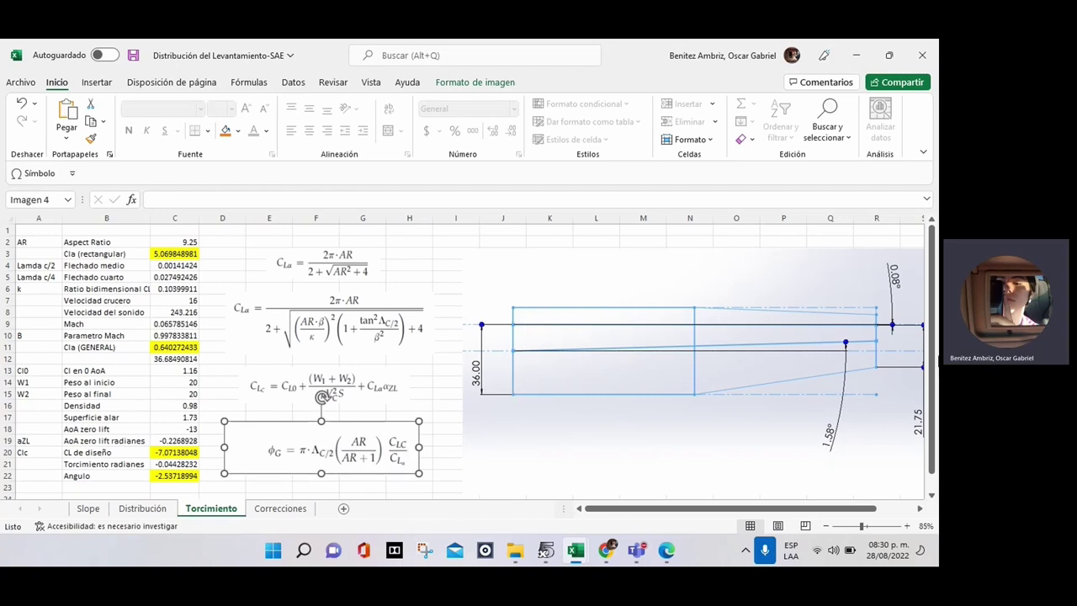
click(313, 271)
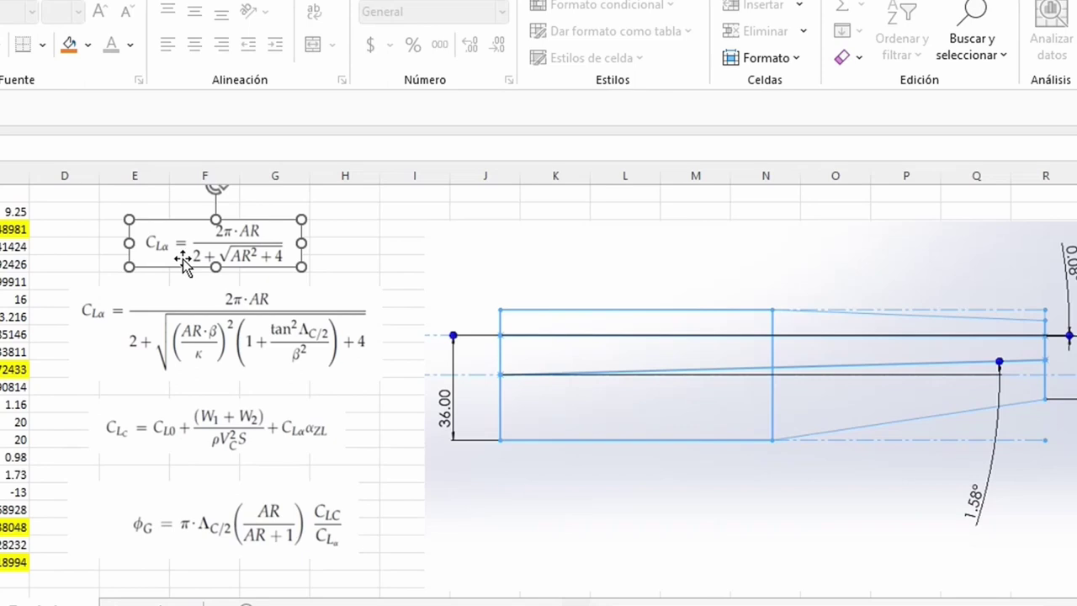
click(6, 231)
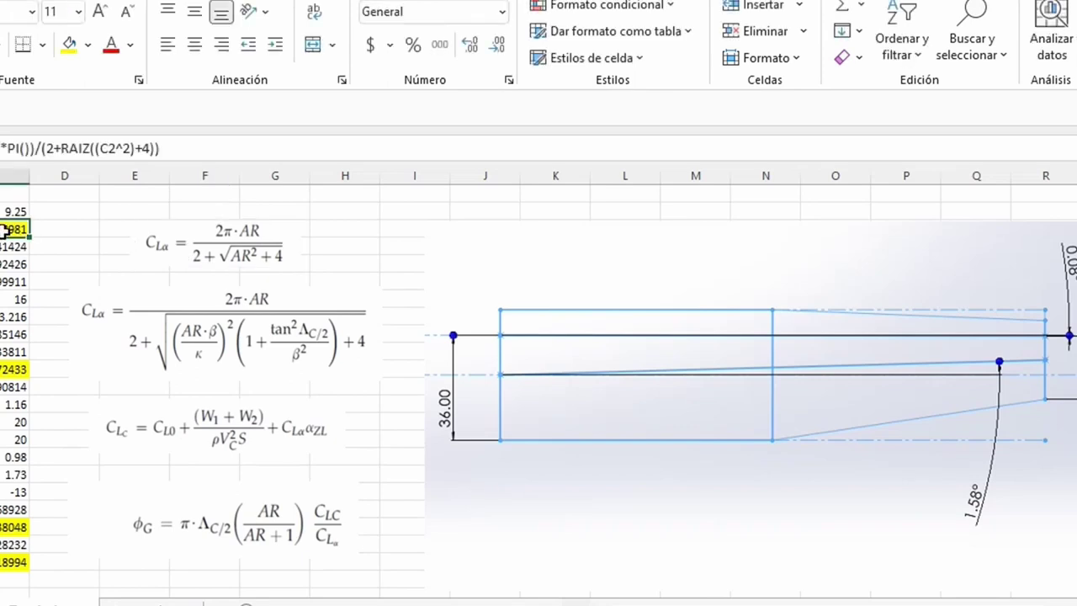
click(12, 368)
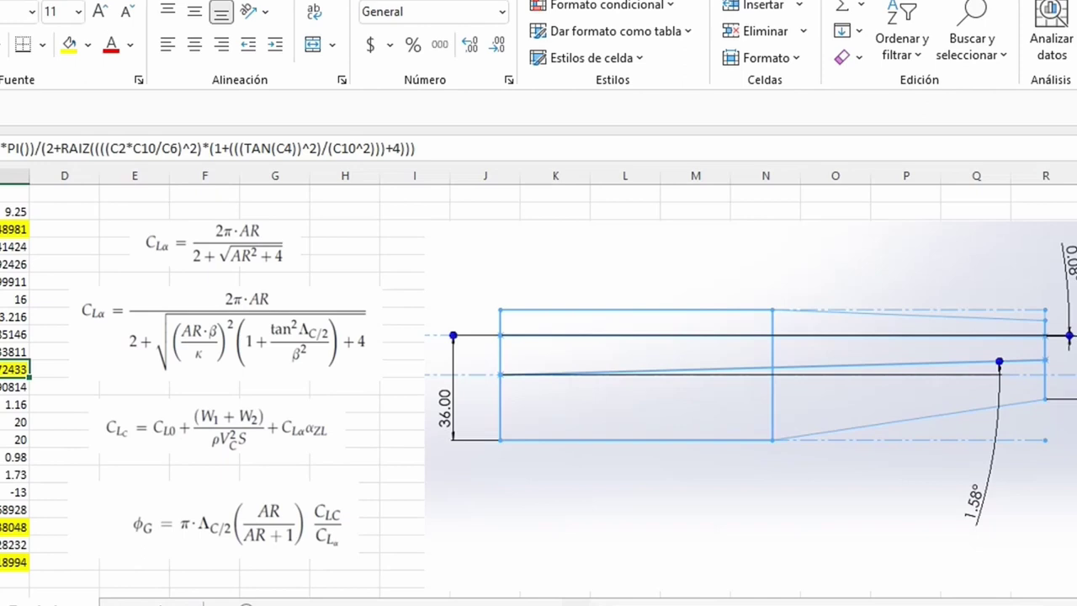
click(198, 345)
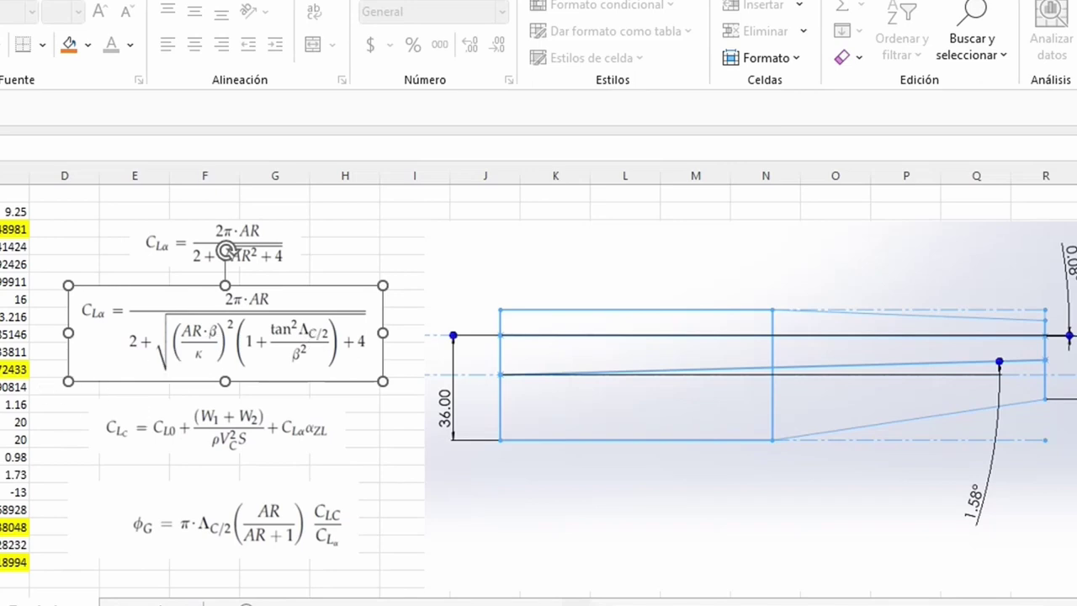
Step: Inspect the Flechado medio and Flechado cuarto formulas in C4 and C5 against the sweep angles in the wing sketch
key(Escape)
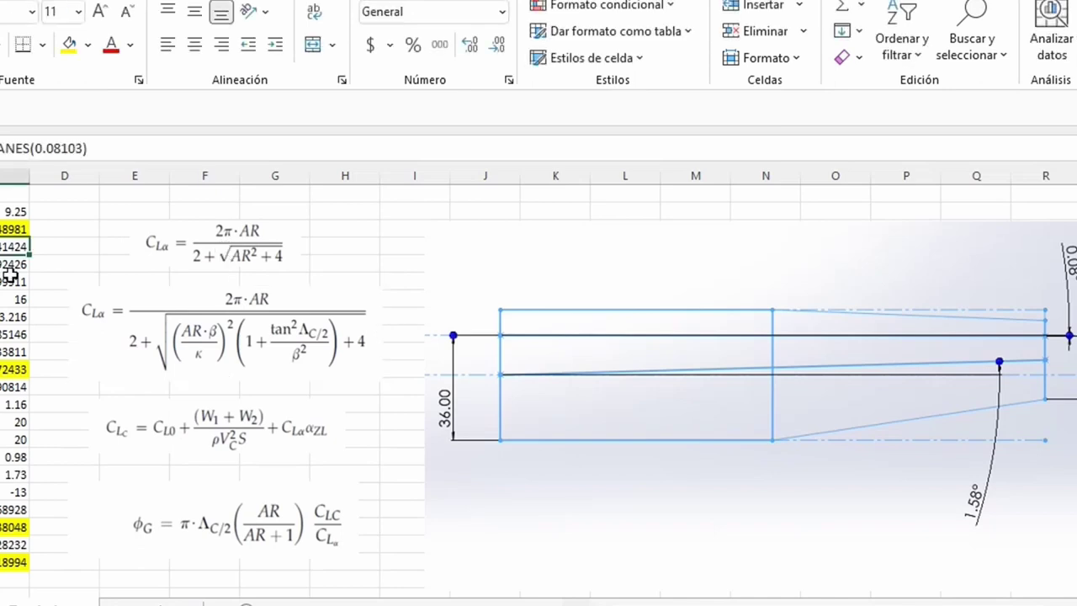
key(Down)
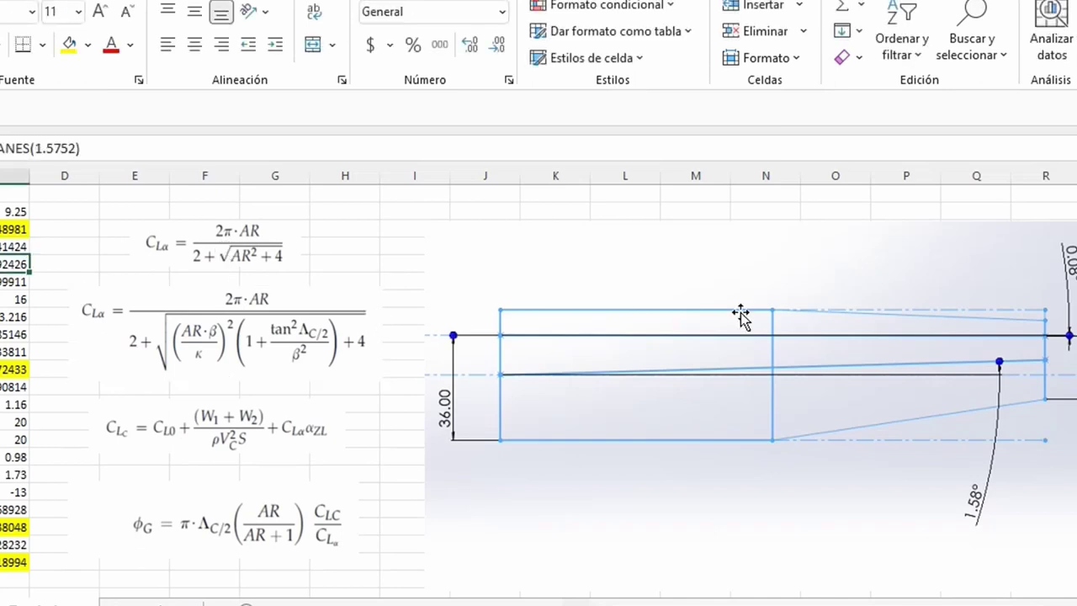
scroll(741, 316, right, 3)
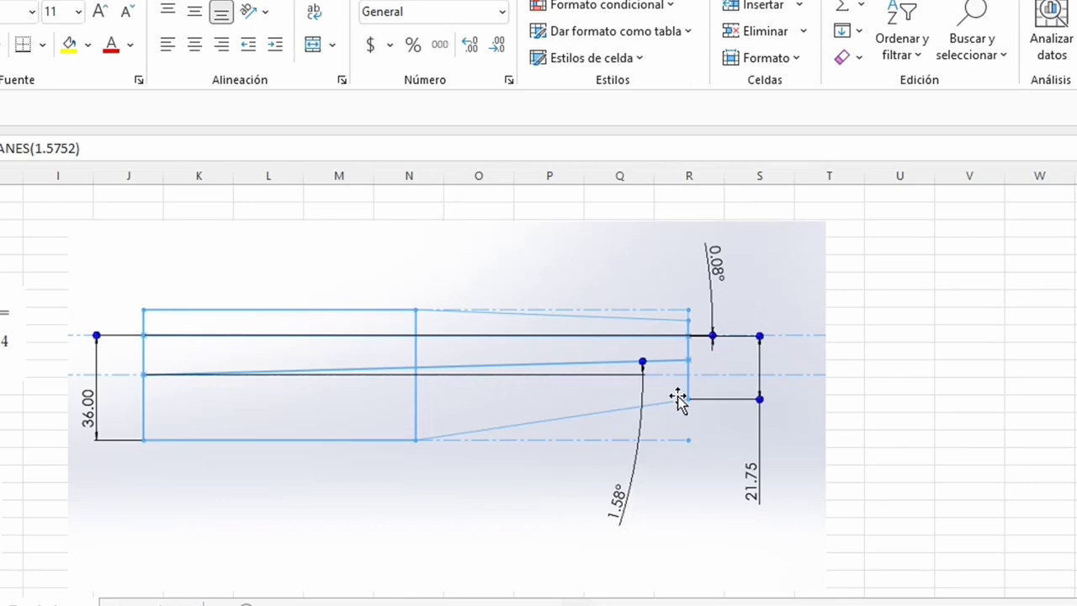
scroll(79, 461, left, 3)
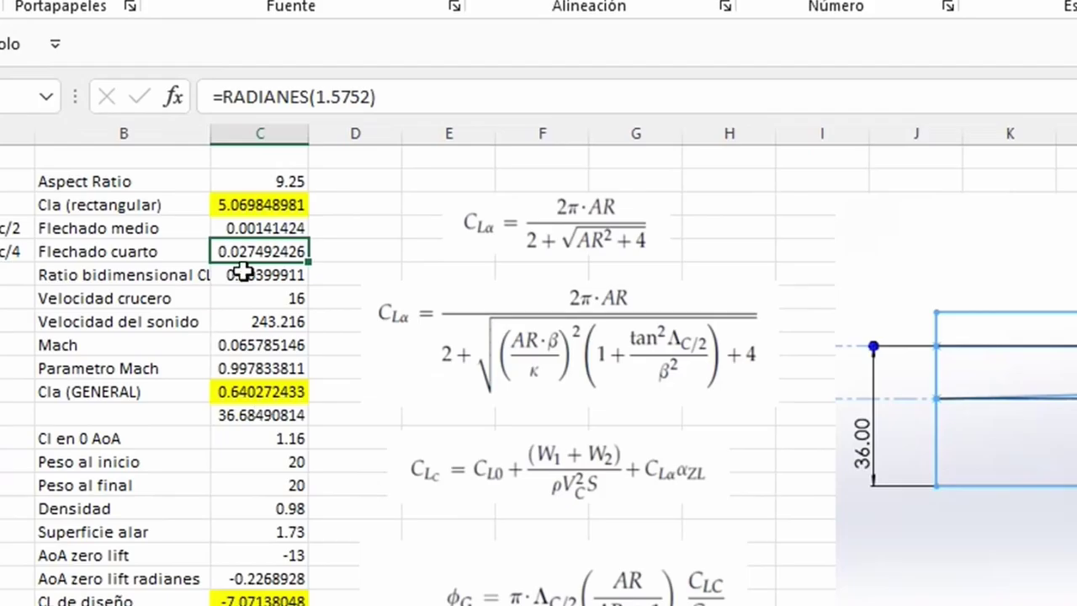
click(5, 247)
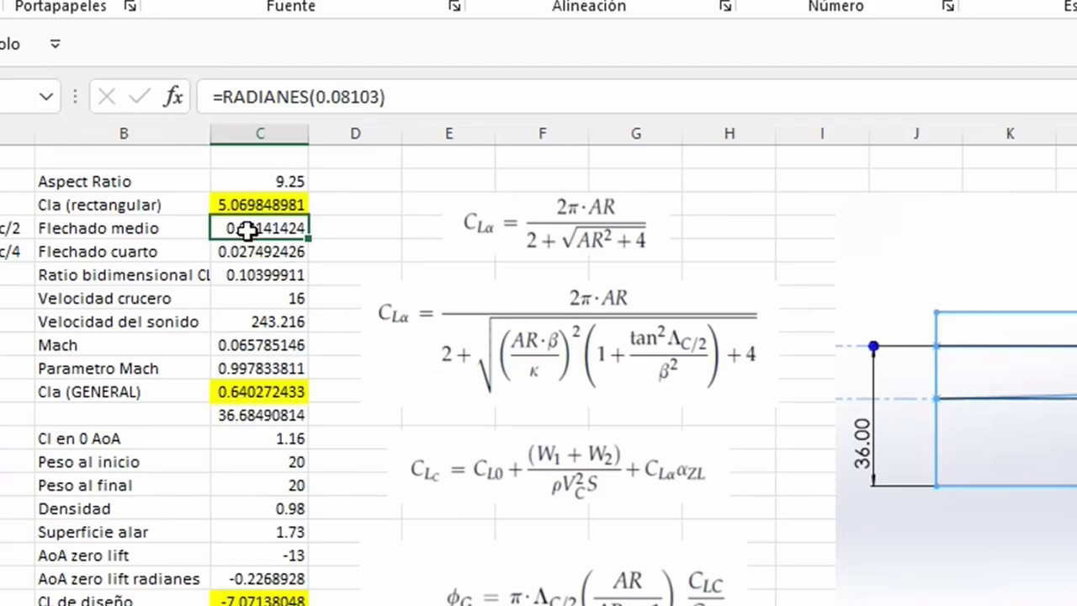
double_click(3, 246)
key(Return)
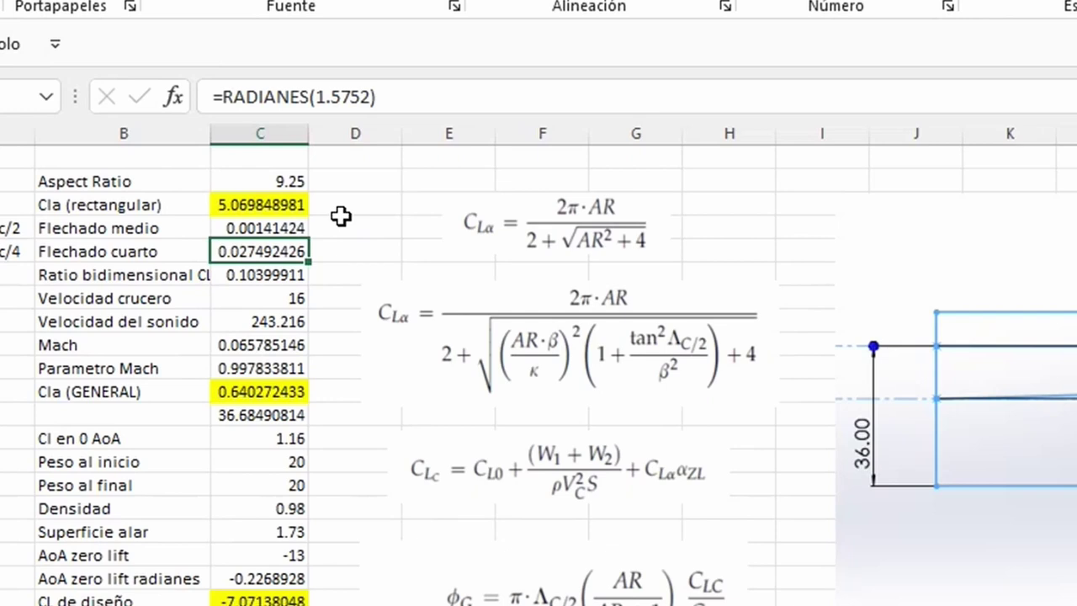
Step: Inspect the bidimensional ratio in C6, the cruise and sound speeds, and the Mach number formula in C9
click(305, 267)
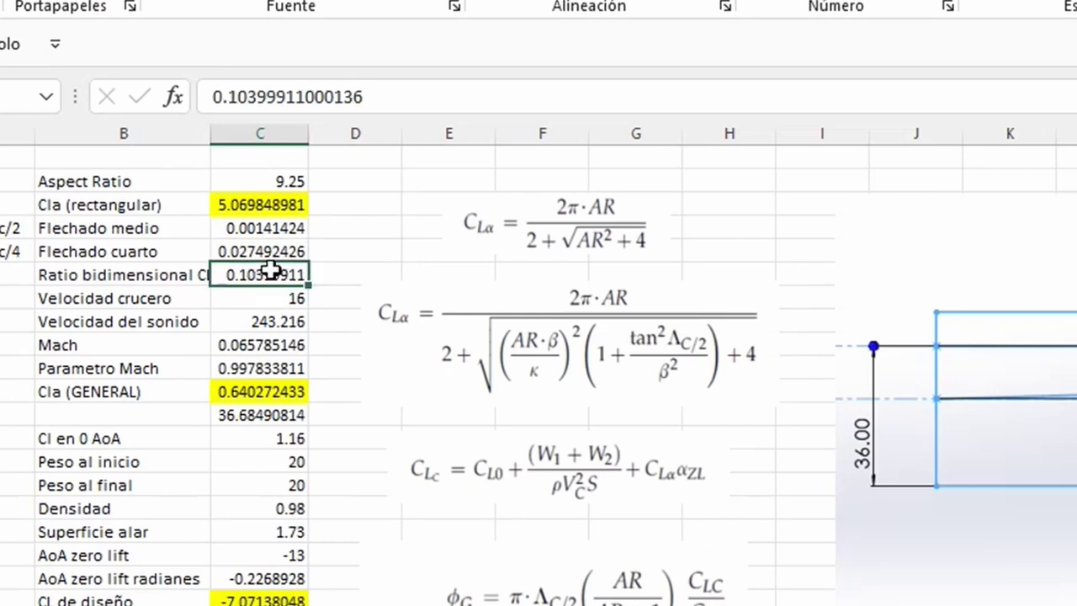
click(251, 346)
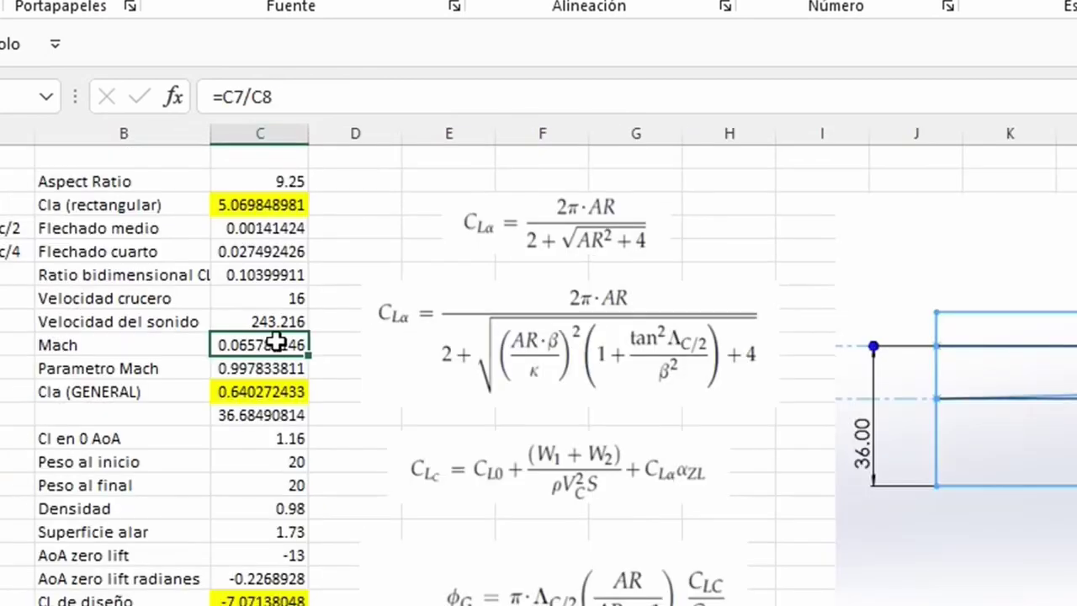
click(278, 298)
key(Down)
key(Down)
key(Down)
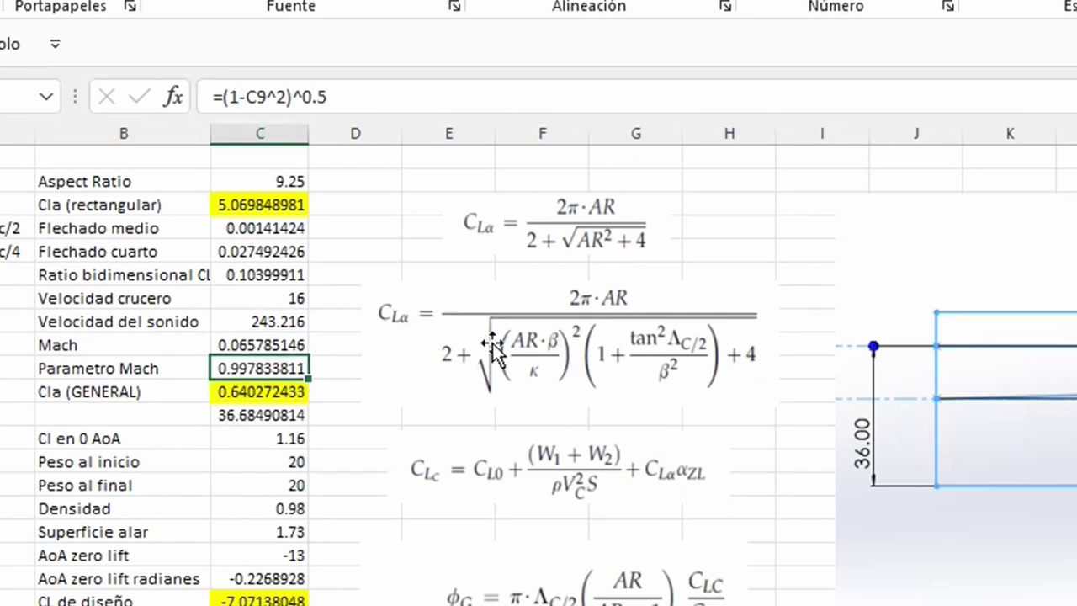
Step: Examine the Parametro Mach formula in C10 and the Cla (GENERAL) slope with its unit conversion in C12
double_click(266, 368)
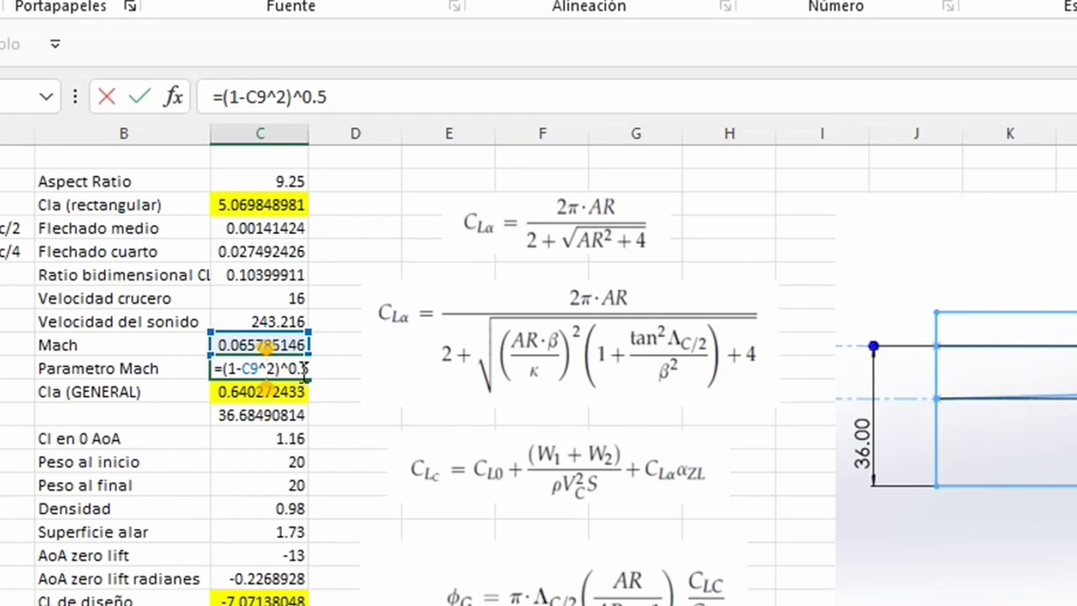
key(Return)
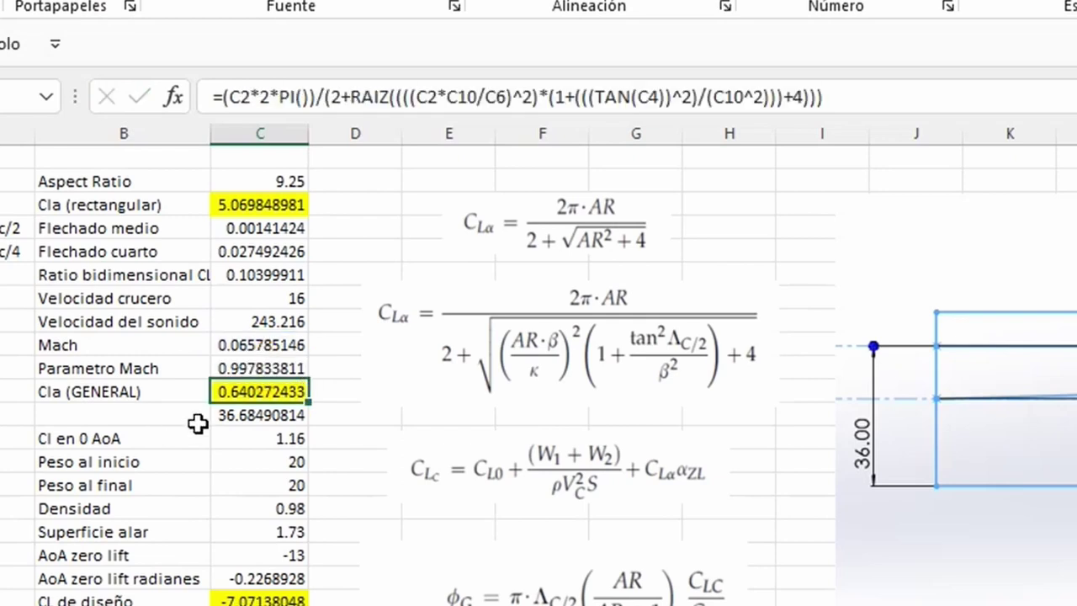
click(274, 411)
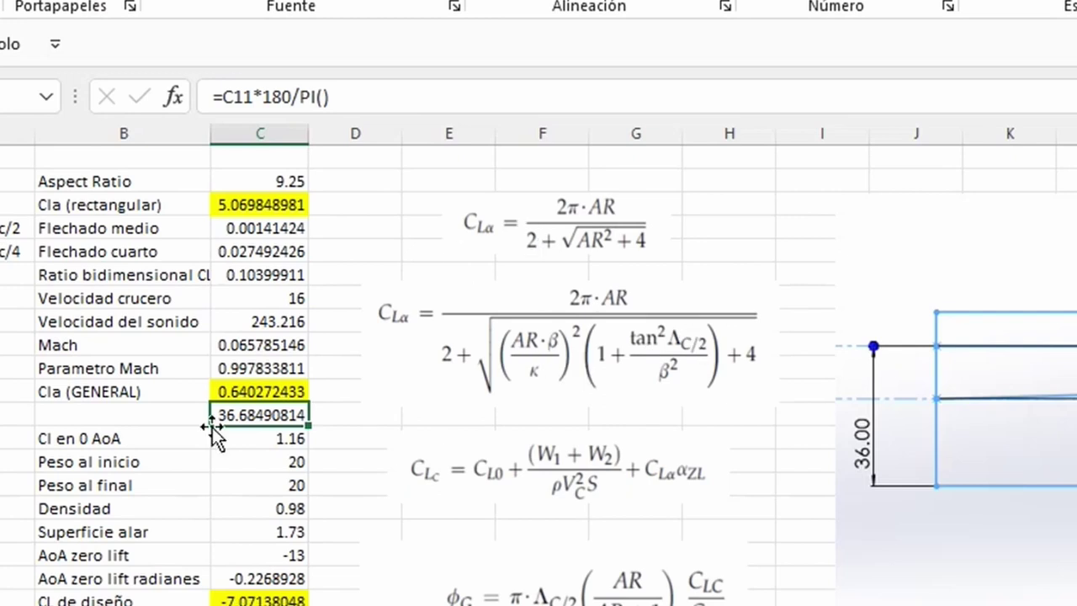
click(278, 391)
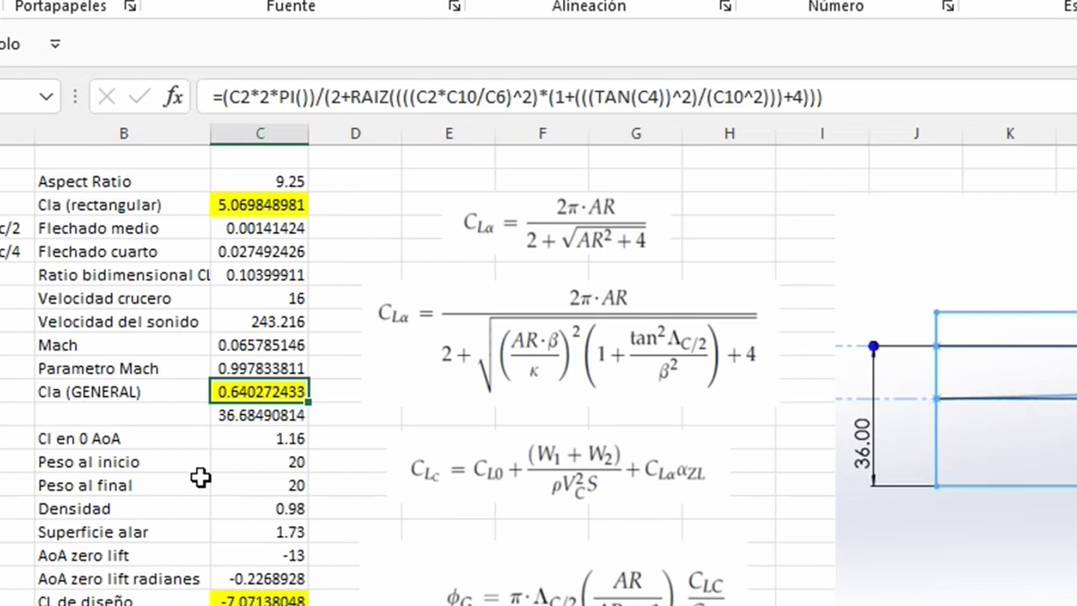
Step: Check the Cl en 0 AoA value against the alpha 0 row in the Slope sheet, and return to the Torcimiento weights
click(176, 440)
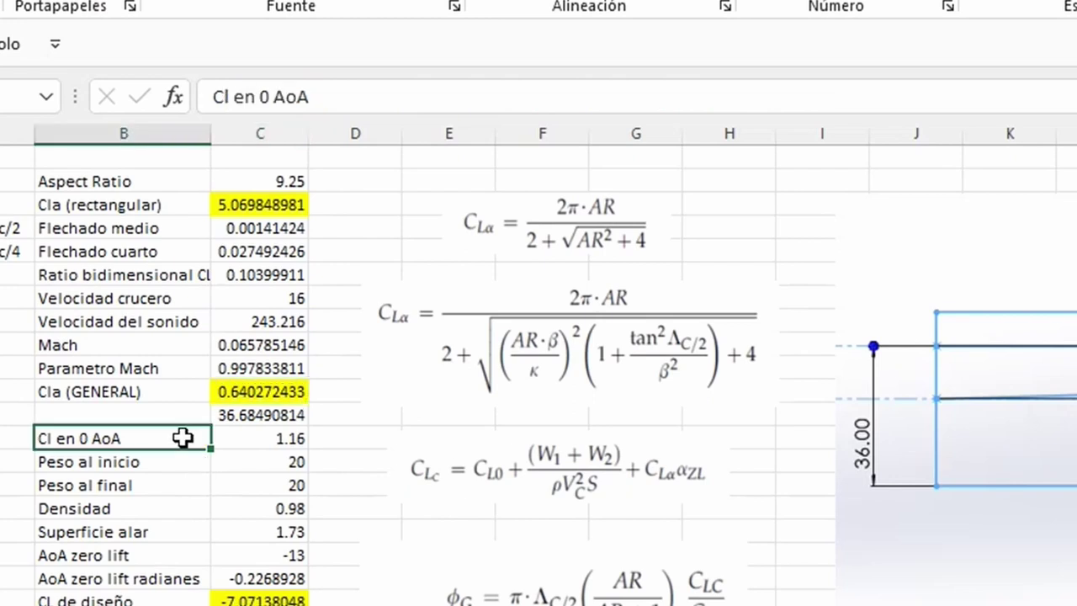
scroll(320, 457, down, 2)
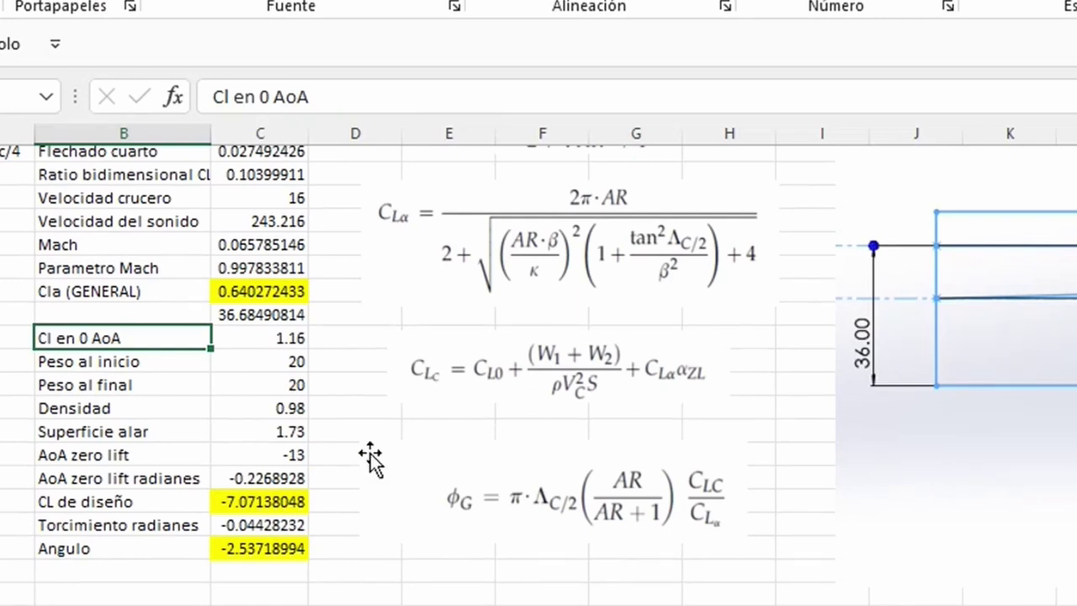
key(Right)
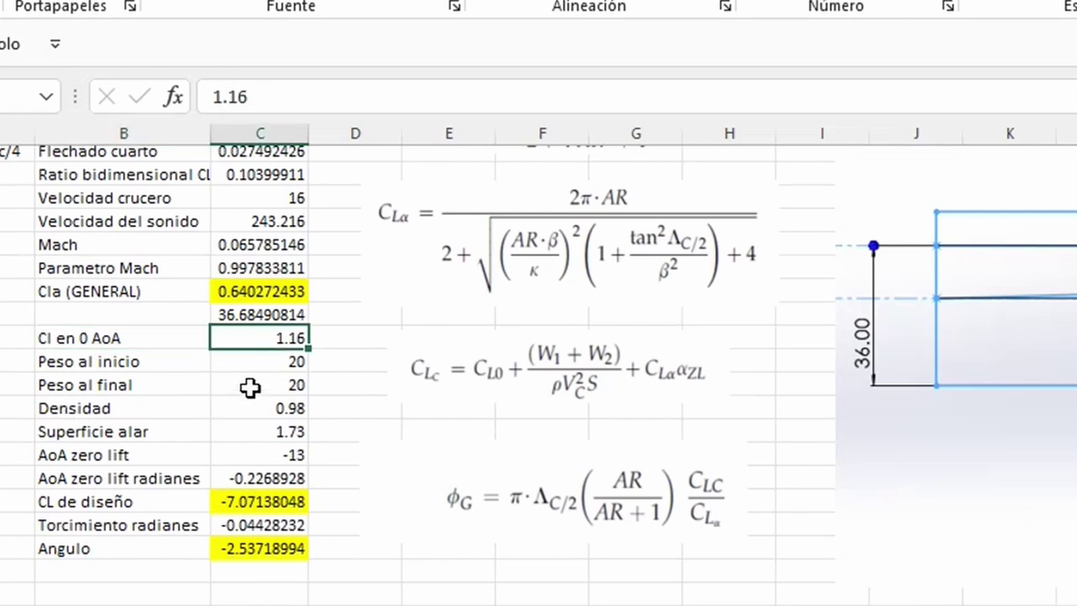
drag(288, 372, 290, 386)
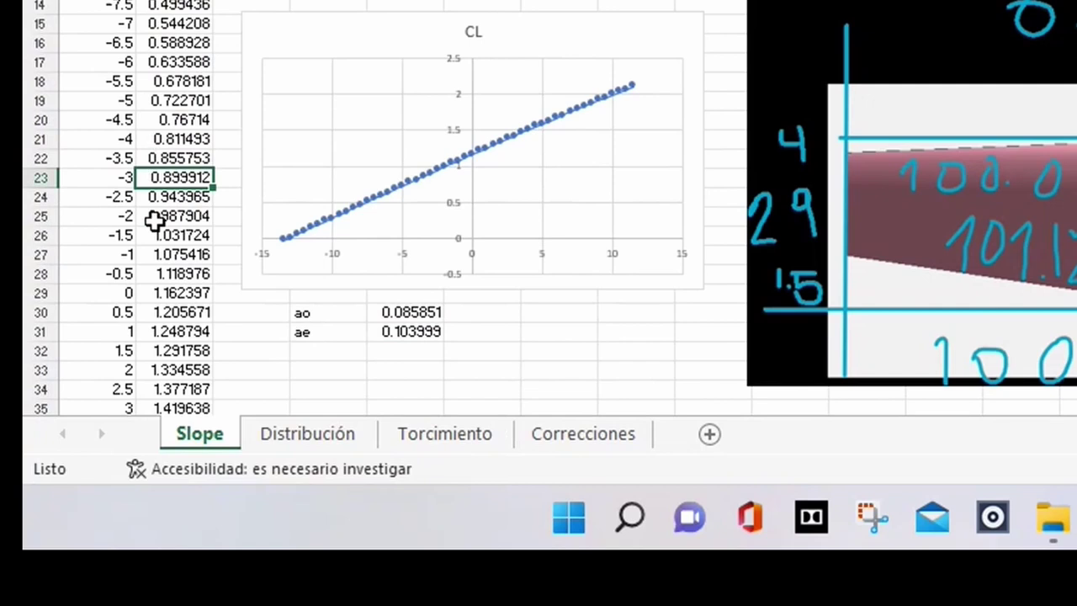
click(175, 293)
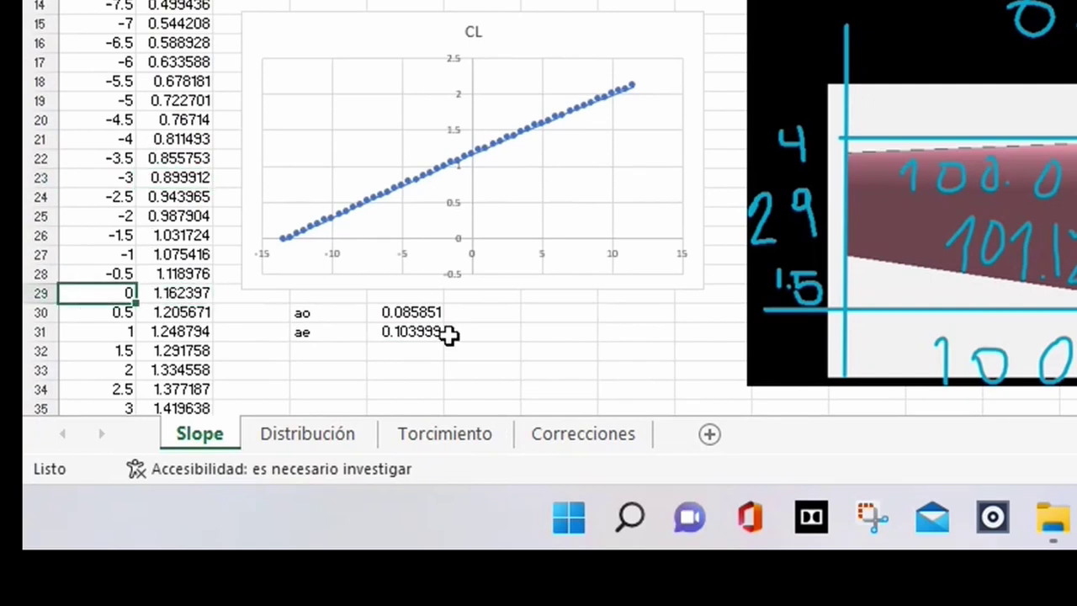
click(489, 440)
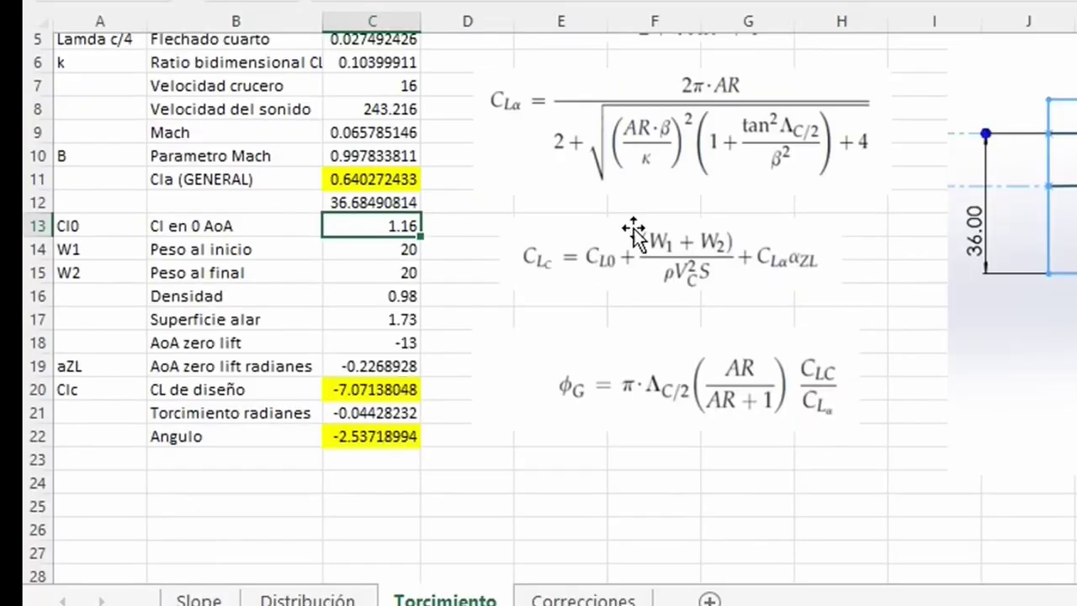
click(377, 270)
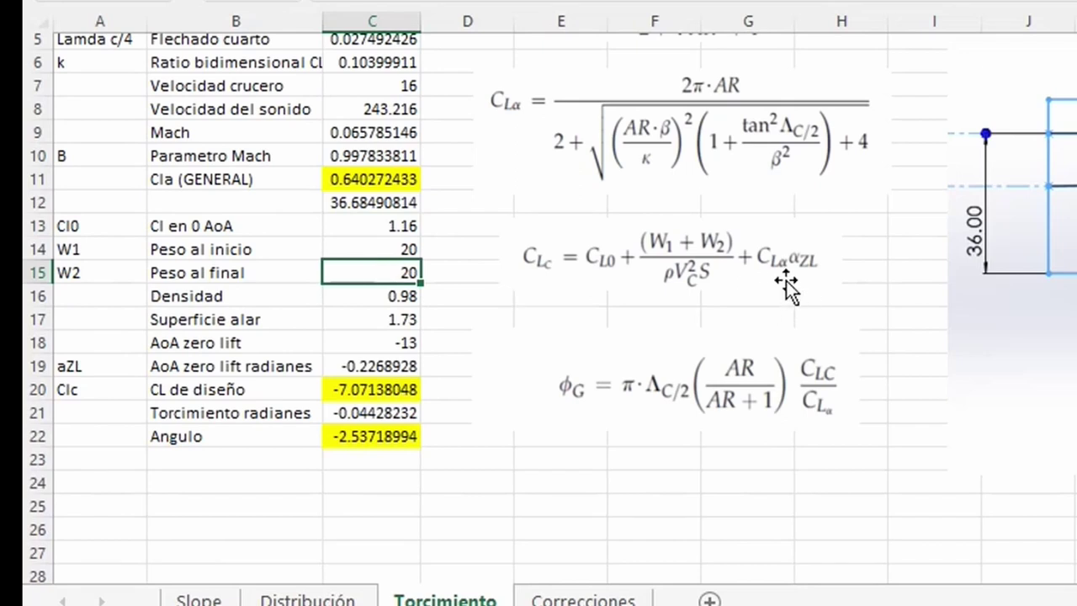
Step: Look up the zero-lift angle of attack in the Slope sheet's alpha and CL data, and return to the Torcimiento sheet
key(ctrl+Page_Up)
key(ctrl+Page_Up)
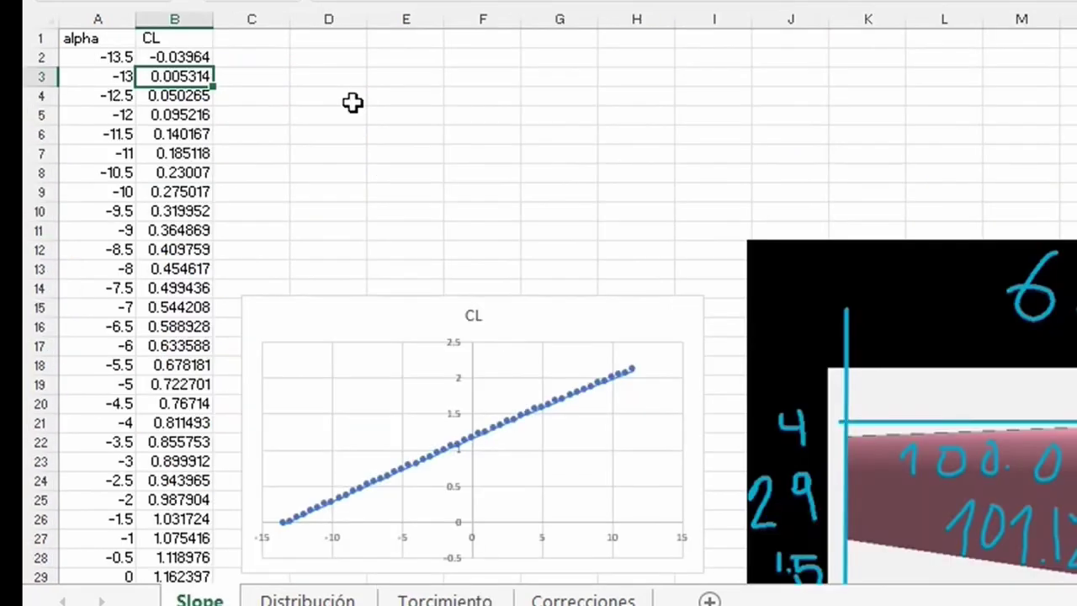
scroll(236, 106, up, 2)
scroll(178, 84, up, 1)
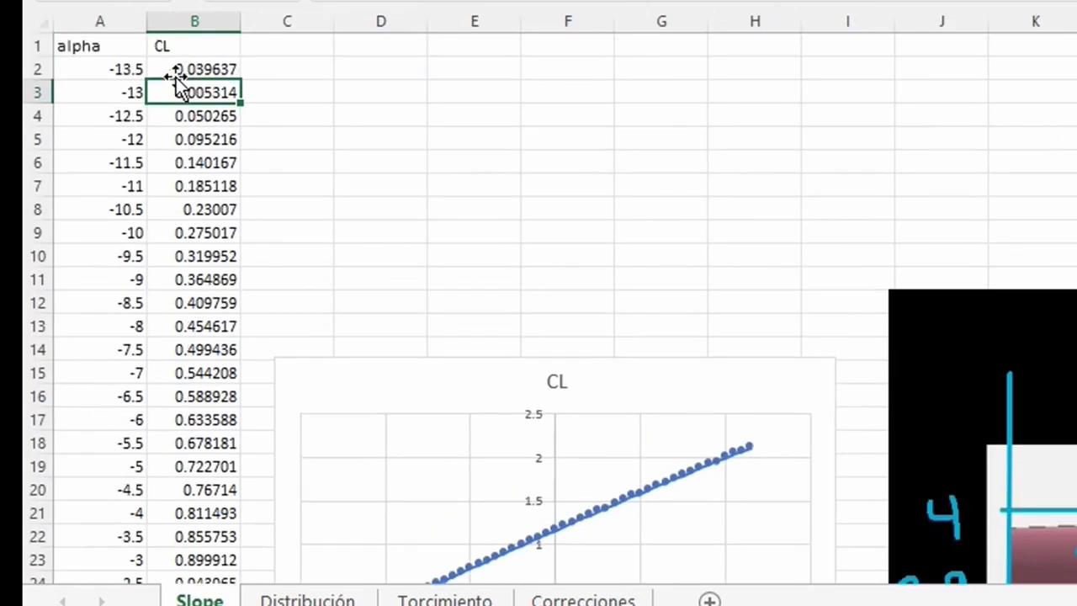
scroll(372, 416, down, 3)
scroll(263, 122, up, 3)
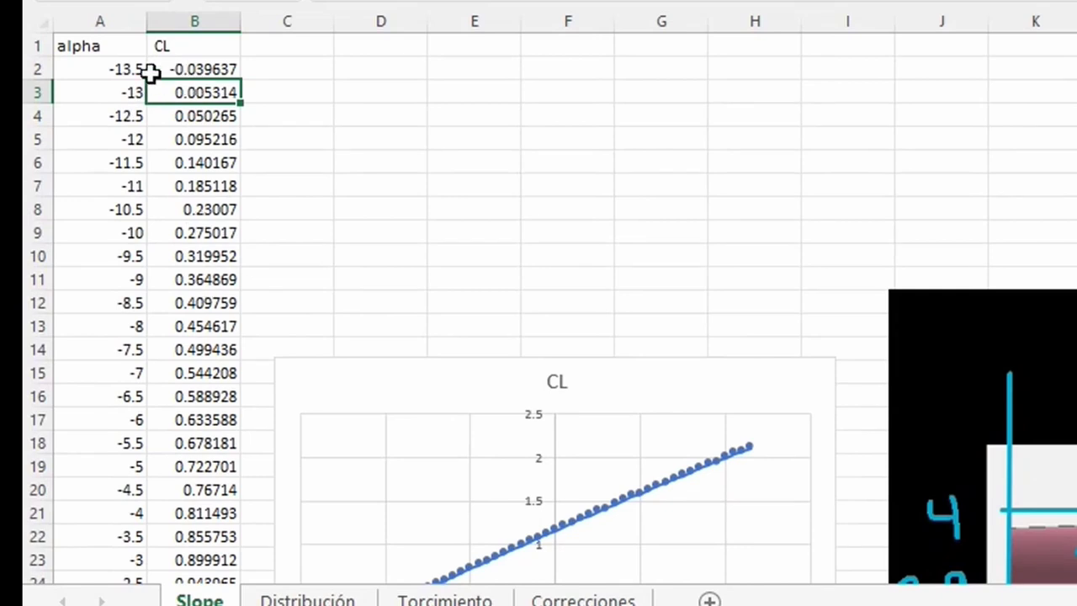
click(309, 600)
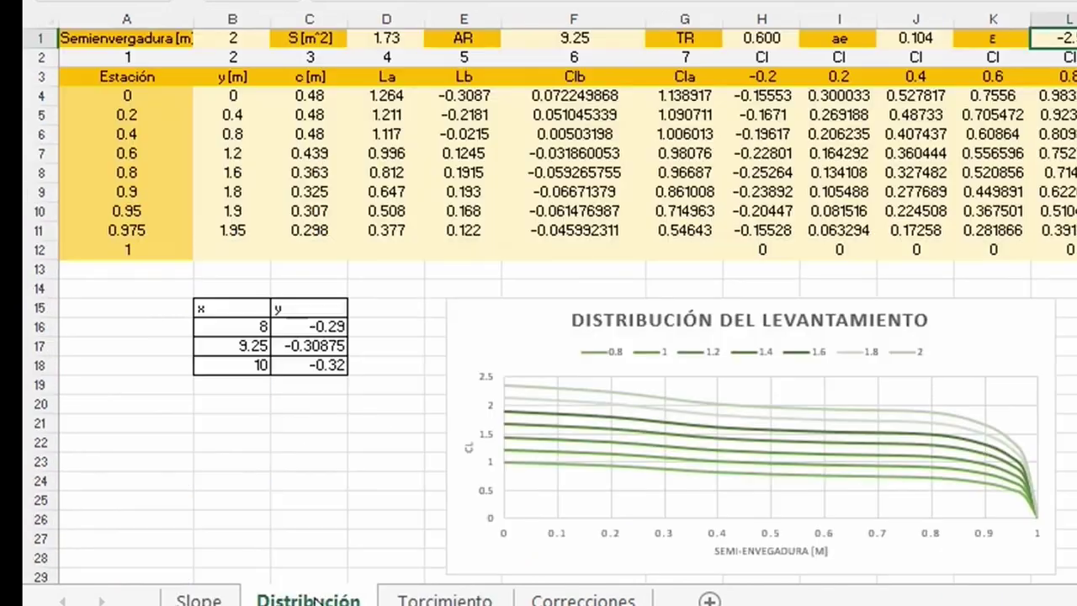
click(423, 599)
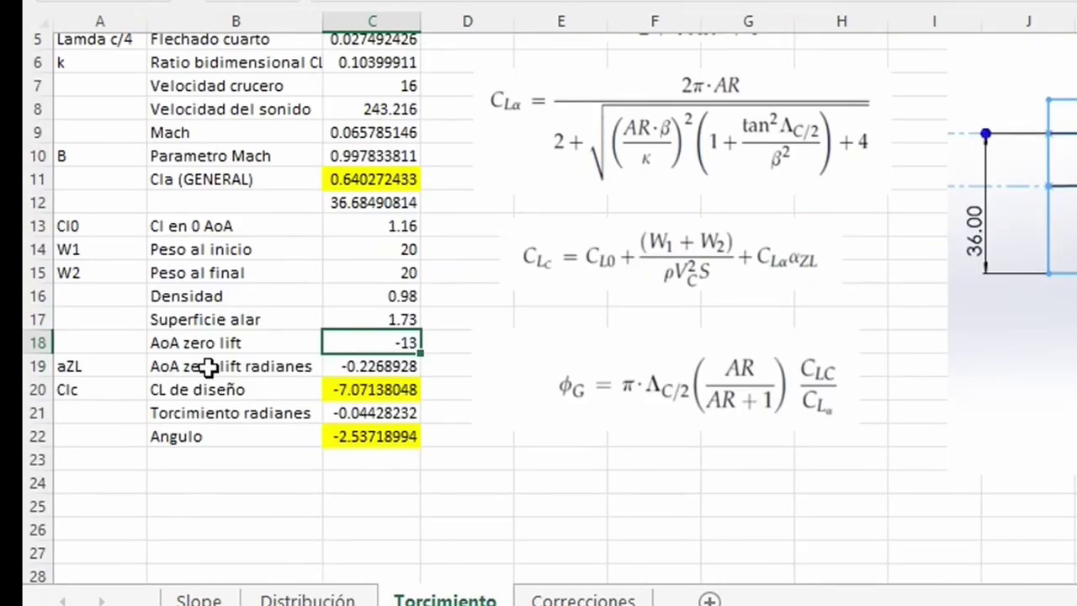
Step: Inspect the CL de diseño formula in C20 and the twist angle formula in C22
click(392, 388)
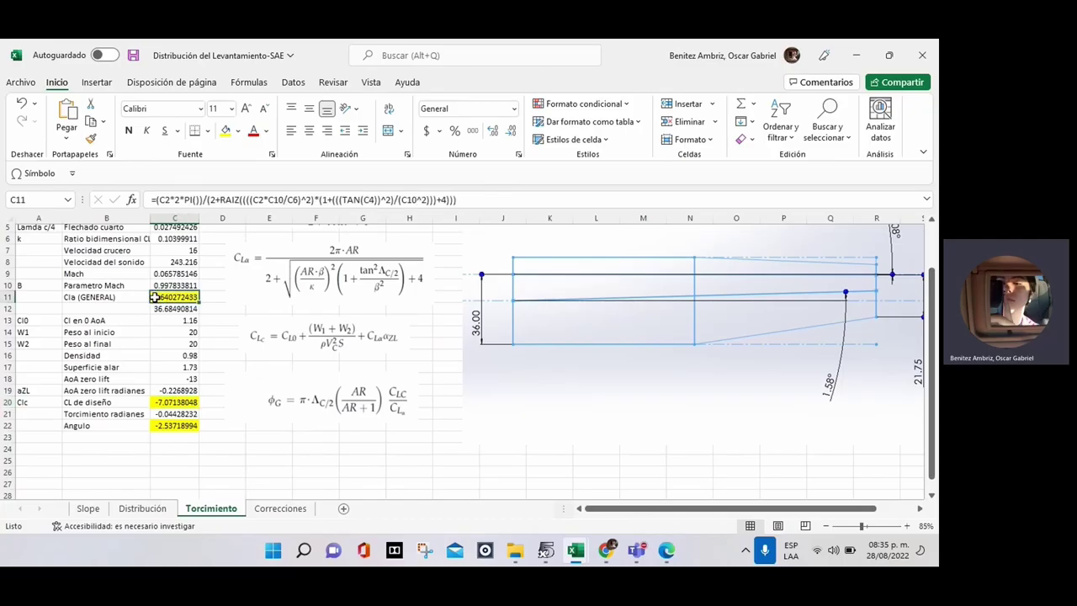
click(337, 179)
click(181, 404)
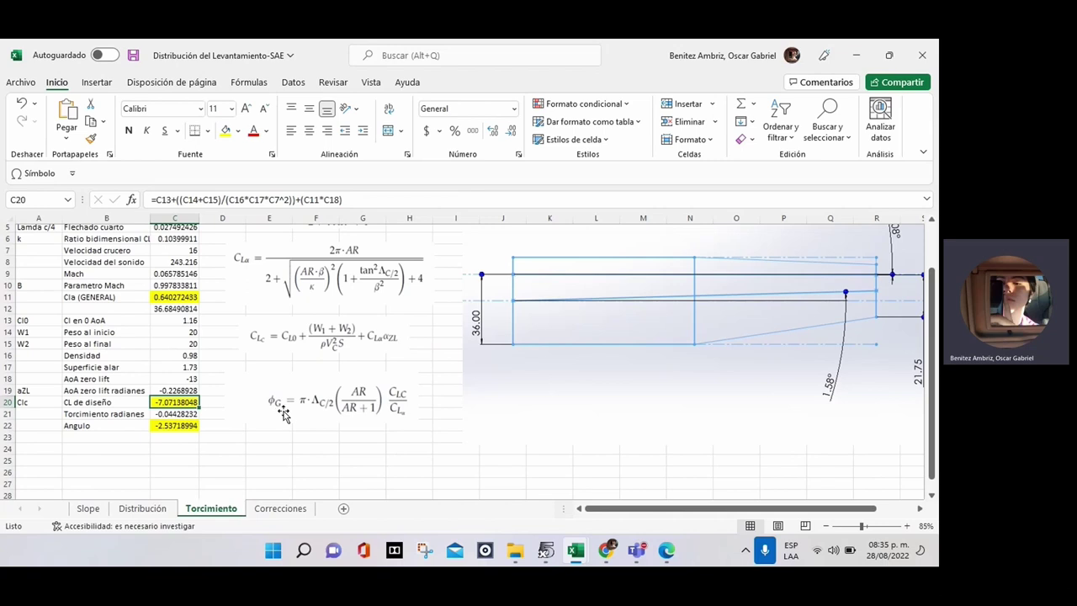
double_click(171, 425)
key(Return)
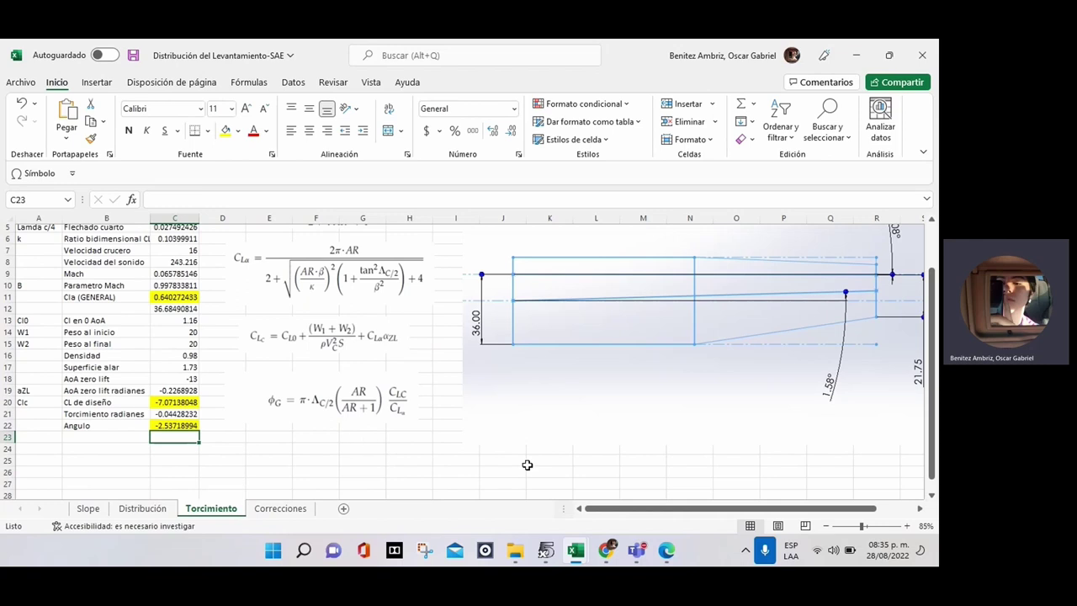
Step: Switch to XFLR5 and check the section twist values in the wing definition of the solo ala plane
click(541, 558)
right_click(438, 385)
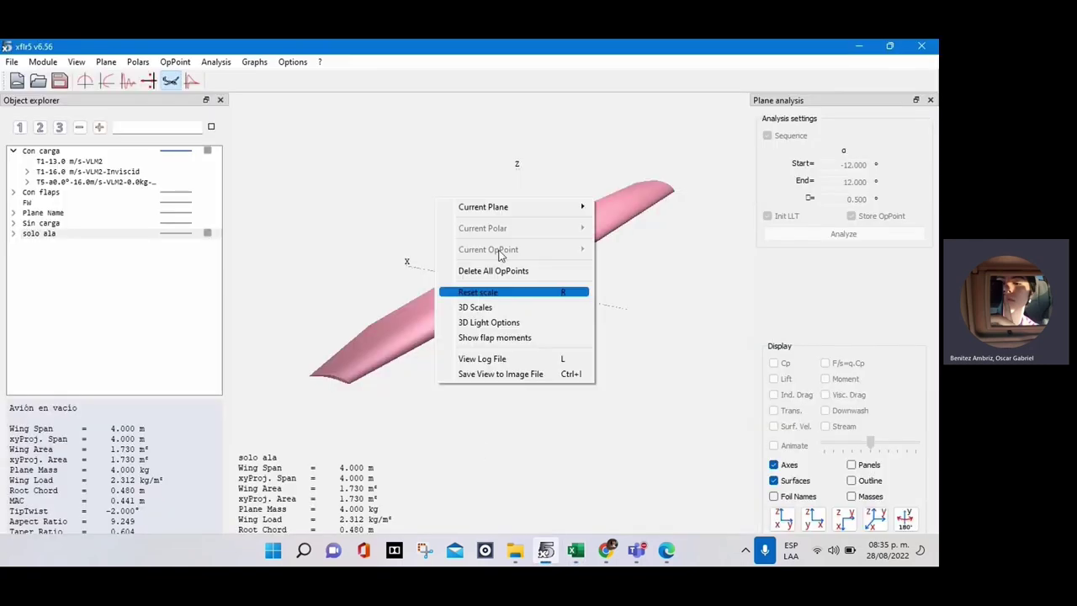
mouse_move(483, 210)
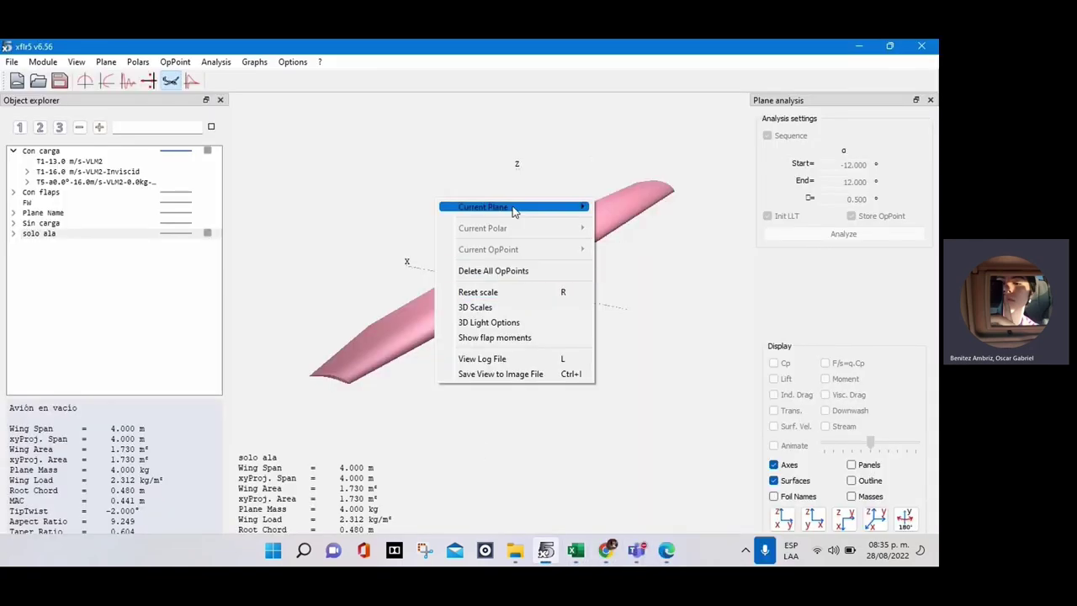
mouse_move(537, 214)
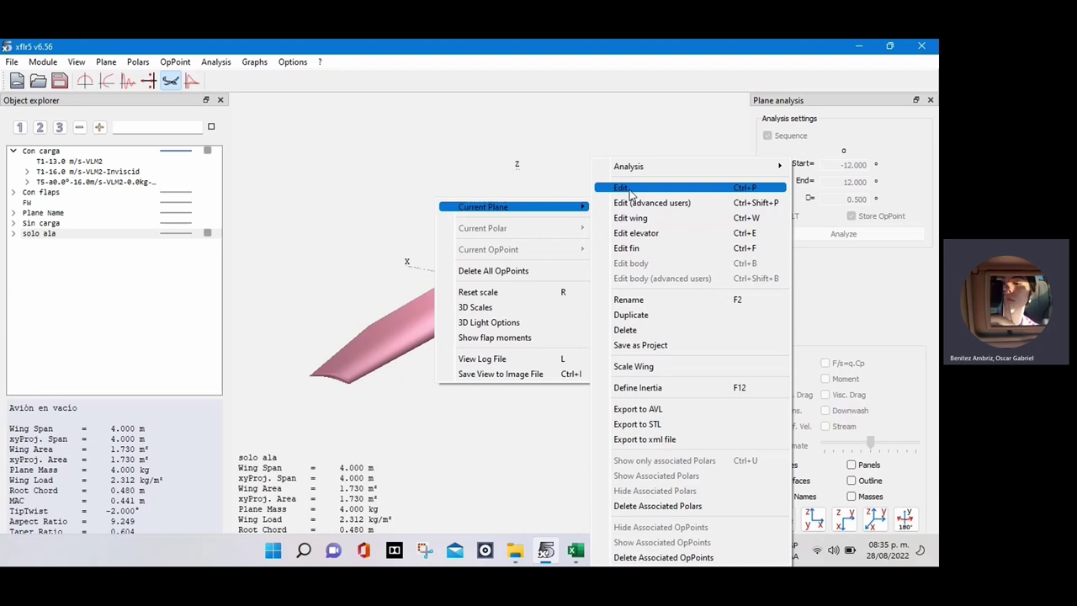
click(633, 219)
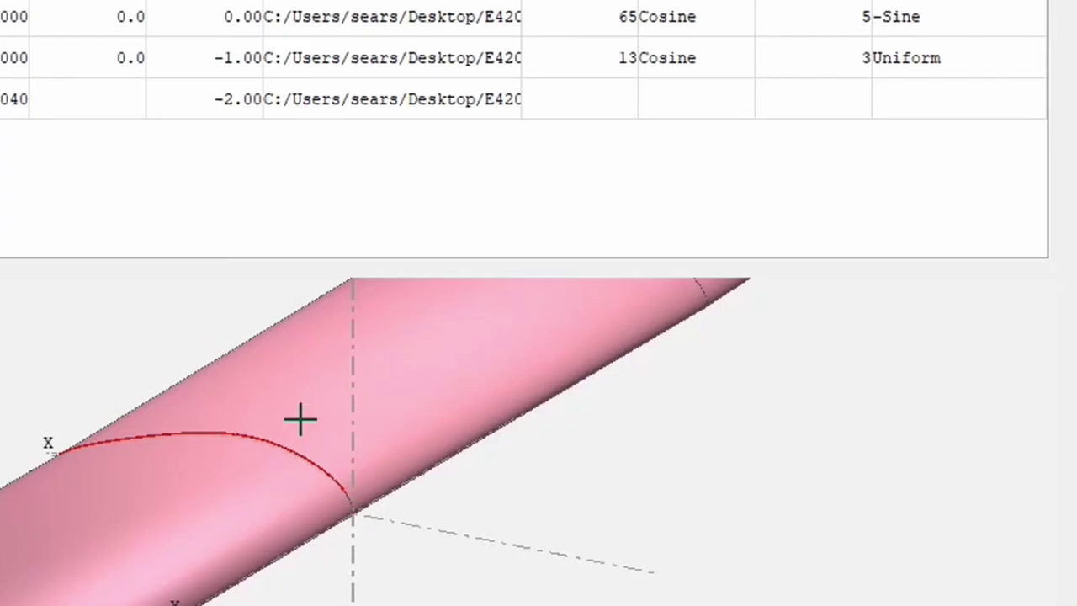
double_click(227, 108)
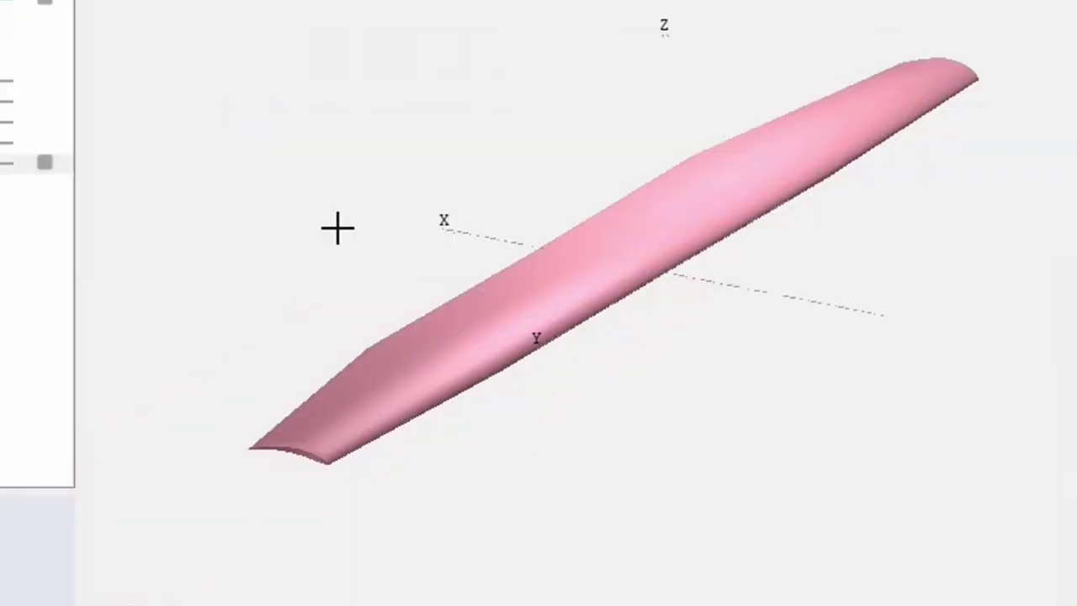
Step: Check the main wing's tilt angle in the solo ala plane definition, and return to the 3D view
right_click(347, 232)
mouse_move(436, 244)
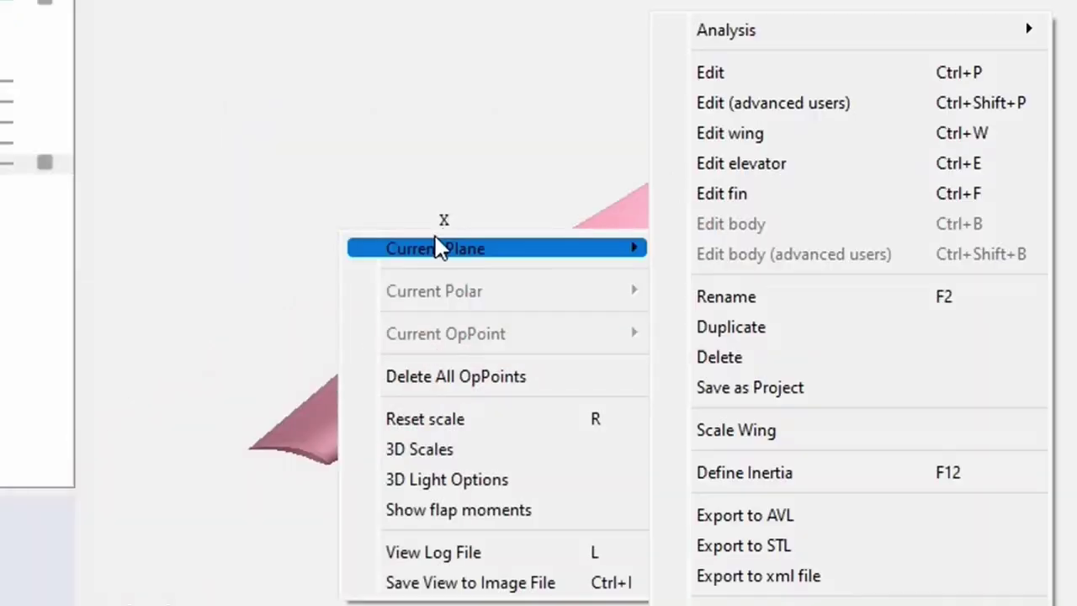
click(720, 74)
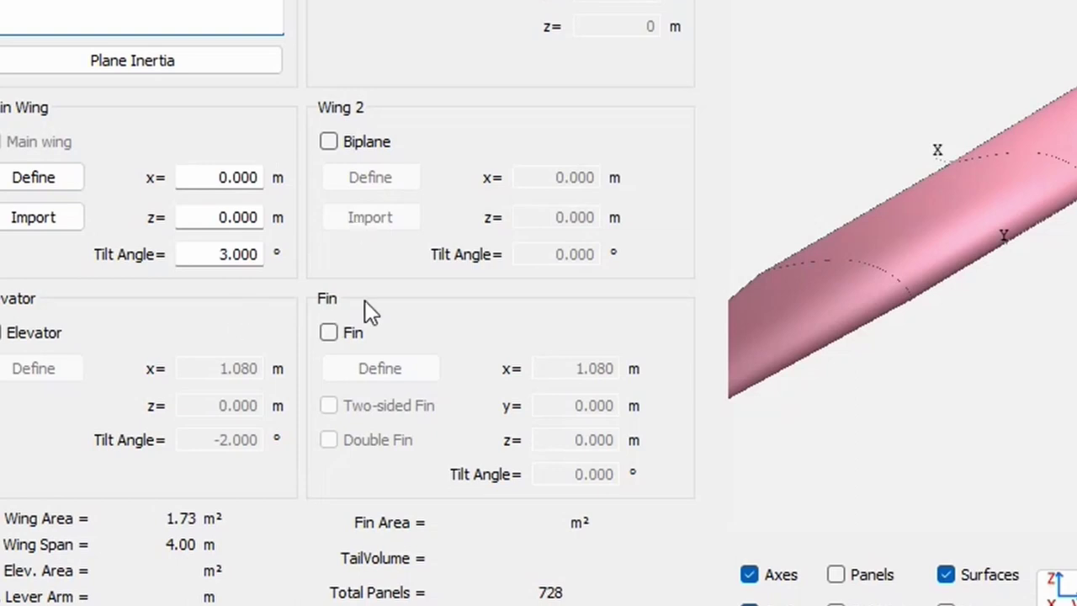
click(221, 254)
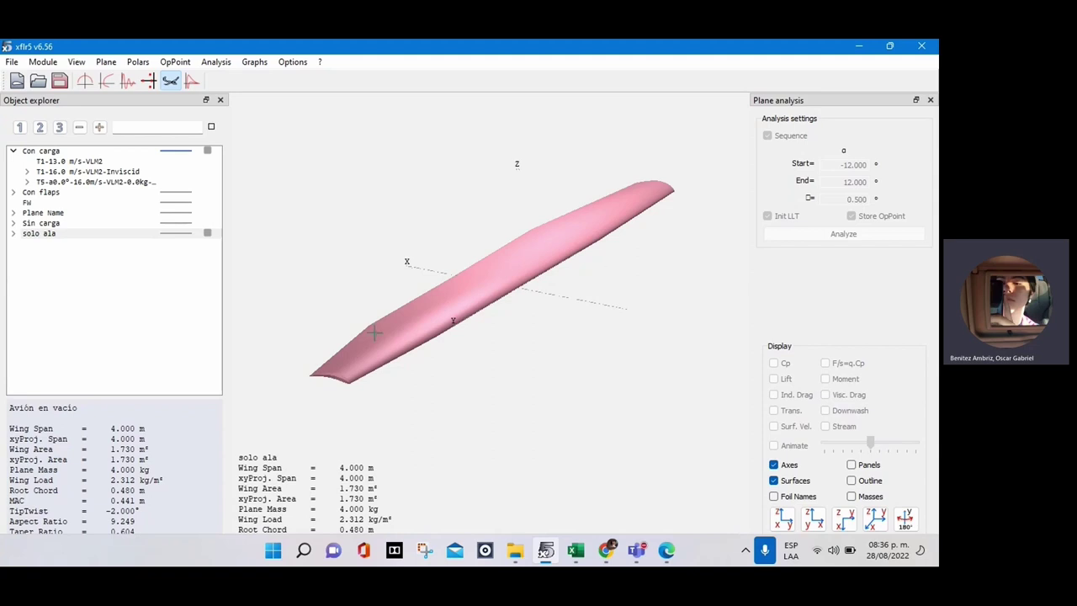
drag(368, 332, 362, 331)
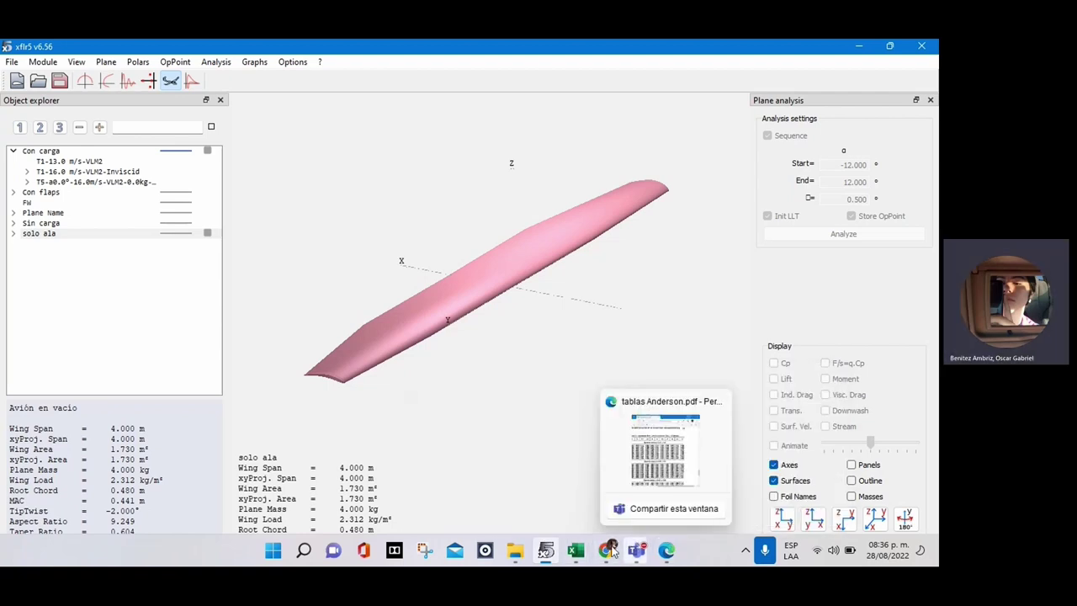
Step: Return to the Excel workbook and set the twist angle ε in L1 of the Distribución sheet to -2.53
click(575, 550)
click(511, 460)
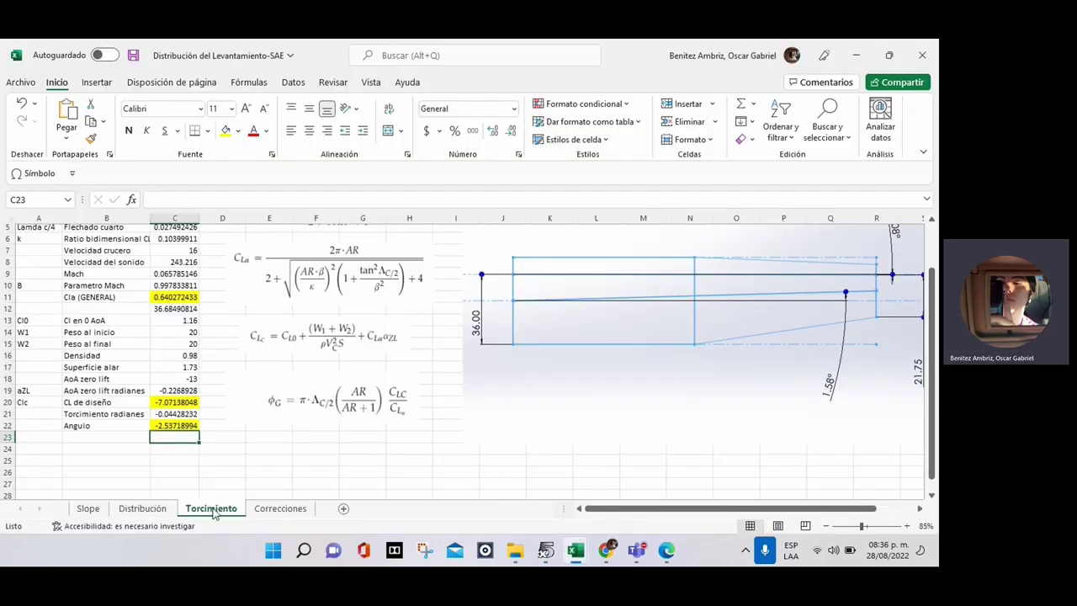
click(165, 510)
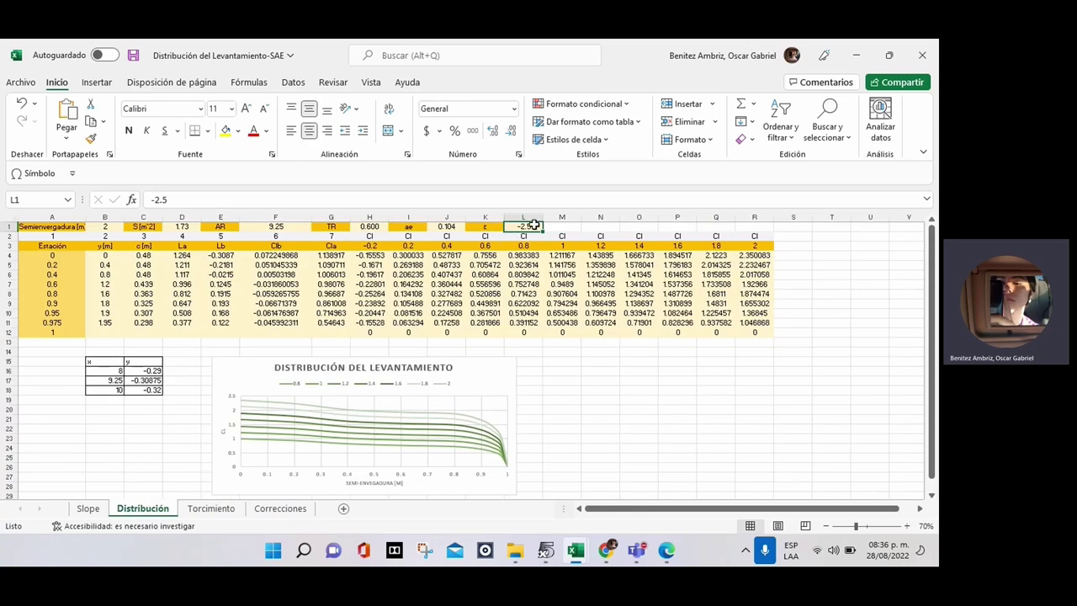
double_click(533, 225)
text(3)
key(Return)
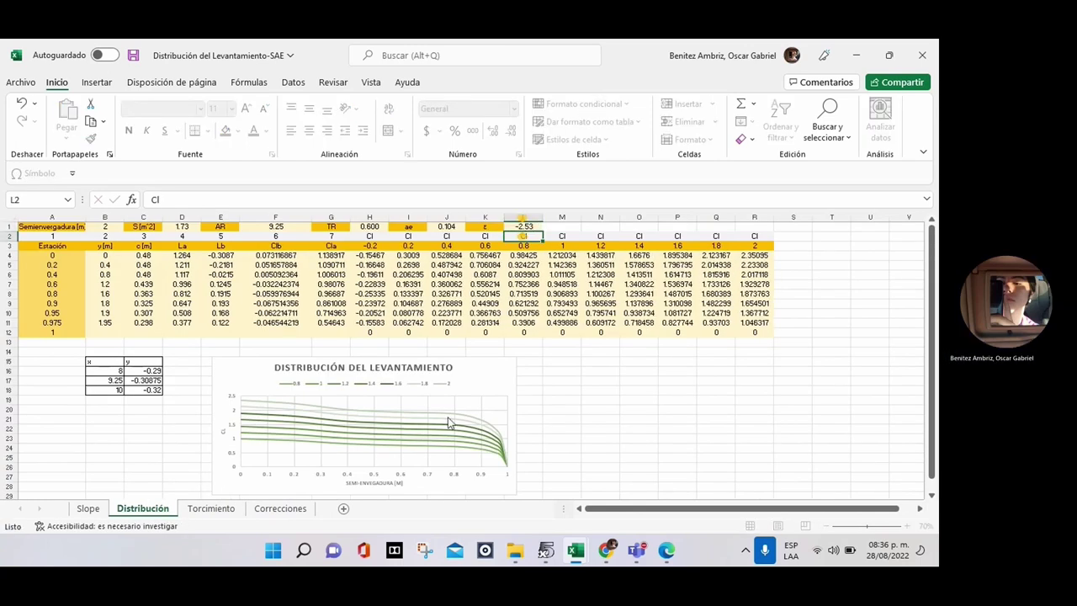
Step: Compare the curves of the DISTRIBUCIÓN DEL LEVANTAMIENTO chart with the Cl columns of the station table
click(269, 416)
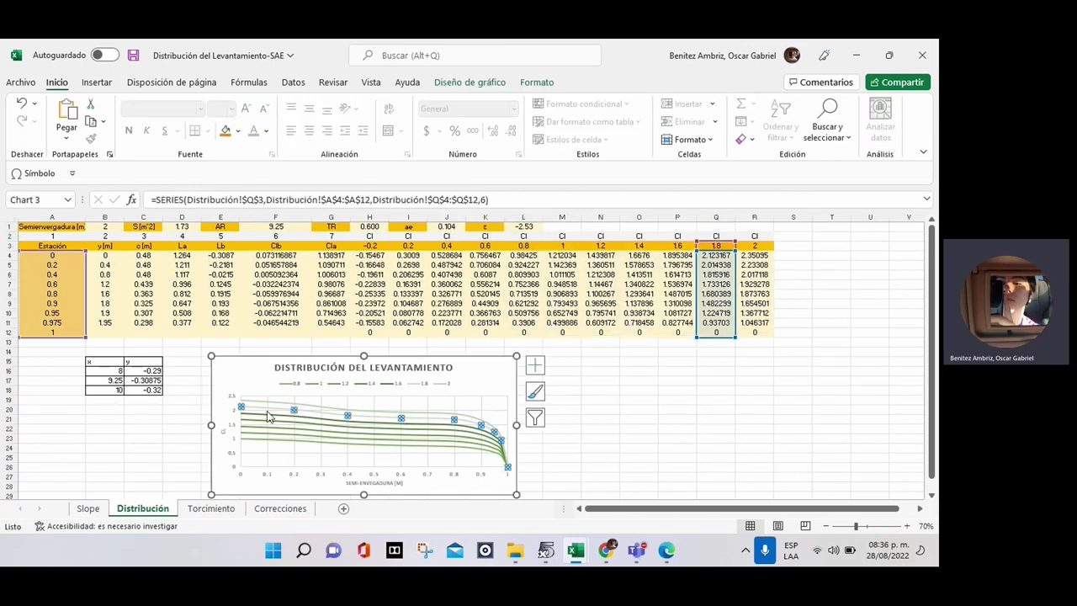
click(469, 405)
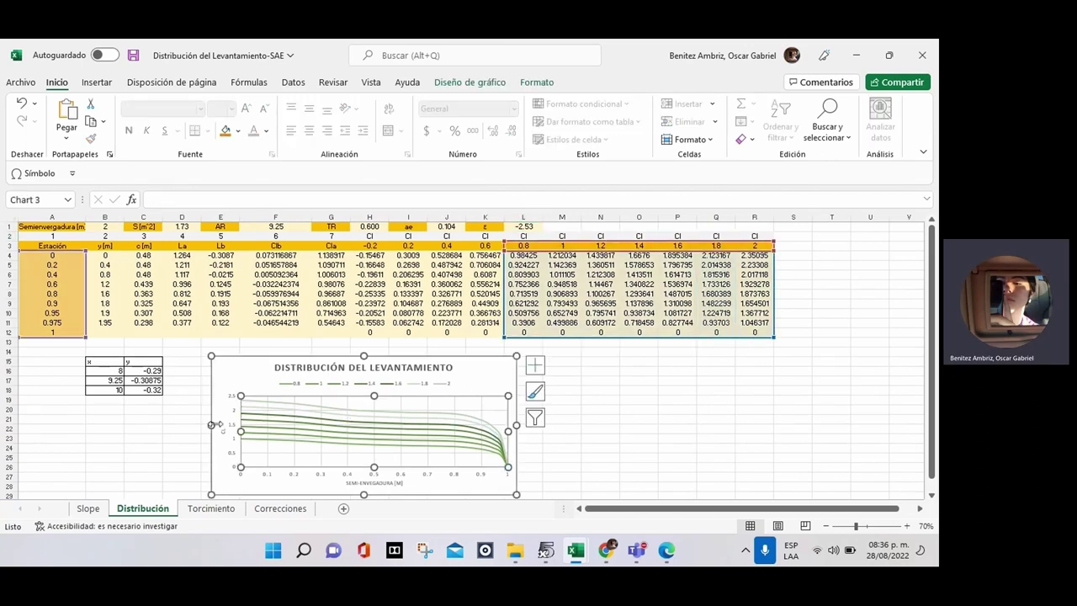
click(167, 447)
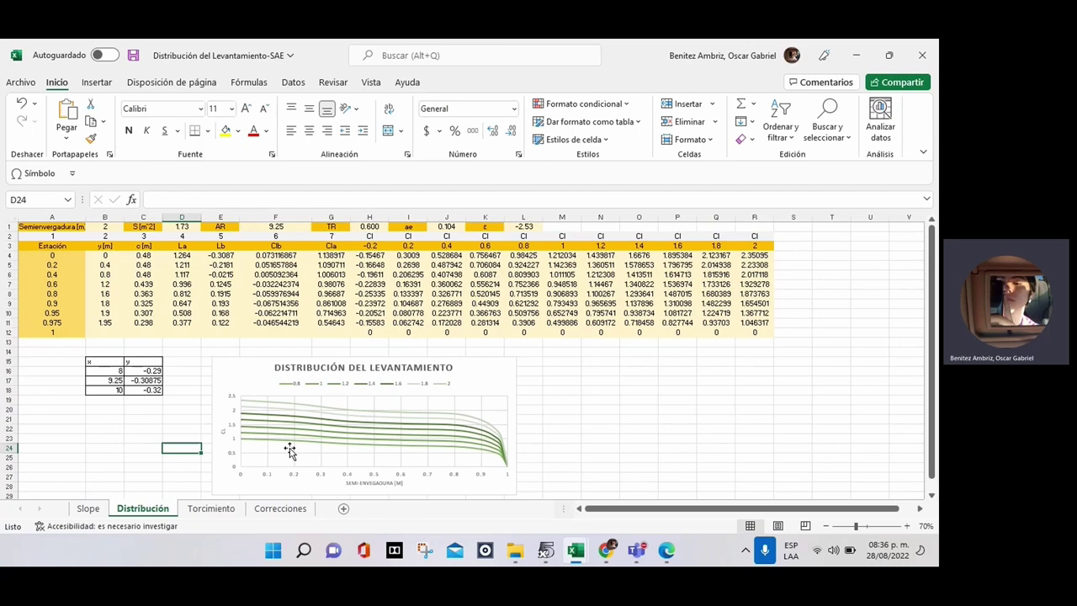
scroll(286, 444, up, 2)
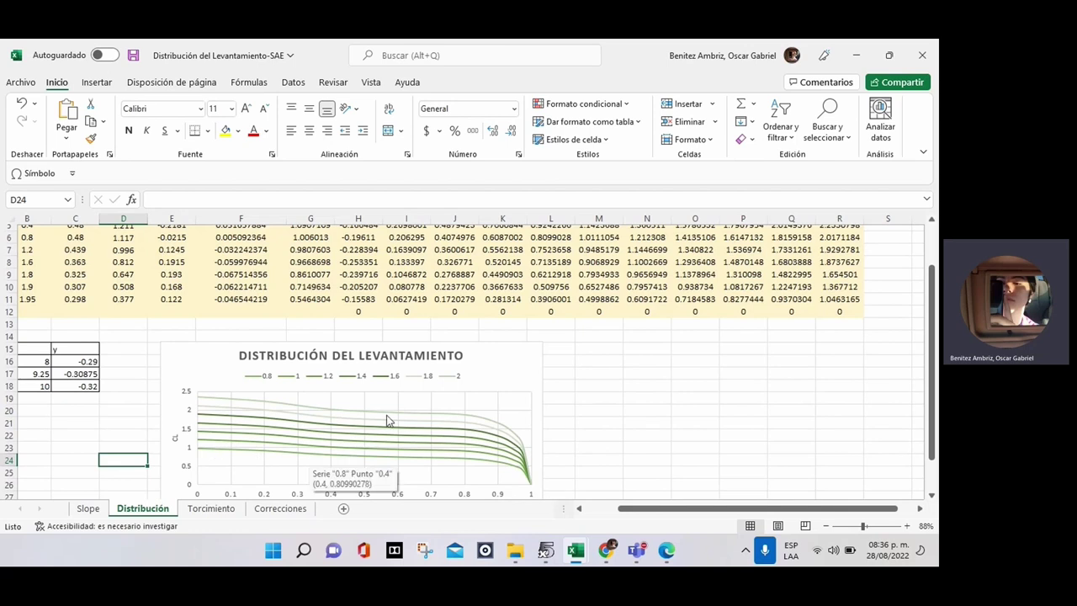
scroll(300, 405, up, 2)
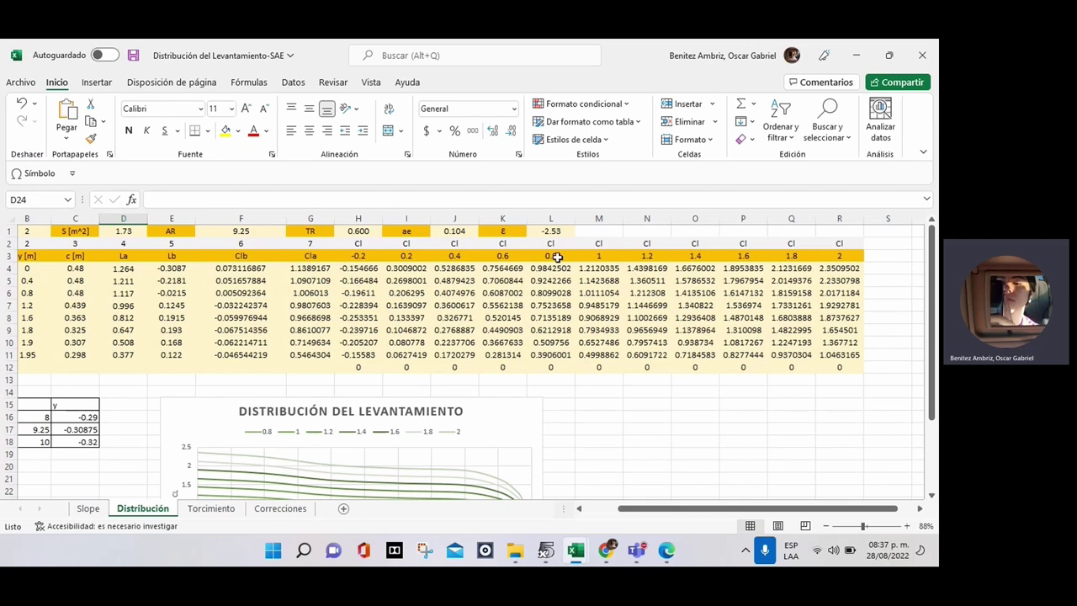
scroll(564, 252, down, 1)
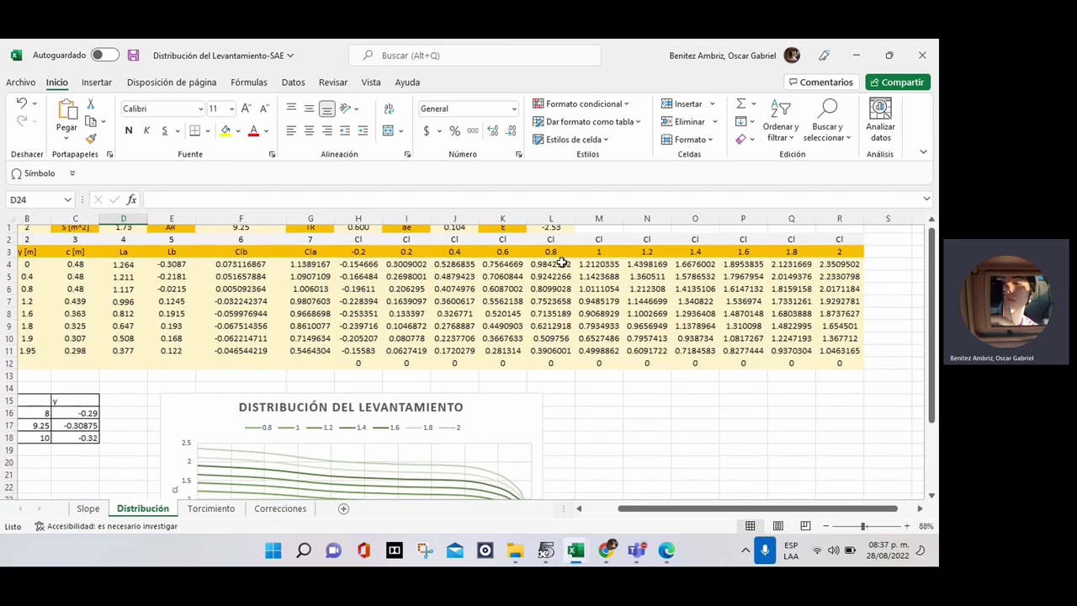
scroll(459, 336, down, 1)
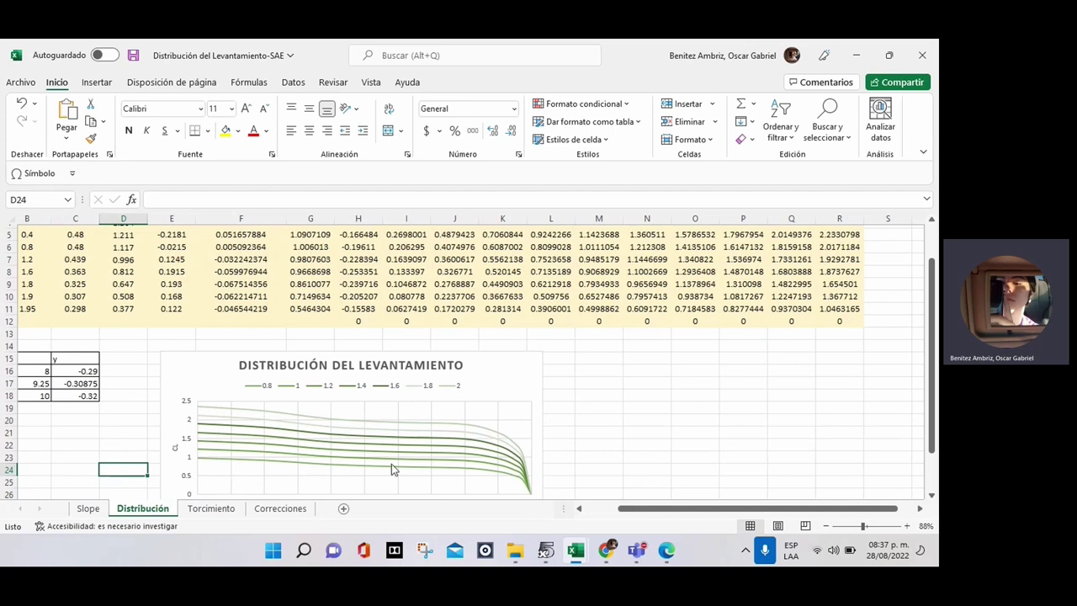
scroll(601, 376, up, 2)
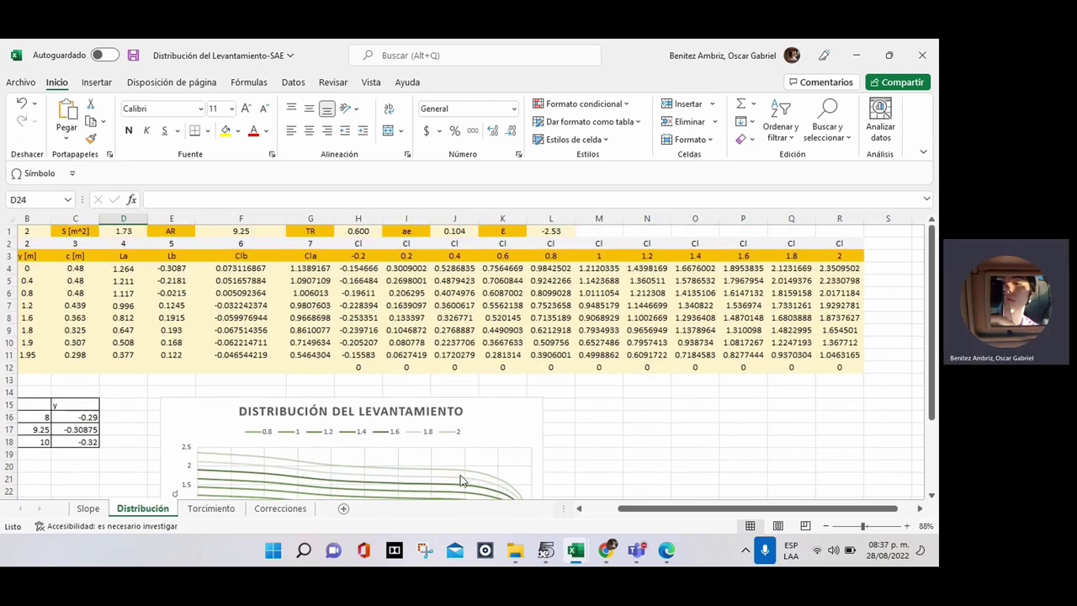
scroll(413, 475, down, 2)
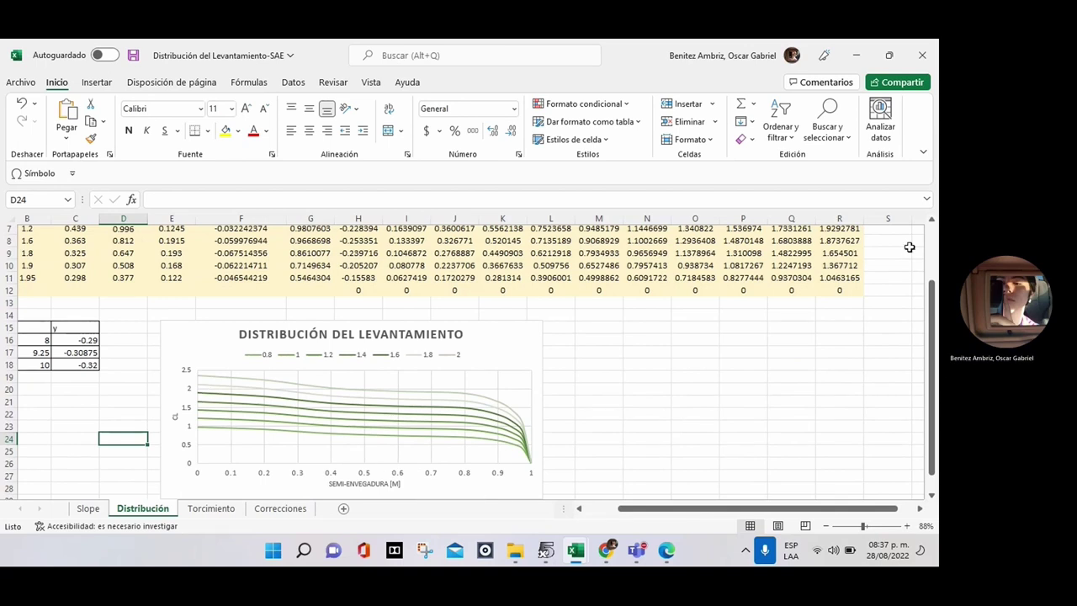
scroll(909, 252, up, 2)
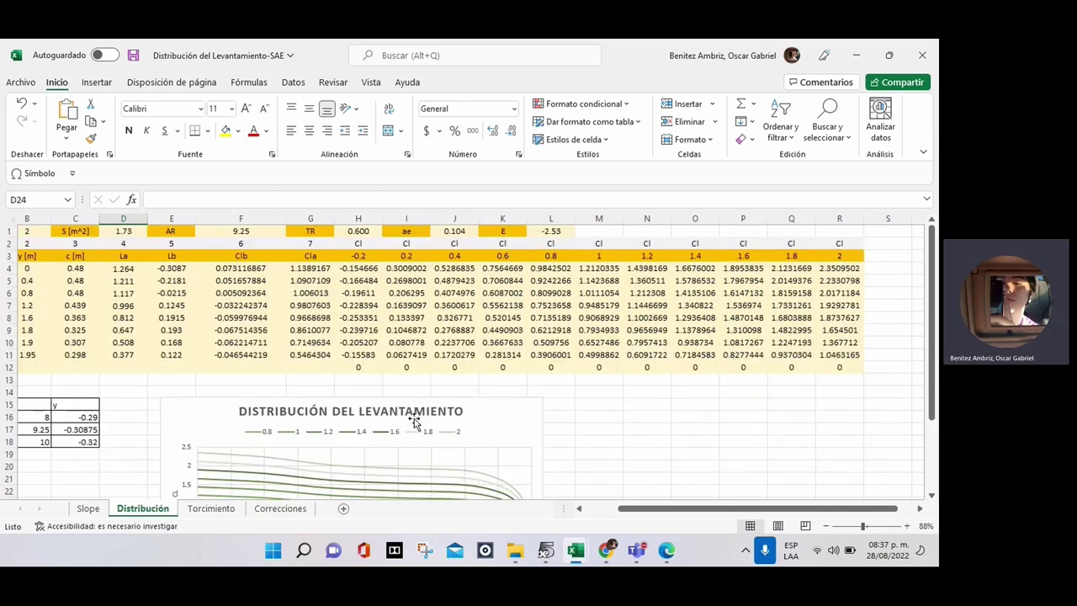
scroll(328, 440, down, 1)
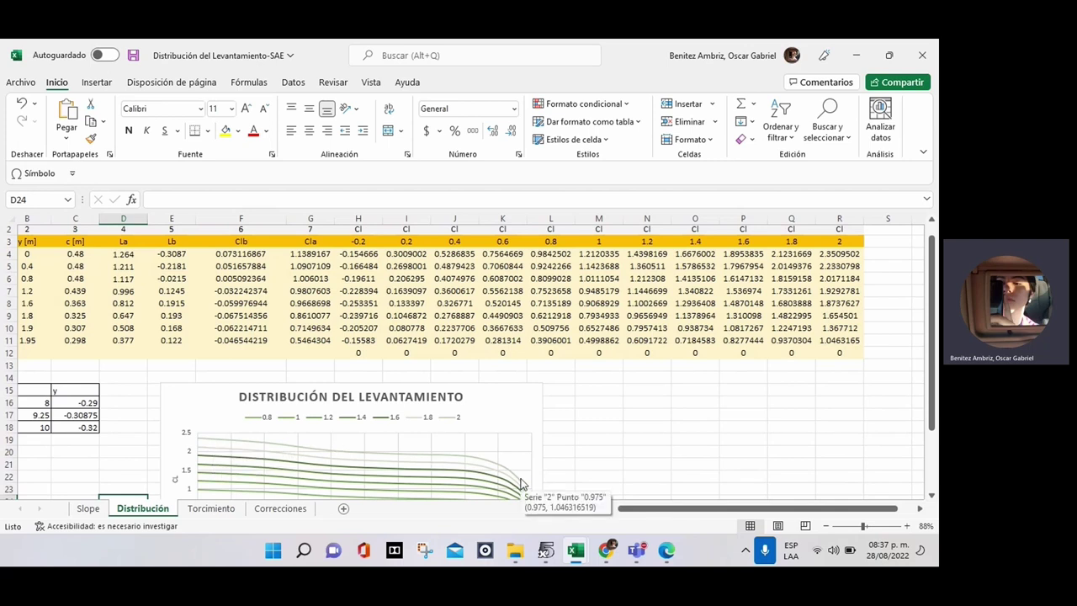
Step: Switch to XFLR5, display the spanwise operating point graph and expand the solo ala analyses
click(546, 551)
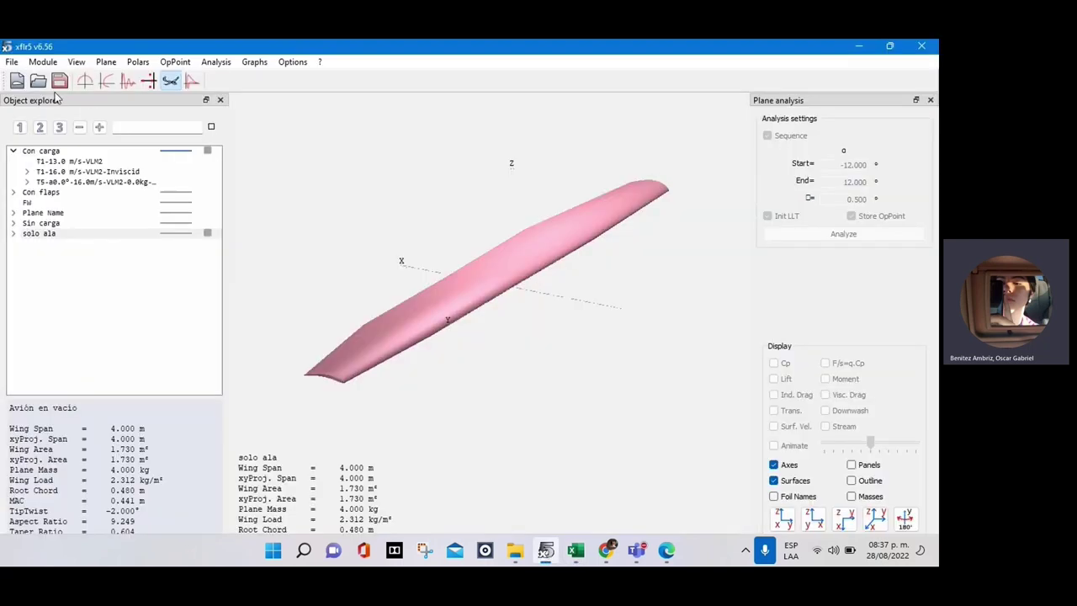
click(85, 80)
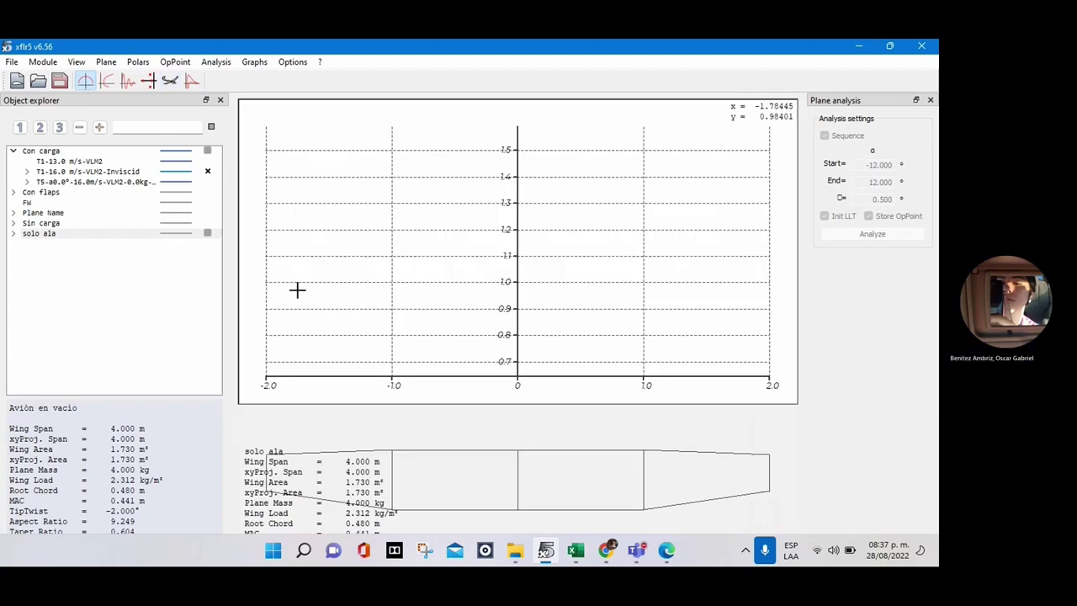
double_click(46, 236)
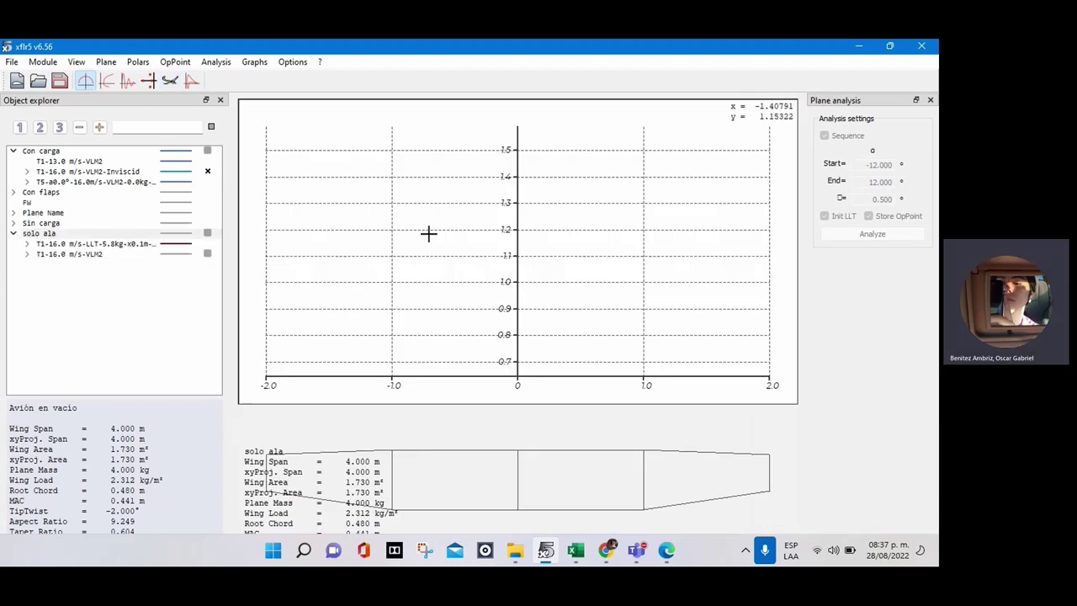
drag(458, 246, 435, 255)
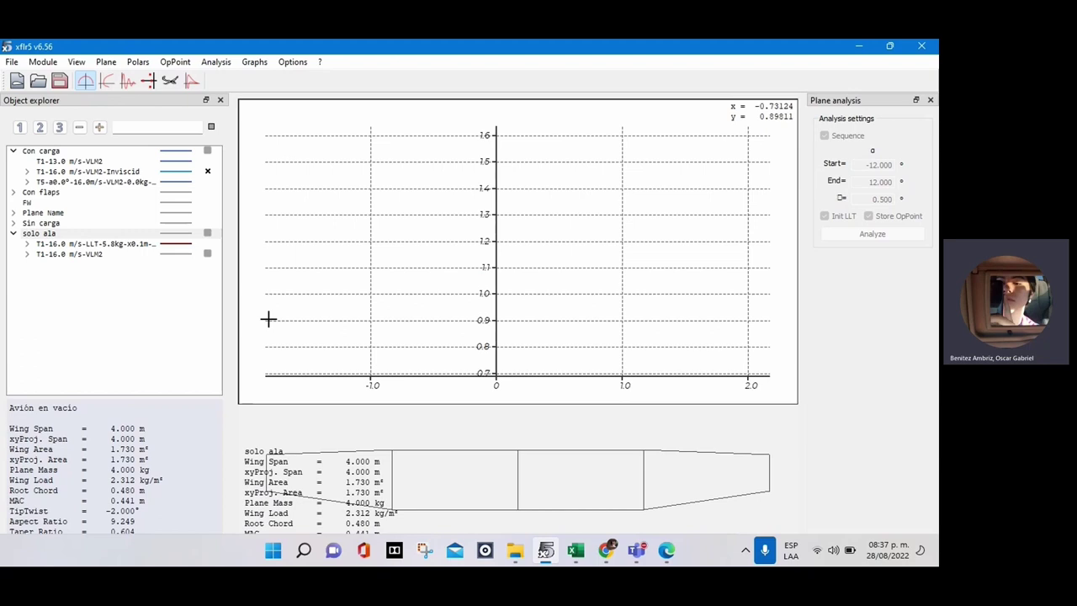
Step: Return to the Distribución sheet in Excel and inspect the Cl 1.2 column and its matching curve in the chart
key(alt+Tab)
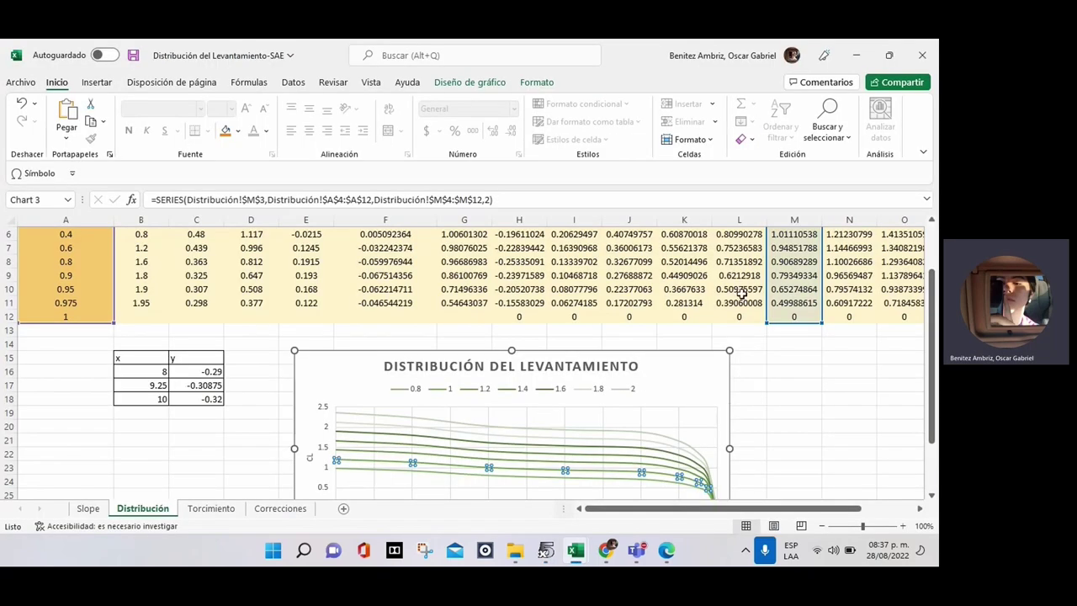
scroll(740, 292, up, 2)
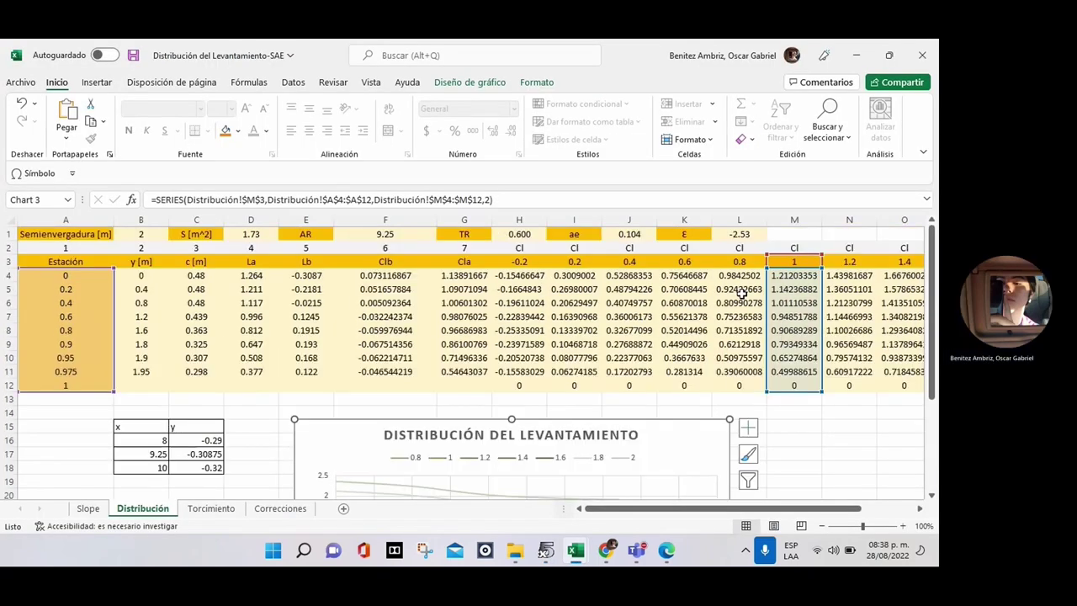
click(852, 264)
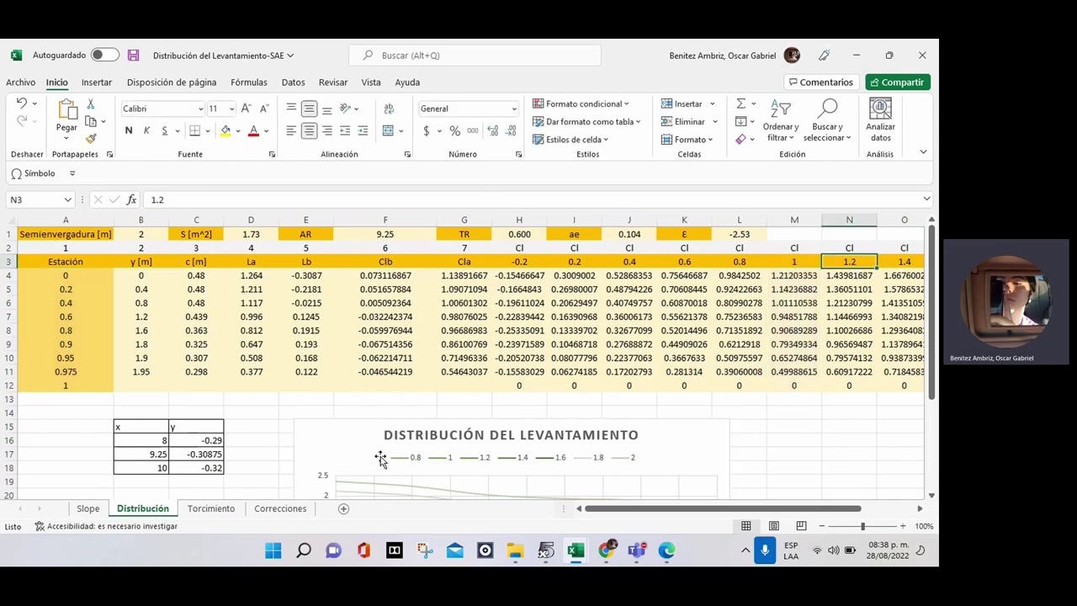
scroll(371, 443, down, 2)
click(348, 440)
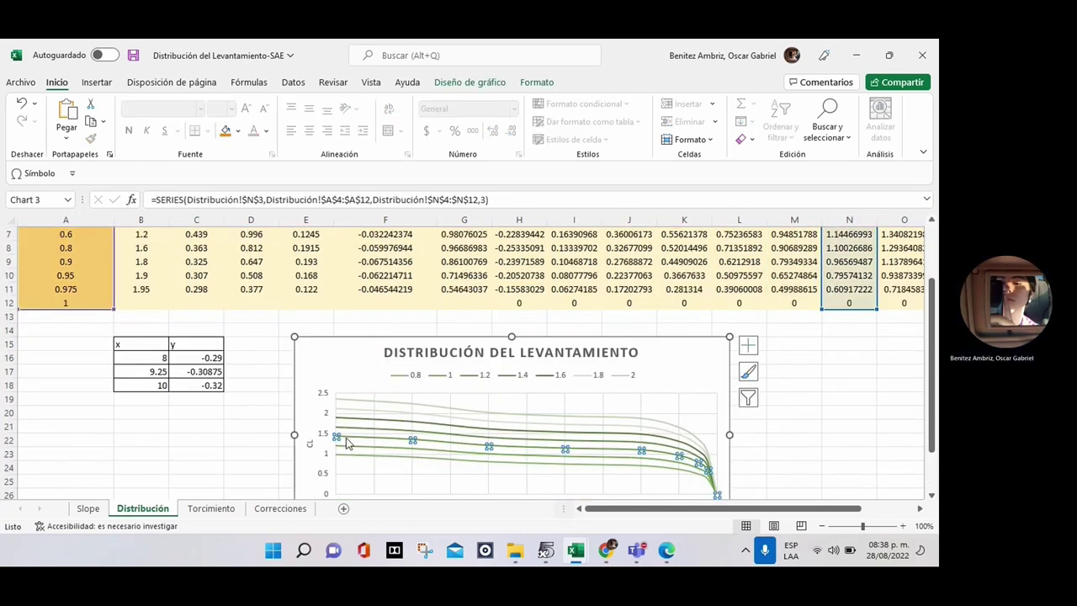
scroll(338, 437, down, 4)
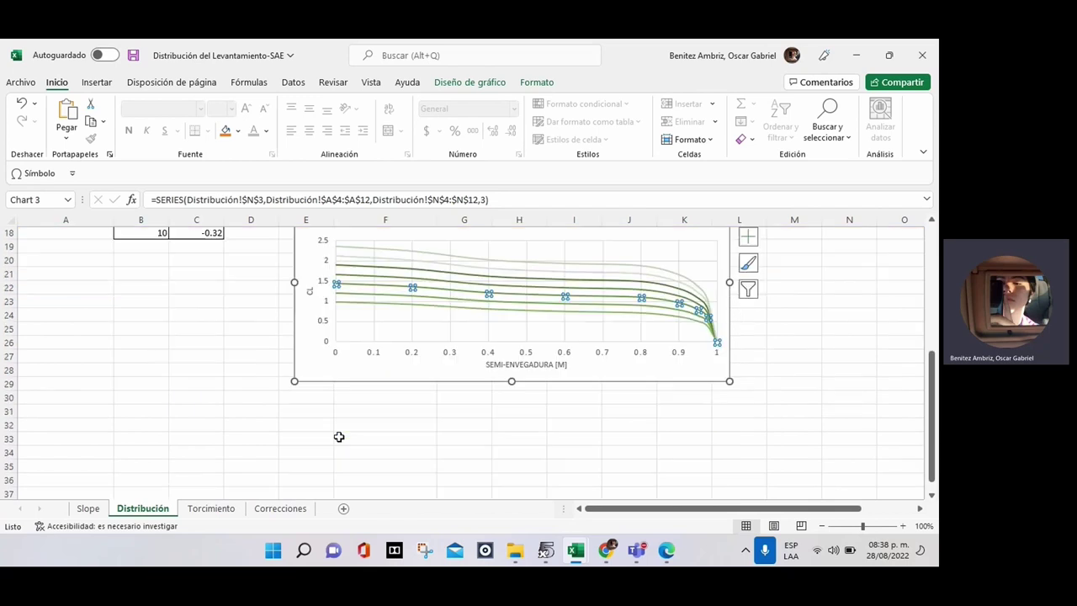
scroll(374, 339, up, 6)
ctrl+scroll(372, 361, up, 1)
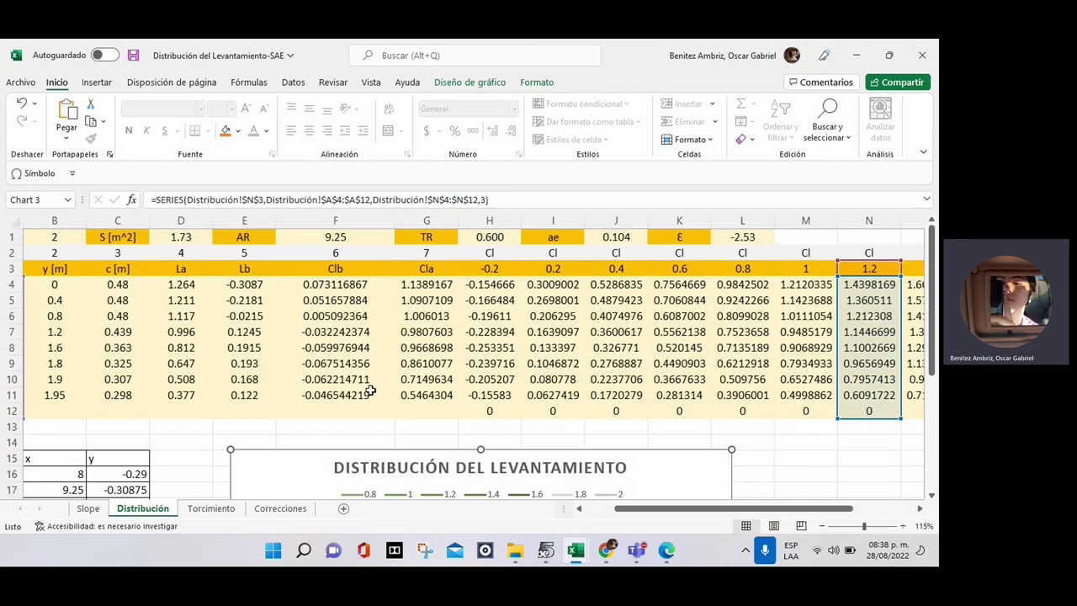
scroll(370, 389, down, 4)
Step: Switch to XFLR5 and display the 0.000° operating point of solo ala's T1-16.0 m/s-VLM2 analysis in the Cl graph
click(546, 550)
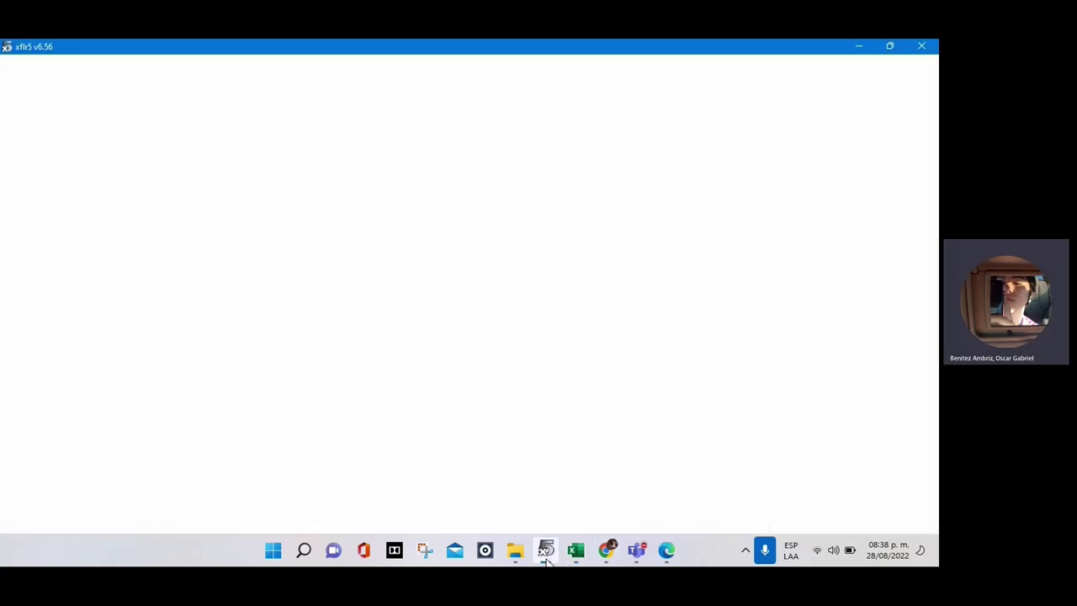
click(13, 233)
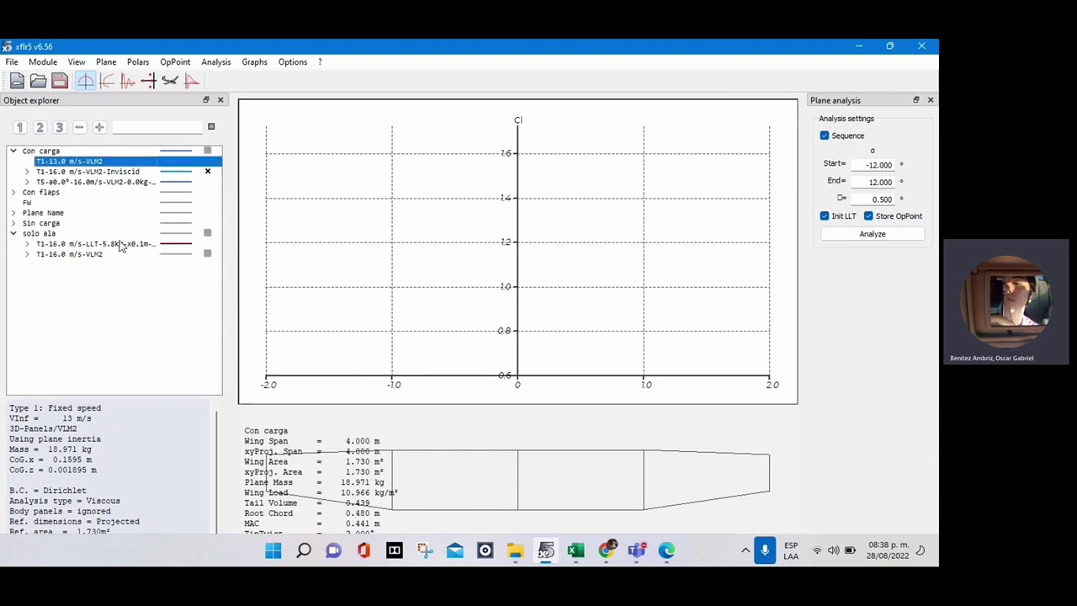
click(27, 254)
click(27, 255)
click(27, 254)
scroll(133, 297, down, 10)
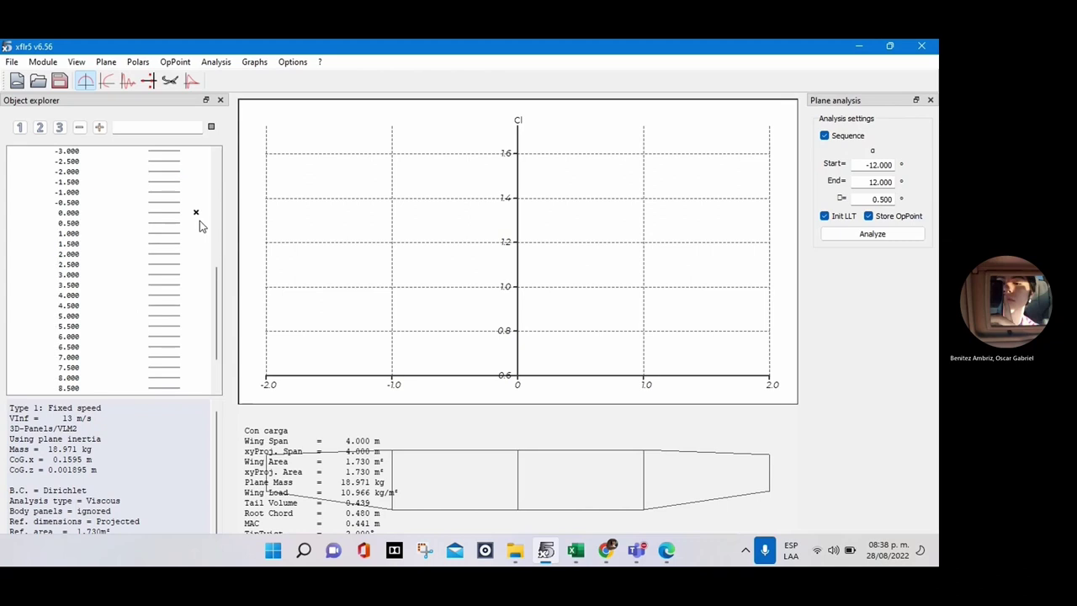
click(195, 218)
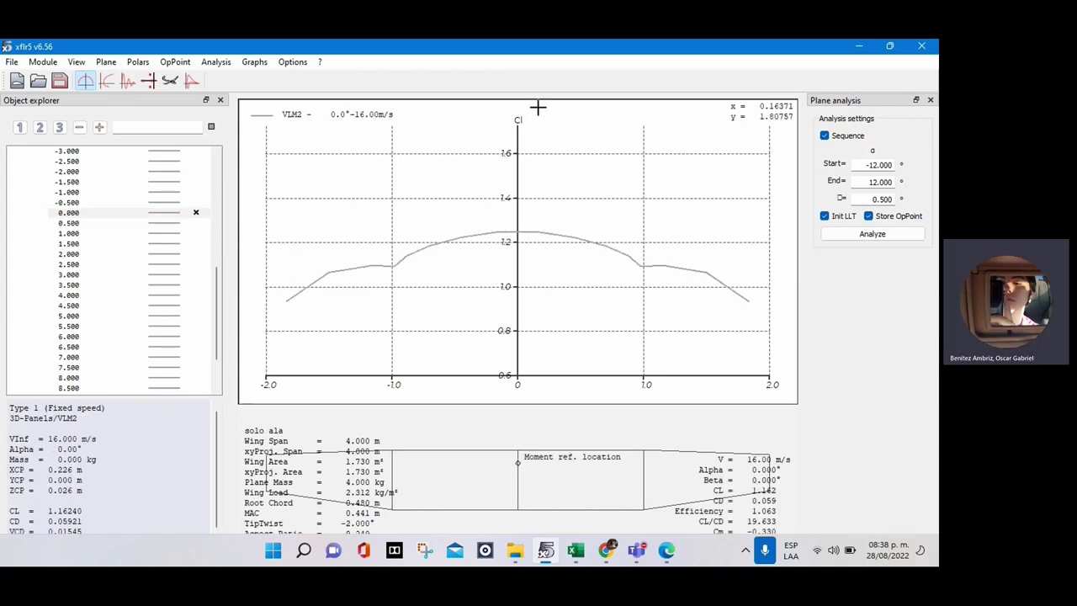
Step: Return to the Excel workbook and review the Torcimiento and Distribución sheets and the winglet height on the Correcciones sheet
click(866, 45)
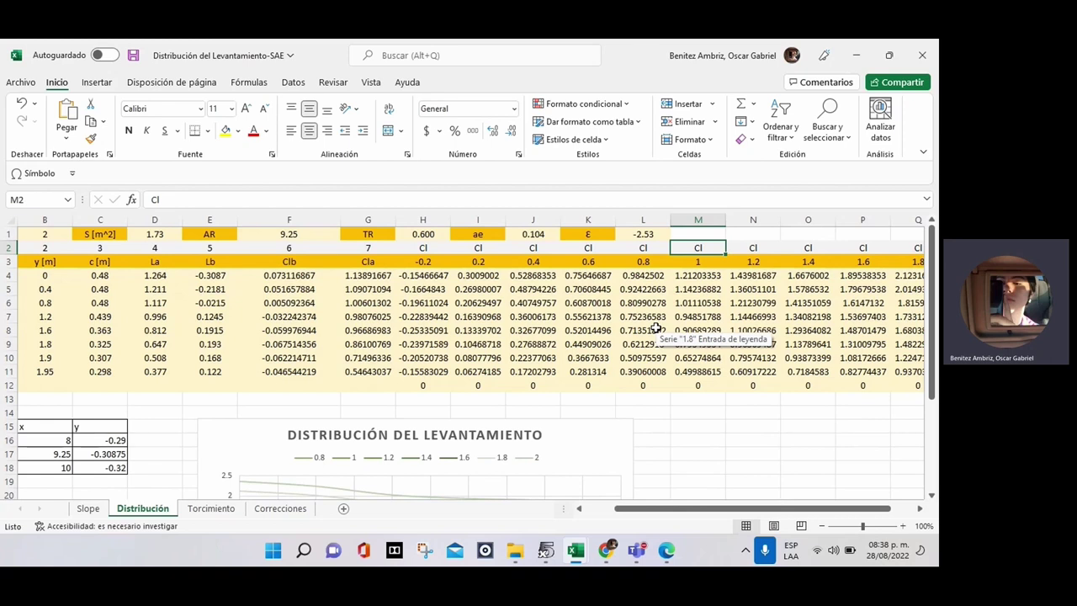
click(212, 509)
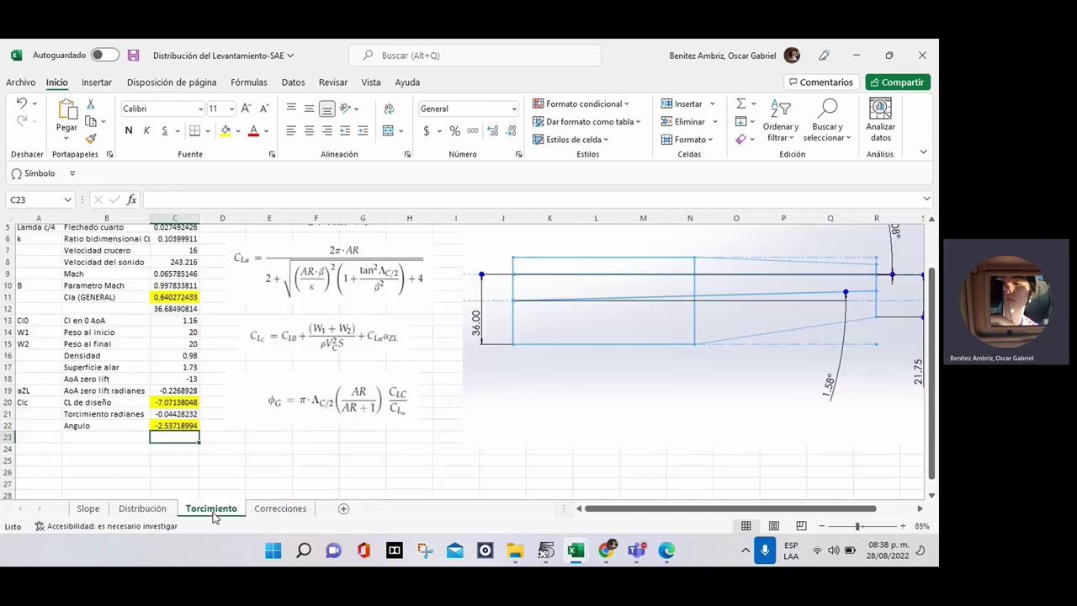
click(141, 510)
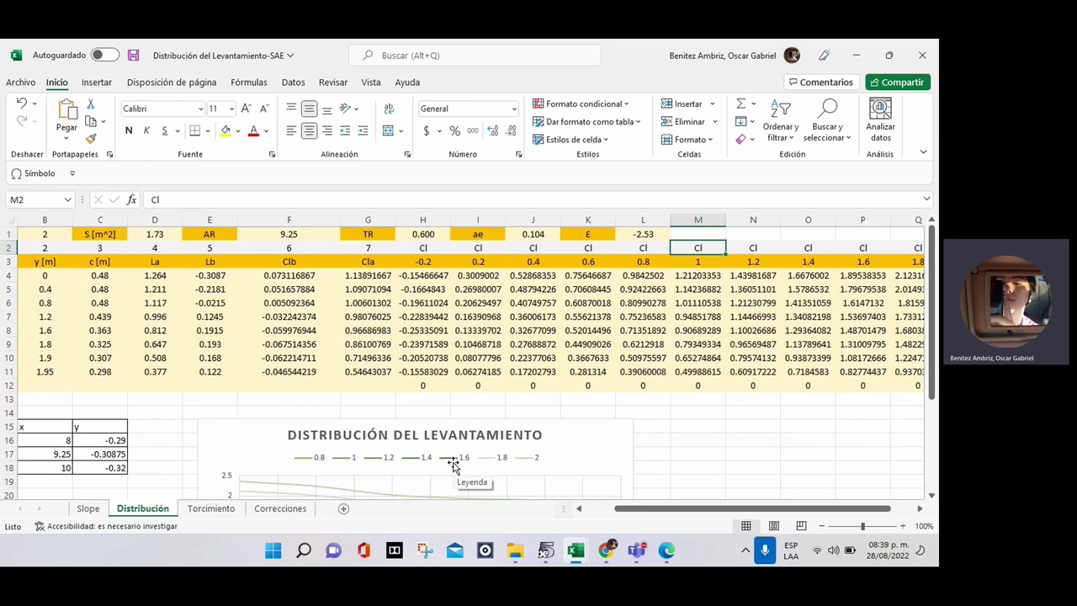
click(276, 511)
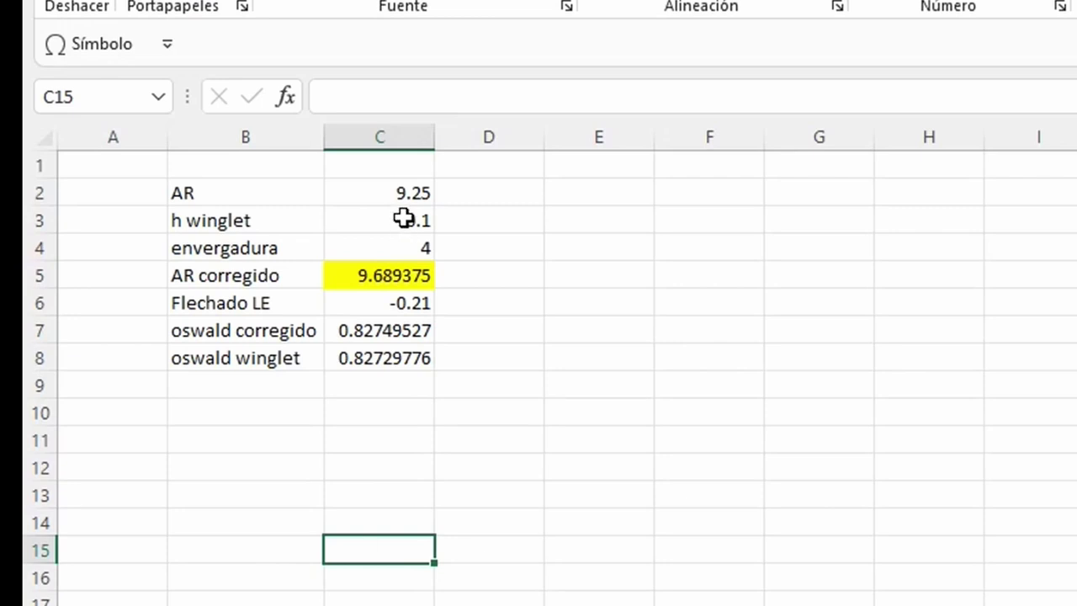
click(404, 219)
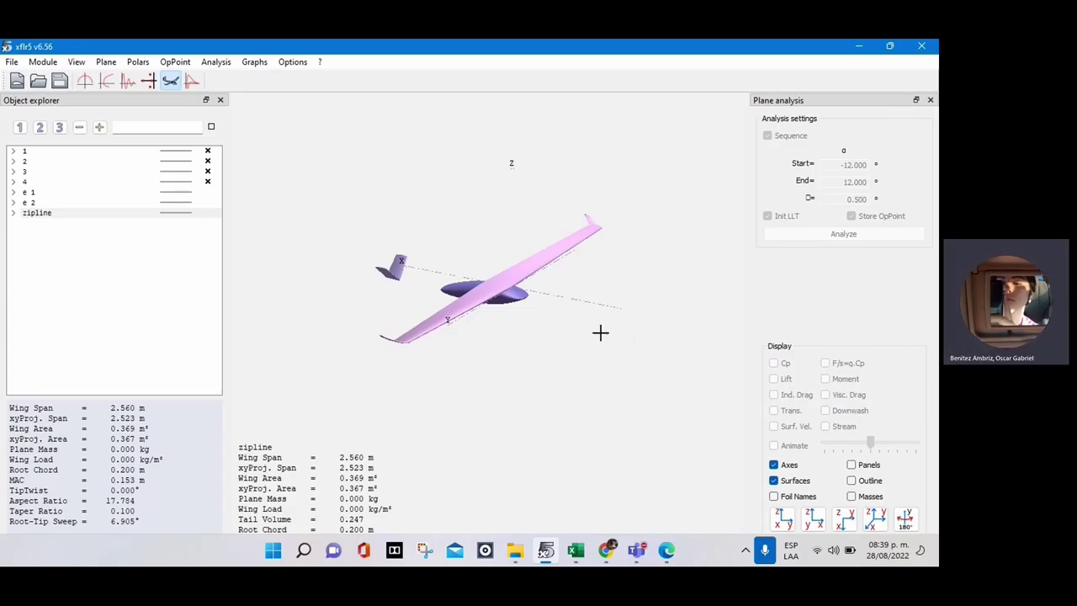
Step: Switch to the XFLR5 project with the zipline plane and examine its wing and winglet in the 3D view
drag(601, 332, 507, 378)
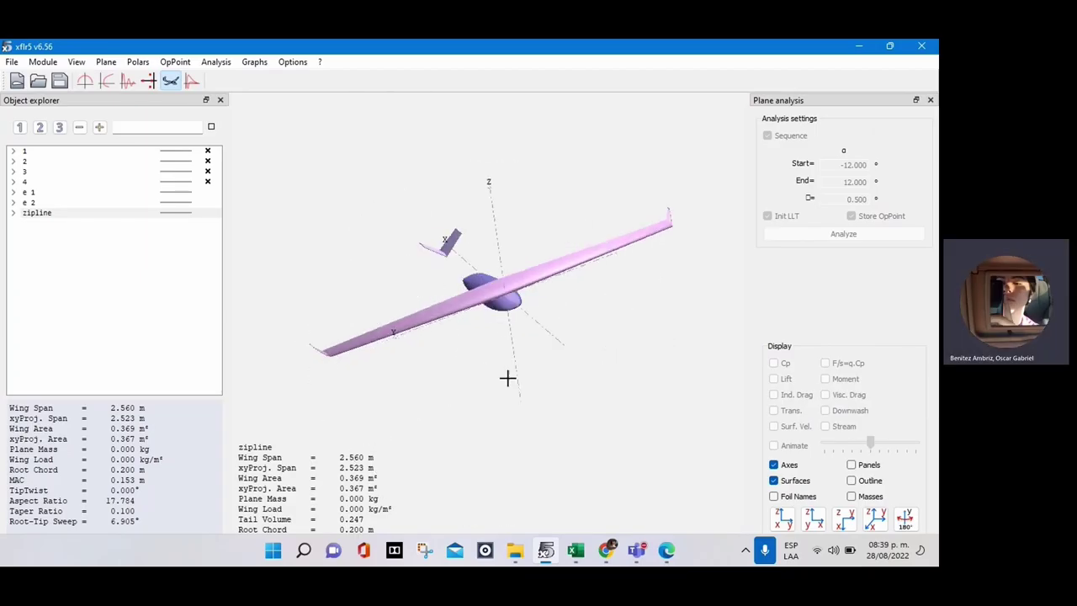
scroll(670, 223, up, 5)
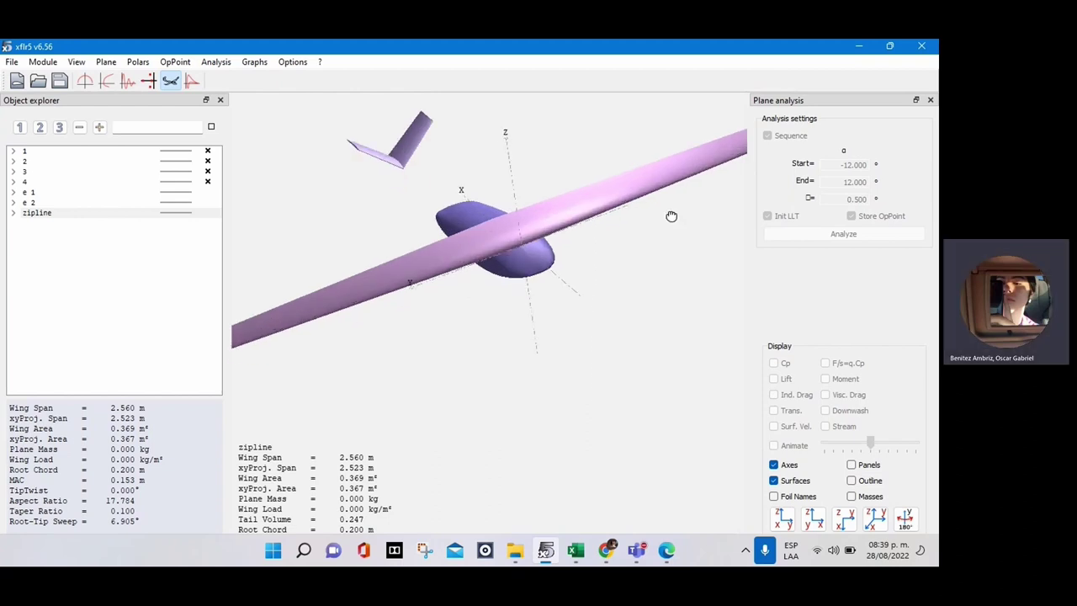
drag(596, 308, 567, 337)
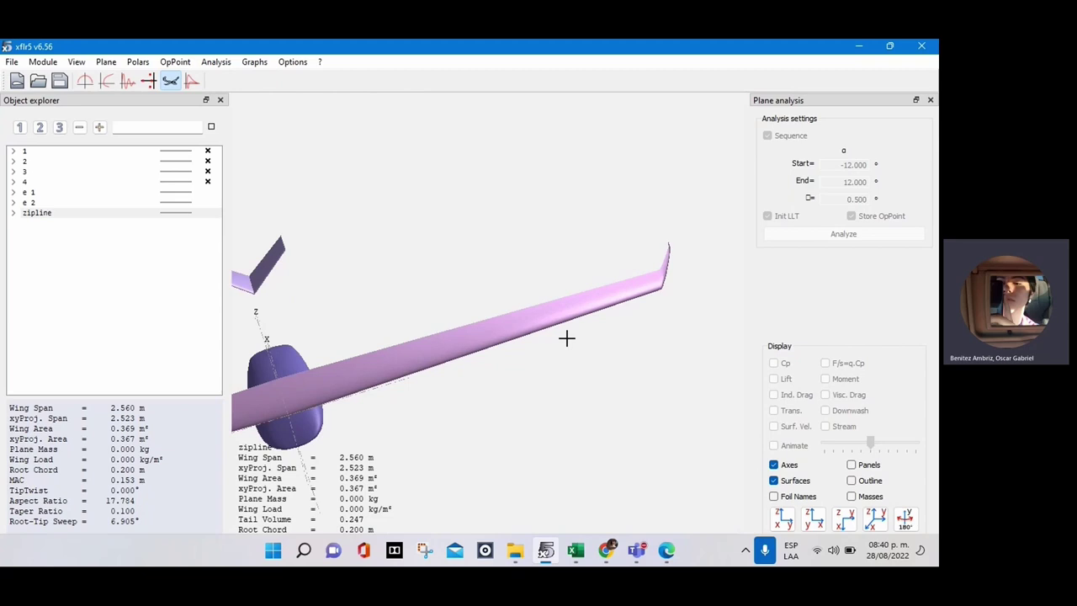
Step: Expand the zipline plane's T1-20.0 m/s-VLM2 analysis and select its 0.000° operating point
click(23, 217)
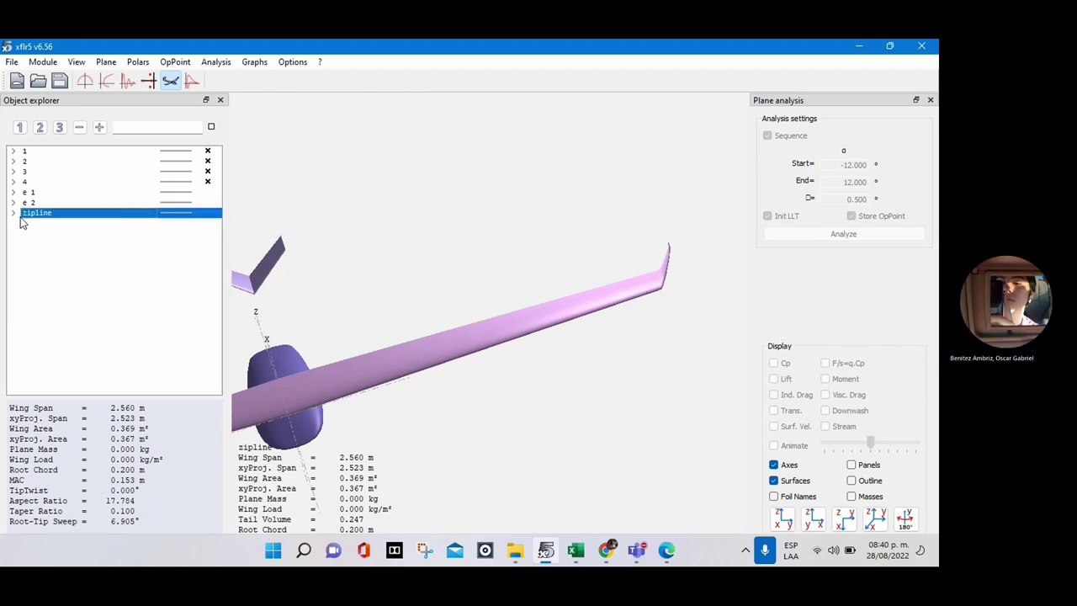
click(12, 213)
click(27, 224)
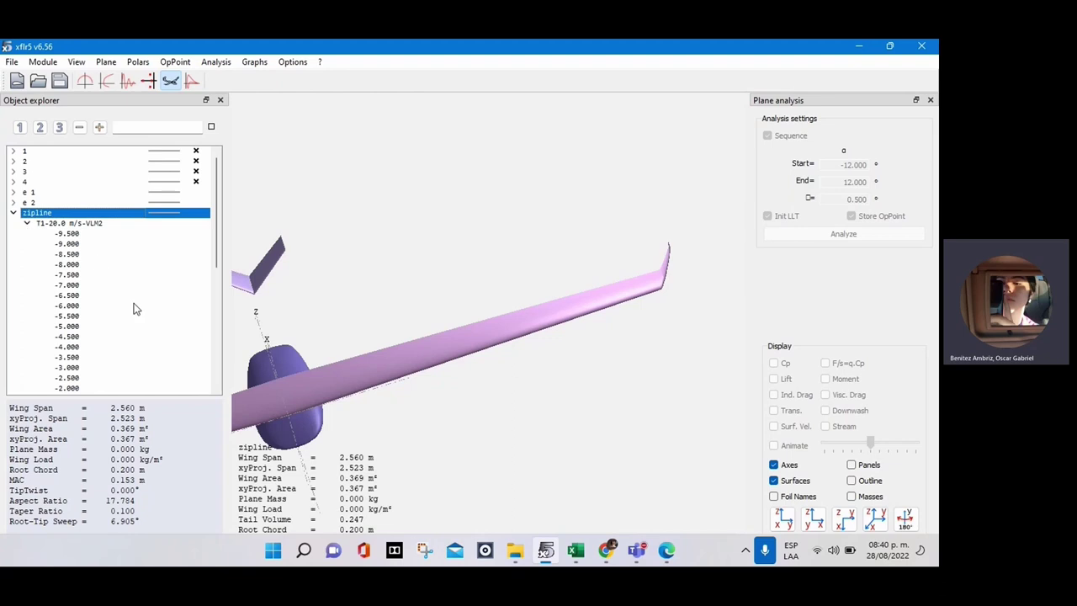
scroll(138, 309, down, 2)
scroll(120, 339, down, 3)
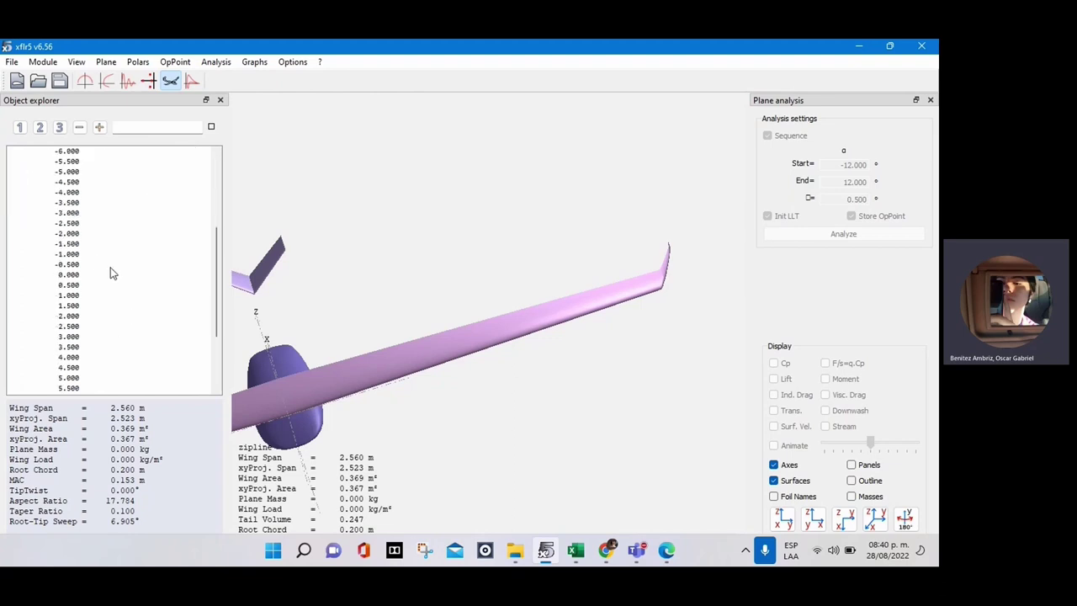
click(89, 275)
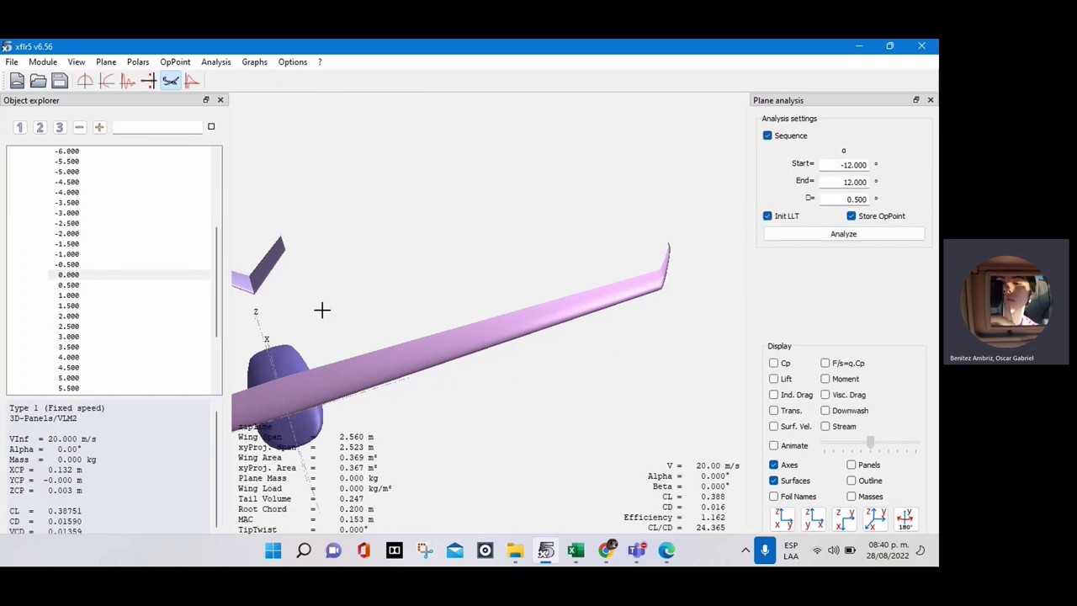
click(160, 275)
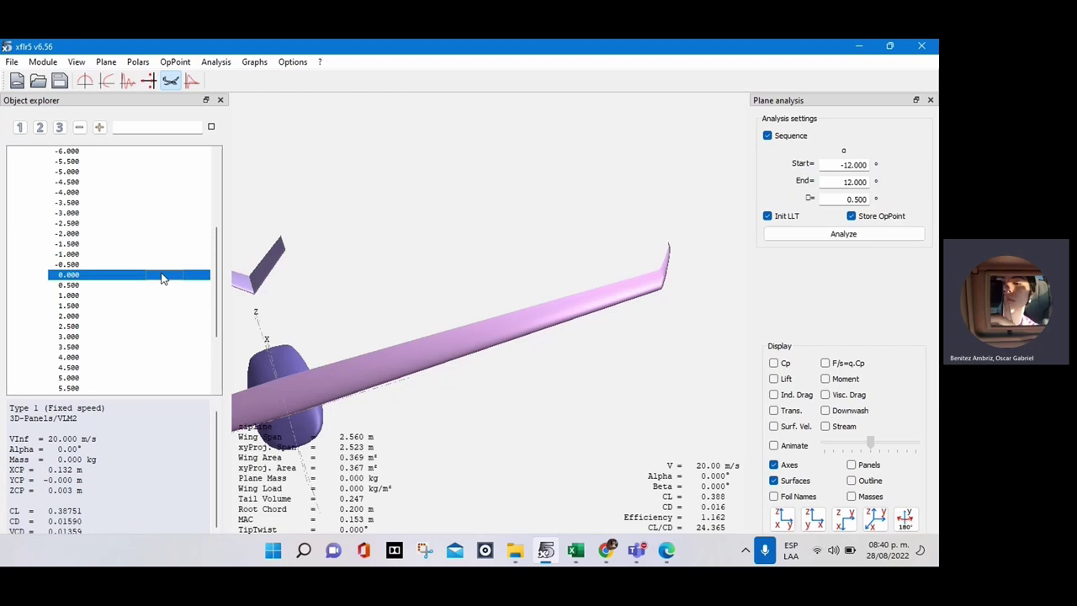
Step: Display plane 4 in the 3D view and examine its split winglet from several angles
scroll(83, 236, up, 5)
click(13, 182)
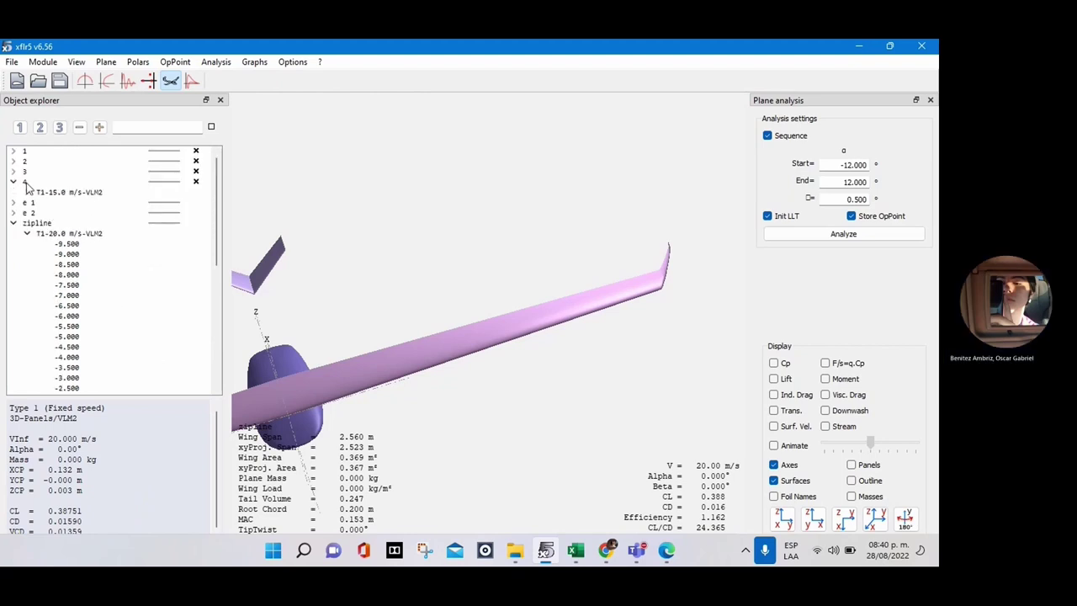
click(26, 182)
drag(491, 285, 631, 247)
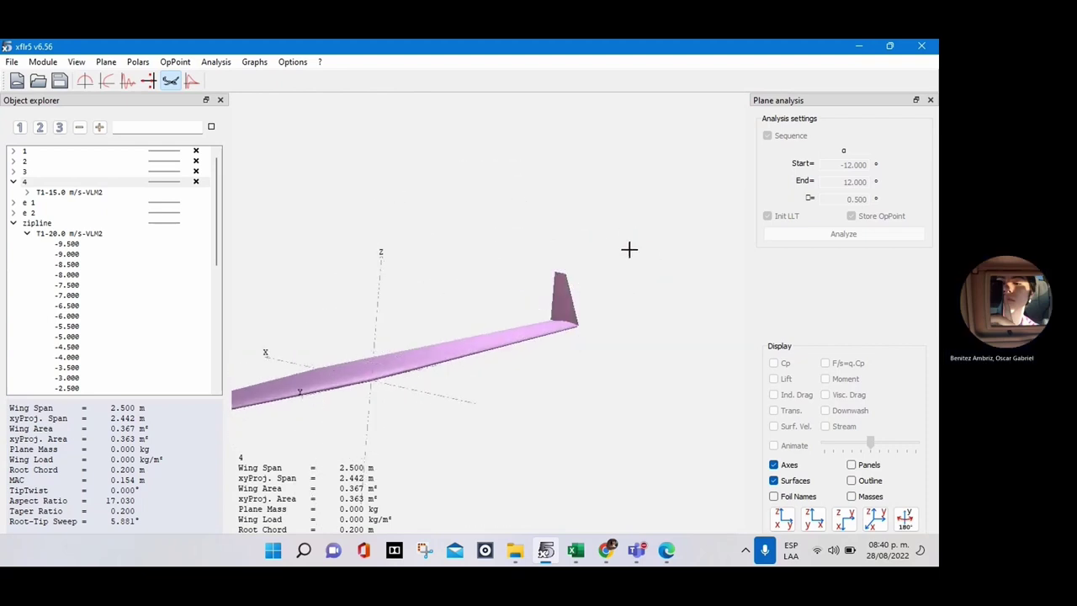
drag(564, 269, 456, 286)
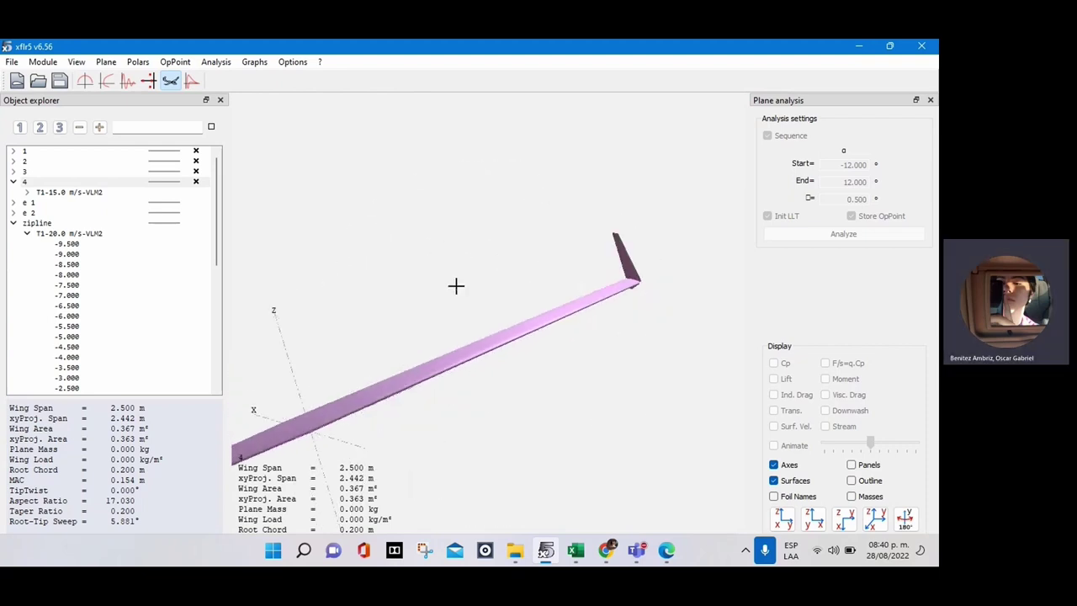
drag(634, 360, 429, 386)
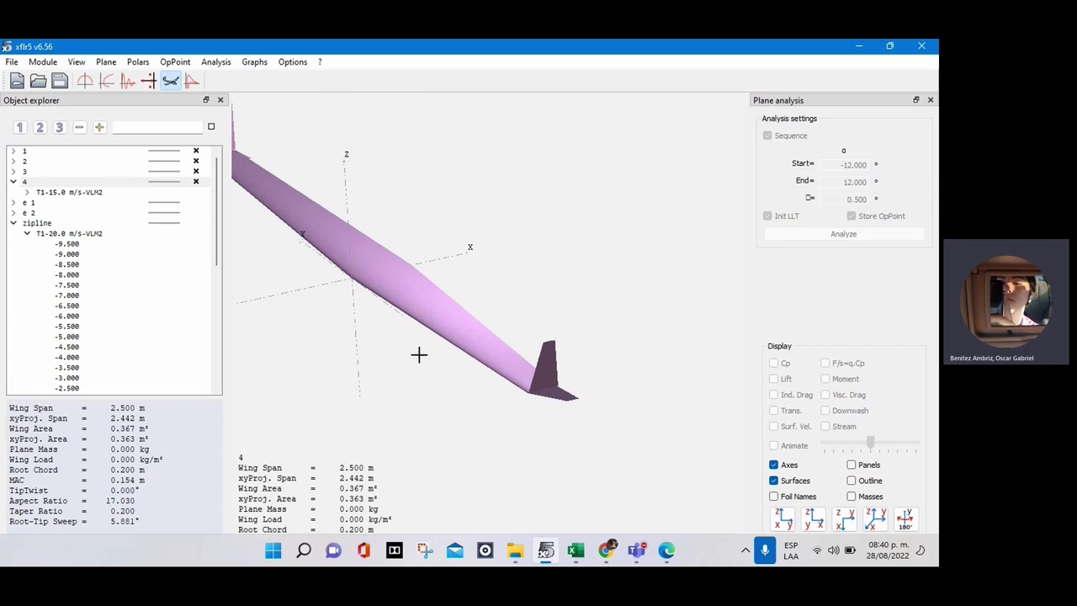
drag(349, 347, 550, 341)
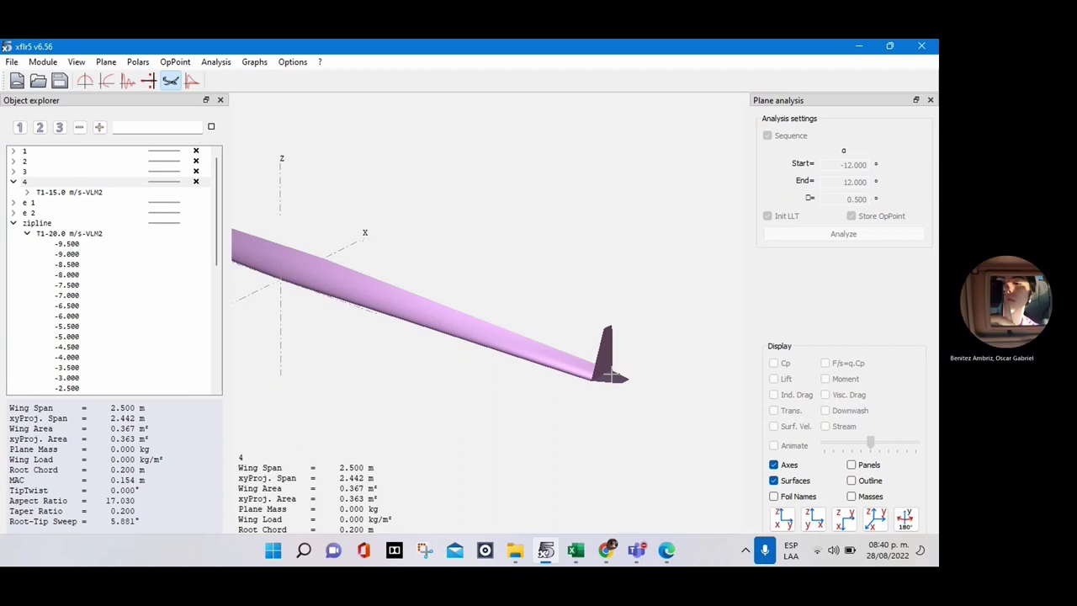
click(563, 363)
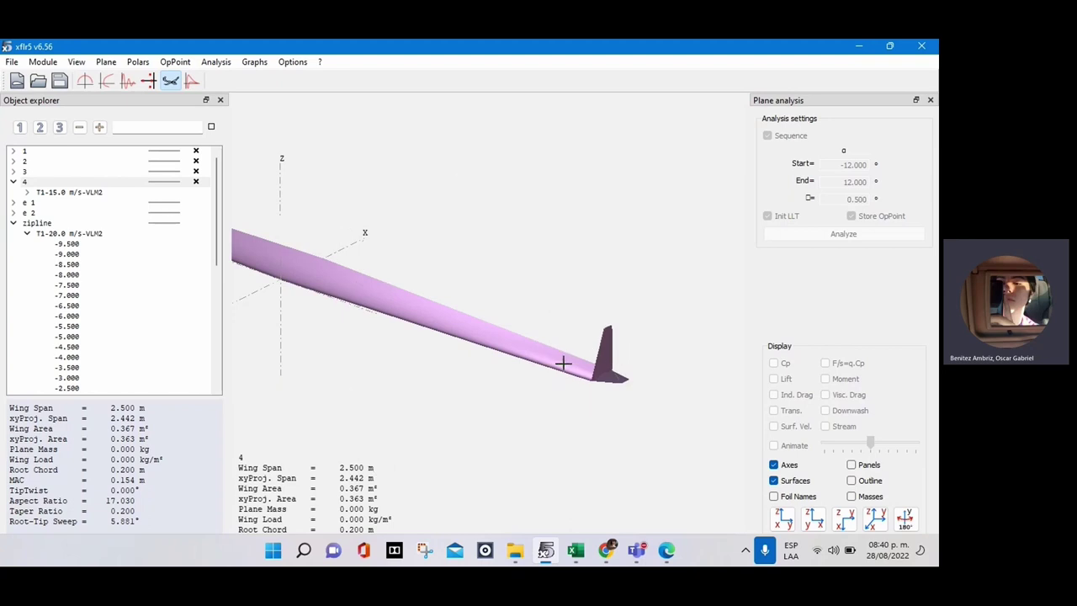
mouse_move(561, 365)
mouse_down()
mouse_move(616, 366)
mouse_move(548, 356)
mouse_up()
Step: Open the main wing definition of plane 4 and examine the winglet formed by tip section 4
right_click(555, 356)
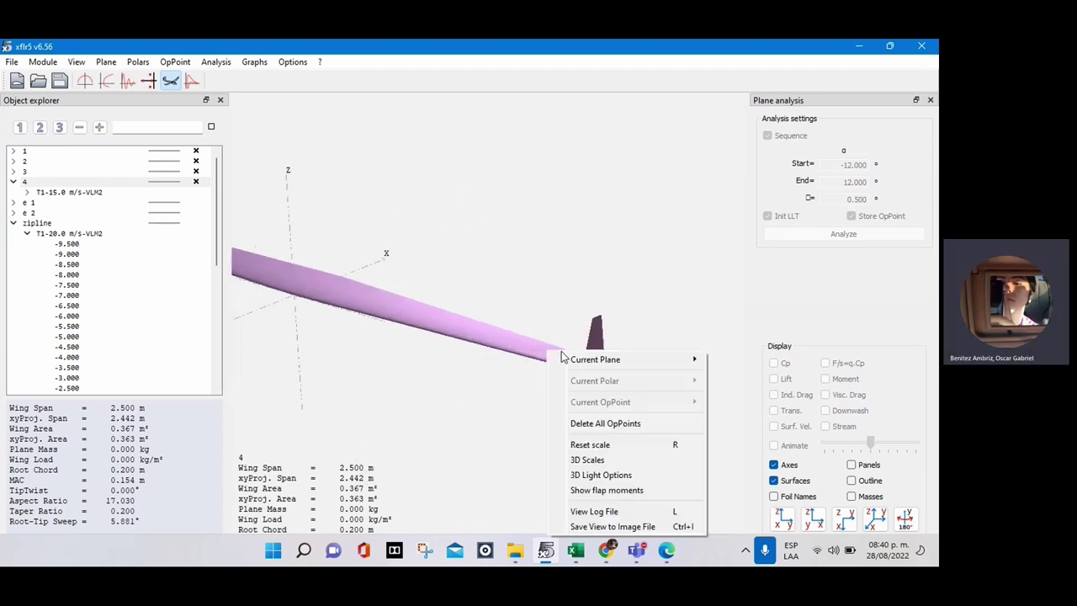
click(553, 269)
right_click(493, 308)
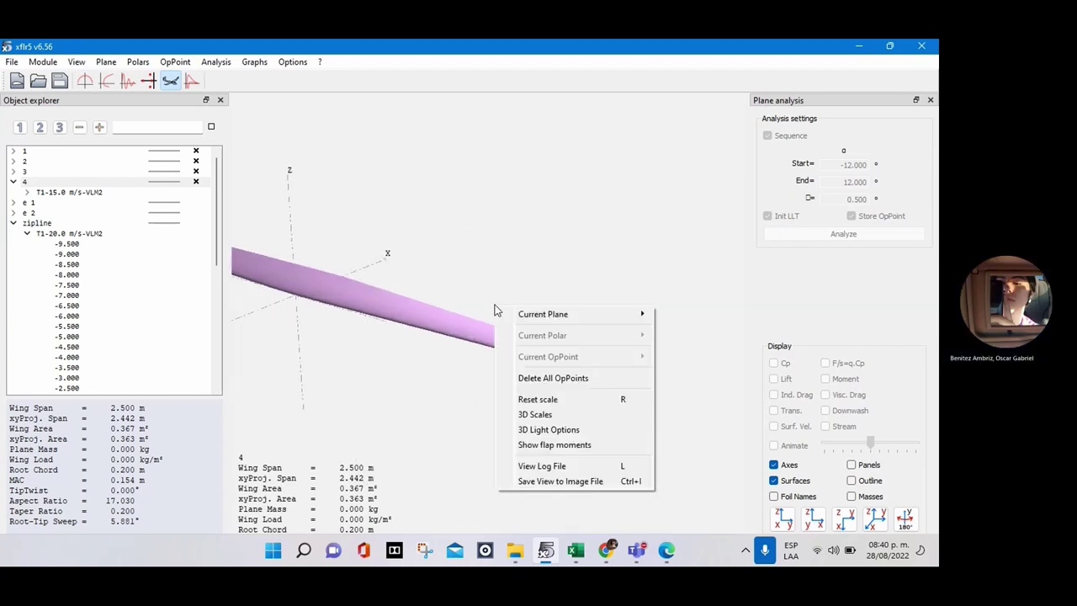
mouse_move(547, 314)
click(724, 221)
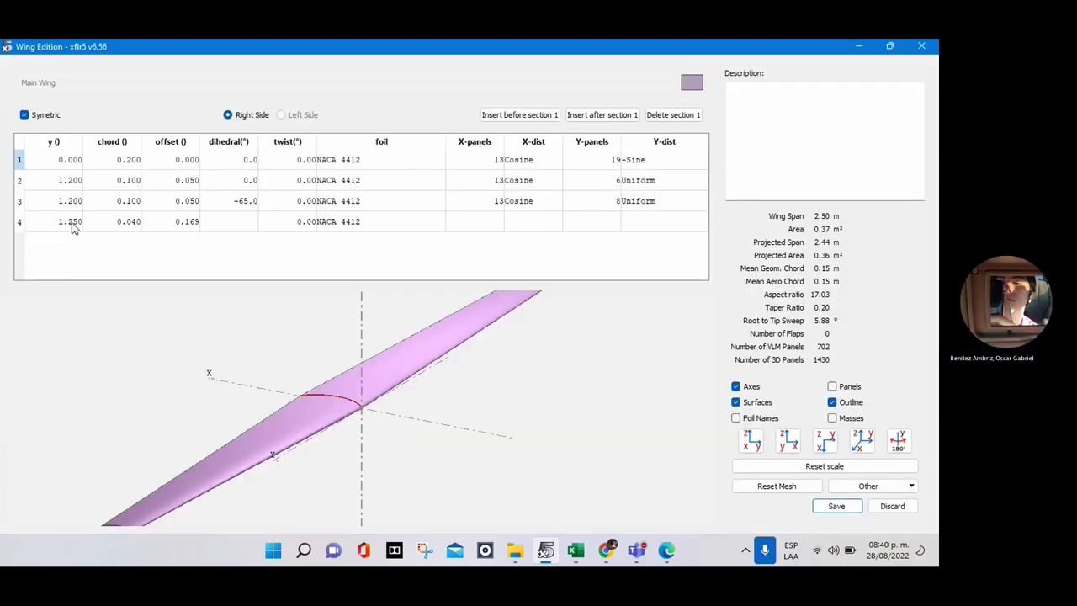
click(73, 223)
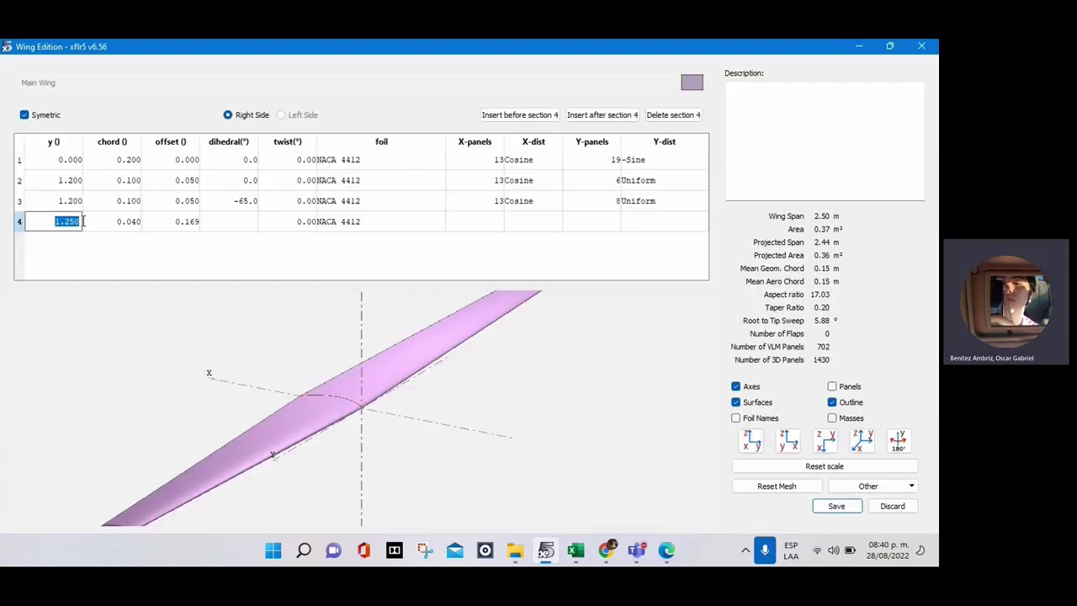
drag(295, 384, 144, 420)
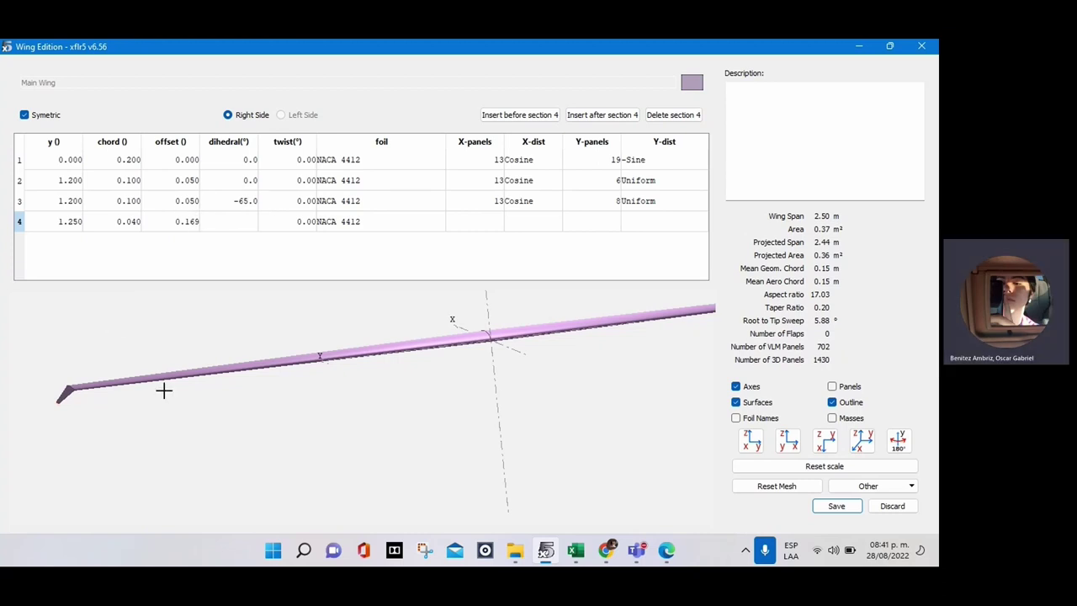
drag(163, 389, 223, 401)
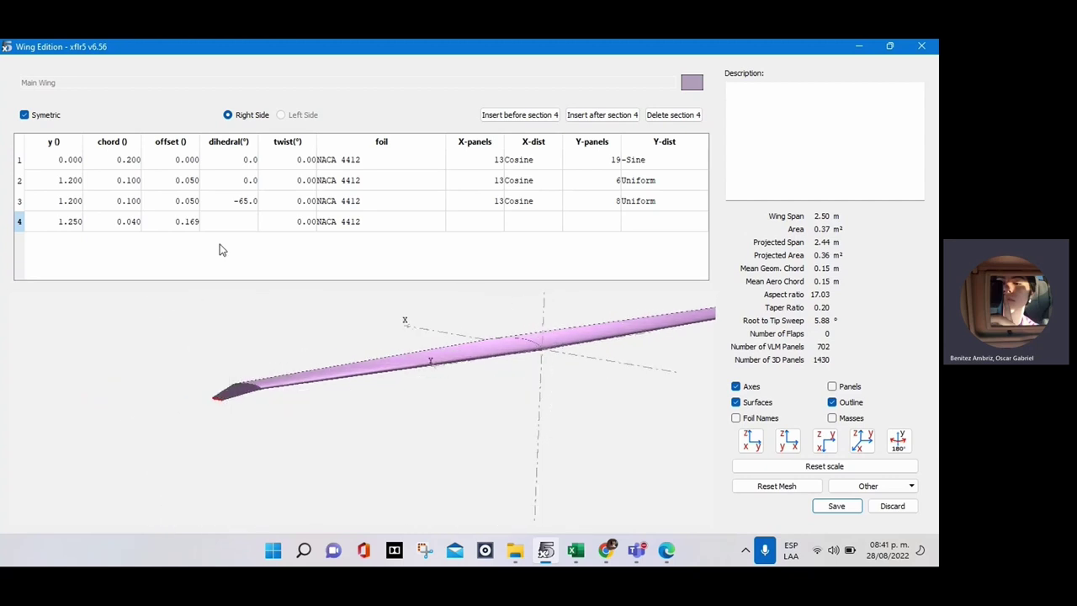
Step: Try an offset of -0.169 for section 4 of plane 4's main wing and close the wing editor without saving
double_click(191, 221)
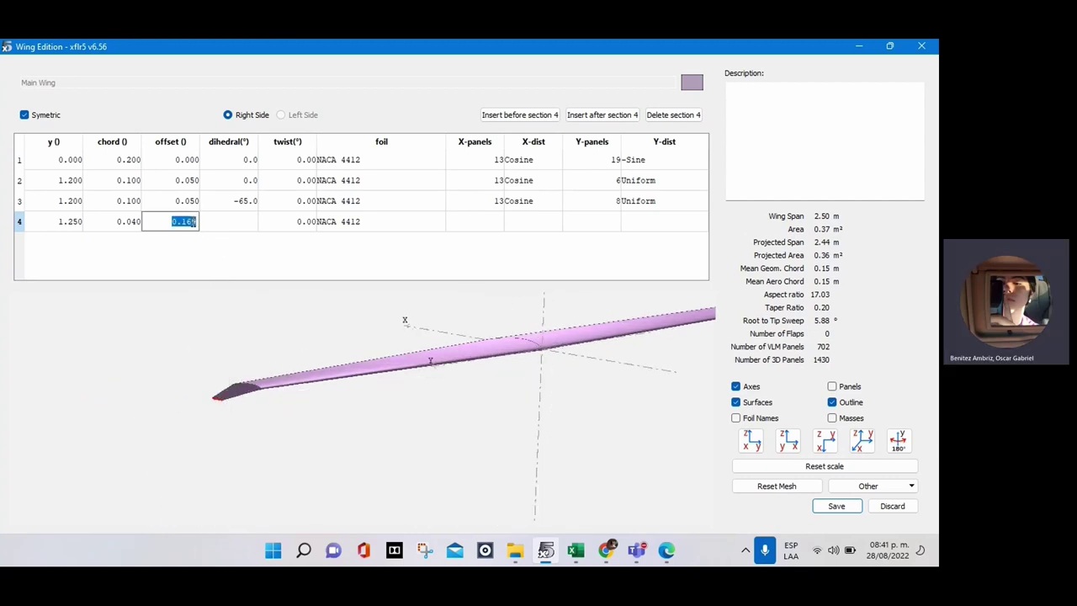
click(193, 221)
key(Return)
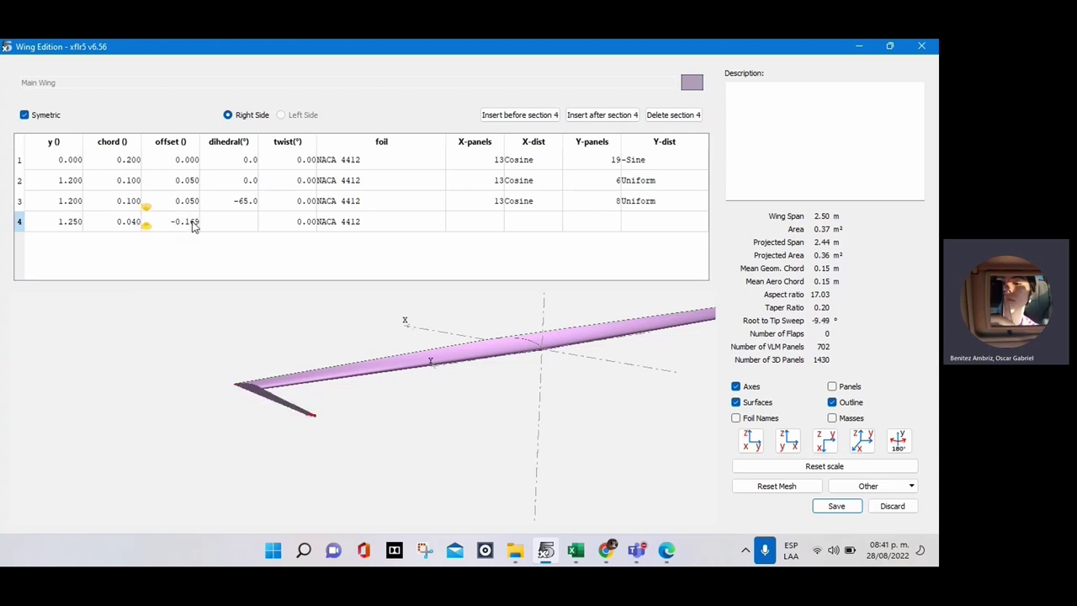
click(920, 48)
click(470, 308)
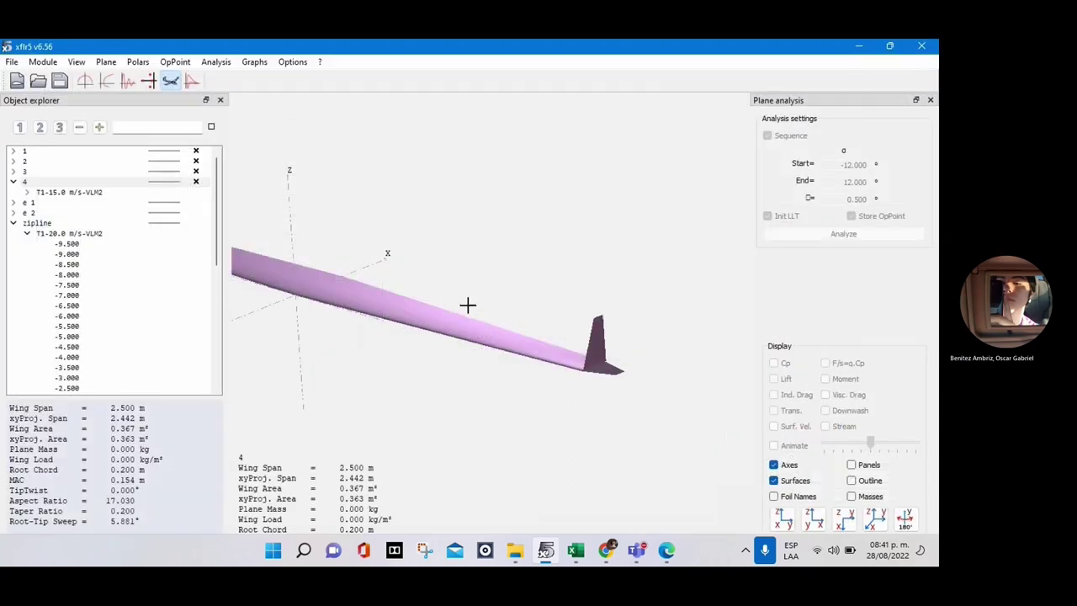
Step: Open plane 4 in the Plane Editor to inspect its double fin settings
drag(622, 394, 463, 397)
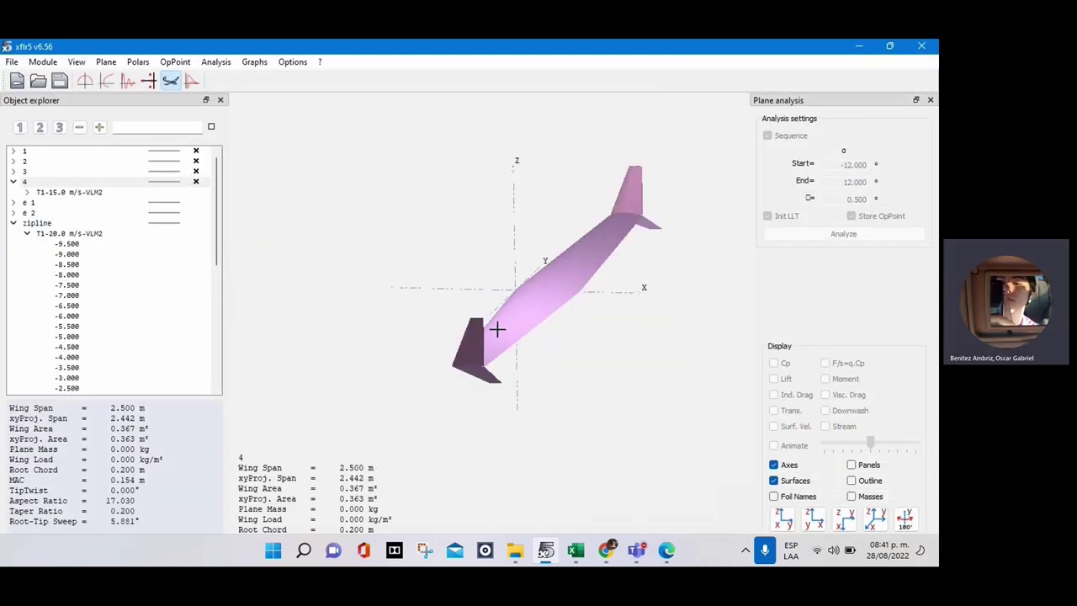
right_click(400, 324)
mouse_move(424, 334)
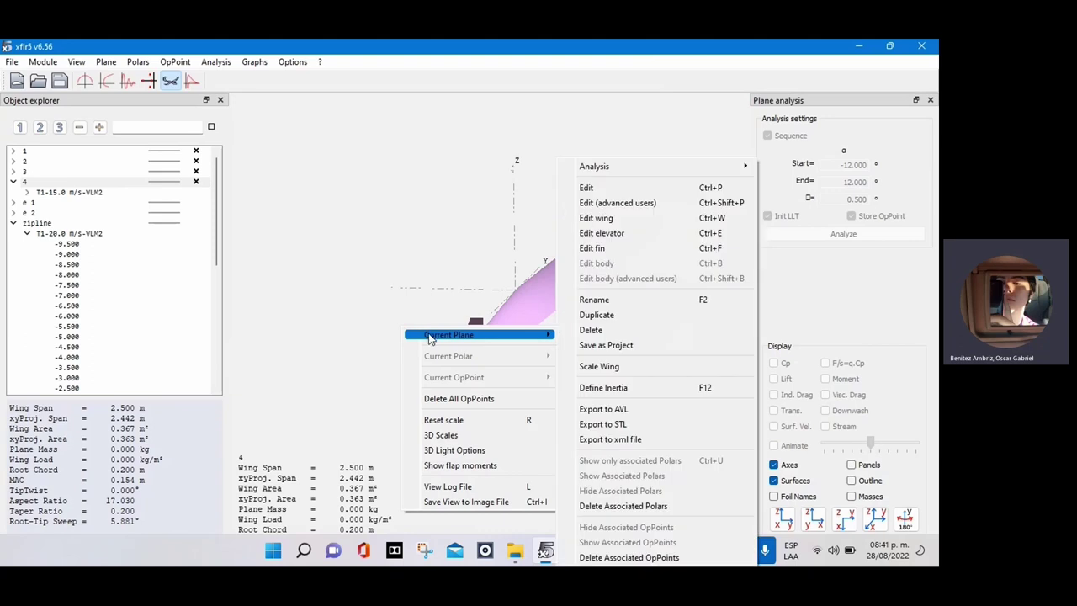
click(600, 194)
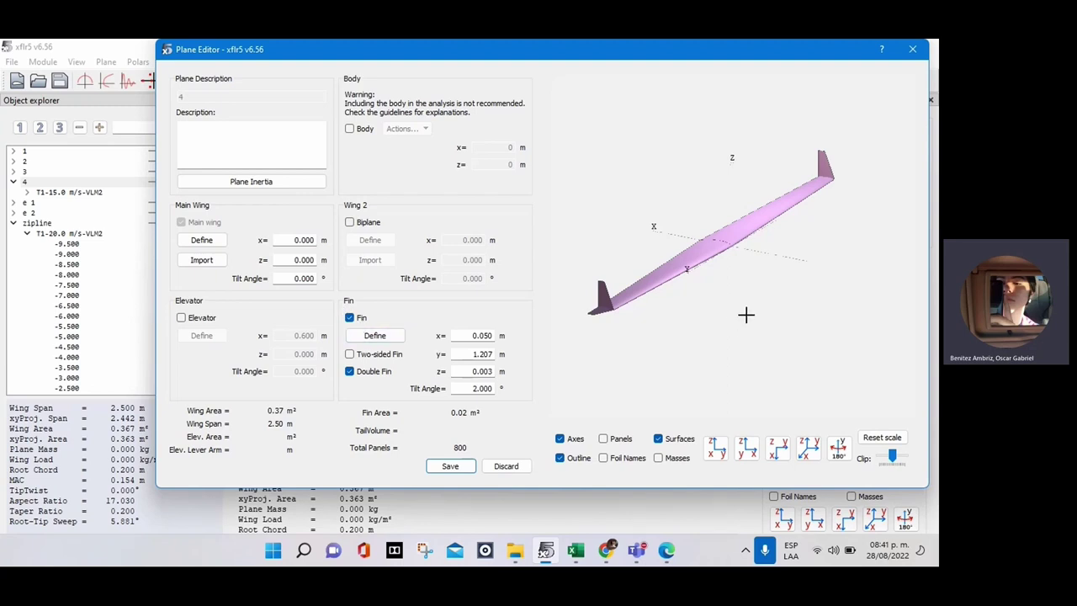
Step: Close plane 4's Plane Editor and examine the winglet in the 3D view
drag(746, 314, 833, 278)
click(913, 49)
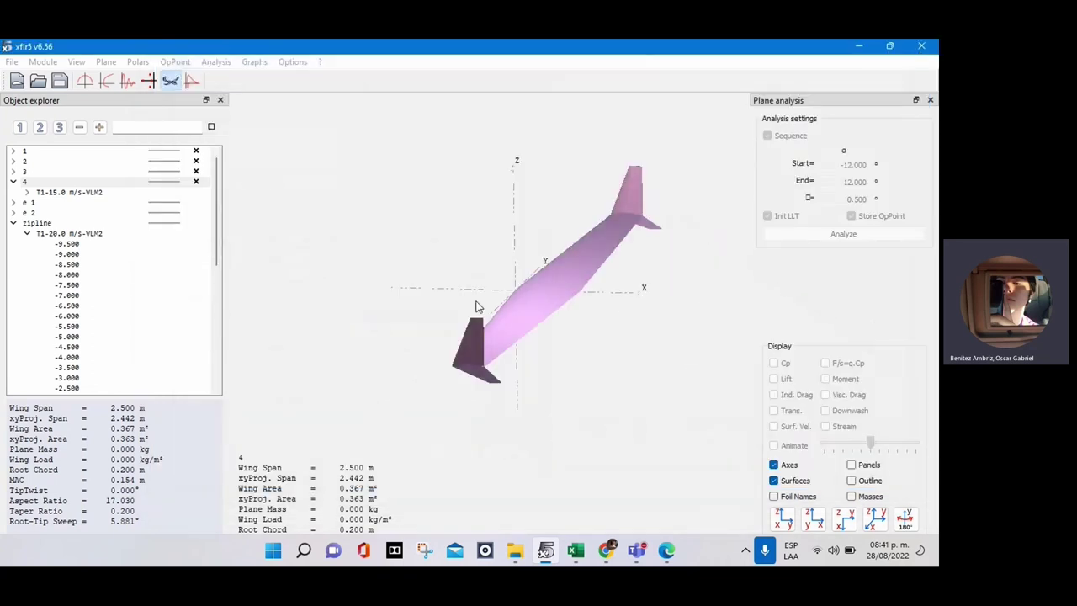
drag(384, 373, 404, 341)
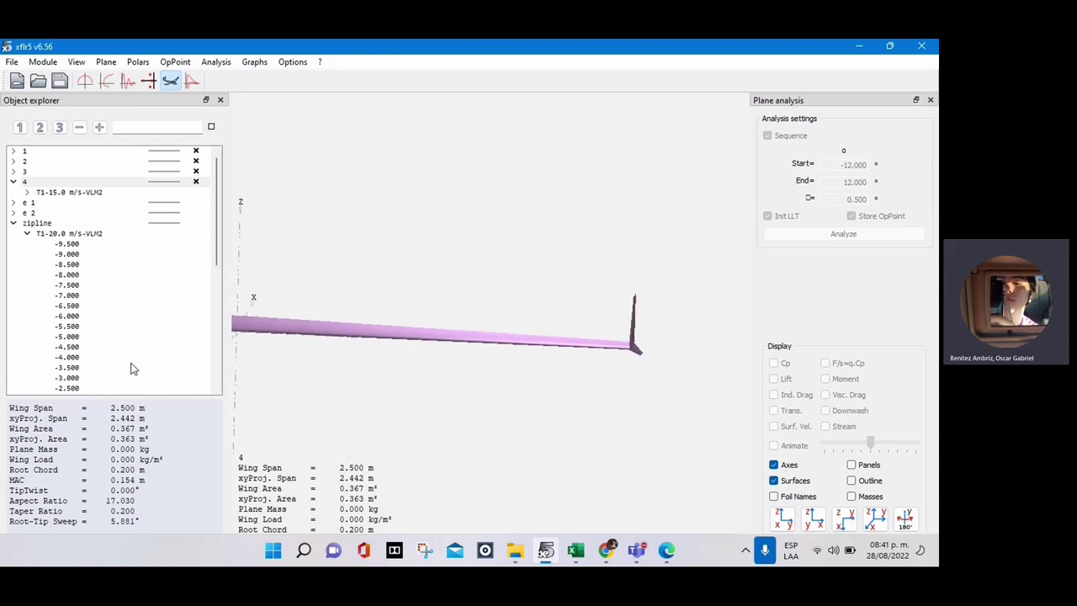
Step: Display the zipline plane at its 6.500° operating point to view its blended wingtip
scroll(132, 301, down, 6)
click(96, 308)
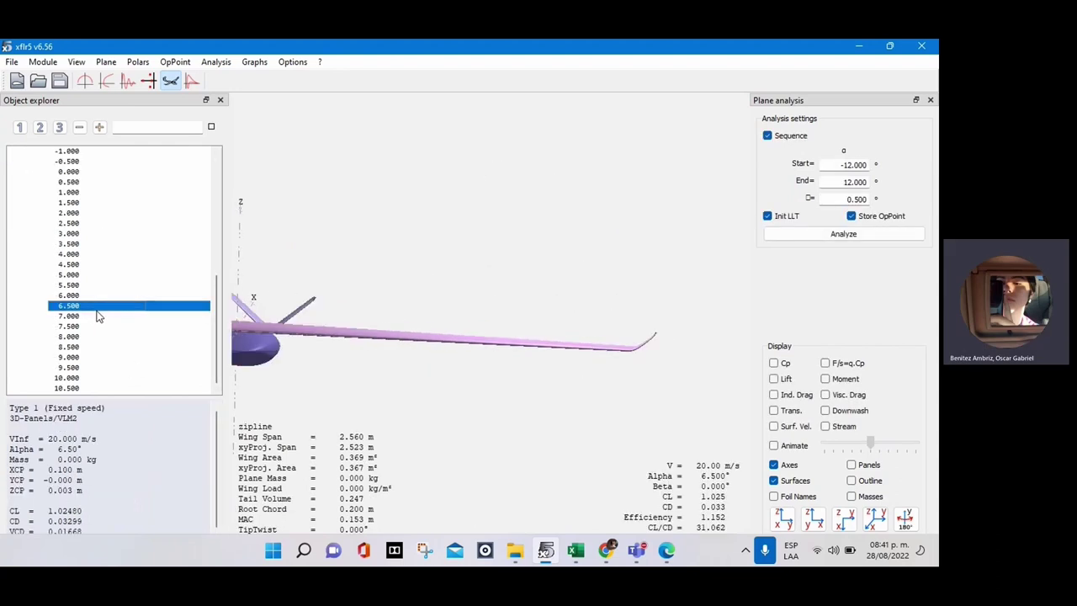
scroll(176, 264, up, 8)
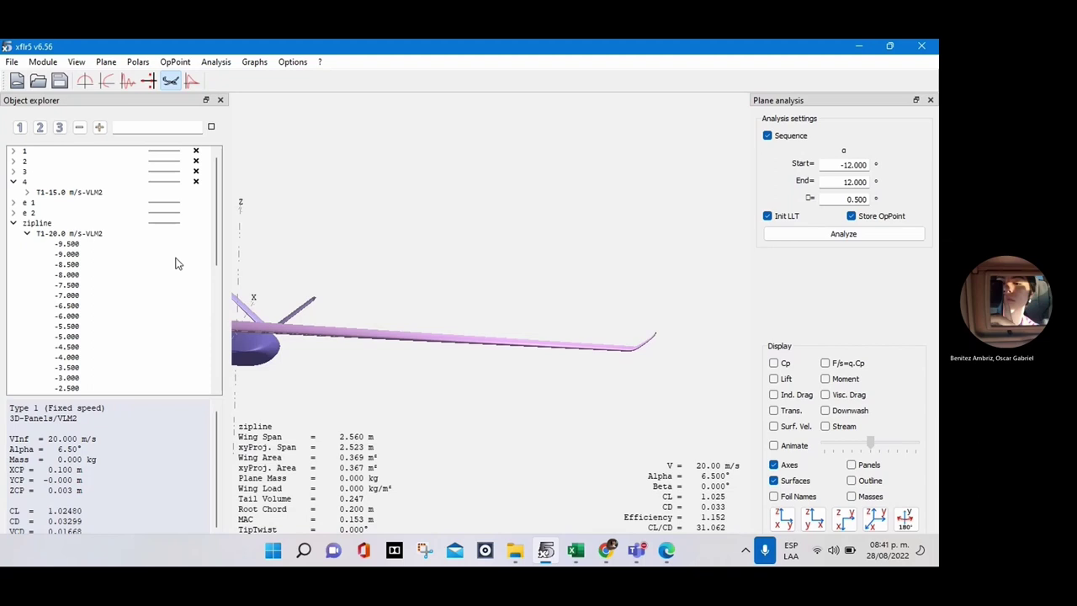
Step: Display plane e 2 in the 3D view and examine its curved winglets from several angles
click(12, 184)
click(55, 207)
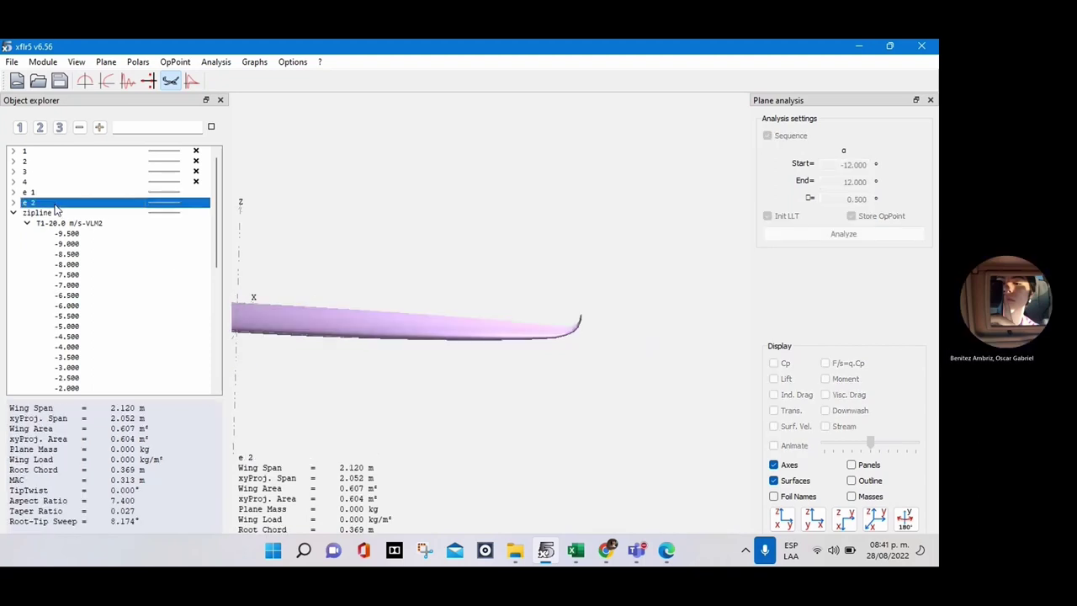
click(12, 203)
drag(486, 356, 621, 373)
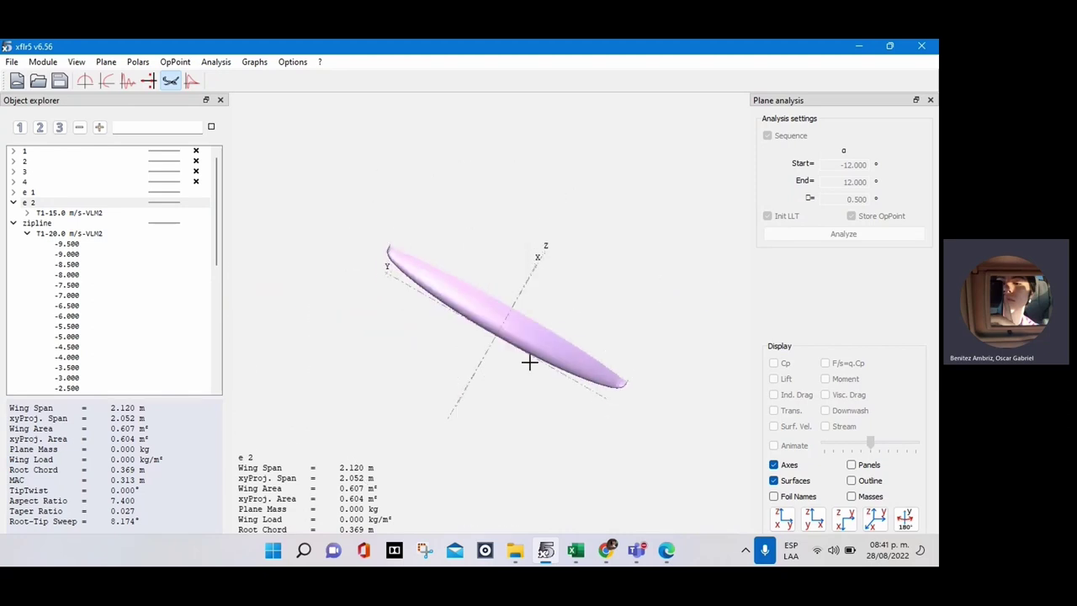
drag(522, 370, 613, 383)
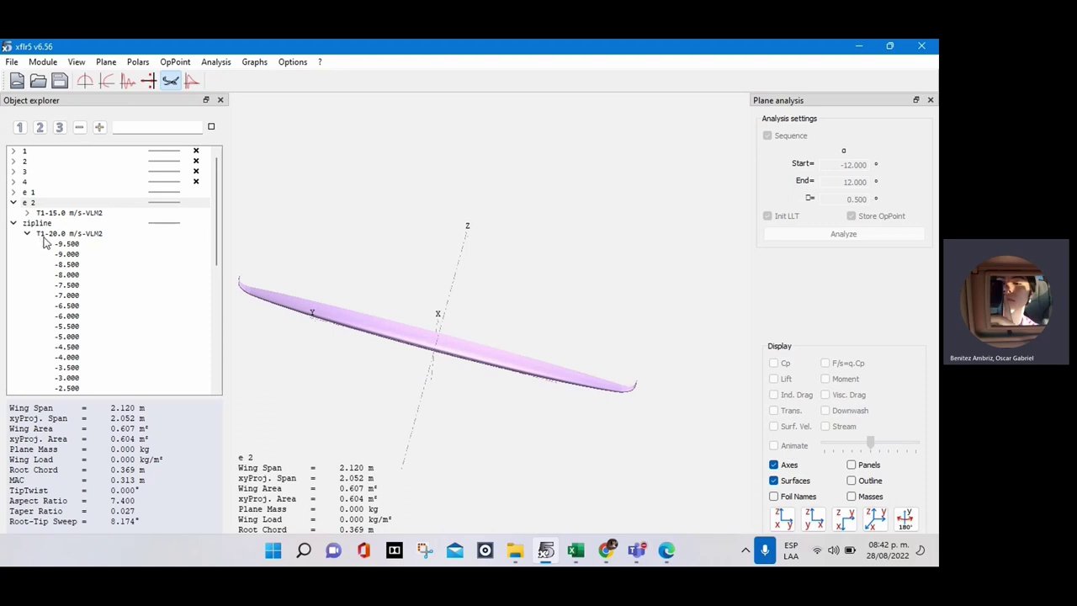
Step: Select the -5.000° operating point of plane e 2's T1-15.0 m/s-VLM2 polar and display the surface velocities
click(26, 214)
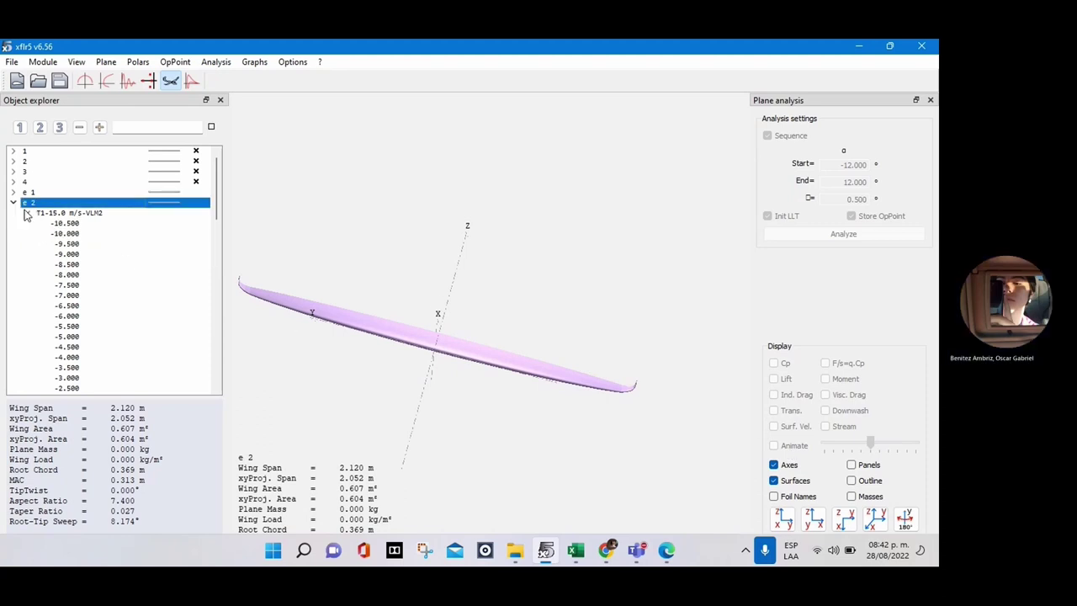
click(141, 337)
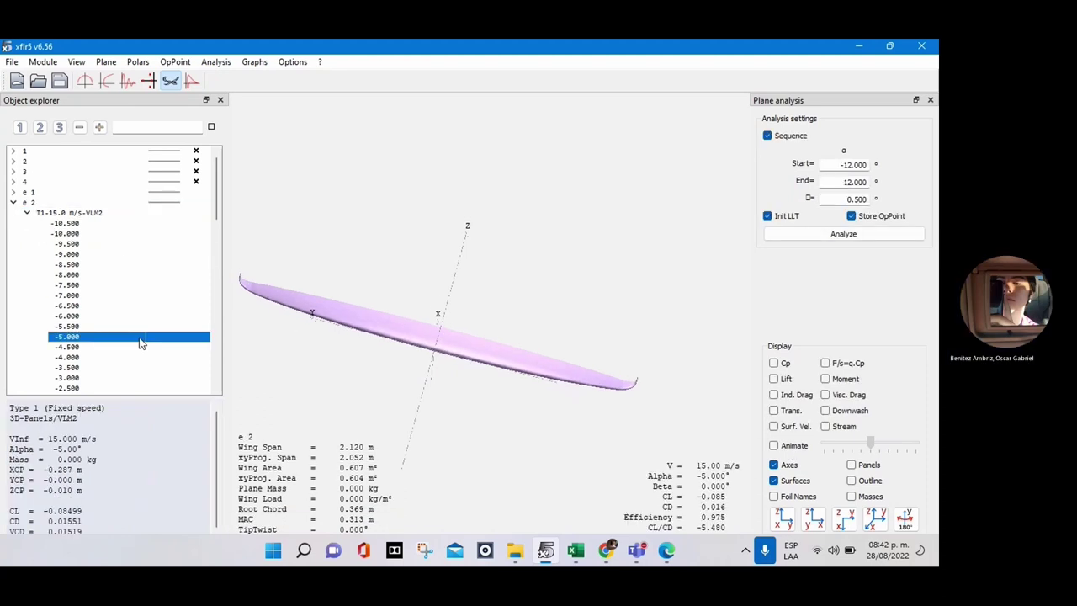
click(773, 428)
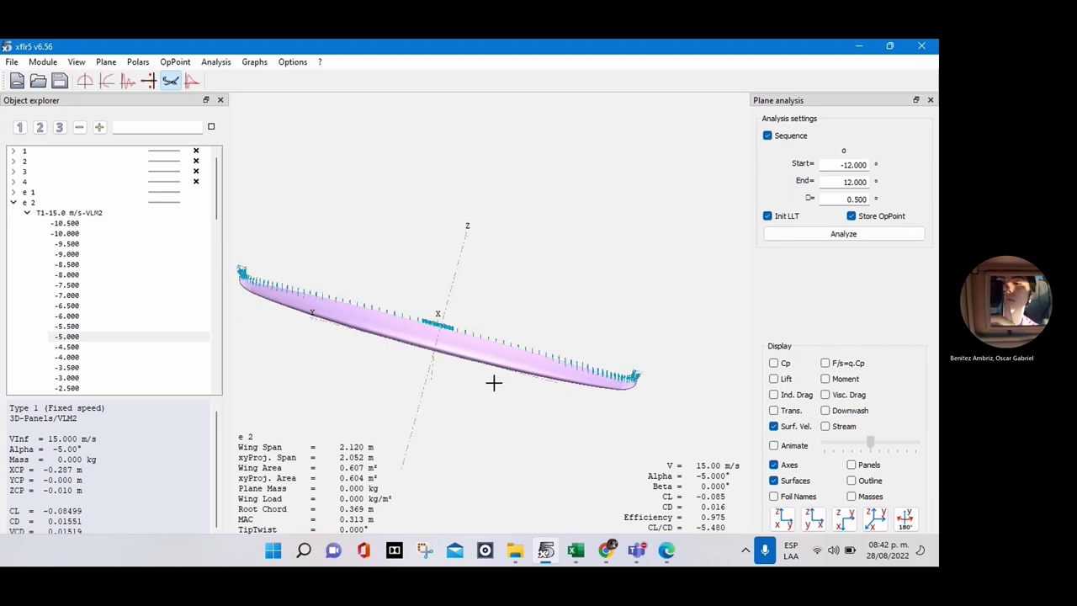
Step: Replace the surface velocities with streamlines and examine the flow around plane e 2's wingtip from the front
click(773, 427)
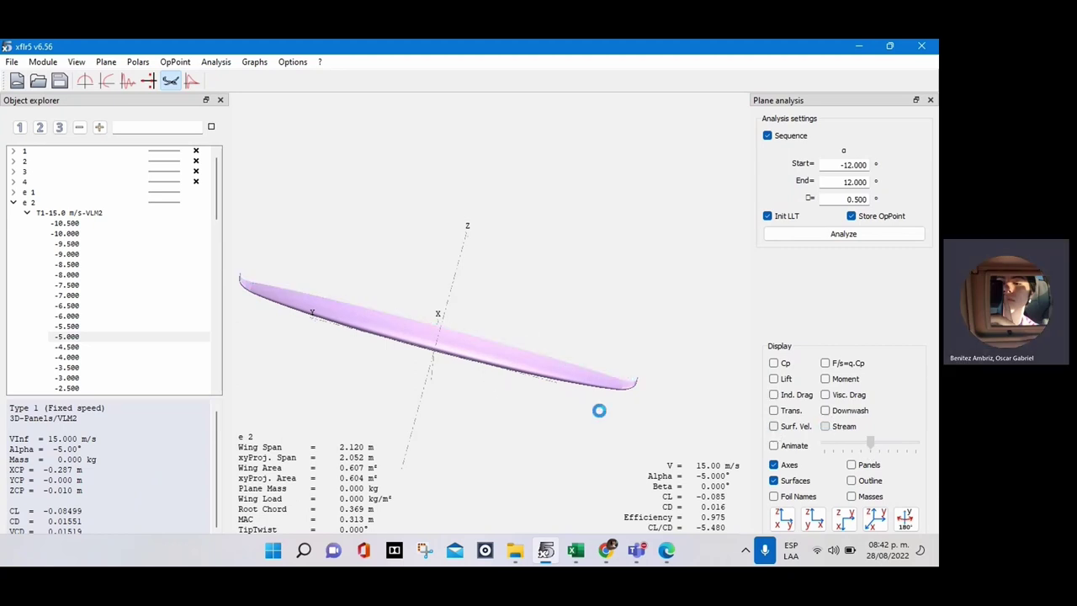
drag(588, 410, 671, 361)
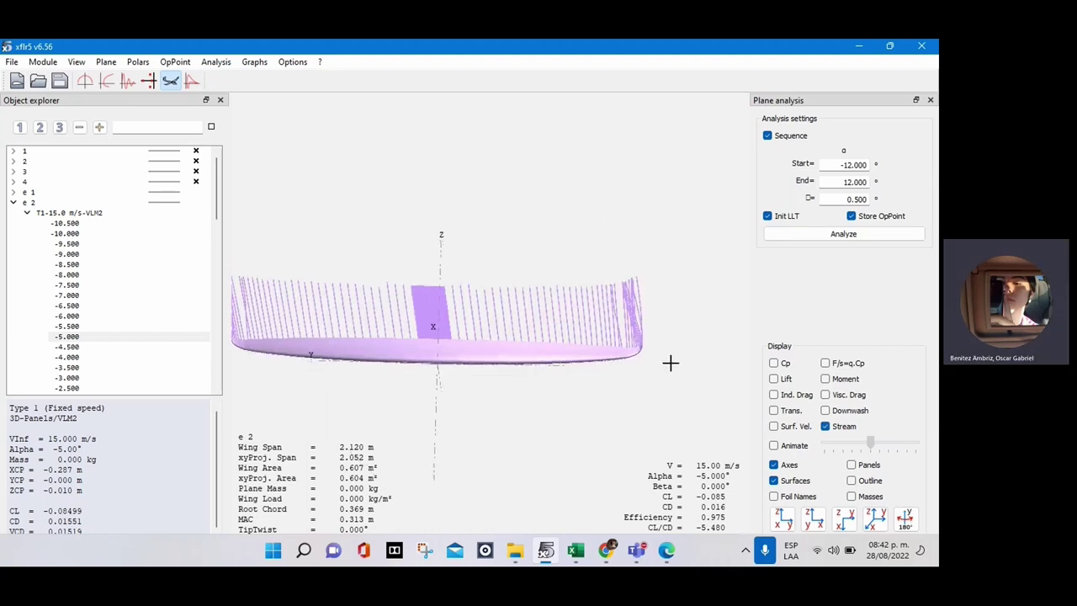
click(837, 522)
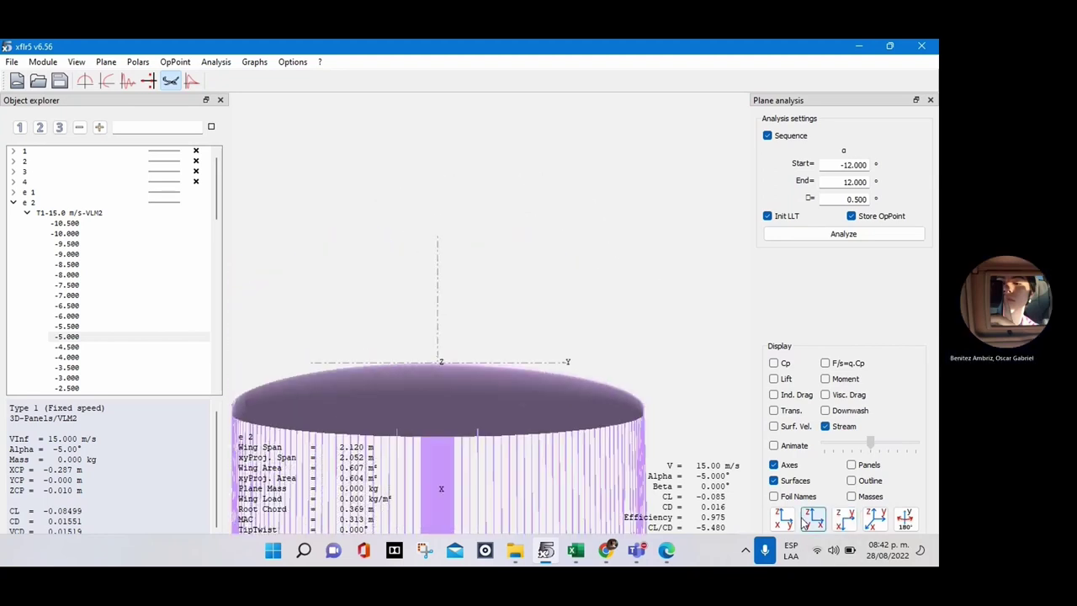
click(807, 522)
click(784, 519)
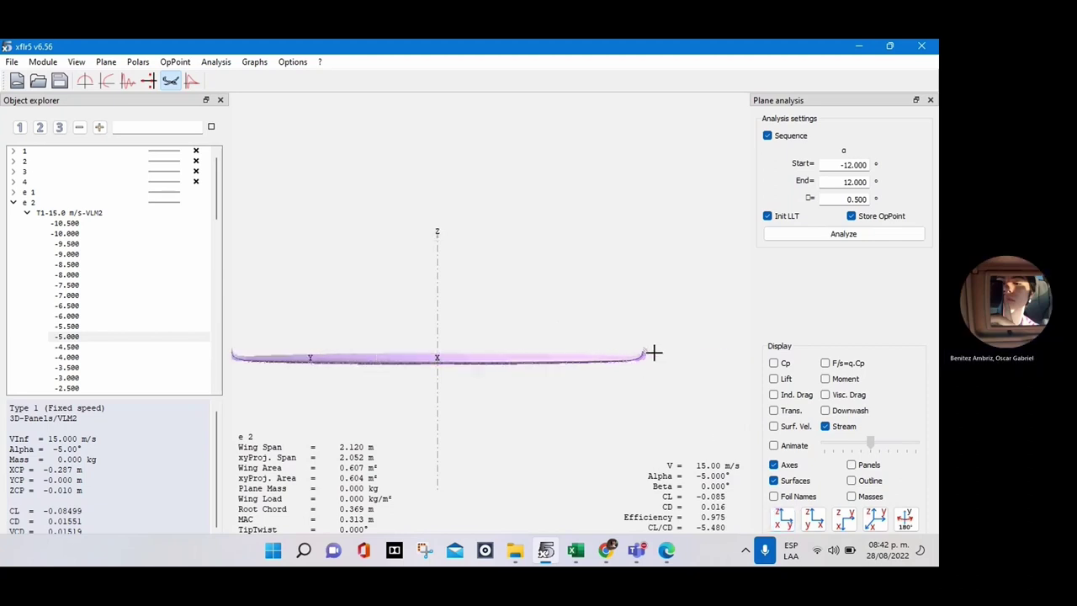
drag(654, 354, 330, 279)
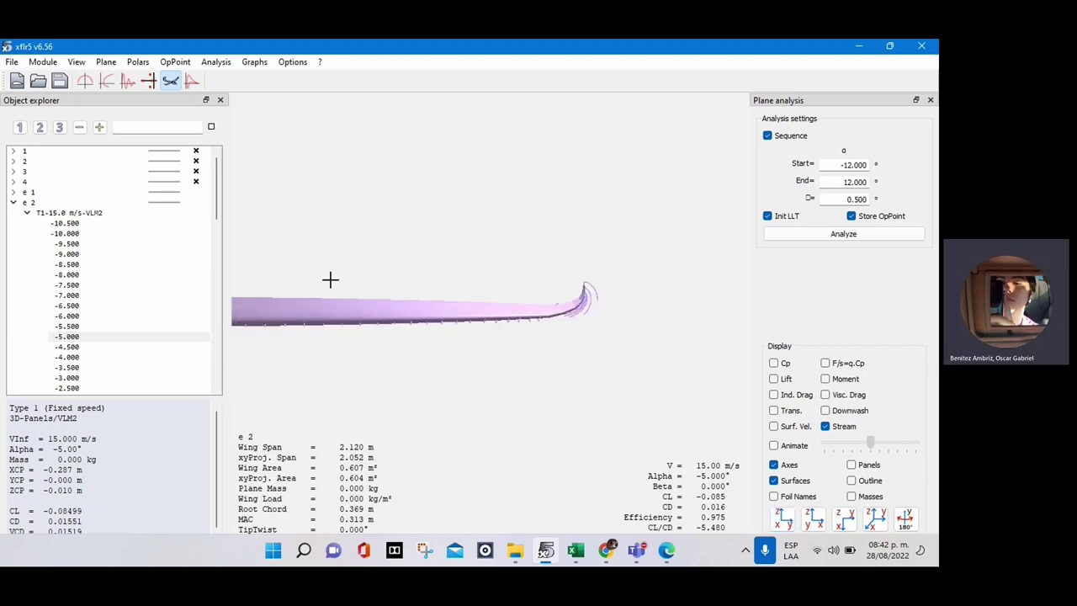
Step: Switch plane e 2 to its 0.000° operating point and examine the wingtip vortex streamlines
scroll(90, 337, down, 3)
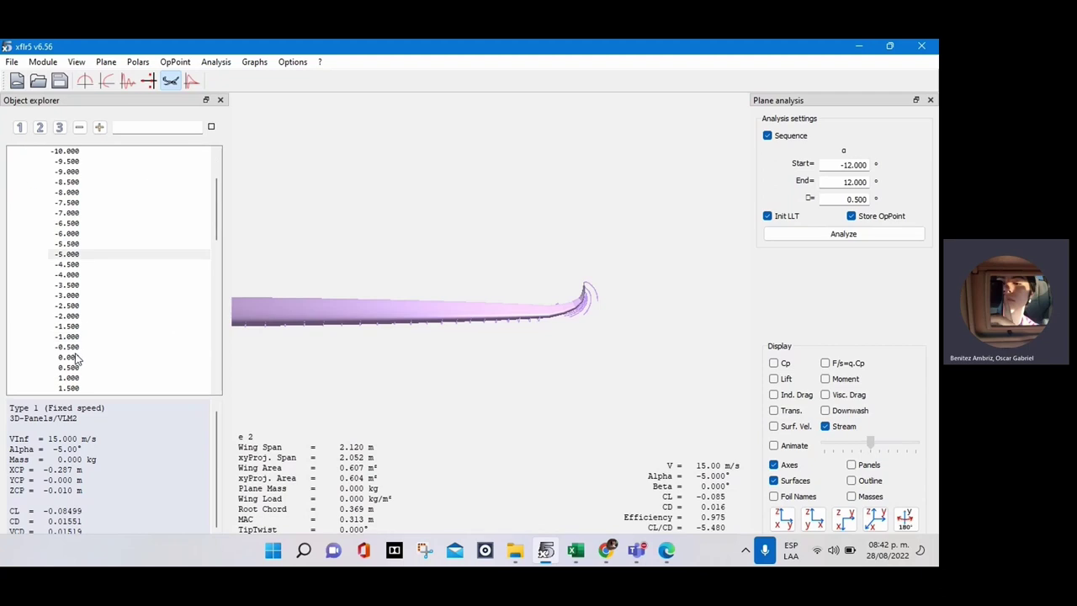
click(75, 356)
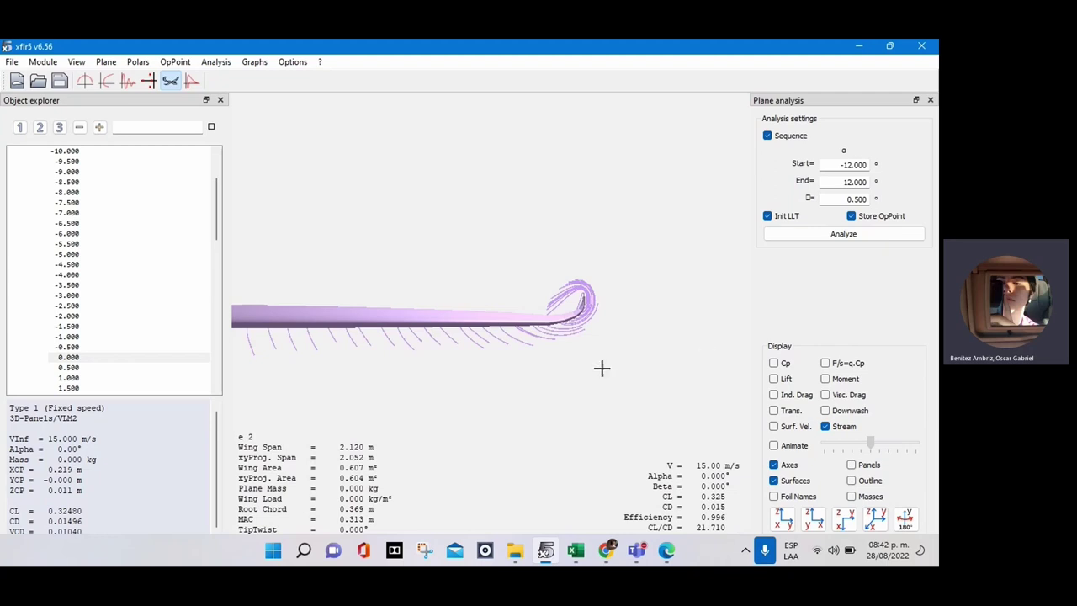
drag(629, 257, 639, 278)
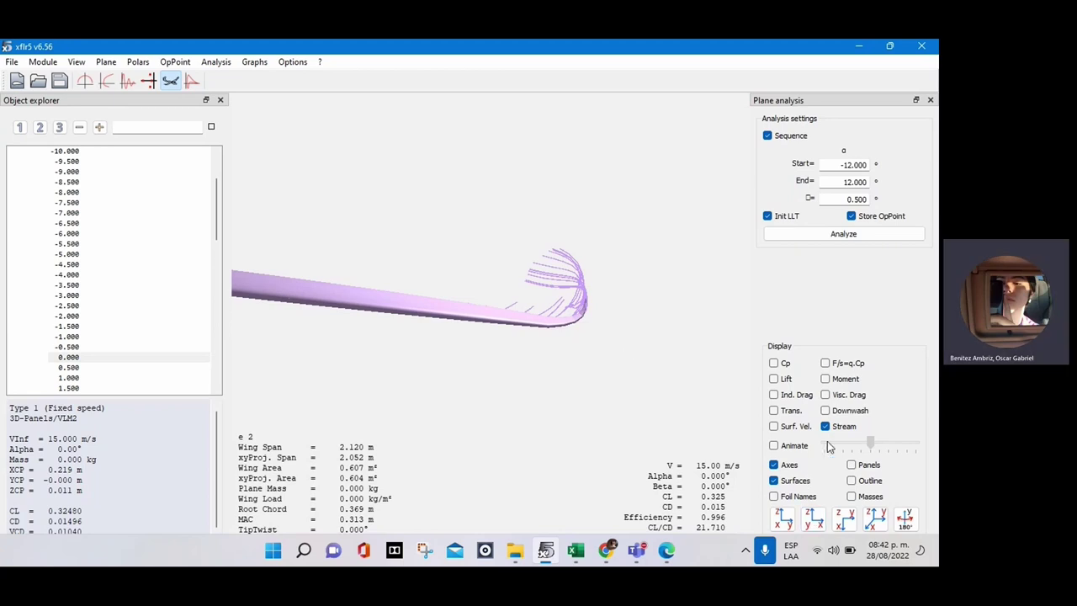
click(784, 520)
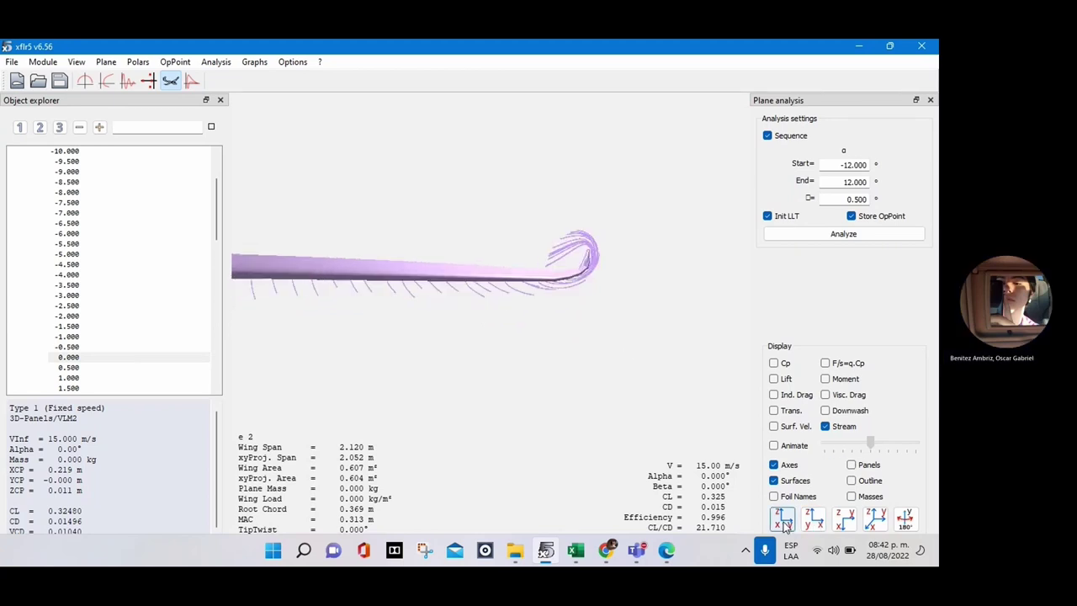
Step: Display the streamlines of plane e 1's T1-15.0 m/s-VLM2 polar at 0.000° to compare its tip vortex
scroll(150, 223, up, 3)
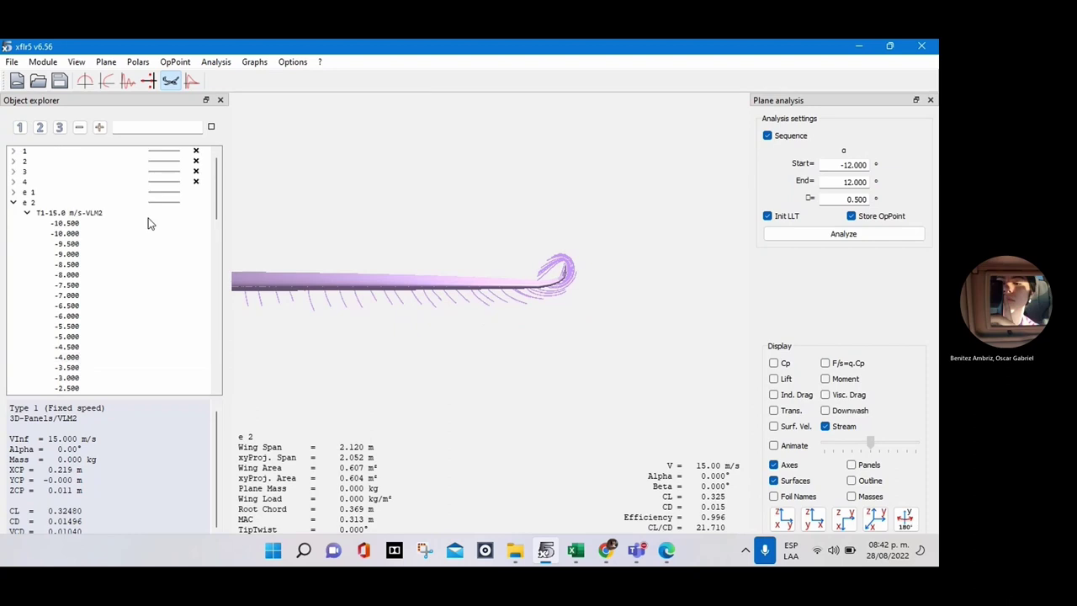
double_click(30, 193)
click(56, 203)
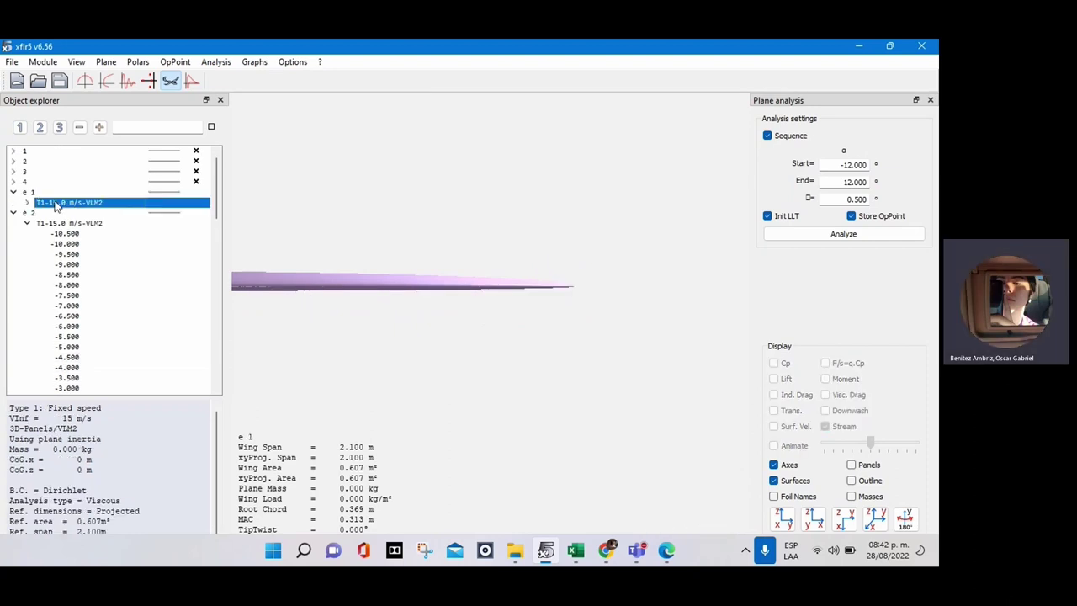
click(26, 203)
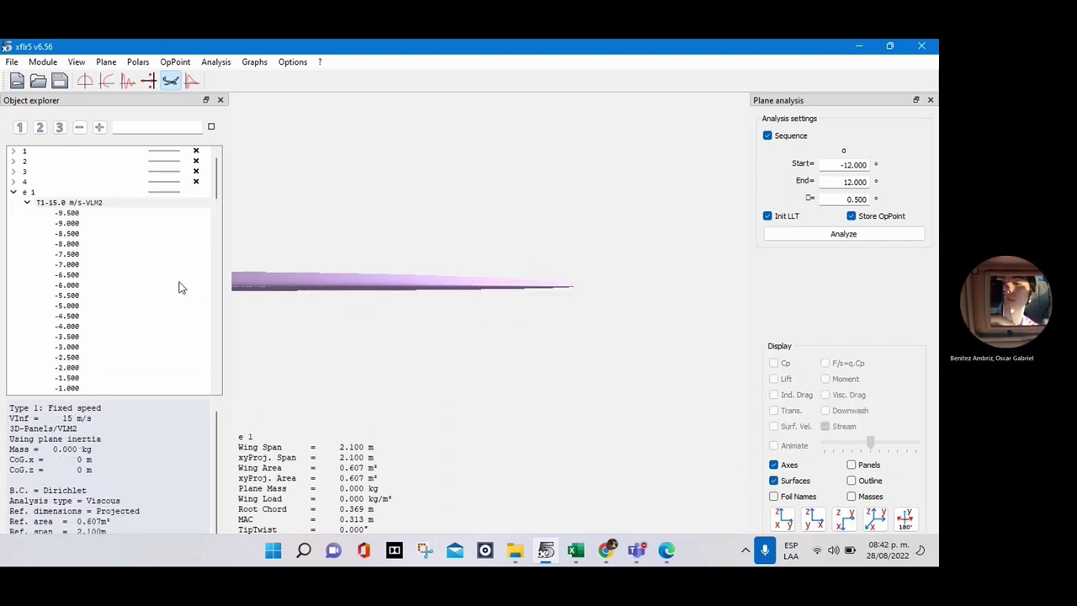
scroll(137, 324, down, 6)
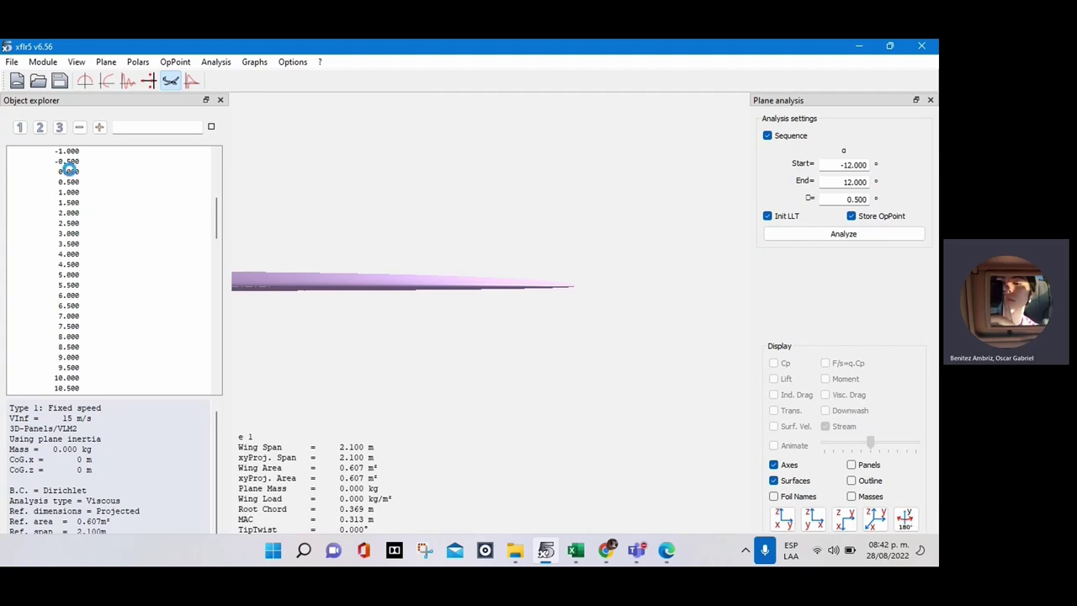
click(69, 172)
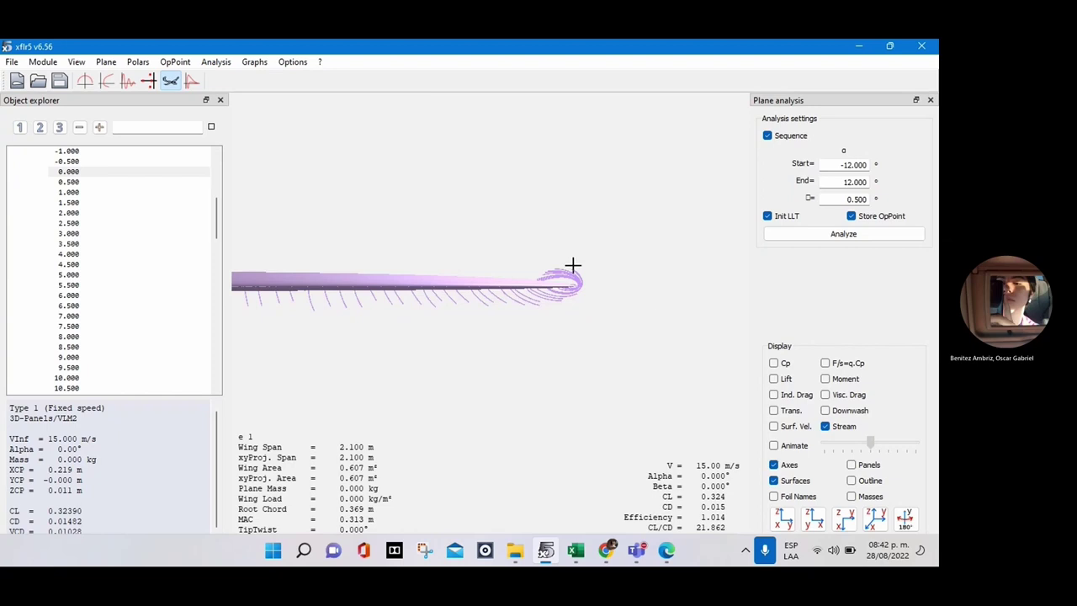
Step: Display plane 3 with its T1-15.0 m/s-VLM2 polar expanded and examine the wing without winglets
scroll(144, 202, up, 8)
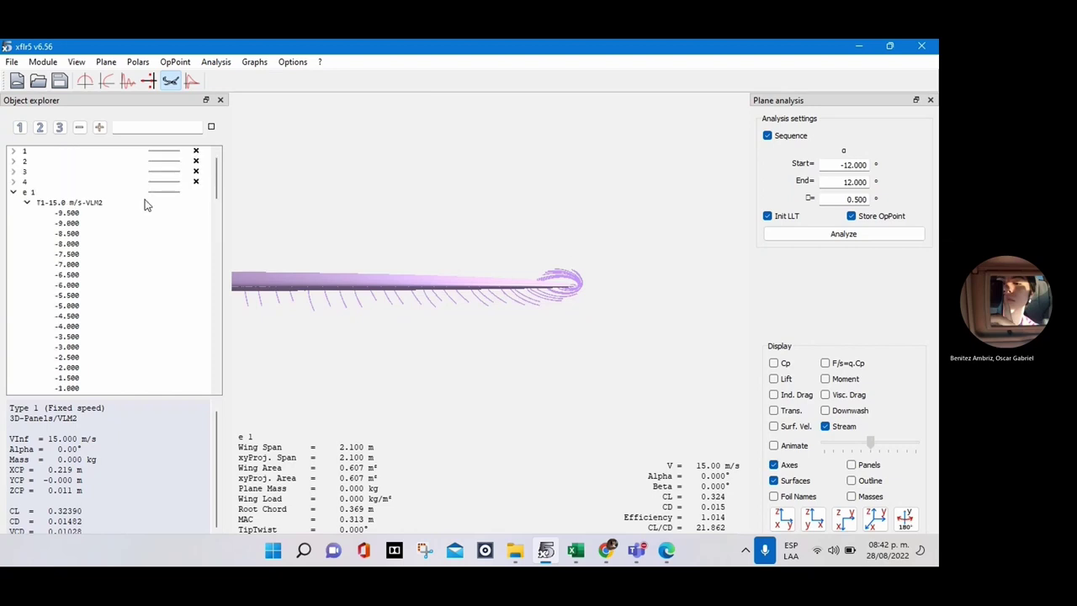
click(13, 172)
click(48, 182)
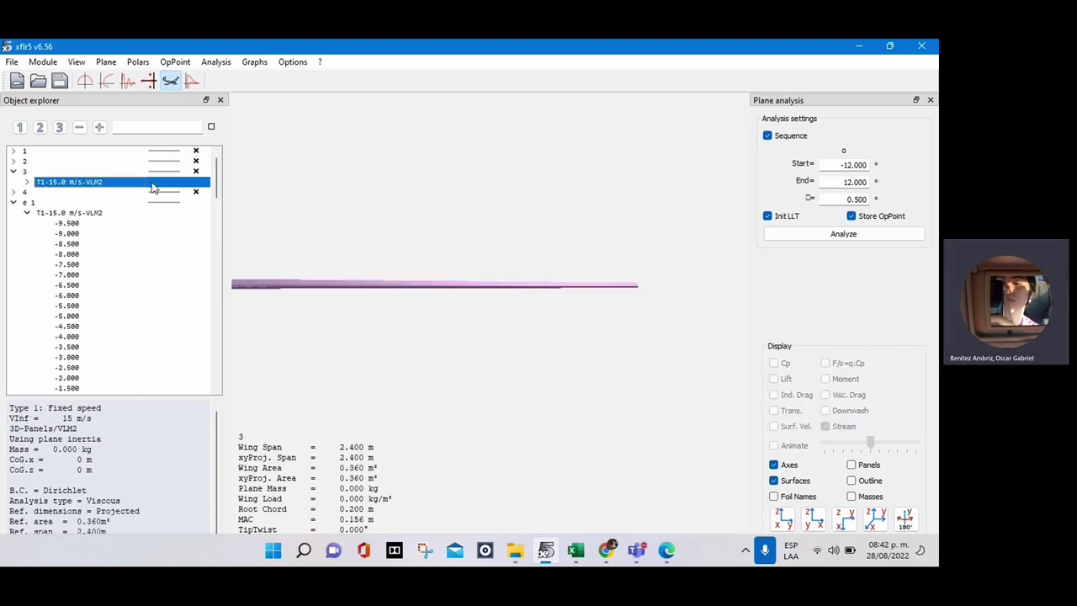
click(27, 181)
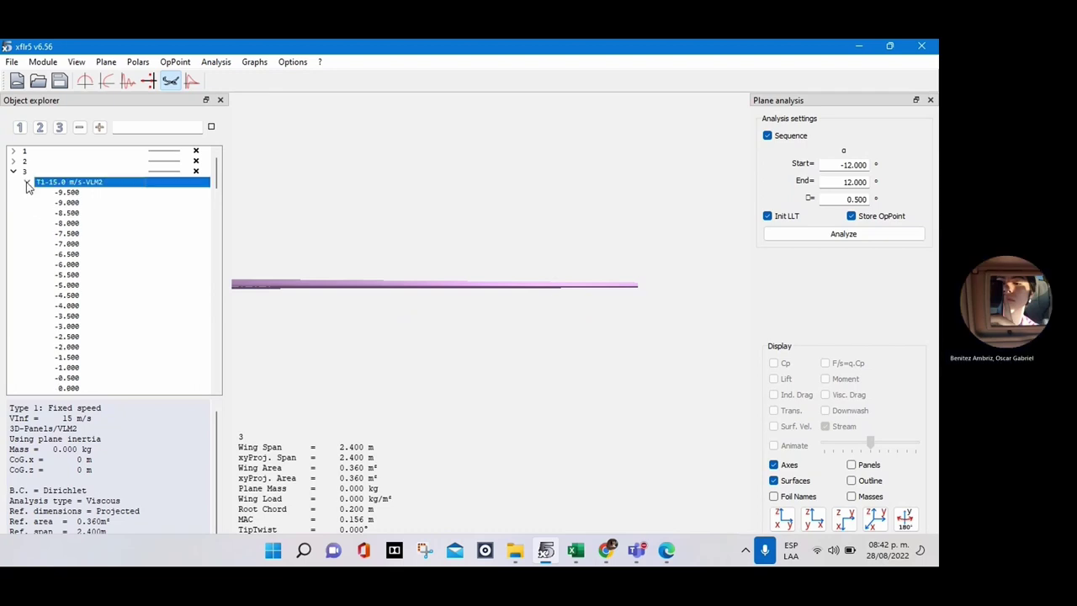
drag(396, 239, 403, 297)
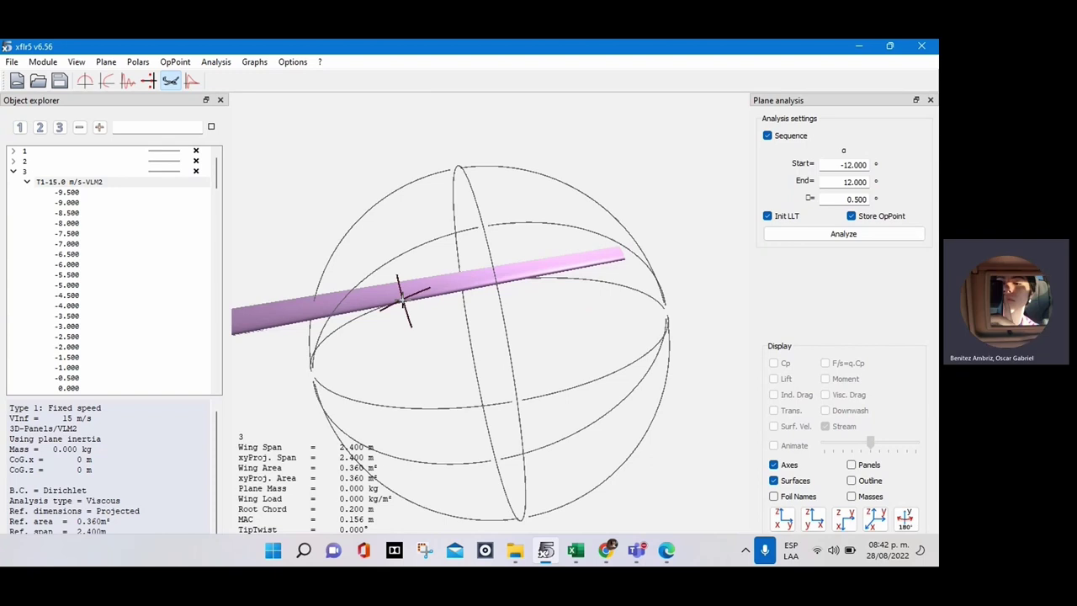
click(783, 514)
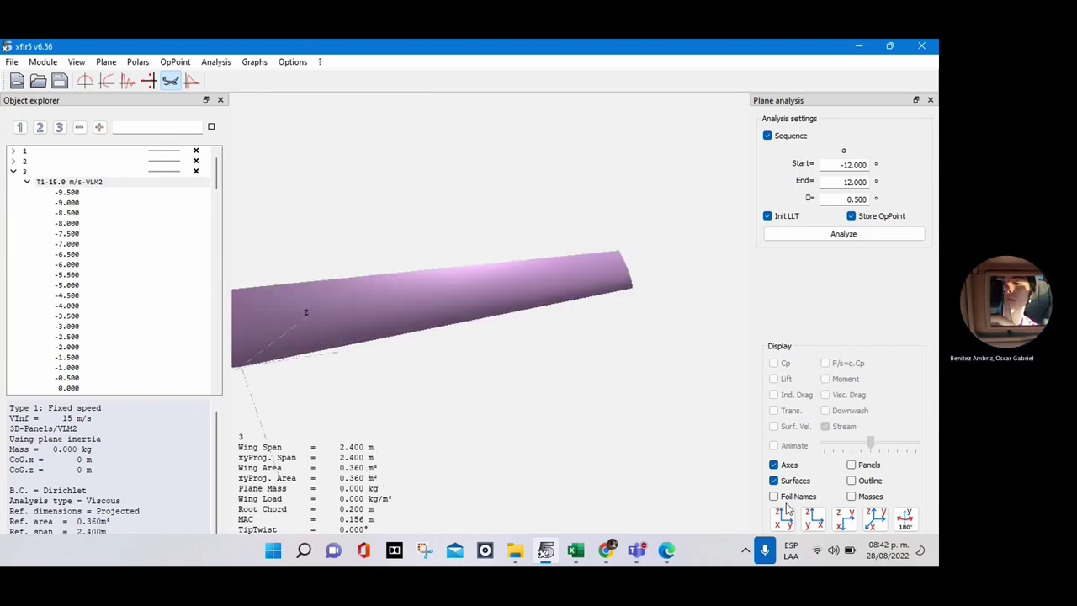
click(783, 514)
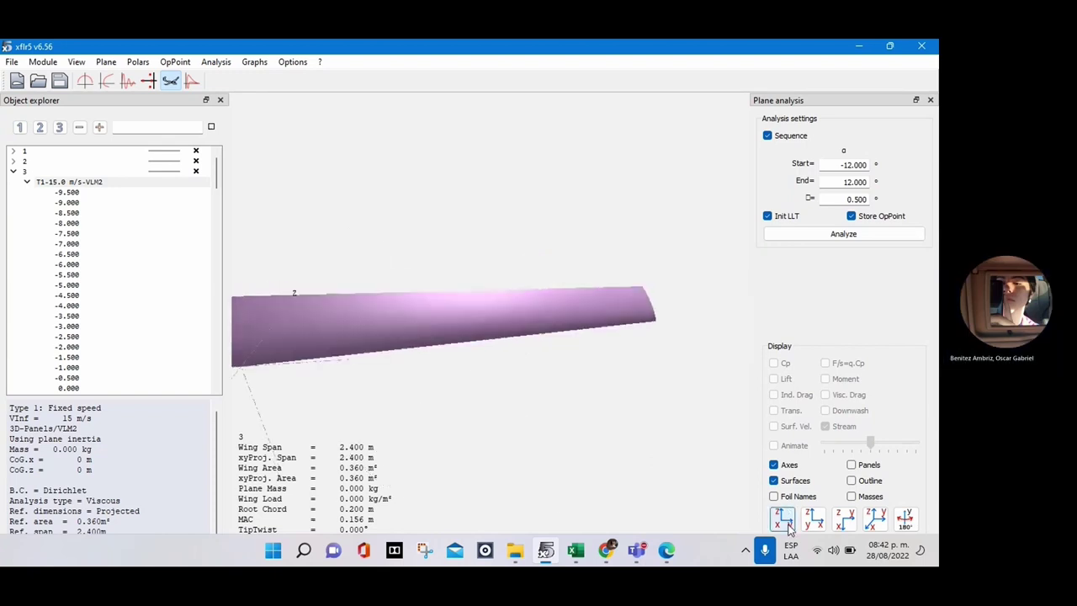
Step: Display plane 2's T1-15.0 m/s-VLM2 streamlines at 0.000° and examine the flow around its winglet from the front
click(13, 161)
click(65, 172)
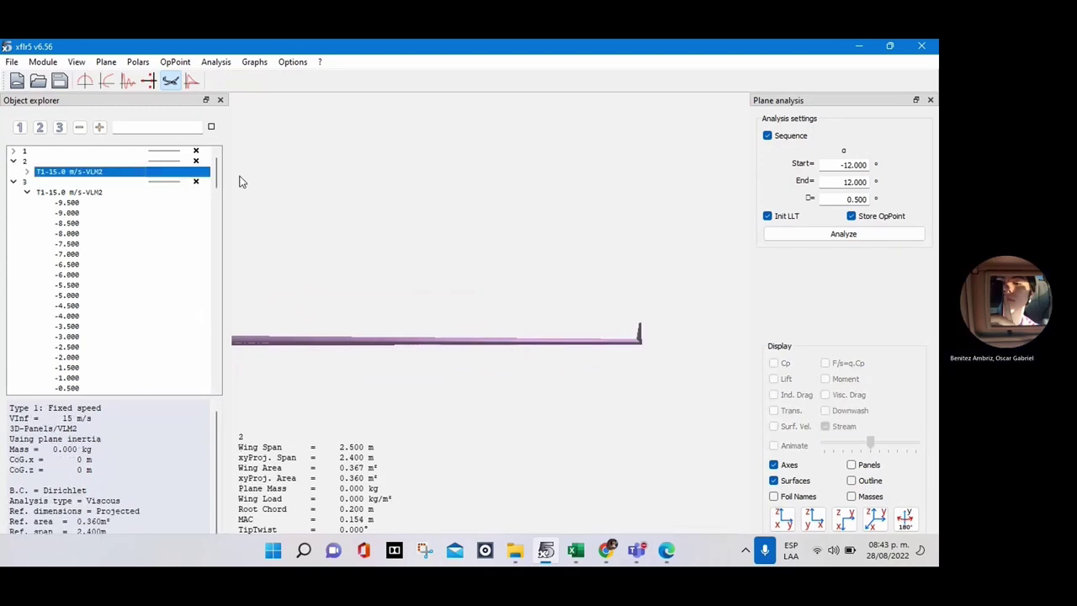
drag(416, 238, 380, 231)
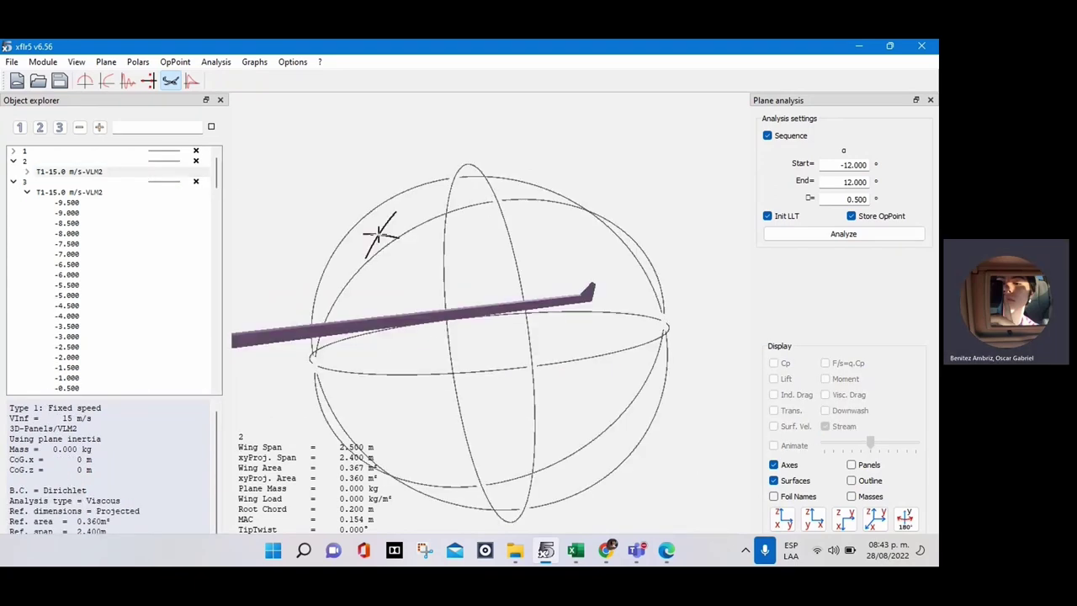
click(27, 172)
scroll(93, 310, down, 3)
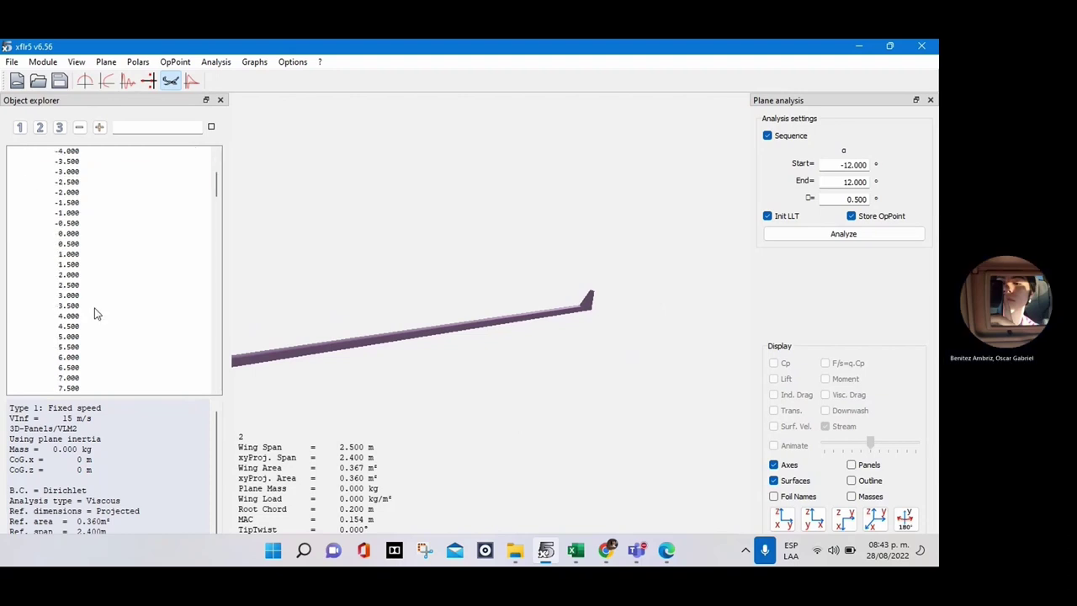
click(67, 234)
click(784, 516)
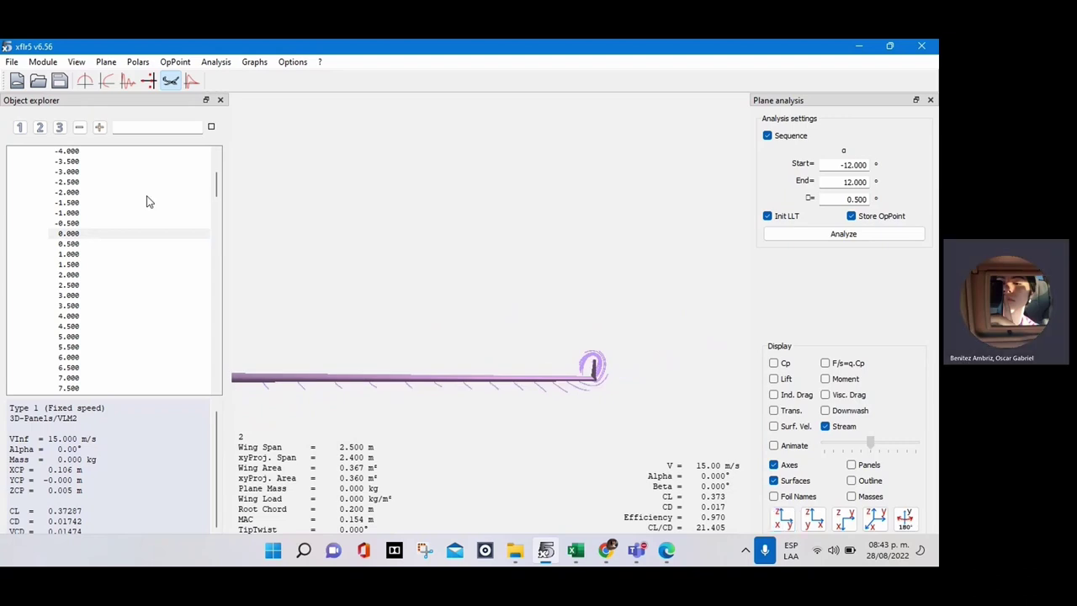
scroll(147, 200, up, 5)
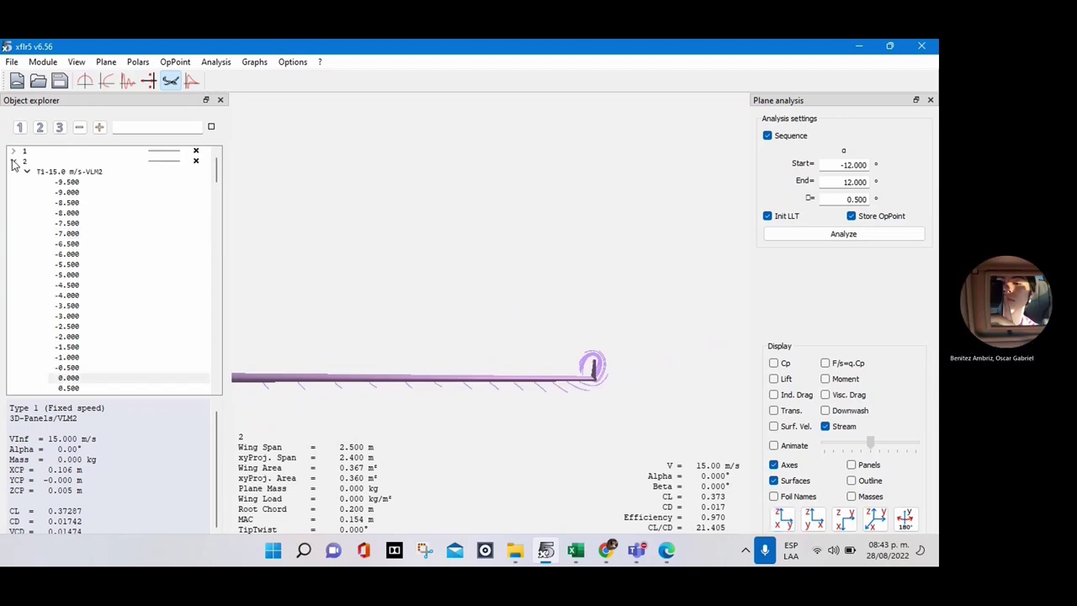
Step: Display plane 1's T1-15.0 m/s-VLM2 streamlines at 0.000° and examine the winglet tip vortex from the front and from an oblique angle
click(13, 151)
click(69, 160)
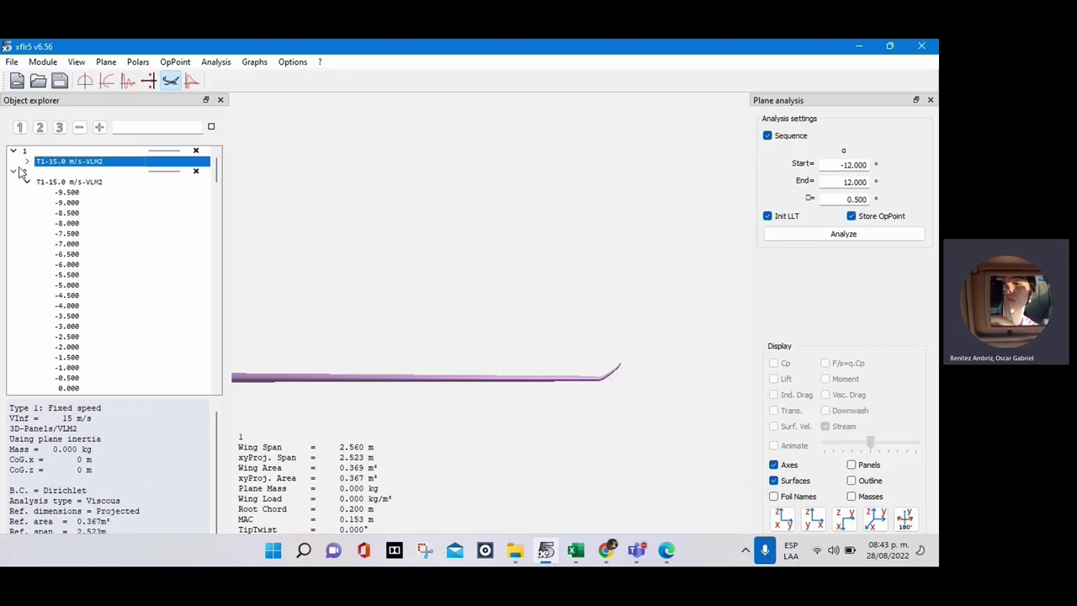
scroll(84, 219, down, 7)
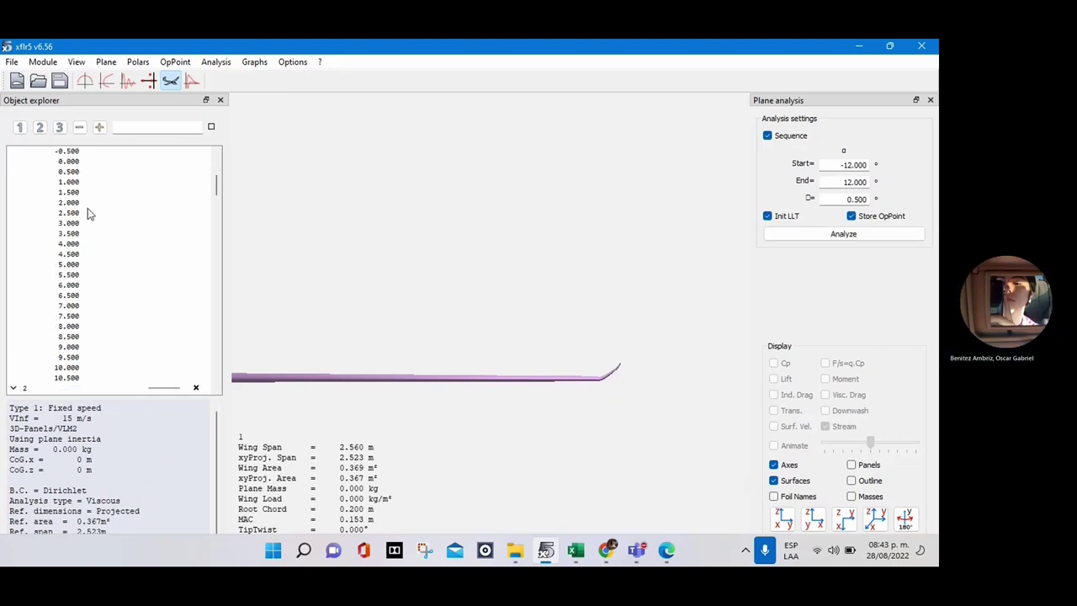
click(69, 161)
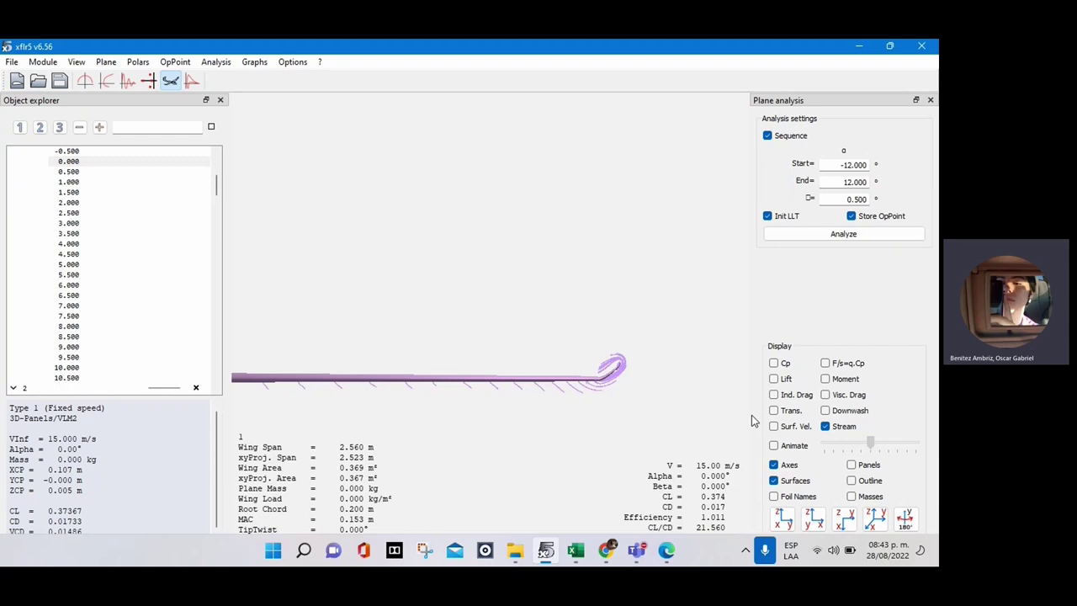
drag(505, 324, 513, 364)
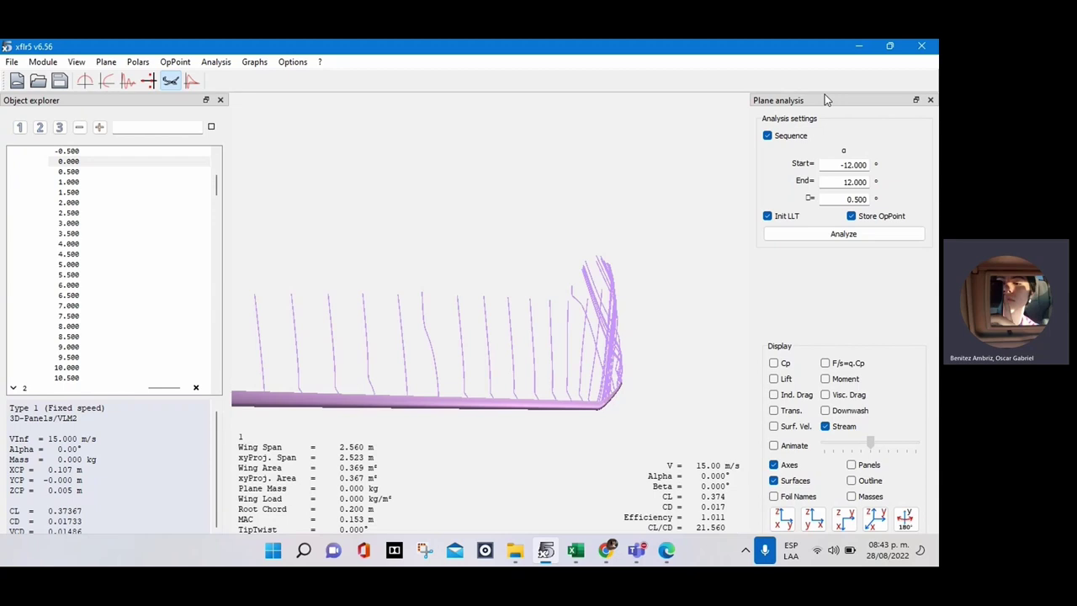
Step: Switch to the Excel workbook Distribución del Levantamiento-SAE and review the corrected aspect ratio formula with its span and winglet height inputs
click(863, 49)
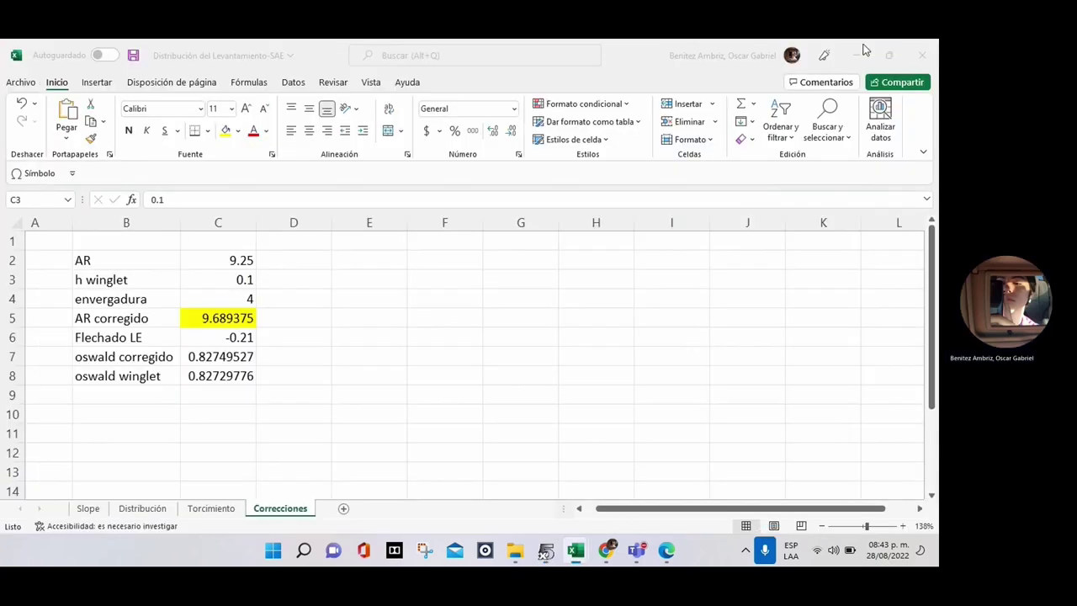
click(247, 300)
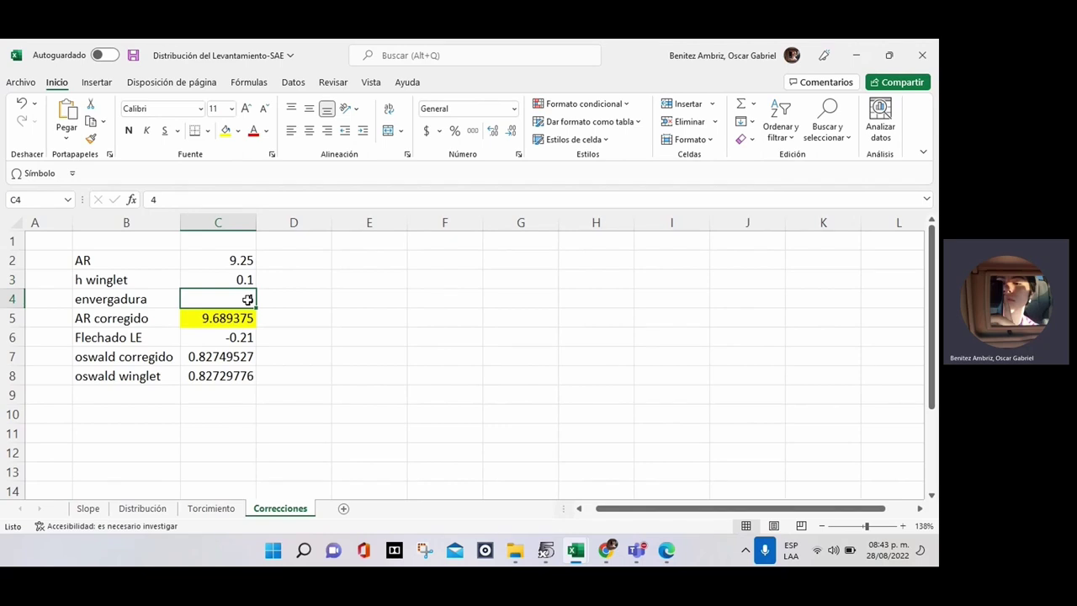
key(Down)
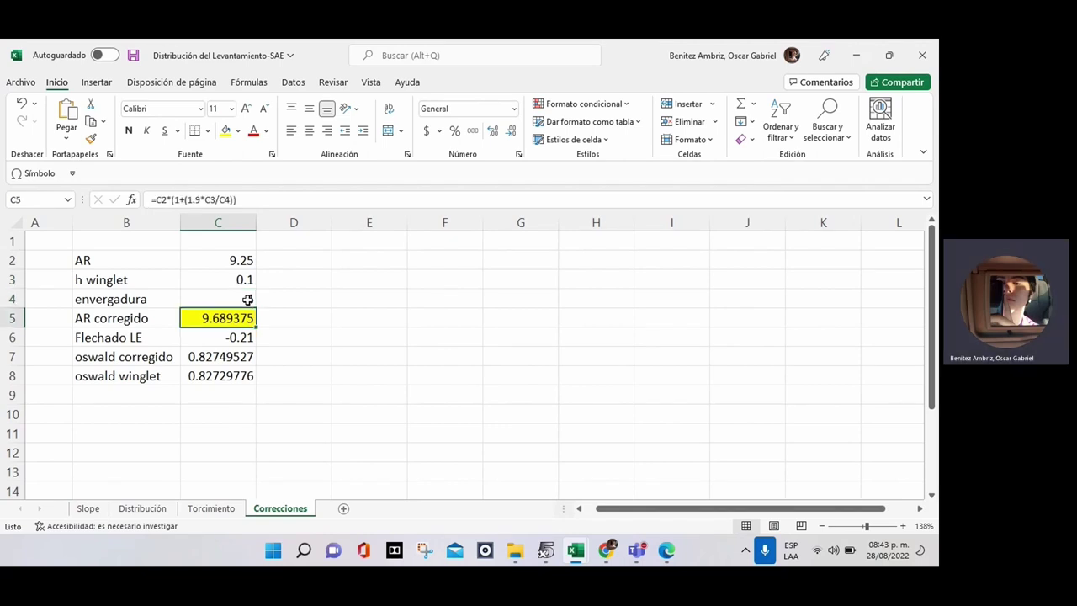
double_click(230, 320)
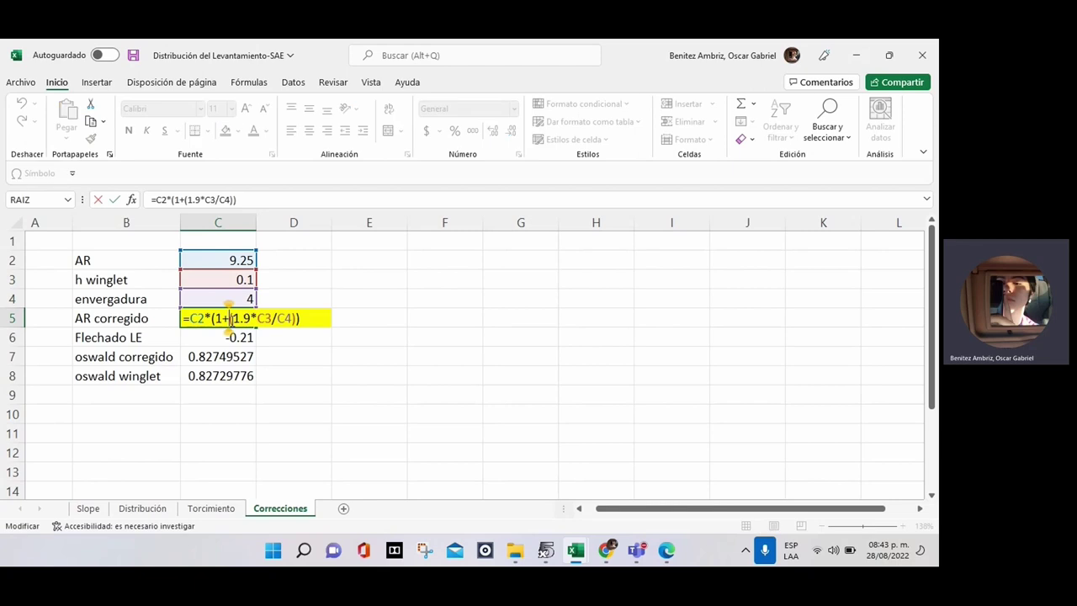
key(Return)
click(230, 320)
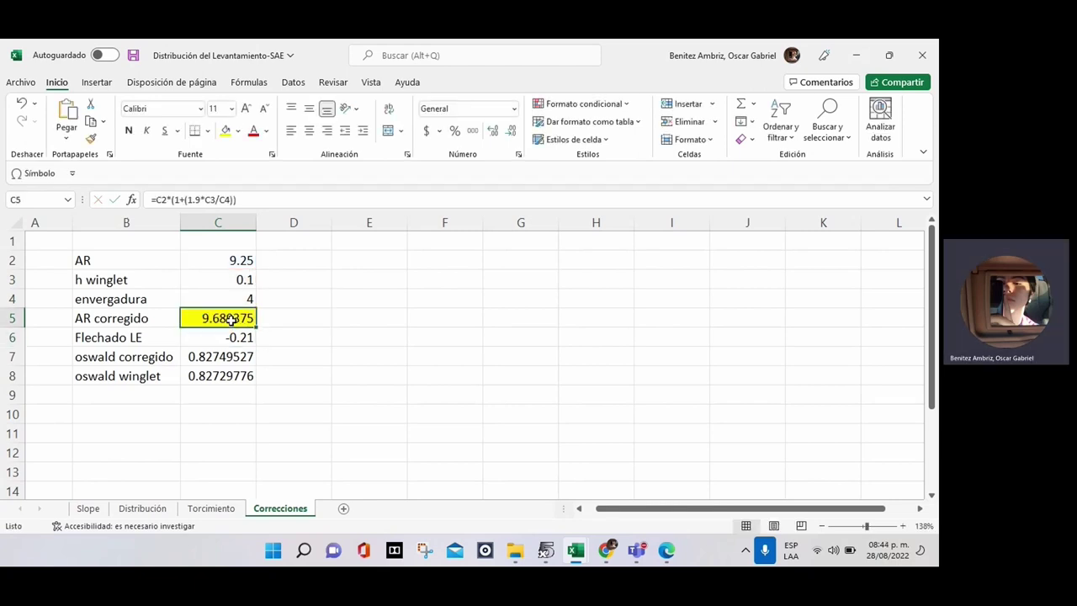
click(233, 295)
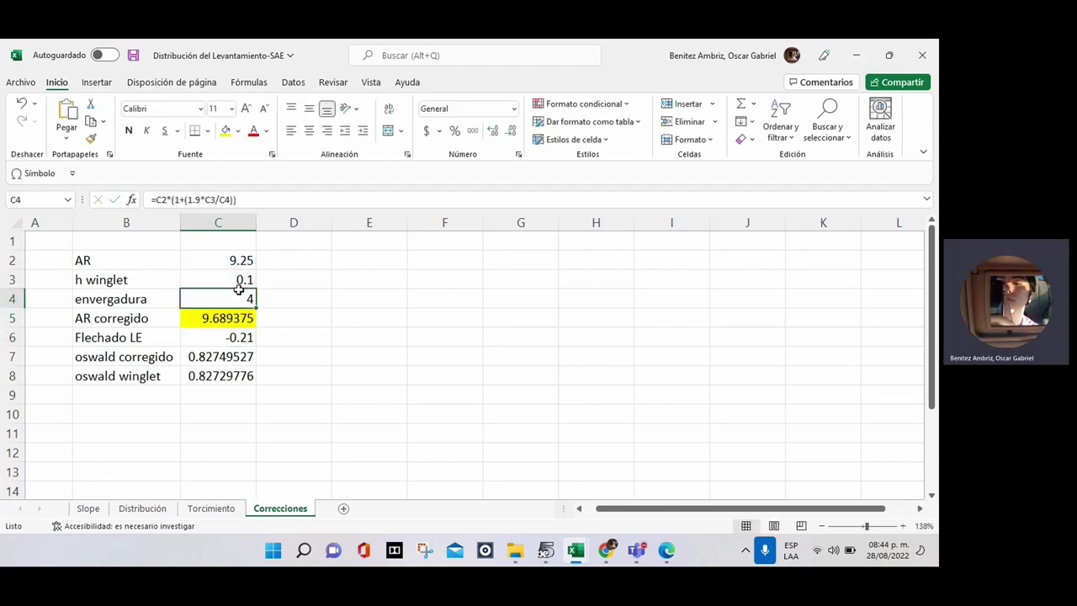
click(239, 281)
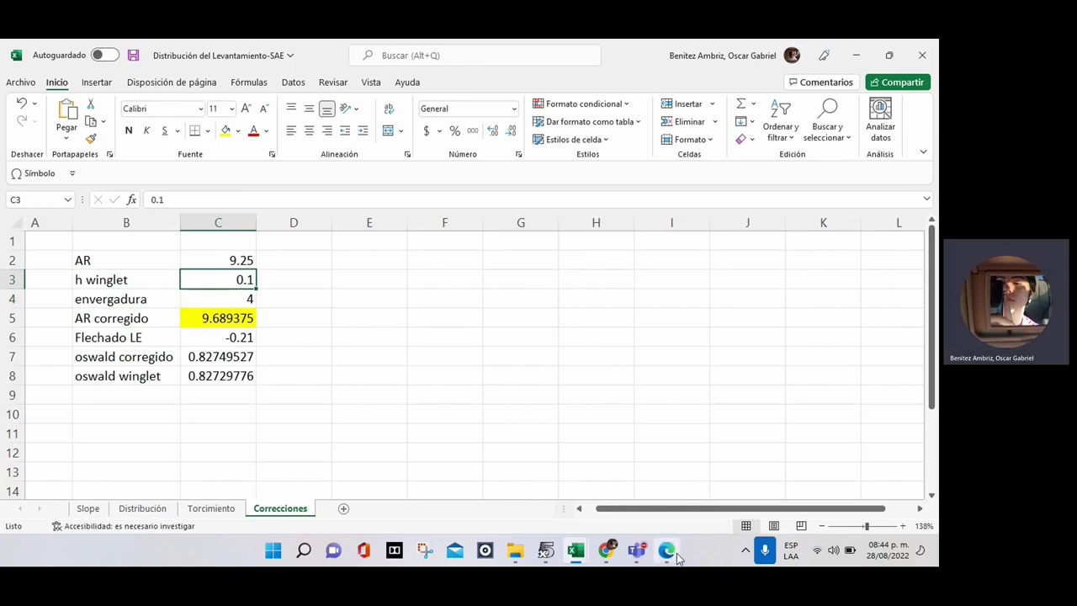
Step: Examine the leading-edge sweep value and the formulas for the corrected and winglet Oswald factors on the Correcciones sheet
click(198, 335)
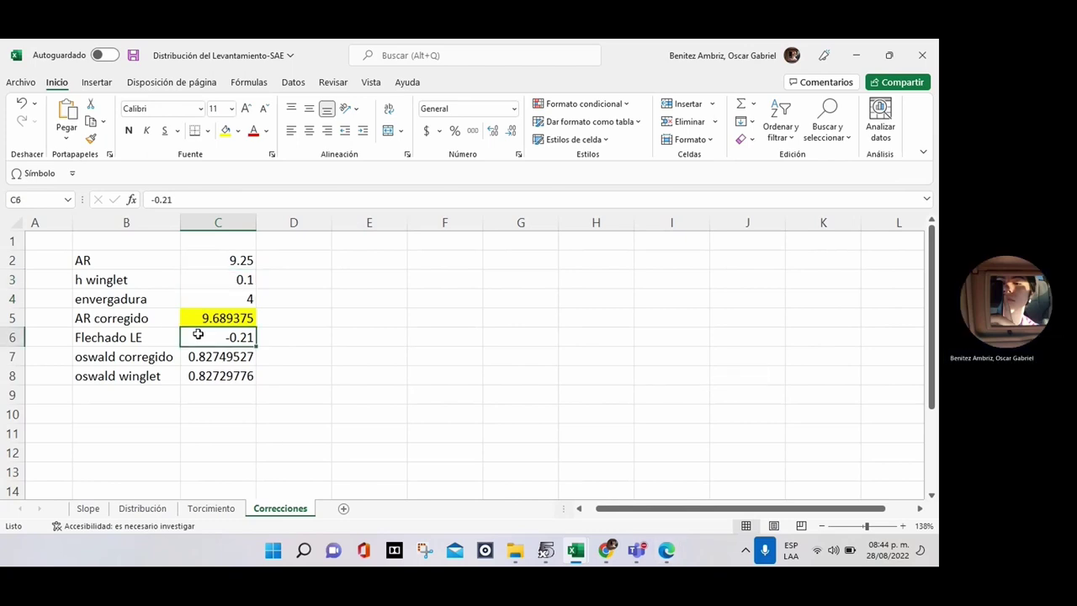
click(191, 377)
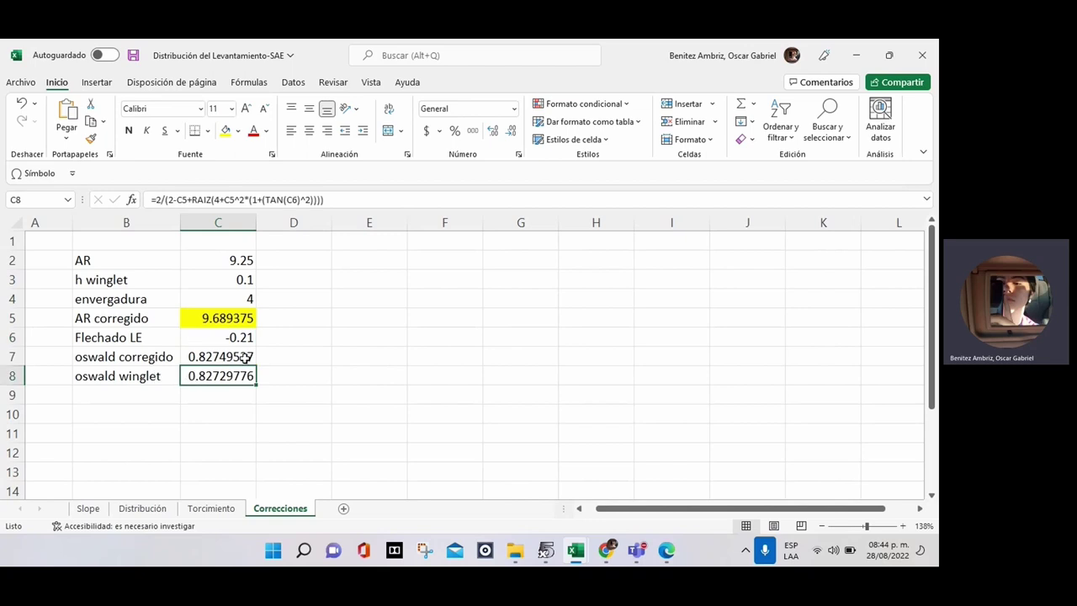
click(245, 357)
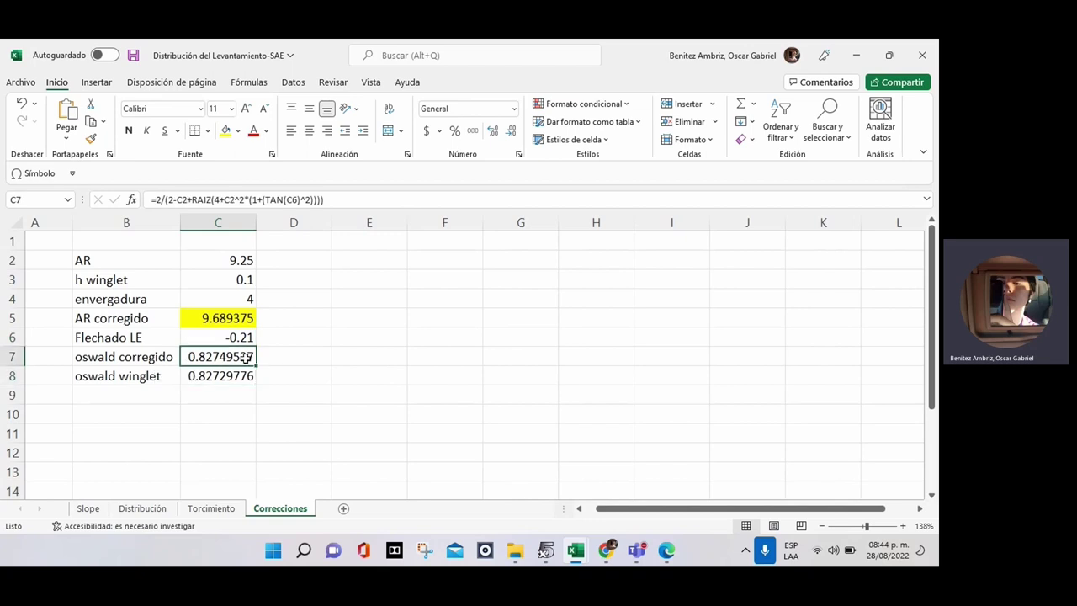
double_click(245, 357)
key(Return)
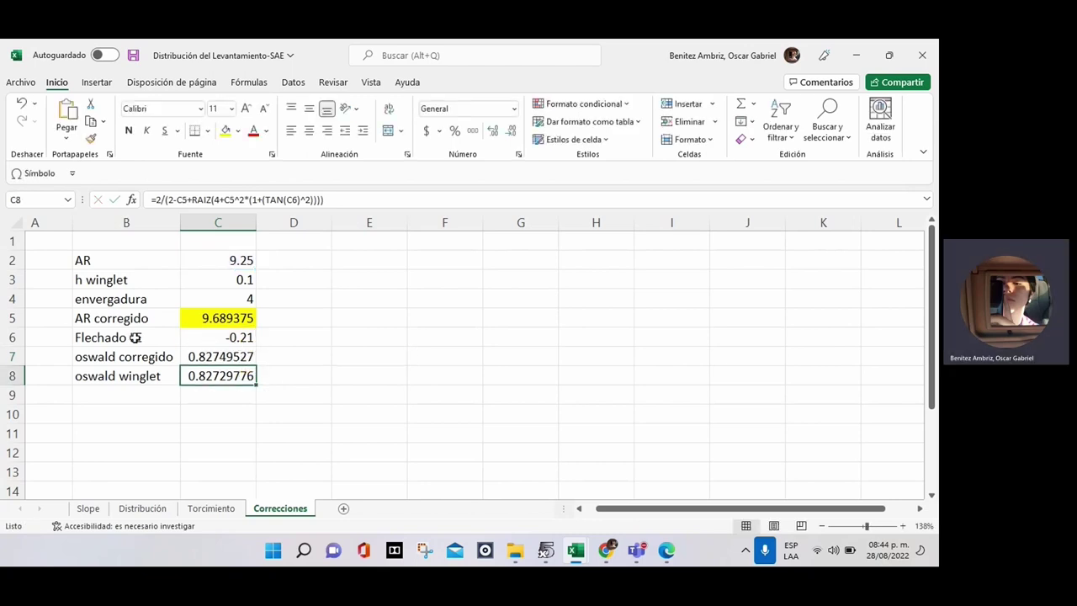
click(235, 339)
key(Down)
key(Down)
Step: Open the workbook TW vs WS-SAE MEX (1) from folder 4 of Material video and dismiss its external-links prompt
mouse_move(520, 551)
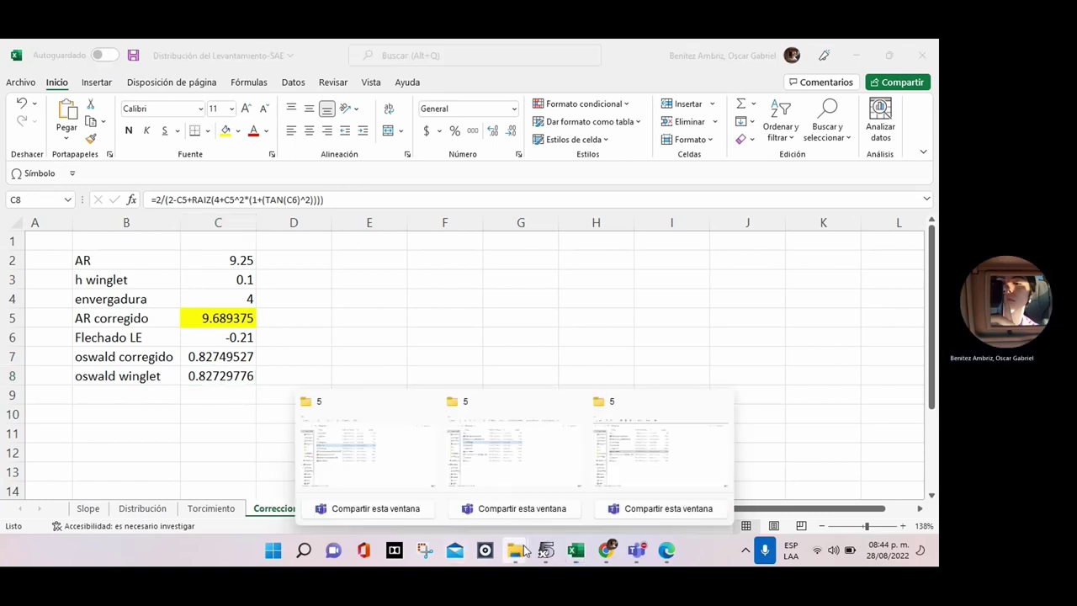
click(634, 448)
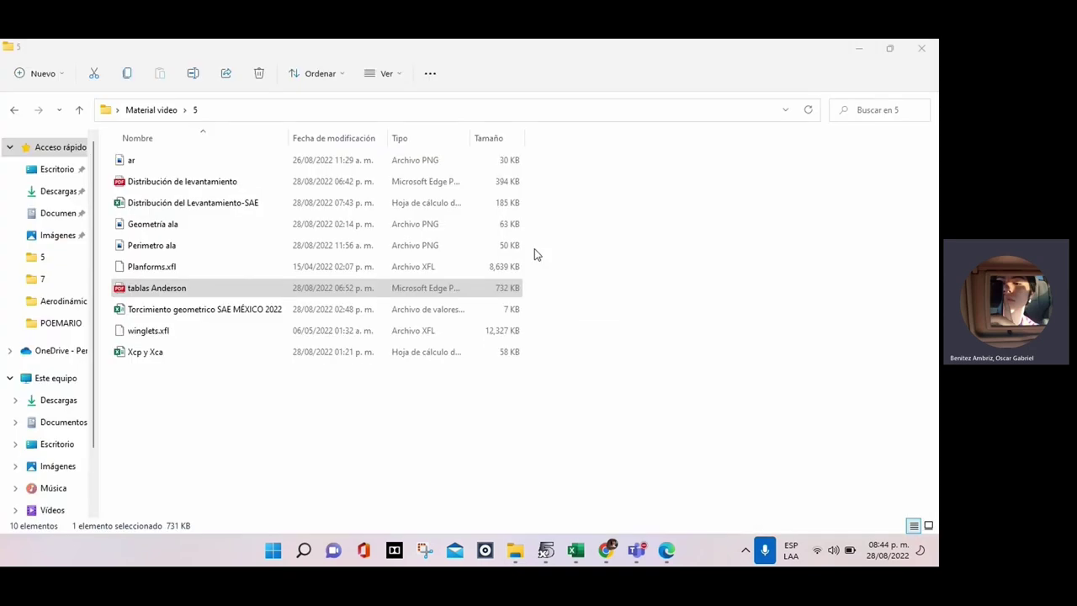
click(150, 110)
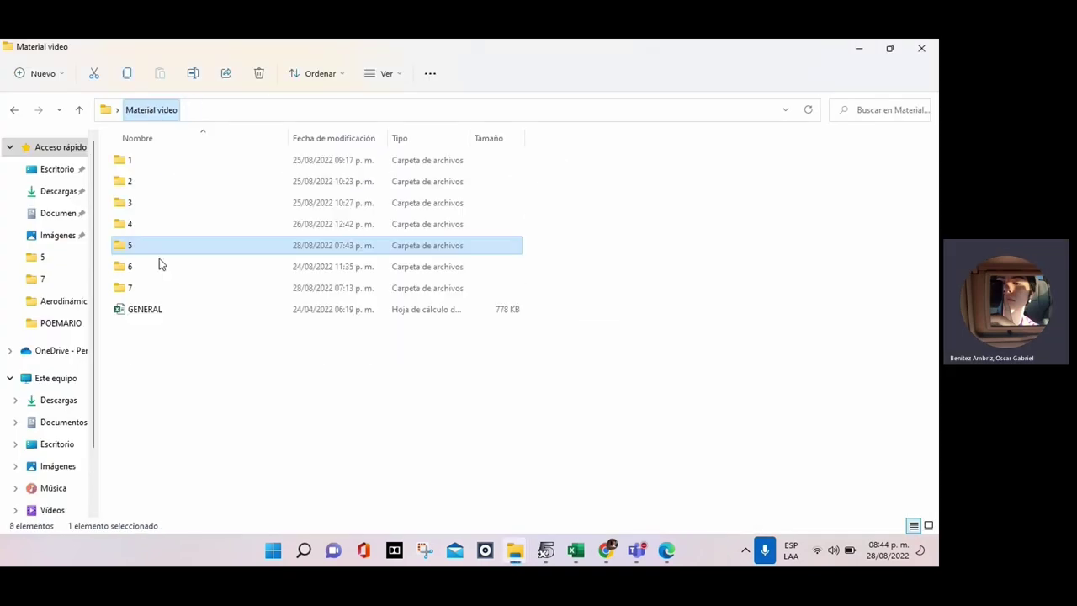
double_click(138, 228)
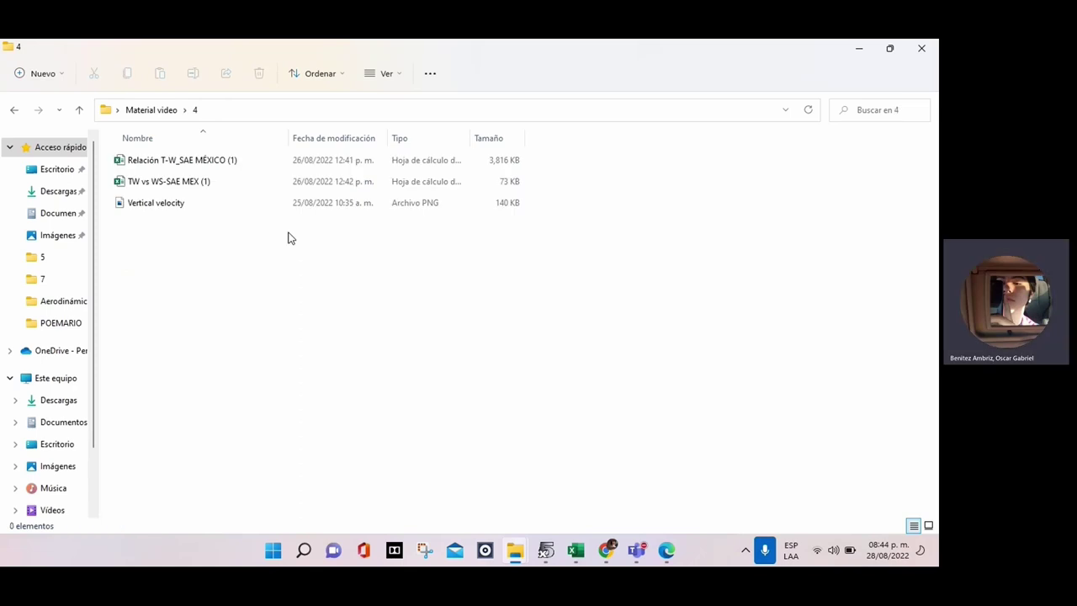
double_click(193, 181)
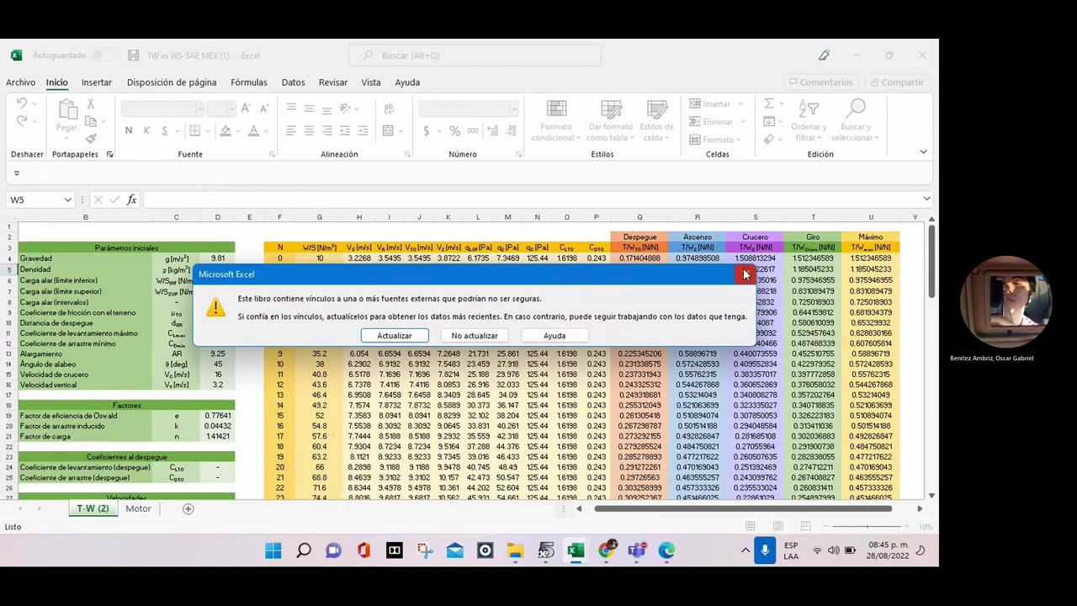
key(Return)
Step: Check the Oswald result in Distribución del Levantamiento-SAE and set the Oswald efficiency factor in D19 of the T-W (2) sheet to 0.82
click(217, 426)
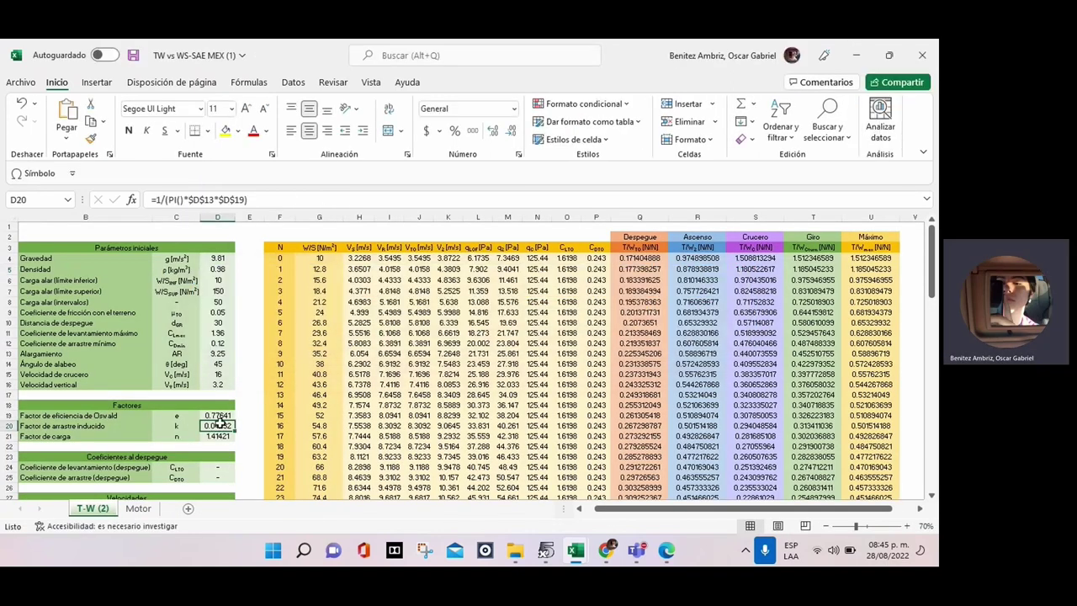
click(220, 416)
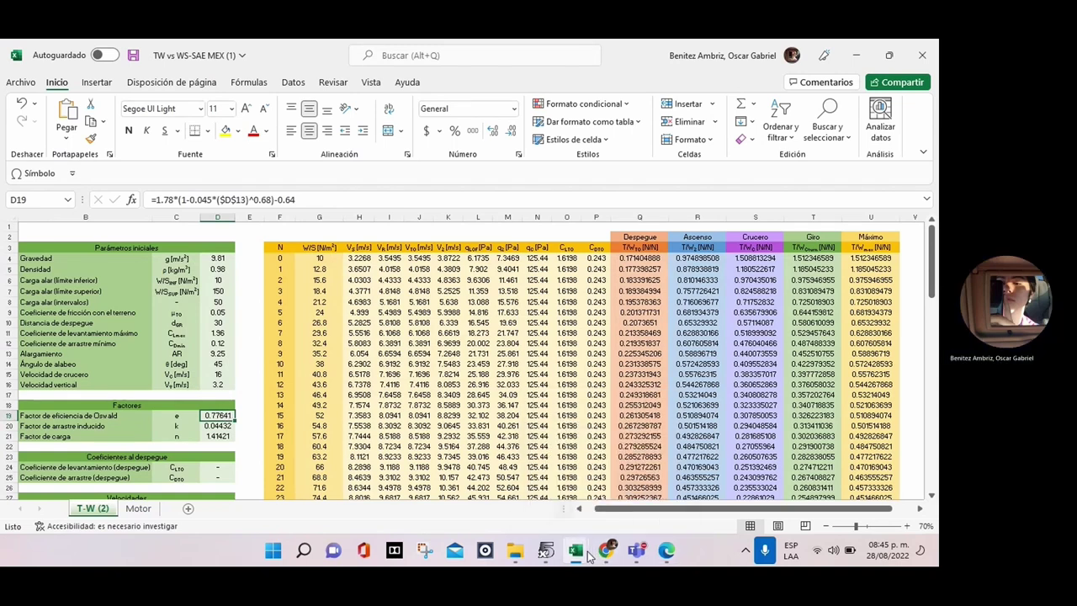
mouse_move(581, 554)
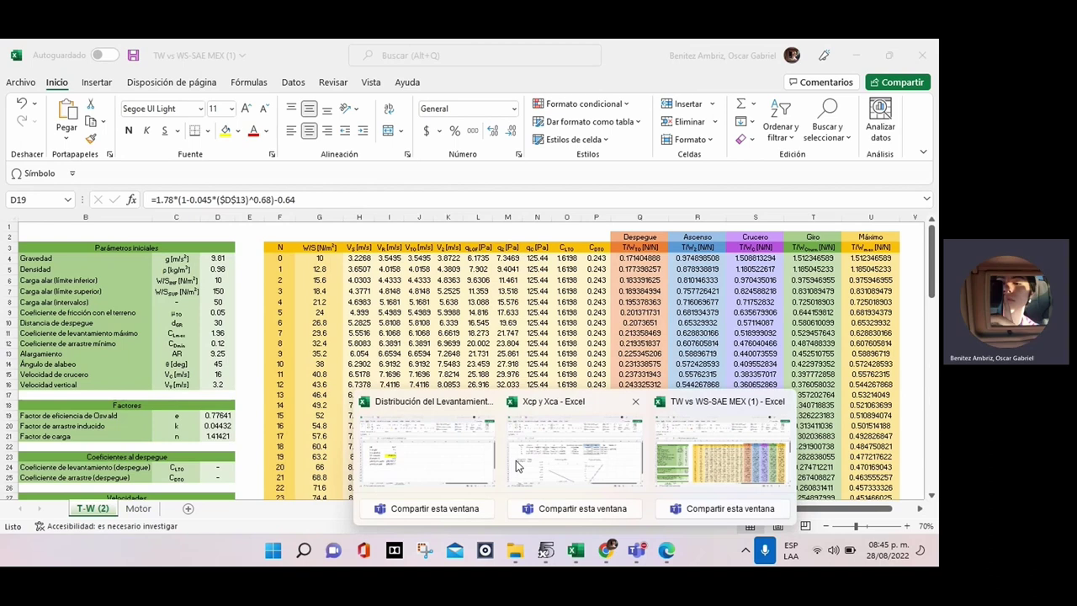
click(430, 446)
click(856, 54)
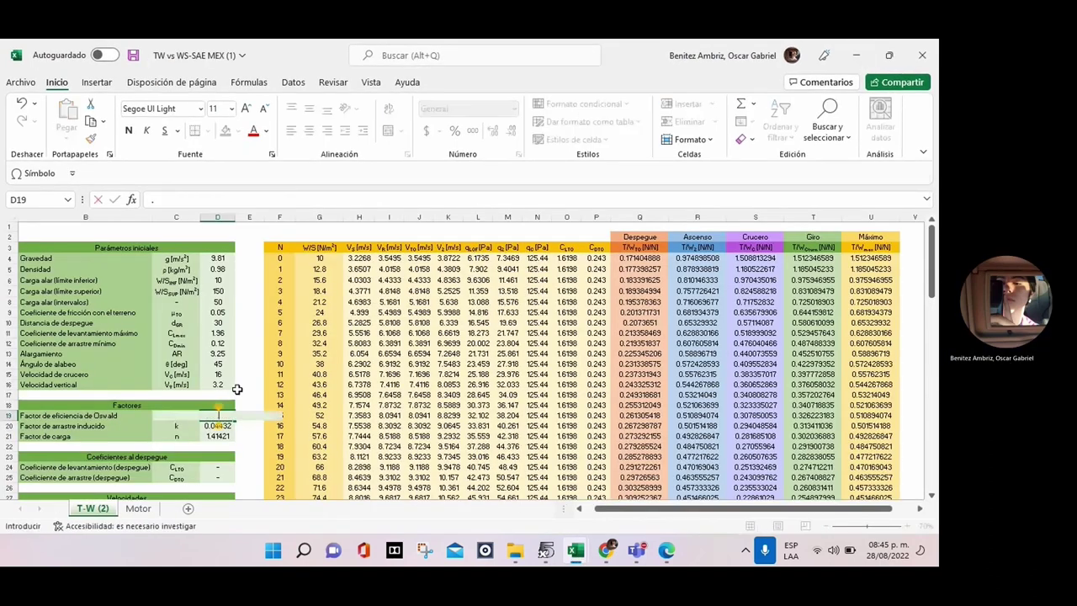
text(.82)
key(Return)
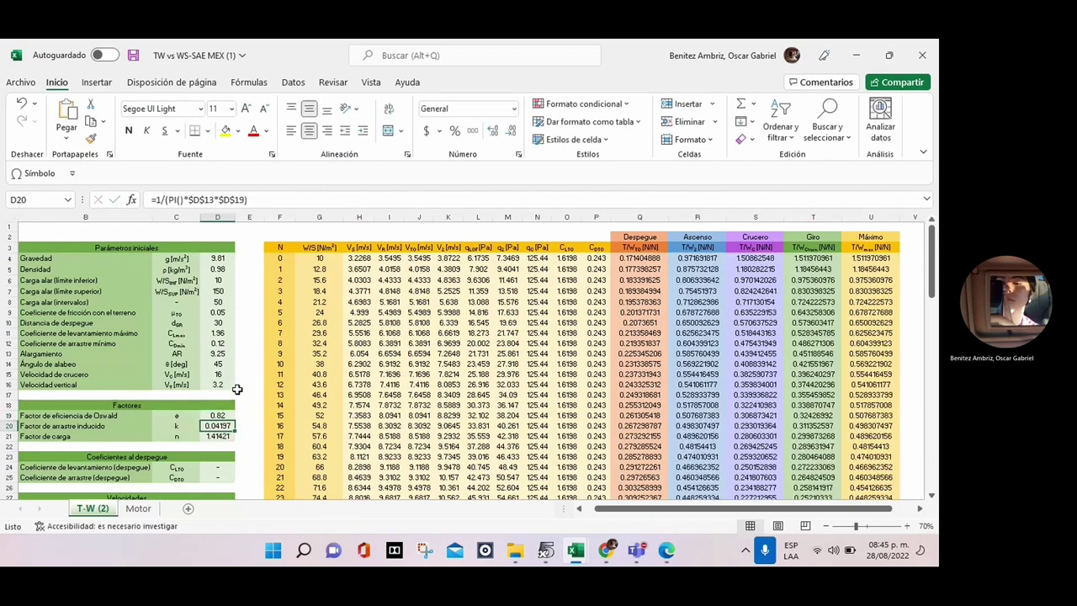
Step: Close XFLR5 and the Xcp y Xca workbook, saving the workbook's changes
scroll(643, 326, right, 5)
key(alt+Tab)
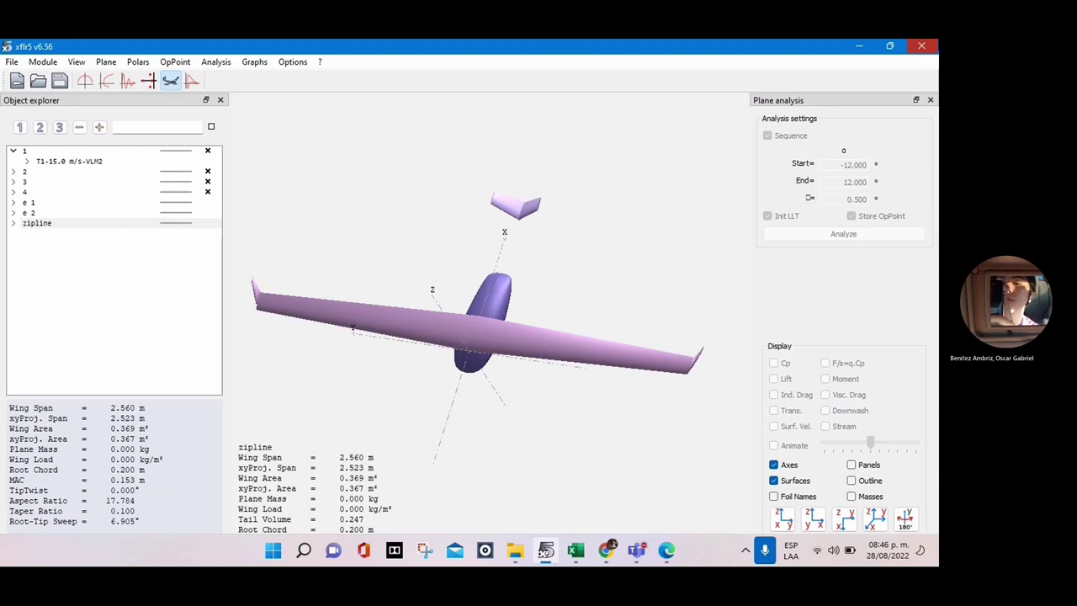
click(921, 46)
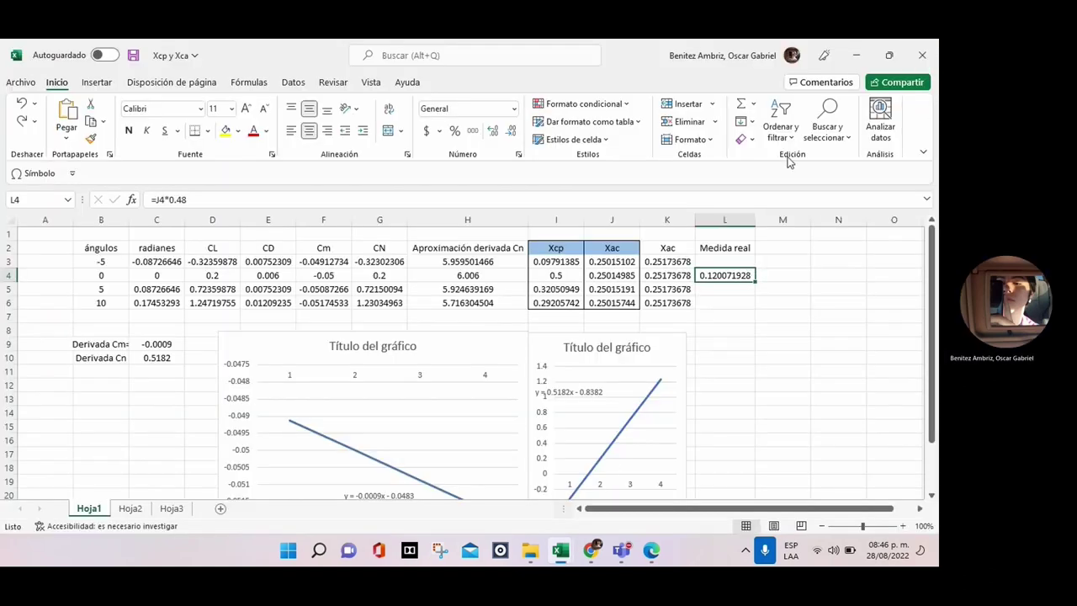
click(923, 55)
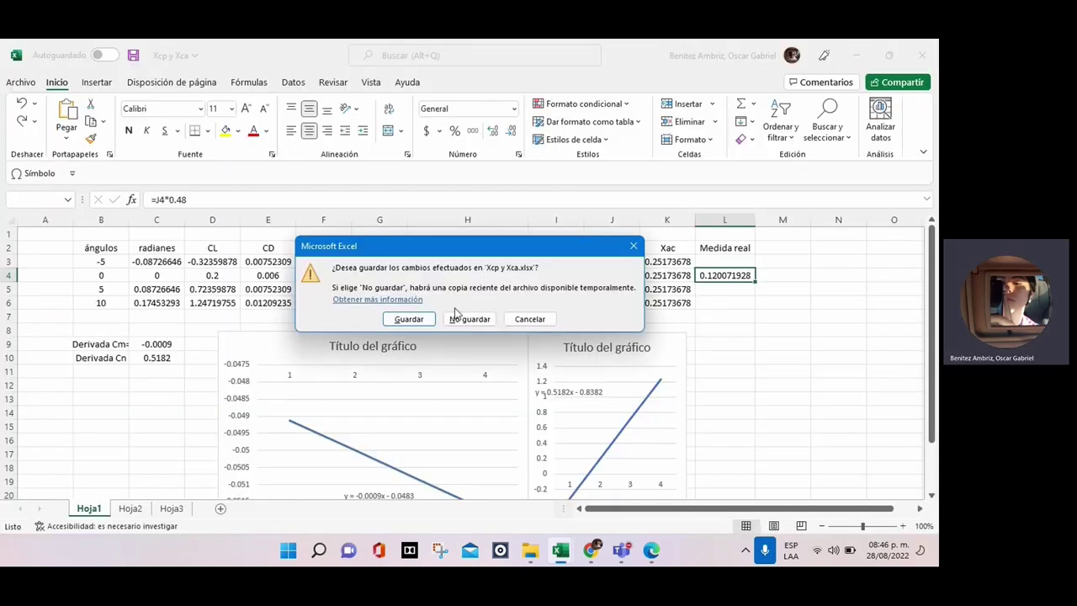
click(409, 319)
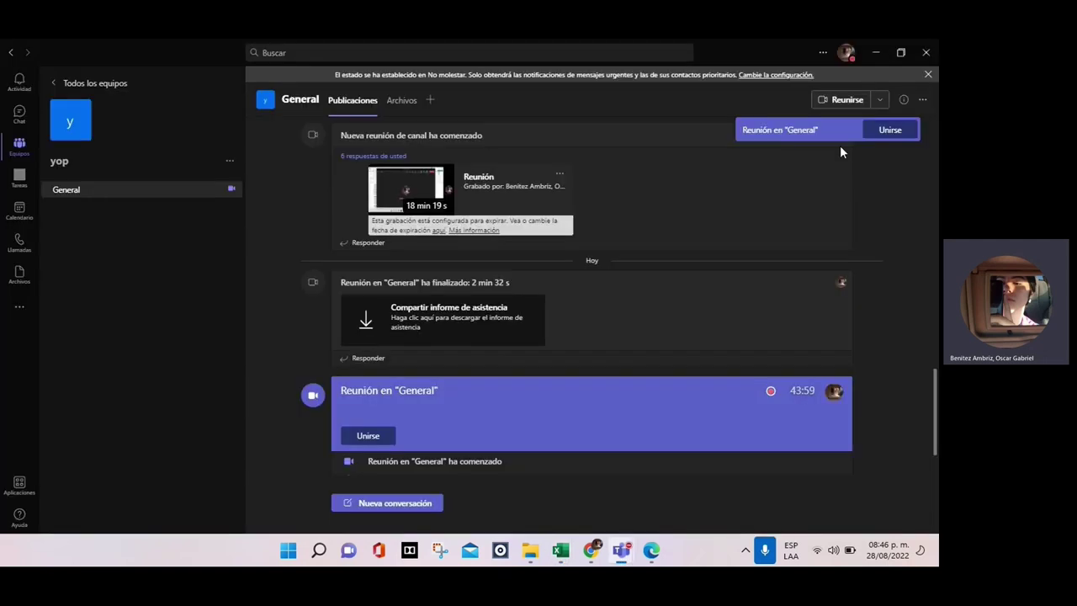
Step: Return to the Distribución del Levantamiento-SAE workbook and review its Distribución, Slope, Torcimiento and Correcciones sheets
mouse_move(561, 551)
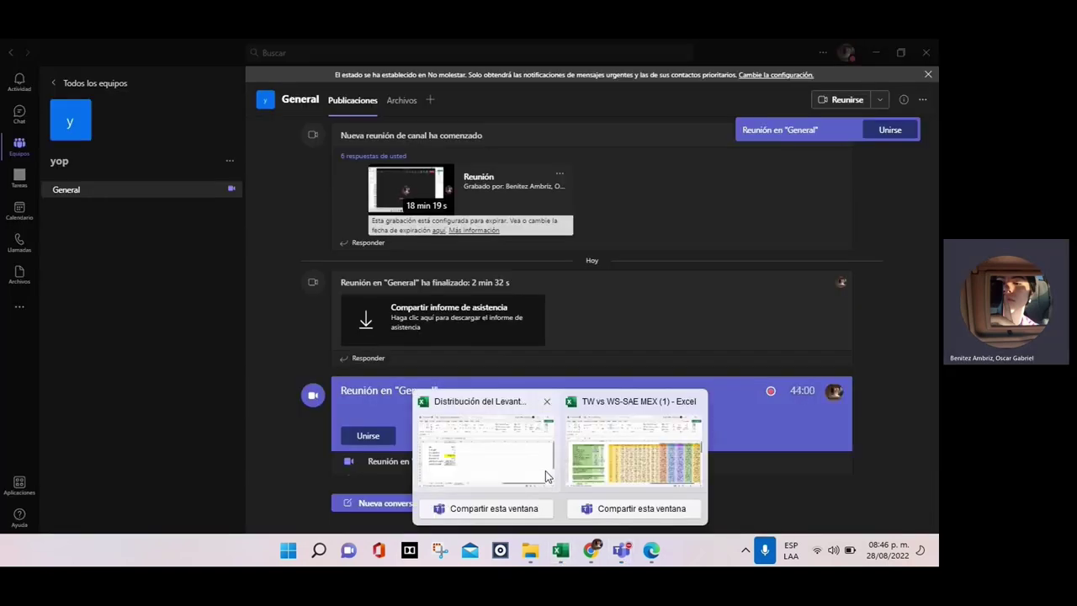
click(545, 476)
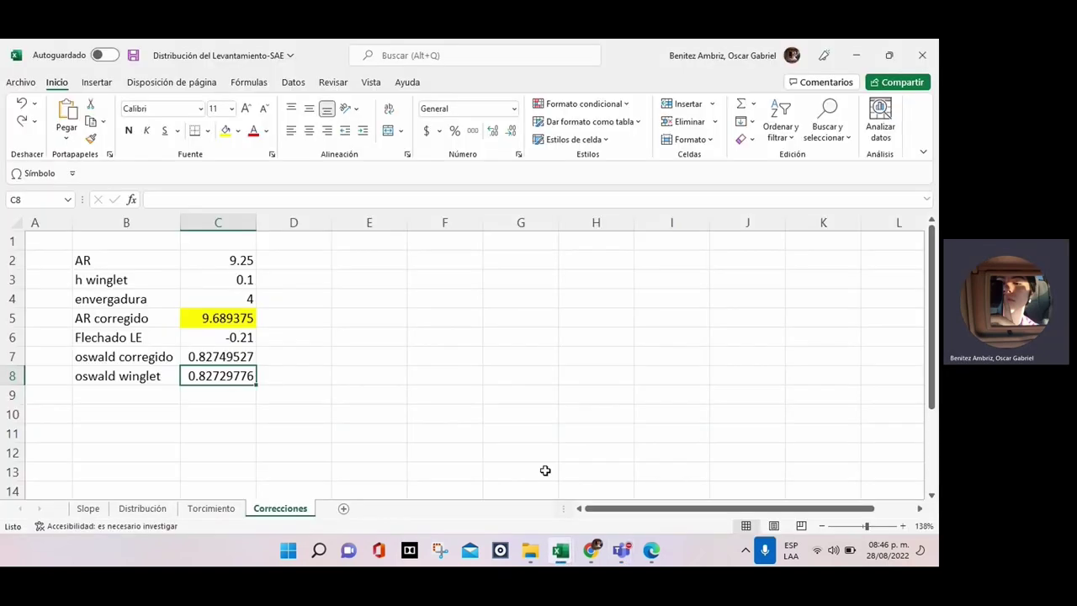
click(126, 509)
click(89, 509)
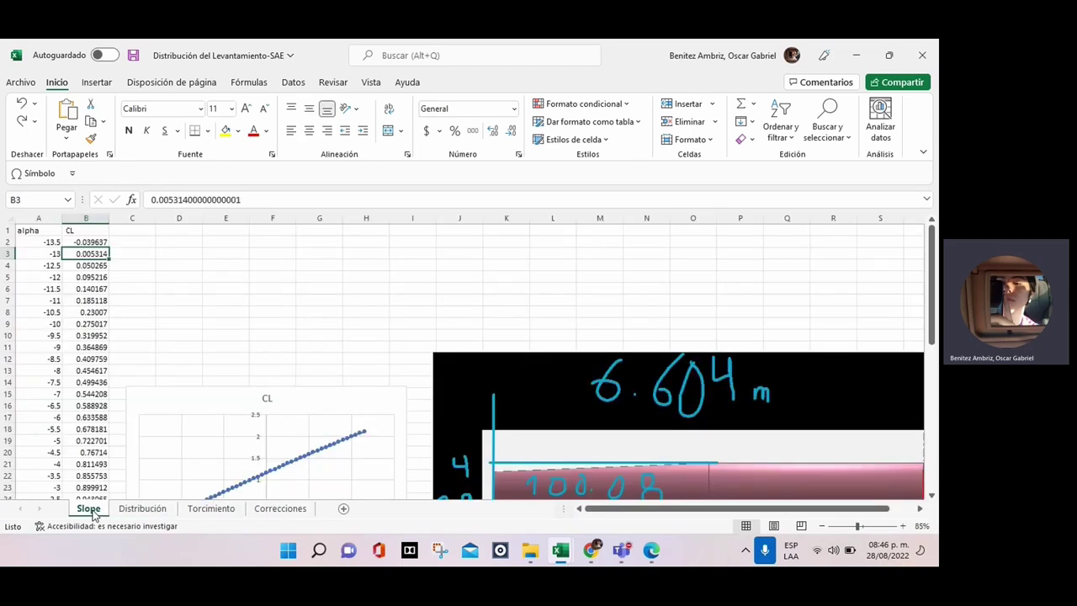
click(166, 508)
click(203, 510)
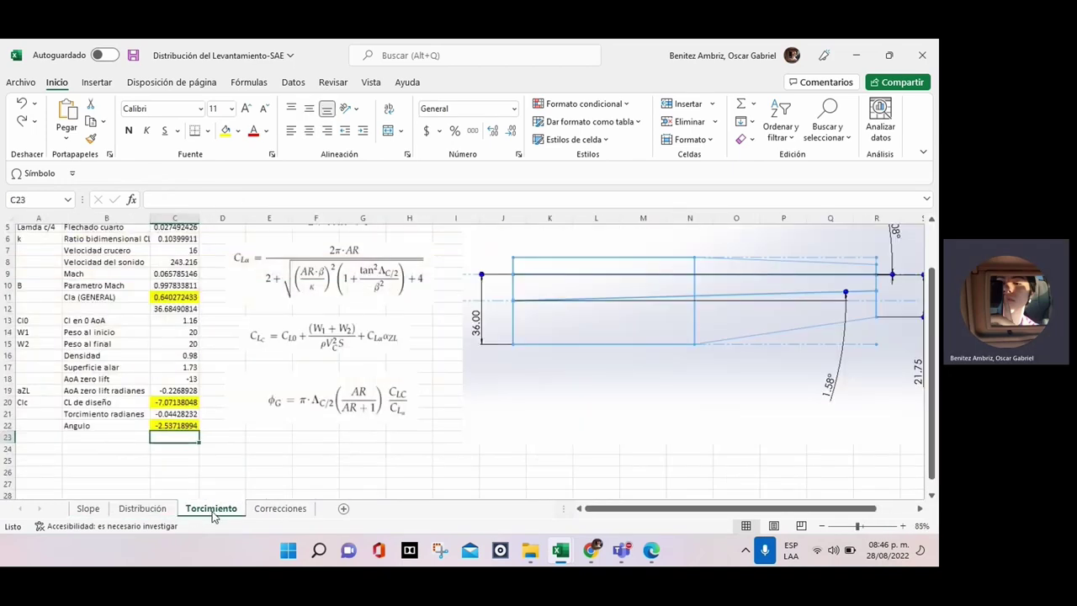
click(260, 510)
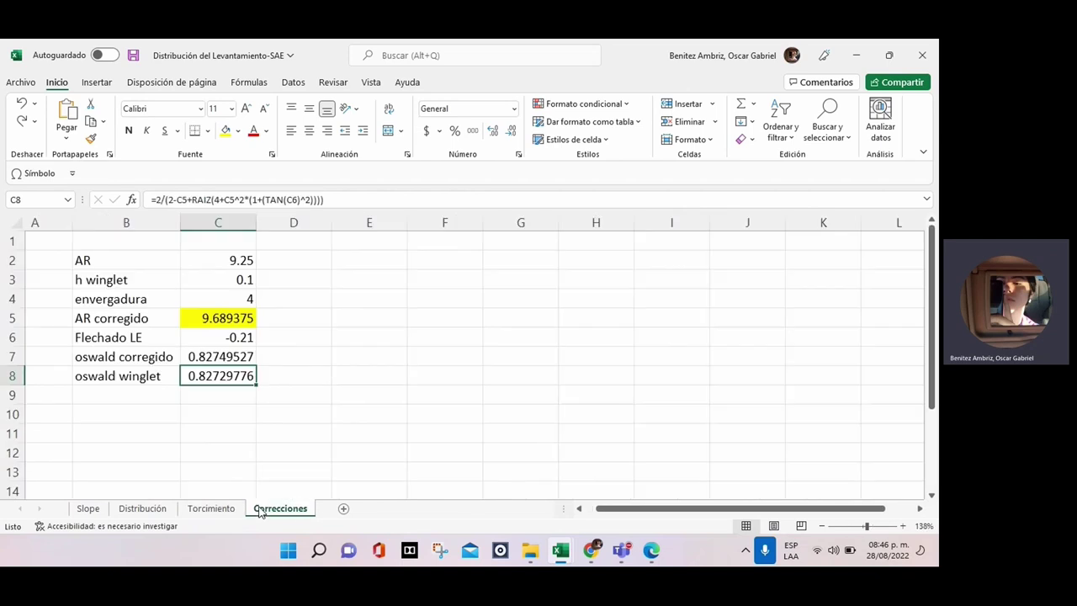